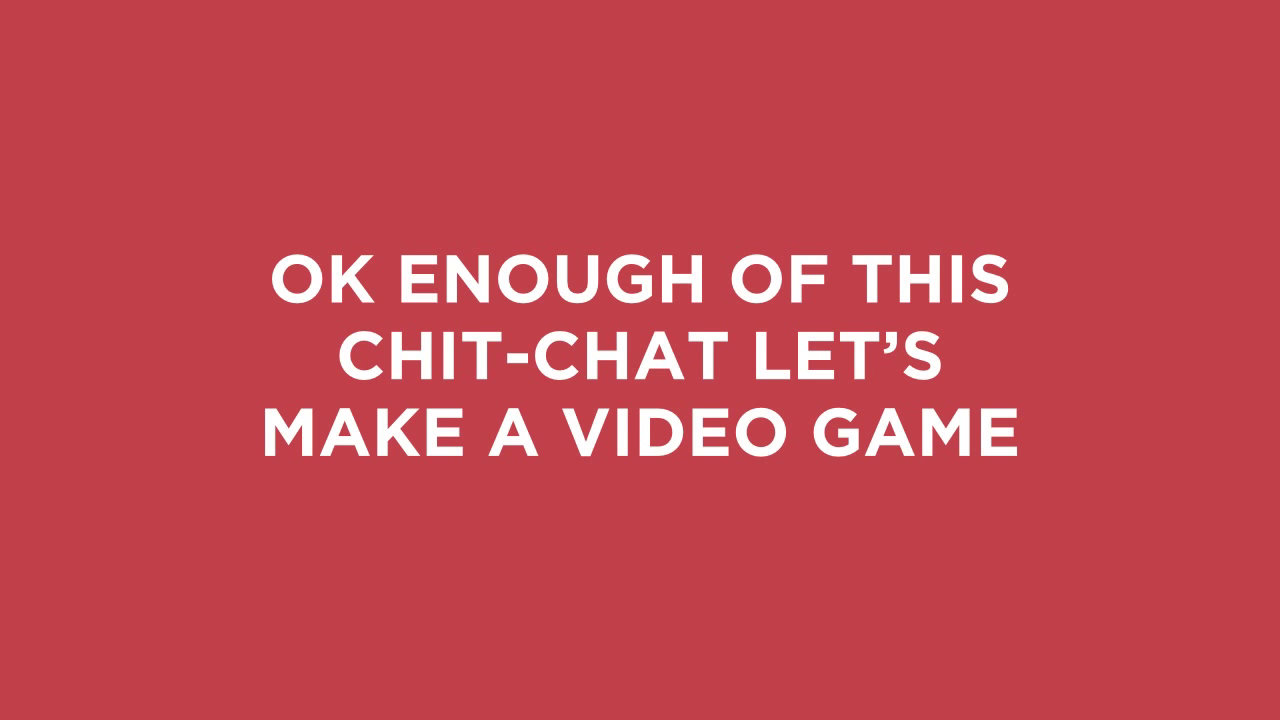
Leave the presentation, switch to Unity and import the complete DevWorldStandardAssets package into the project.
{"action": "key", "text": "Escape"}
{"action": "key", "text": "super+Tab"}
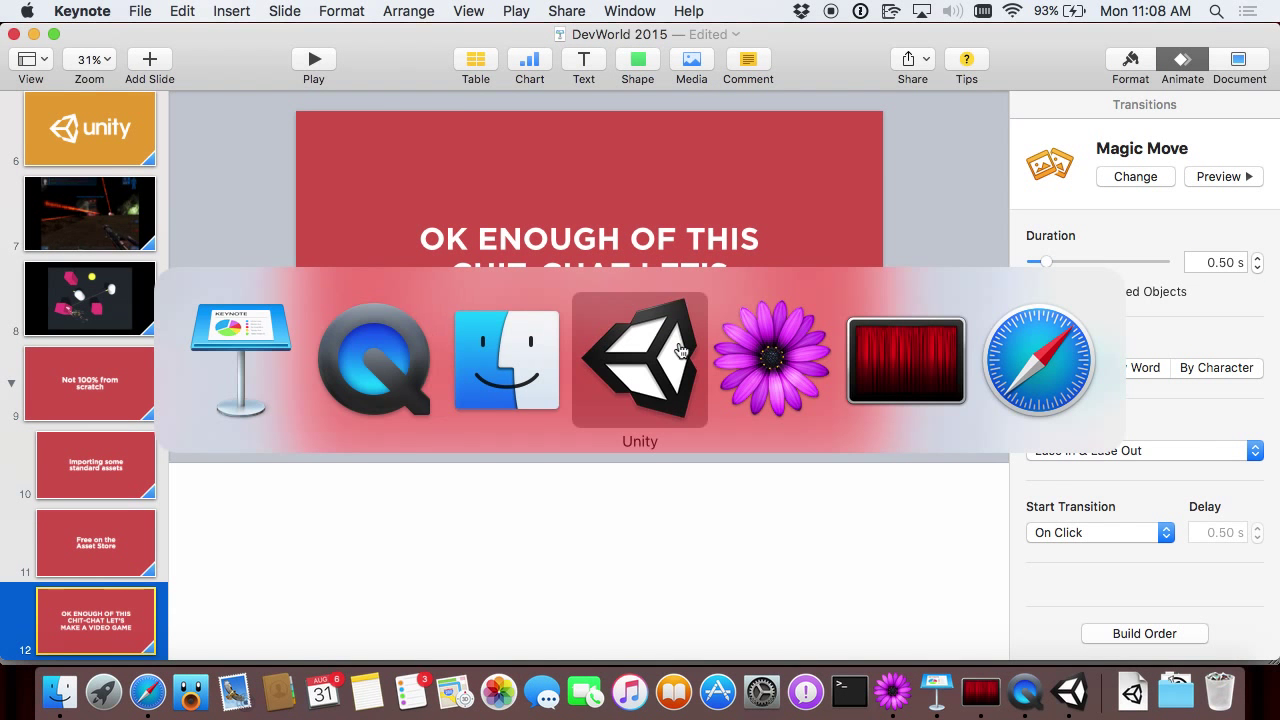
{"action": "left_click", "coordinate": [679, 349]}
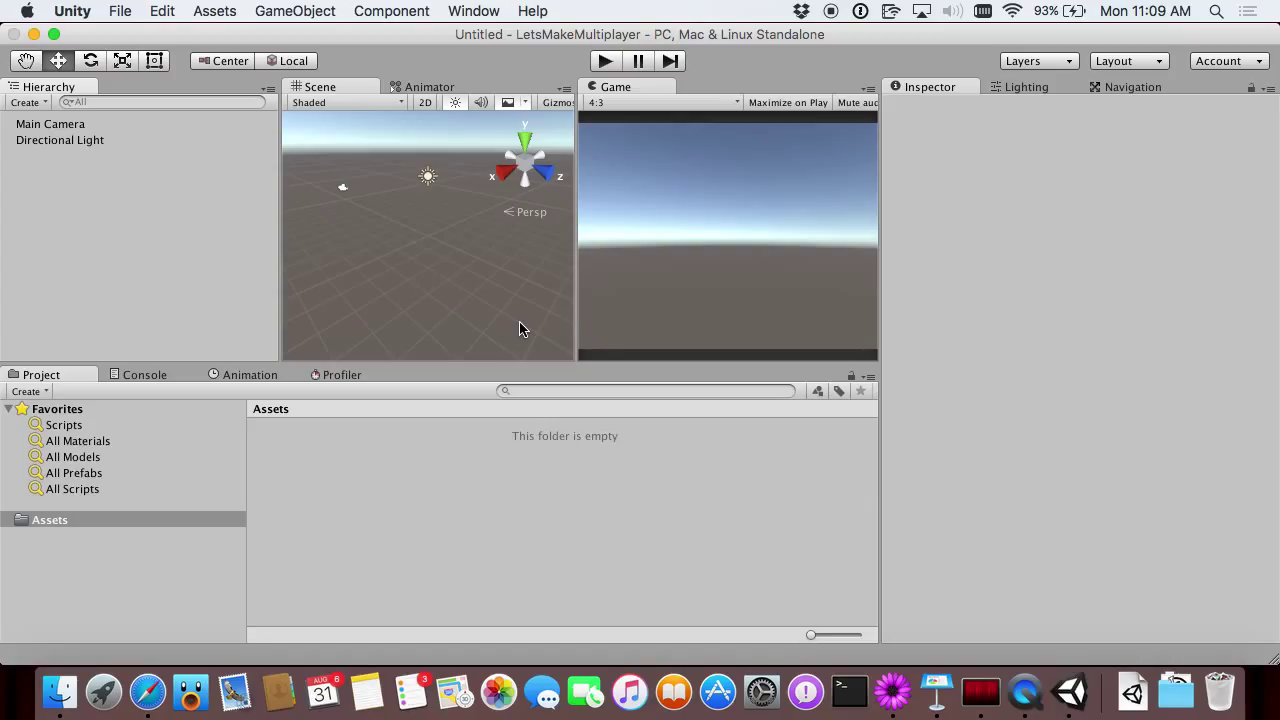
{"action": "left_click", "coordinate": [1124, 700]}
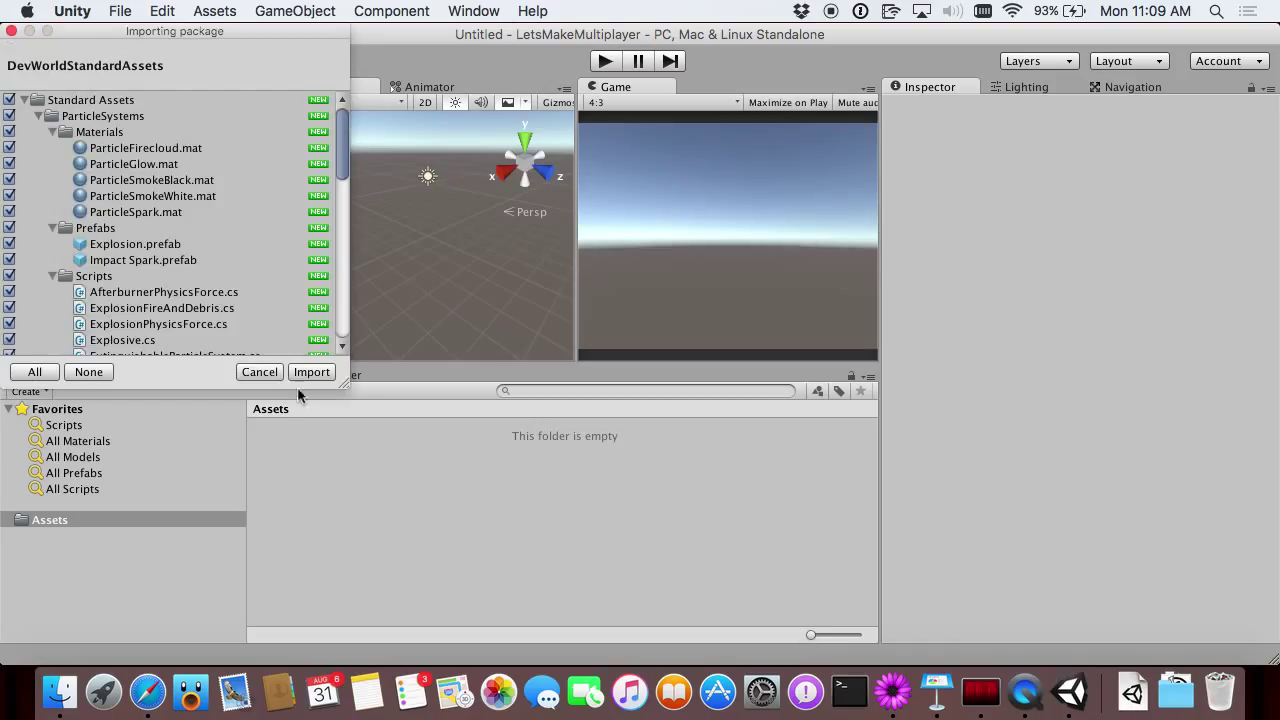
{"action": "left_click", "coordinate": [311, 372]}
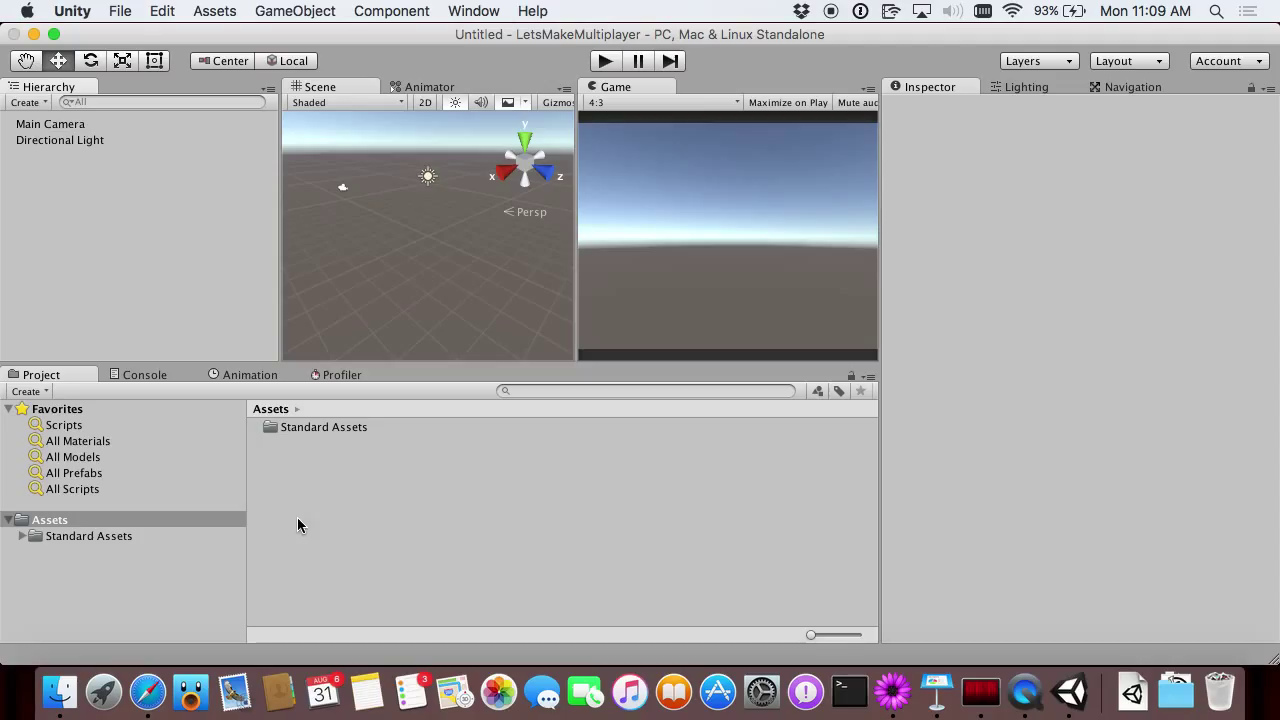
Set Display Resolution Dialog to Disabled in the project's Player settings for PC, Mac & Linux Standalone.
{"action": "left_click", "coordinate": [153, 9]}
{"action": "mouse_move", "coordinate": [254, 451]}
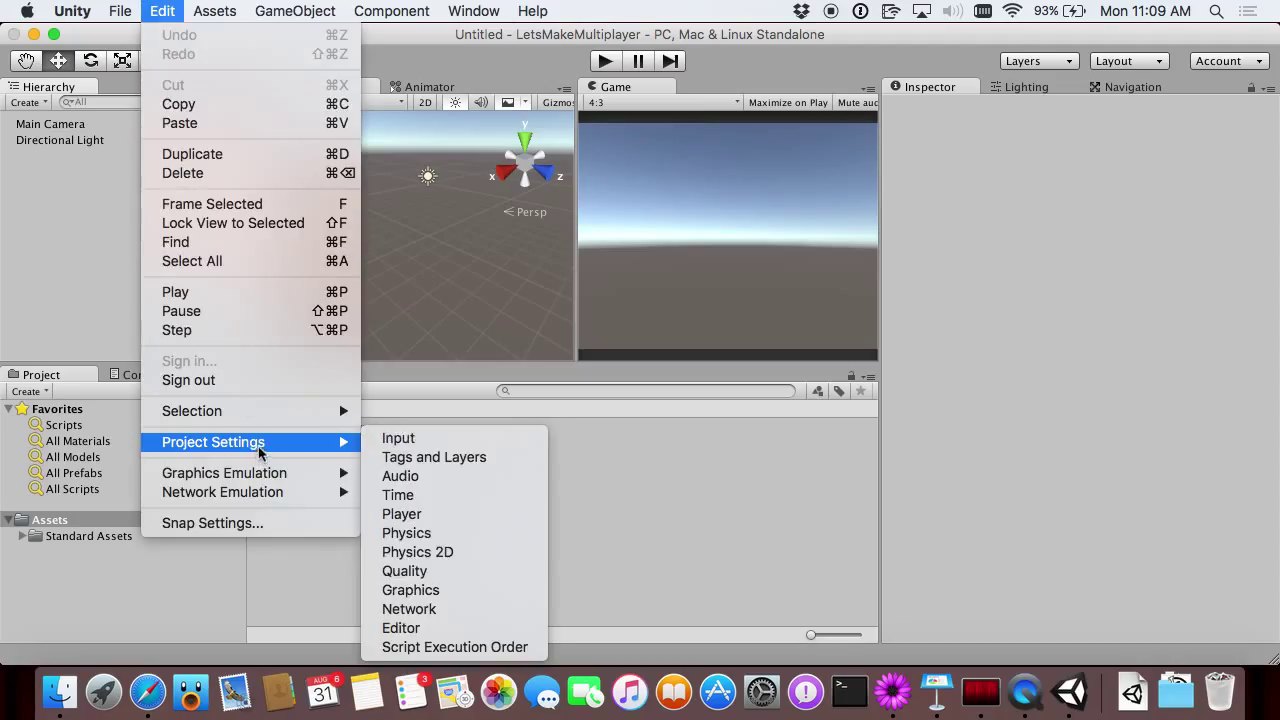
{"action": "left_click", "coordinate": [437, 515]}
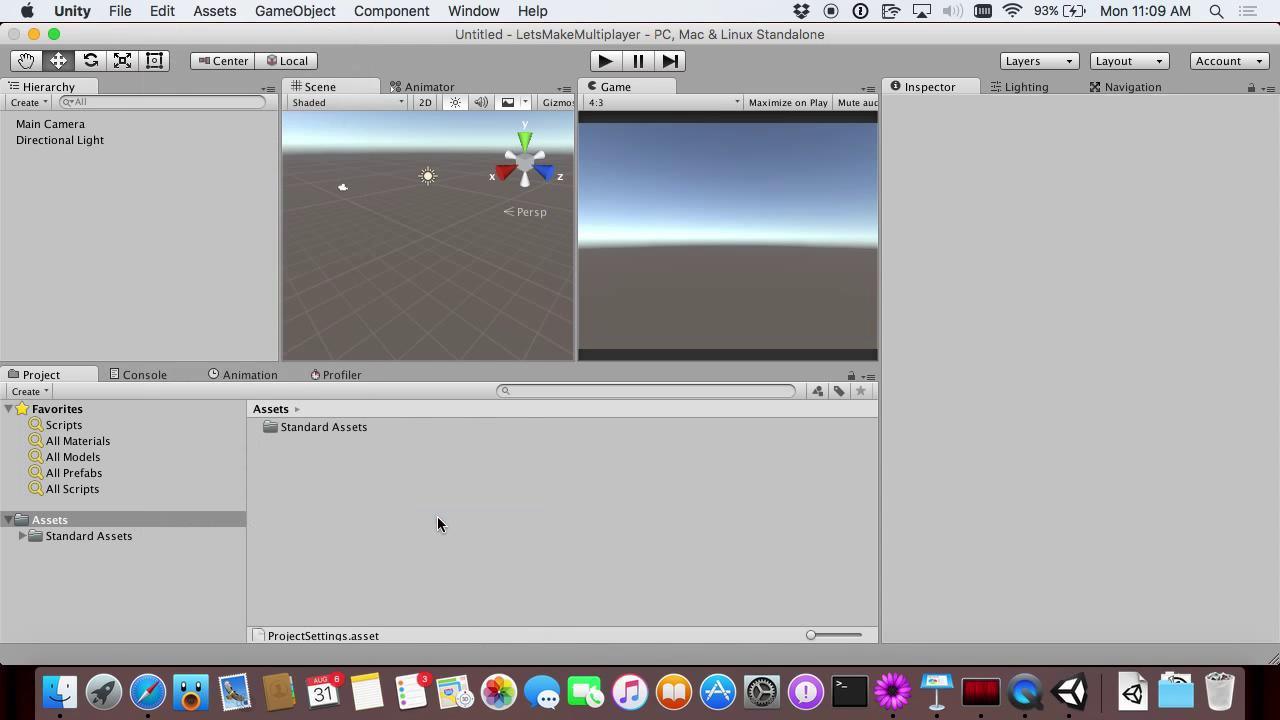
{"action": "scroll", "coordinate": [1126, 517], "scroll_direction": "down", "scroll_amount": 5}
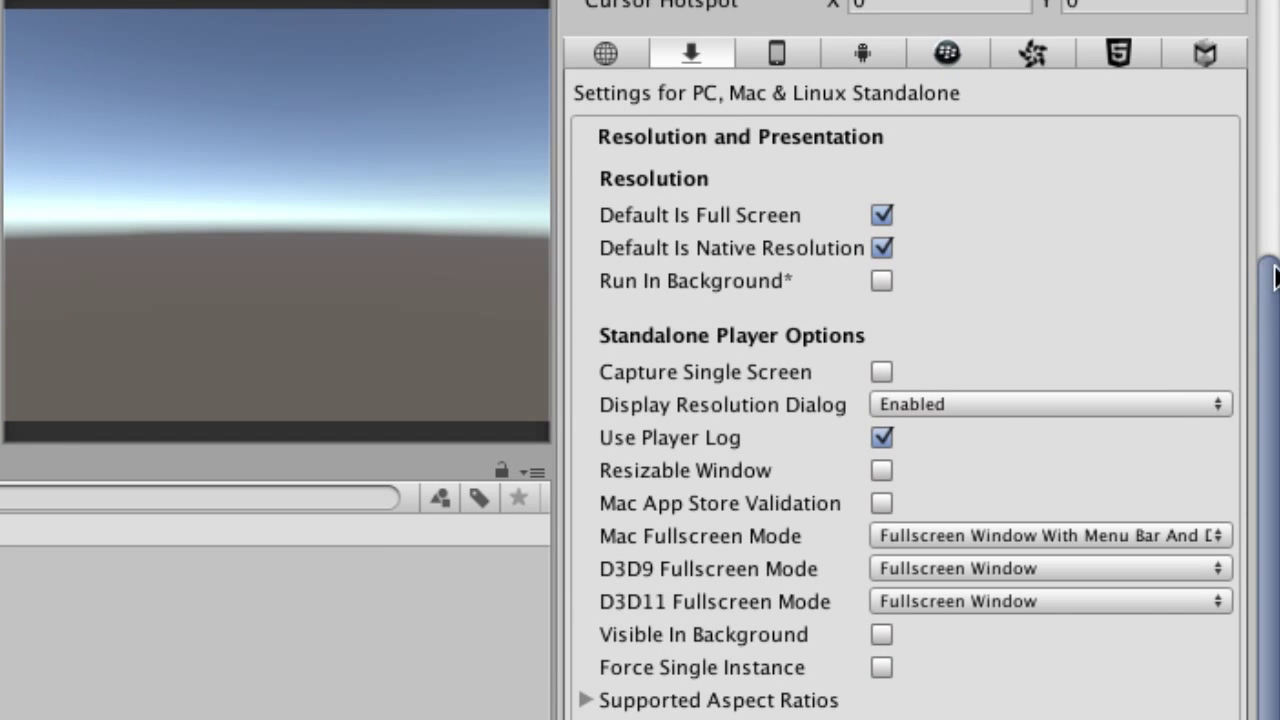
{"action": "left_click", "coordinate": [1103, 406]}
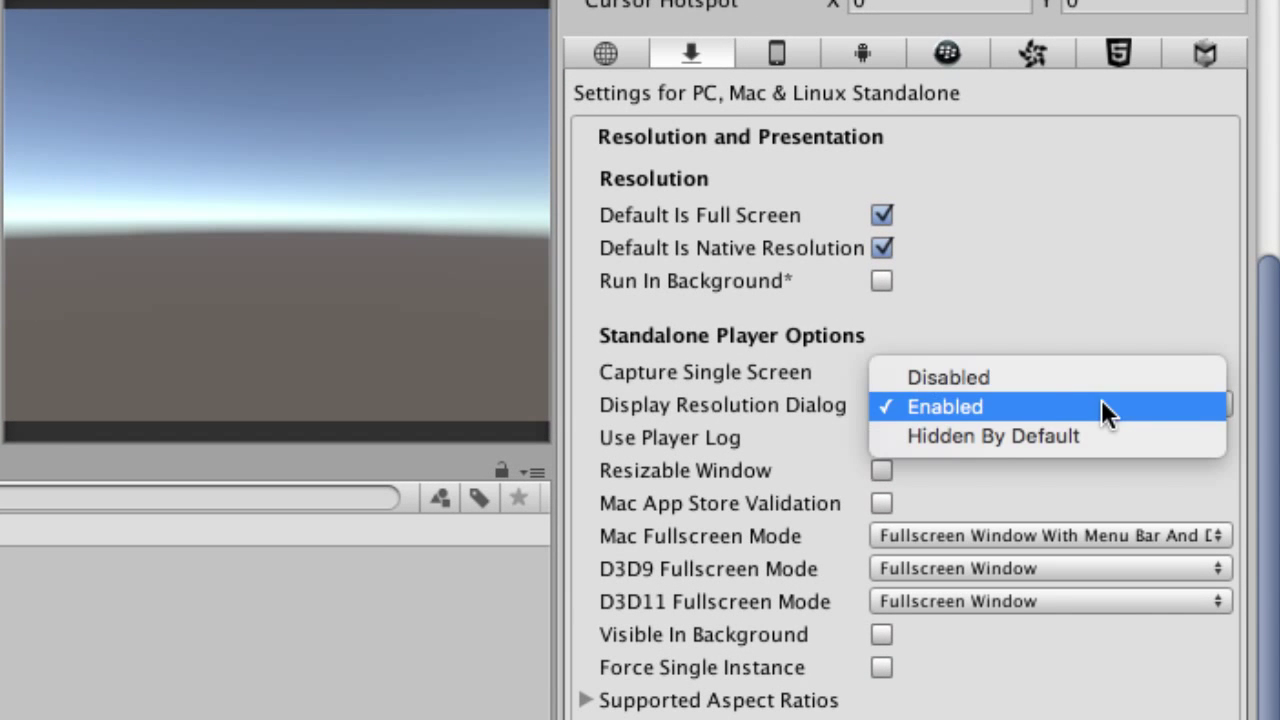
{"action": "left_click", "coordinate": [1059, 366]}
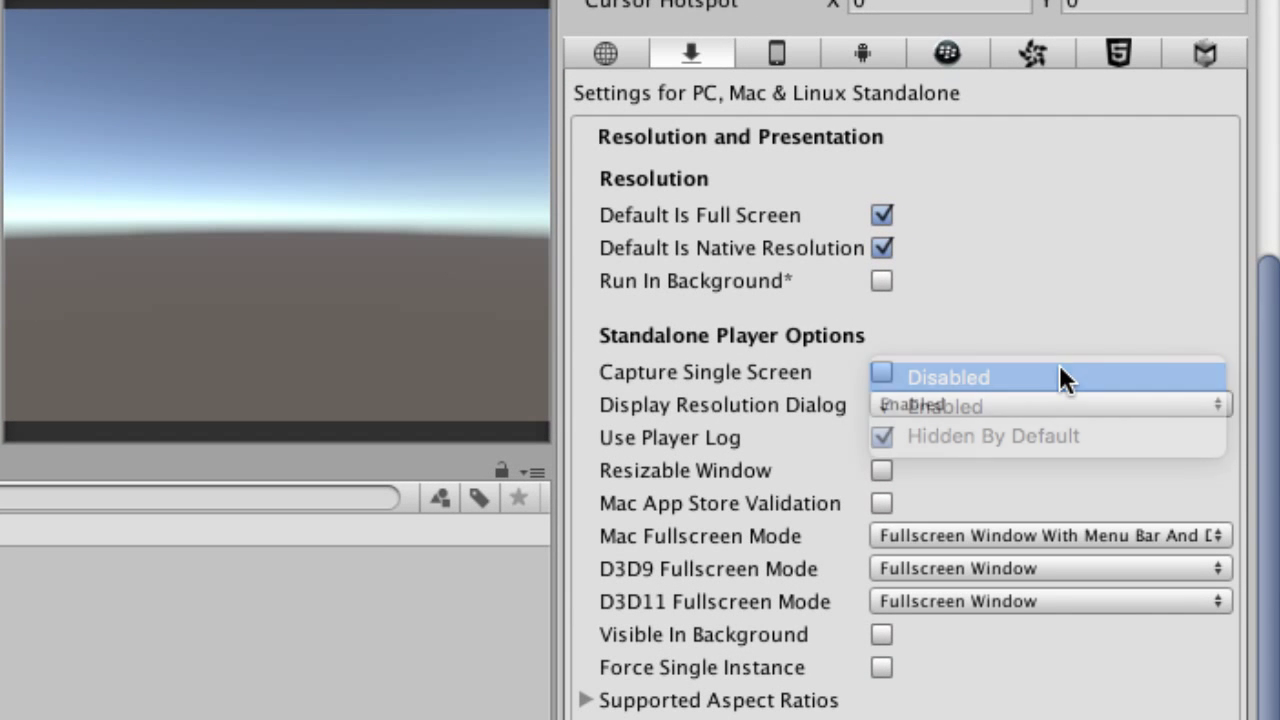
Configure the standalone player to start windowed at 640 by 480 instead of full screen, with Run In Background enabled.
{"action": "left_click", "coordinate": [882, 216]}
{"action": "left_click", "coordinate": [916, 248]}
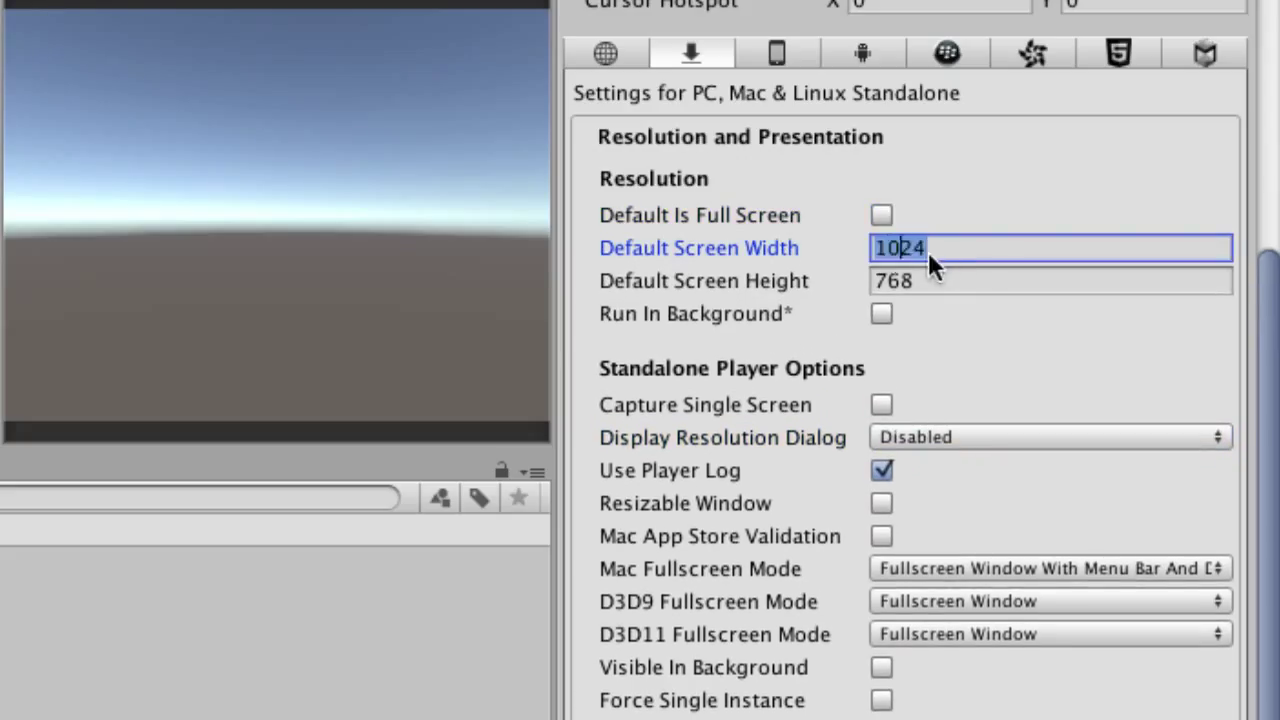
{"action": "left_click", "coordinate": [940, 250]}
{"action": "type", "text": "680"}
{"action": "key", "text": "BackSpace"}
{"action": "key", "text": "BackSpace"}
{"action": "key", "text": "BackSpace"}
{"action": "key", "text": "BackSpace"}
{"action": "key", "text": "BackSpace"}
{"action": "key", "text": "BackSpace"}
{"action": "key", "text": "BackSpace"}
{"action": "type", "text": "640"}
{"action": "key", "text": "Tab"}
{"action": "type", "text": "480"}
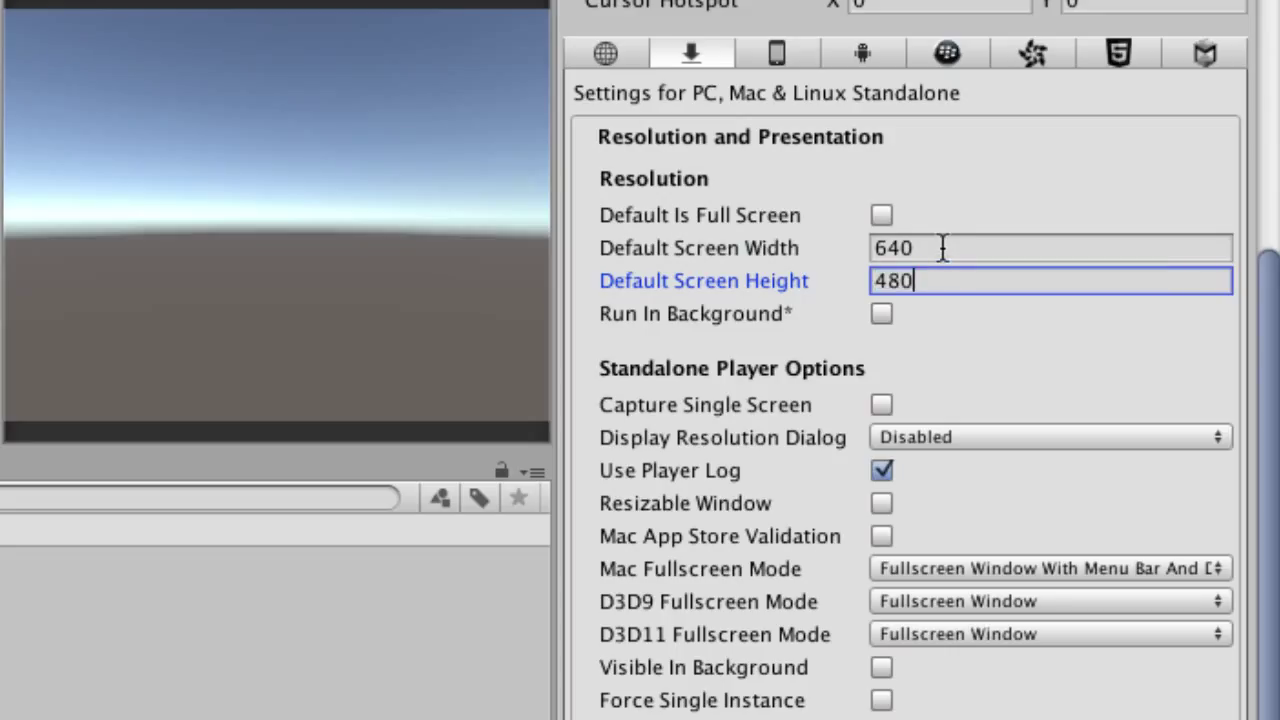
{"action": "left_click", "coordinate": [879, 315]}
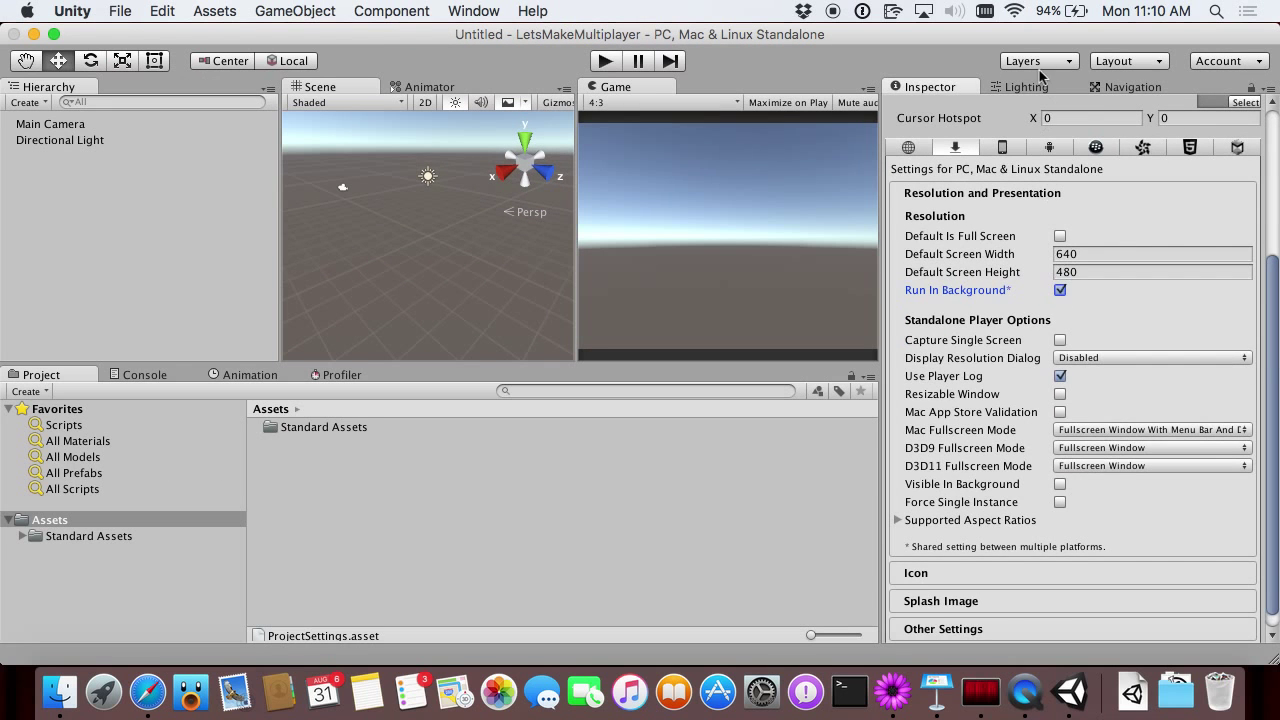
Disable Precomputed Realtime GI and Baked GI in the scene's lighting settings.
{"action": "left_click", "coordinate": [1030, 88]}
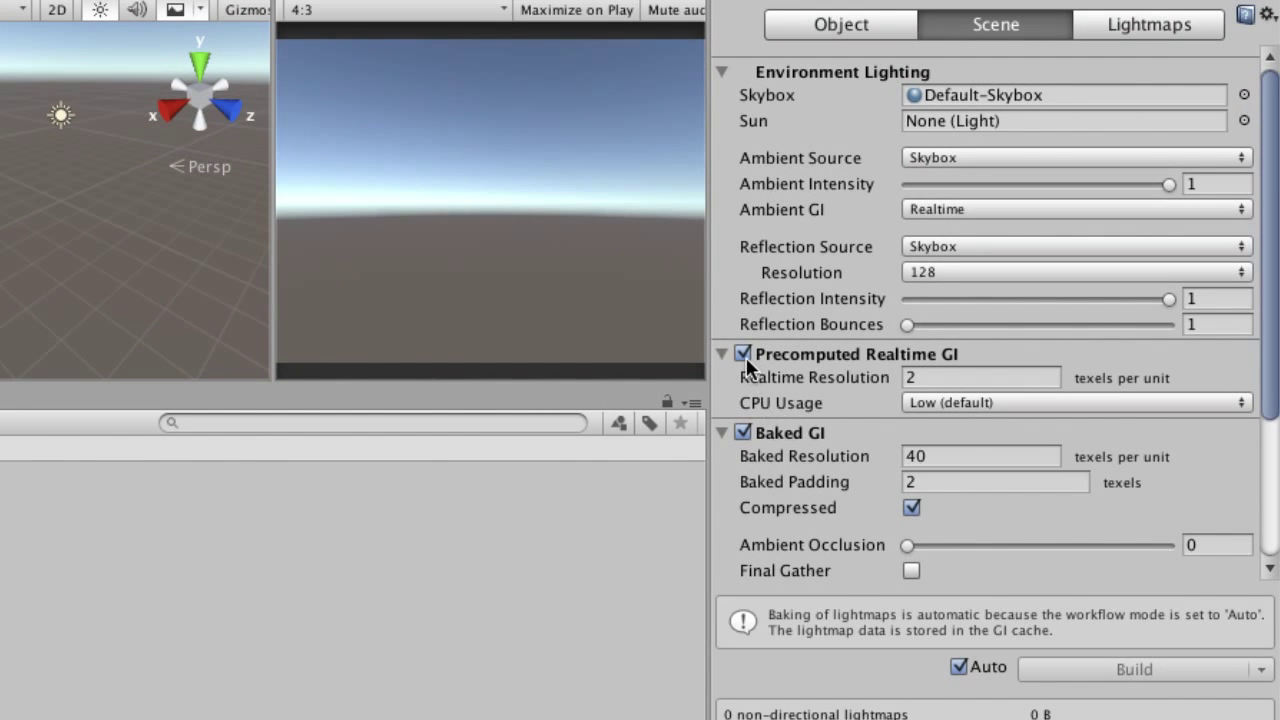
{"action": "left_click", "coordinate": [743, 354]}
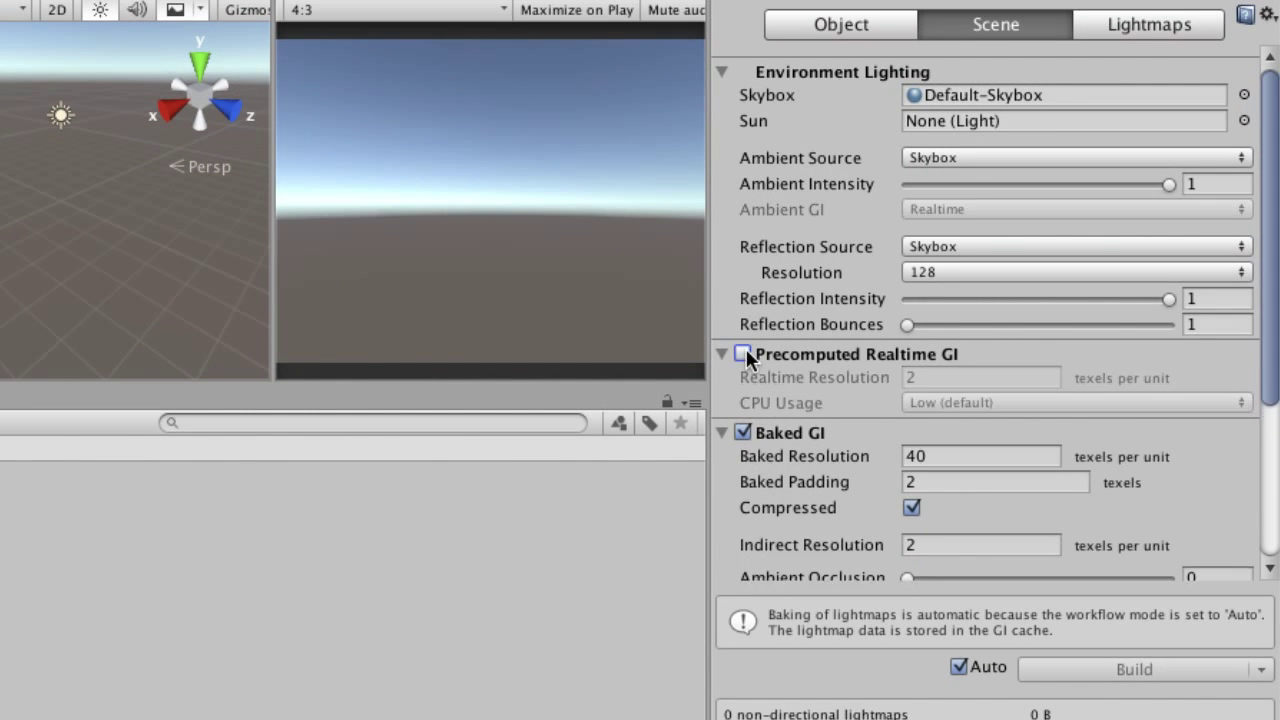
{"action": "left_click", "coordinate": [742, 433]}
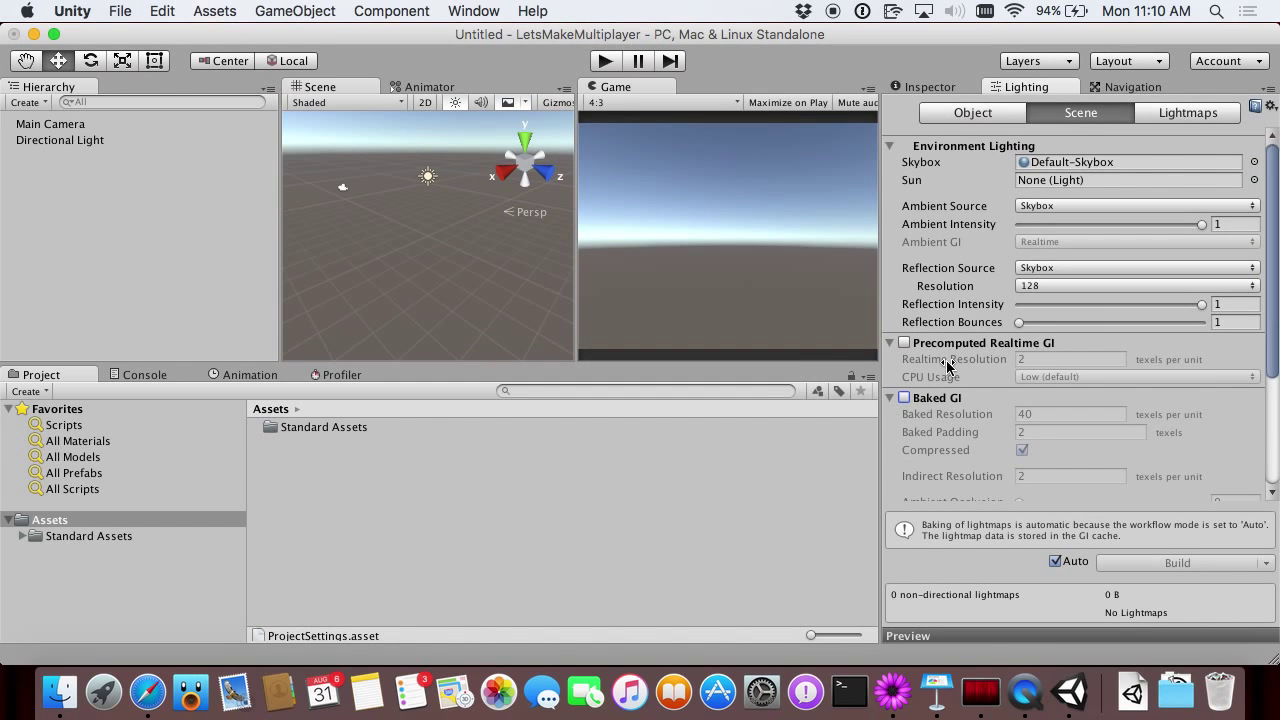
{"action": "scroll", "coordinate": [947, 367], "scroll_direction": "down", "scroll_amount": 1}
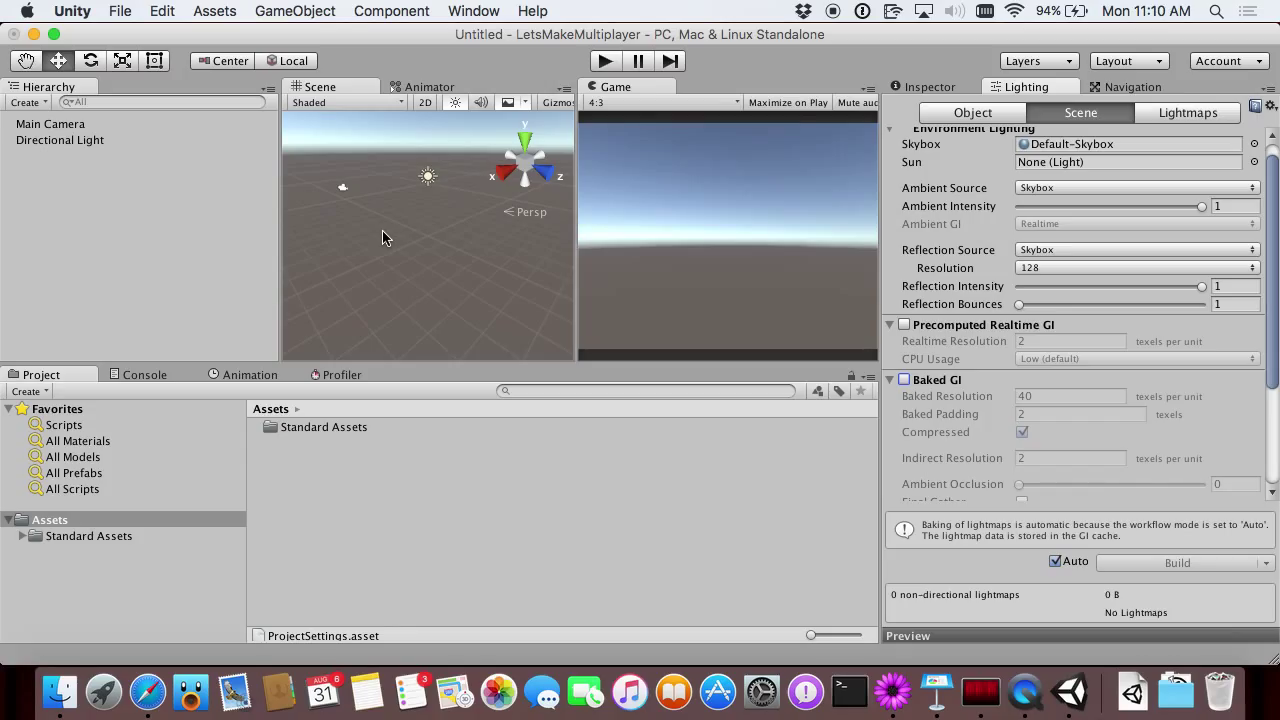
Place the FloorPrototype64x01x64 prefab from Standard Assets > Prototyping > Prefabs into the scene as the ground.
{"action": "left_click", "coordinate": [22, 536]}
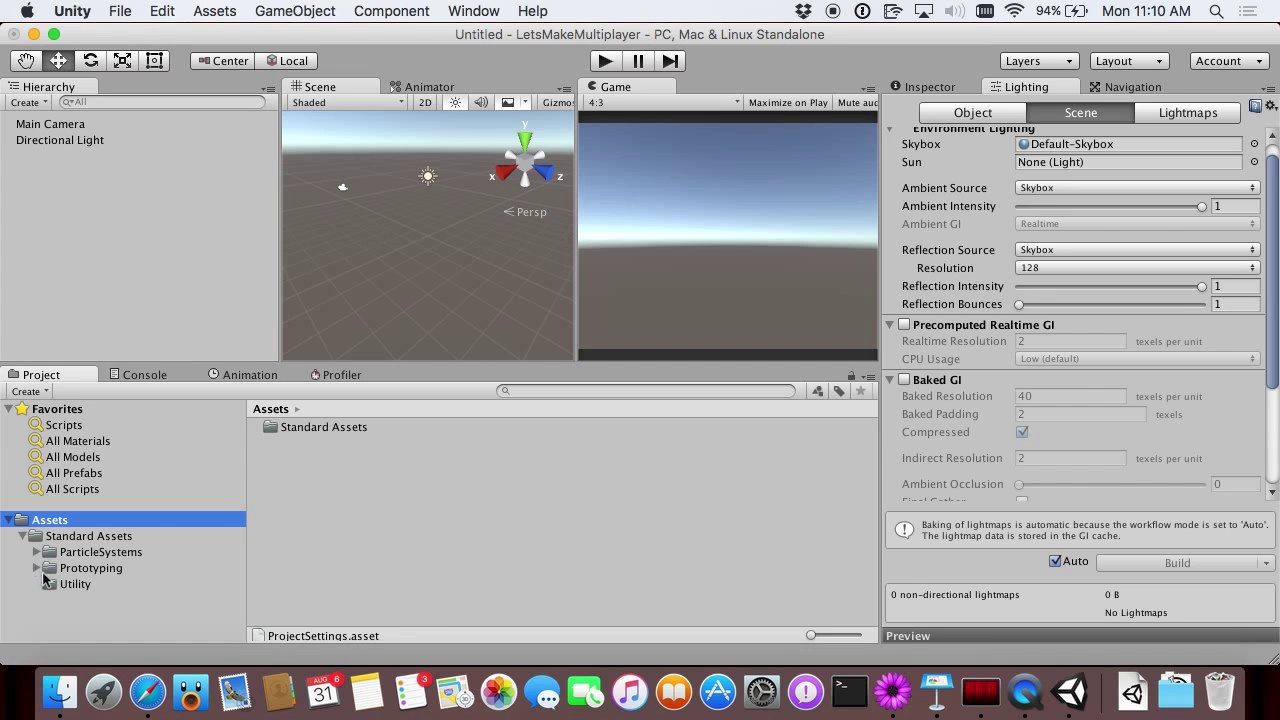
{"action": "left_click", "coordinate": [37, 568]}
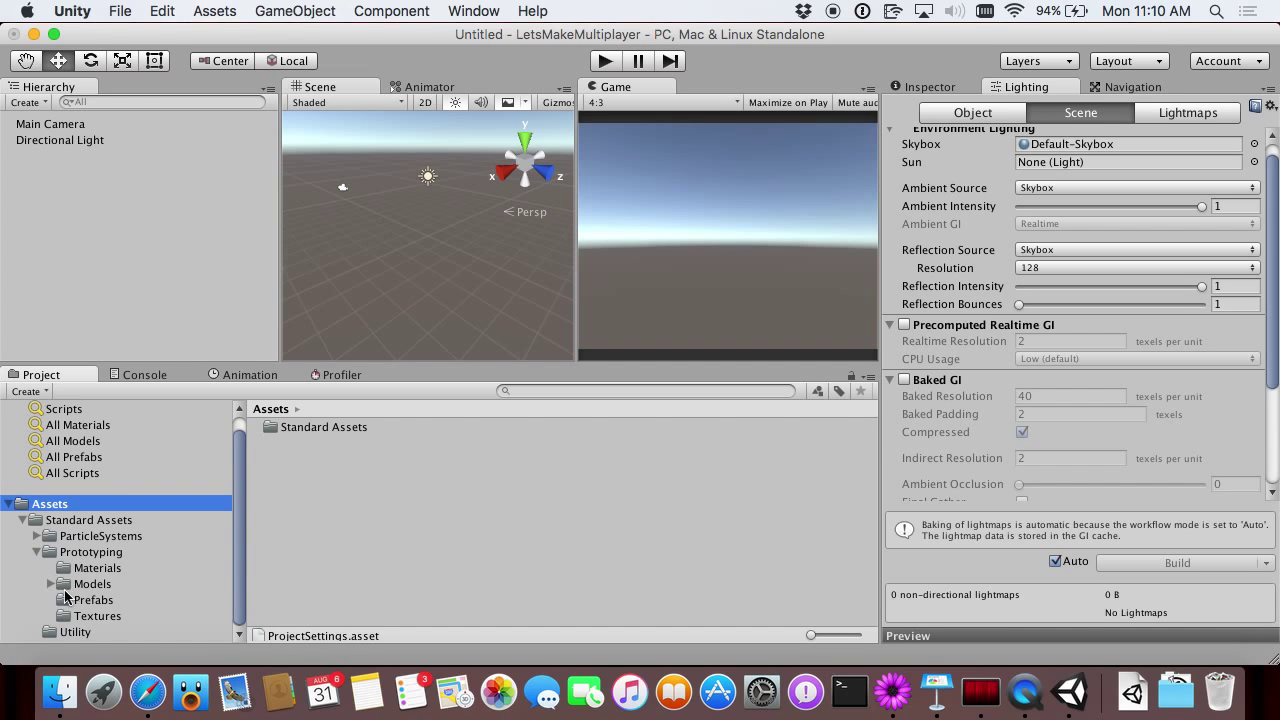
{"action": "left_click", "coordinate": [63, 600]}
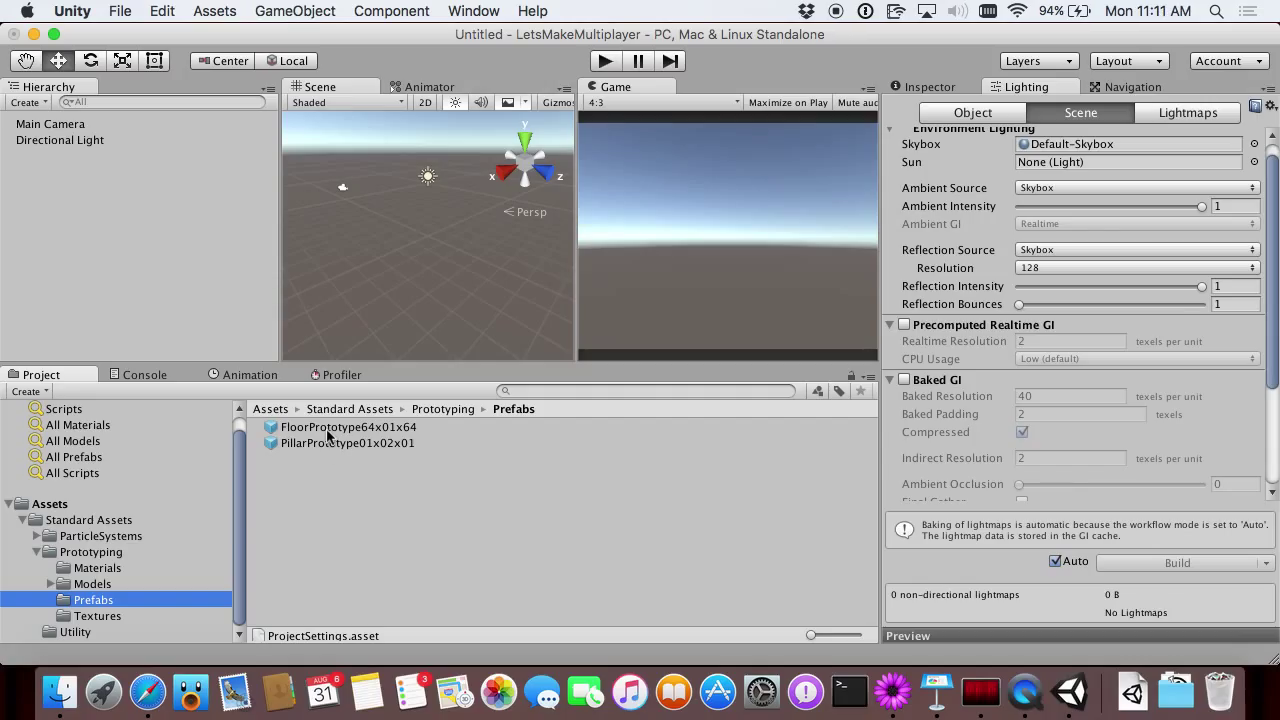
{"action": "left_click_drag", "start_coordinate": [330, 430], "coordinate": [421, 283]}
Rearrange the editor layout by widening the Scene area and docking the Game view into the Scene view's tab group.
{"action": "left_click_drag", "start_coordinate": [578, 326], "coordinate": [743, 346]}
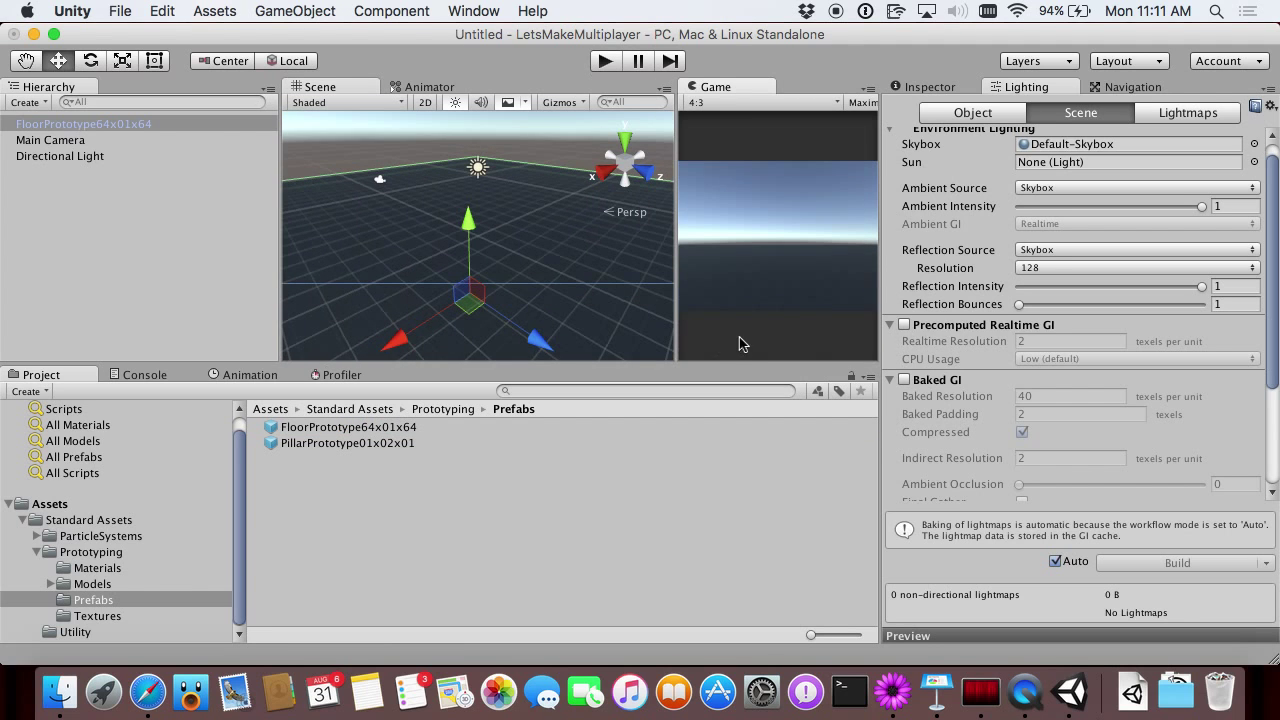
{"action": "left_click_drag", "start_coordinate": [877, 288], "coordinate": [978, 290]}
{"action": "left_click_drag", "start_coordinate": [810, 92], "coordinate": [621, 102]}
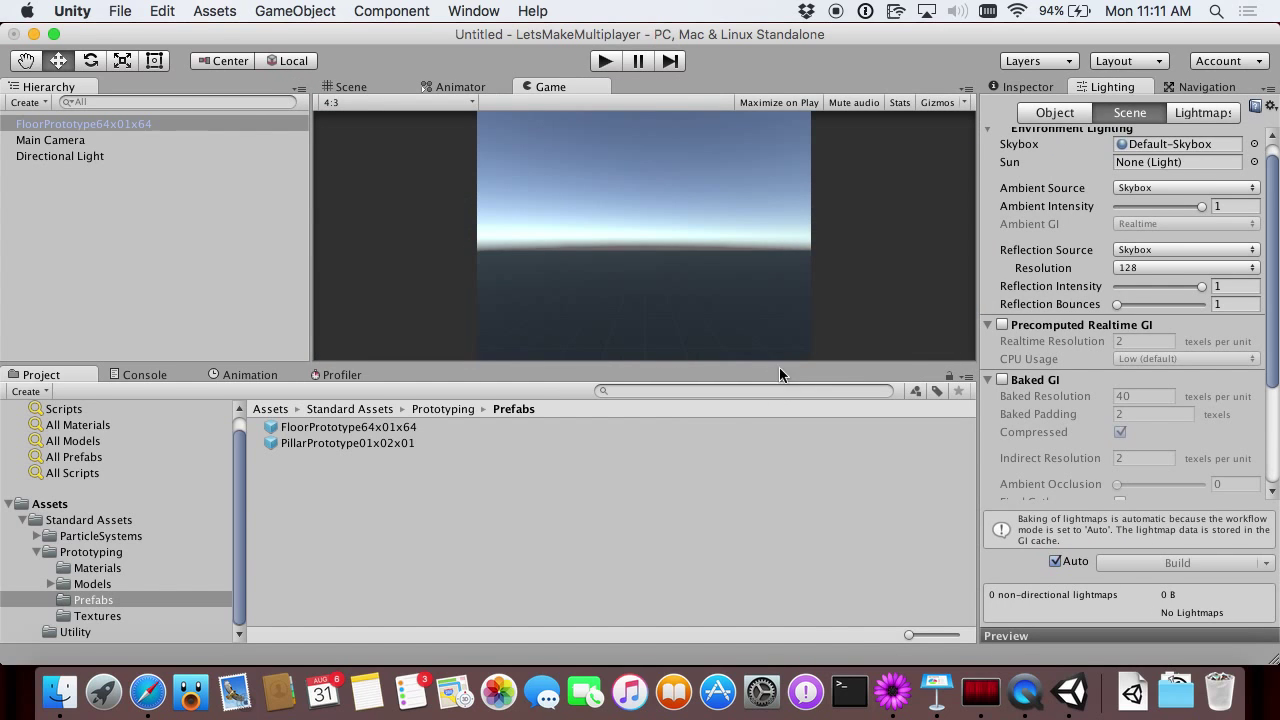
{"action": "left_click_drag", "start_coordinate": [779, 367], "coordinate": [779, 378]}
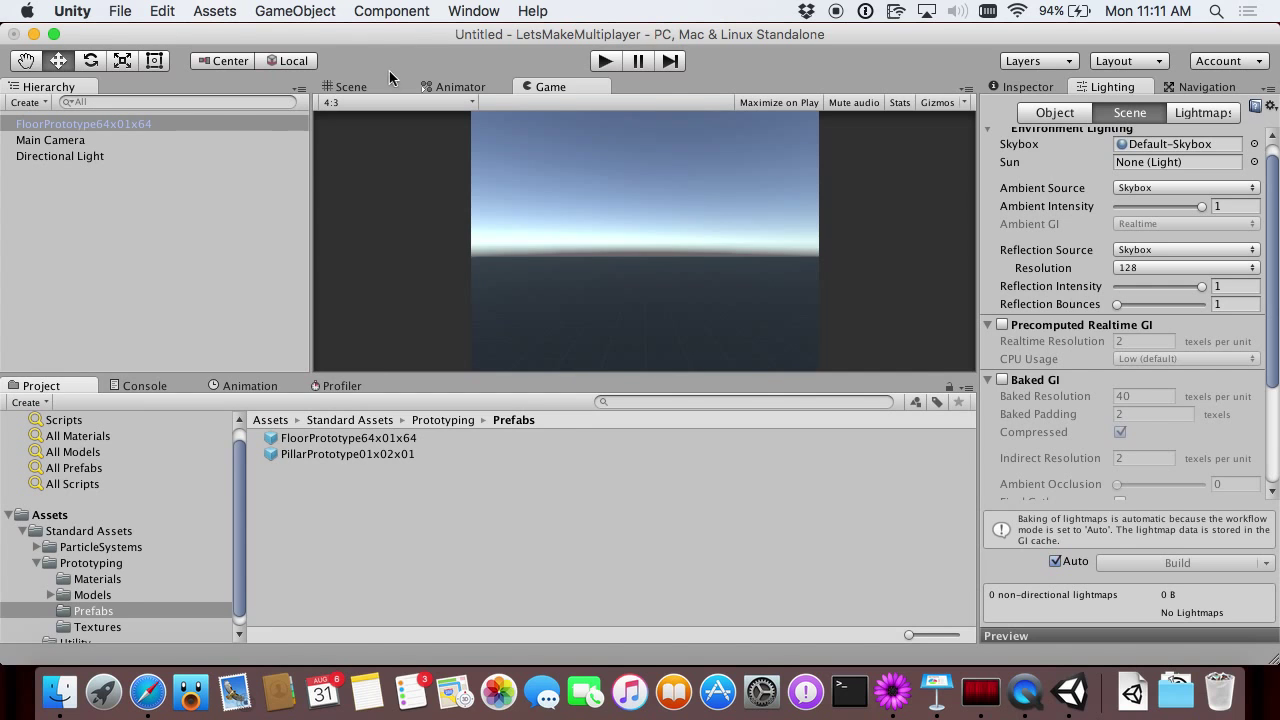
Place three PillarPrototype01x02x01 prefabs at separate spots on the floor in the Scene view.
{"action": "left_click", "coordinate": [352, 87]}
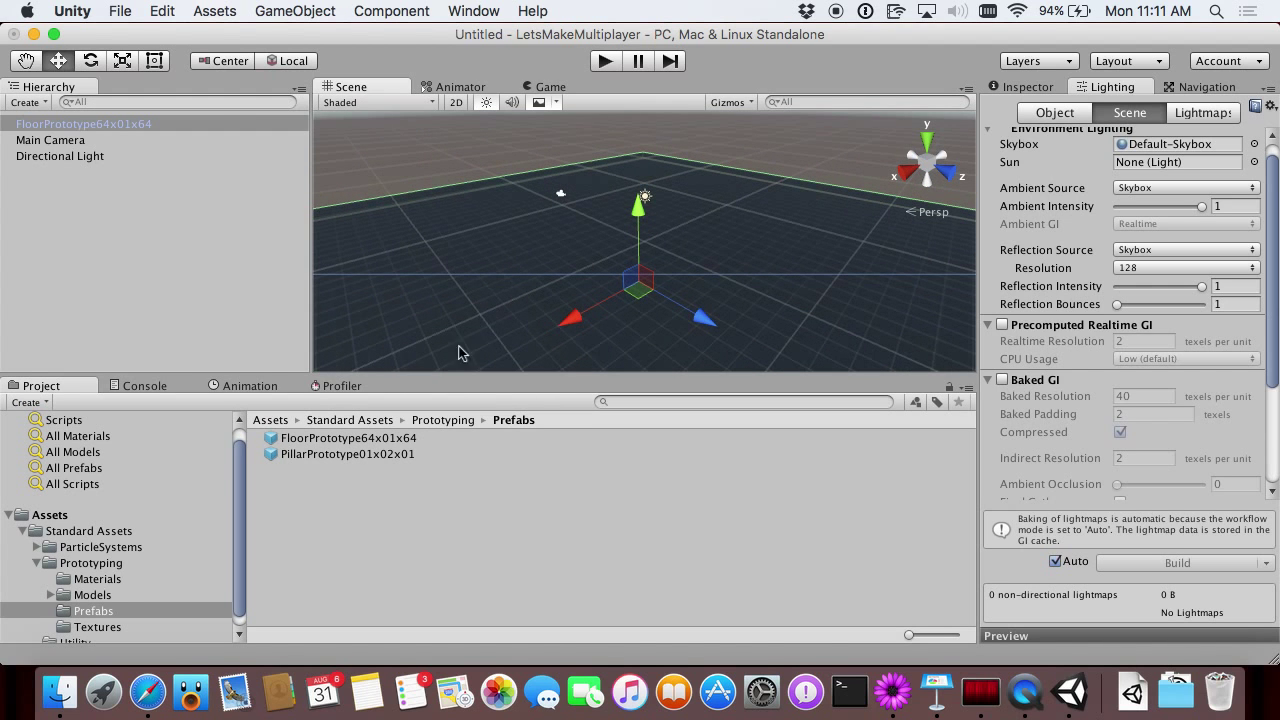
{"action": "left_click", "coordinate": [324, 456]}
{"action": "left_click_drag", "start_coordinate": [324, 456], "coordinate": [576, 241]}
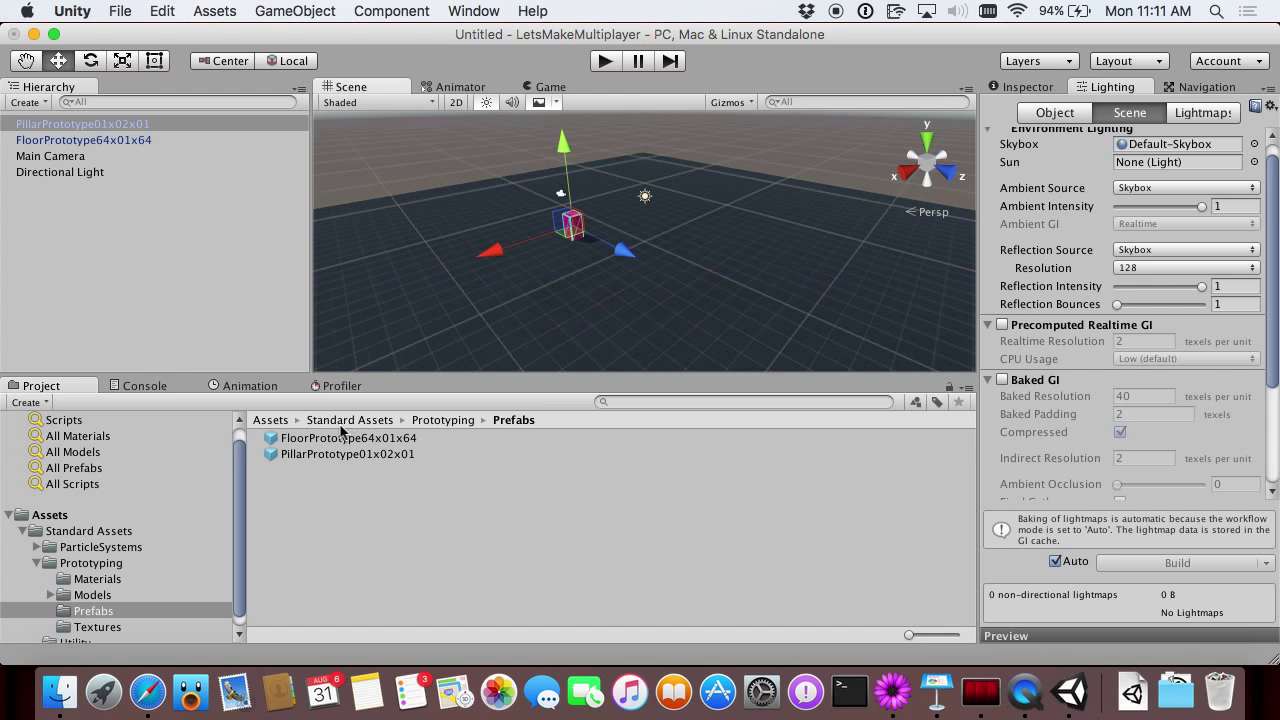
{"action": "left_click_drag", "start_coordinate": [320, 456], "coordinate": [672, 245]}
{"action": "left_click", "coordinate": [376, 457]}
{"action": "left_click_drag", "start_coordinate": [376, 458], "coordinate": [575, 308]}
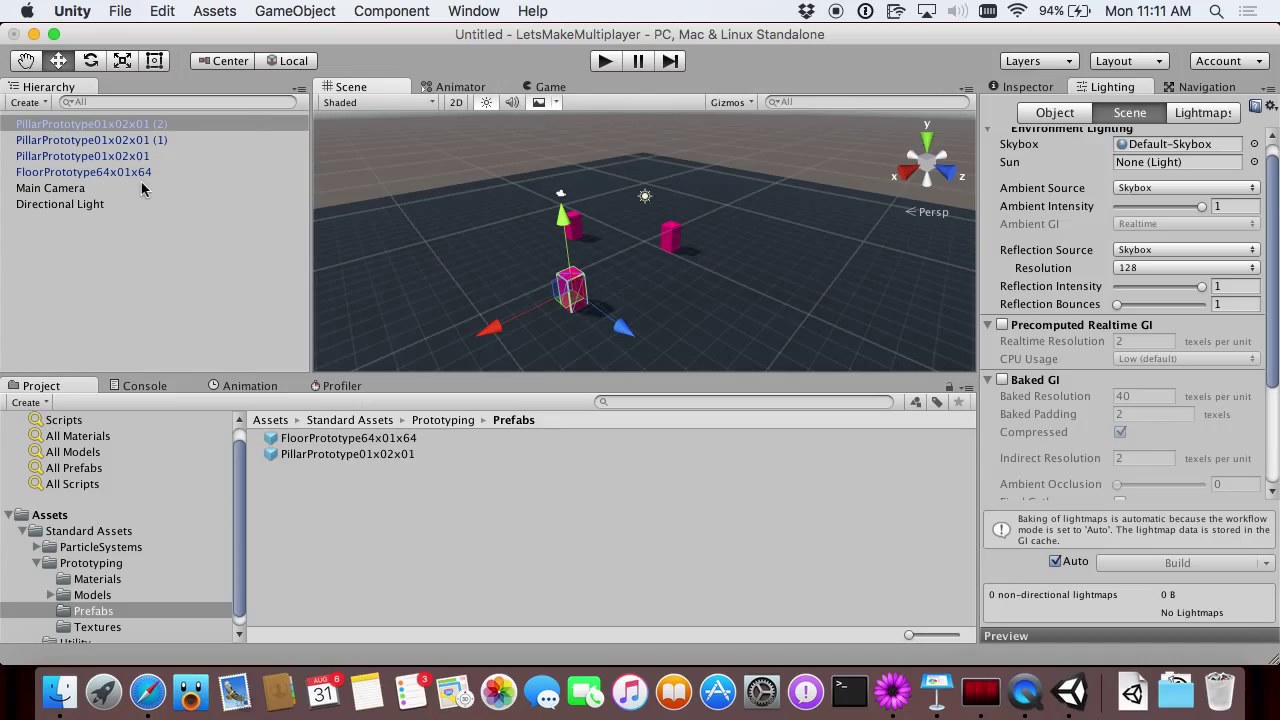
Create an empty game object at the hierarchy root and name it Scene.
{"action": "left_click", "coordinate": [81, 249]}
{"action": "left_click", "coordinate": [295, 11]}
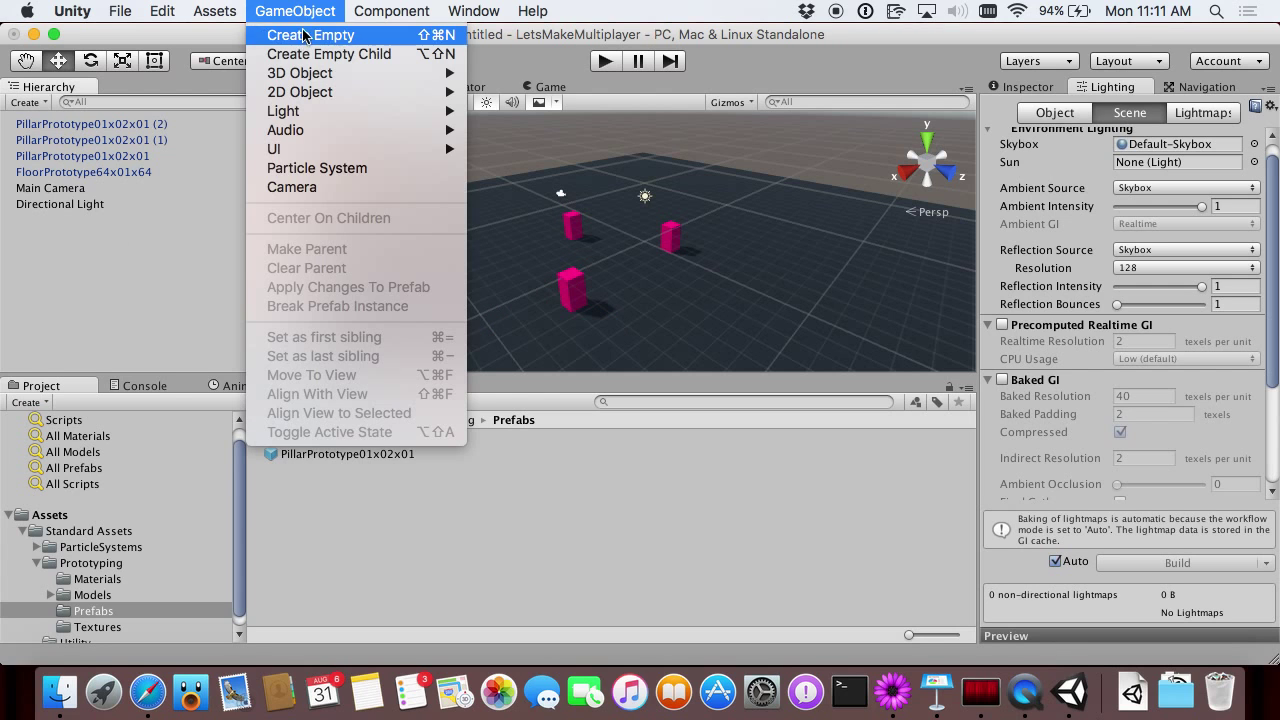
{"action": "left_click", "coordinate": [310, 35]}
{"action": "type", "text": "Scene"}
{"action": "key", "text": "Return"}
Parent the three pillars, the floor and the Directional Light to the Scene object, leaving Main Camera outside.
{"action": "key", "text": "super+a"}
{"action": "left_click", "coordinate": [70, 189], "text": "super"}
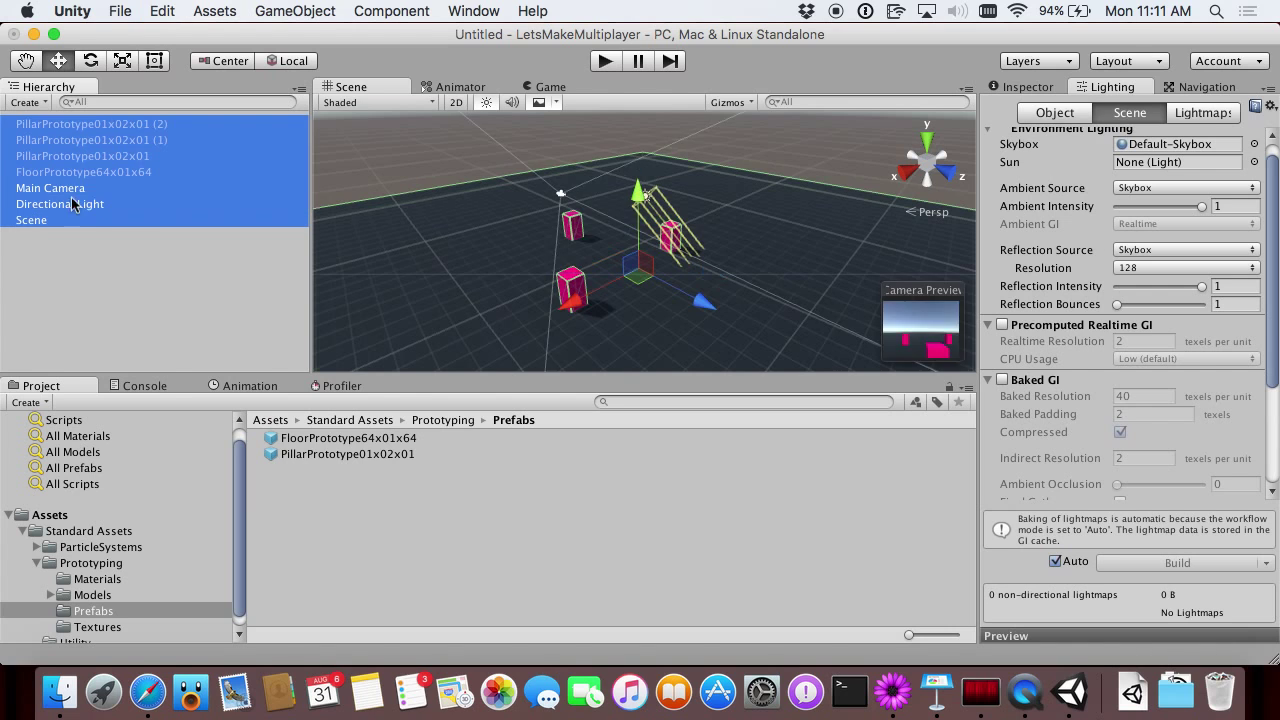
{"action": "left_click", "coordinate": [55, 222], "text": "super"}
{"action": "left_click_drag", "start_coordinate": [57, 206], "coordinate": [38, 222]}
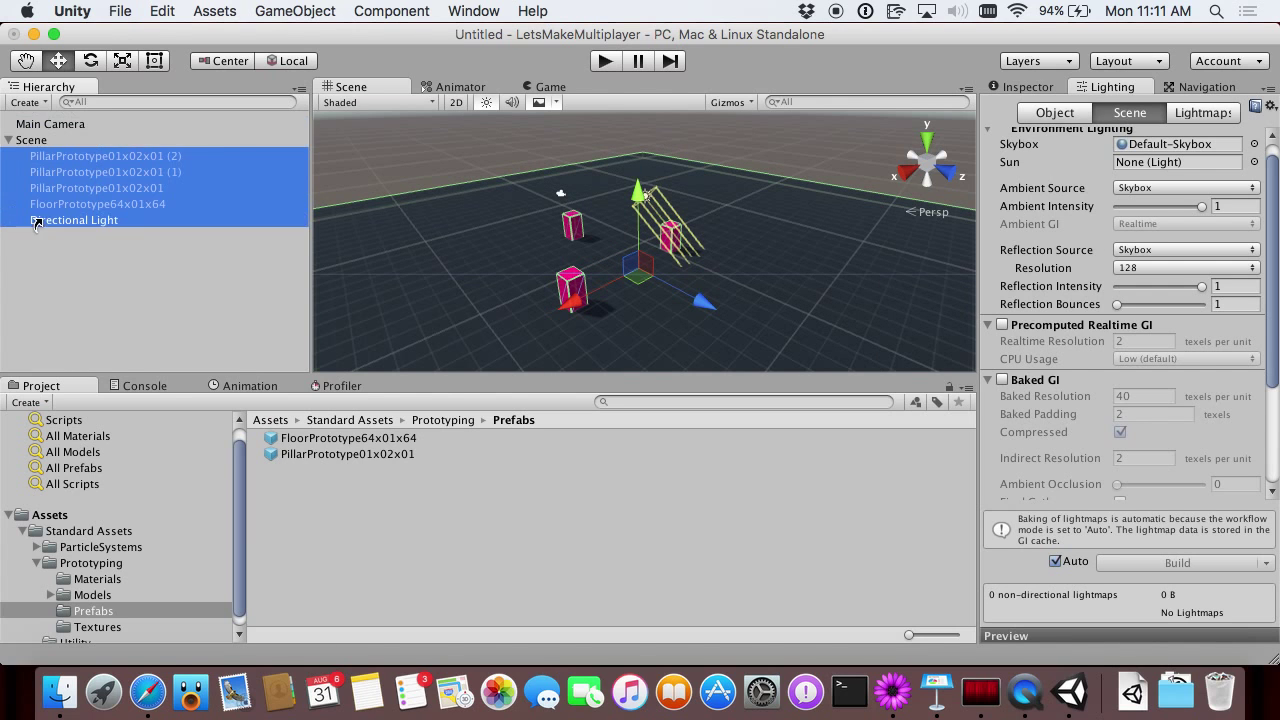
Mark the Scene object as Static and apply the static flags to all its child objects.
{"action": "left_click", "coordinate": [37, 141]}
{"action": "left_click", "coordinate": [1040, 86]}
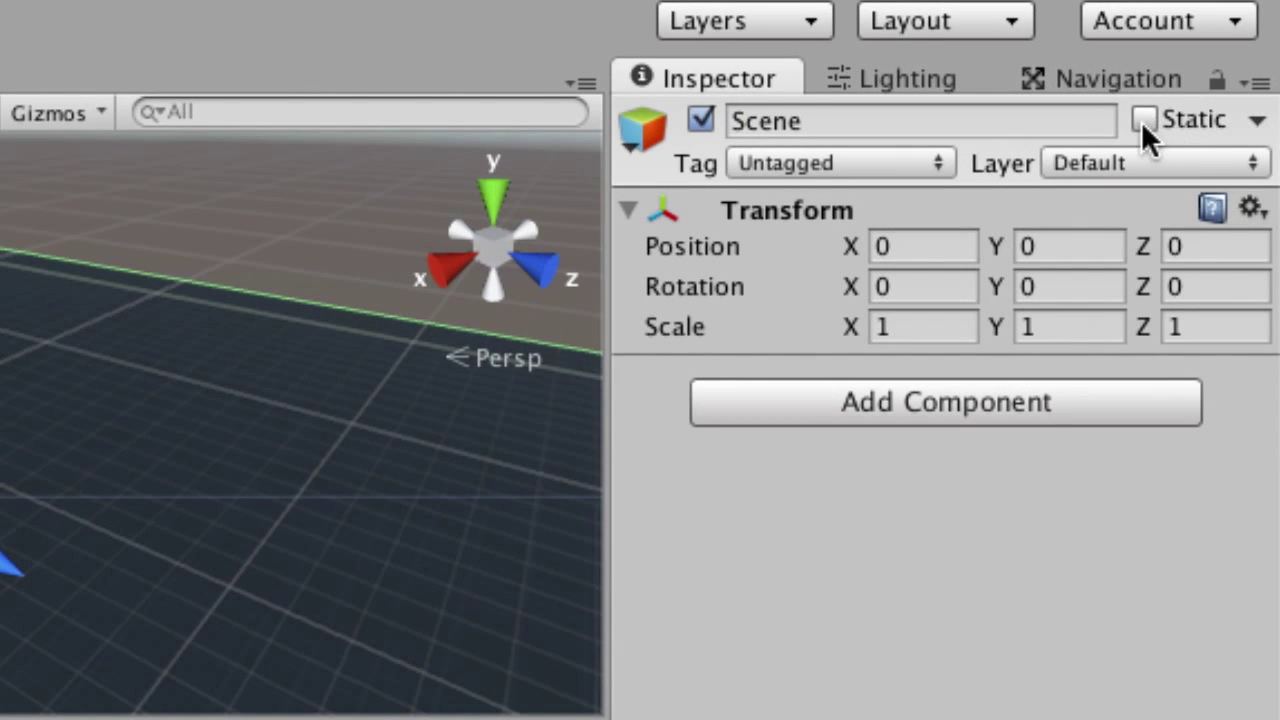
{"action": "left_click", "coordinate": [1142, 120]}
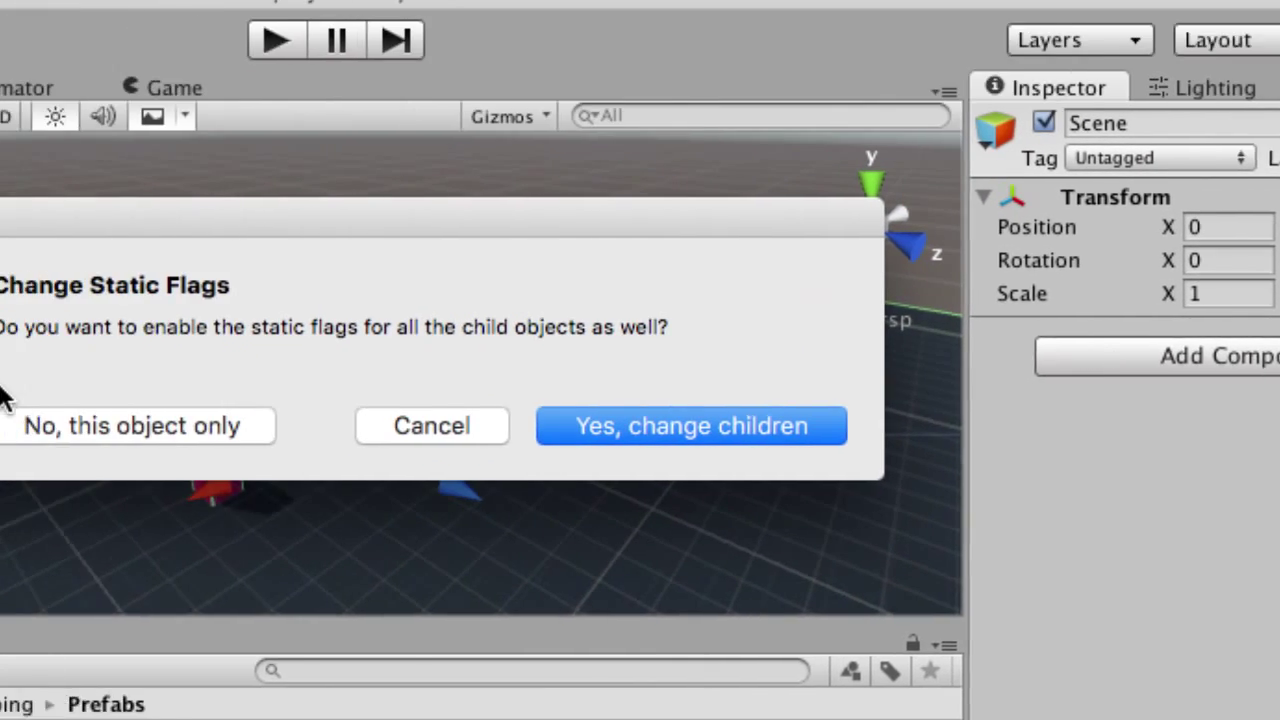
{"action": "left_click", "coordinate": [629, 427]}
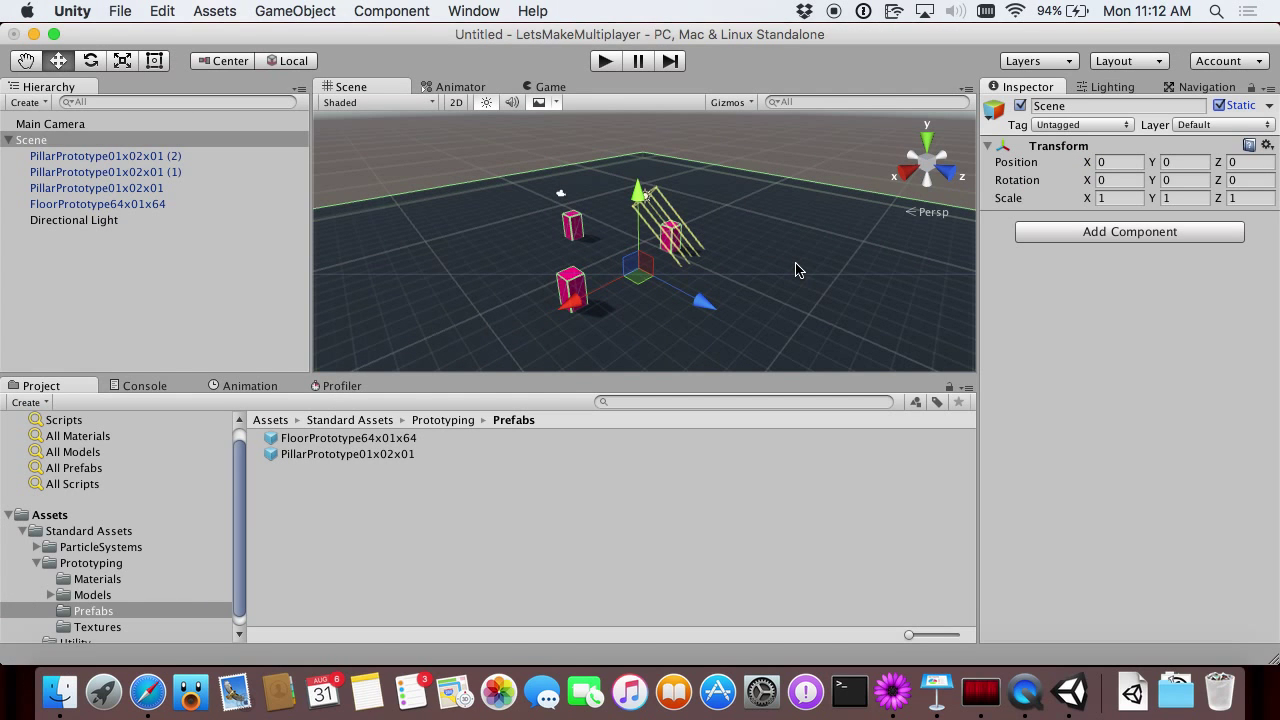
Create an empty game object at the hierarchy root and name it Player Start 1.
{"action": "left_click", "coordinate": [116, 274]}
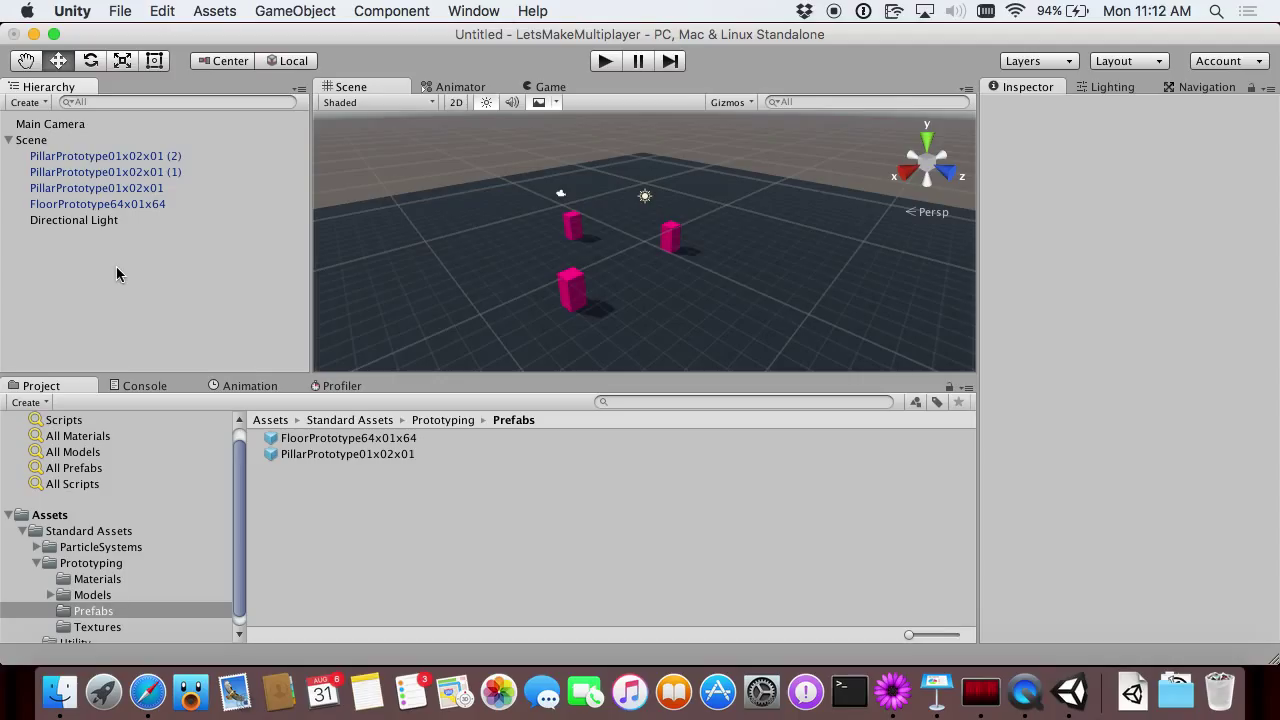
{"action": "left_click", "coordinate": [269, 7]}
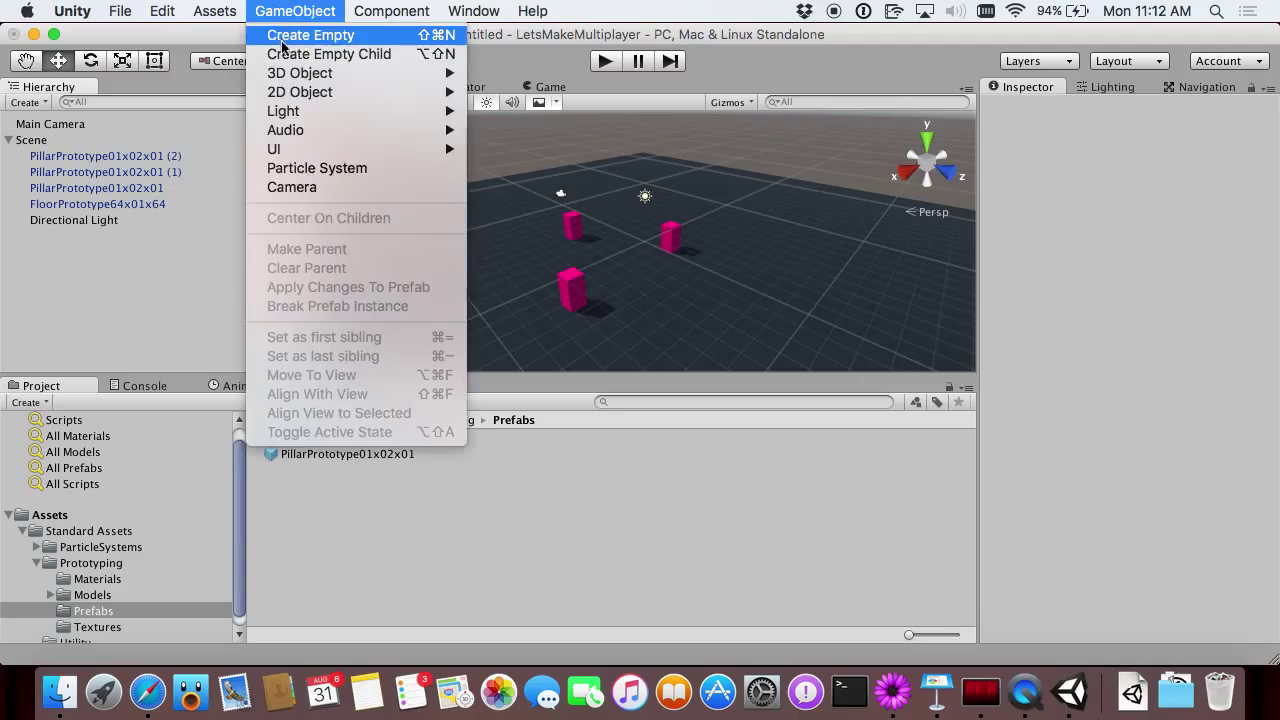
{"action": "left_click", "coordinate": [283, 37]}
{"action": "left_click", "coordinate": [100, 235]}
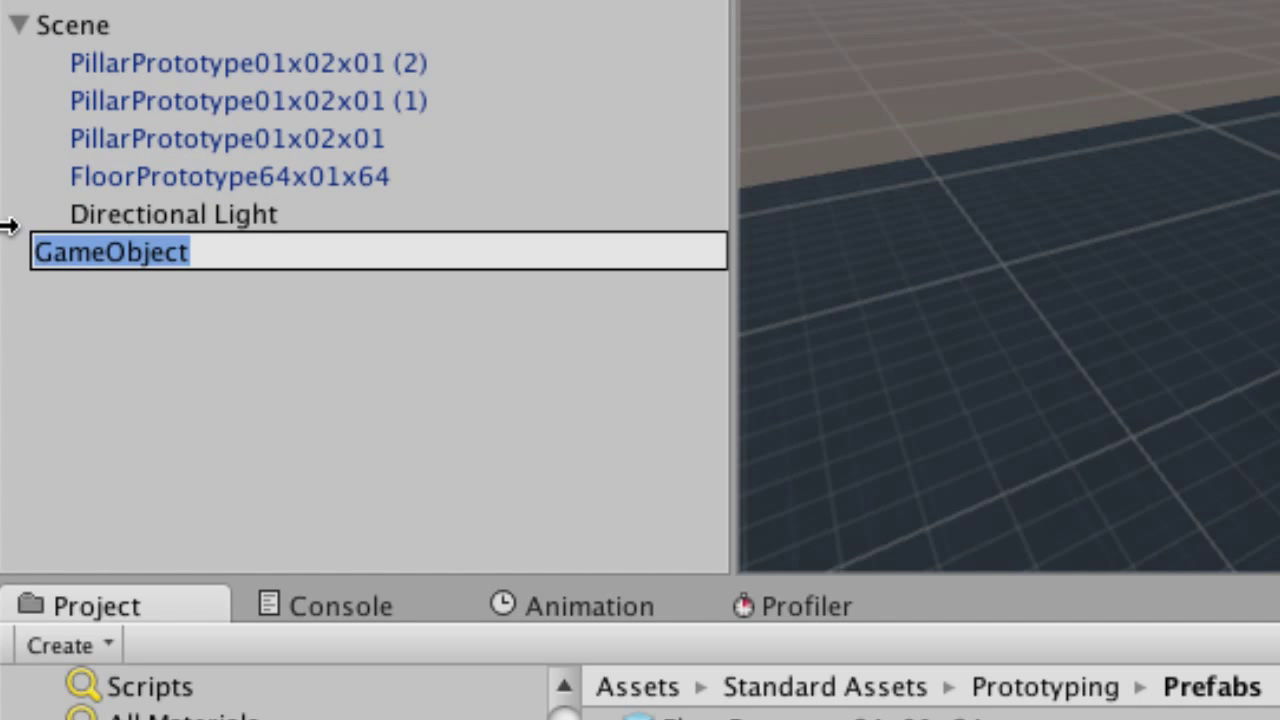
{"action": "type", "text": "Player Start 1"}
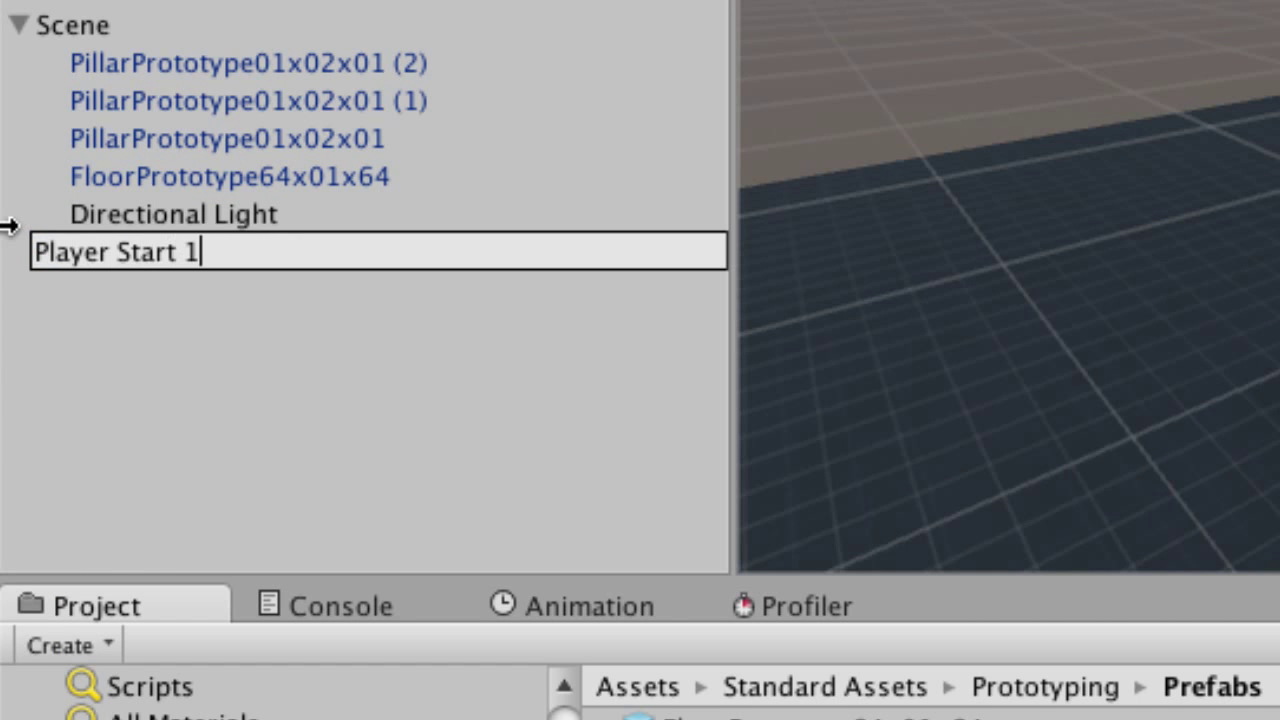
{"action": "key", "text": "Return"}
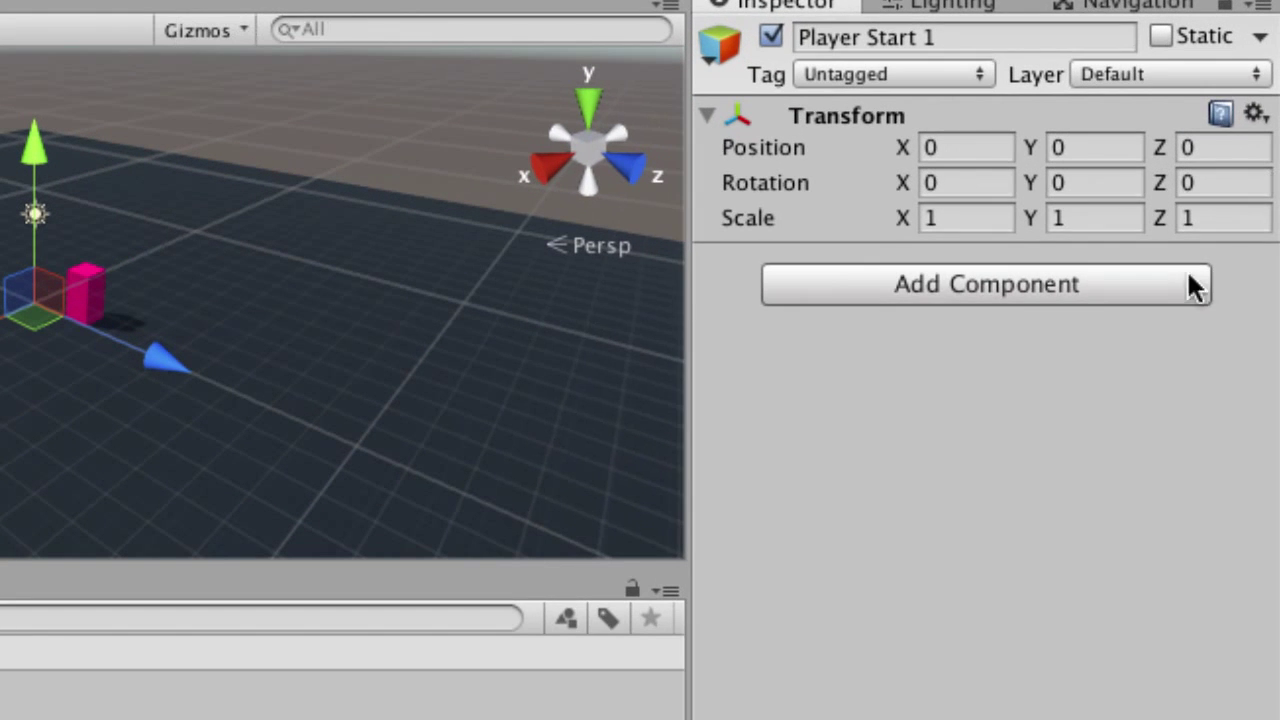
Add a NetworkStartPosition component to the Player Start 1 object.
{"action": "left_click", "coordinate": [1154, 233]}
{"action": "type", "text": "networkst"}
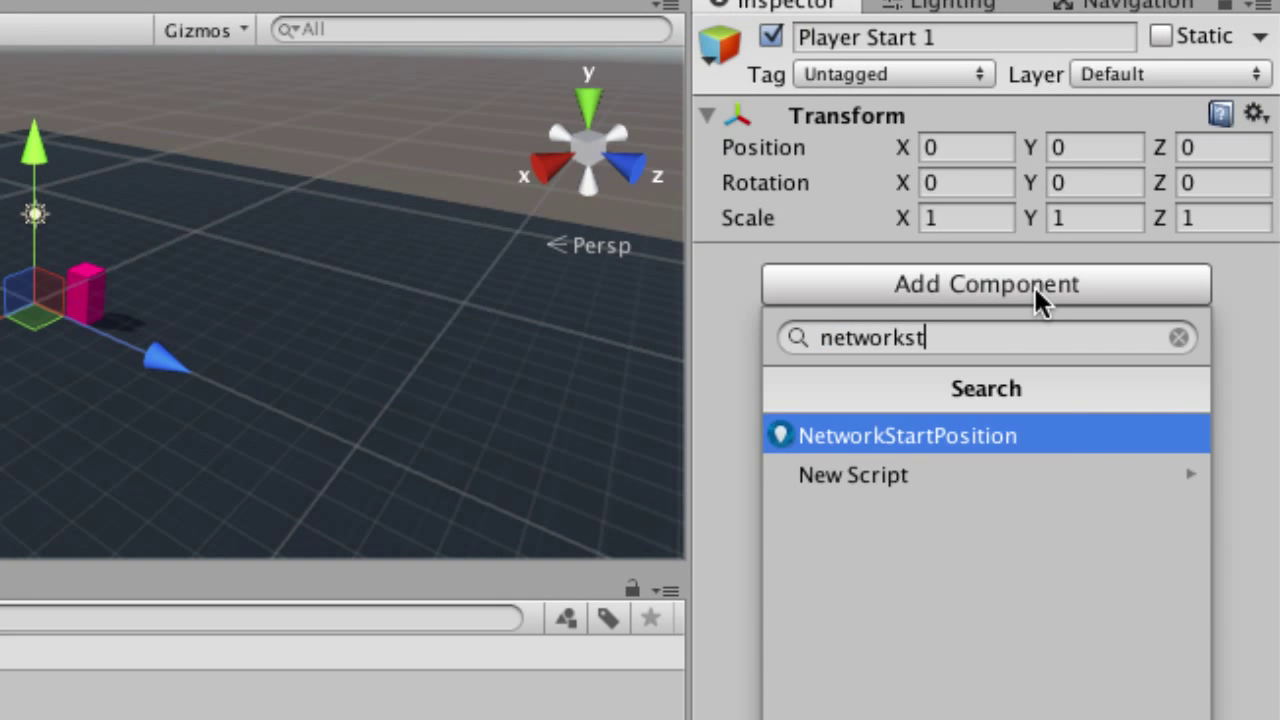
{"action": "key", "text": "Return"}
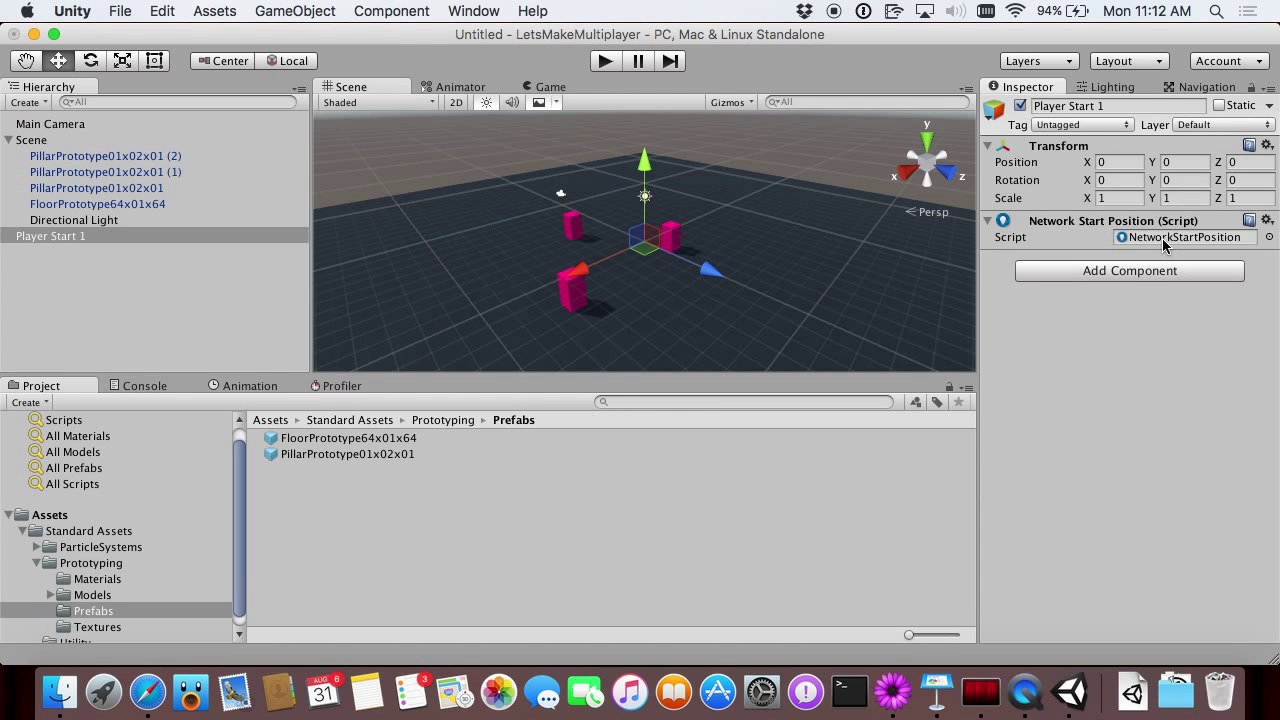
Duplicate Player Start 1, rename the copy Player Start 2 and place it below Player Start 1 in the hierarchy.
{"action": "left_click", "coordinate": [147, 237]}
{"action": "key", "text": "super+d"}
{"action": "key", "text": "Return"}
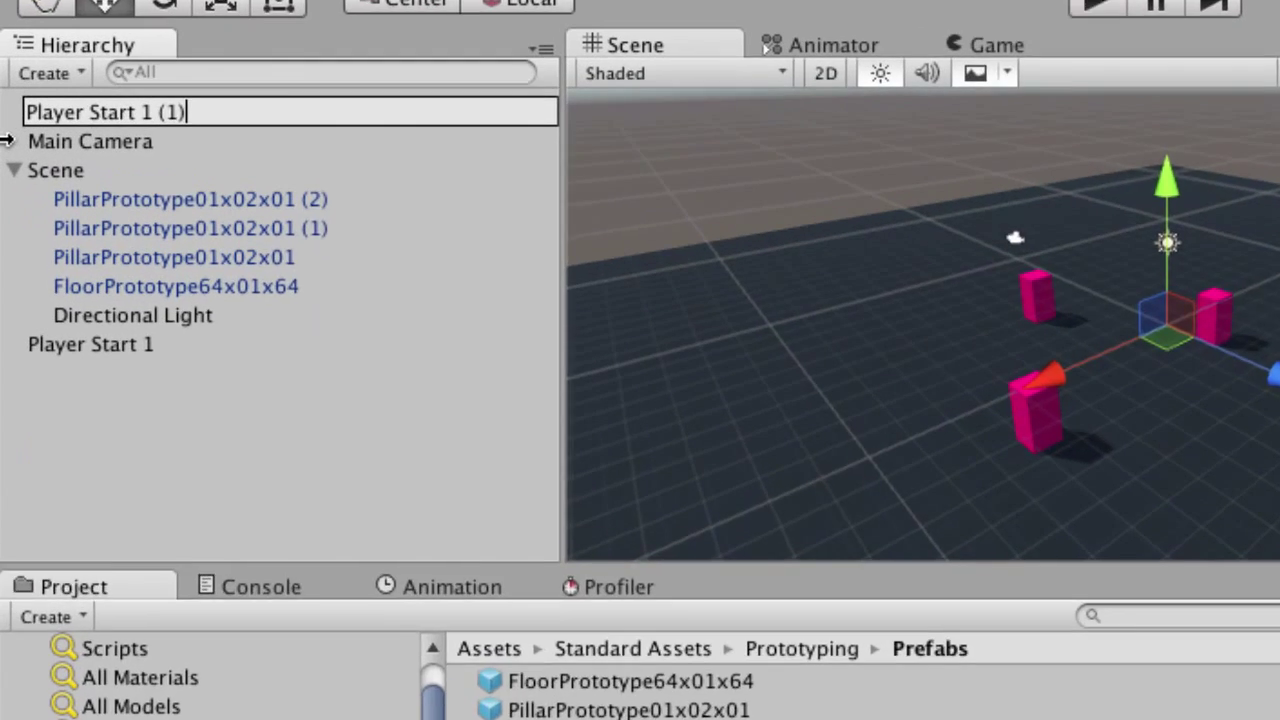
{"action": "key", "text": "BackSpace"}
{"action": "key", "text": "BackSpace"}
{"action": "key", "text": "BackSpace"}
{"action": "key", "text": "BackSpace"}
{"action": "key", "text": "BackSpace"}
{"action": "type", "text": "2"}
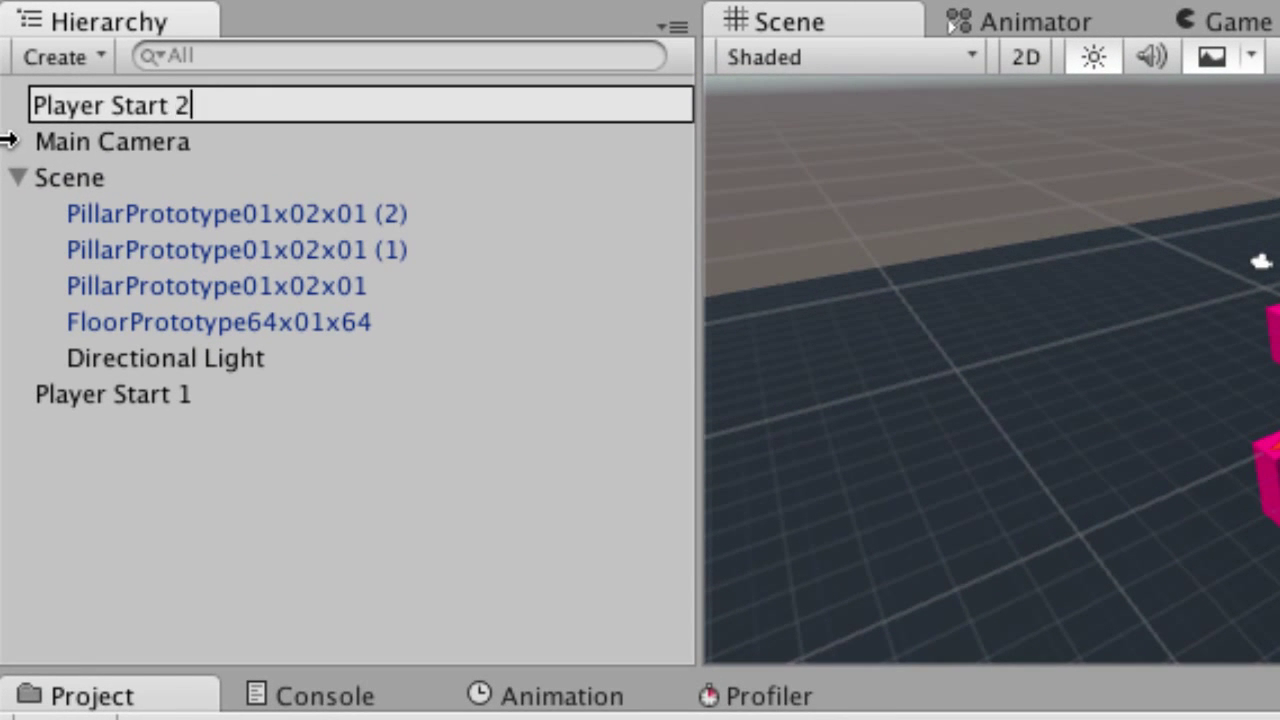
{"action": "key", "text": "Return"}
{"action": "left_click_drag", "start_coordinate": [80, 105], "coordinate": [77, 458]}
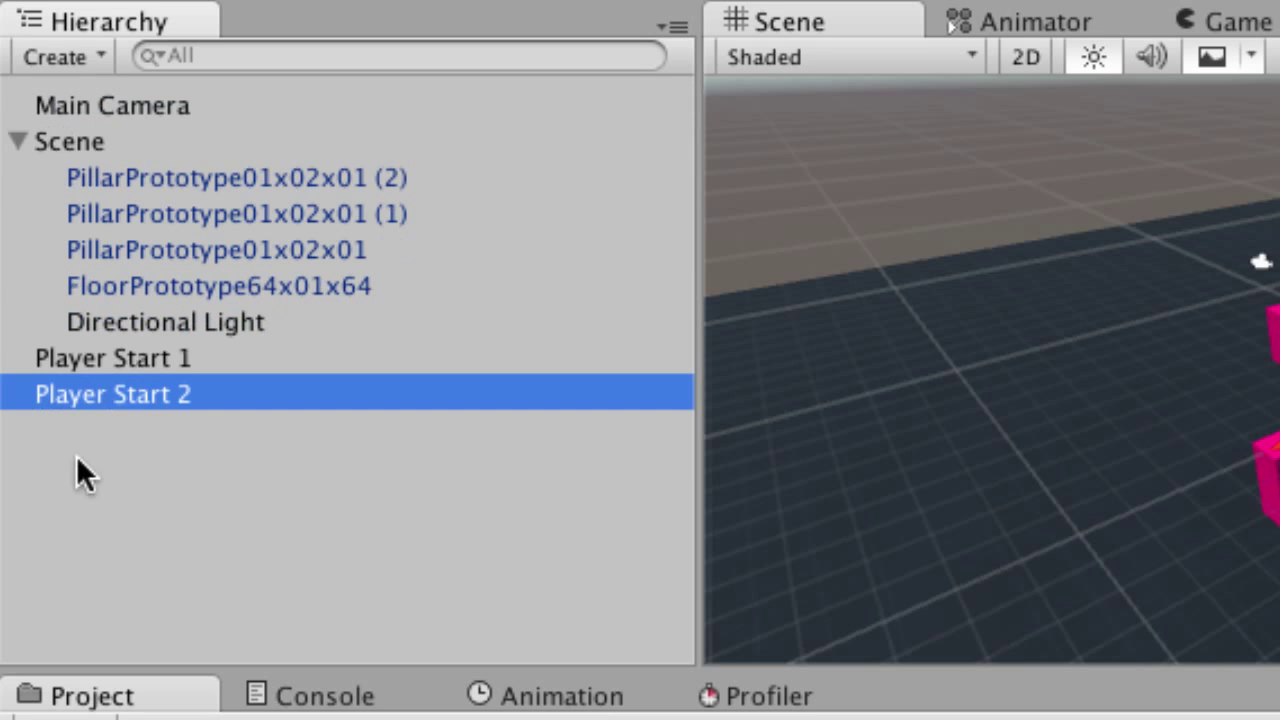
{"action": "left_click", "coordinate": [138, 358], "text": "shift"}
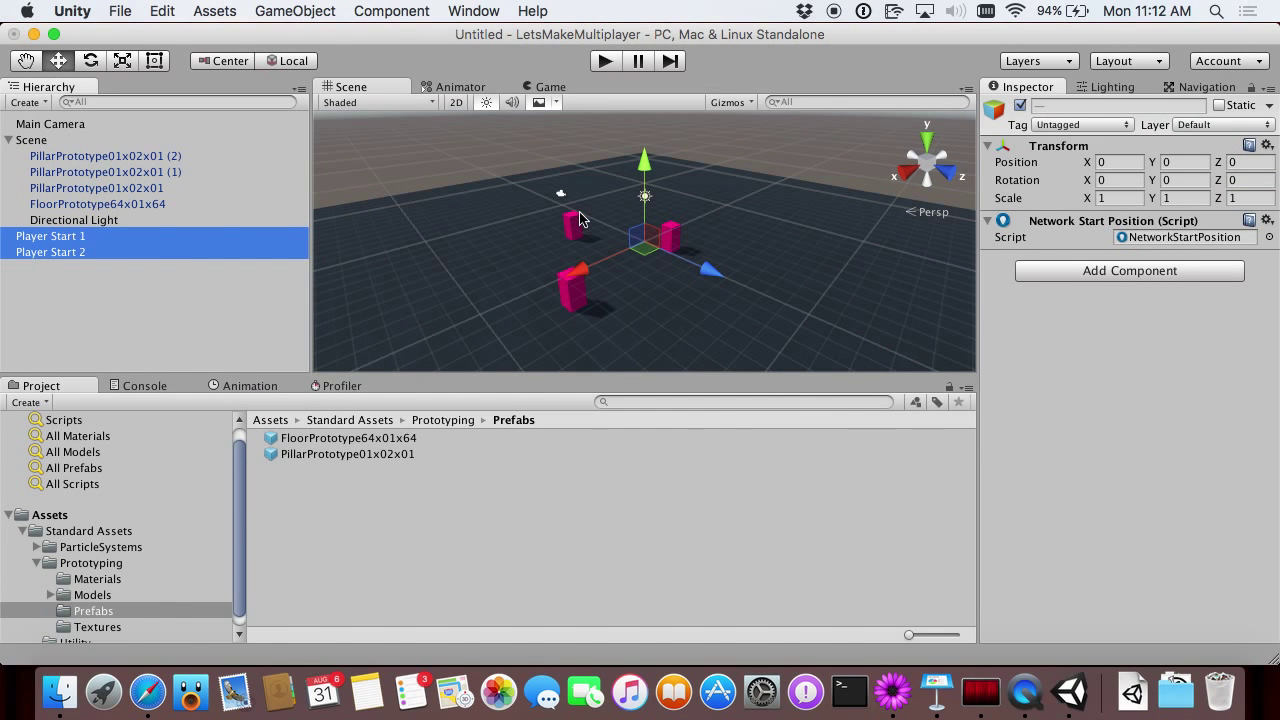
{"action": "left_click", "coordinate": [993, 112]}
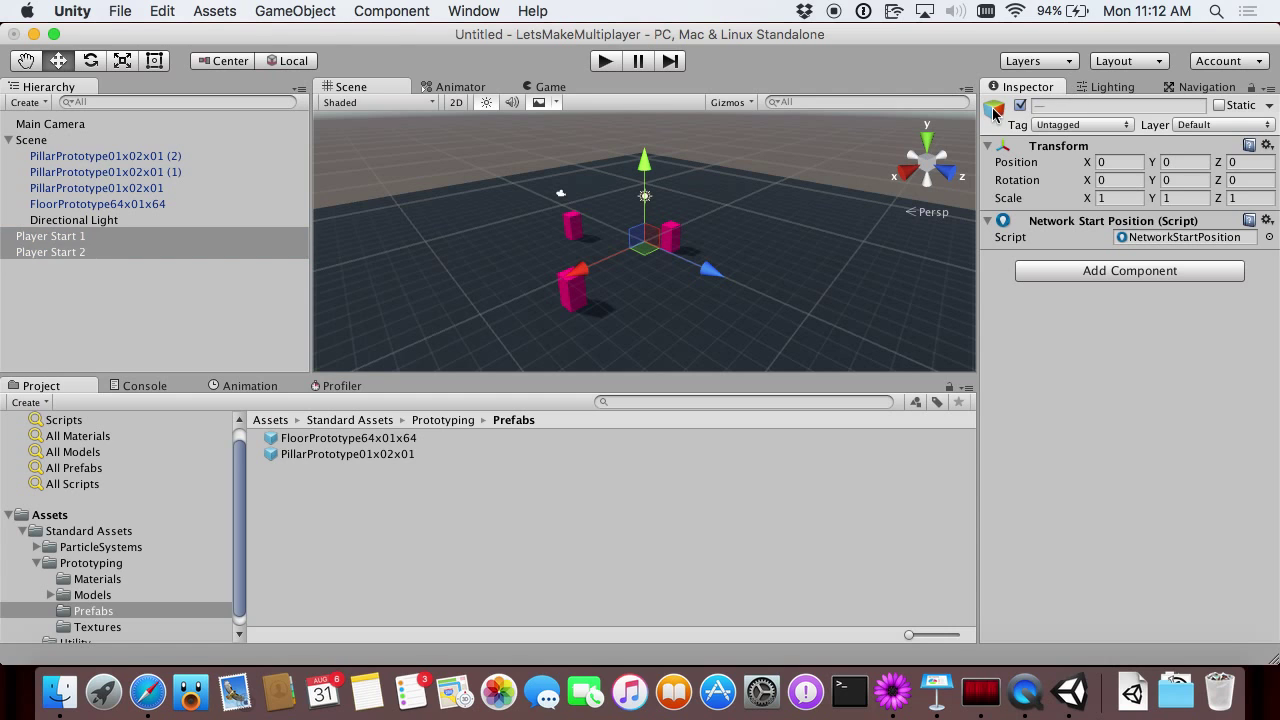
{"action": "left_click", "coordinate": [25, 330]}
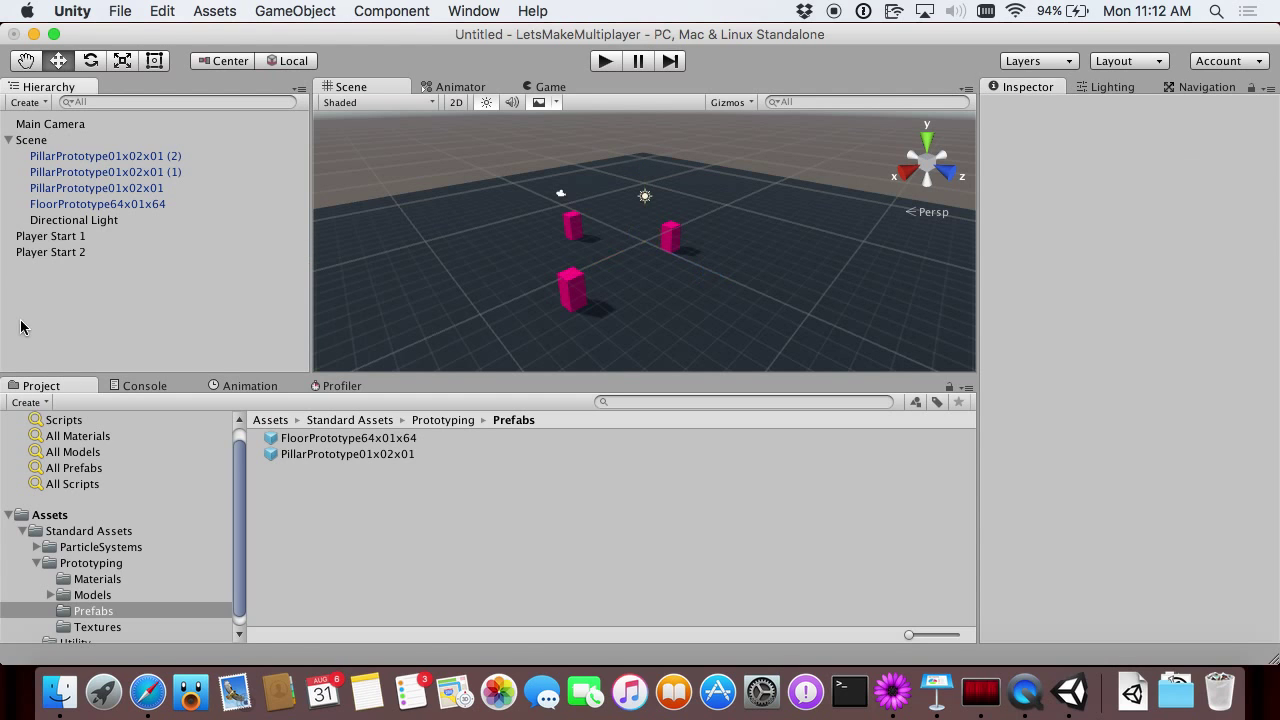
Assign the blue label icon to Player Start 1.
{"action": "left_click", "coordinate": [77, 237]}
{"action": "left_click", "coordinate": [996, 112]}
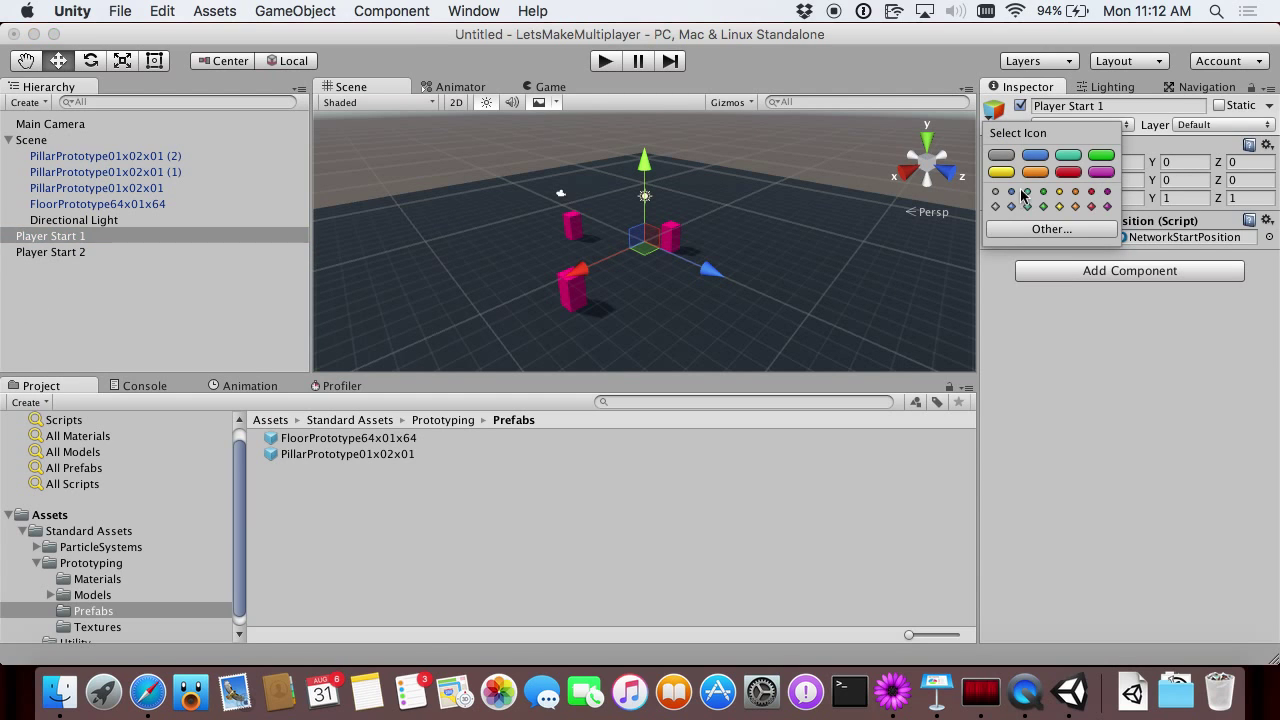
{"action": "left_click", "coordinate": [1035, 155]}
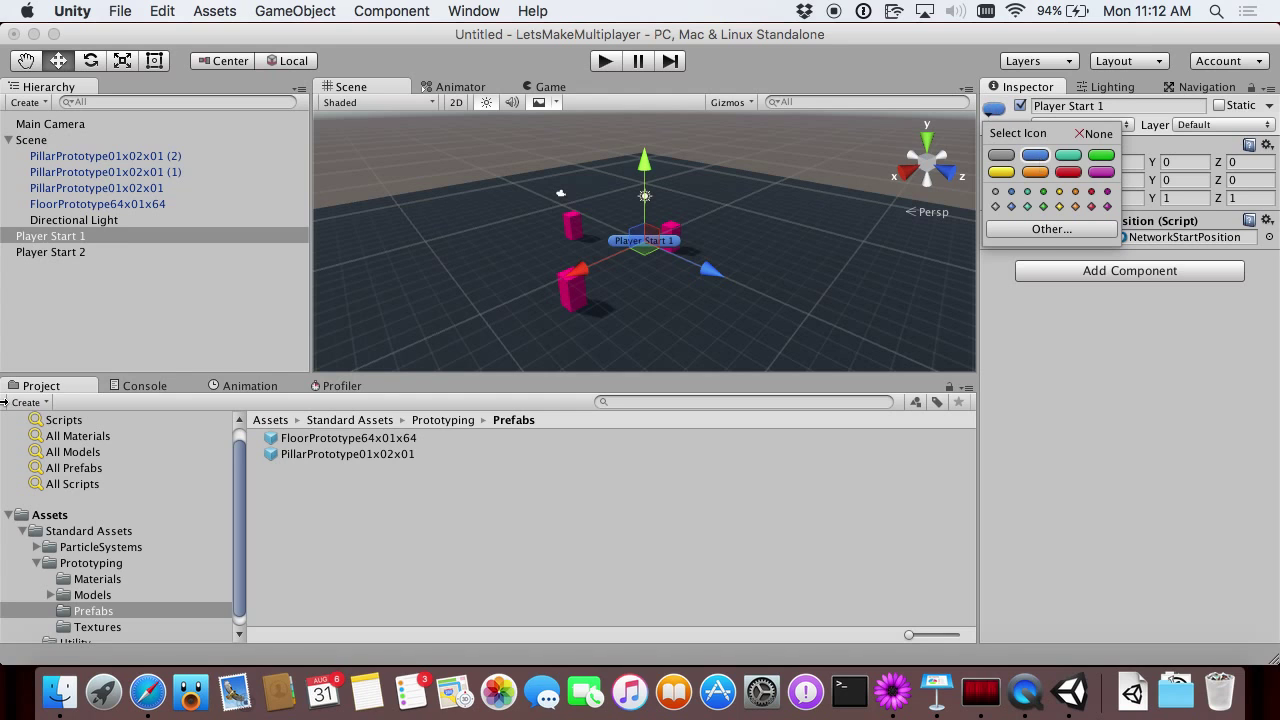
Give Player Start 2 the same blue label icon.
{"action": "left_click", "coordinate": [77, 254]}
{"action": "left_click", "coordinate": [1004, 112]}
{"action": "left_click", "coordinate": [37, 267]}
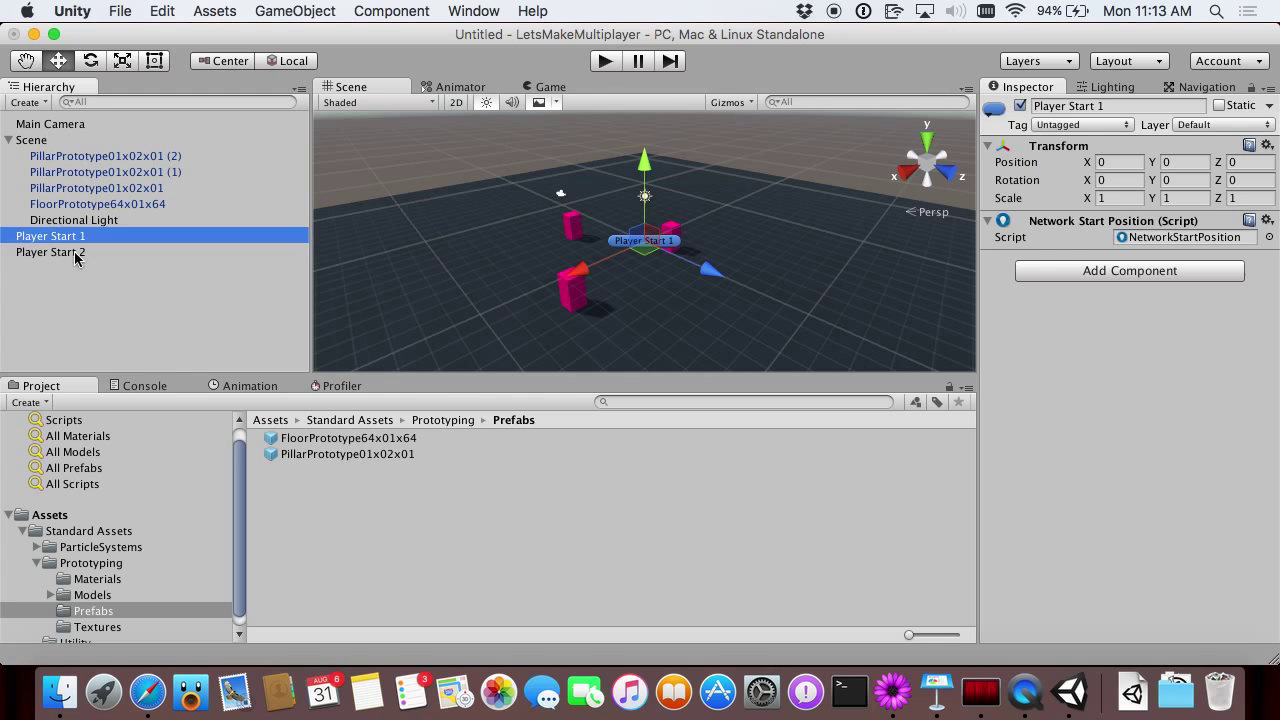
{"action": "left_click", "coordinate": [50, 252]}
{"action": "left_click", "coordinate": [995, 110]}
{"action": "left_click", "coordinate": [1034, 156]}
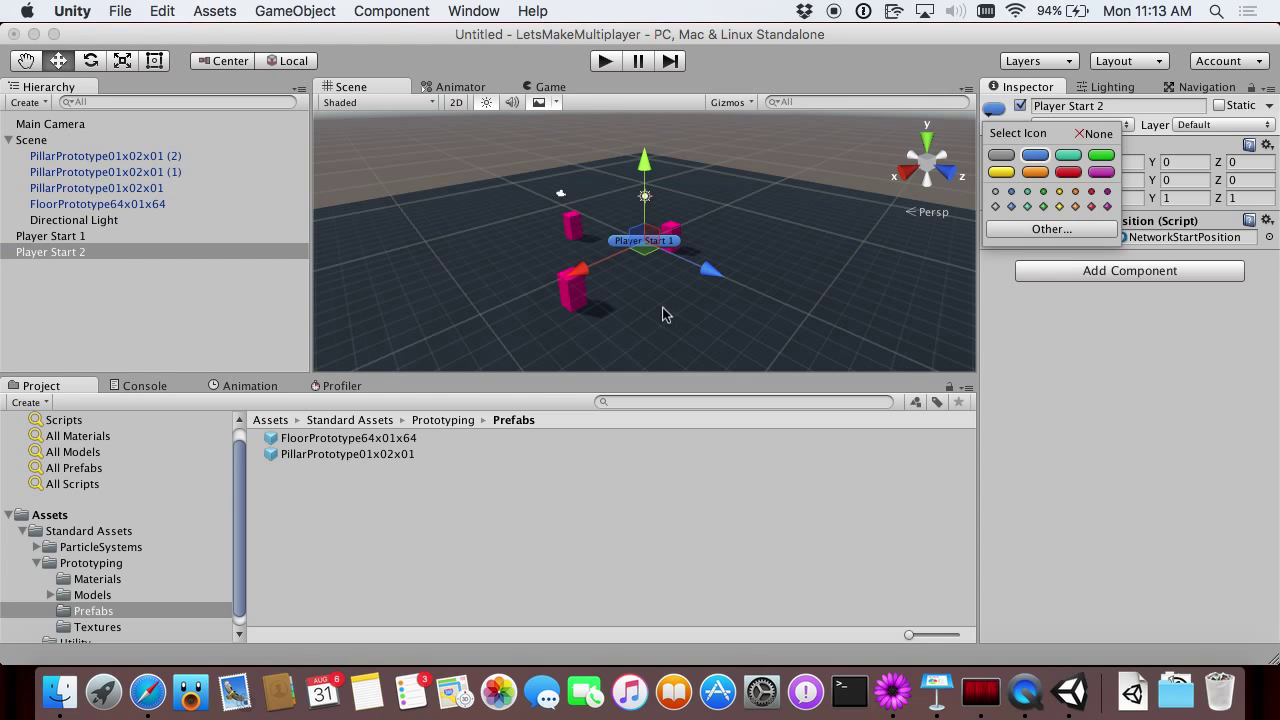
{"action": "left_click", "coordinate": [1087, 420]}
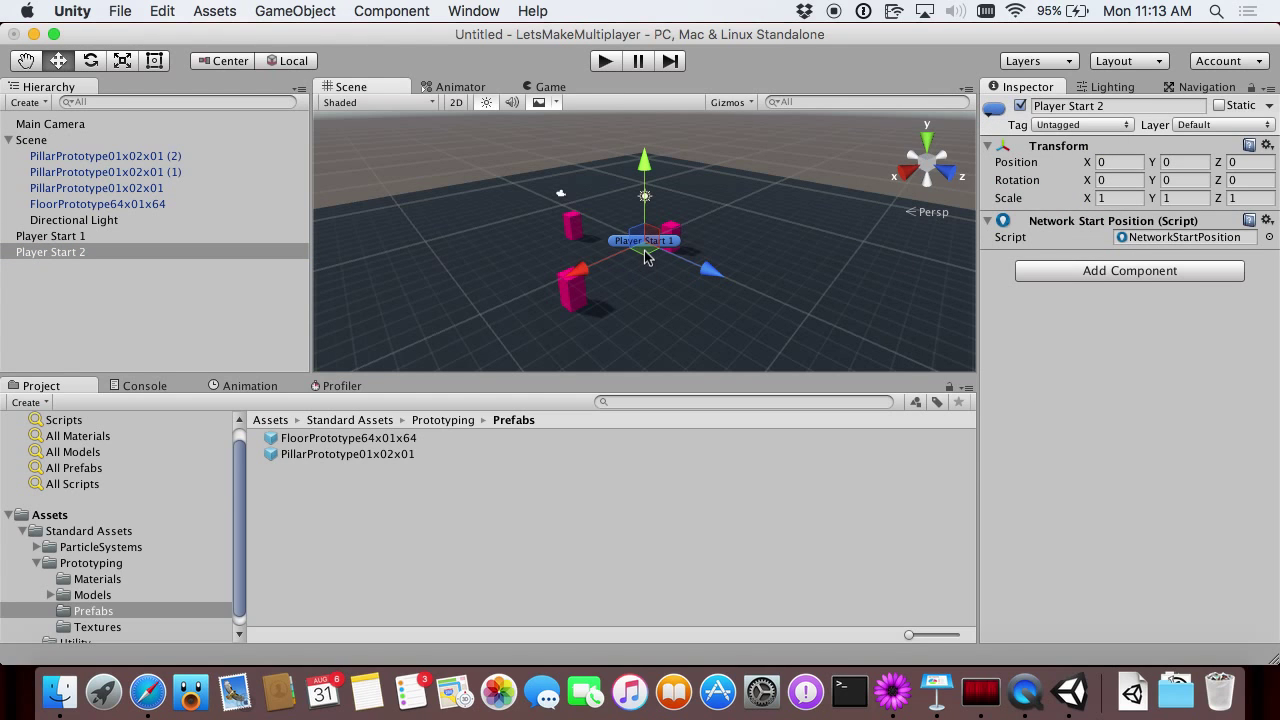
Move Player Start 2 along the X axis to about X 9.65, away from Player Start 1.
{"action": "left_click", "coordinate": [594, 265]}
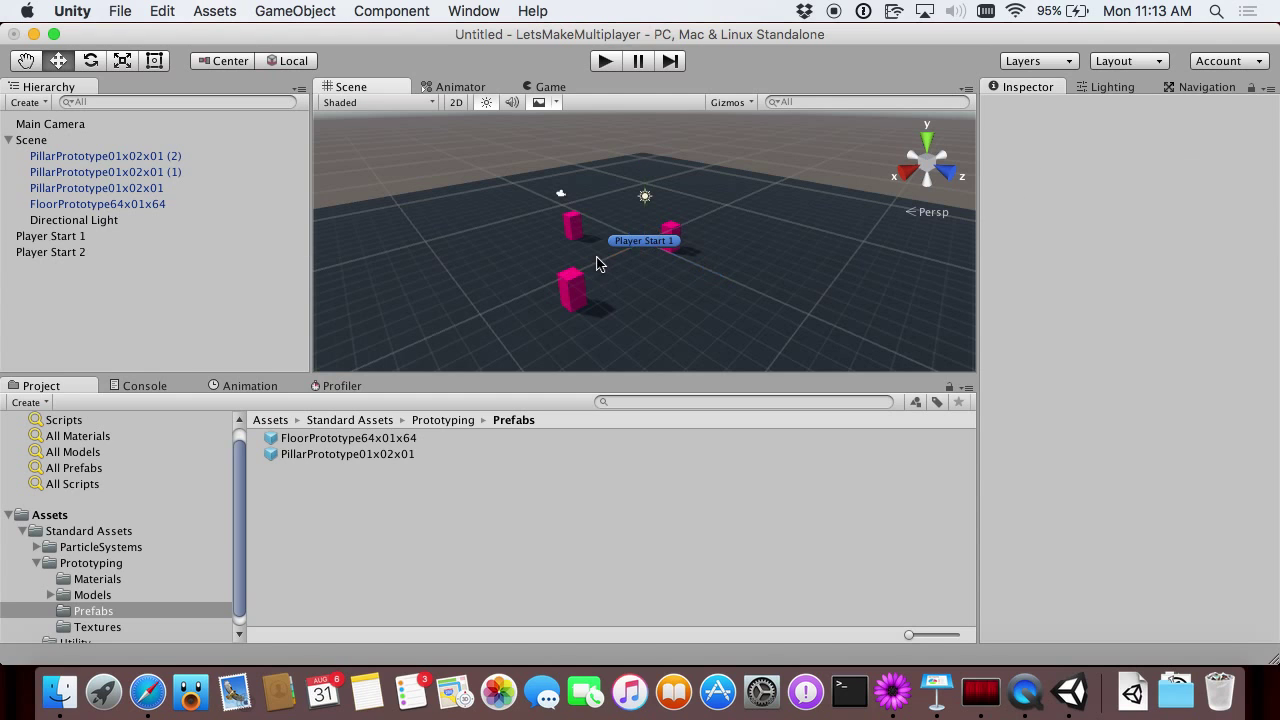
{"action": "left_click", "coordinate": [112, 252]}
{"action": "left_click_drag", "start_coordinate": [590, 288], "coordinate": [460, 288]}
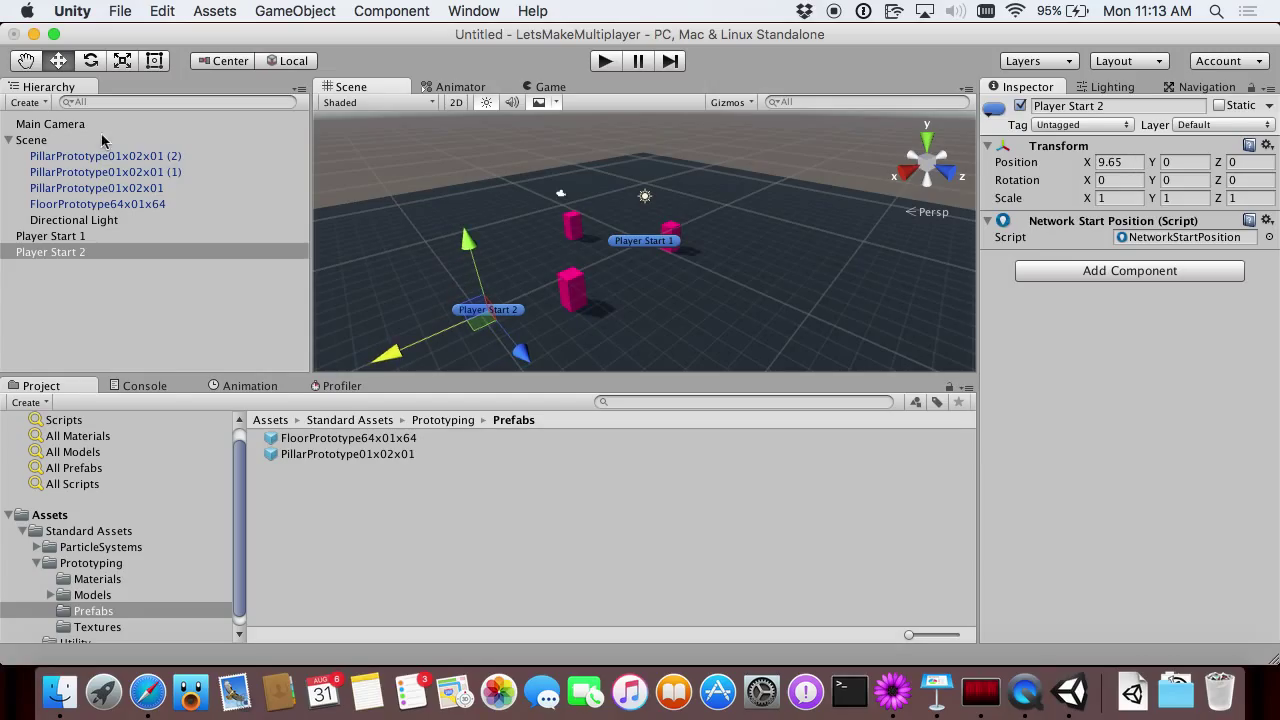
Set the Main Camera's X rotation to 65 so that it looks down at the floor.
{"action": "left_click", "coordinate": [190, 123]}
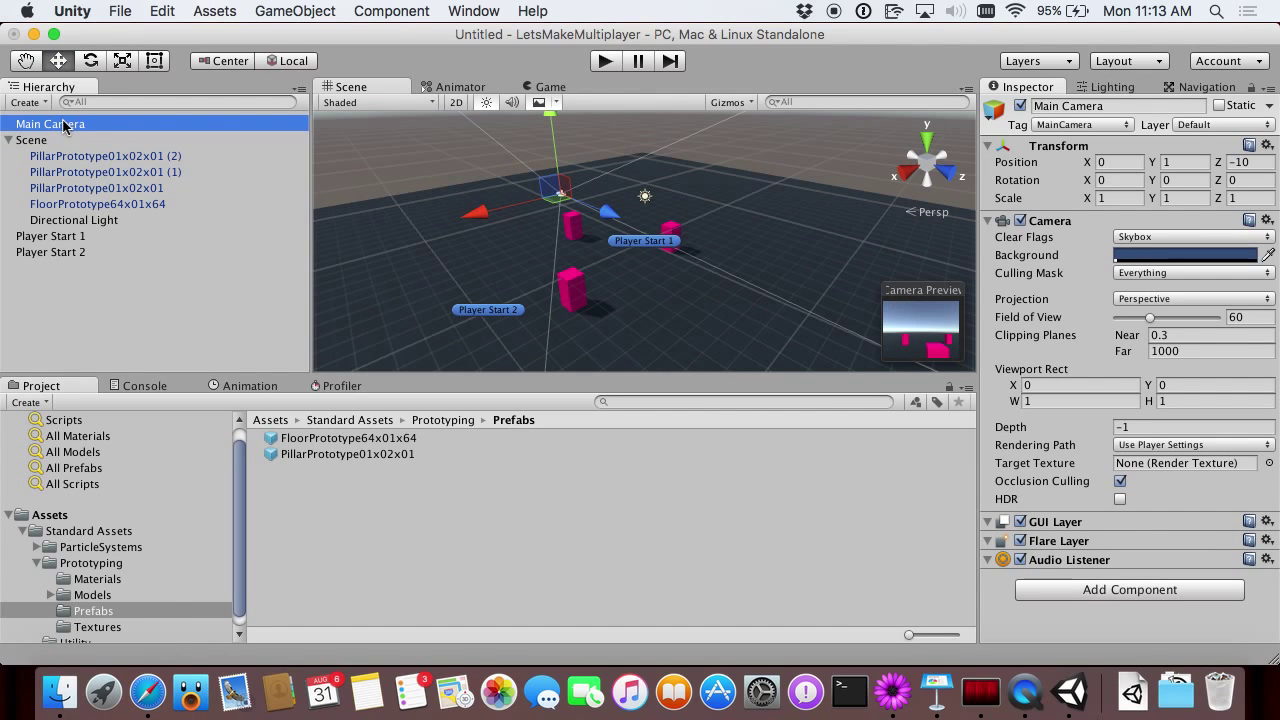
{"action": "left_click", "coordinate": [1133, 181]}
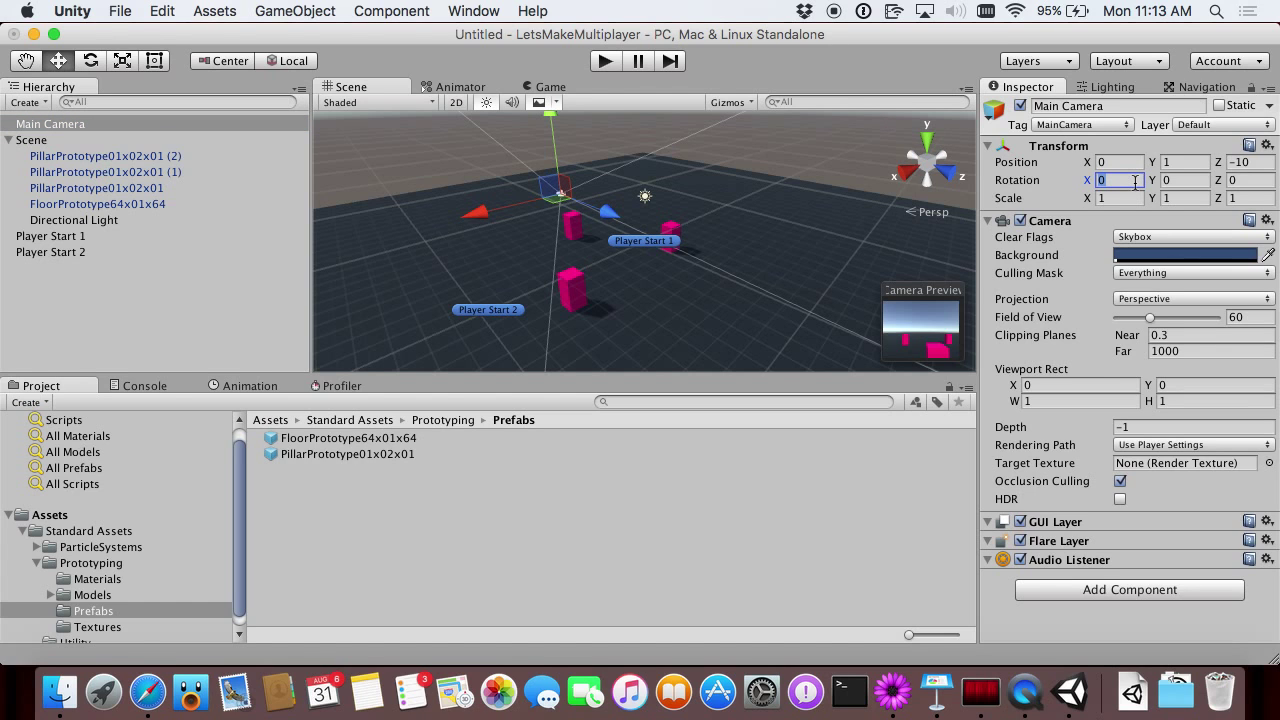
{"action": "type", "text": "65"}
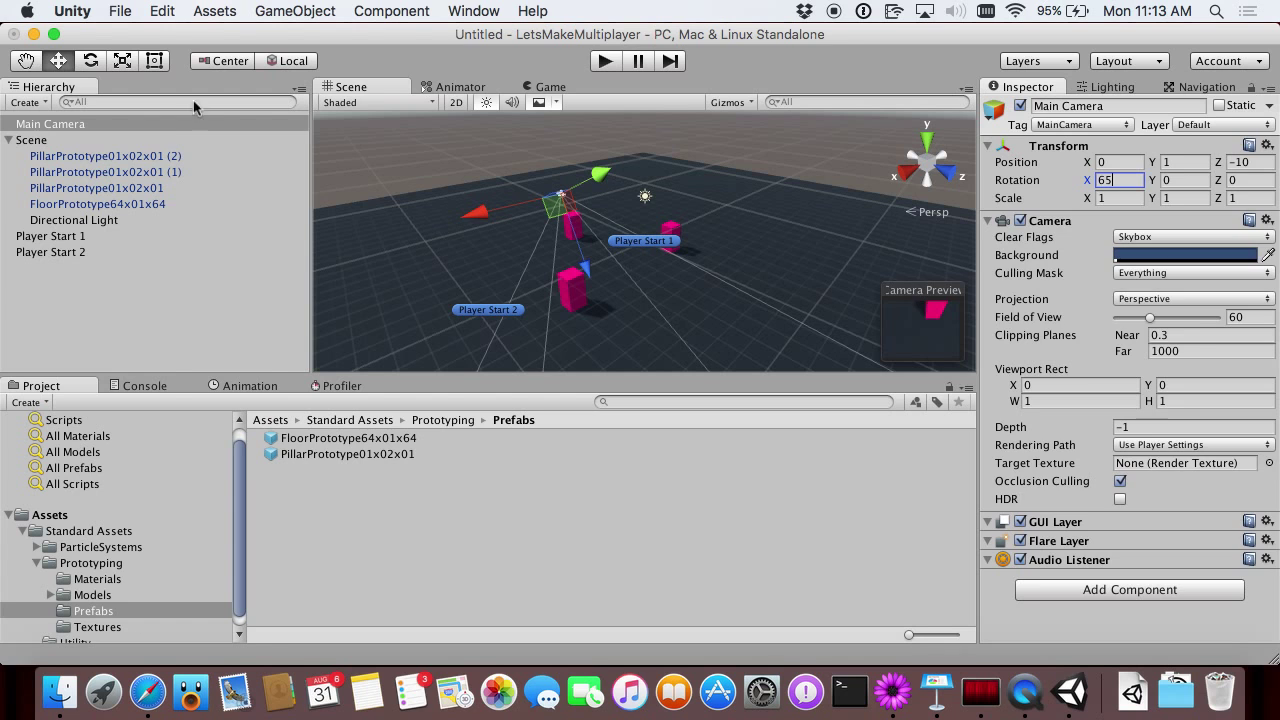
{"action": "left_click", "coordinate": [163, 140]}
{"action": "left_click", "coordinate": [163, 124]}
Create an empty game object named Camera Rig at the hierarchy root and parent the Main Camera to it.
{"action": "left_click", "coordinate": [310, 10]}
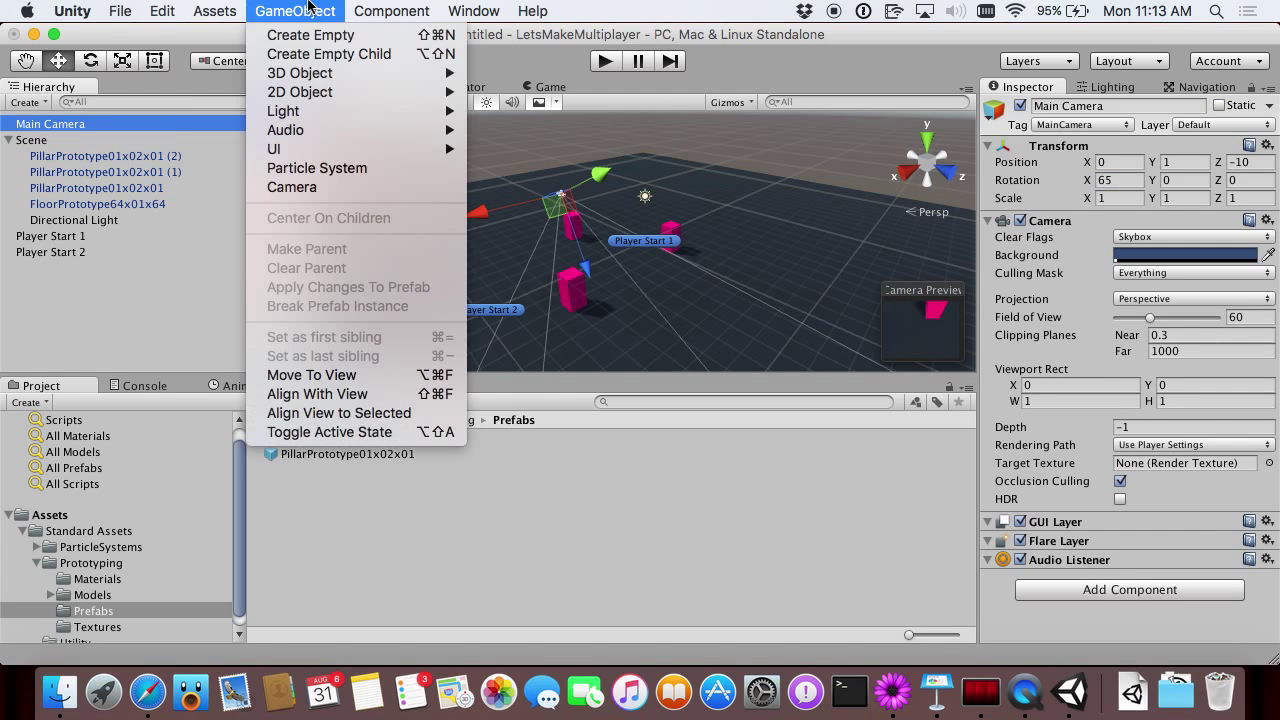
{"action": "left_click", "coordinate": [305, 37]}
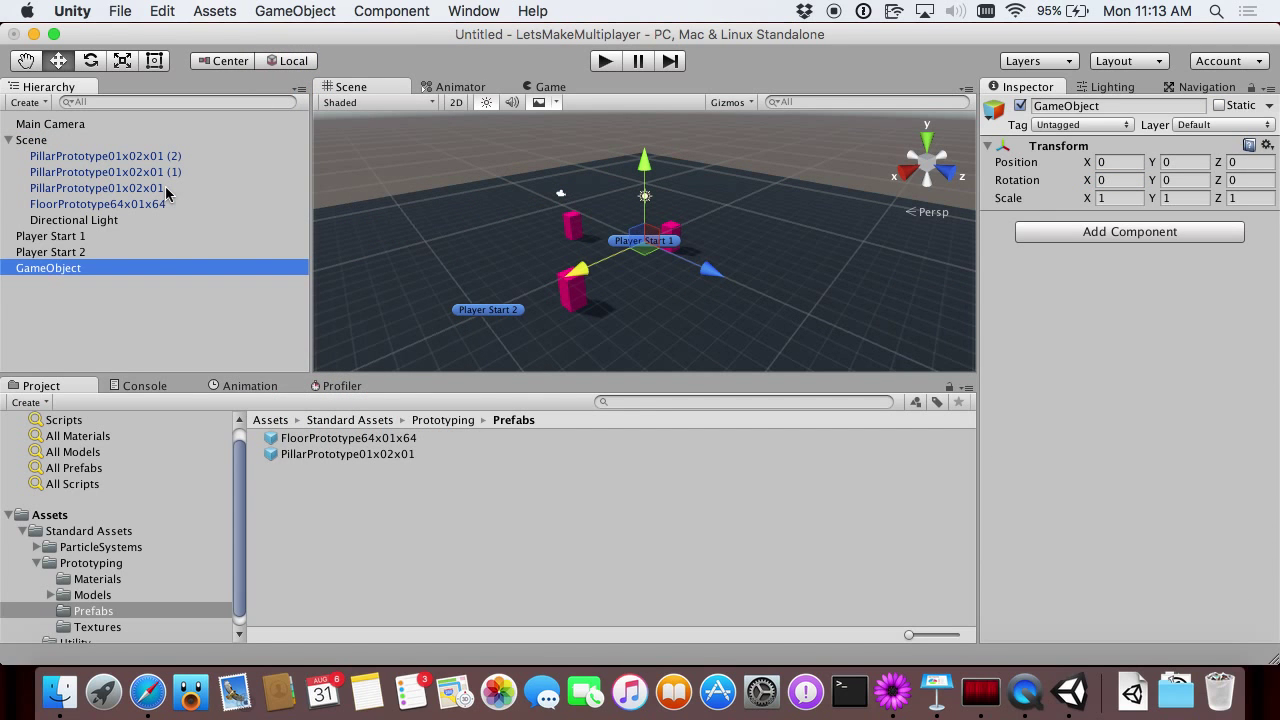
{"action": "key", "text": "Return"}
{"action": "type", "text": "Camera R"}
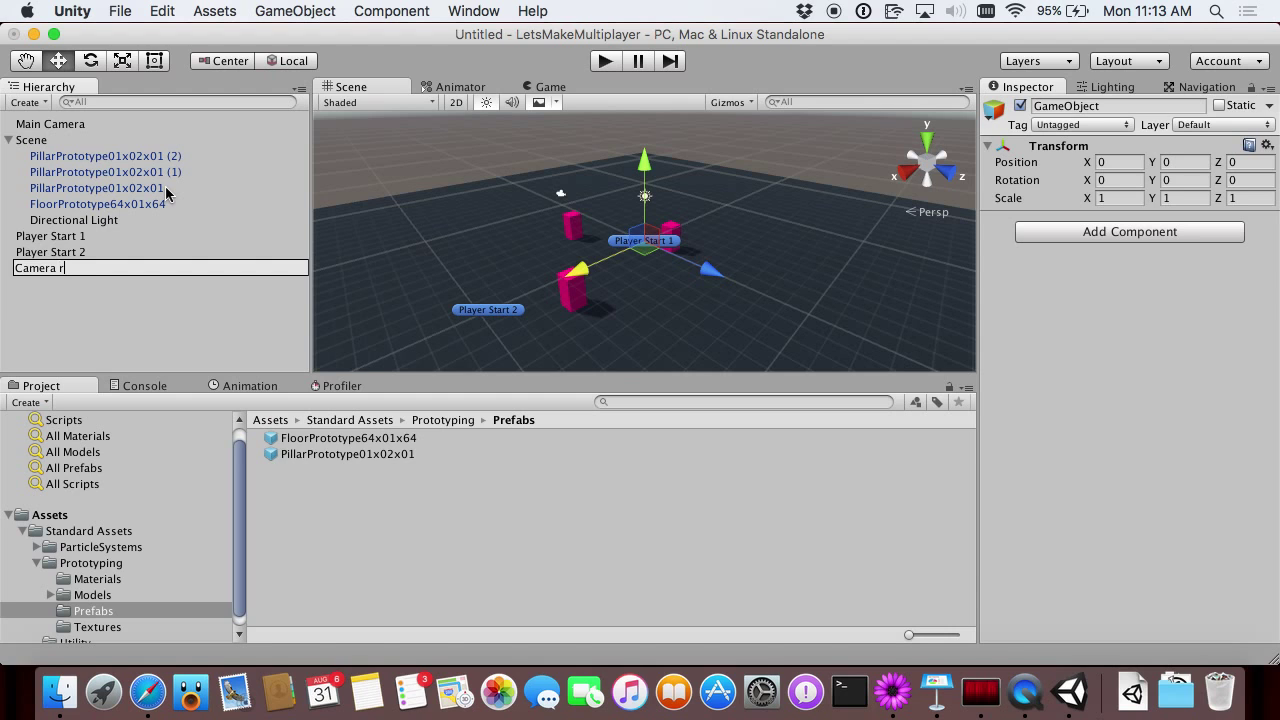
{"action": "type", "text": "ig"}
{"action": "key", "text": "Return"}
{"action": "left_click_drag", "start_coordinate": [62, 124], "coordinate": [55, 268]}
Shift the Camera Rig across the floor to about X 2.83, Z 2.76, and set the Main Camera's Y and Z position to 0.
{"action": "left_click", "coordinate": [50, 252]}
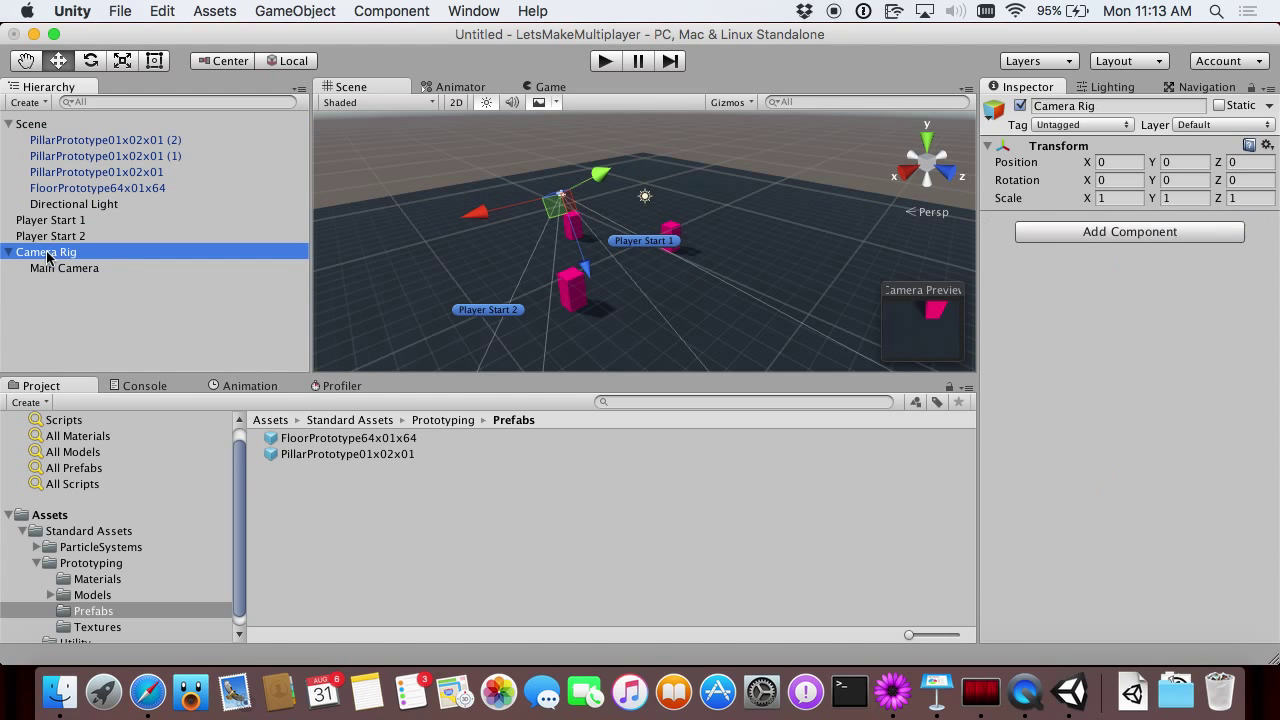
{"action": "left_click_drag", "start_coordinate": [646, 254], "coordinate": [643, 288]}
{"action": "left_click", "coordinate": [116, 270]}
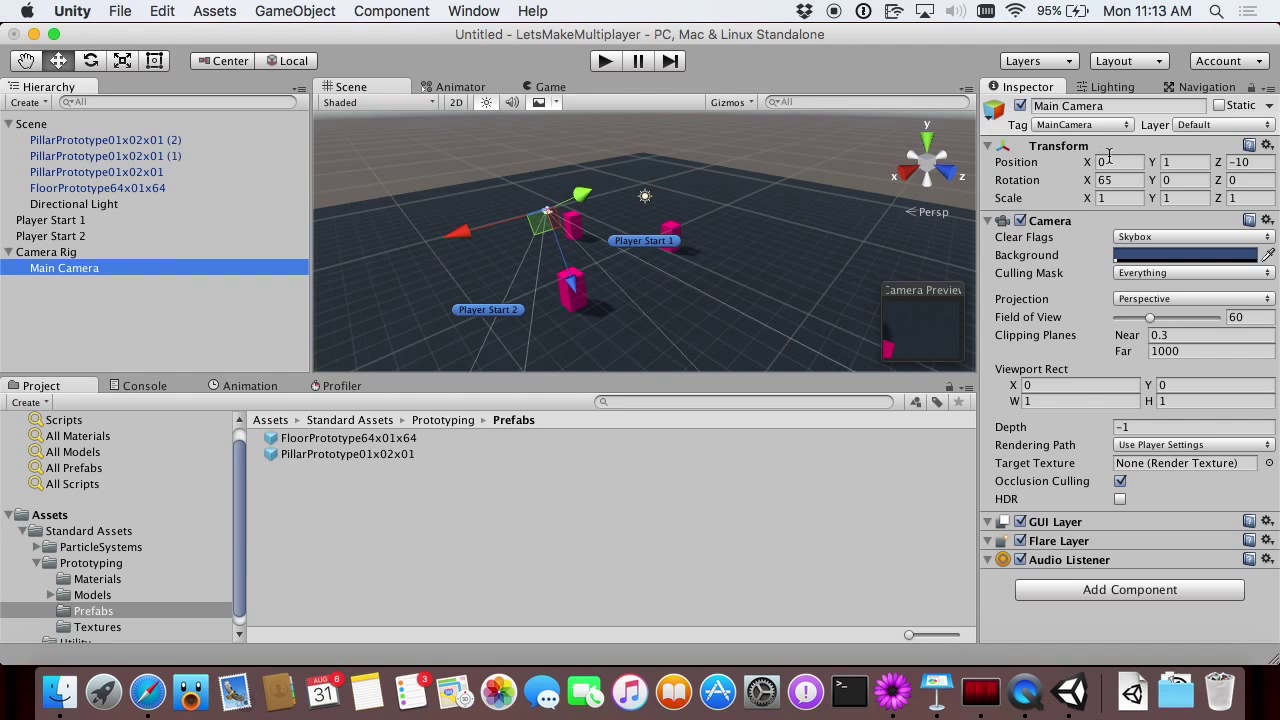
{"action": "left_click", "coordinate": [1200, 161]}
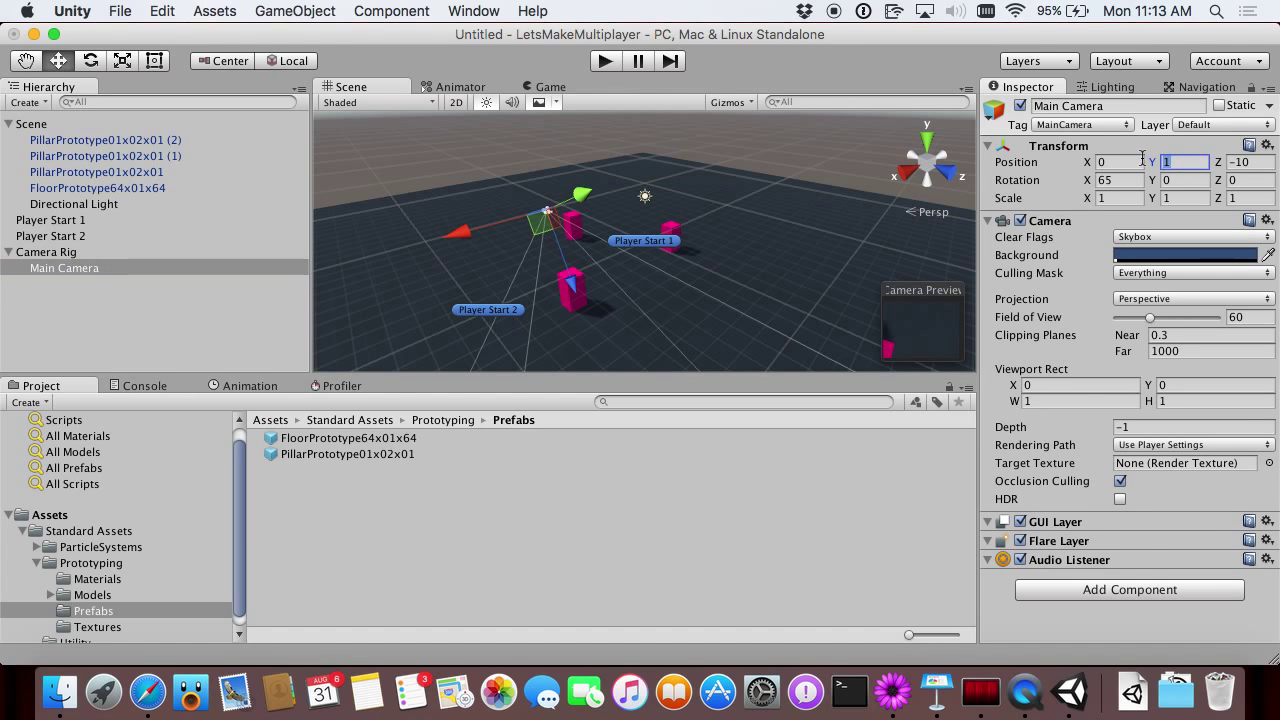
{"action": "type", "text": "0"}
{"action": "key", "text": "Tab"}
{"action": "type", "text": "0"}
Raise the Camera Rig to about Y 5.02 and pull it back along the Z axis to about -4.72.
{"action": "left_click", "coordinate": [50, 252]}
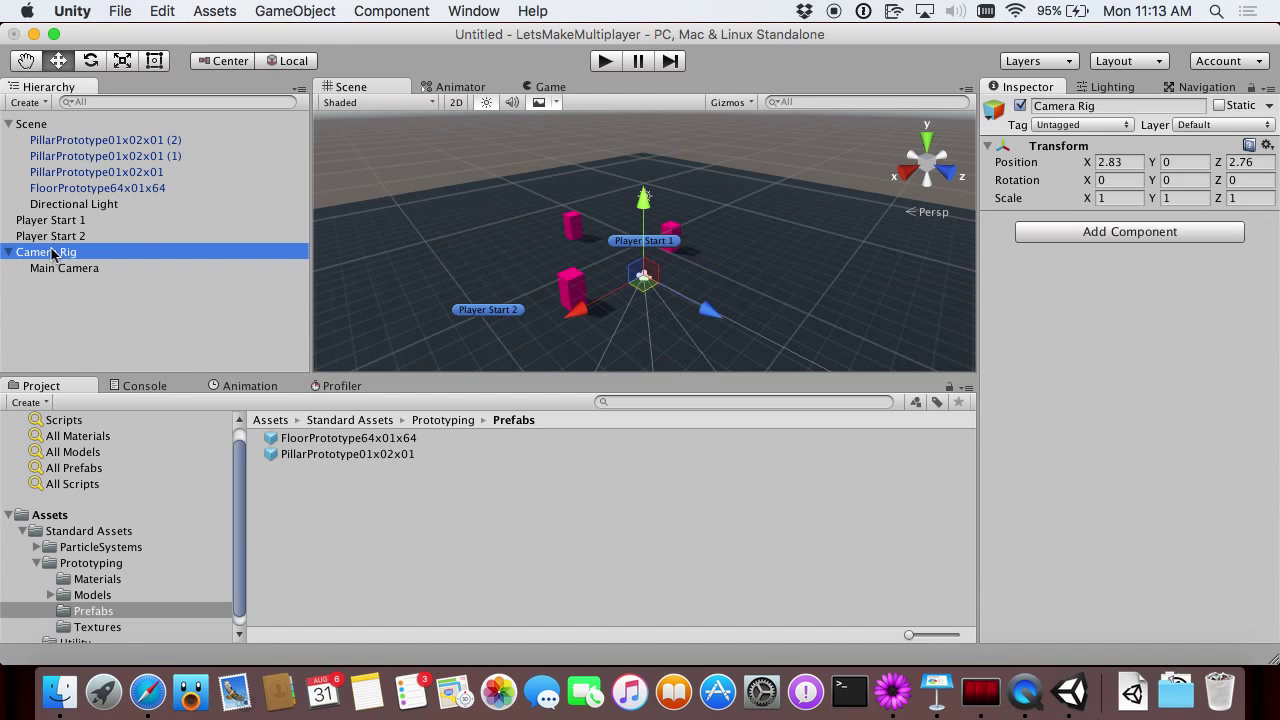
{"action": "left_click_drag", "start_coordinate": [640, 215], "coordinate": [643, 133]}
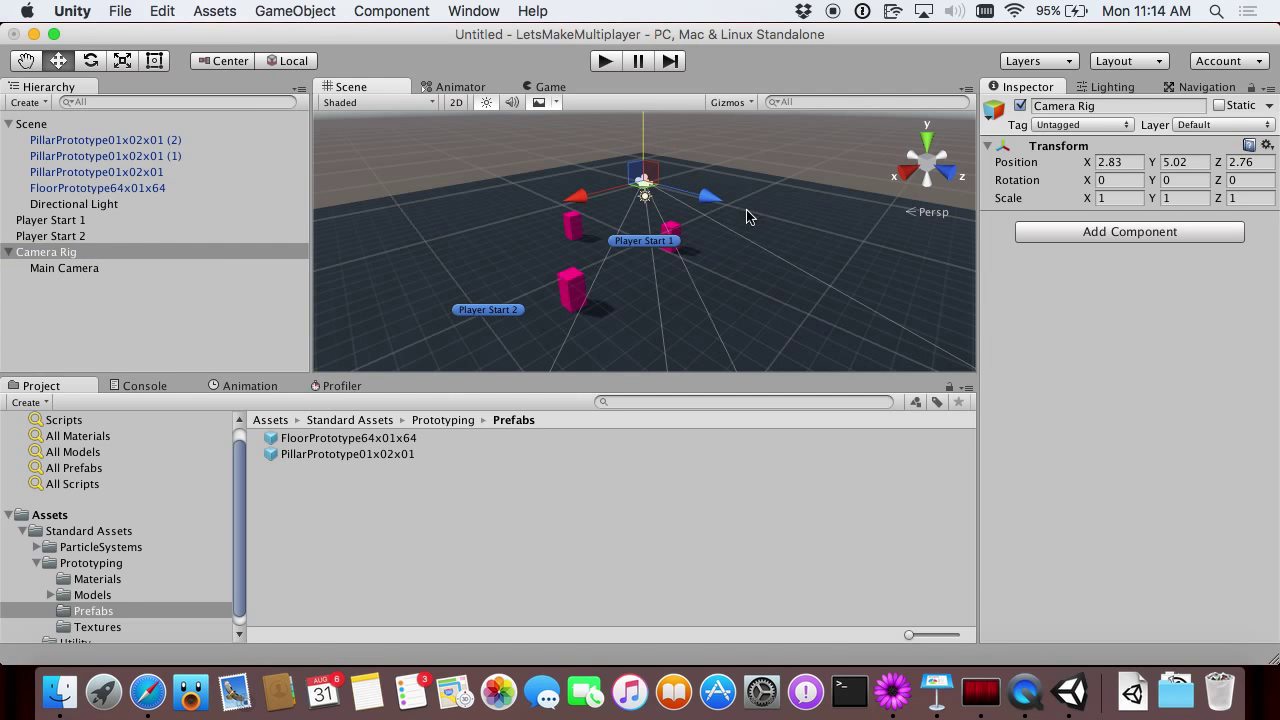
{"action": "left_click_drag", "start_coordinate": [700, 198], "coordinate": [574, 214]}
{"action": "left_click_drag", "start_coordinate": [587, 222], "coordinate": [574, 212]}
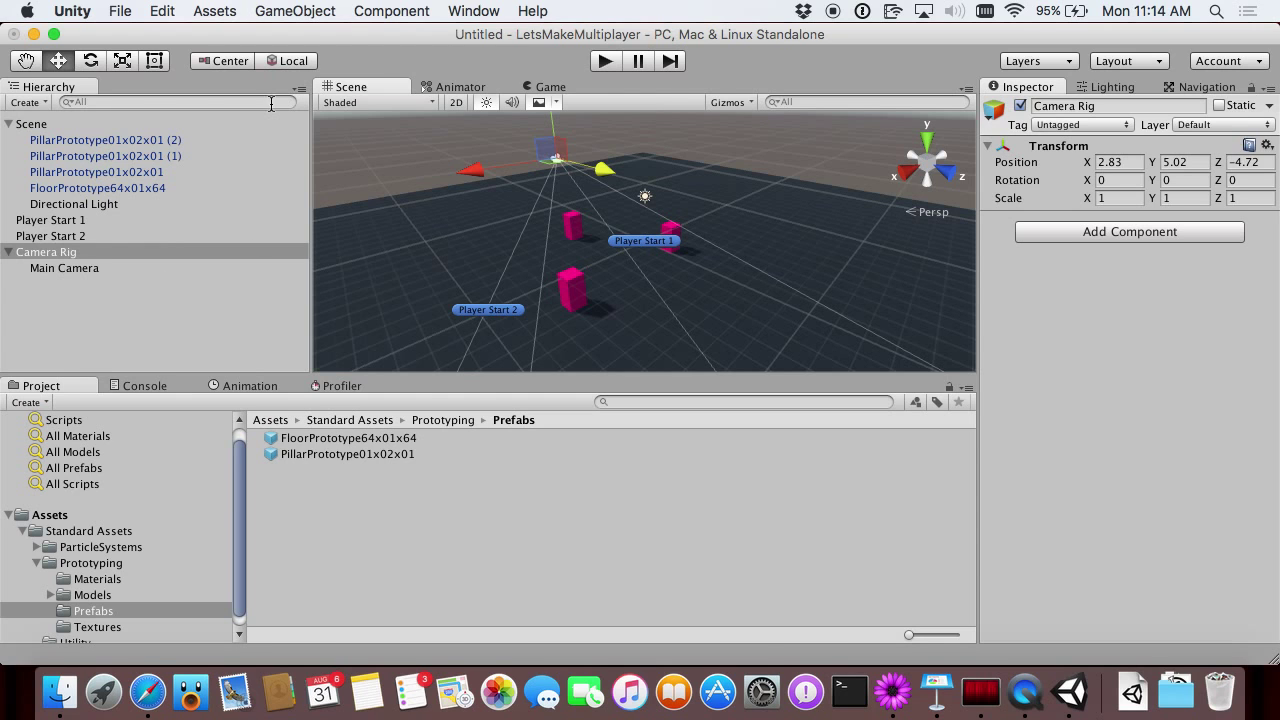
Create an empty game object at the hierarchy root and name it NetworkManager.
{"action": "left_click", "coordinate": [288, 11]}
{"action": "left_click", "coordinate": [288, 36]}
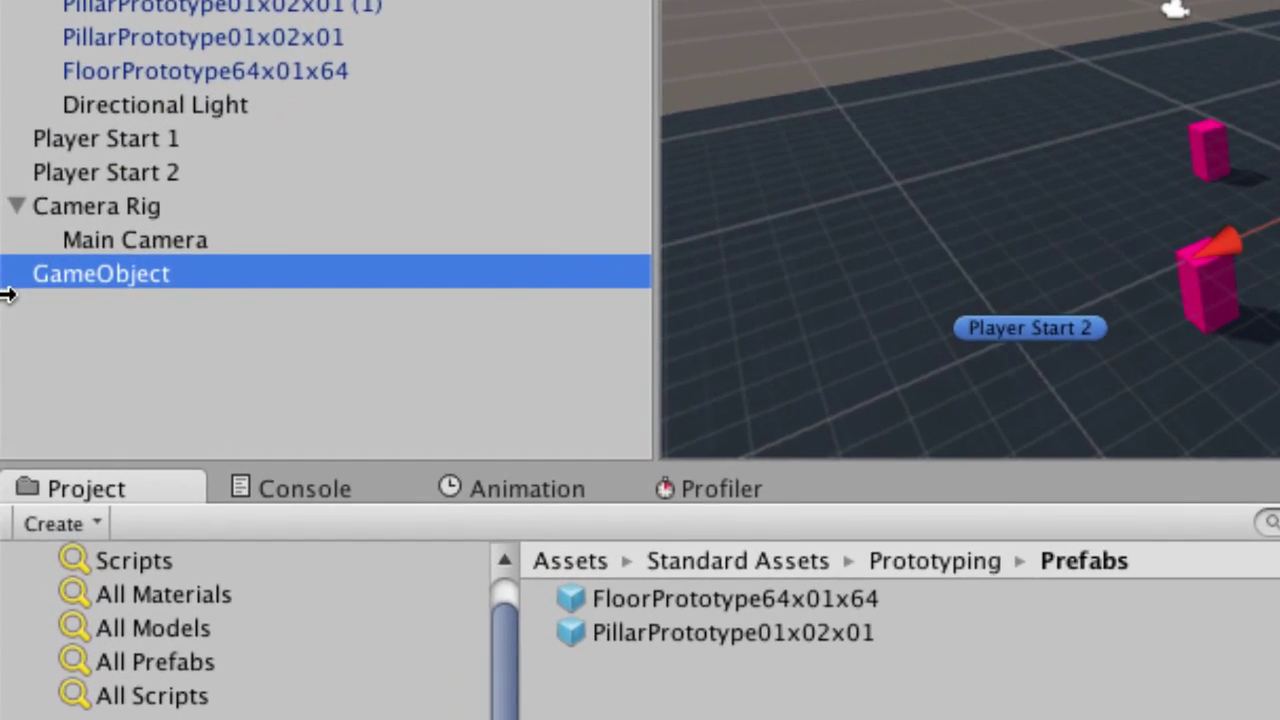
{"action": "key", "text": "Return"}
{"action": "type", "text": "NetworkManag"}
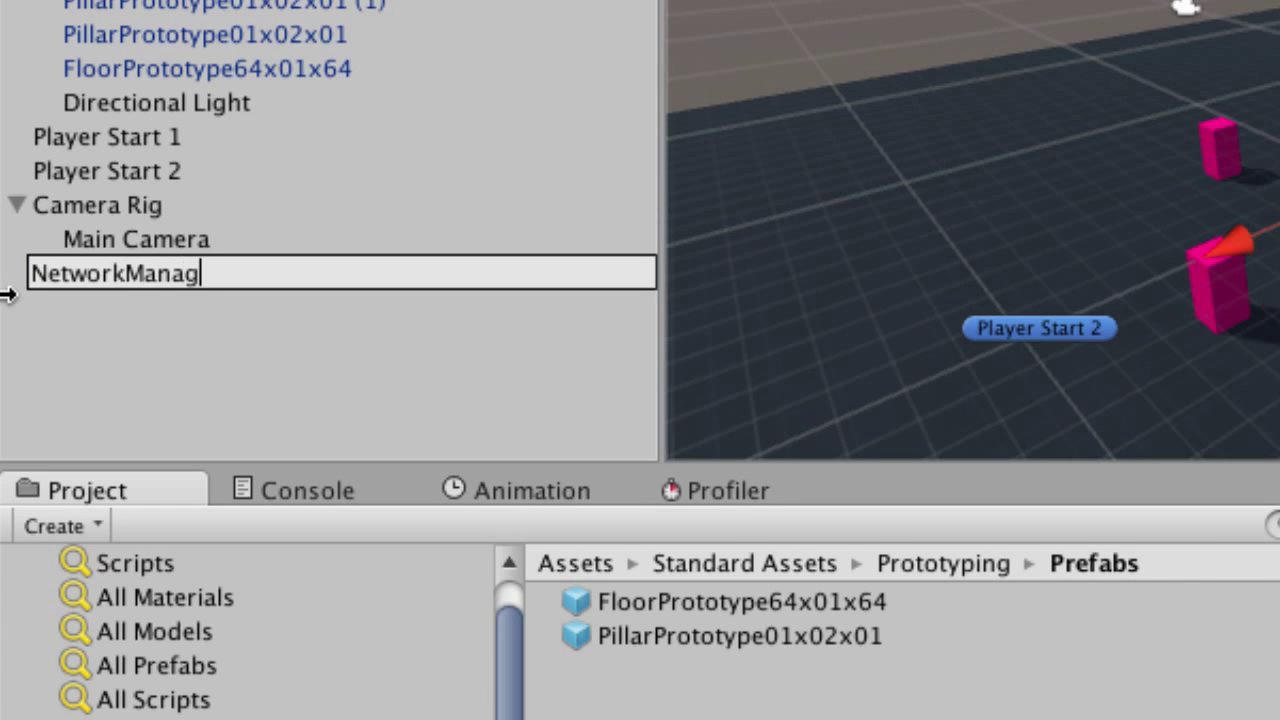
{"action": "type", "text": "er"}
{"action": "key", "text": "Return"}
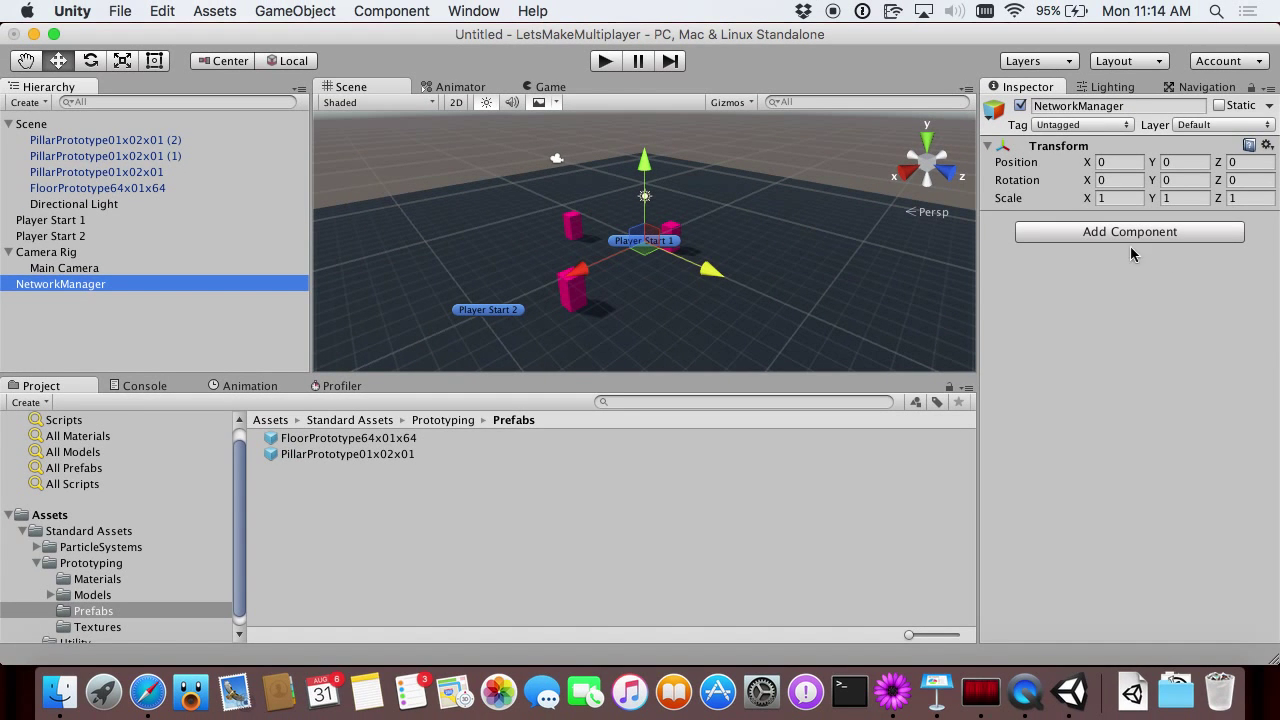
Add a Network Manager component to the NetworkManager object and expand its Spawn Info settings to the Player Prefab entry.
{"action": "left_click", "coordinate": [1125, 240]}
{"action": "type", "text": "networm"}
{"action": "key", "text": "BackSpace"}
{"action": "type", "text": "kma"}
{"action": "key", "text": "Return"}
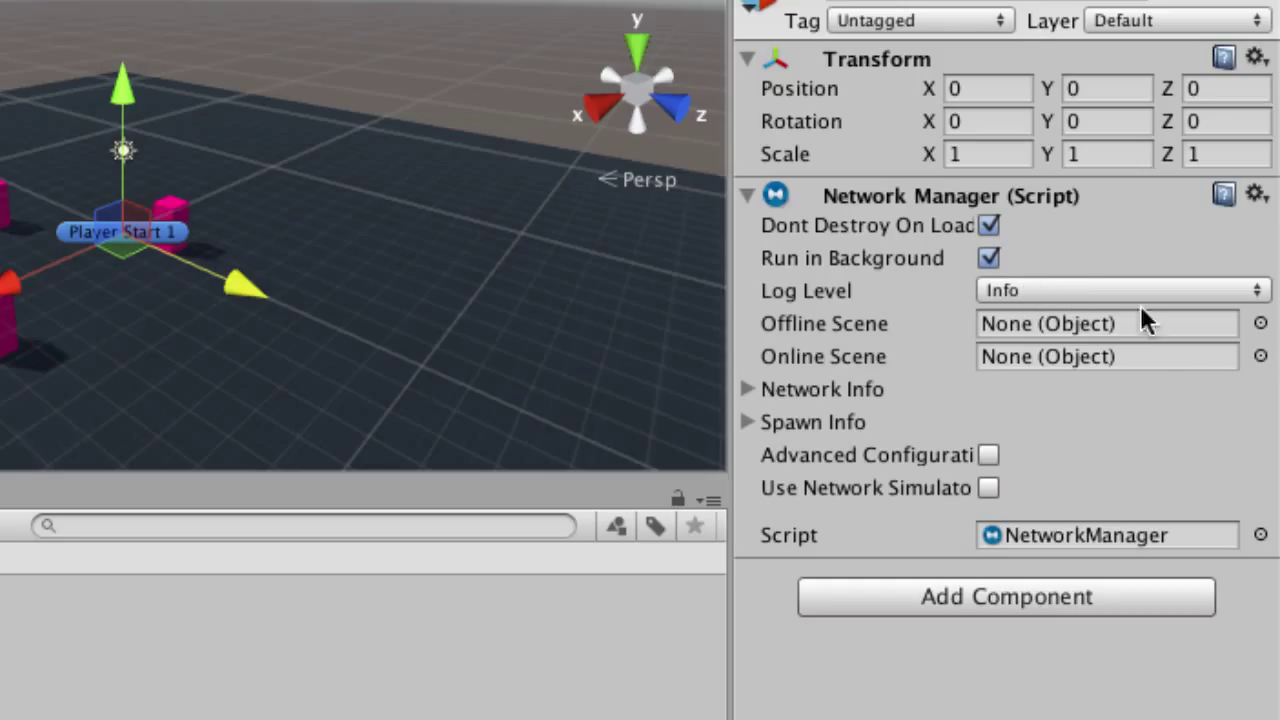
{"action": "left_click", "coordinate": [749, 423]}
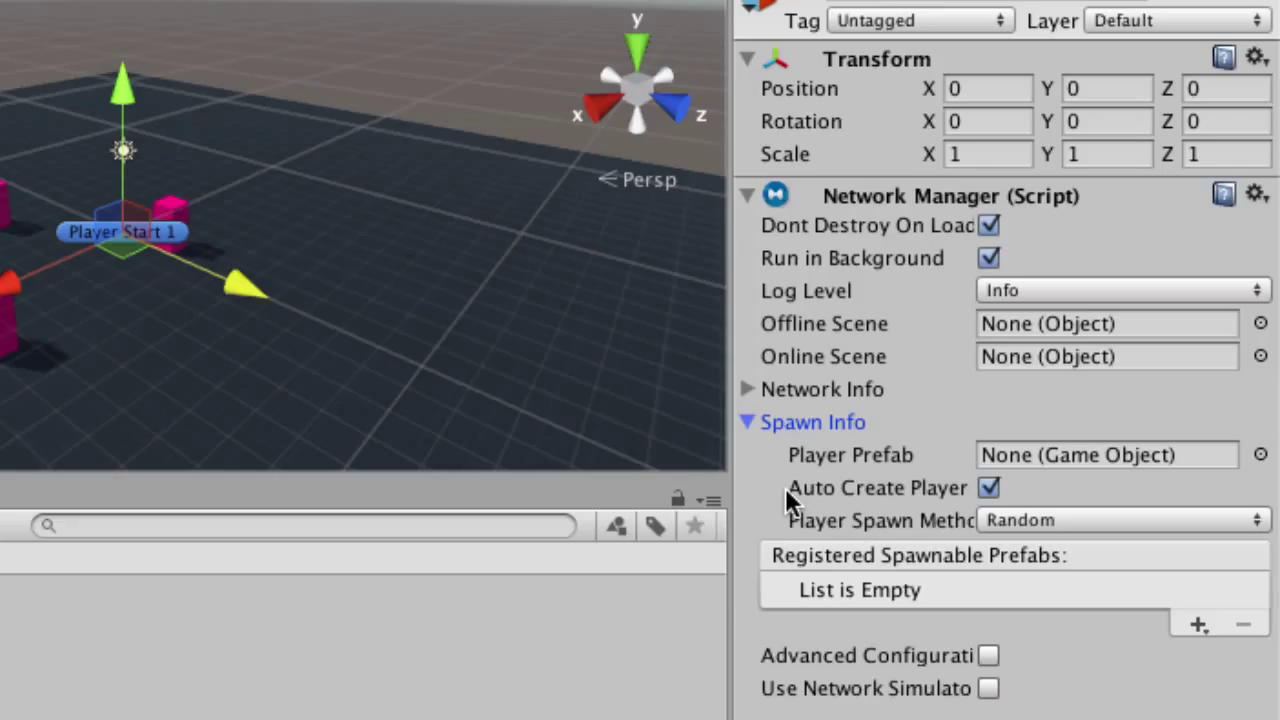
{"action": "left_click", "coordinate": [809, 455]}
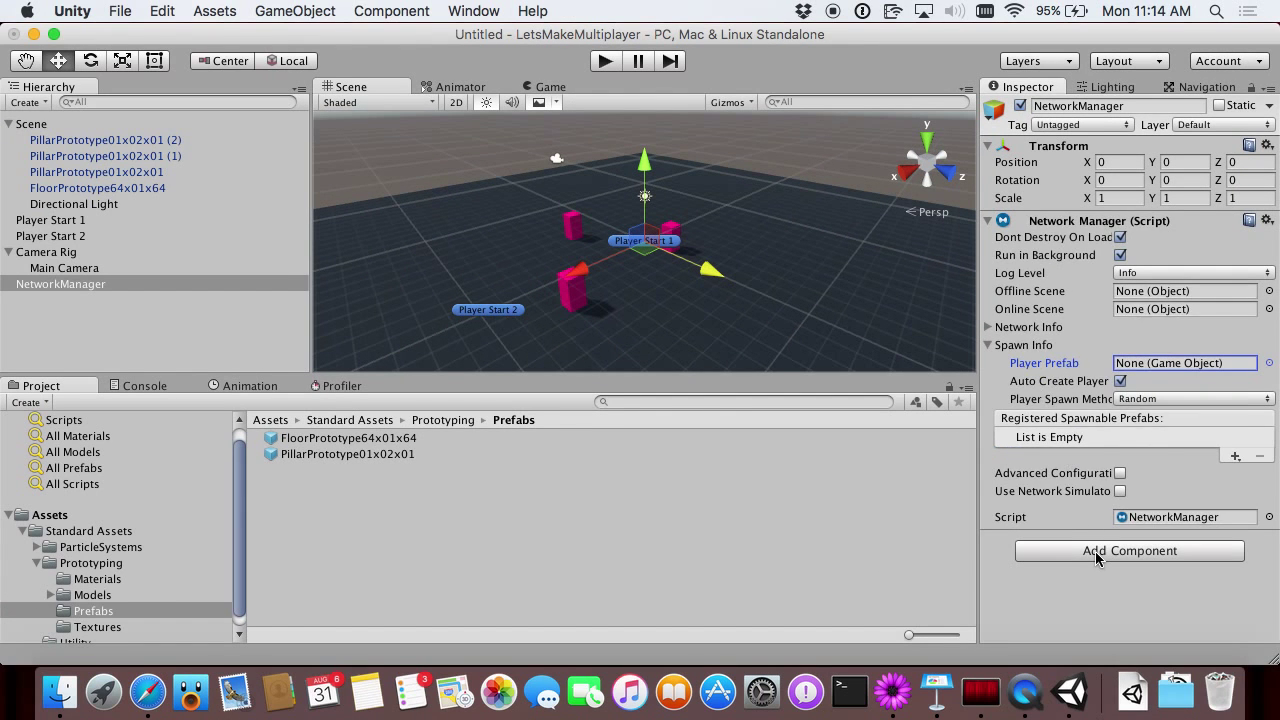
Add a NetworkManagerHUD component to the NetworkManager object.
{"action": "left_click", "coordinate": [1095, 551]}
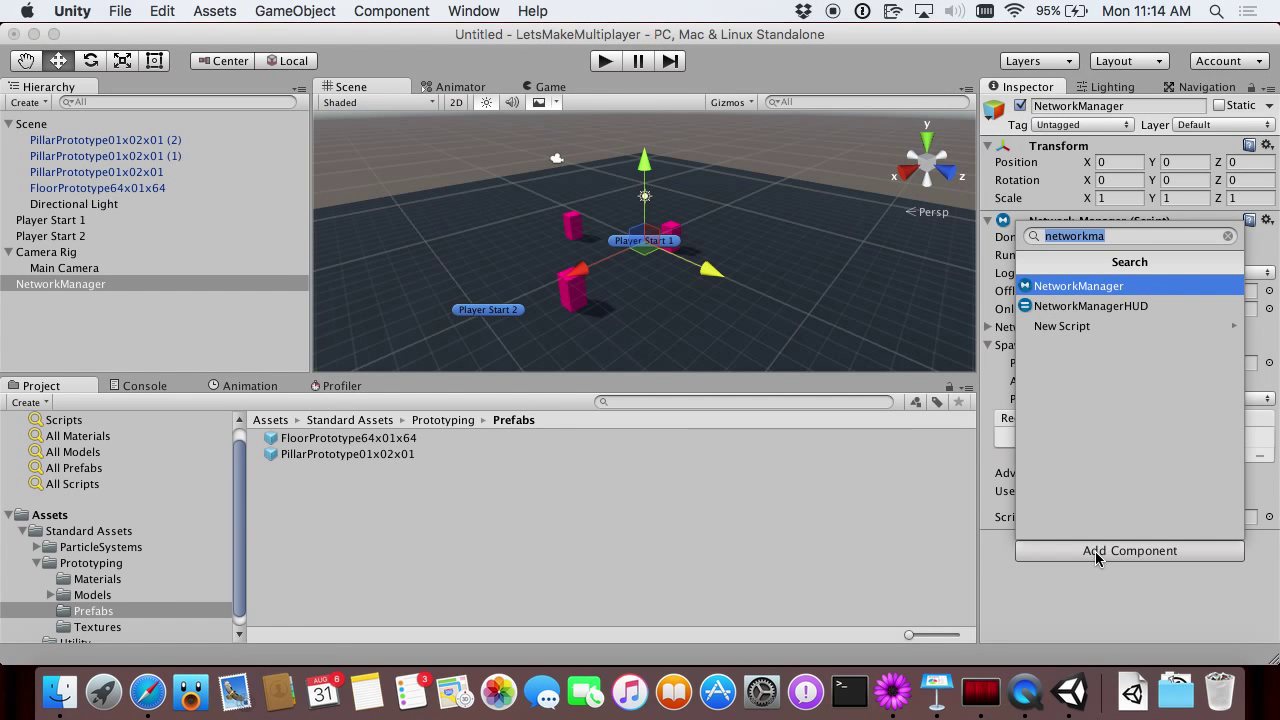
{"action": "key", "text": "Down"}
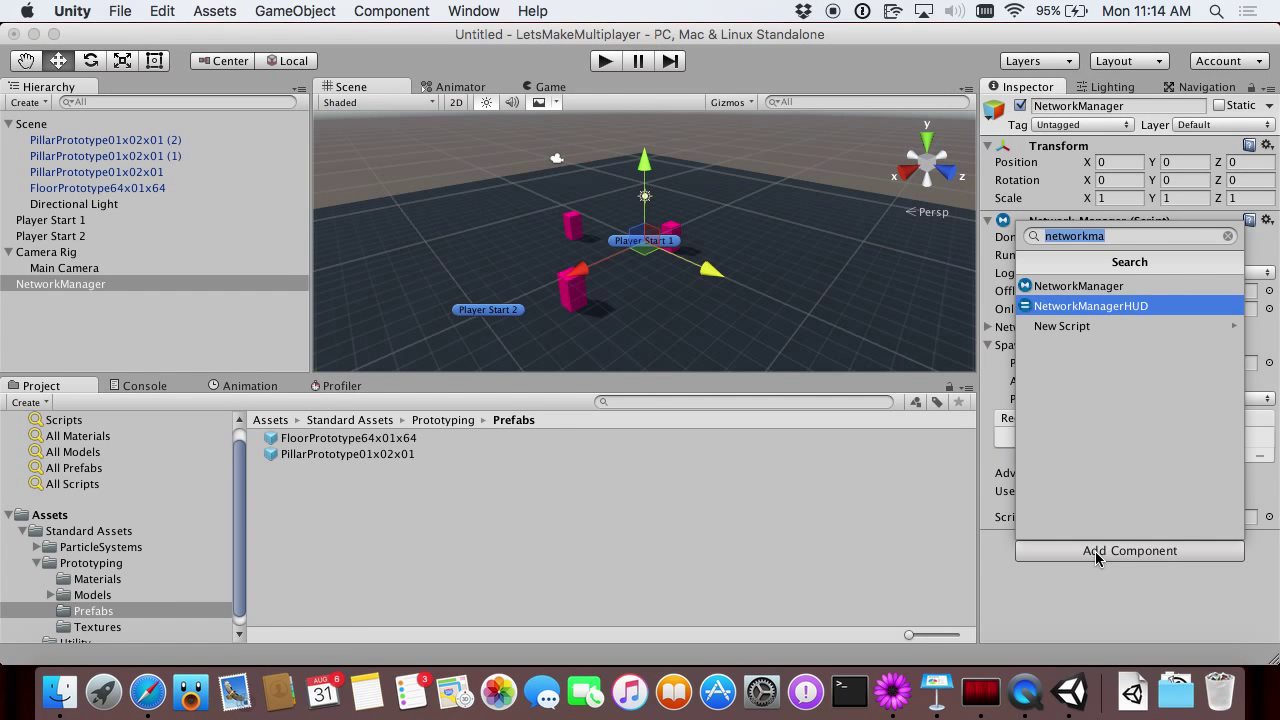
{"action": "key", "text": "Return"}
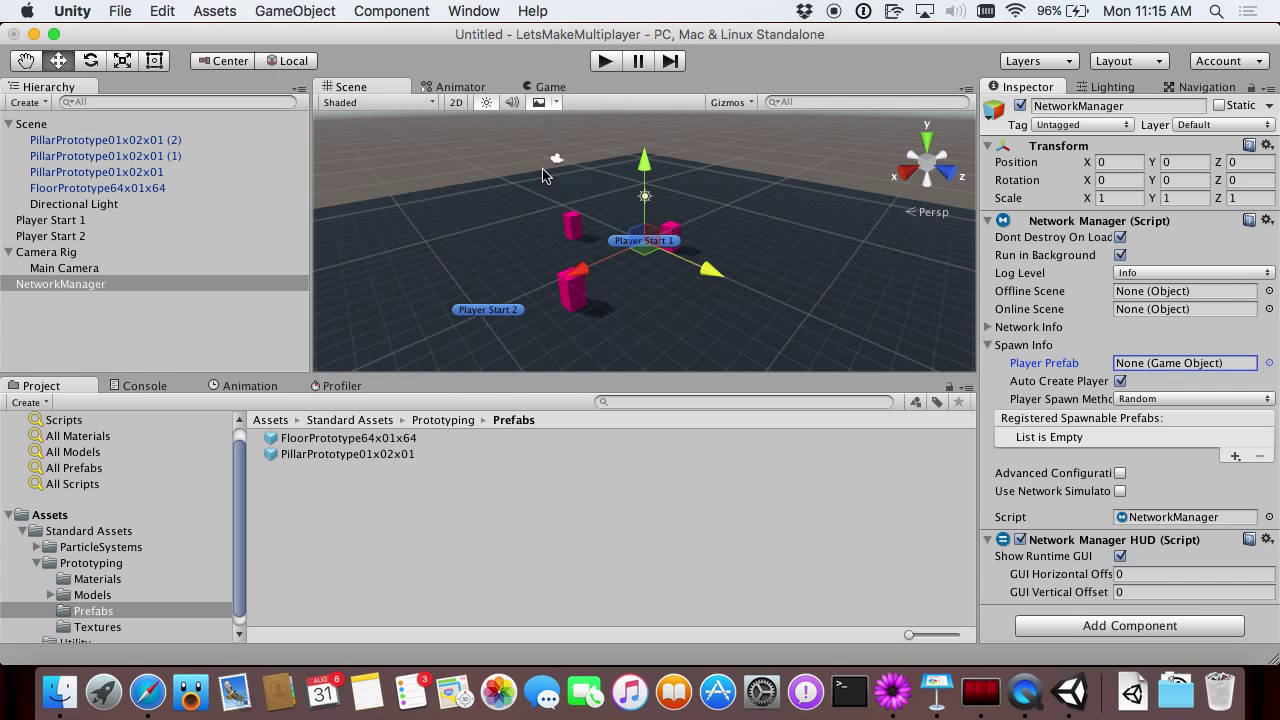
Test the scene in play mode by starting a LAN host, and stop playback.
{"action": "key", "text": "super+p"}
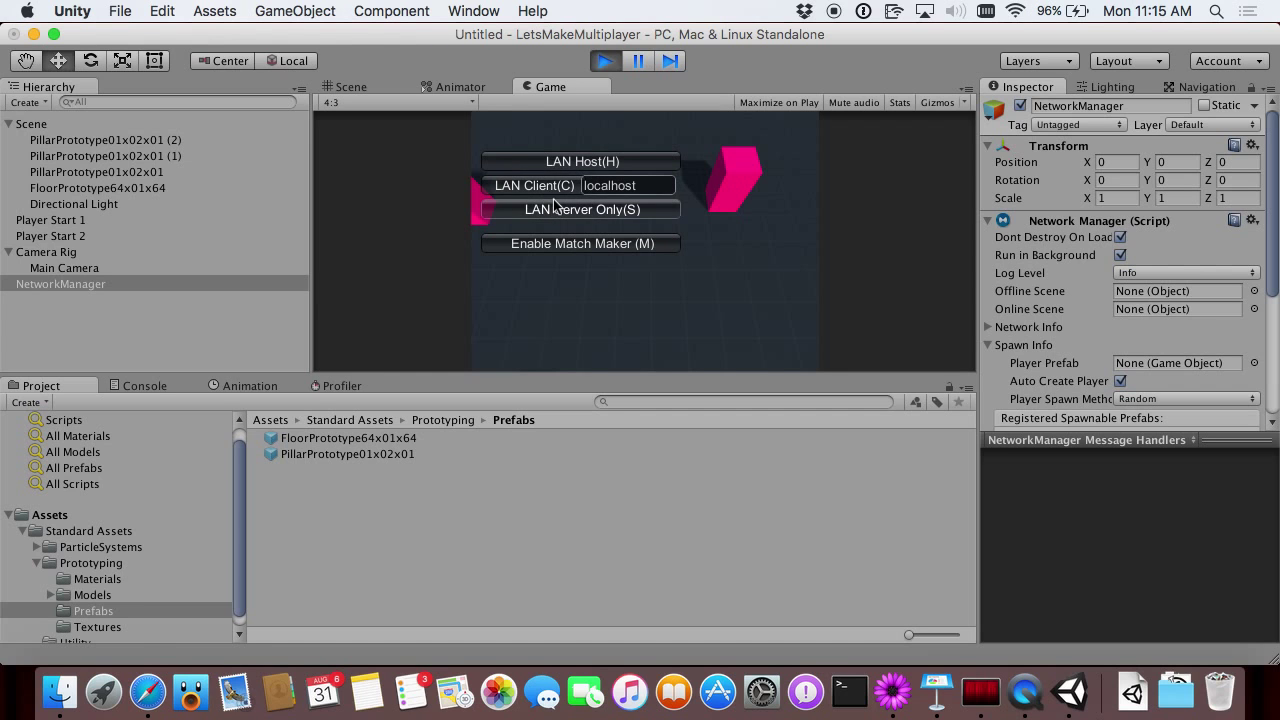
{"action": "left_click", "coordinate": [562, 163]}
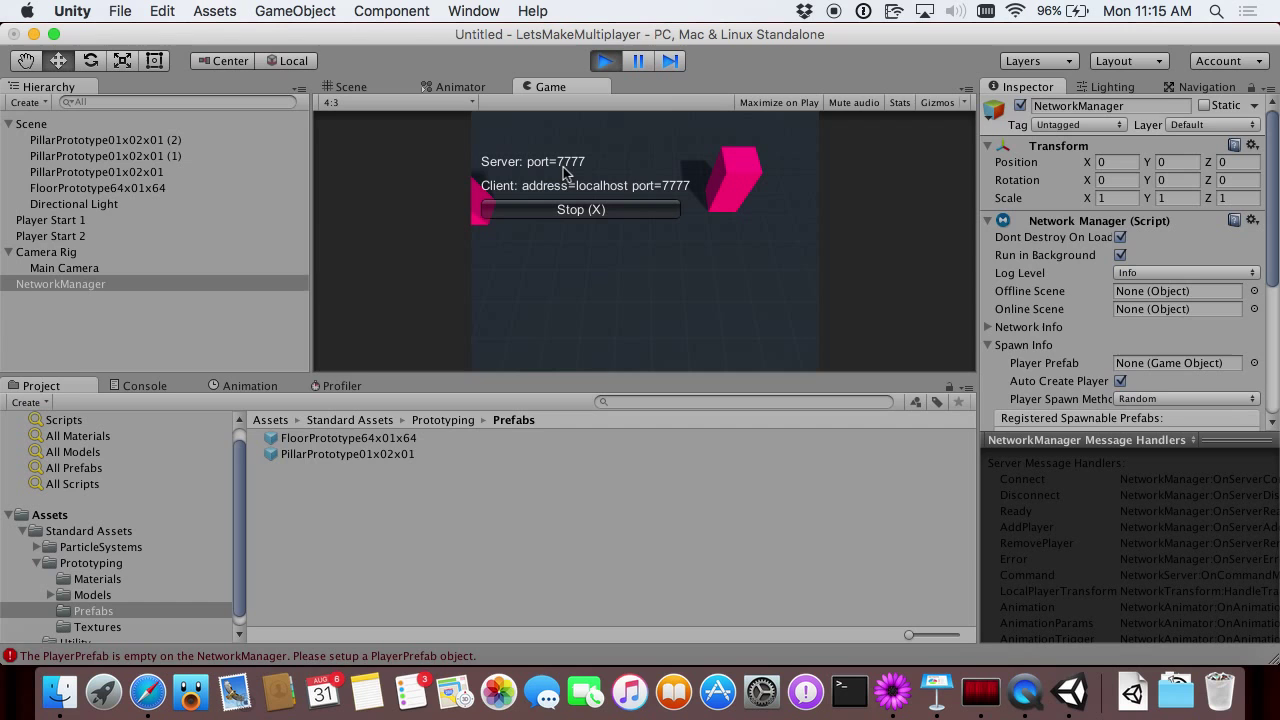
{"action": "key", "text": "super+p"}
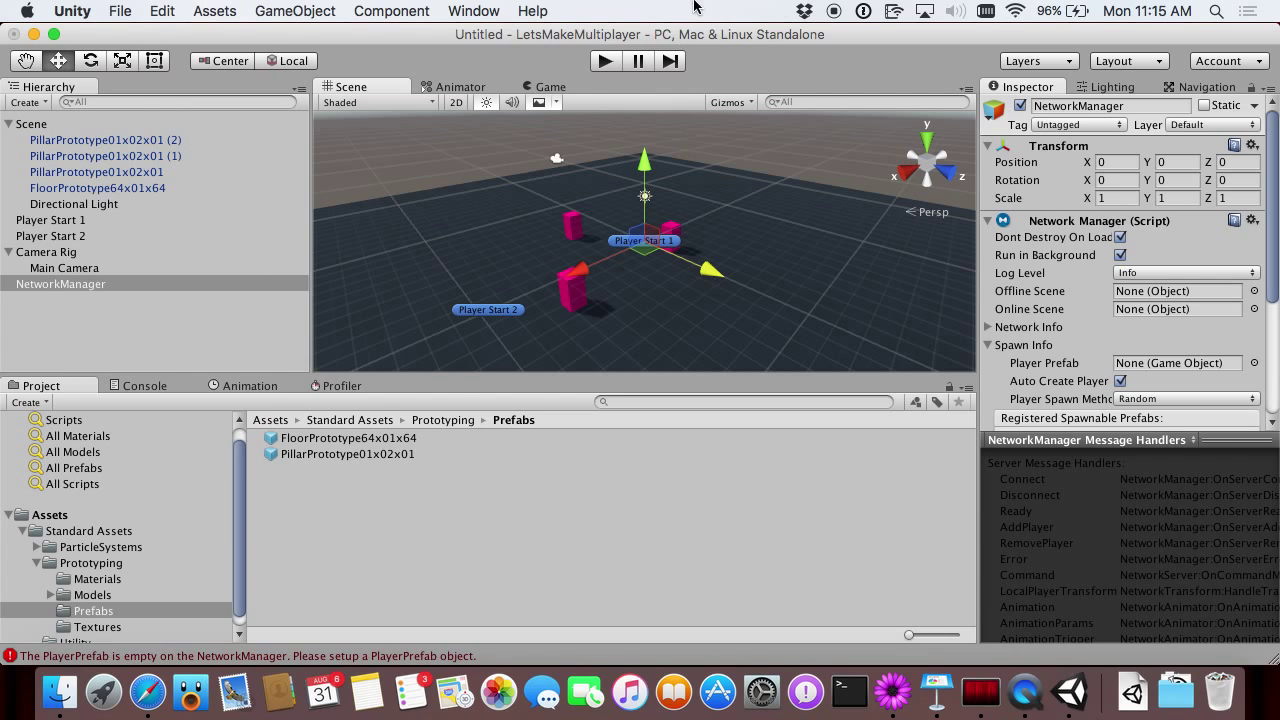
Create an empty game object at the hierarchy root and name it Player.
{"action": "left_click", "coordinate": [272, 12]}
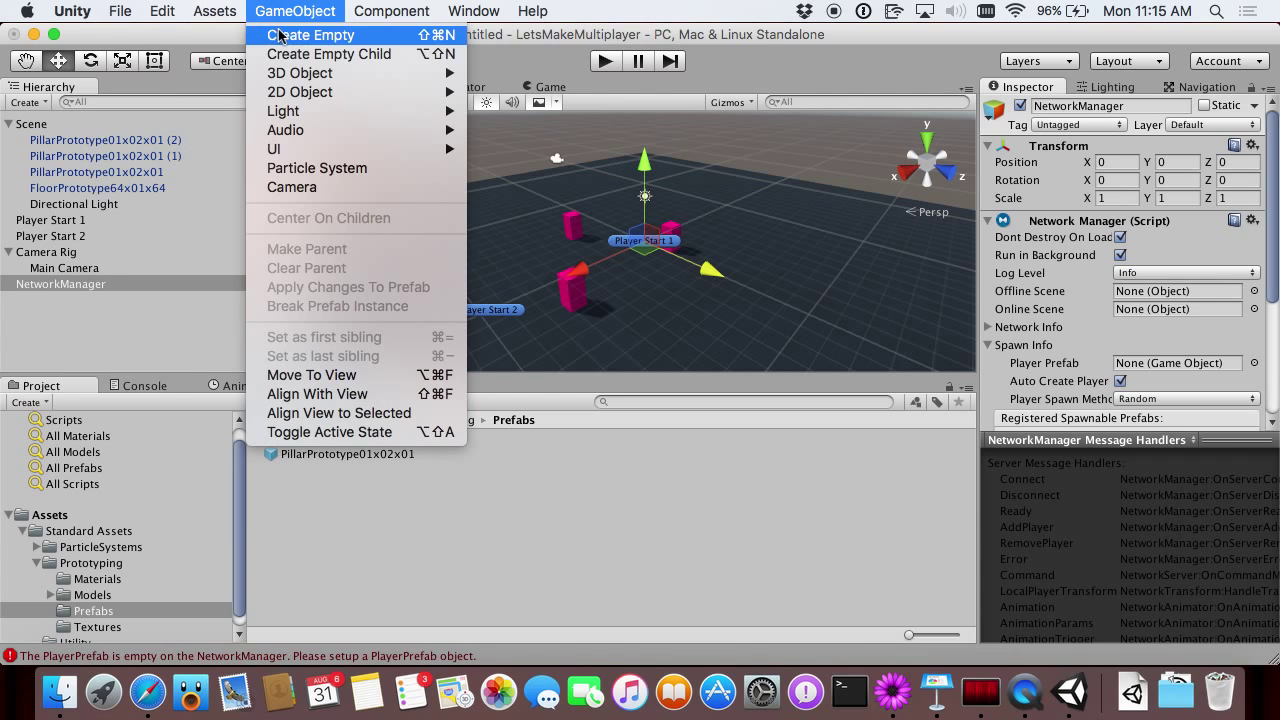
{"action": "left_click", "coordinate": [278, 35]}
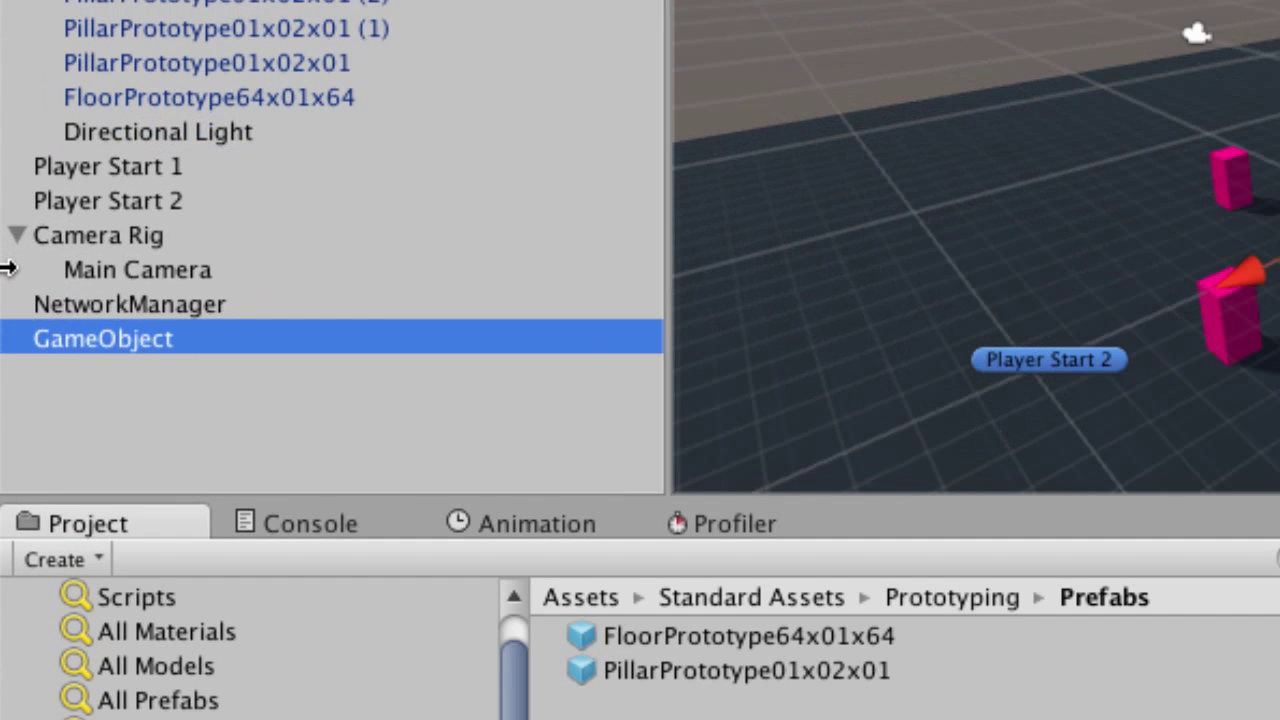
{"action": "key", "text": "Return"}
{"action": "type", "text": "Player"}
{"action": "key", "text": "Return"}
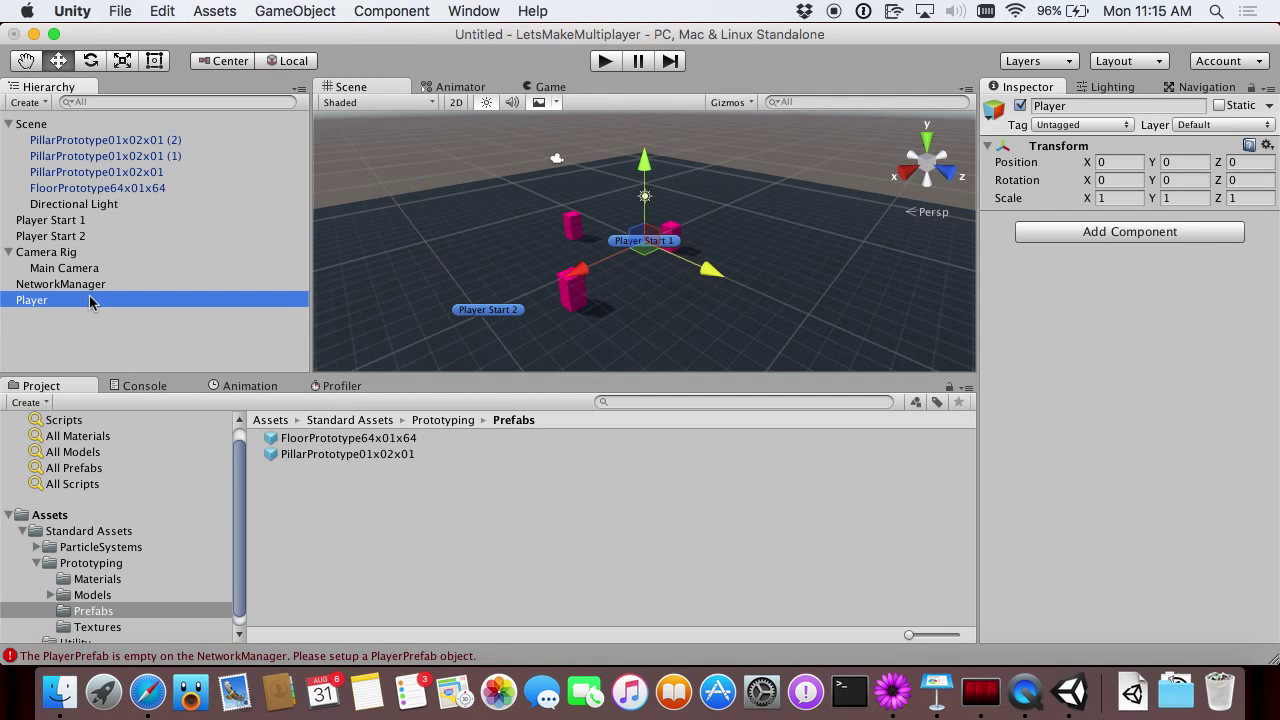
Create a capsule named Player Graphics and parent it to the Player object.
{"action": "left_click", "coordinate": [294, 11]}
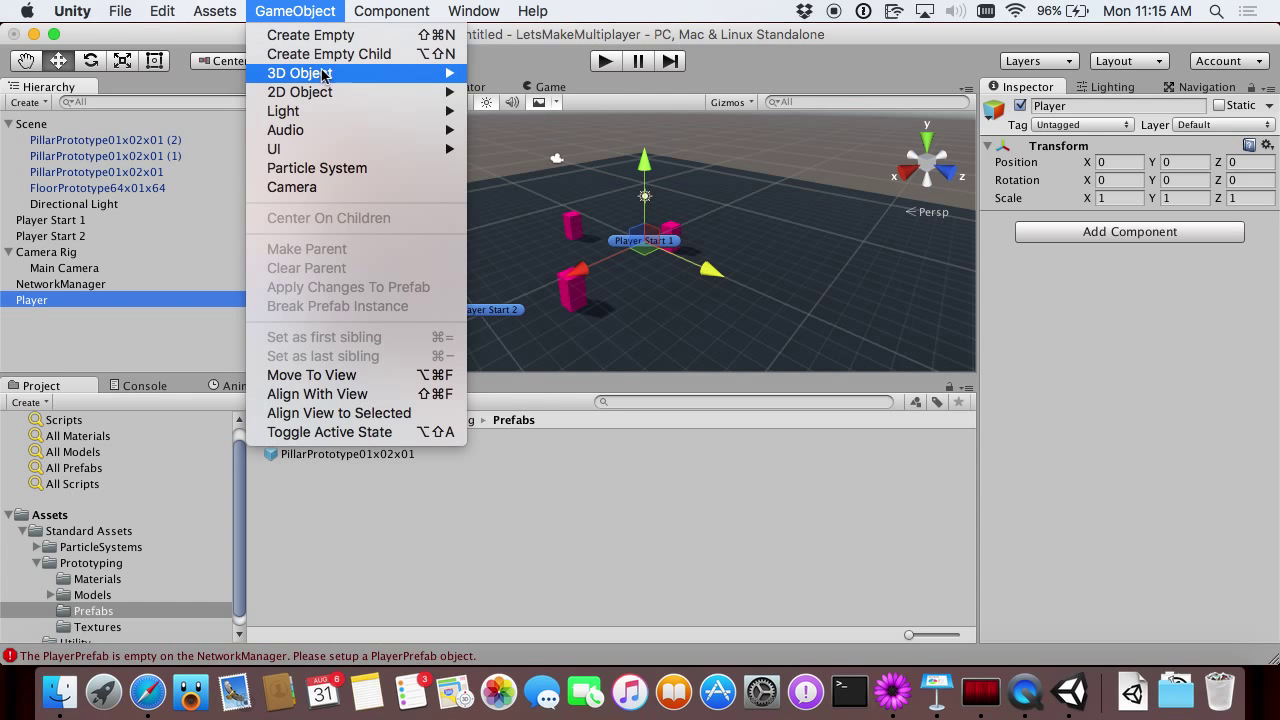
{"action": "mouse_move", "coordinate": [322, 76]}
{"action": "left_click", "coordinate": [555, 111]}
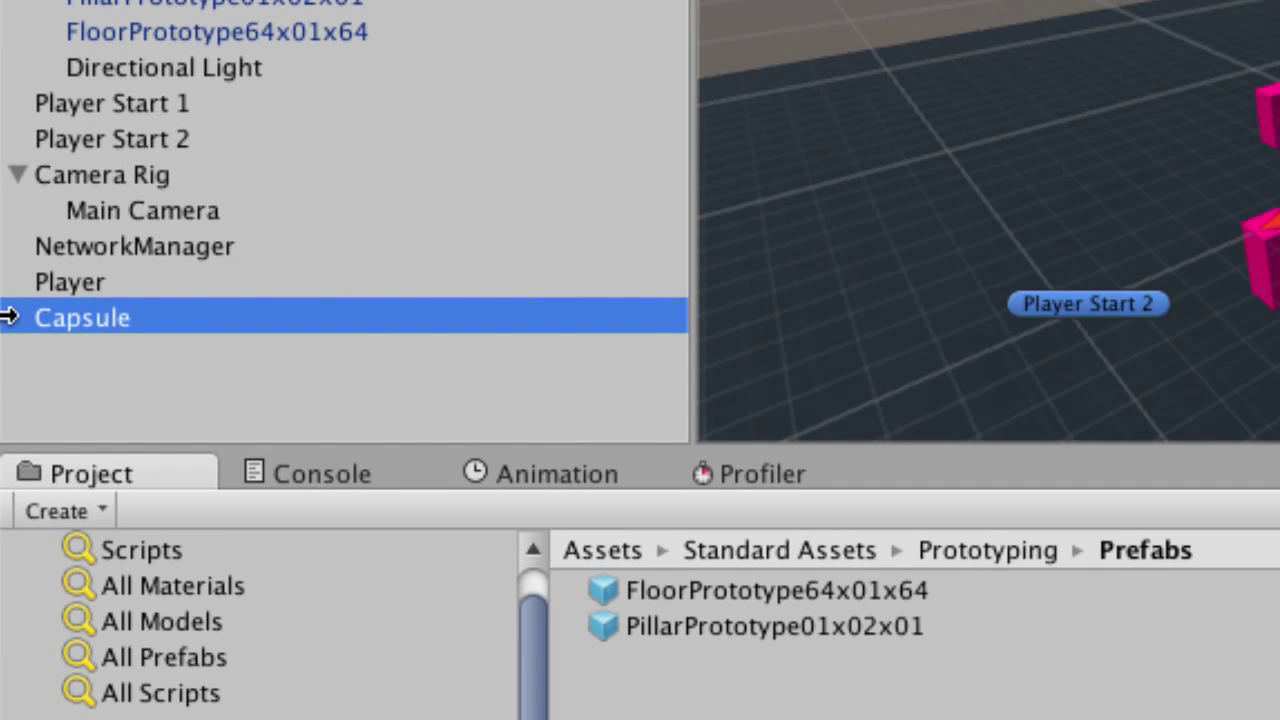
{"action": "key", "text": "Return"}
{"action": "type", "text": "Player Graphics"}
{"action": "key", "text": "BackSpace"}
{"action": "key", "text": "BackSpace"}
{"action": "type", "text": "ics"}
{"action": "key", "text": "Return"}
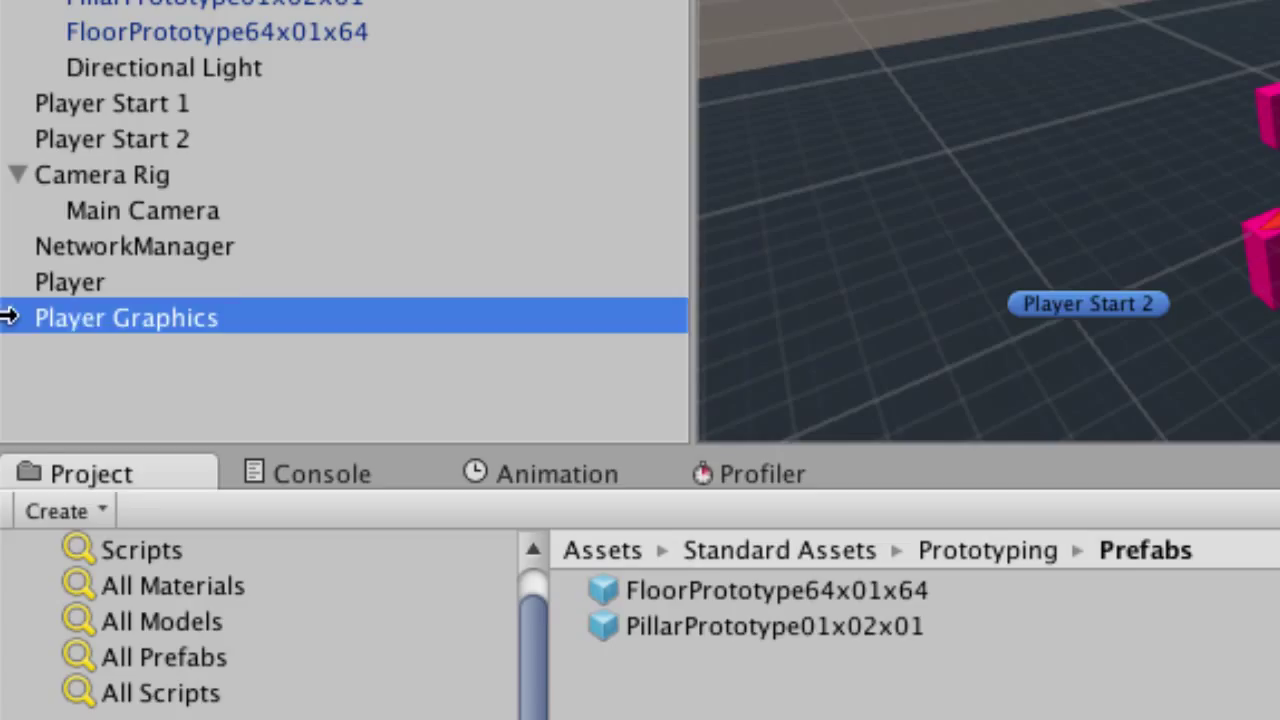
{"action": "left_click_drag", "start_coordinate": [83, 320], "coordinate": [84, 286]}
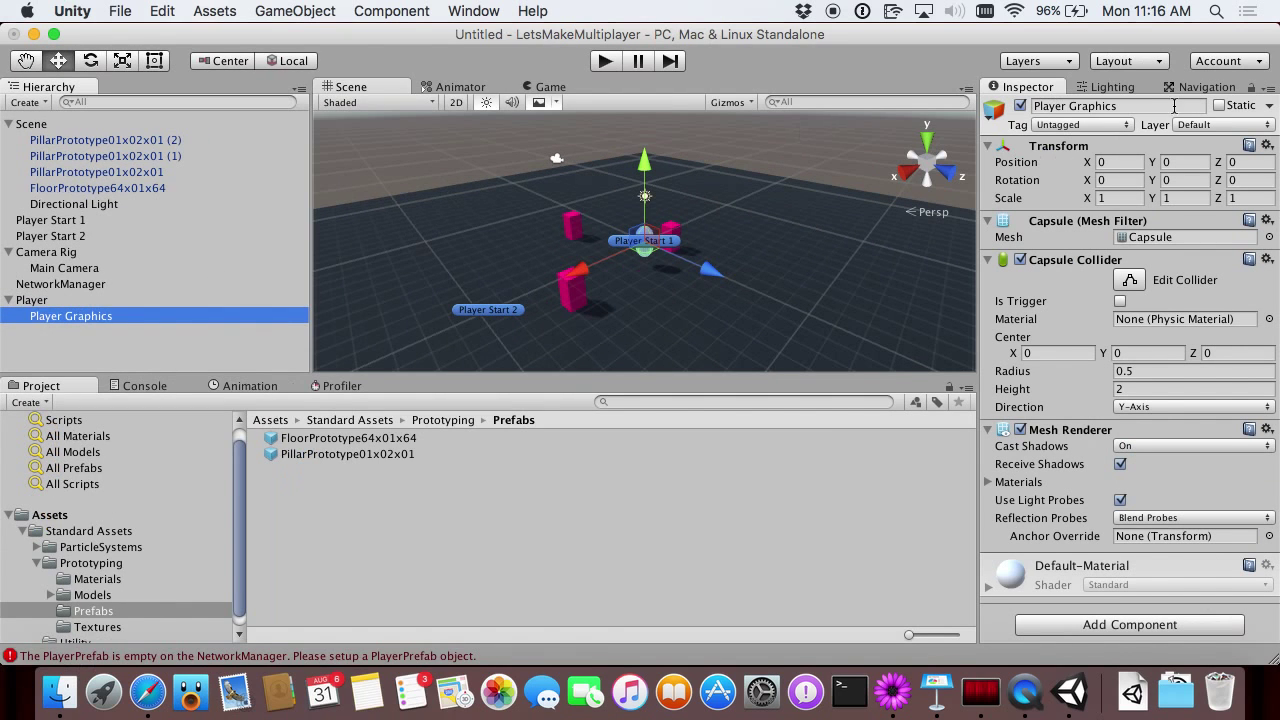
Create a cube at the capsule's location and set its Z scale to 6.
{"action": "key", "text": "f"}
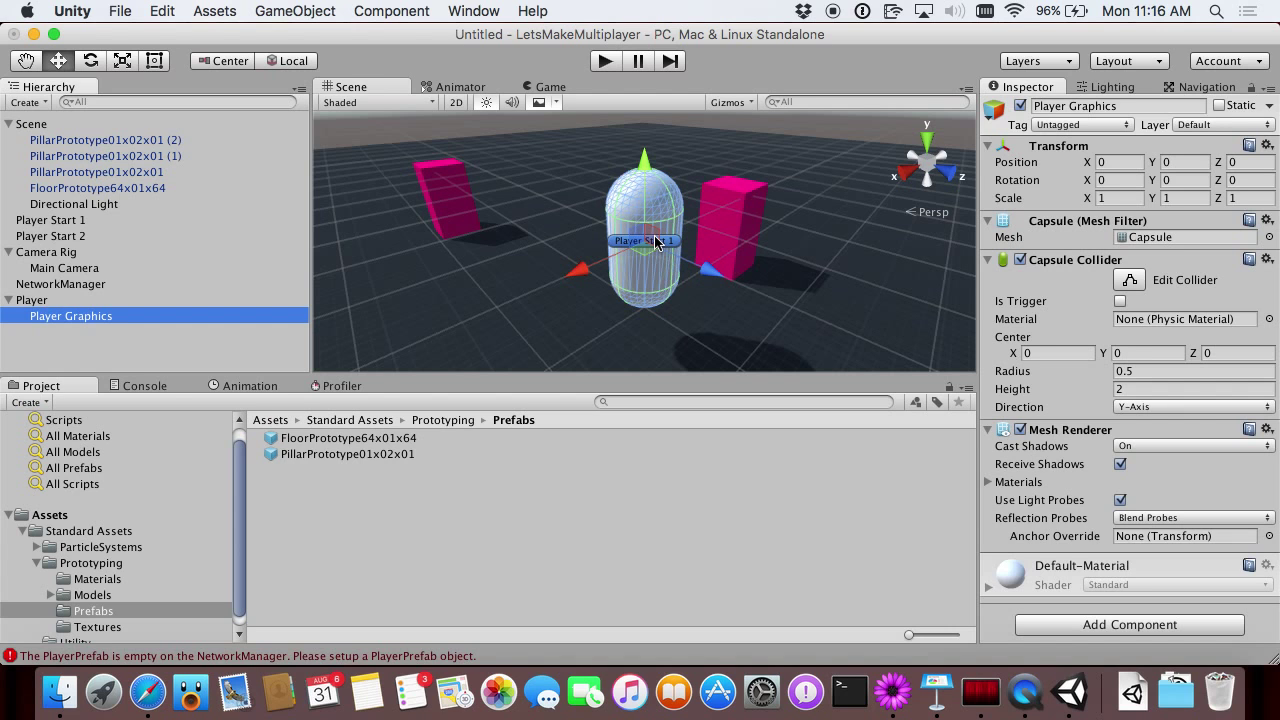
{"action": "left_click", "coordinate": [272, 11]}
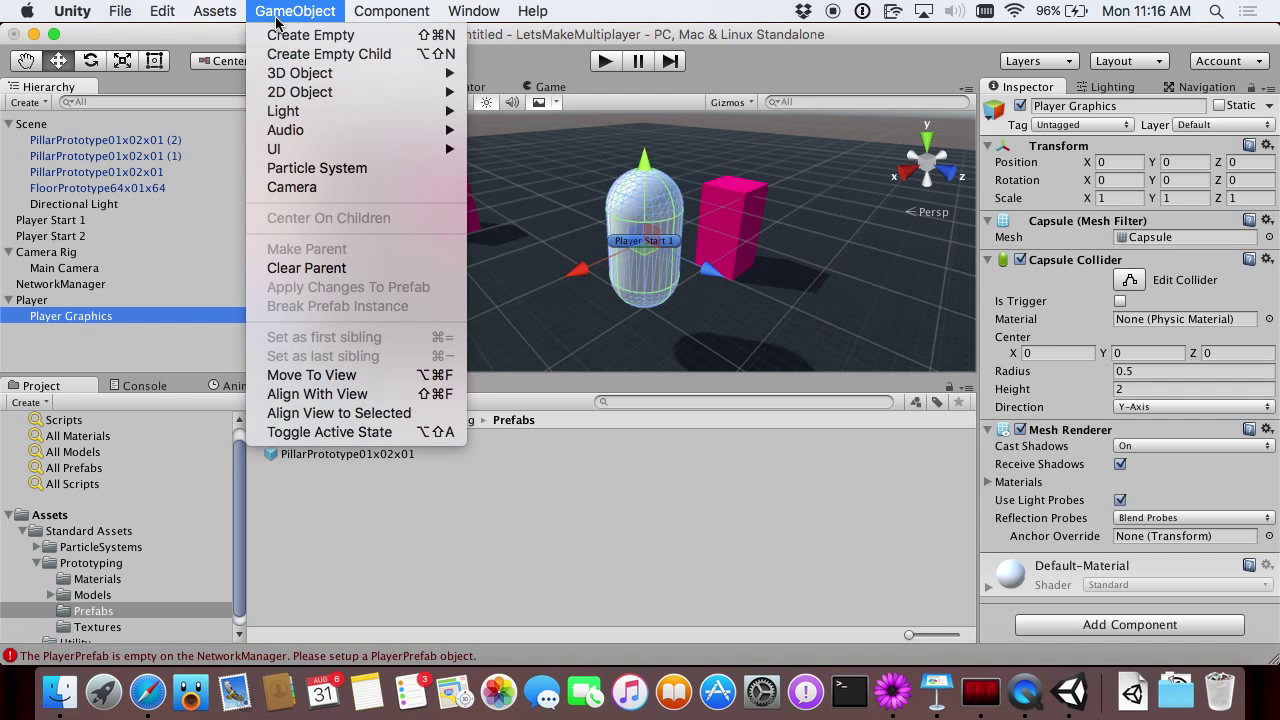
{"action": "mouse_move", "coordinate": [303, 75]}
{"action": "left_click", "coordinate": [528, 74]}
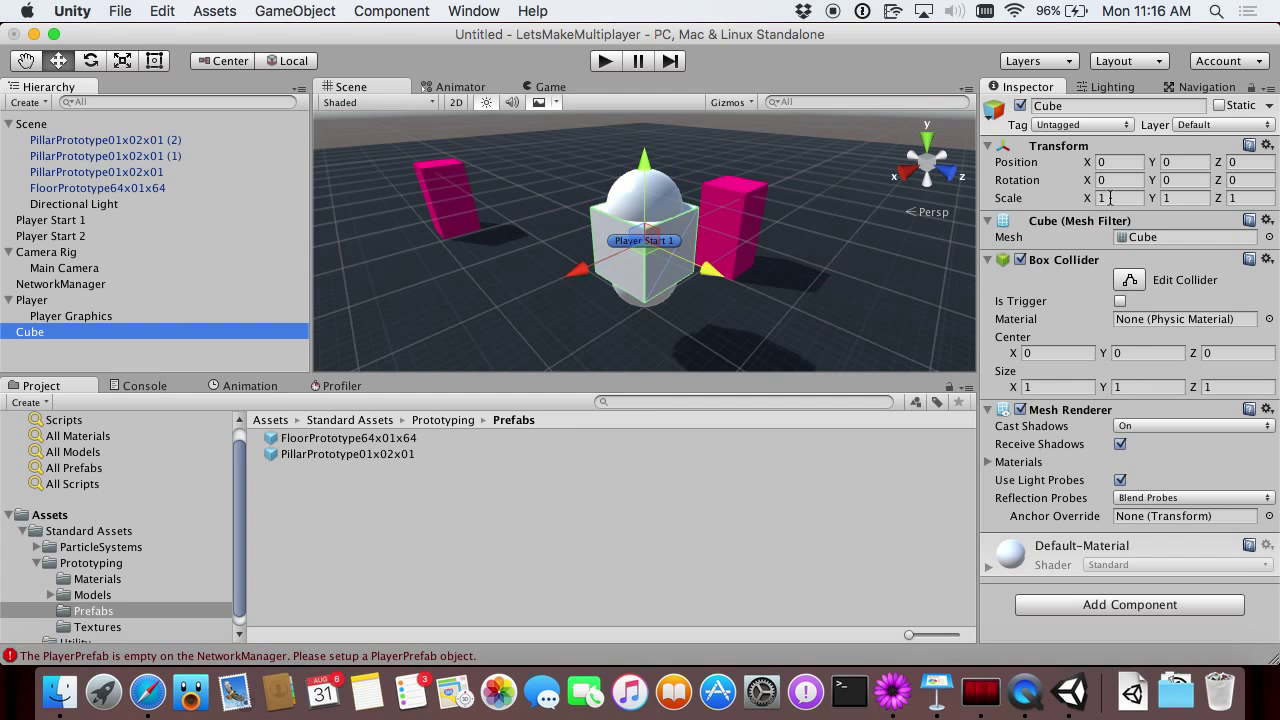
{"action": "left_click", "coordinate": [1245, 198]}
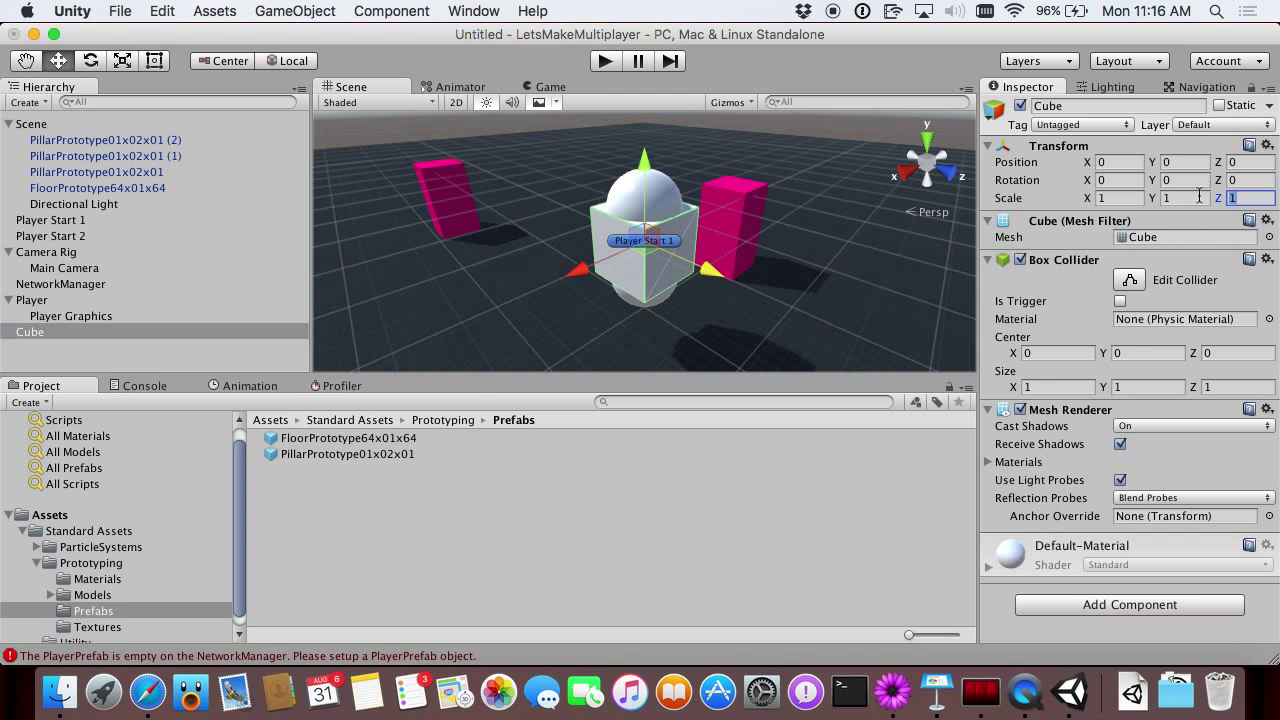
{"action": "type", "text": "6"}
{"action": "left_click", "coordinate": [120, 331]}
Shrink the cube uniformly to about 0.23 × 0.23 × 1.38 and move it to about X -0.06, Y 0.4, Z 0.4.
{"action": "key", "text": "e"}
{"action": "key", "text": "r"}
{"action": "left_click_drag", "start_coordinate": [646, 238], "coordinate": [570, 270]}
{"action": "key", "text": "w"}
{"action": "left_click_drag", "start_coordinate": [641, 242], "coordinate": [615, 255]}
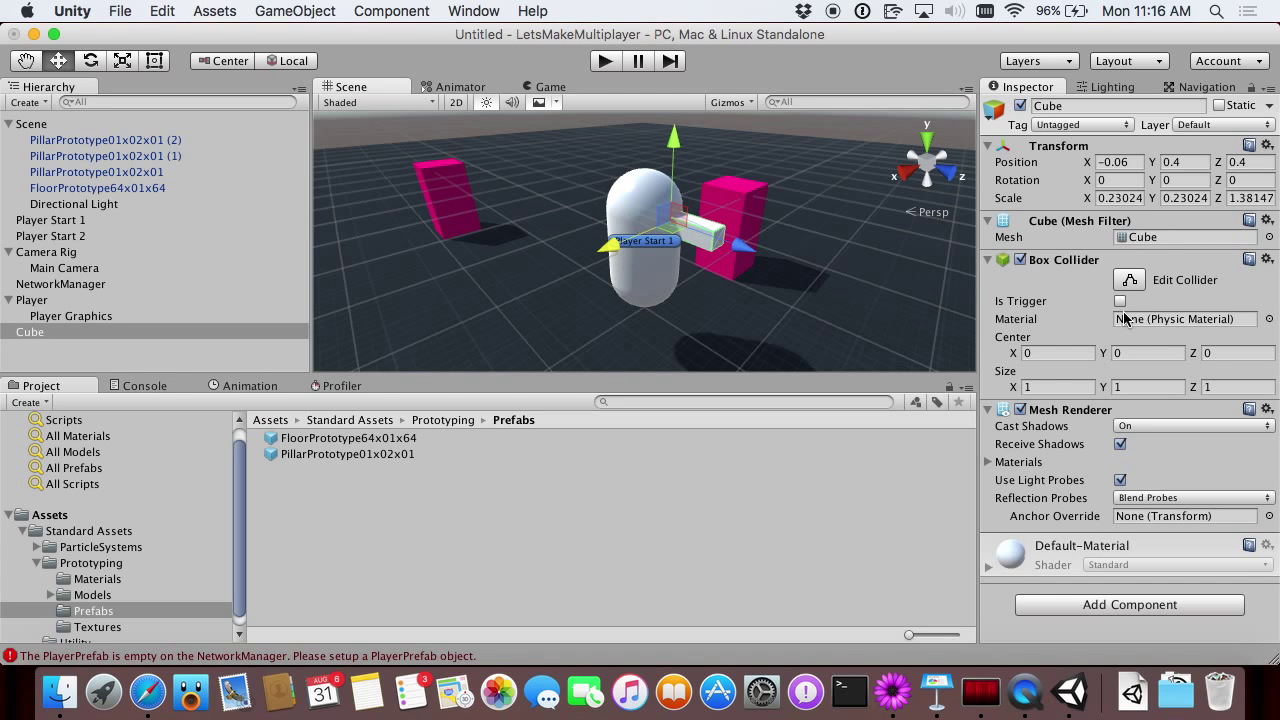
Assign the YellowSmooth material to the cube and parent the cube to the Player object.
{"action": "left_click", "coordinate": [990, 463]}
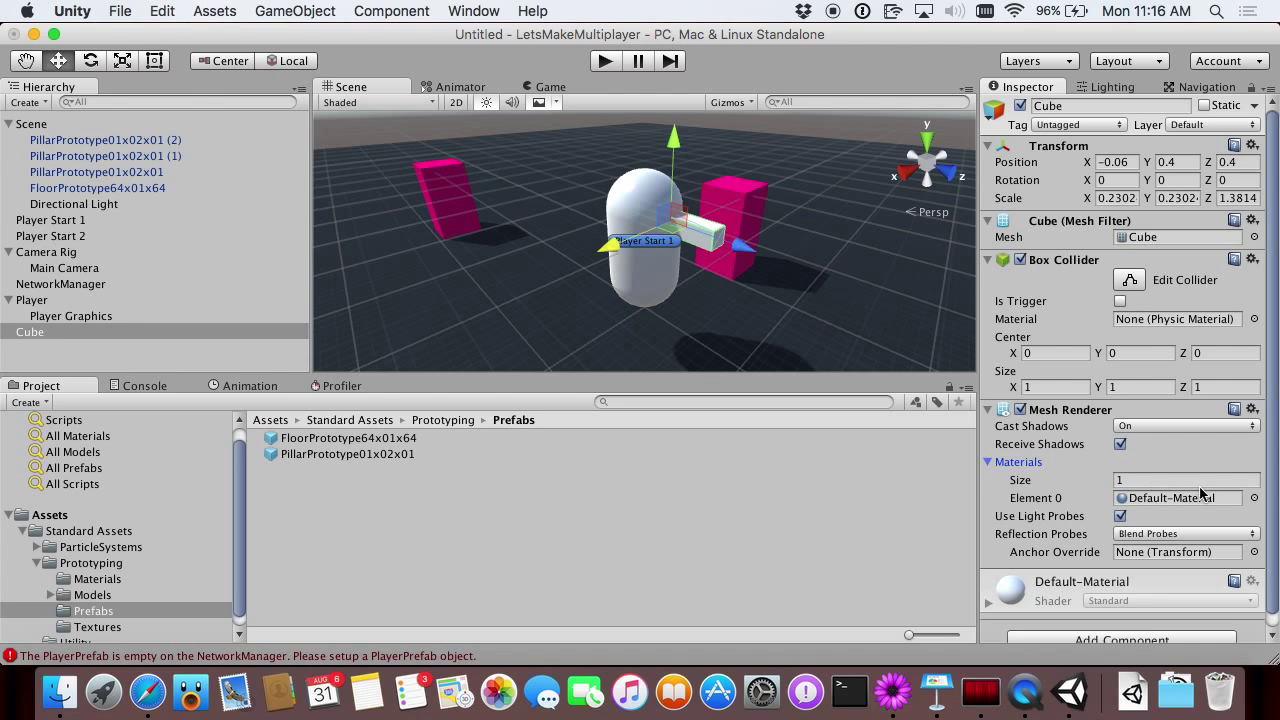
{"action": "left_click", "coordinate": [1254, 498]}
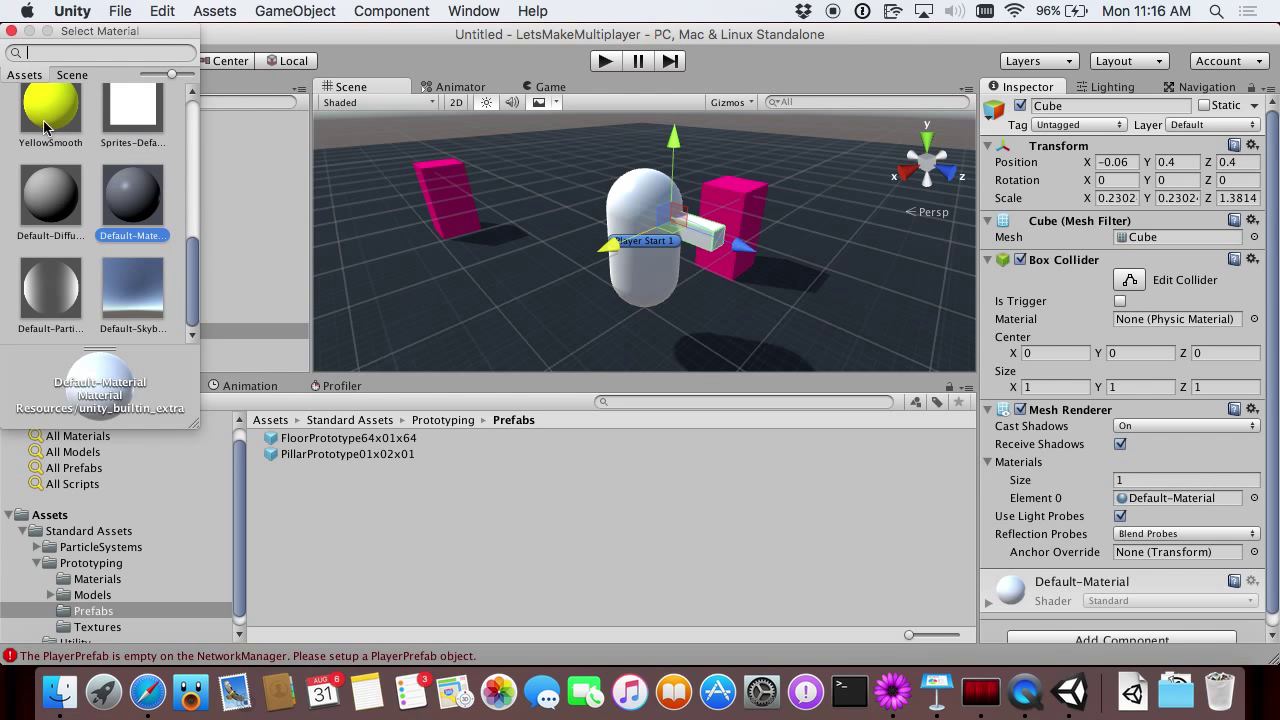
{"action": "left_click", "coordinate": [44, 127]}
{"action": "left_click", "coordinate": [11, 31]}
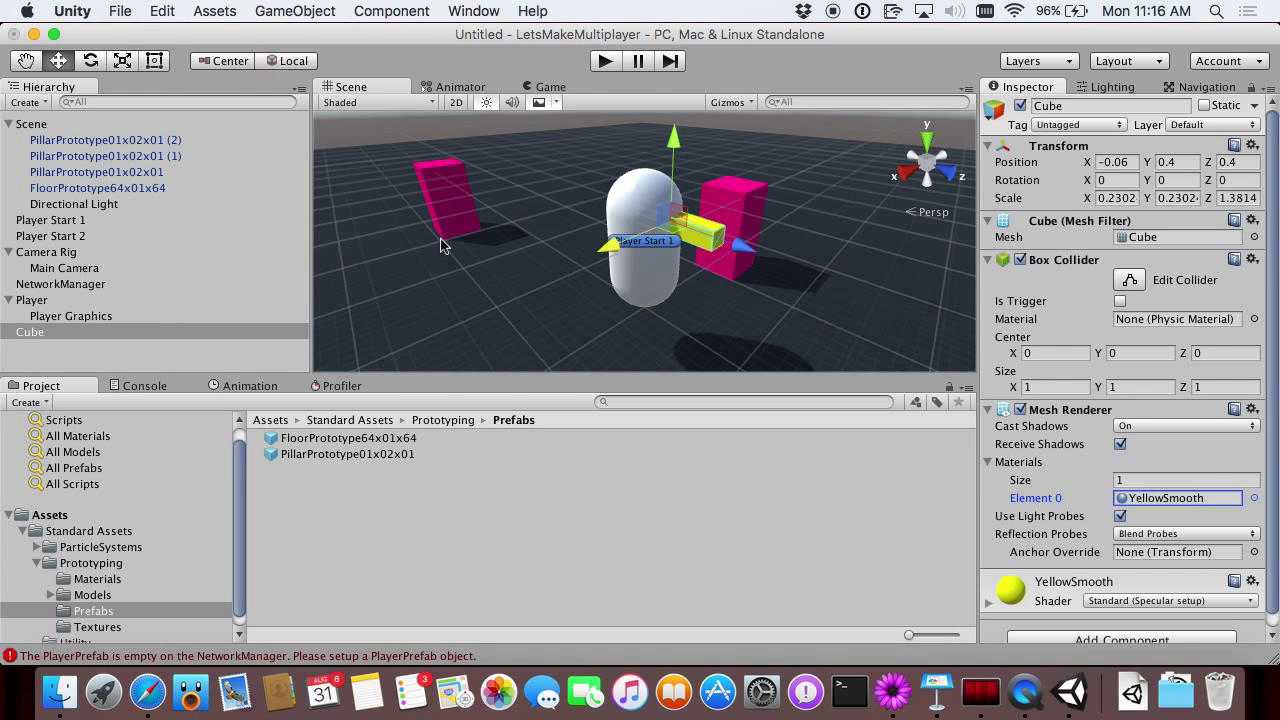
{"action": "left_click_drag", "start_coordinate": [33, 333], "coordinate": [47, 313]}
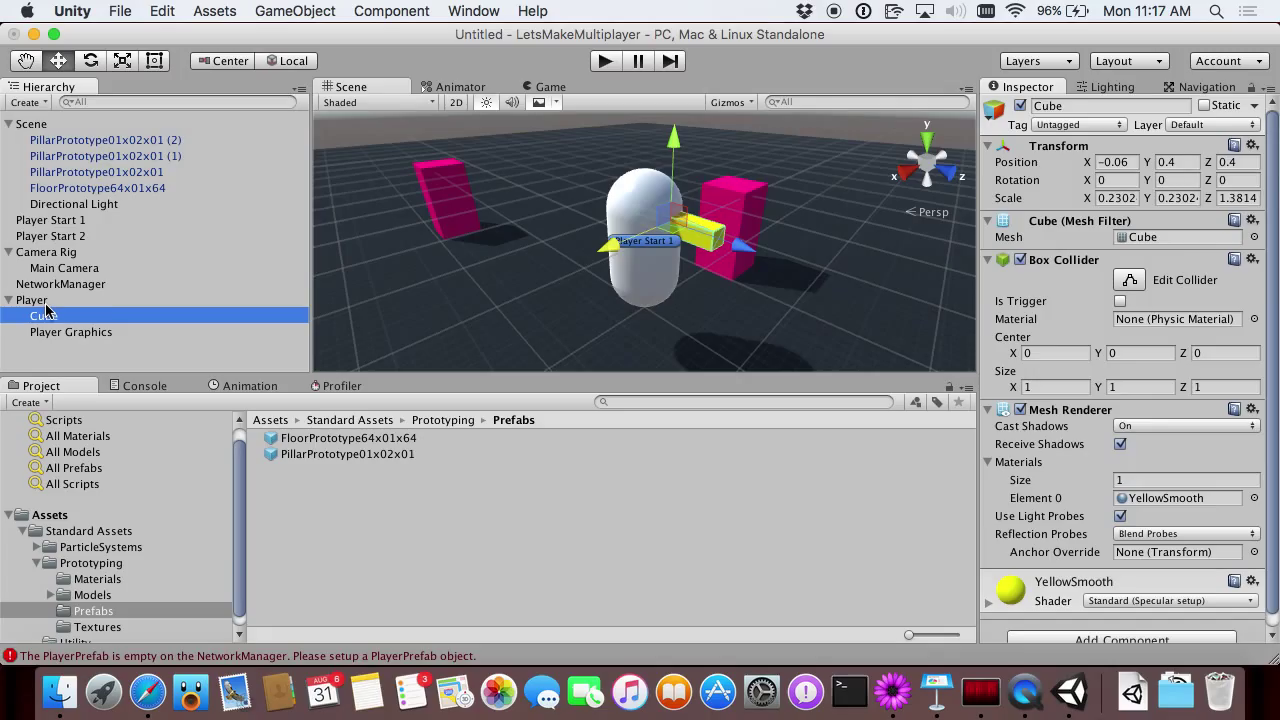
Add a NetworkIdentity component to the Player object and enable Local Player Authority.
{"action": "left_click", "coordinate": [31, 300]}
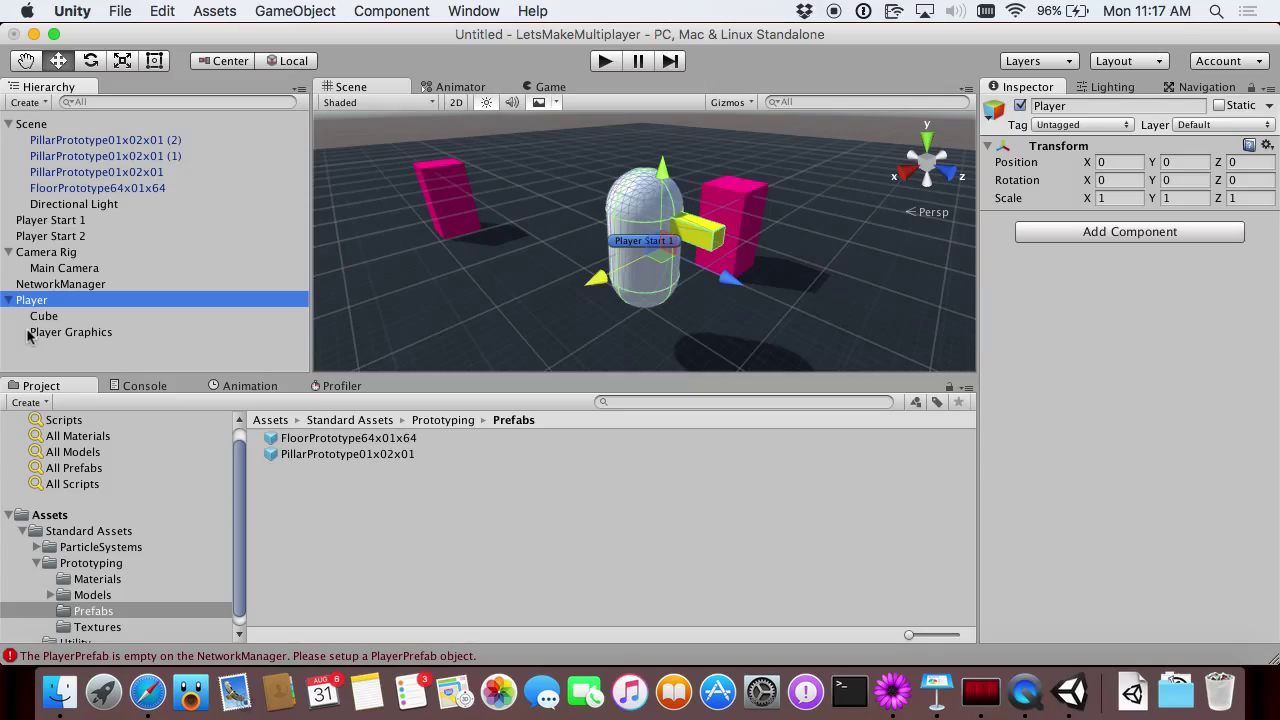
{"action": "left_click", "coordinate": [1033, 233]}
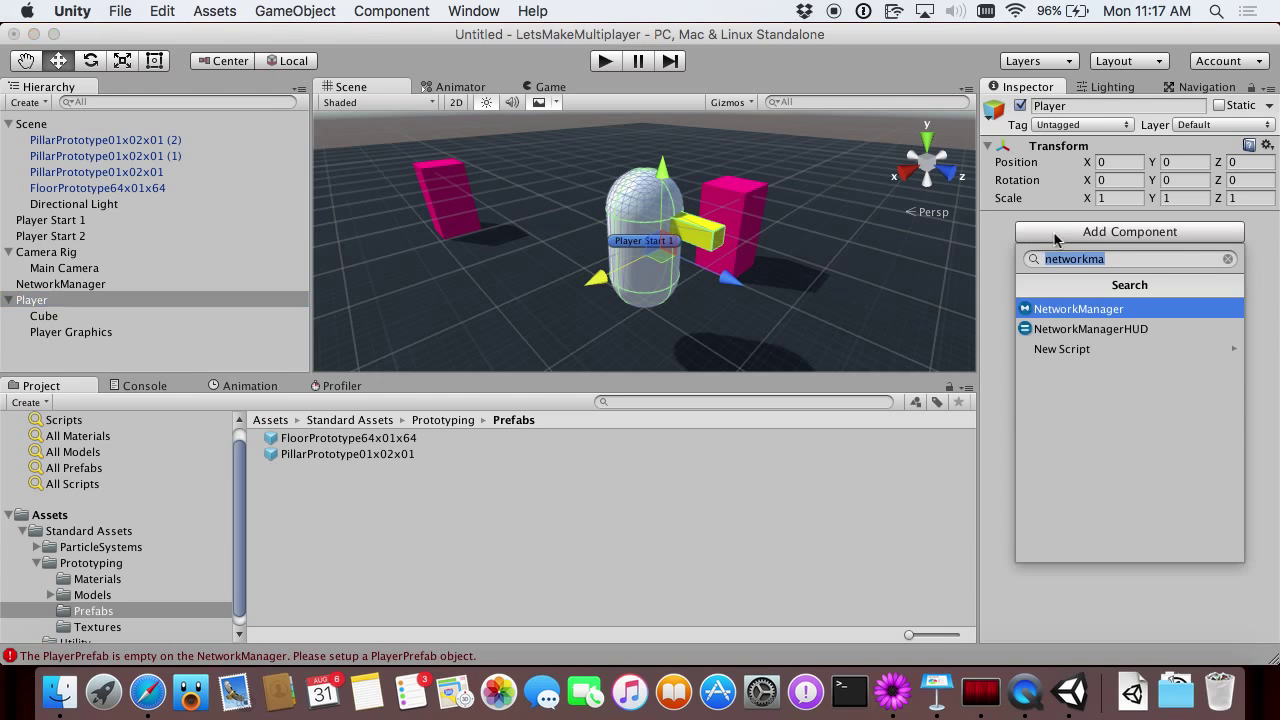
{"action": "type", "text": "networki"}
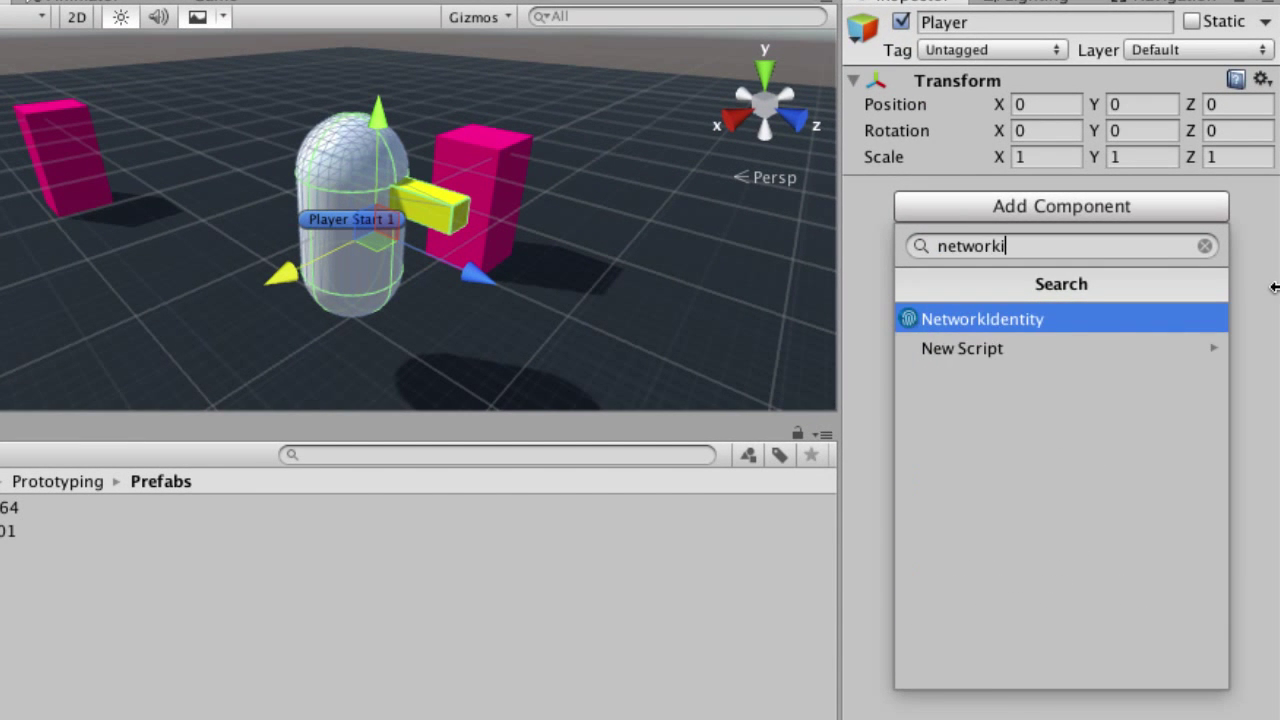
{"action": "key", "text": "Return"}
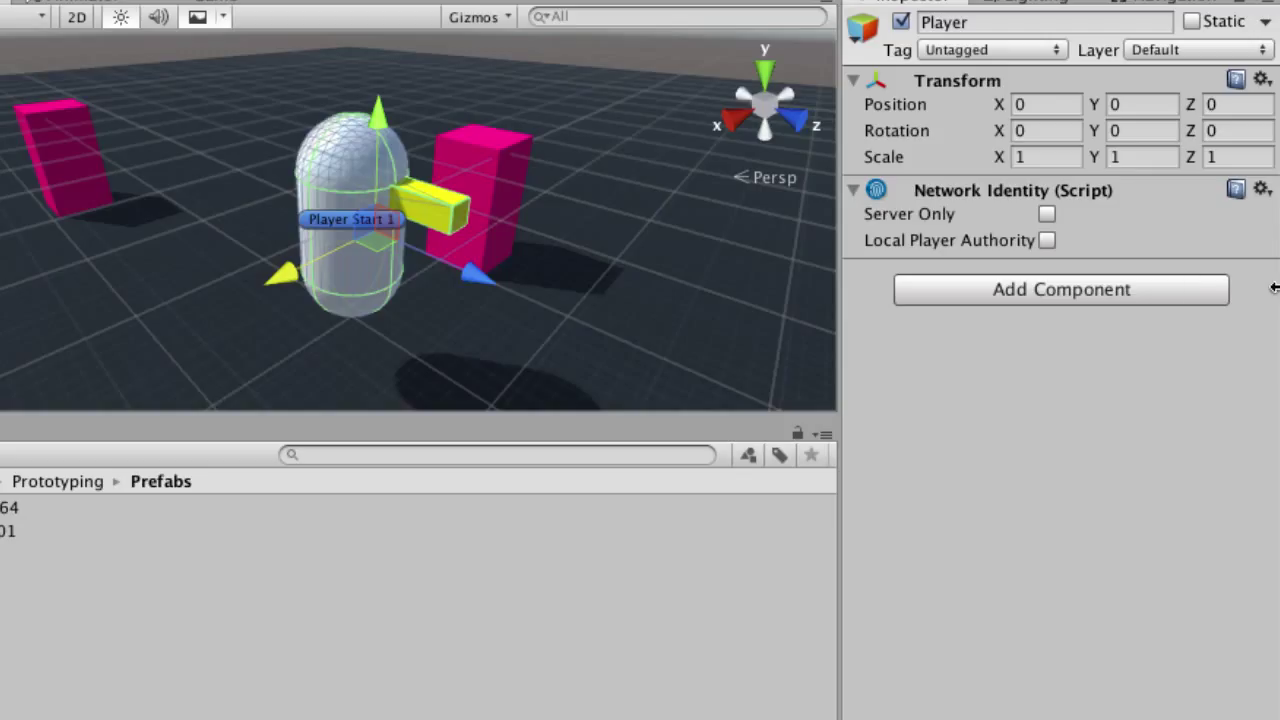
{"action": "left_click", "coordinate": [1047, 241]}
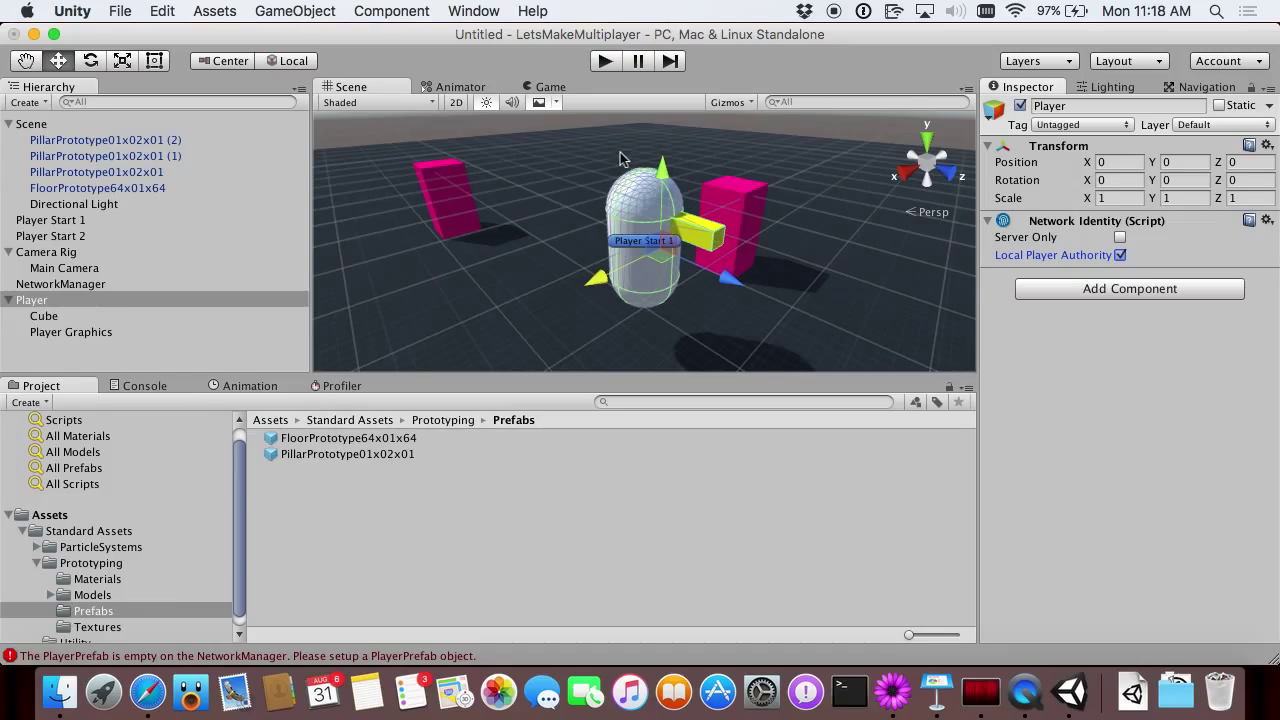
Save the Player object as a prefab in the root Assets folder and delete its instance from the hierarchy.
{"action": "left_click", "coordinate": [57, 302]}
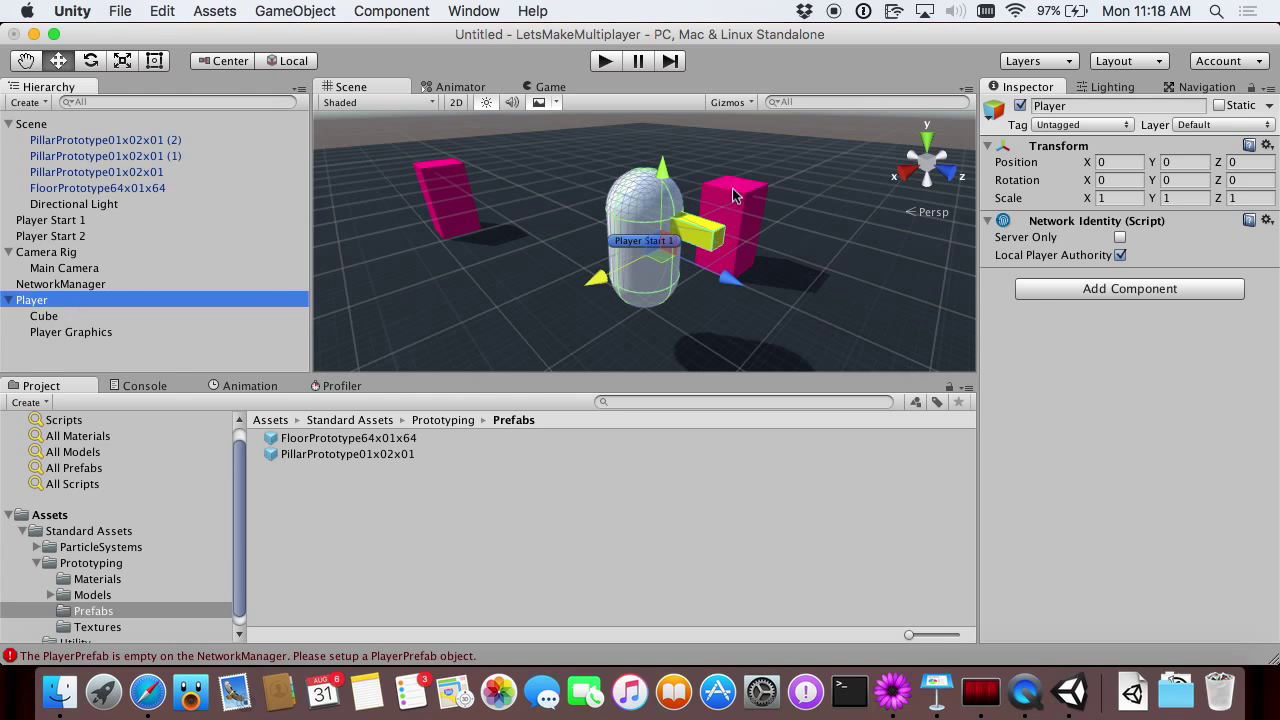
{"action": "left_click", "coordinate": [38, 514]}
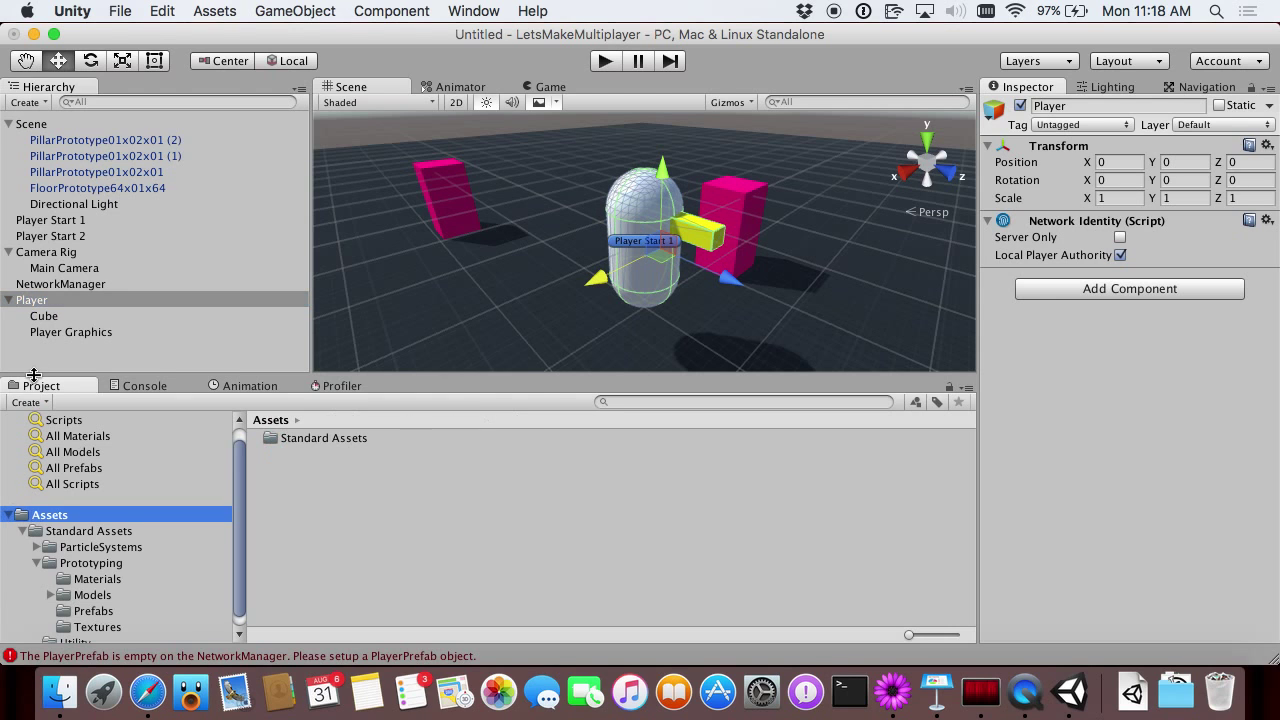
{"action": "left_click_drag", "start_coordinate": [28, 306], "coordinate": [292, 508]}
{"action": "left_click", "coordinate": [88, 305]}
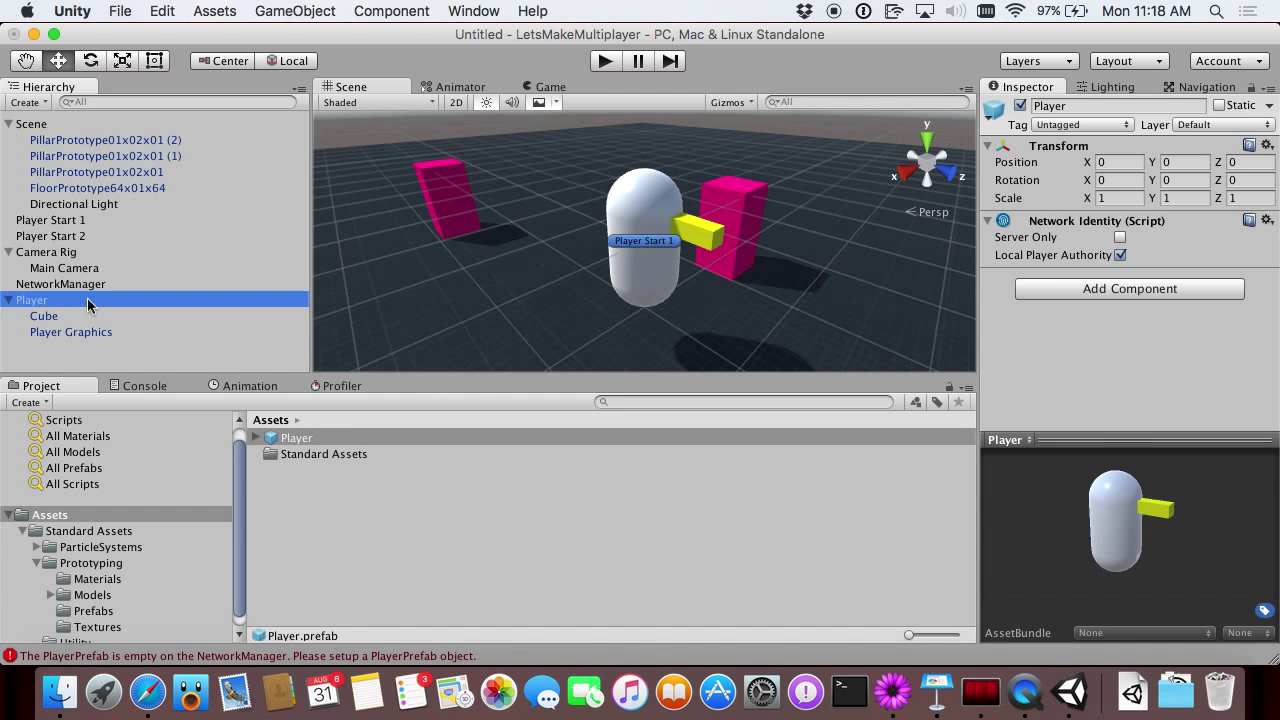
{"action": "key", "text": "super+BackSpace"}
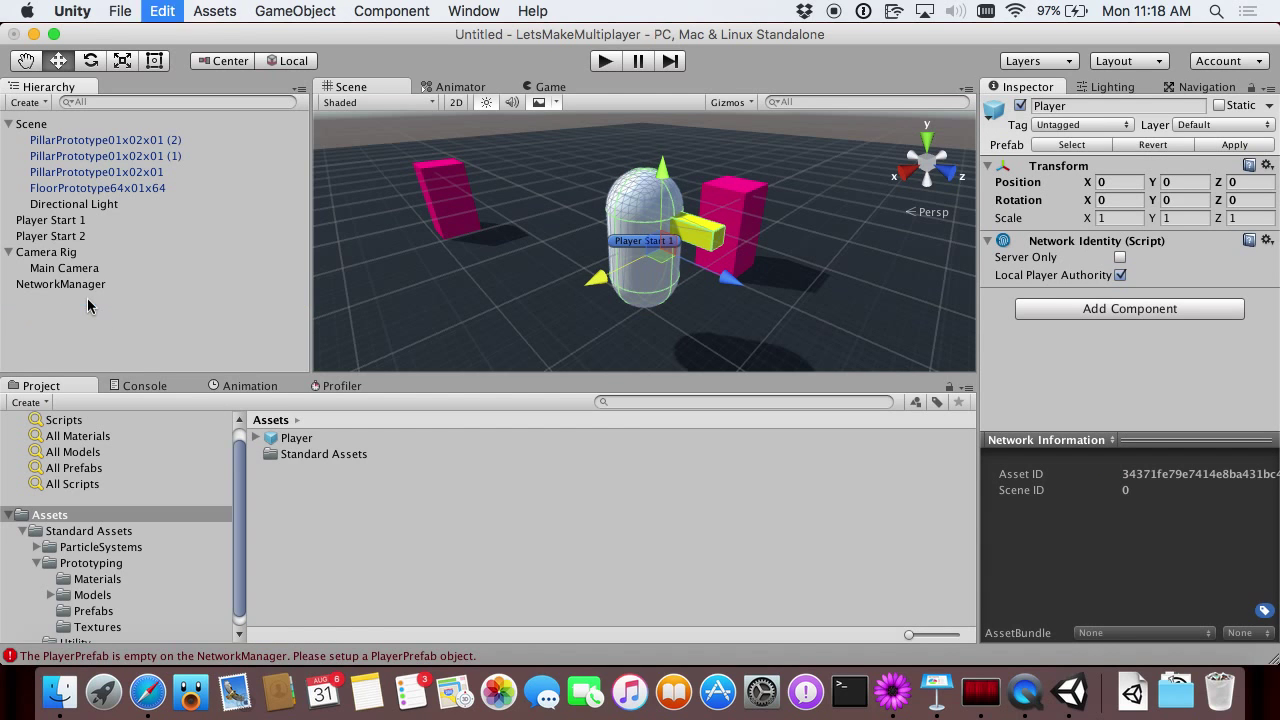
Assign the Player prefab as the Player Prefab in the NetworkManager's spawn info.
{"action": "left_click", "coordinate": [52, 285]}
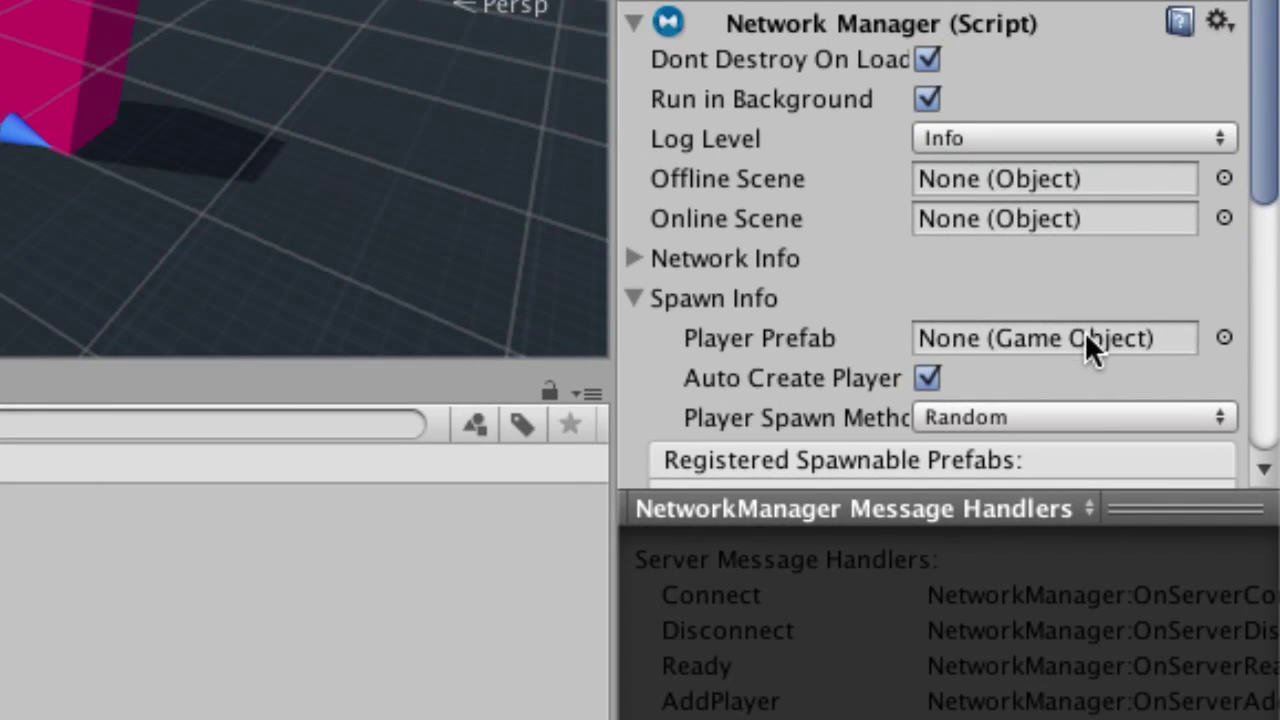
{"action": "left_click", "coordinate": [1086, 333]}
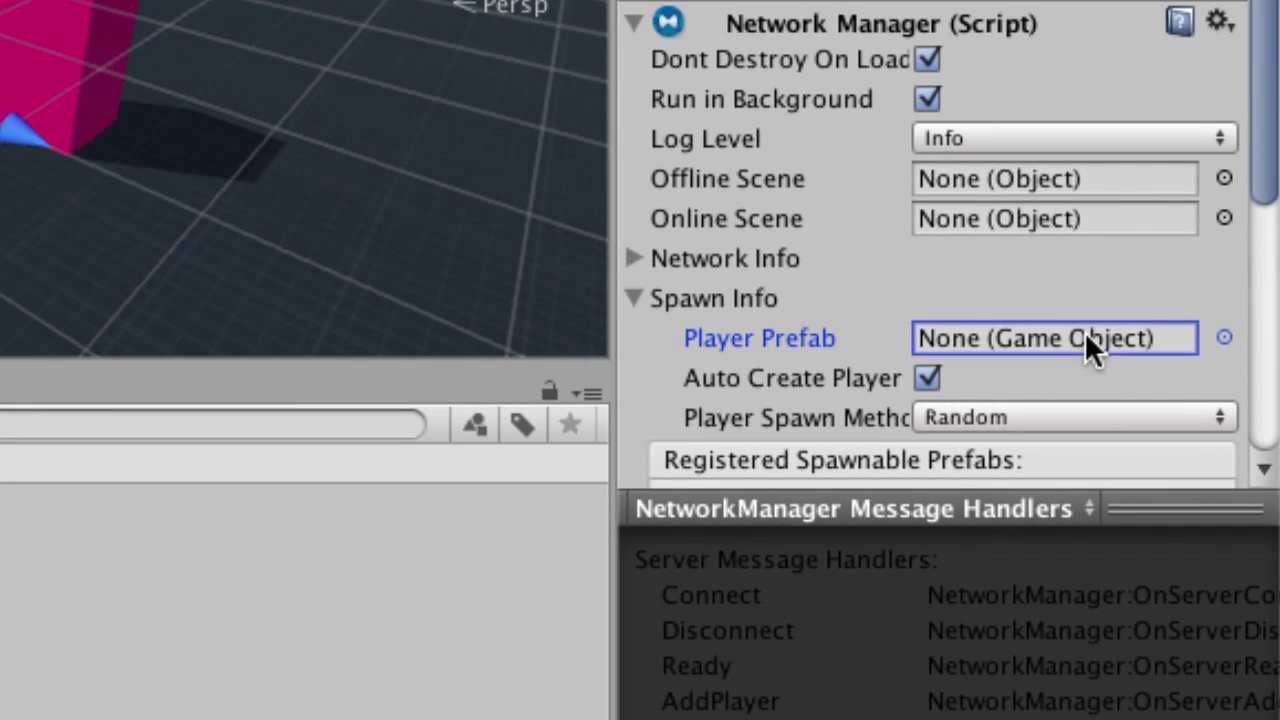
{"action": "left_click", "coordinate": [1222, 338]}
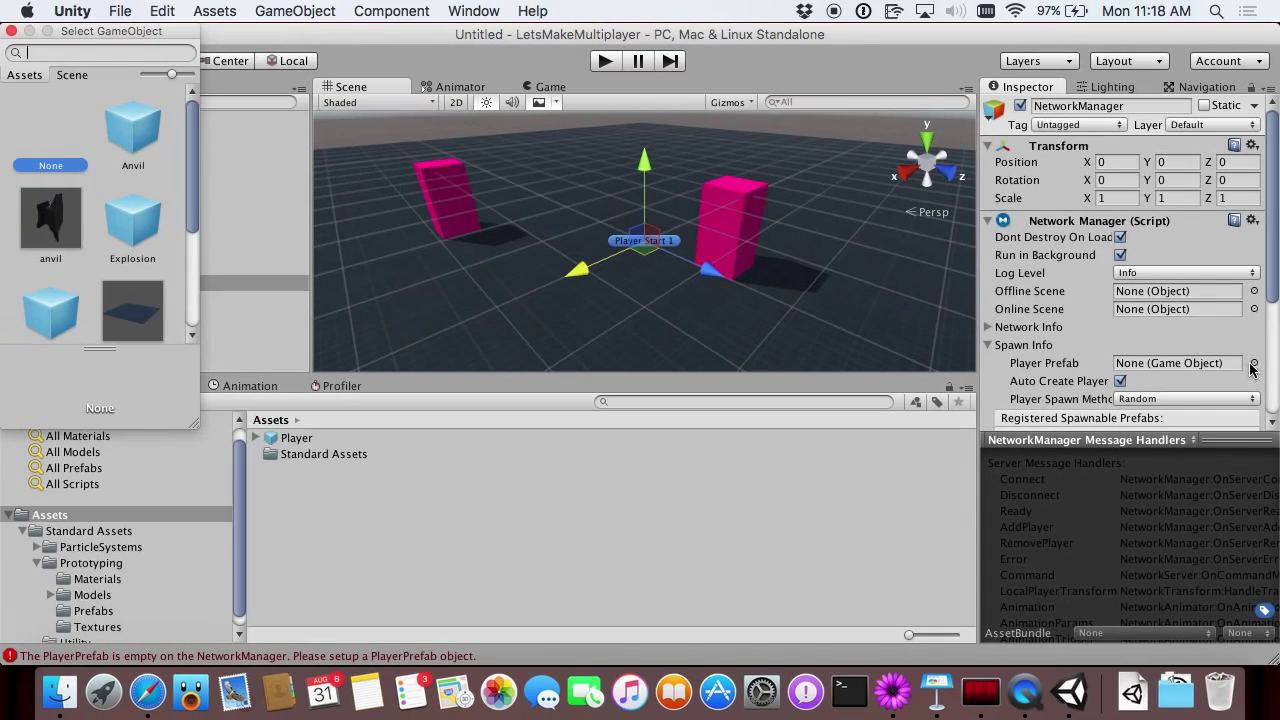
{"action": "key", "text": "Escape"}
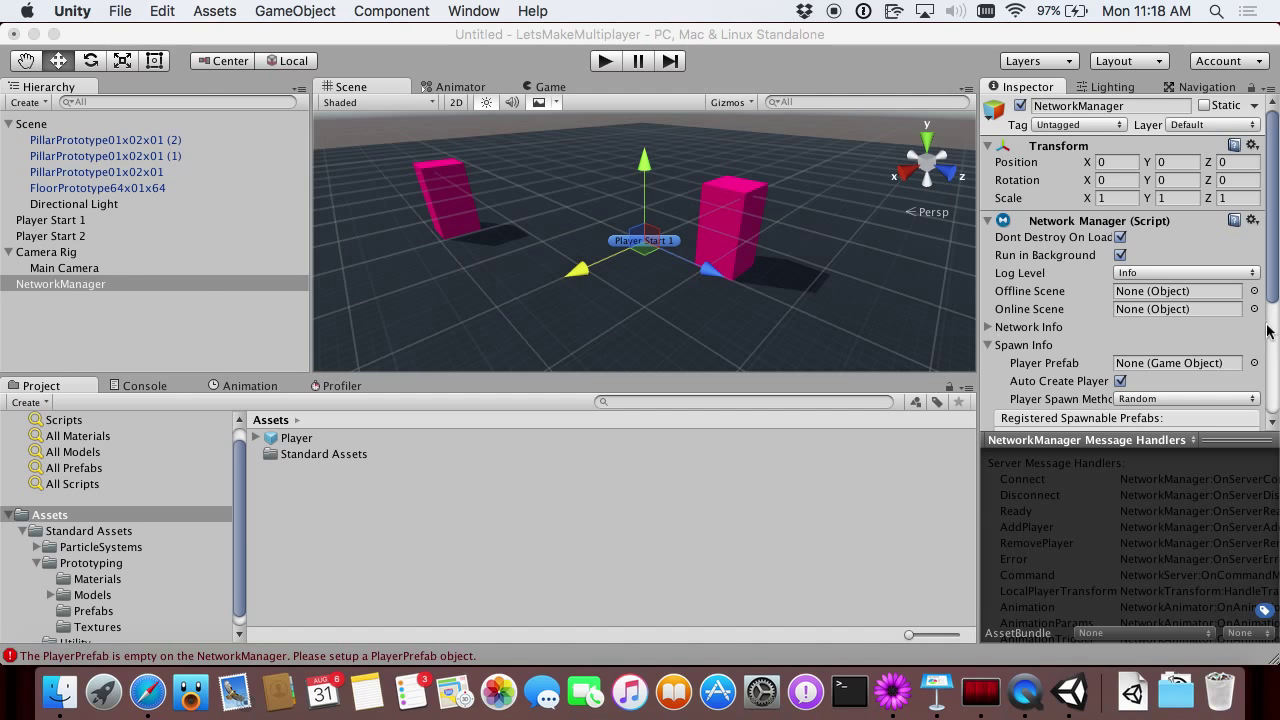
{"action": "left_click", "coordinate": [1255, 363]}
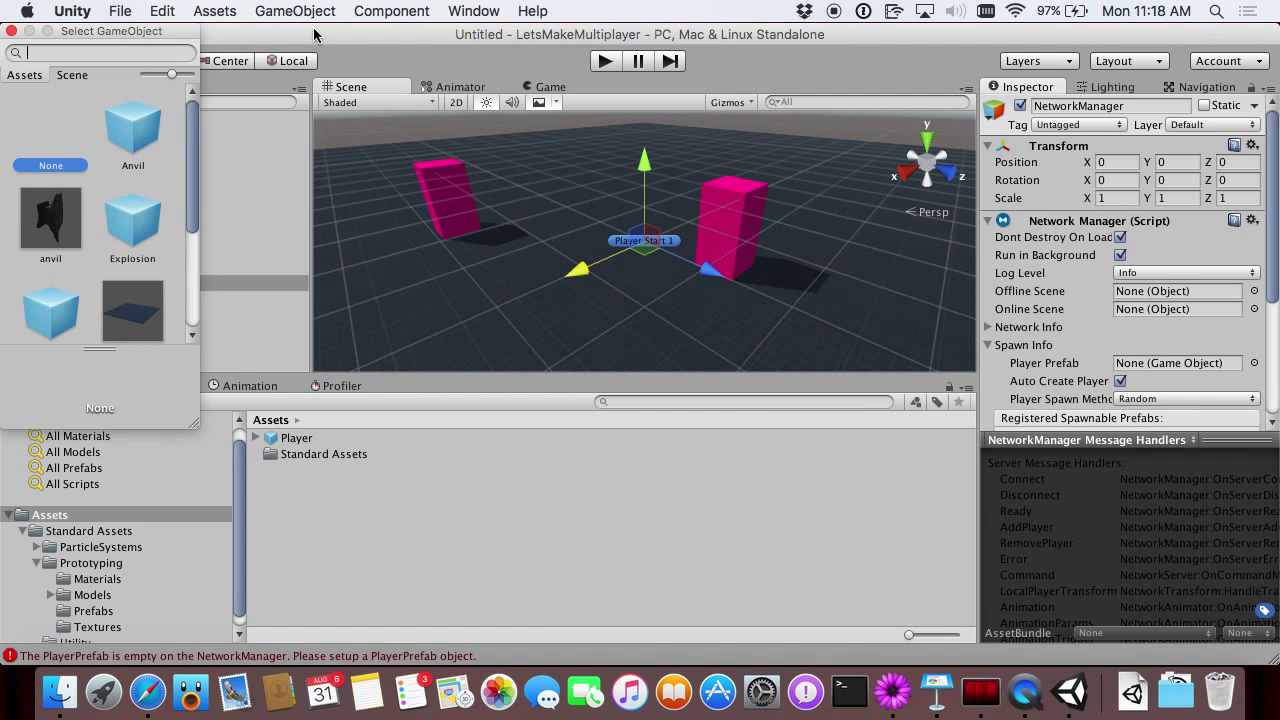
{"action": "type", "text": "play"}
{"action": "key", "text": "Right"}
{"action": "key", "text": "Return"}
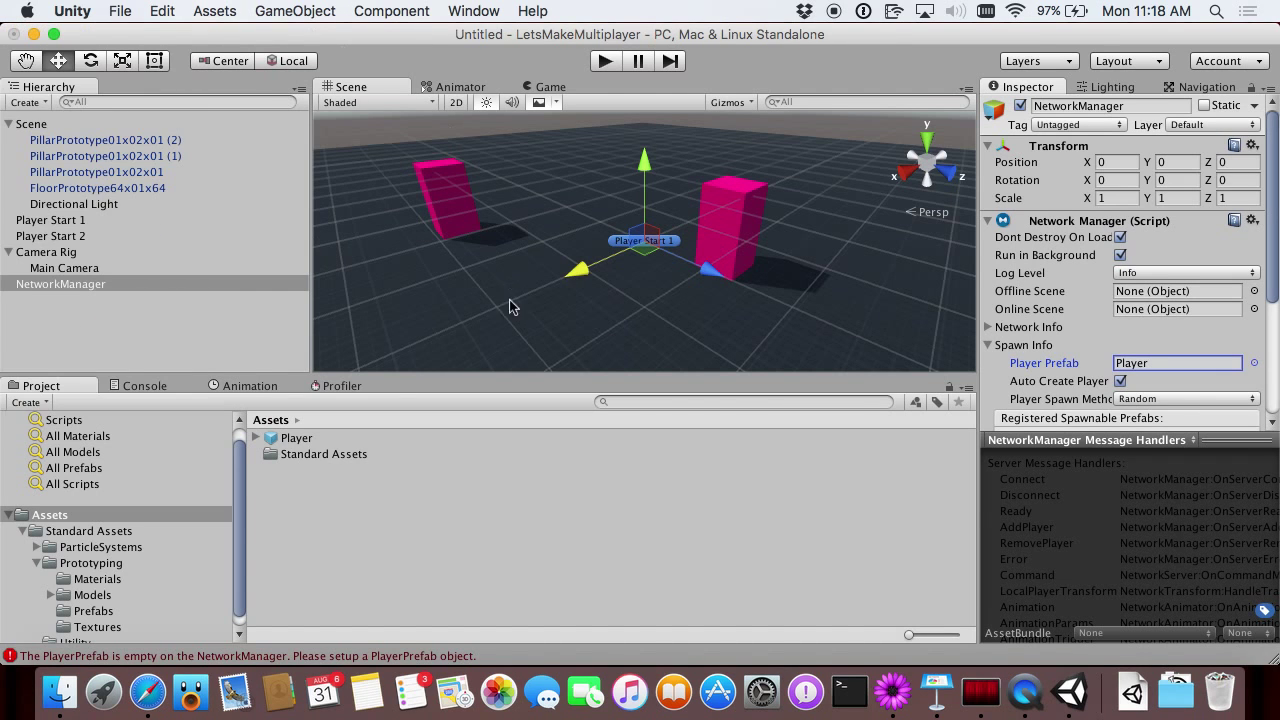
{"action": "left_click", "coordinate": [479, 564]}
{"action": "key", "text": "super+s"}
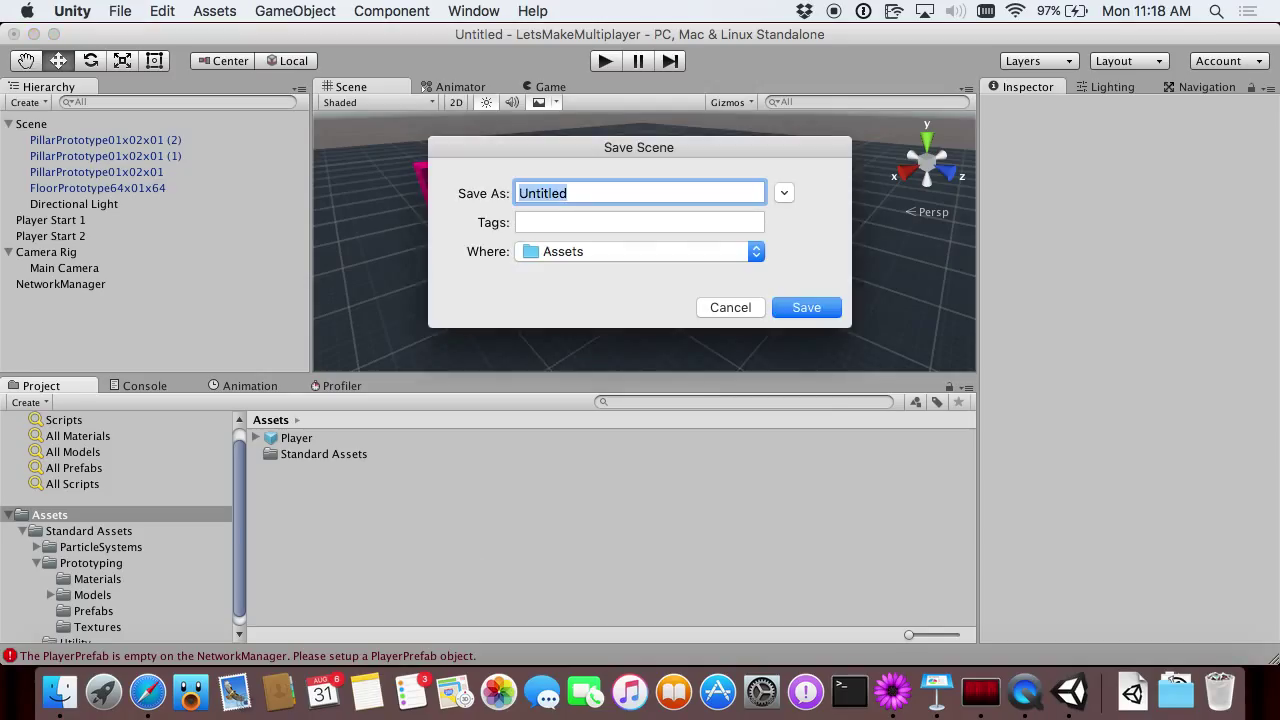
{"action": "key", "text": "Escape"}
Play-test the scene by starting a LAN host, check that the player spawns, and stop the game.
{"action": "key", "text": "super+p"}
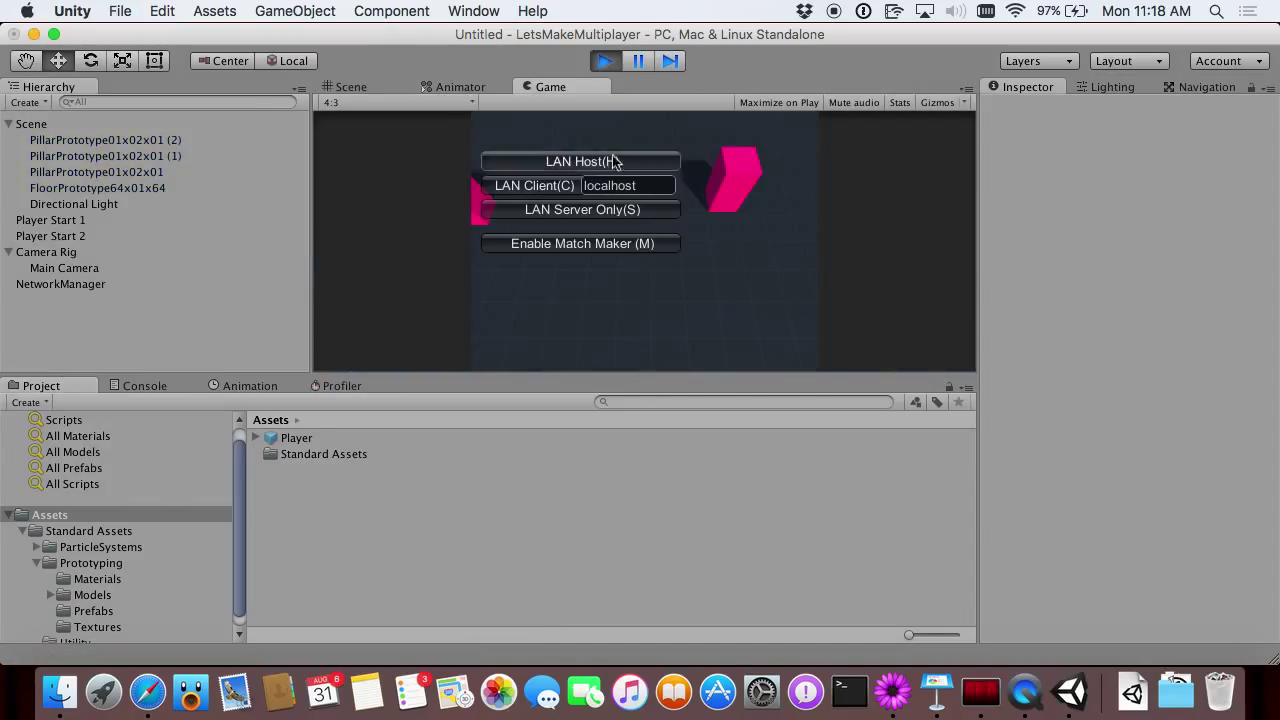
{"action": "left_click", "coordinate": [597, 164]}
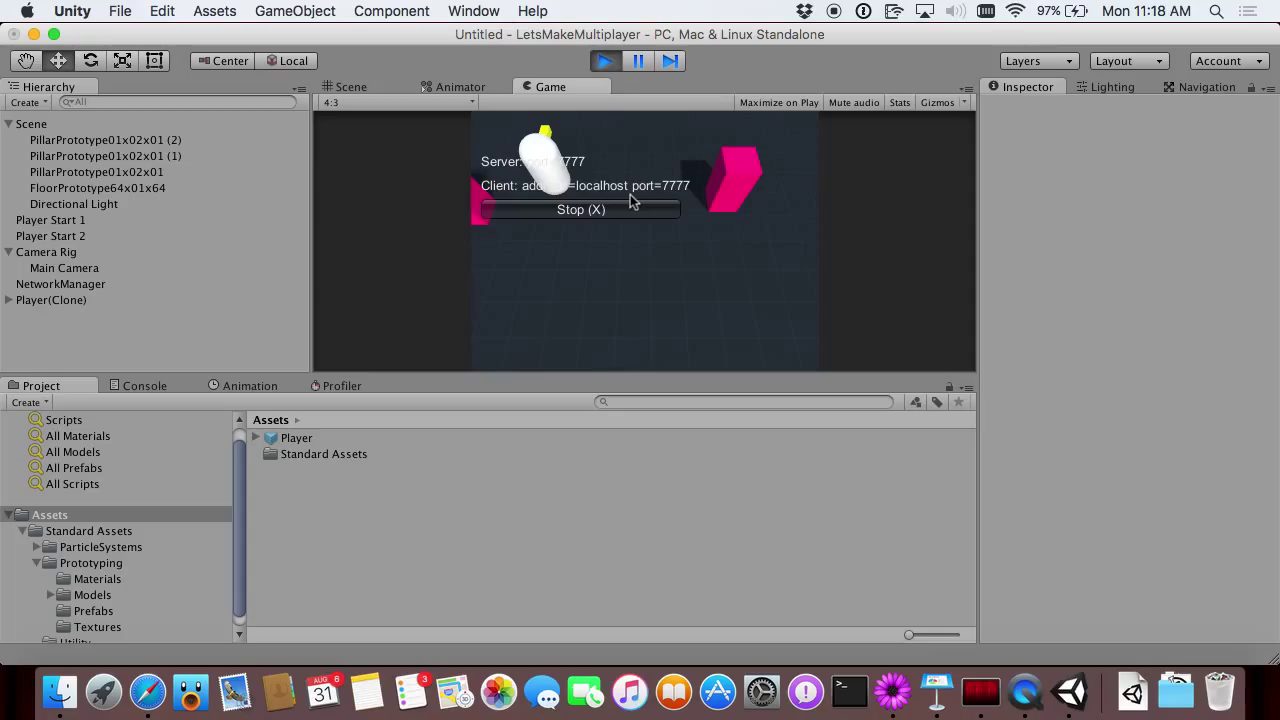
{"action": "key", "text": "super+p"}
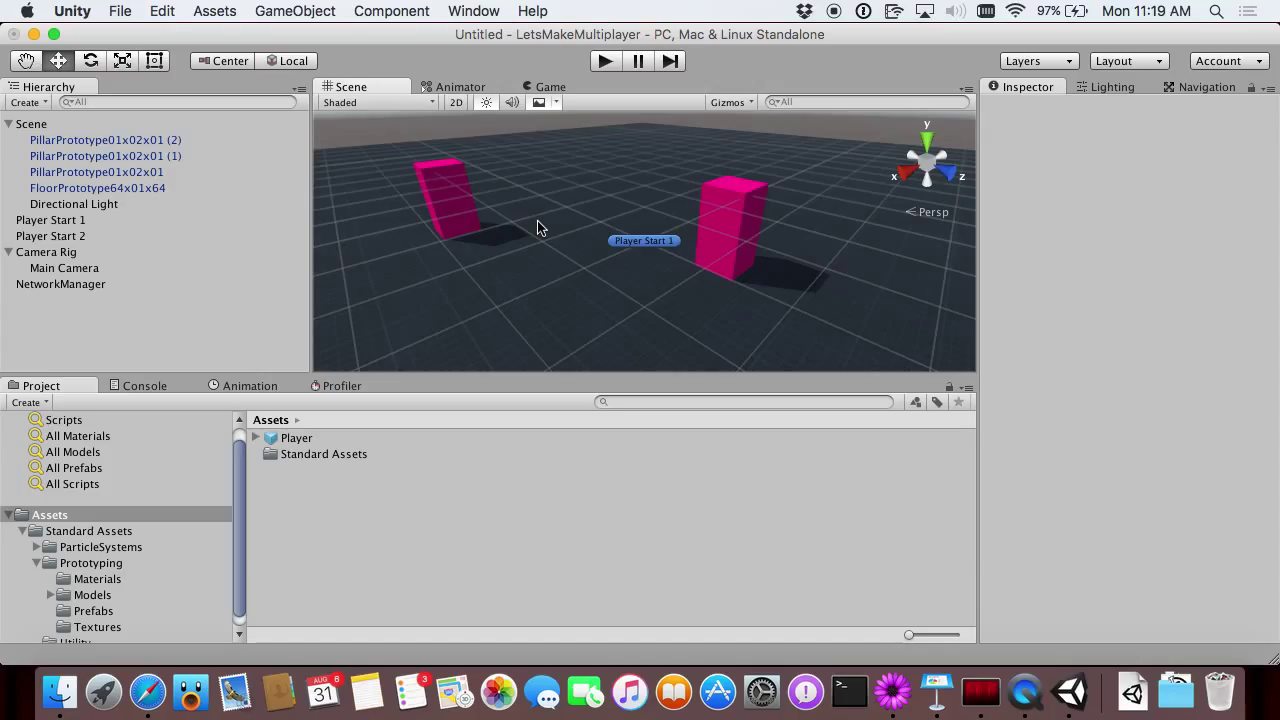
Save the scene as Main in the Assets folder.
{"action": "key", "text": "super+s"}
{"action": "type", "text": "Main"}
{"action": "key", "text": "Return"}
In the build settings, set the architecture to Universal and add the current Main scene to the build.
{"action": "key", "text": "super+shift+b"}
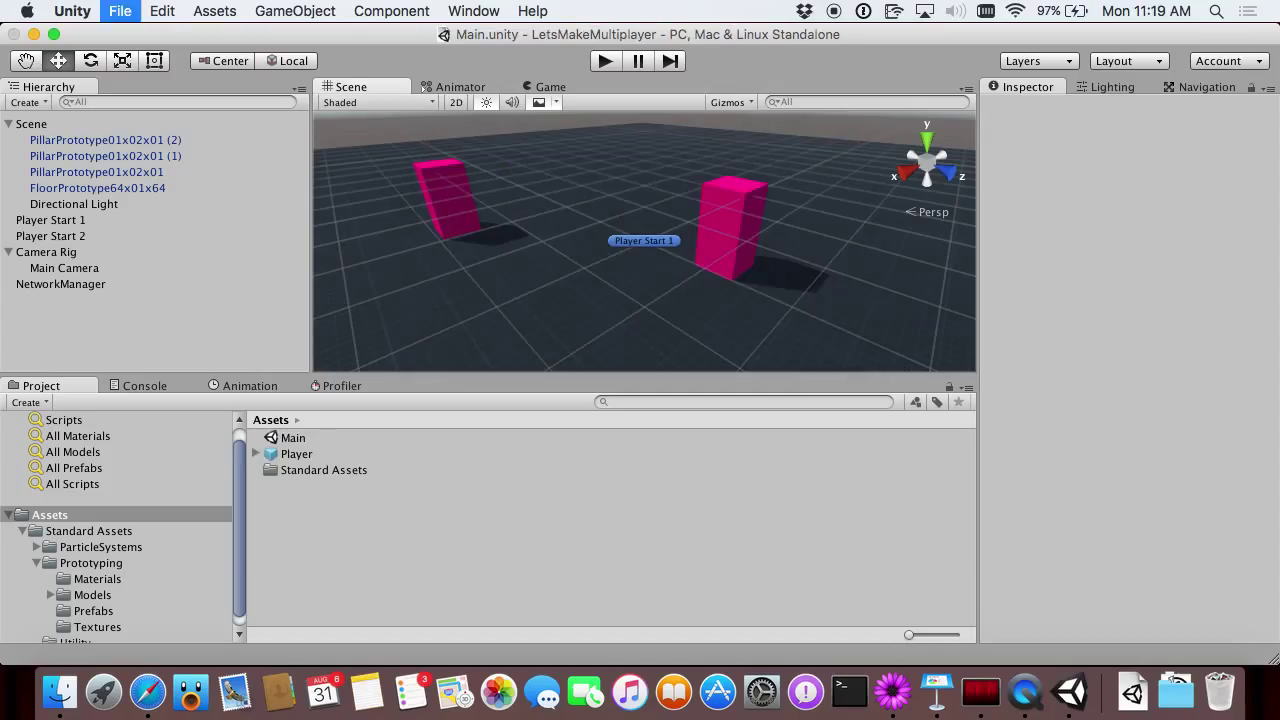
{"action": "left_click", "coordinate": [650, 421]}
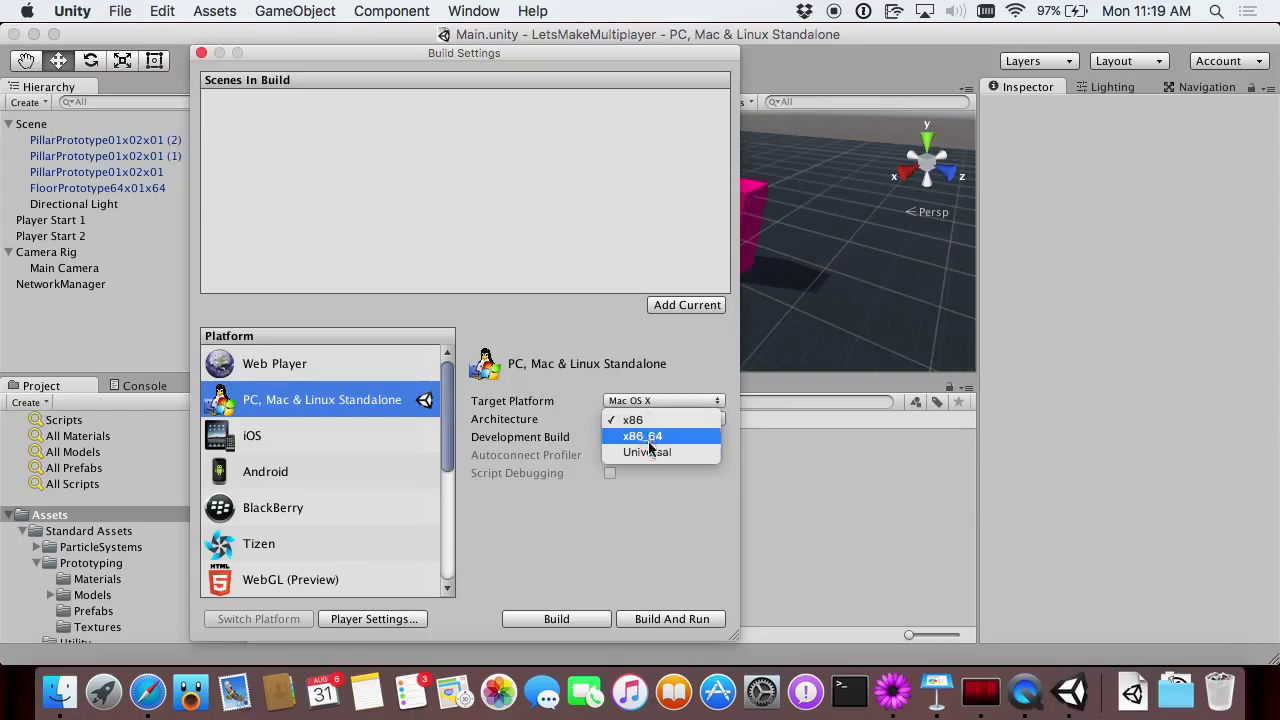
{"action": "left_click", "coordinate": [652, 452]}
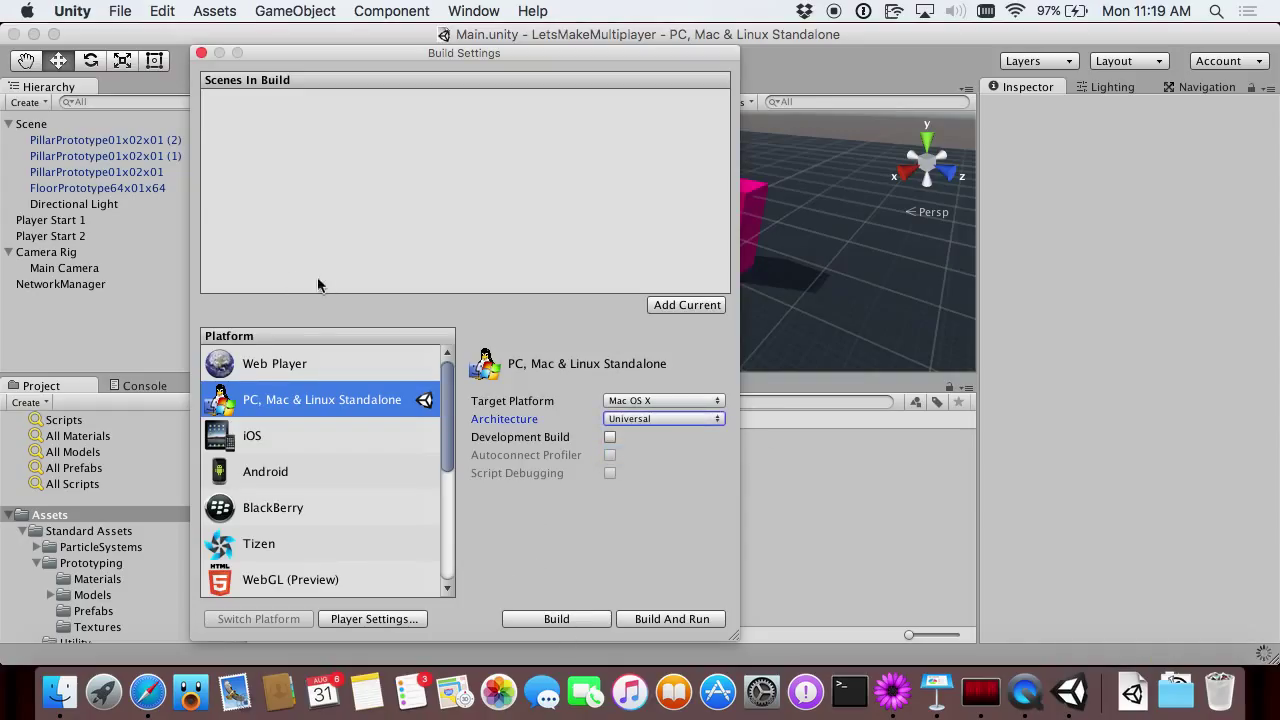
{"action": "left_click", "coordinate": [683, 305]}
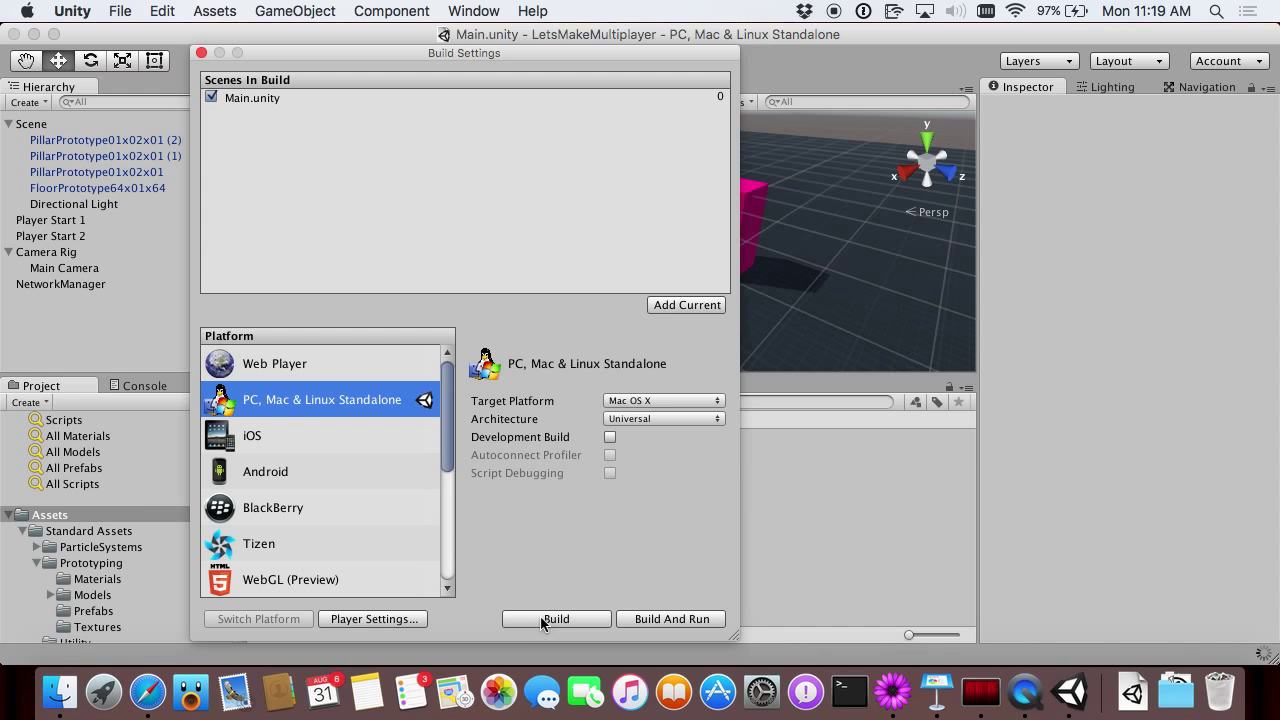
Build the Mac OS X standalone player as DevWorld in the LetsMakeMultiplayer folder.
{"action": "left_click", "coordinate": [578, 618]}
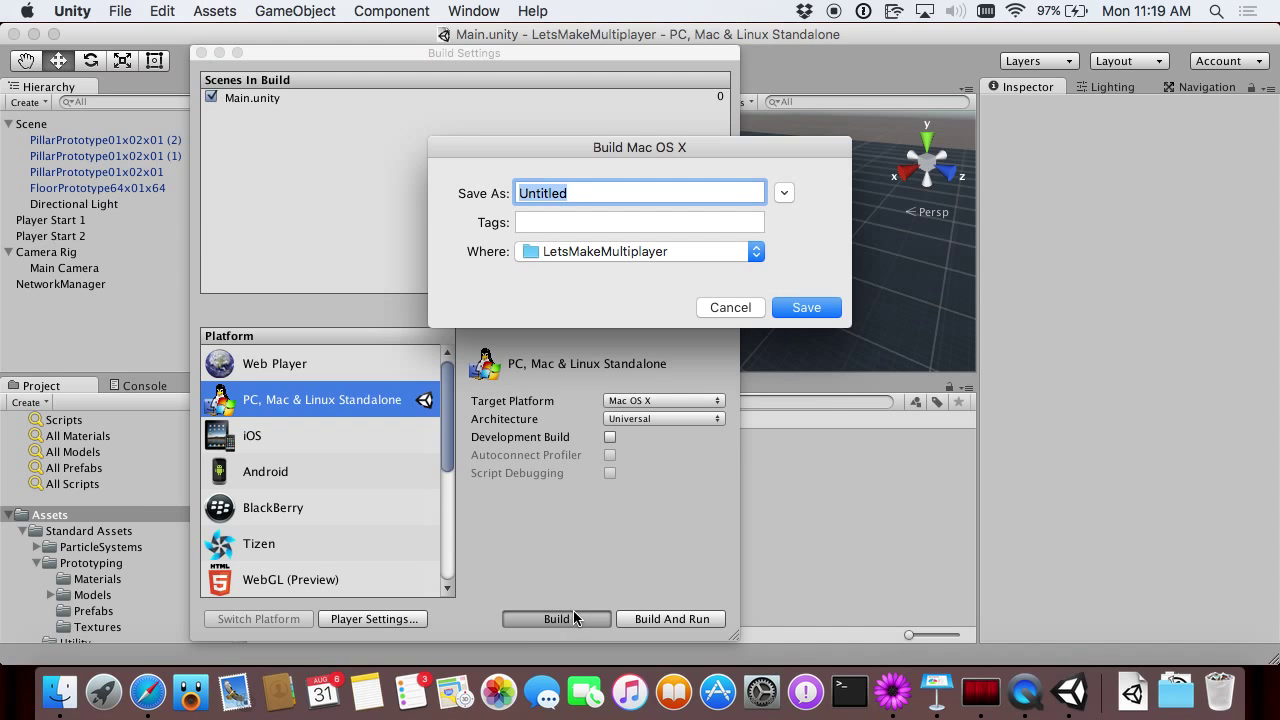
{"action": "left_click", "coordinate": [784, 192]}
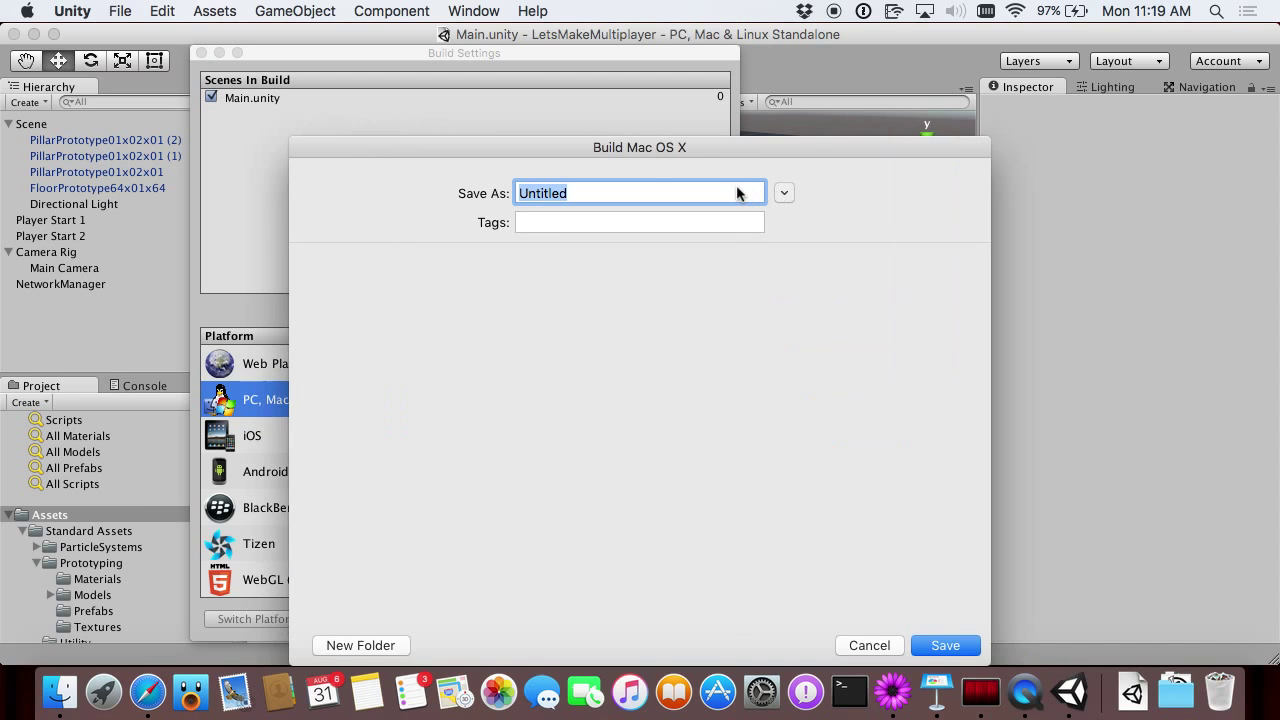
{"action": "type", "text": "DevWorld"}
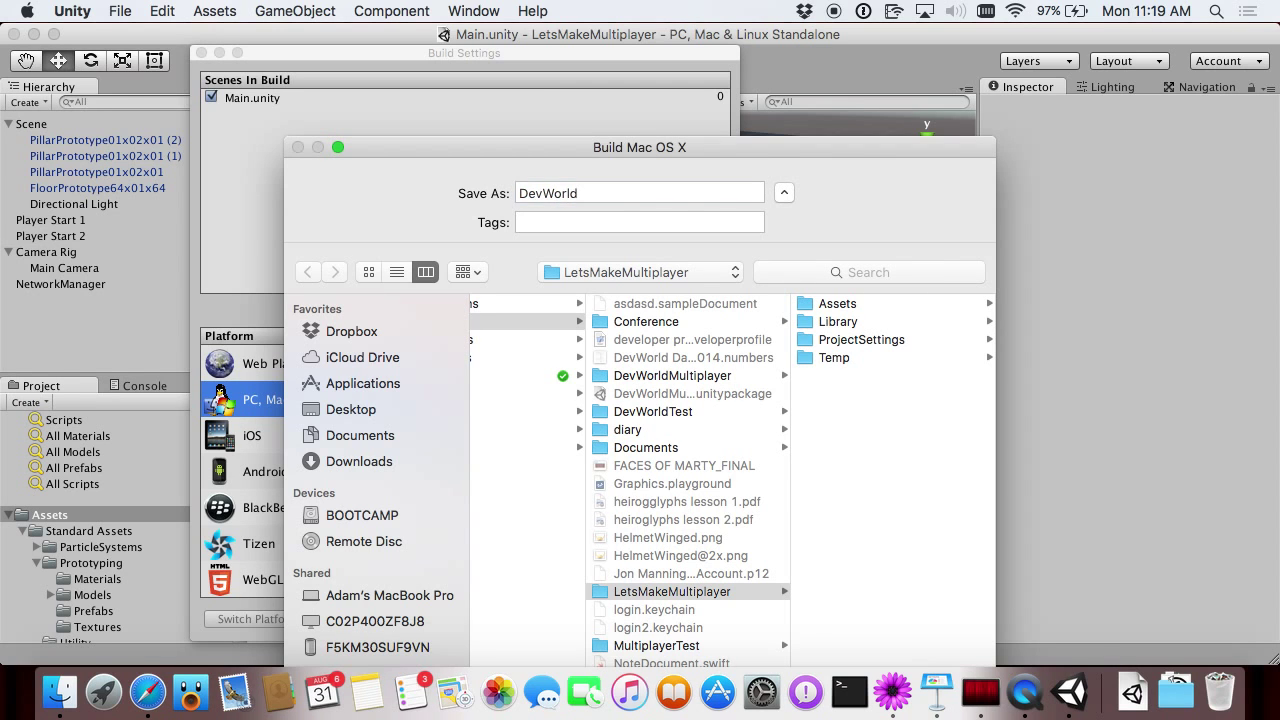
{"action": "key", "text": "Return"}
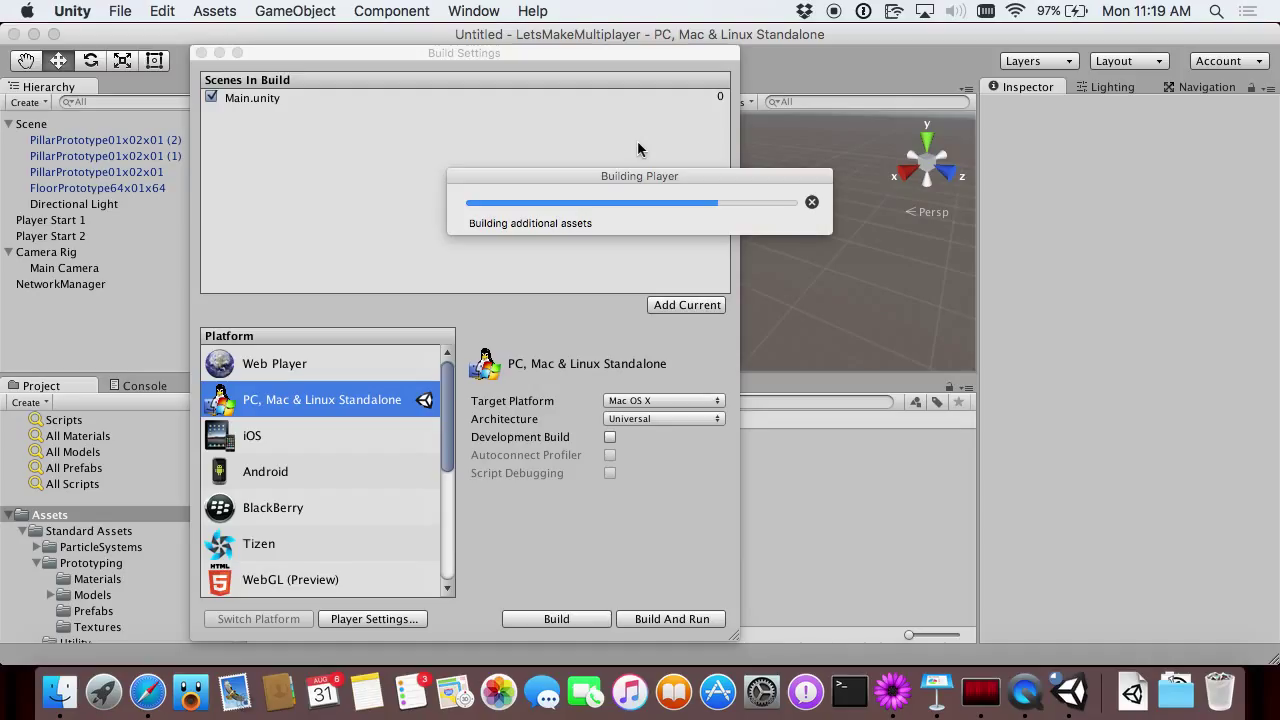
{"action": "left_click_drag", "start_coordinate": [650, 178], "coordinate": [747, 197]}
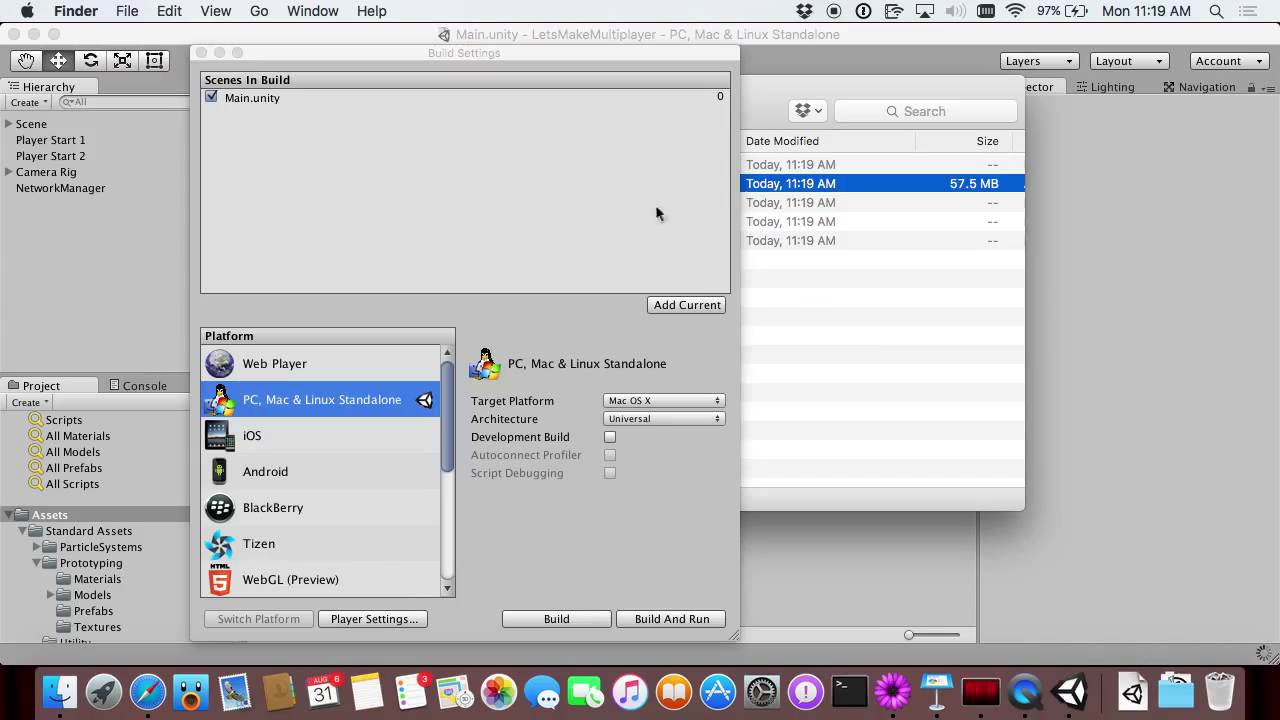
Close the build settings, launch the built DevWorld application from Finder and start a LAN host in it.
{"action": "left_click", "coordinate": [873, 330]}
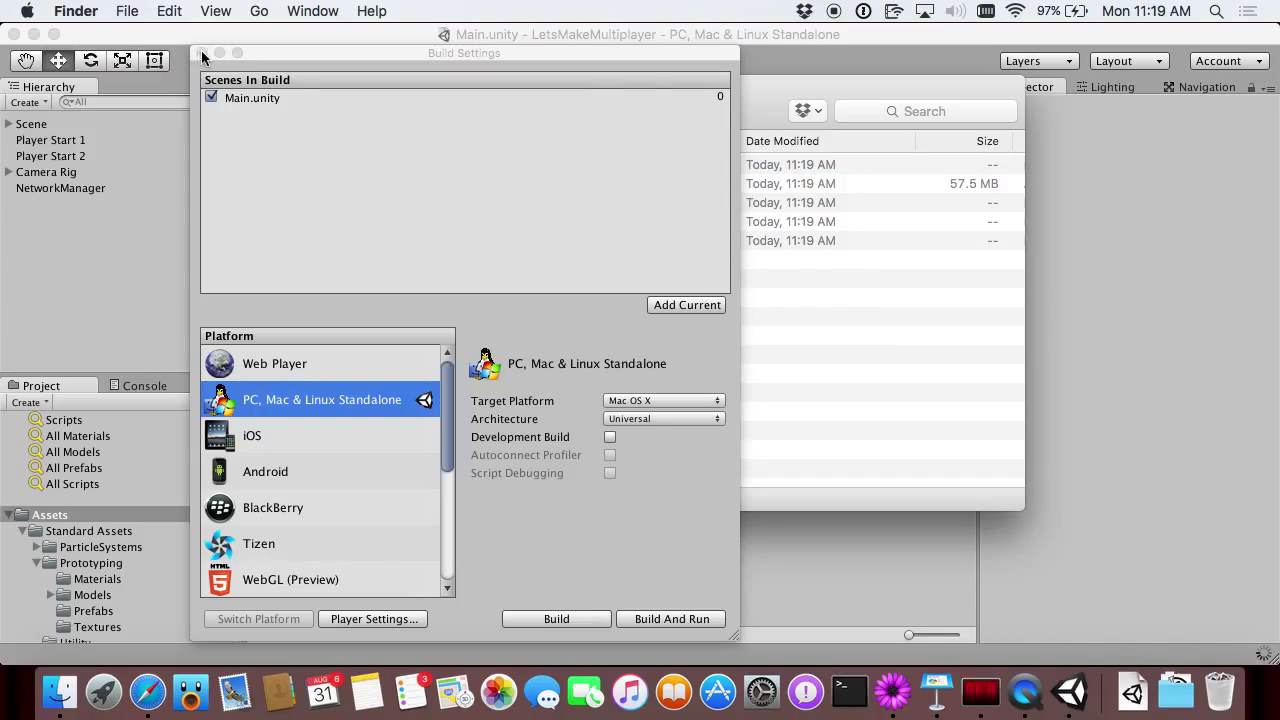
{"action": "left_click", "coordinate": [898, 147]}
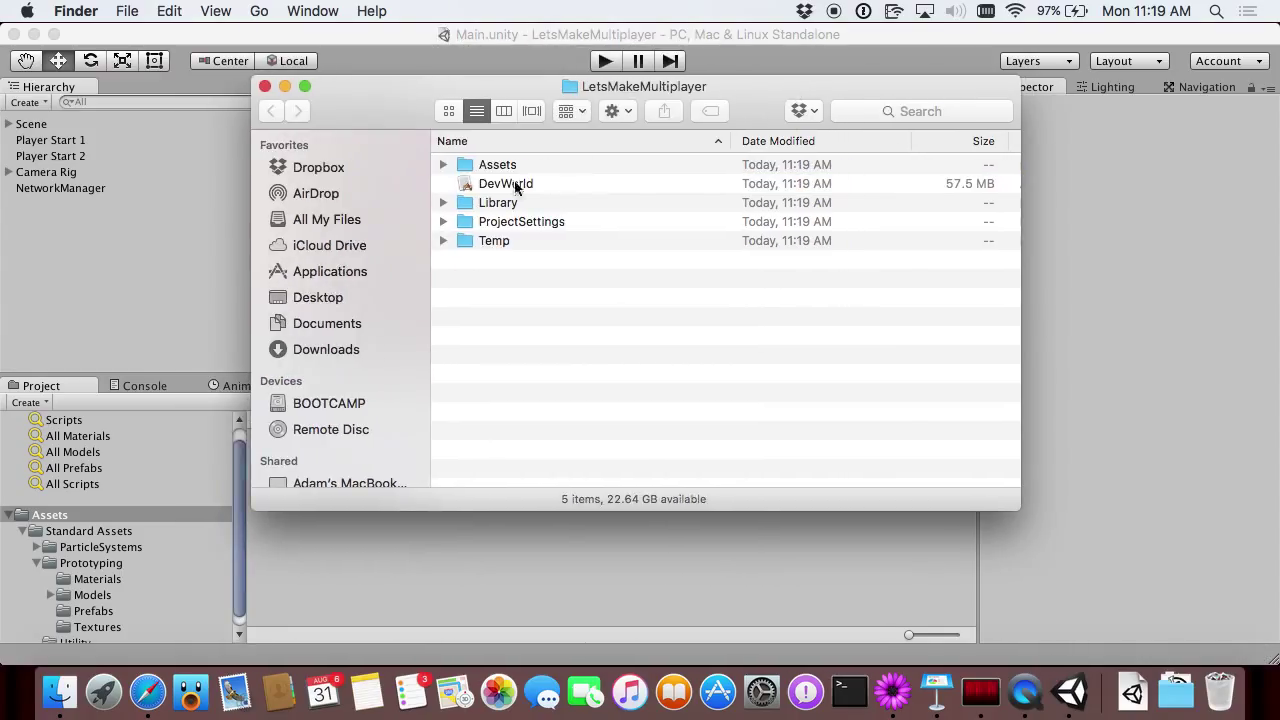
{"action": "left_click", "coordinate": [484, 190]}
{"action": "double_click", "coordinate": [484, 190]}
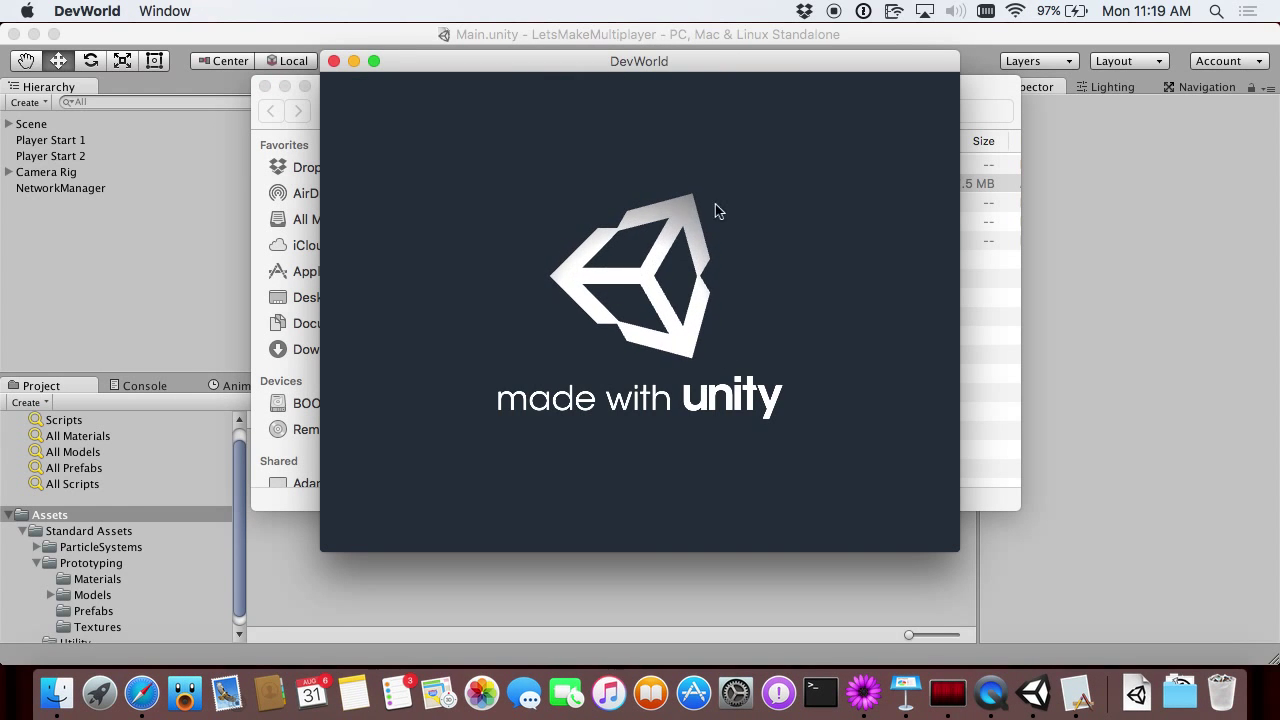
{"action": "left_click_drag", "start_coordinate": [686, 58], "coordinate": [714, 70]}
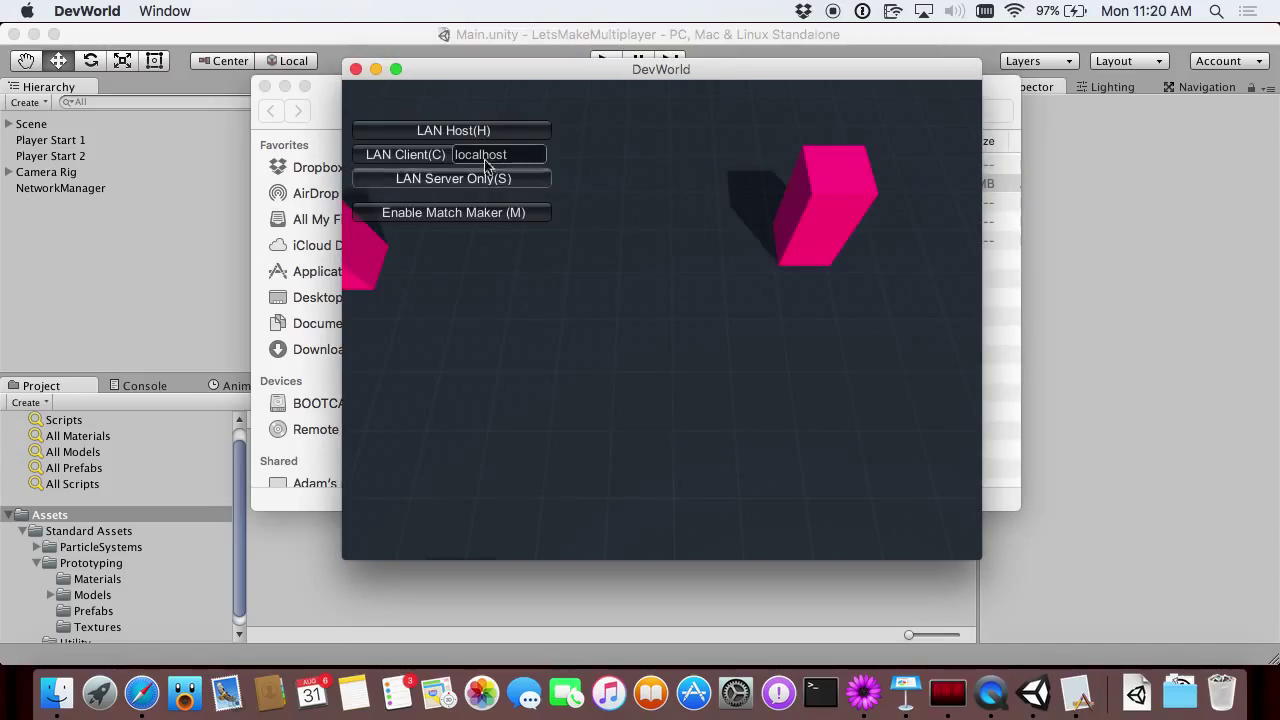
{"action": "left_click", "coordinate": [458, 130]}
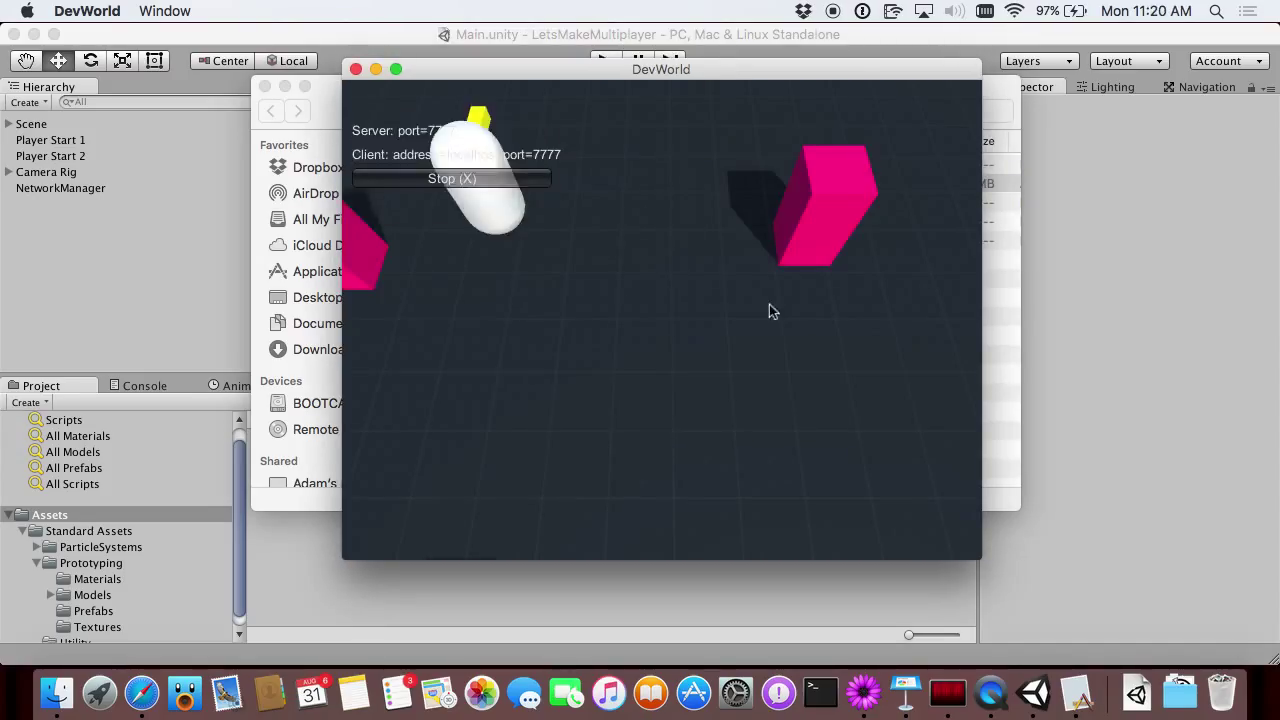
Play the scene in the Unity editor, join the localhost game as a LAN client, and switch to DevWorld to compare.
{"action": "left_click", "coordinate": [1096, 350]}
{"action": "left_click", "coordinate": [600, 62]}
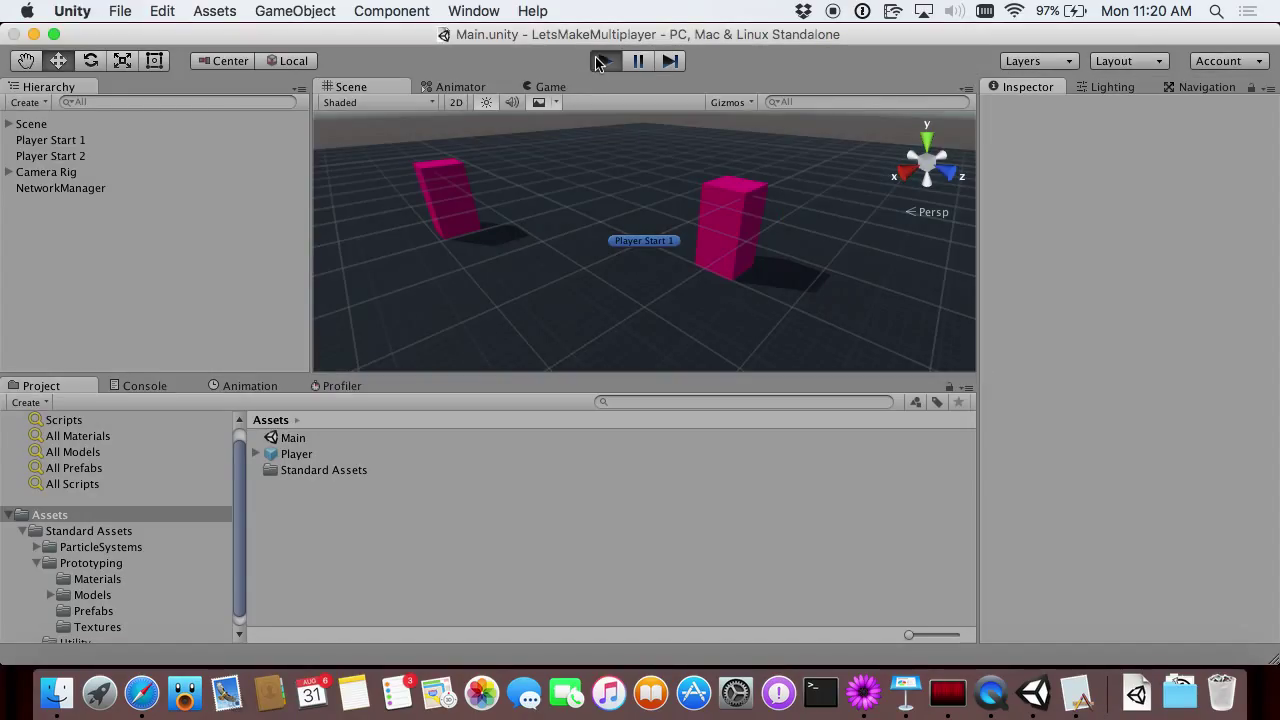
{"action": "left_click", "coordinate": [534, 185]}
{"action": "key", "text": "super+Tab"}
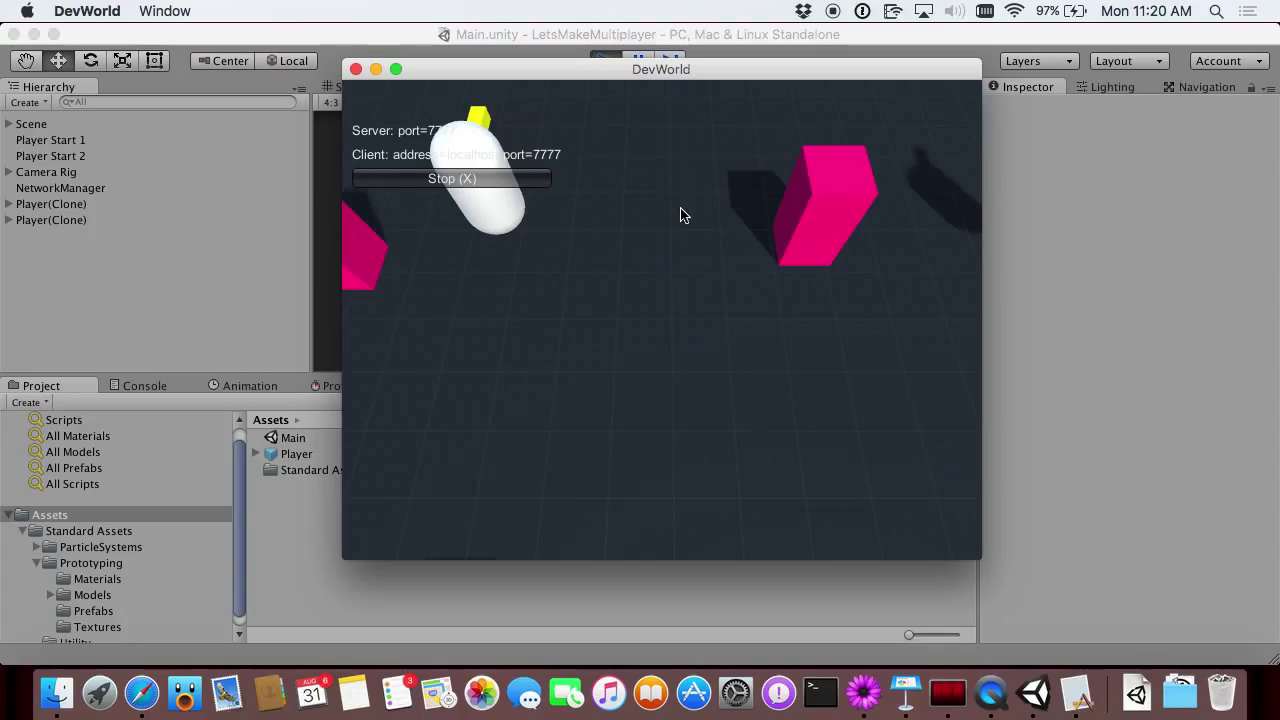
Return from DevWorld to the Unity editor and stop the running game.
{"action": "left_click_drag", "start_coordinate": [638, 70], "coordinate": [597, 74]}
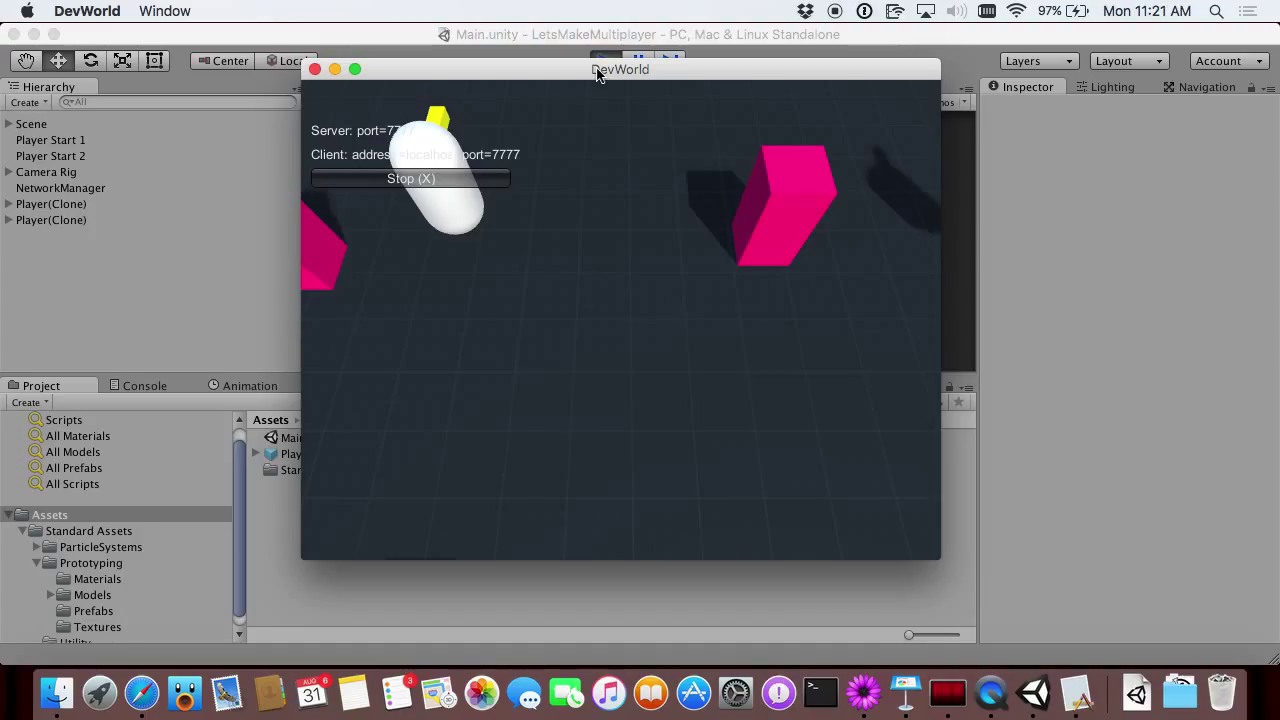
{"action": "left_click", "coordinate": [593, 57]}
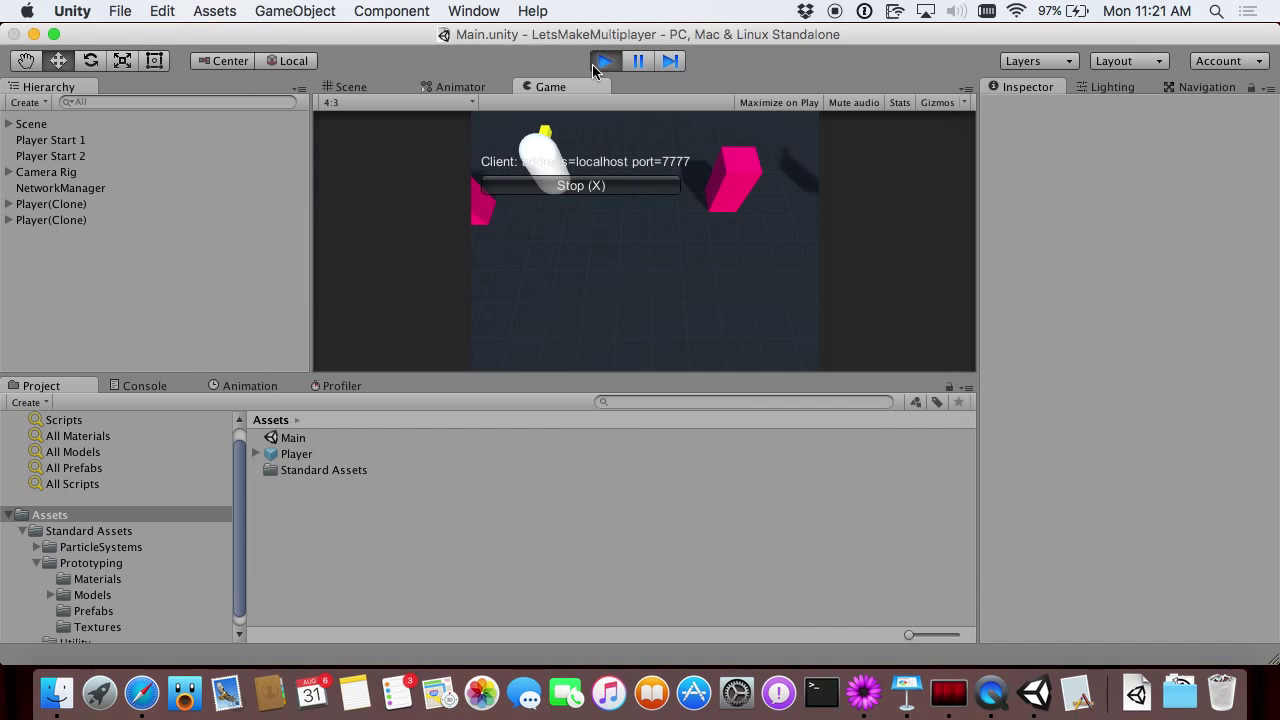
{"action": "key", "text": "super+p"}
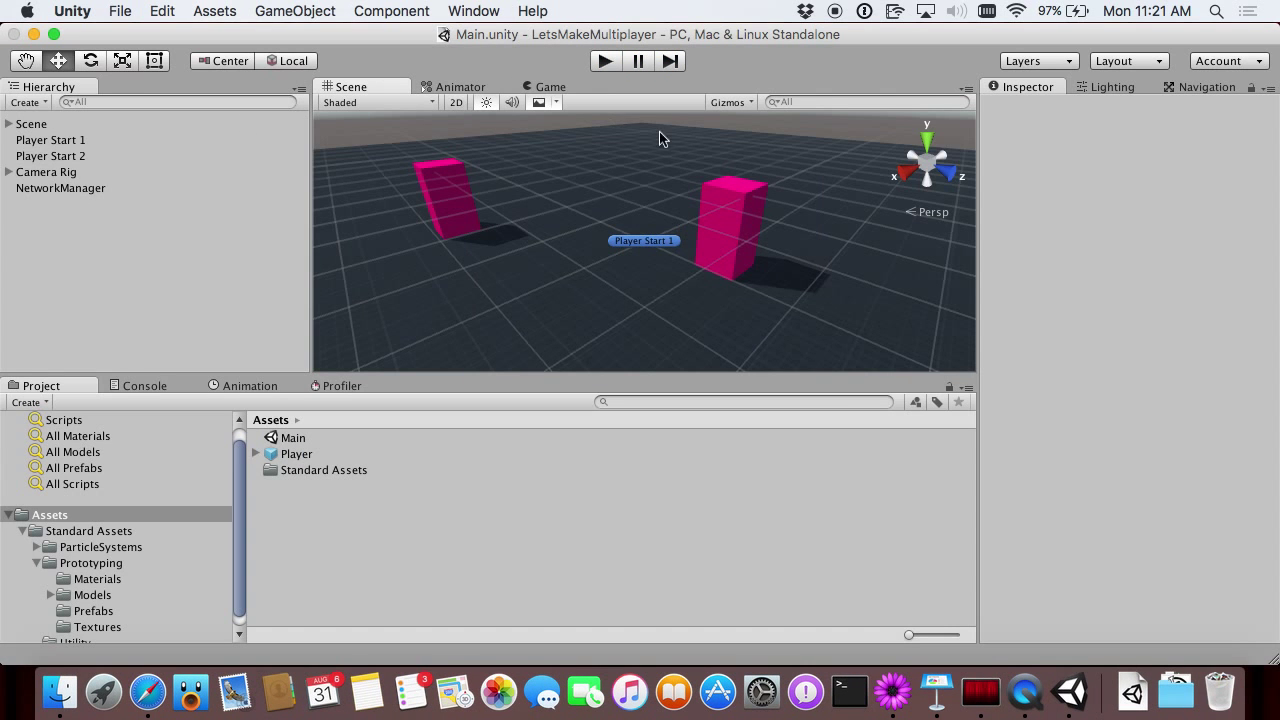
Add a NetworkTransform component to the Player prefab.
{"action": "left_click", "coordinate": [305, 454]}
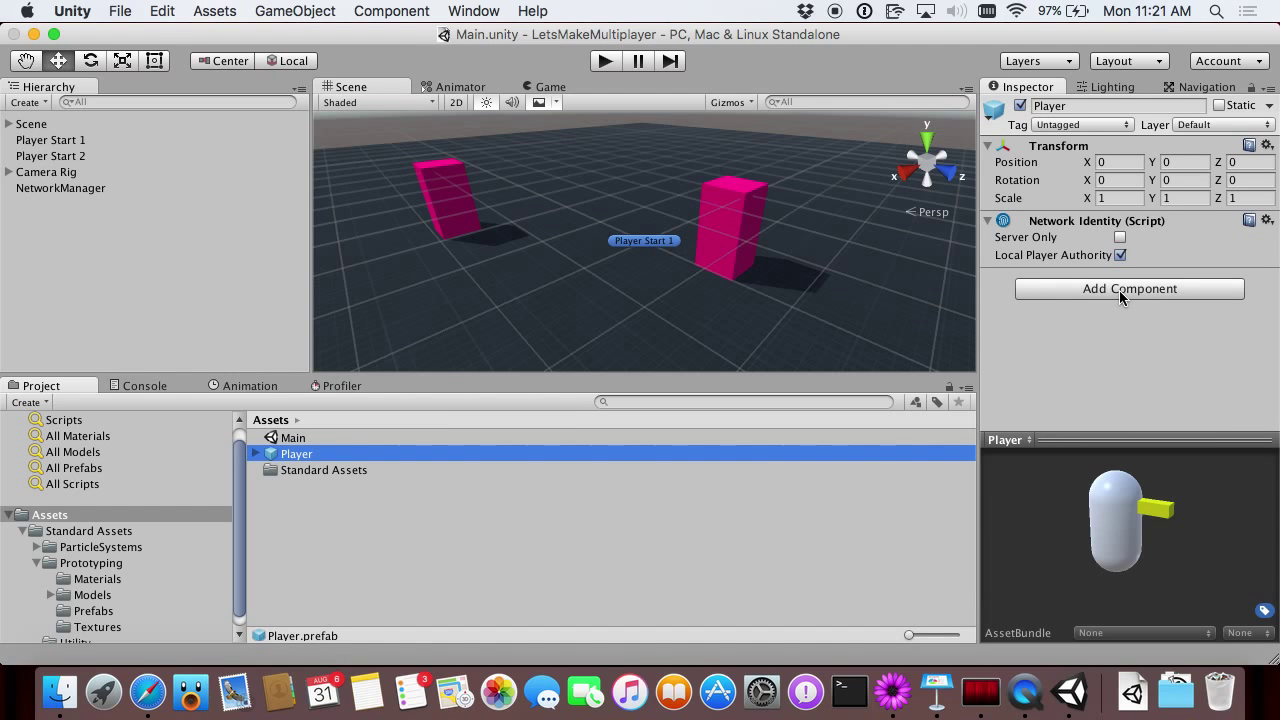
{"action": "left_click", "coordinate": [1119, 289]}
{"action": "type", "text": "Network"}
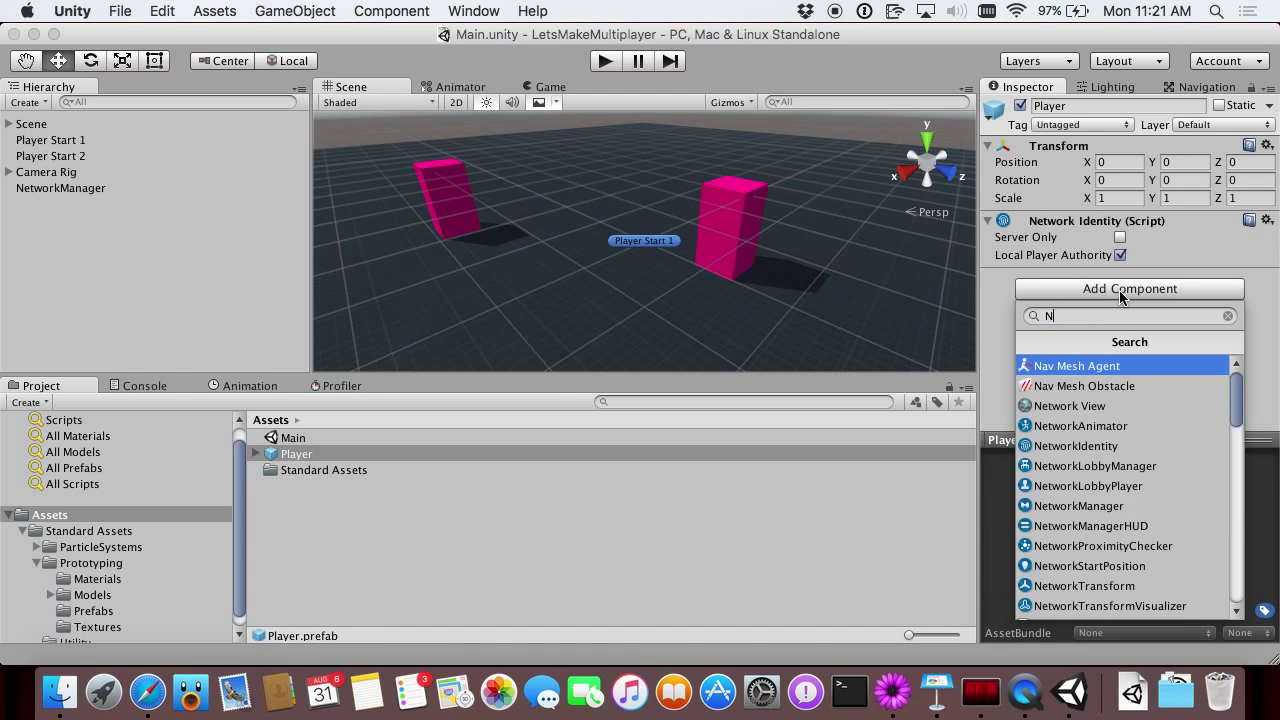
{"action": "left_click", "coordinate": [1112, 546]}
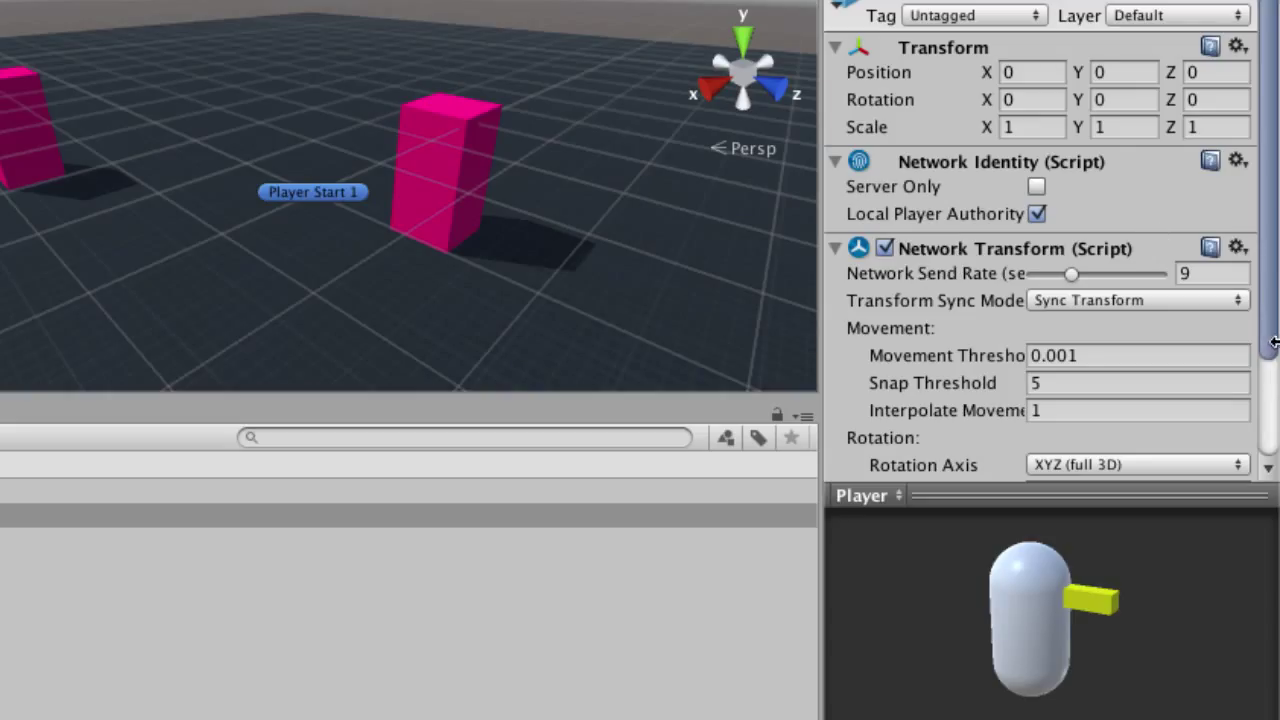
Add a Character Controller component to the Player prefab and review its settings.
{"action": "scroll", "coordinate": [987, 345], "scroll_direction": "down", "scroll_amount": 3}
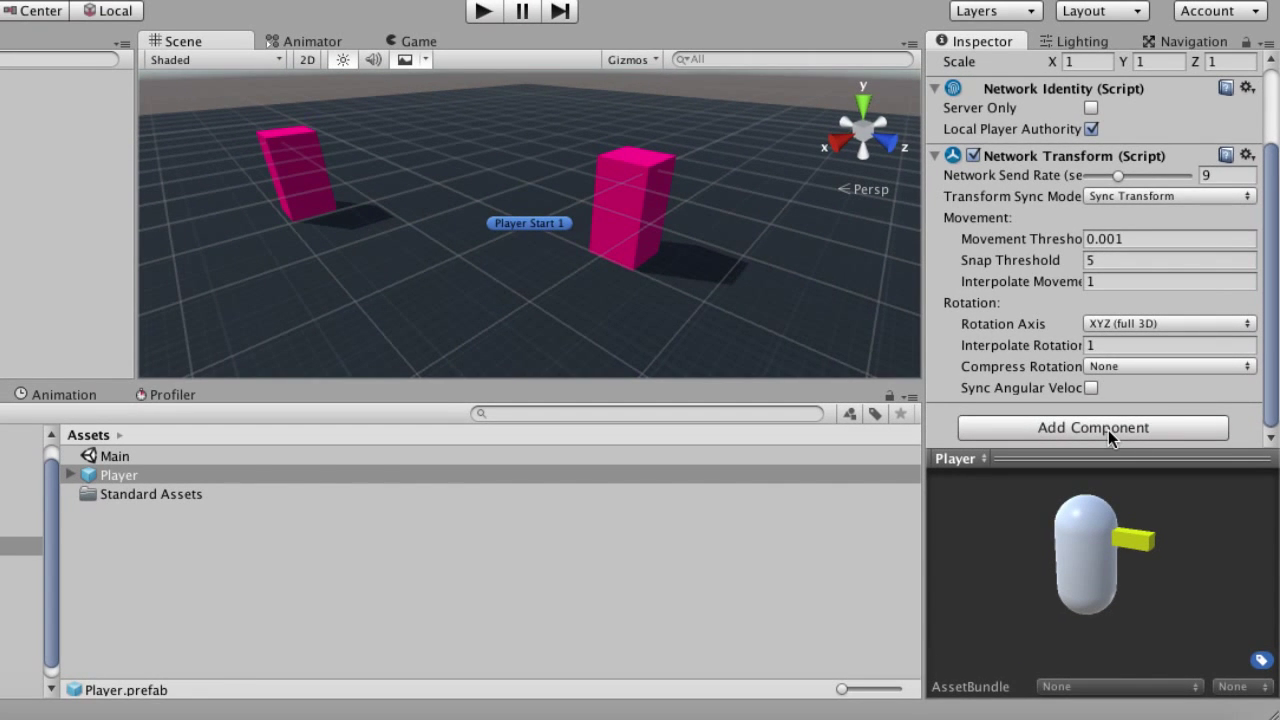
{"action": "left_click", "coordinate": [1108, 430]}
{"action": "type", "text": "Char"}
{"action": "key", "text": "Return"}
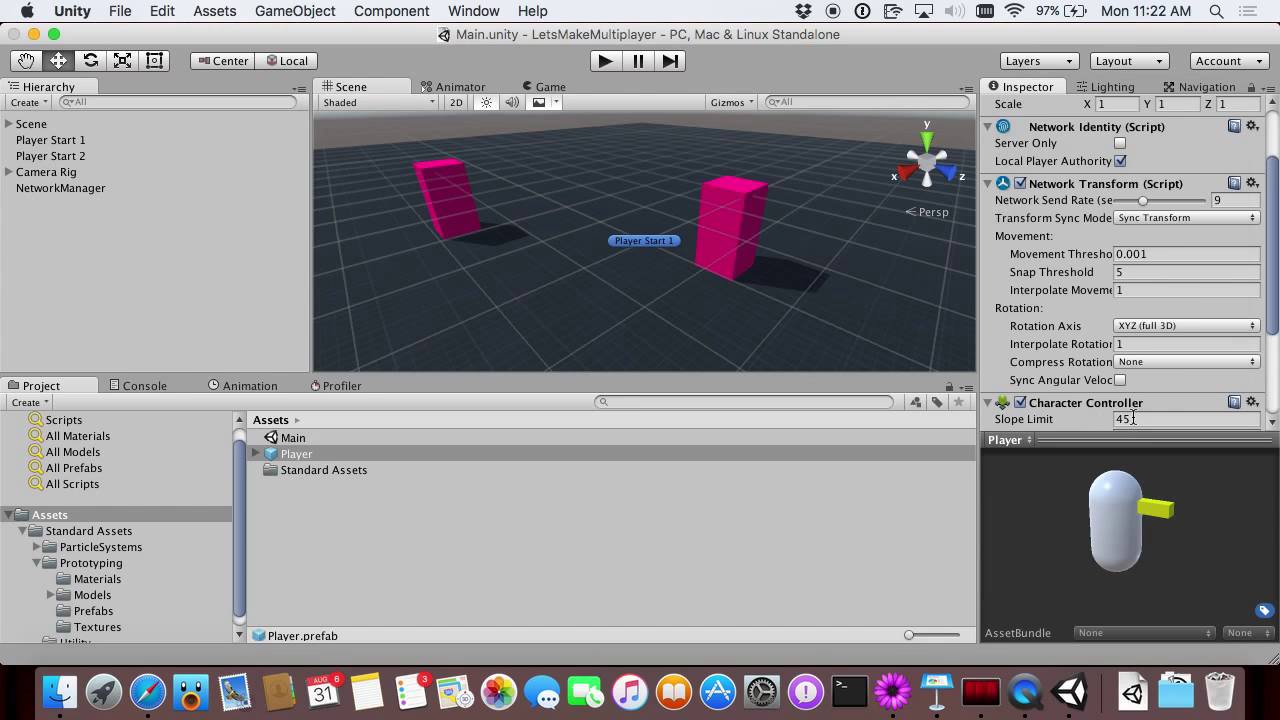
{"action": "scroll", "coordinate": [1178, 371], "scroll_direction": "down", "scroll_amount": 3}
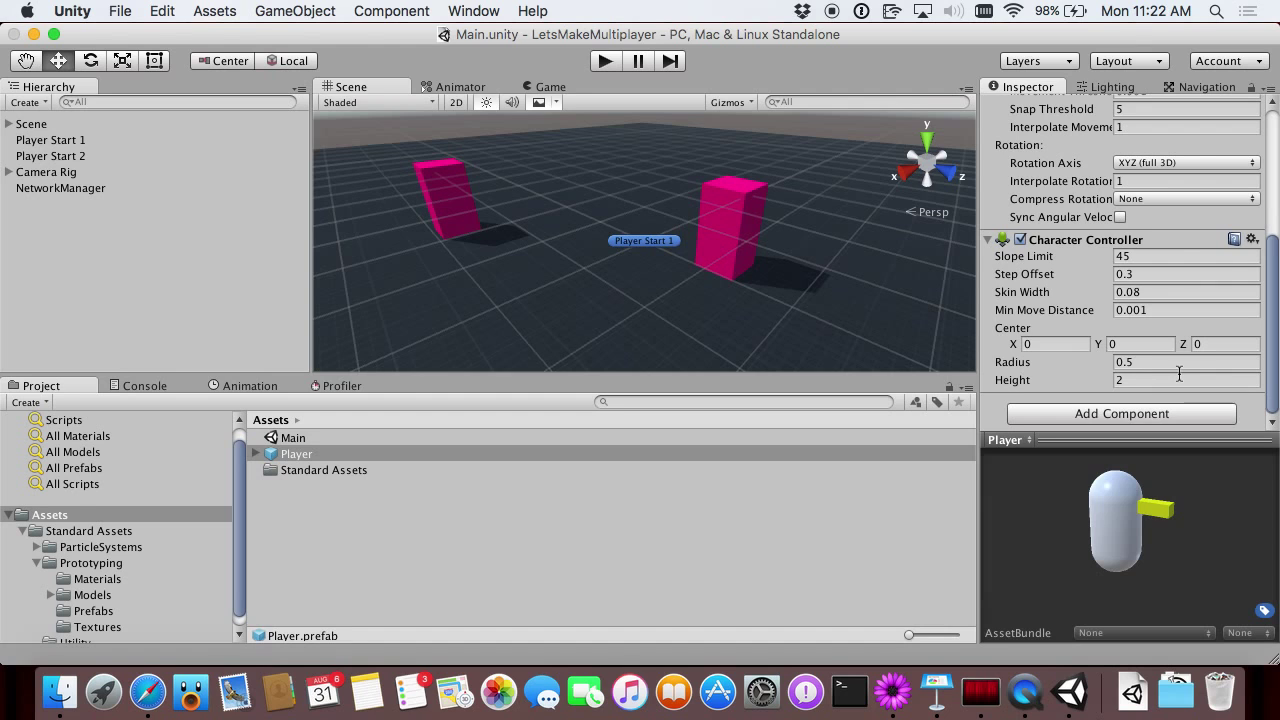
Set the Player prefab's Network Transform sync mode to Sync Character Controller.
{"action": "scroll", "coordinate": [1167, 355], "scroll_direction": "up", "scroll_amount": 1}
{"action": "scroll", "coordinate": [1167, 355], "scroll_direction": "up", "scroll_amount": 5}
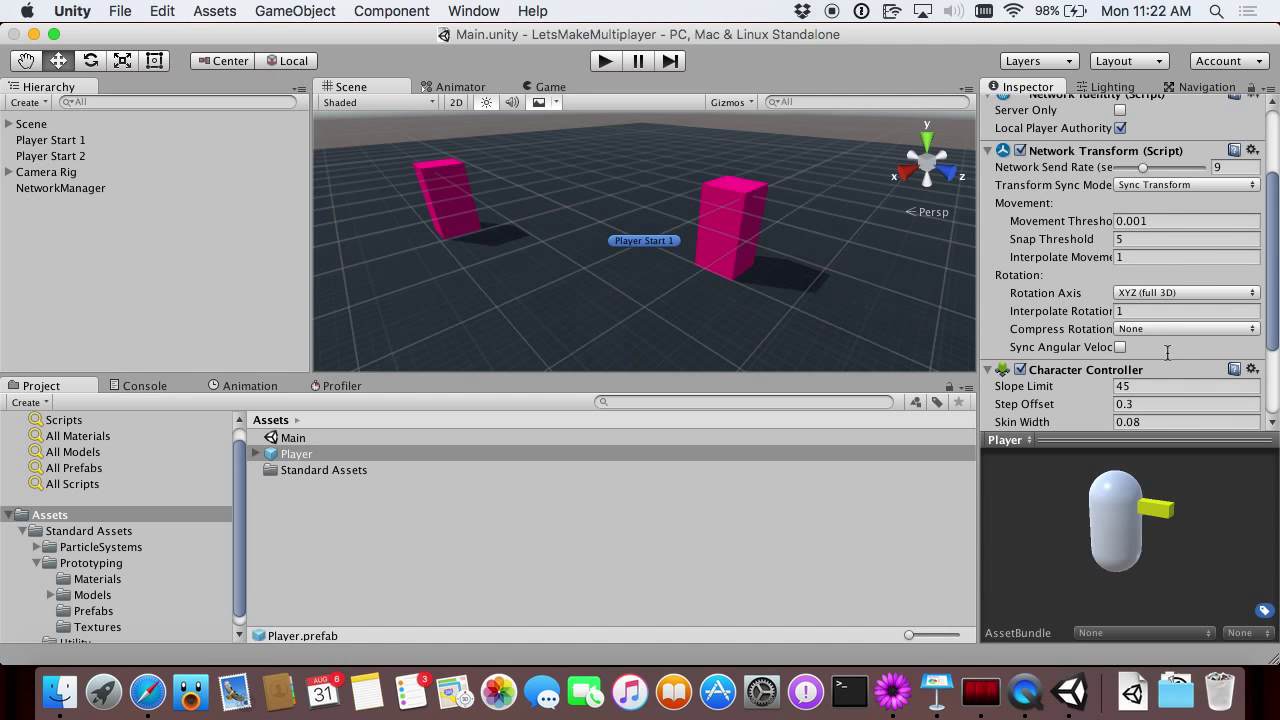
{"action": "left_click", "coordinate": [1160, 186]}
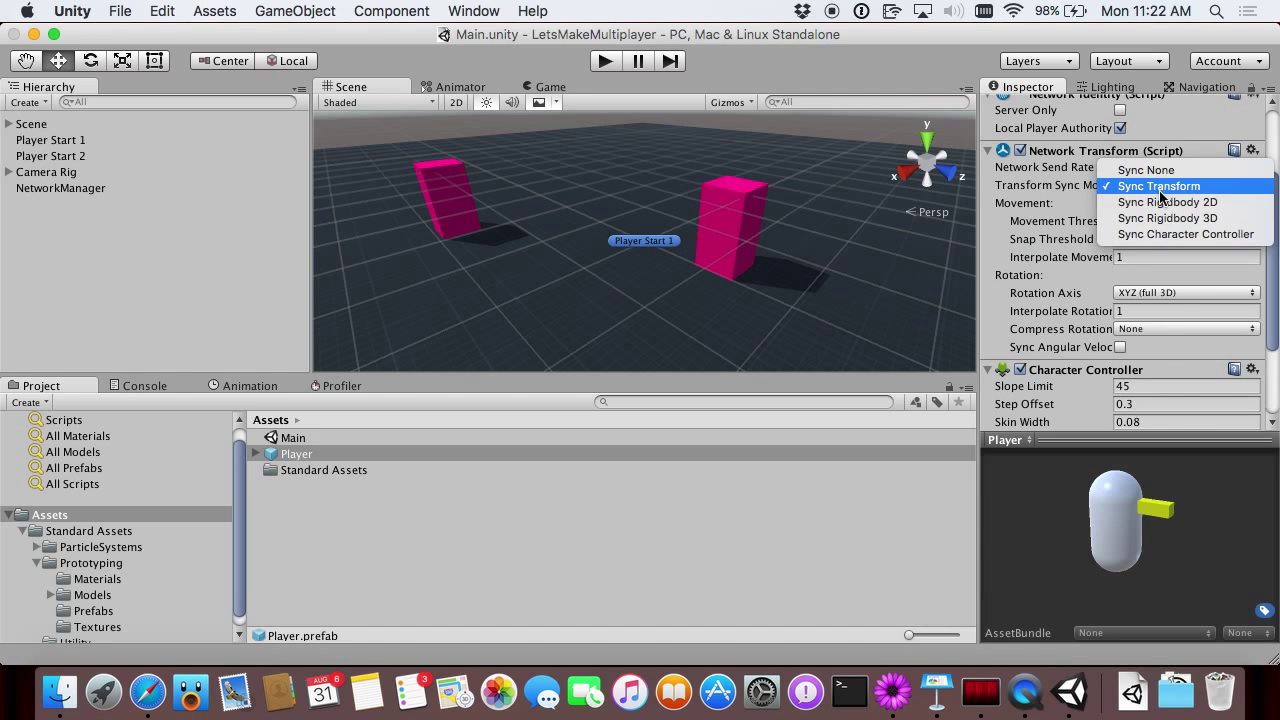
{"action": "left_click", "coordinate": [1160, 234]}
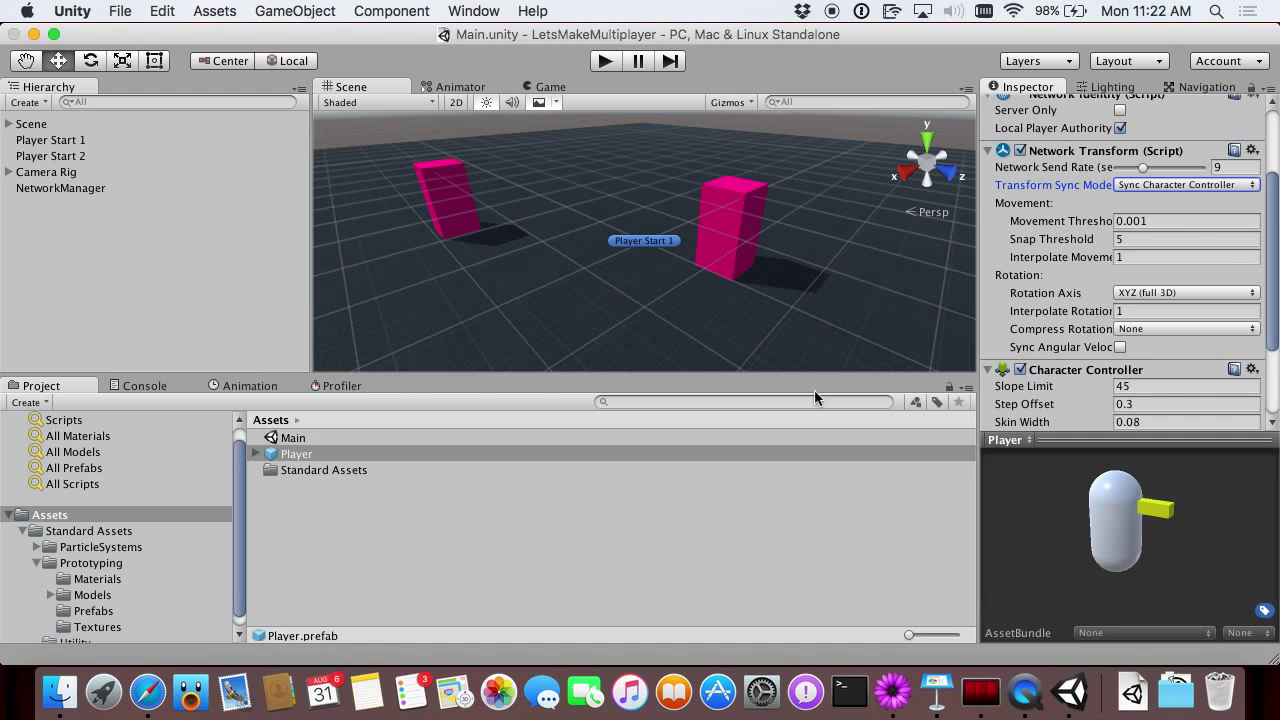
Add a new script component named LerpFollowTarget to the Camera Rig object.
{"action": "left_click", "coordinate": [64, 175]}
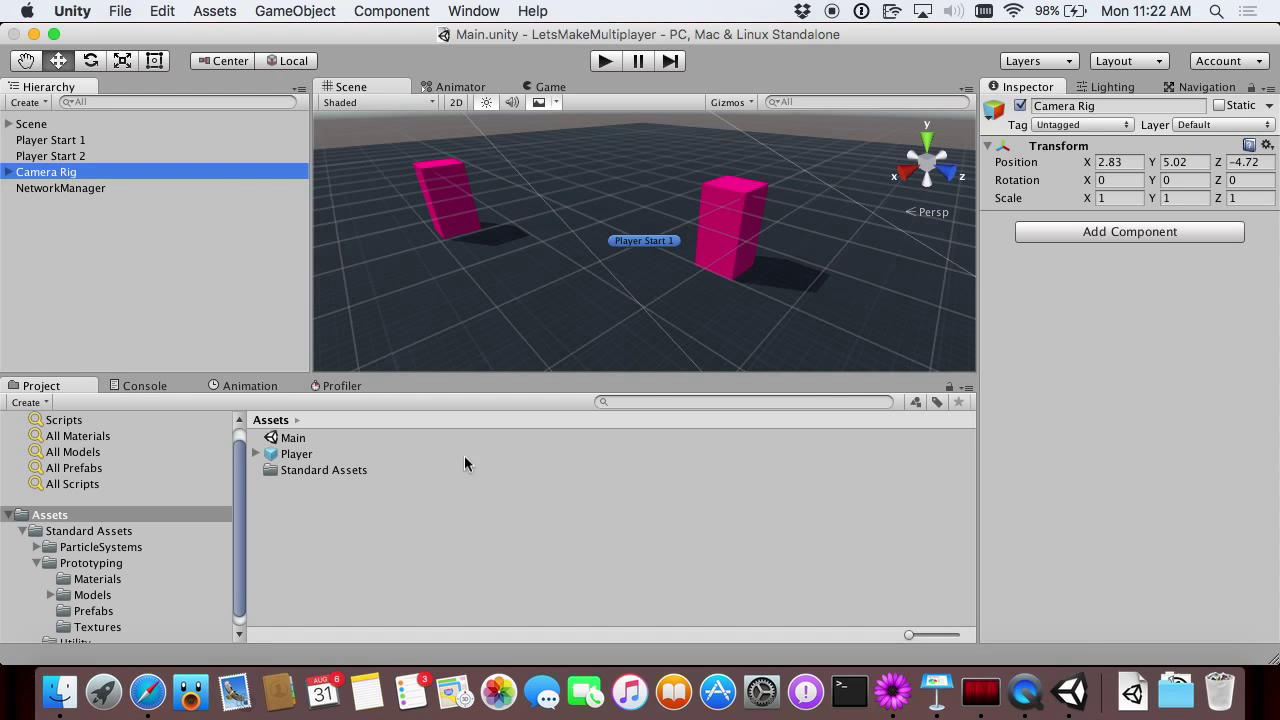
{"action": "left_click", "coordinate": [1230, 234]}
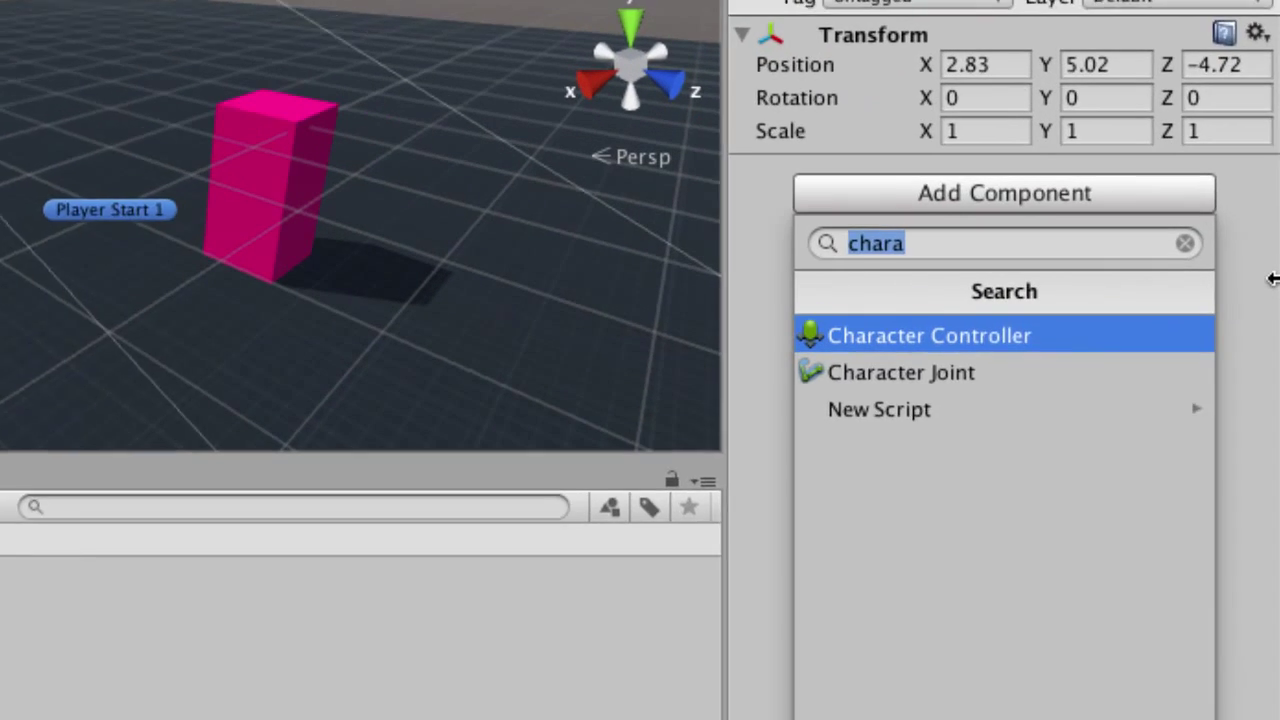
{"action": "type", "text": "LerpFollowTarget"}
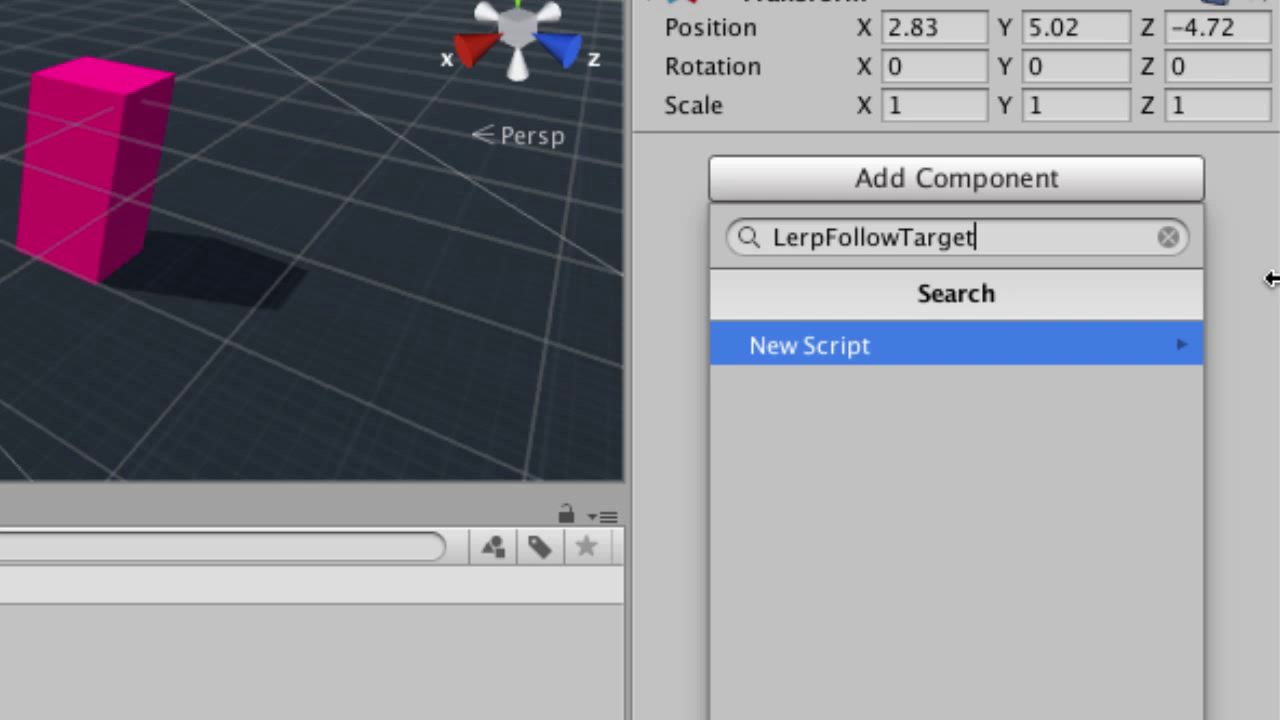
{"action": "key", "text": "Return"}
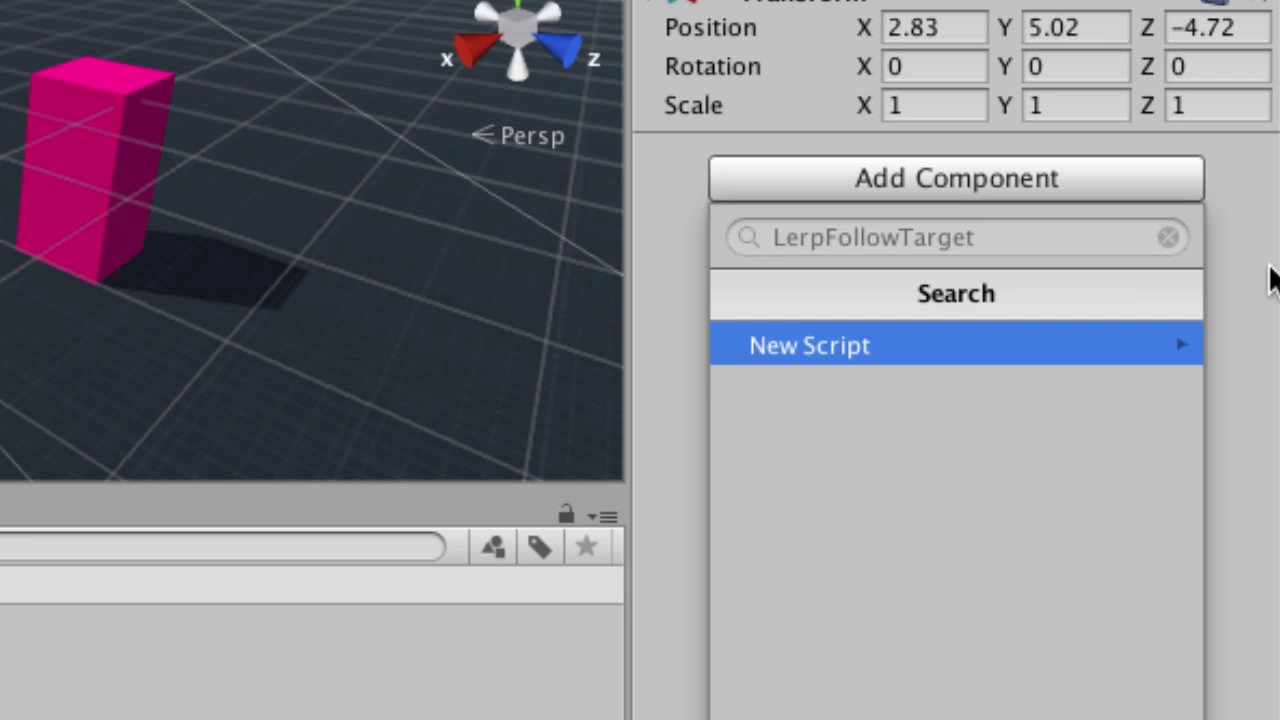
{"action": "key", "text": "Return"}
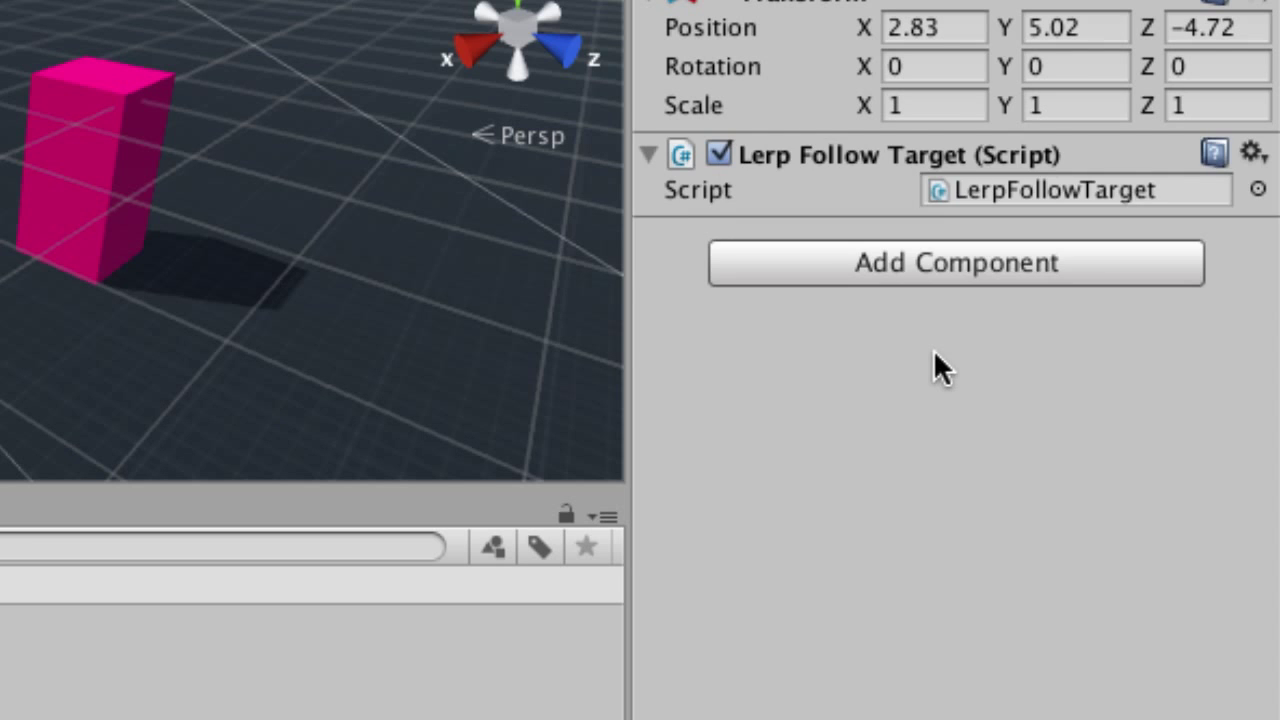
Switch to the code editor, open LerpFollowTarget.cs and delete its default Start and Update methods.
{"action": "key", "text": "ctrl+Right"}
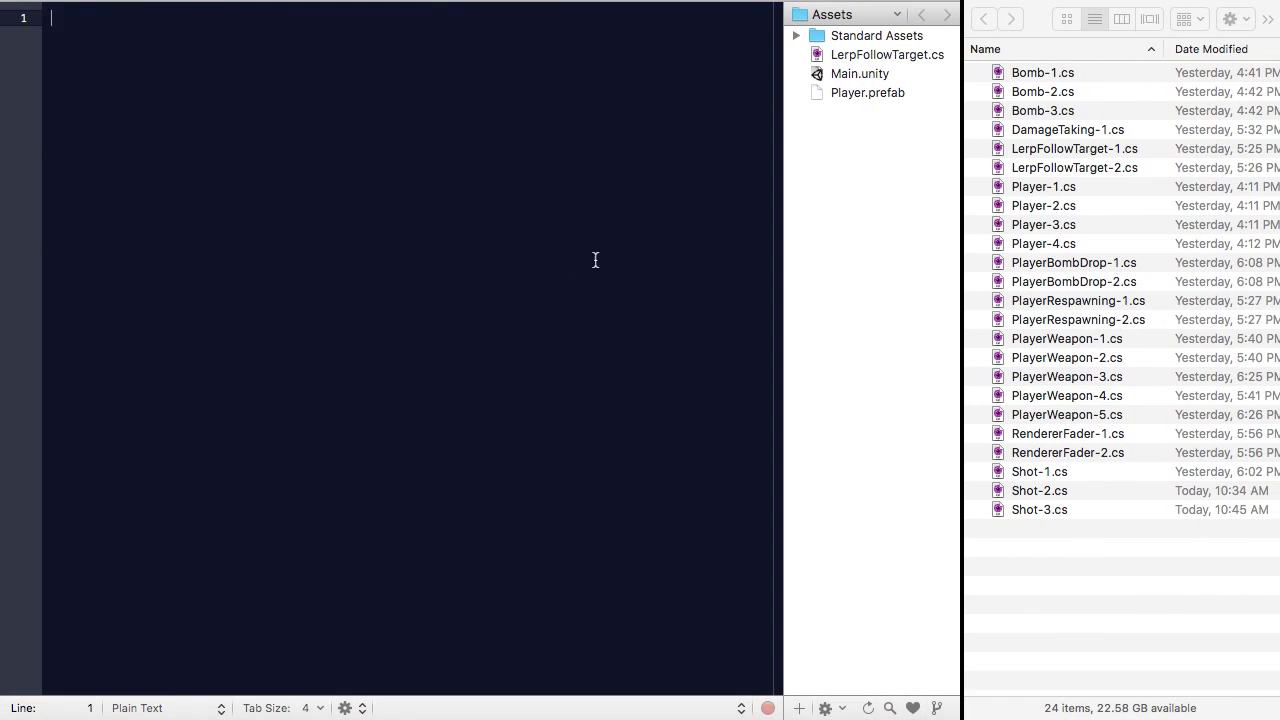
{"action": "left_click", "coordinate": [855, 55]}
{"action": "left_click", "coordinate": [535, 148]}
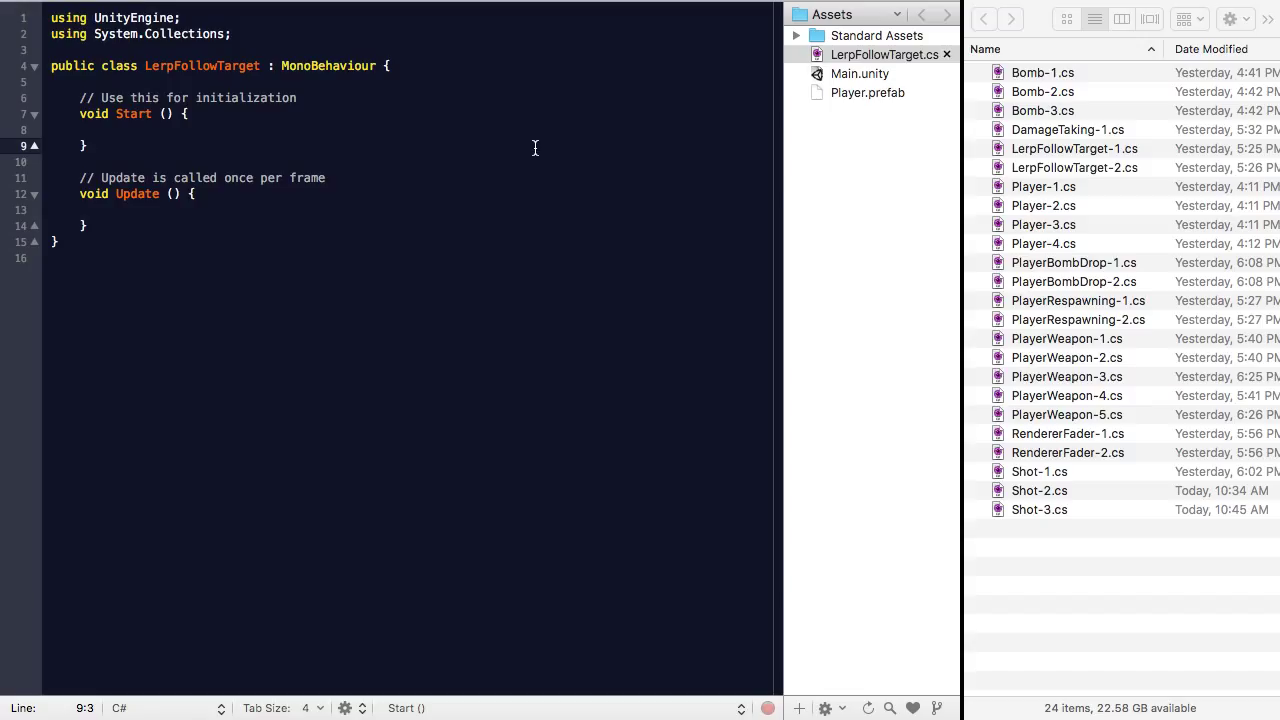
{"action": "left_click", "coordinate": [109, 225]}
{"action": "left_click", "coordinate": [77, 100], "text": "shift"}
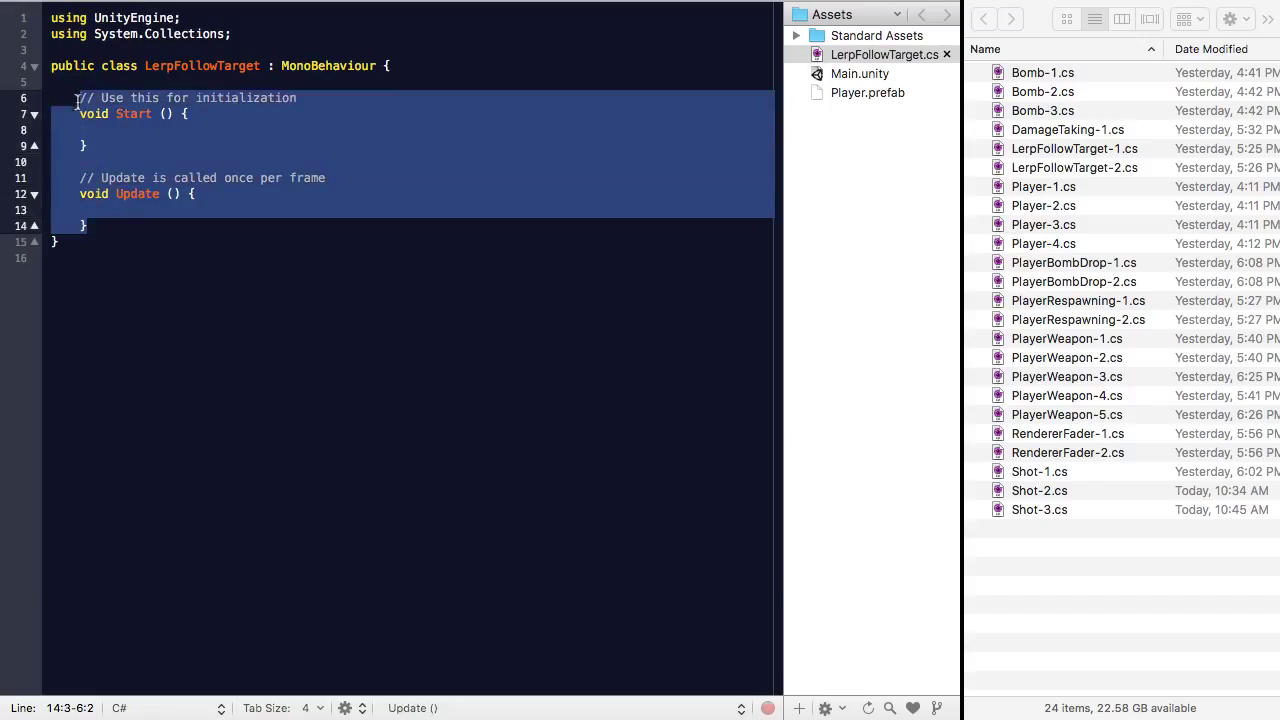
{"action": "key", "text": "BackSpace"}
Insert the LerpFollowTarget-1.cs snippet with the target, offset and speed fields into the class and indent the lines to match.
{"action": "left_click_drag", "start_coordinate": [1110, 155], "coordinate": [190, 160]}
{"action": "left_click", "coordinate": [188, 114]}
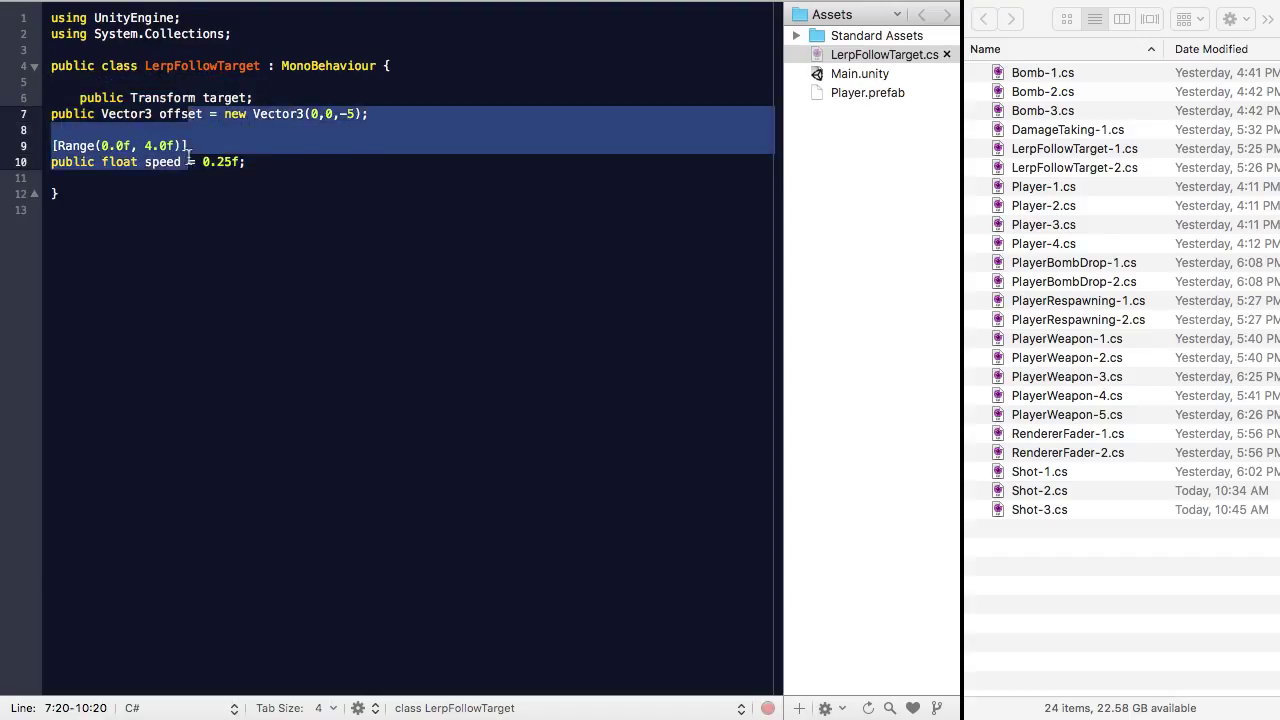
{"action": "key", "text": "Tab"}
{"action": "key", "text": "super+Down"}
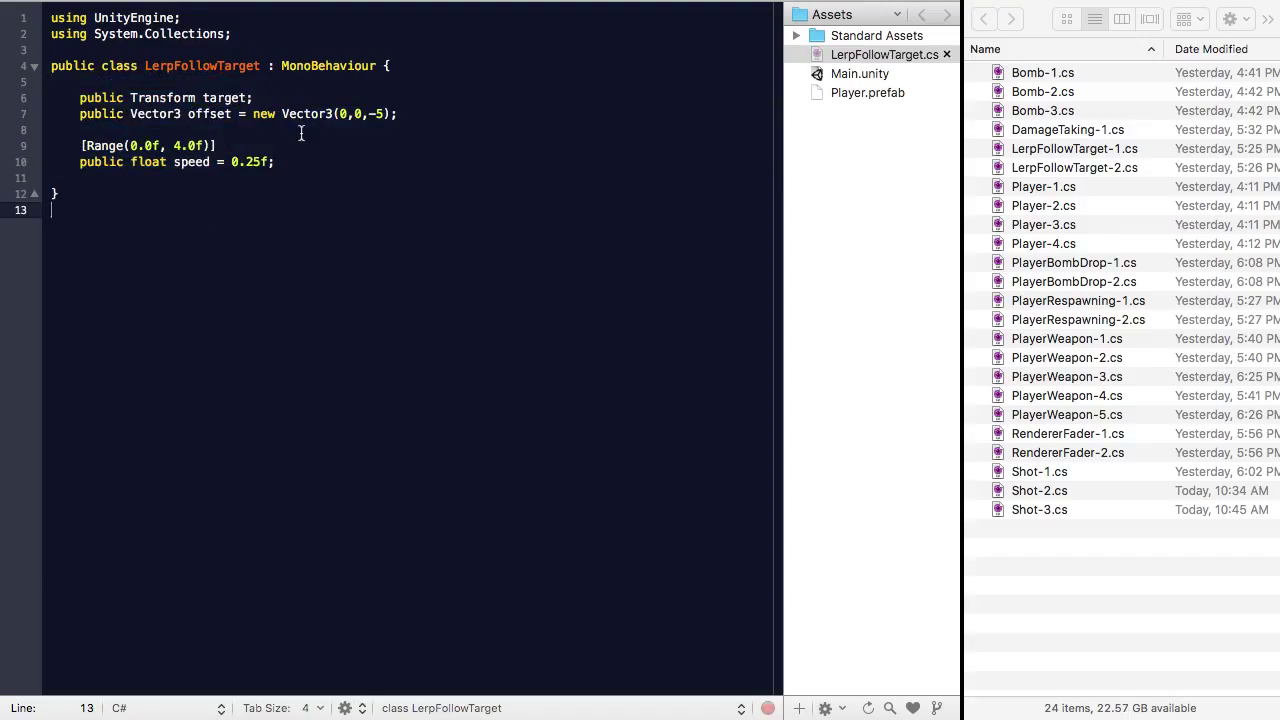
Enlarge the code text to 170% and examine the target, offset and speed declarations.
{"action": "left_click", "coordinate": [174, 100]}
{"action": "key", "text": "super+equal"}
{"action": "key", "text": "super+equal"}
{"action": "key", "text": "super+equal"}
{"action": "key", "text": "super+equal"}
{"action": "key", "text": "super+equal"}
{"action": "key", "text": "super+equal"}
{"action": "key", "text": "super+equal"}
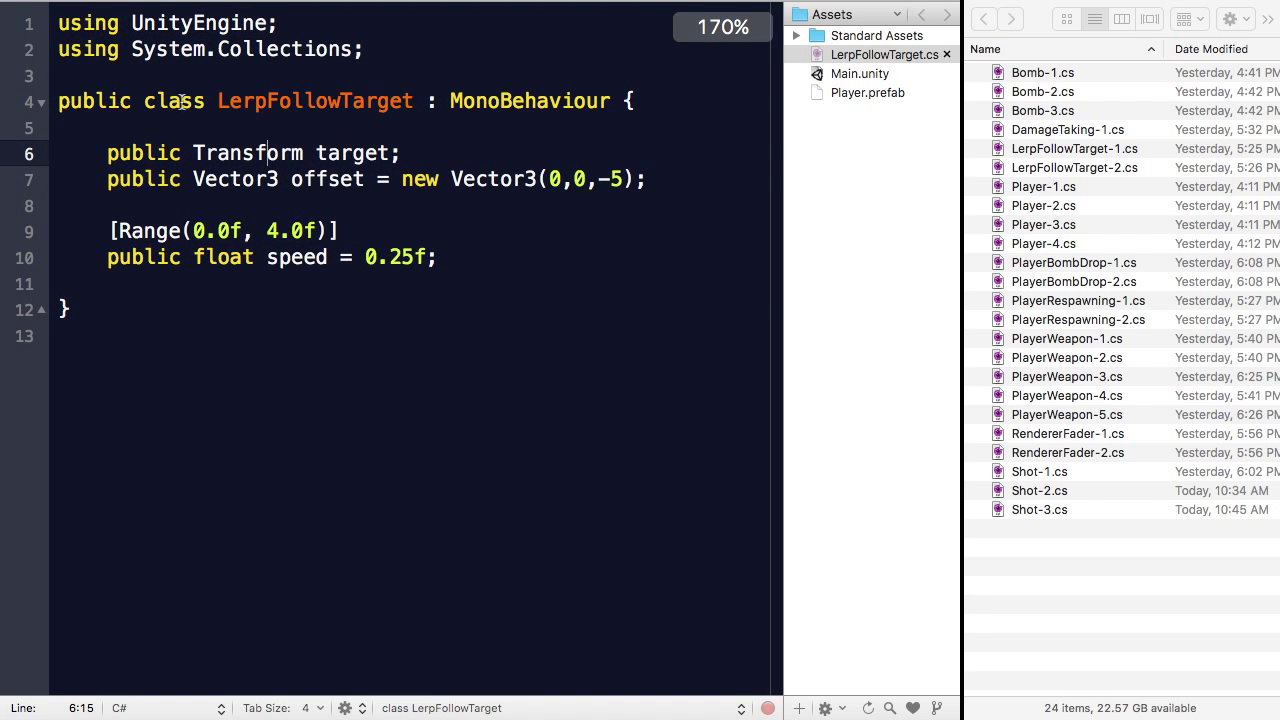
{"action": "left_click", "coordinate": [331, 153]}
{"action": "double_click", "coordinate": [331, 153]}
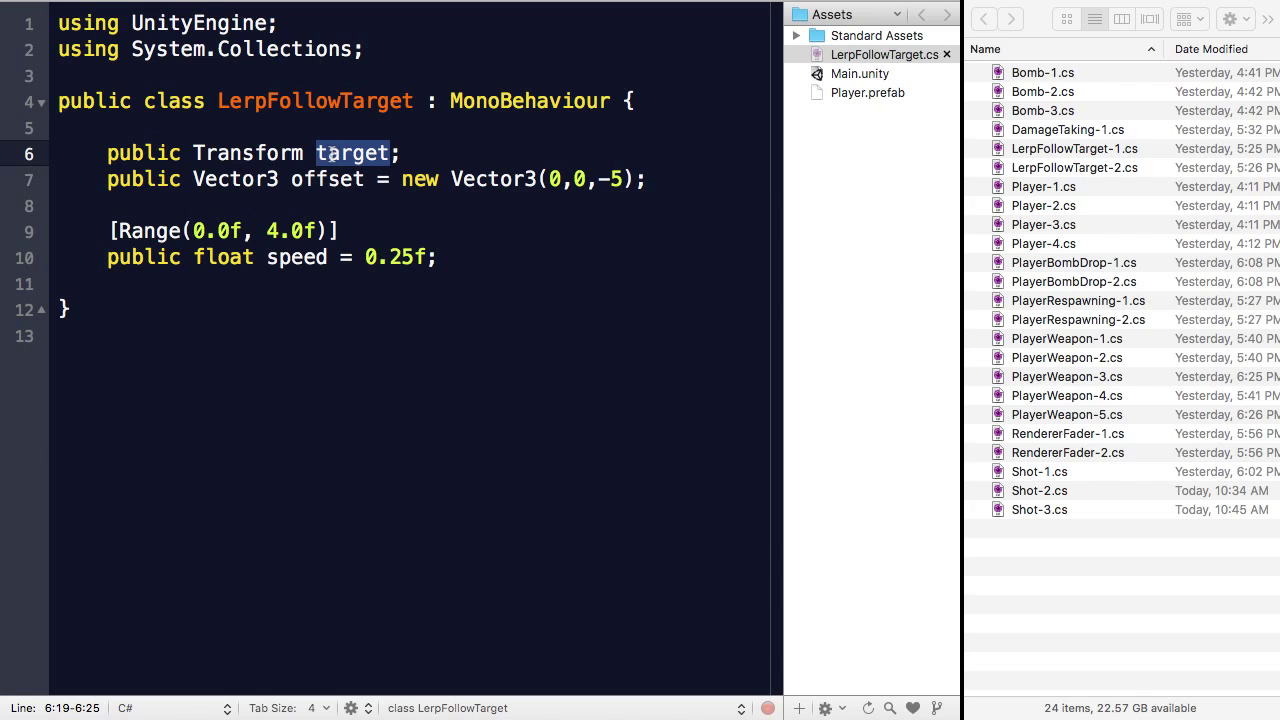
{"action": "triple_click", "coordinate": [528, 180]}
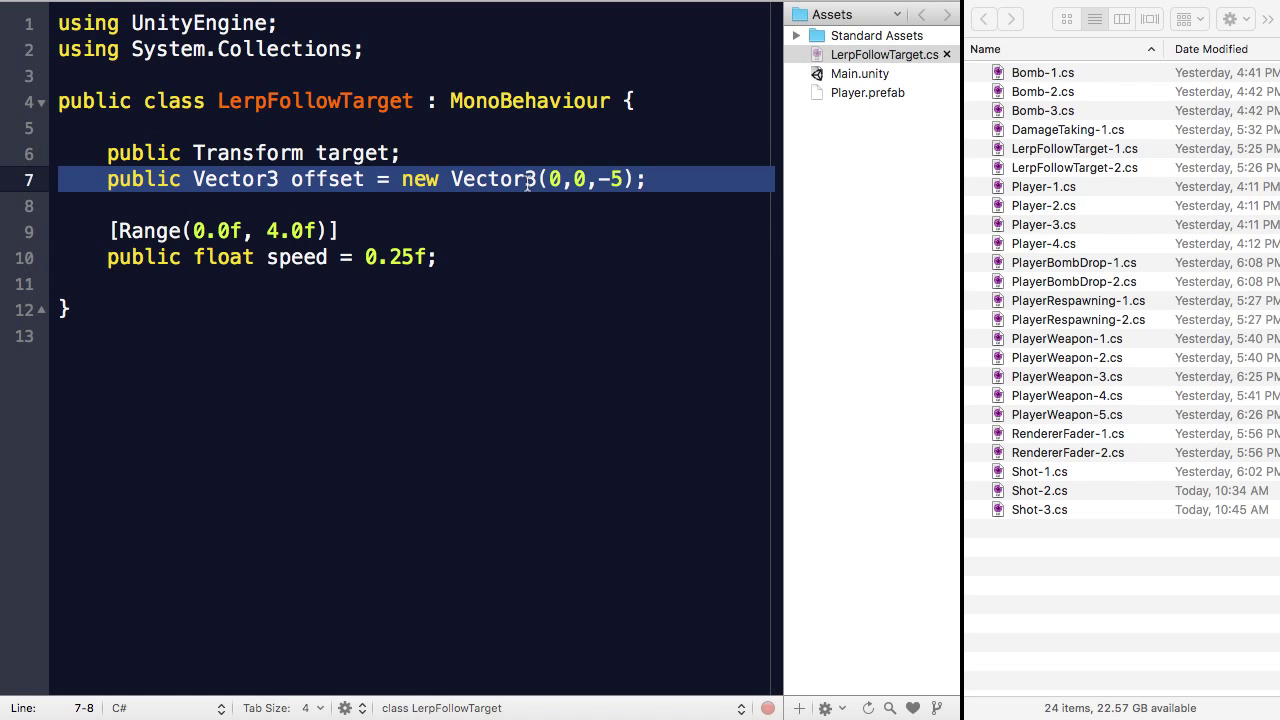
{"action": "left_click_drag", "start_coordinate": [440, 258], "coordinate": [71, 231]}
{"action": "left_click", "coordinate": [71, 231]}
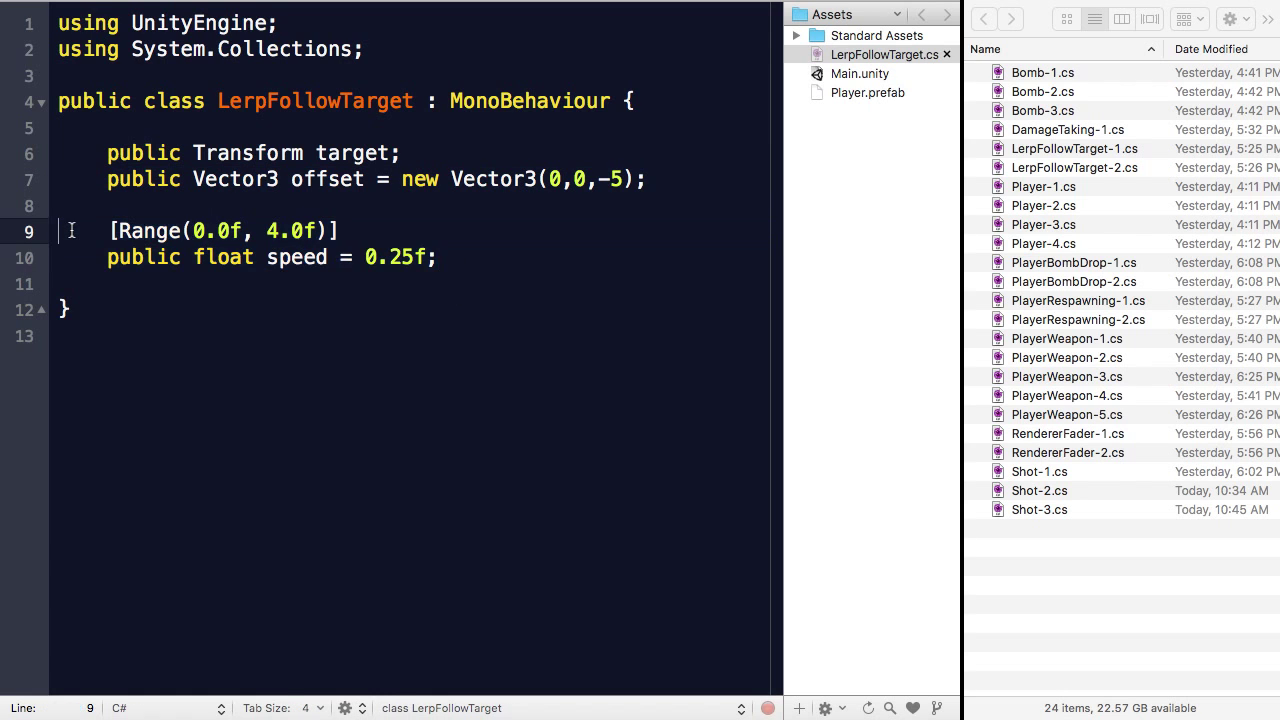
{"action": "left_click", "coordinate": [431, 198]}
Insert the LateUpdate method from LerpFollowTarget-2.cs below the speed field, indent it one level and review its code.
{"action": "left_click", "coordinate": [348, 287]}
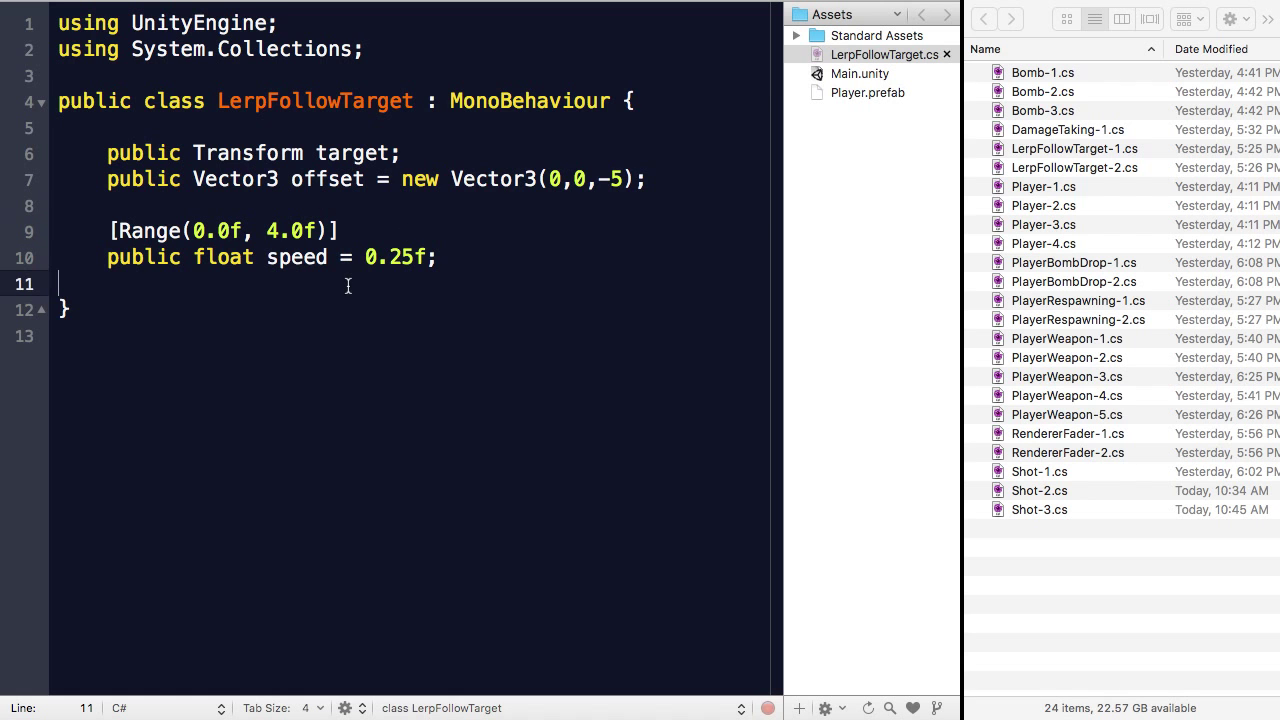
{"action": "key", "text": "Return"}
{"action": "key", "text": "Return"}
{"action": "left_click_drag", "start_coordinate": [1112, 169], "coordinate": [297, 331]}
{"action": "left_click", "coordinate": [220, 192]}
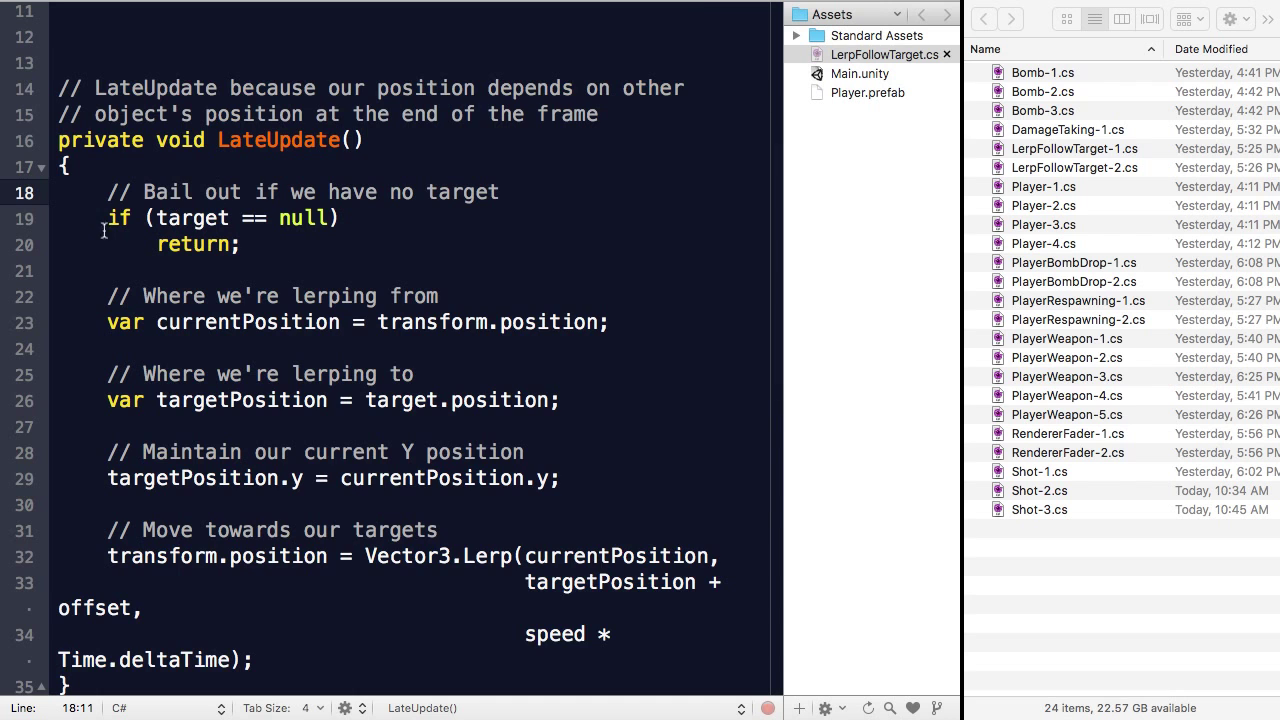
{"action": "left_click", "coordinate": [63, 90]}
{"action": "scroll", "coordinate": [64, 92], "scroll_direction": "down", "scroll_amount": 4}
{"action": "left_click", "coordinate": [108, 519], "text": "shift"}
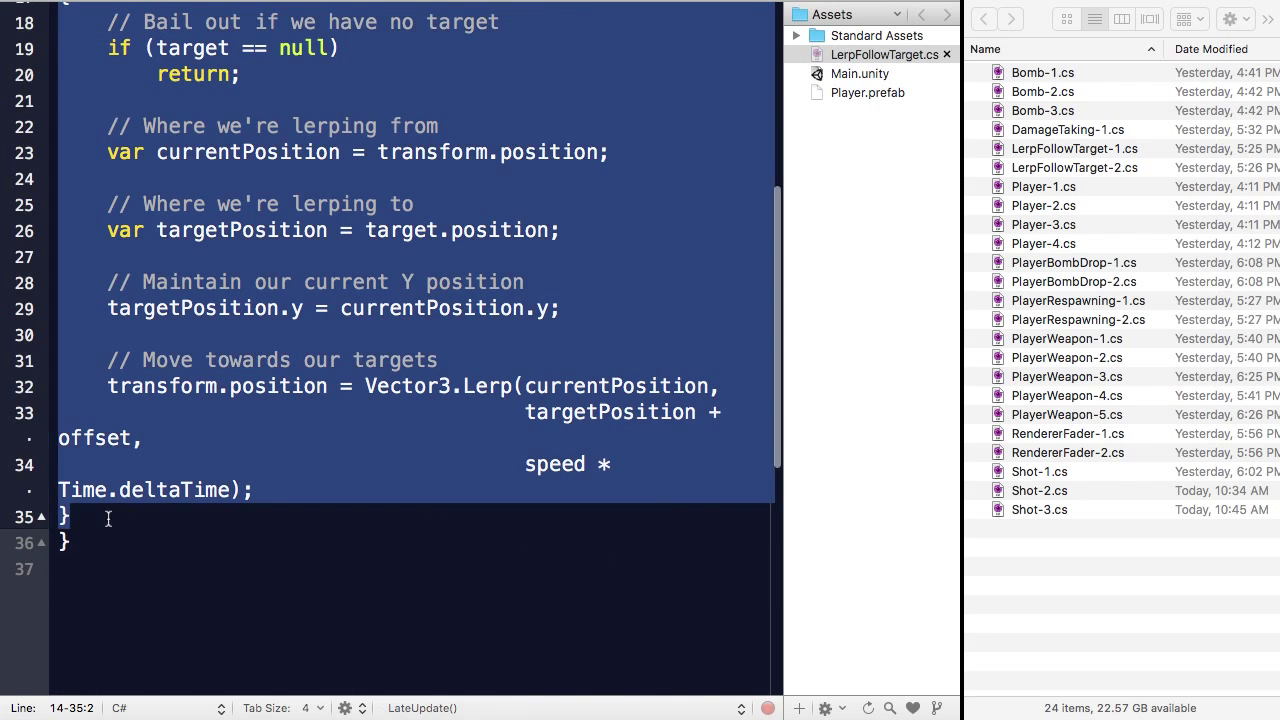
{"action": "key", "text": "Tab"}
{"action": "scroll", "coordinate": [350, 430], "scroll_direction": "up", "scroll_amount": 5}
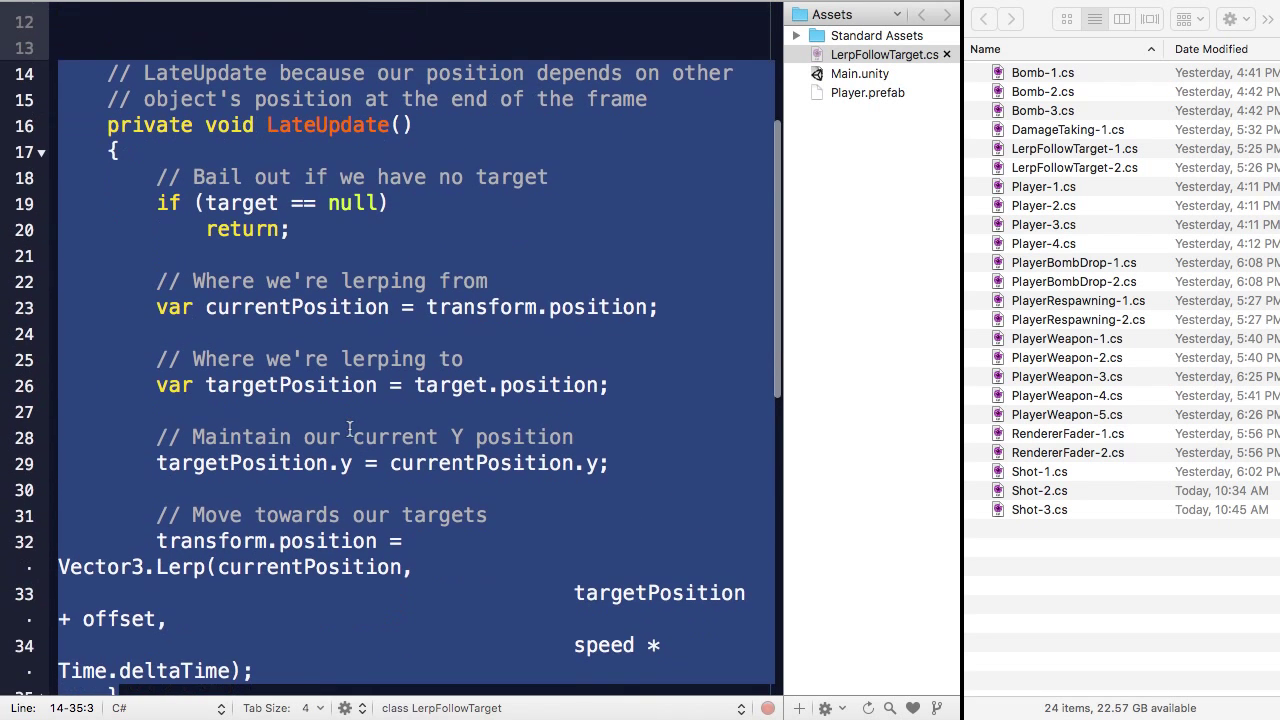
{"action": "left_click", "coordinate": [350, 432]}
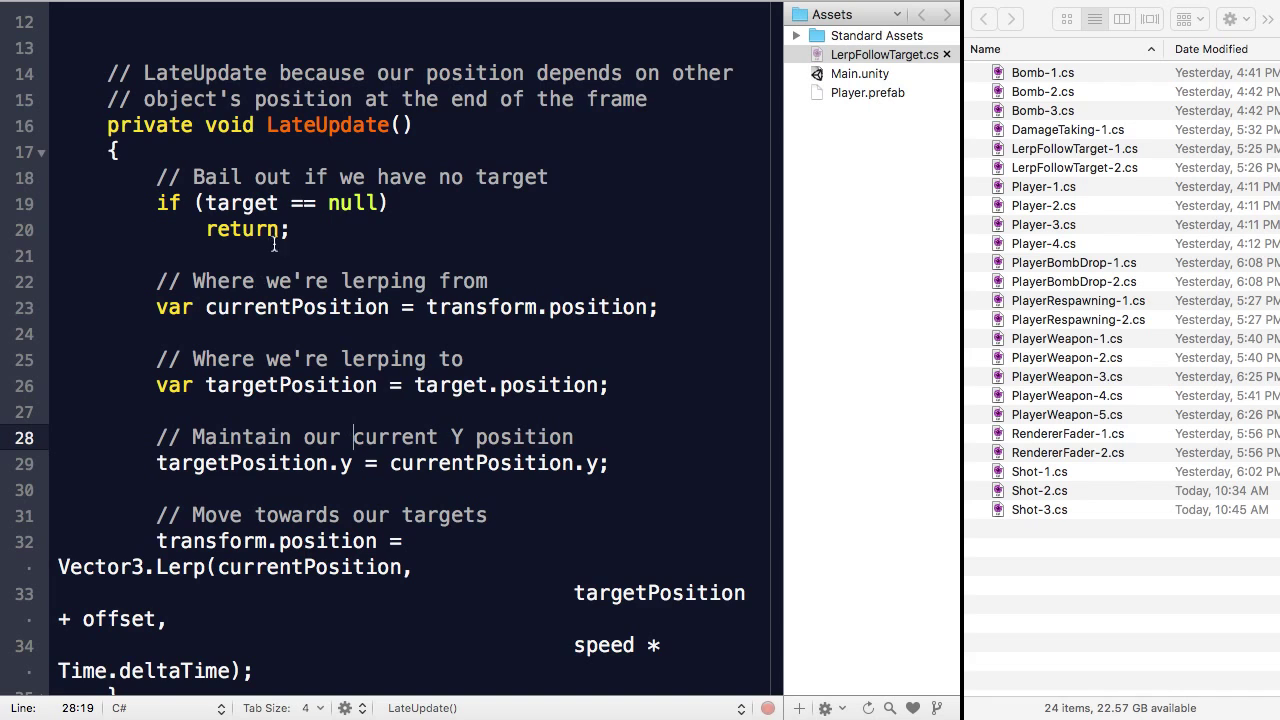
{"action": "left_click", "coordinate": [303, 375]}
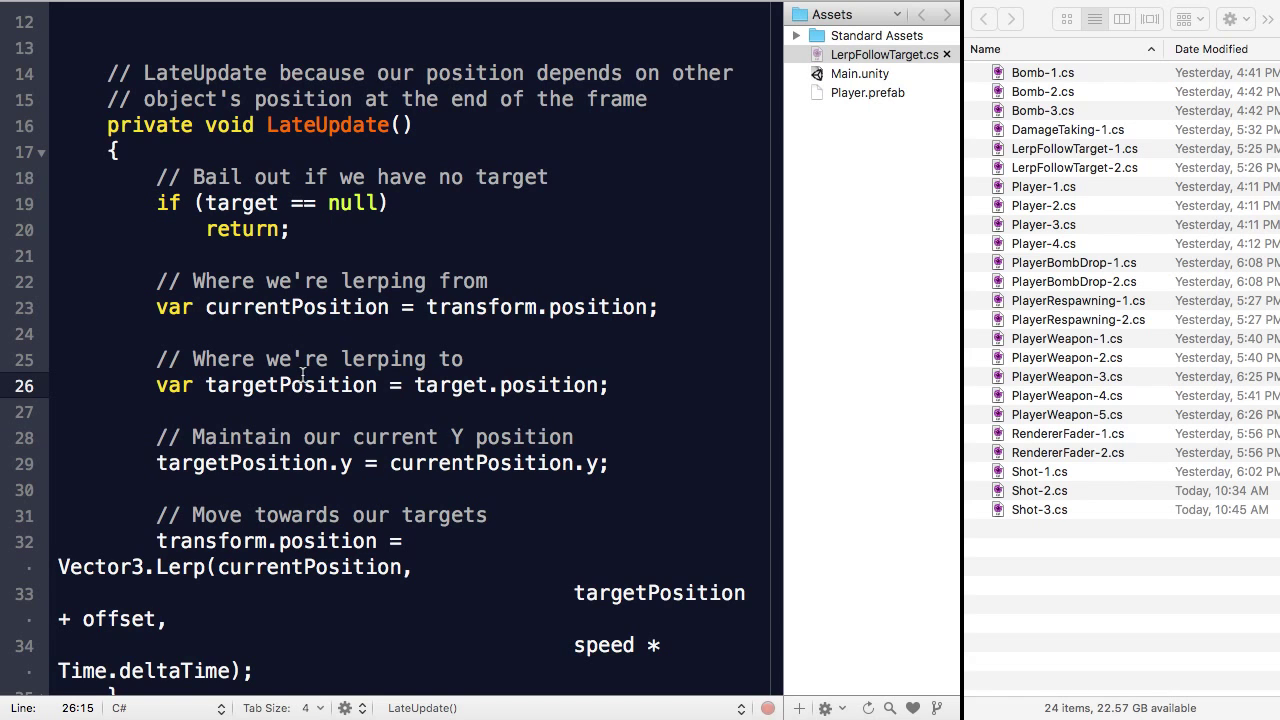
{"action": "left_click", "coordinate": [231, 253]}
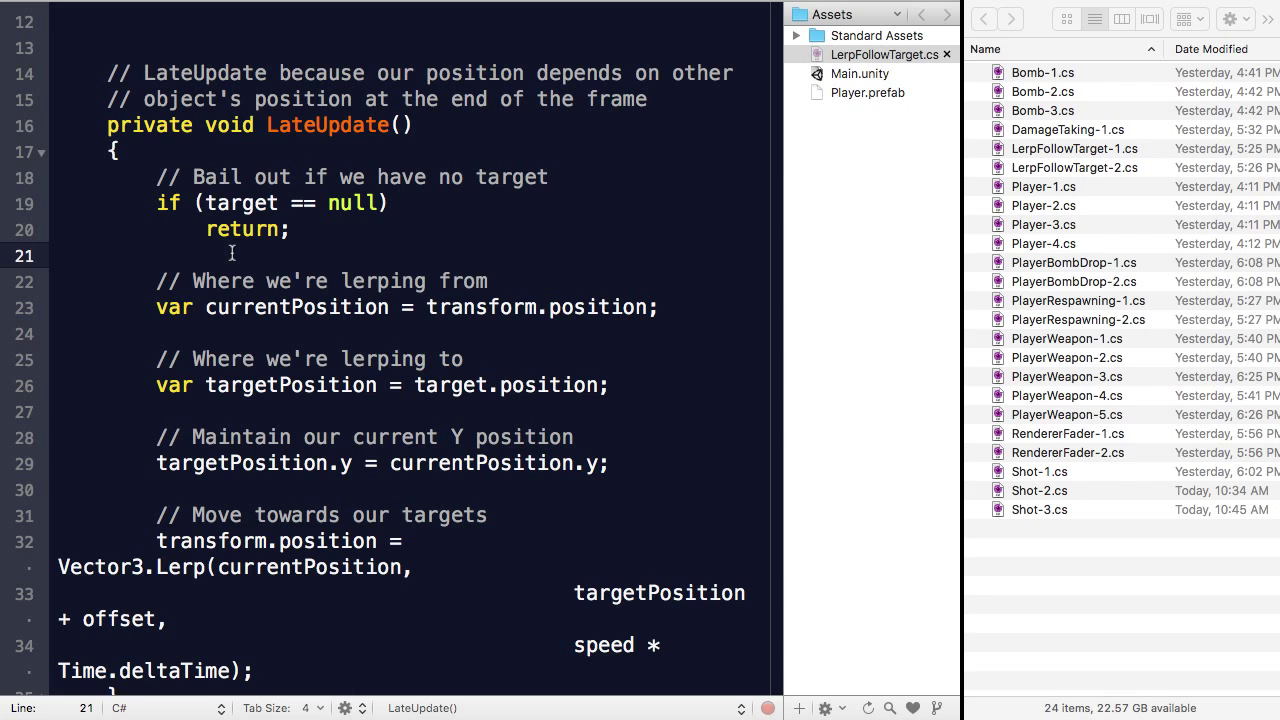
Switch back to Unity and set the Camera Rig's Lerp Follow Target speed to 4.
{"action": "key", "text": "super+Tab"}
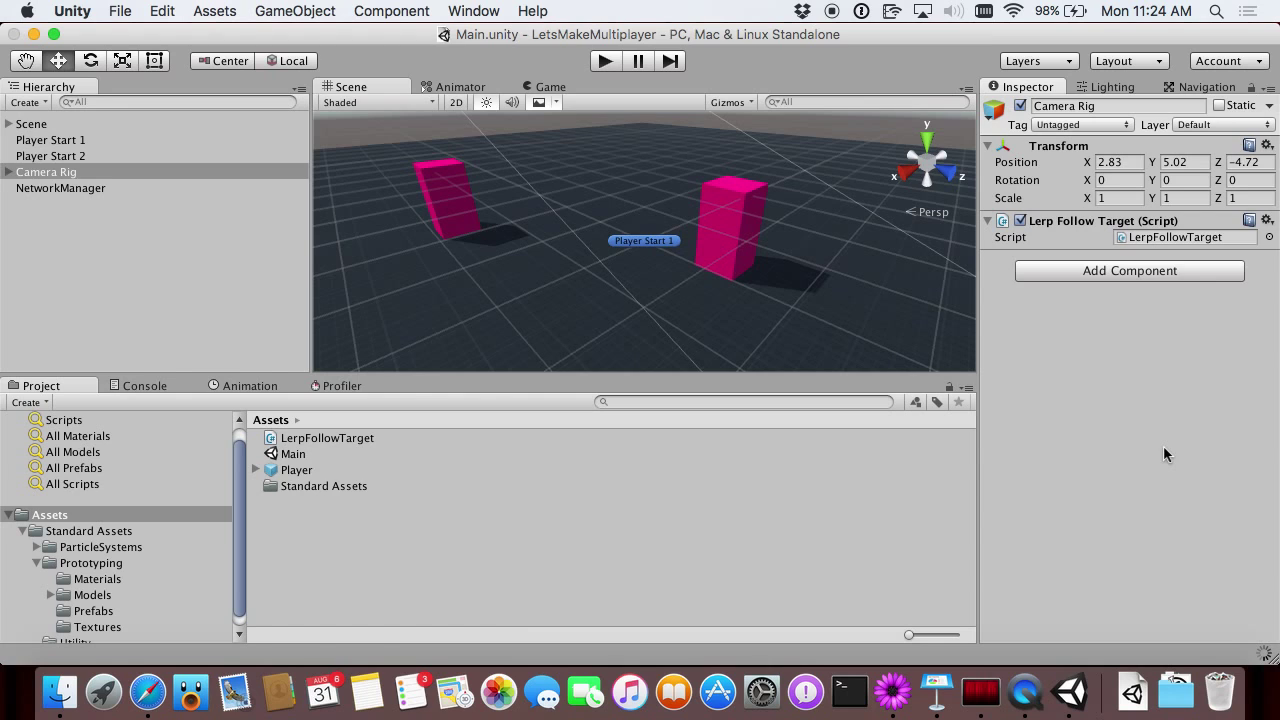
{"action": "left_click", "coordinate": [1232, 308]}
{"action": "type", "text": "4"}
{"action": "left_click", "coordinate": [1208, 390]}
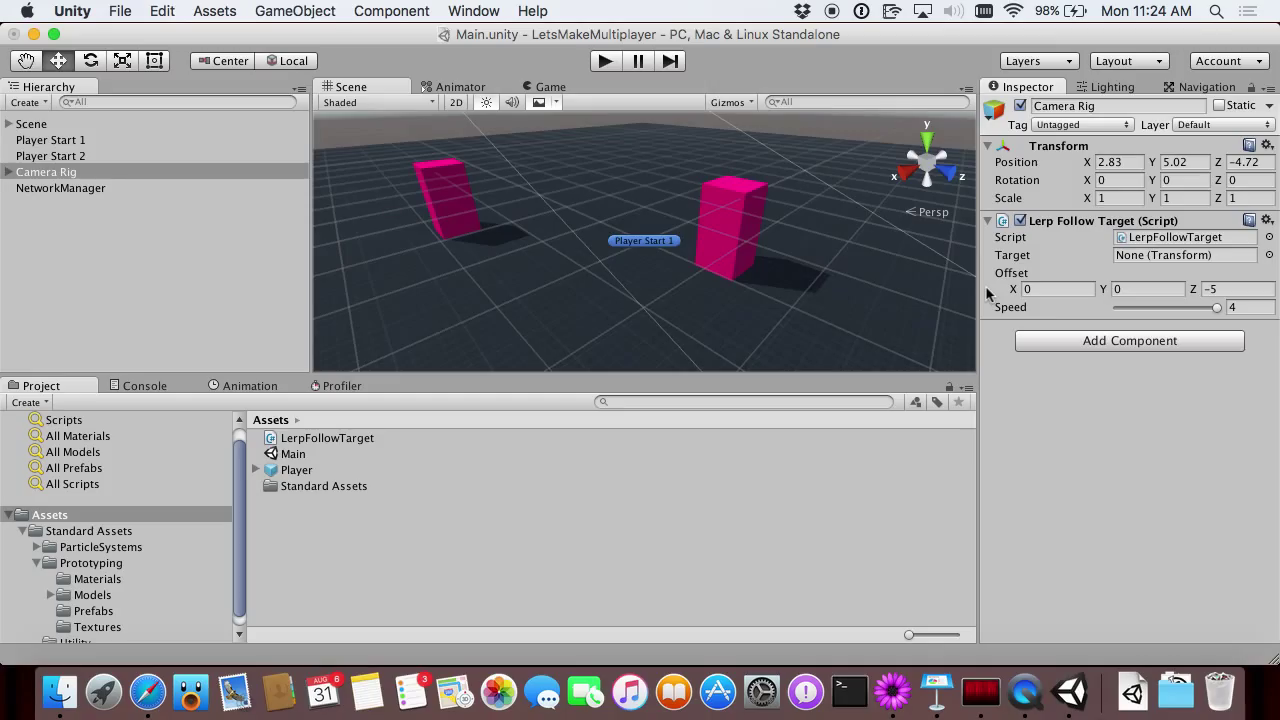
Add a new script component named Player to the Player prefab.
{"action": "left_click", "coordinate": [314, 471]}
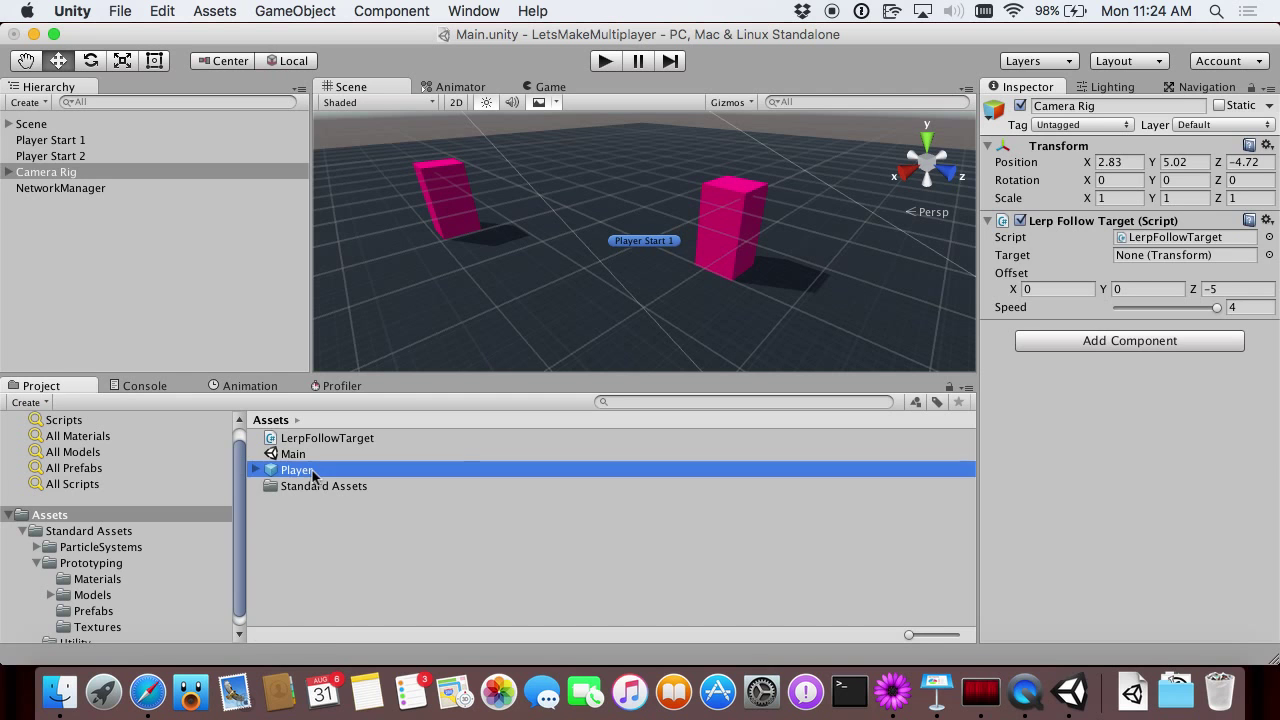
{"action": "scroll", "coordinate": [1080, 176], "scroll_direction": "down", "scroll_amount": 5}
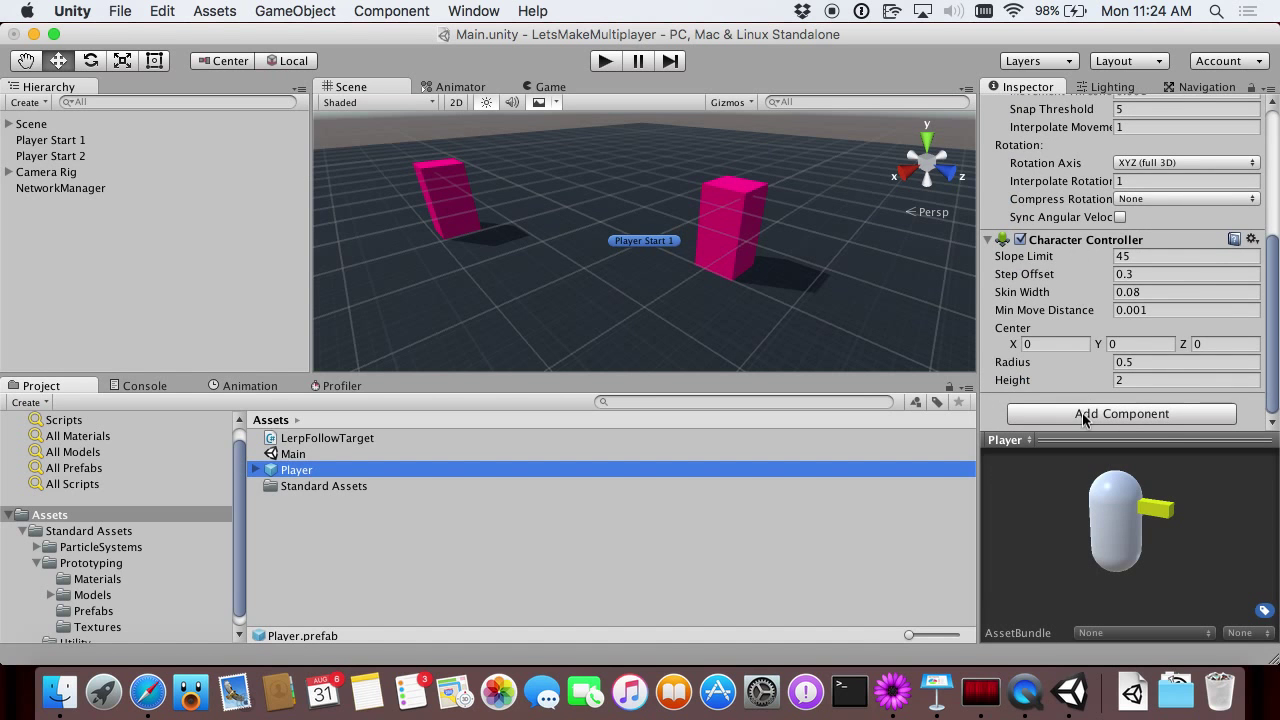
{"action": "left_click", "coordinate": [1088, 413]}
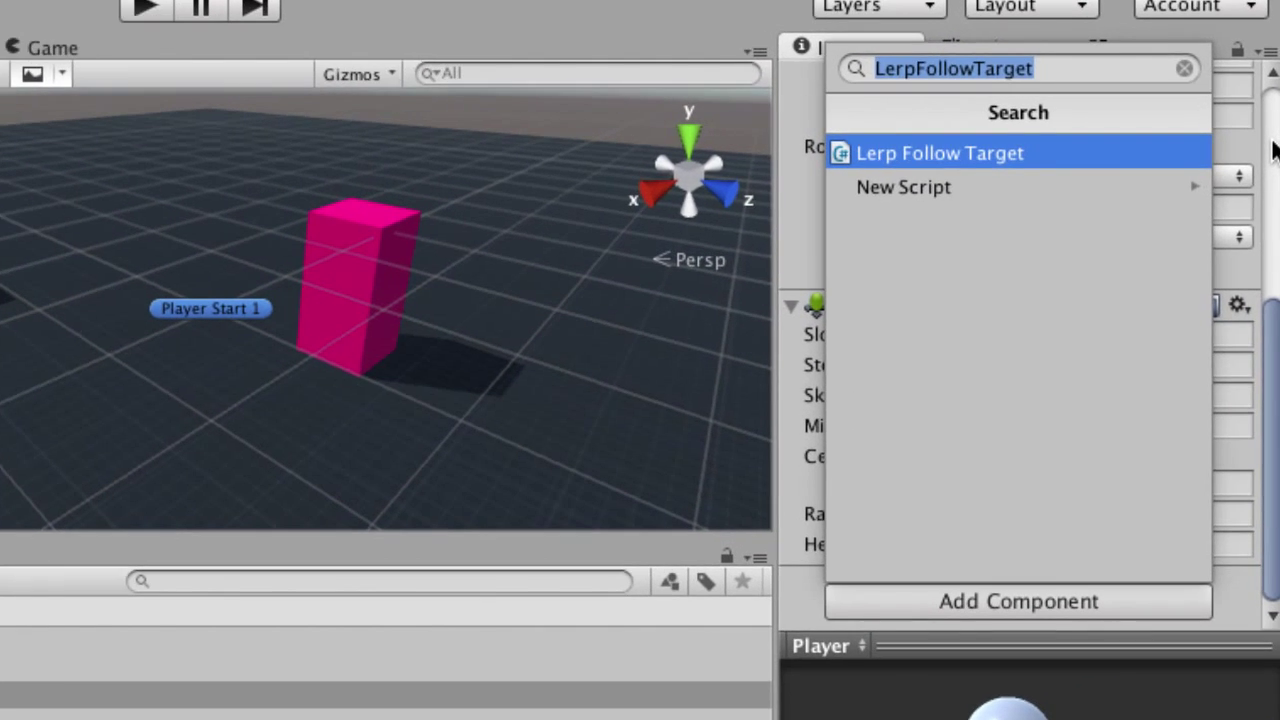
{"action": "type", "text": "Player"}
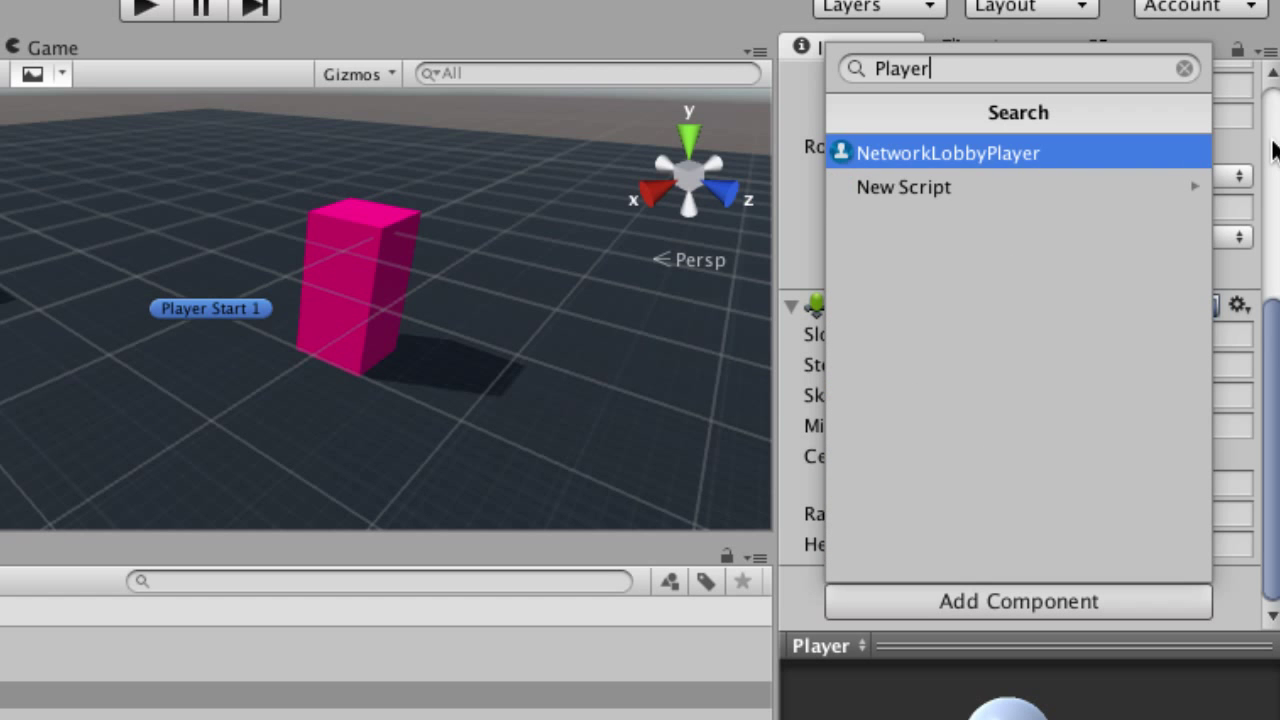
{"action": "key", "text": "Down"}
{"action": "key", "text": "Return"}
{"action": "key", "text": "Return"}
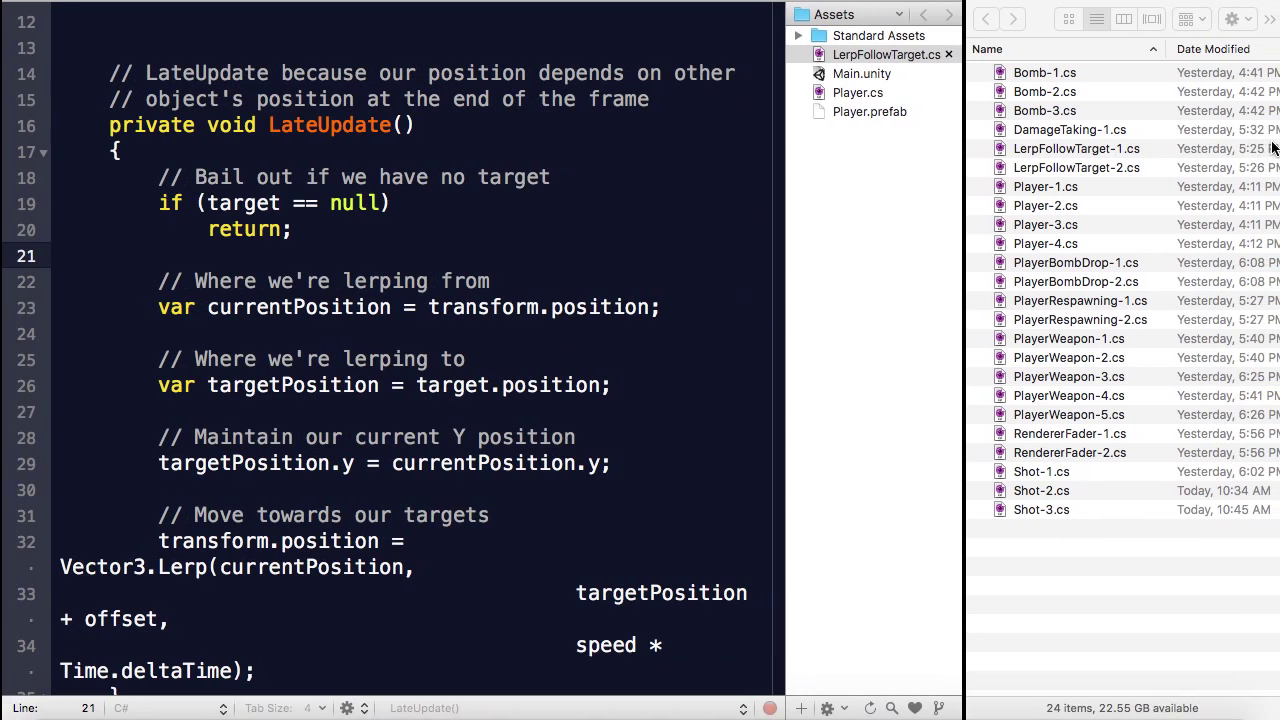
Open Player.cs in the code editor and replace its default Start and Update methods with the Player-1.cs snippet "public float speed = 10;".
{"action": "double_click", "coordinate": [855, 92]}
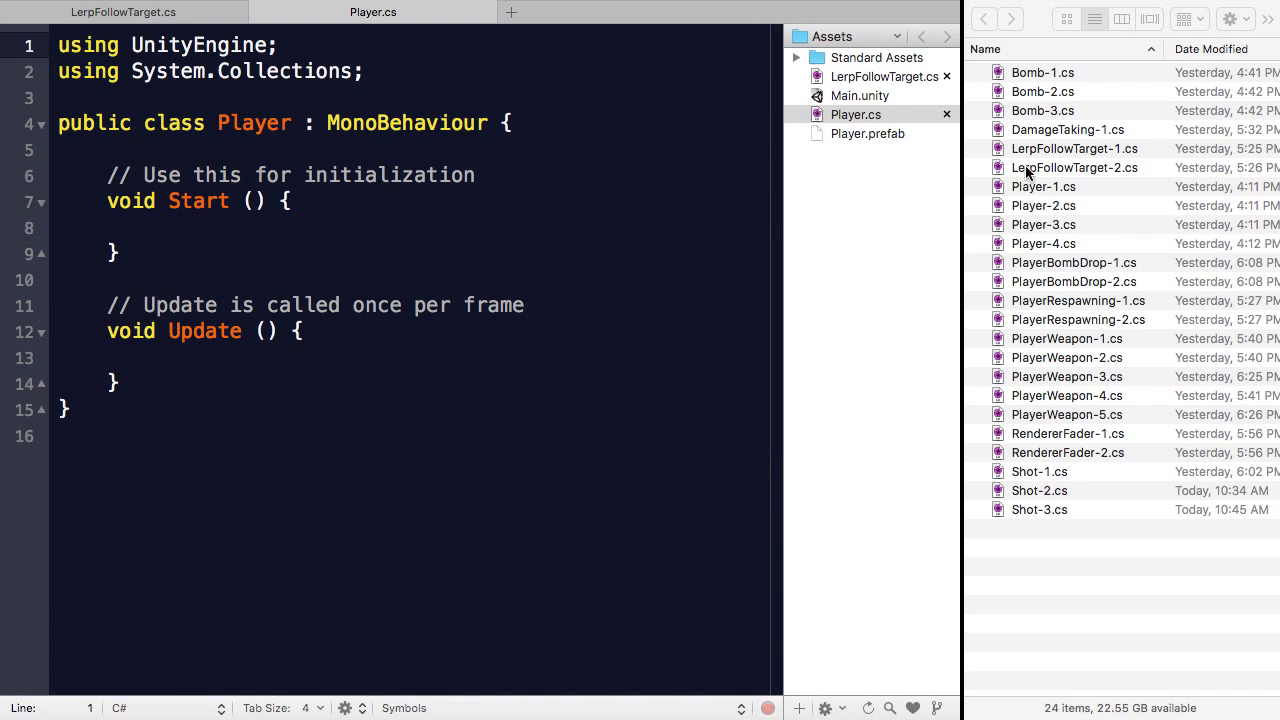
{"action": "left_click_drag", "start_coordinate": [135, 384], "coordinate": [60, 172]}
{"action": "key", "text": "BackSpace"}
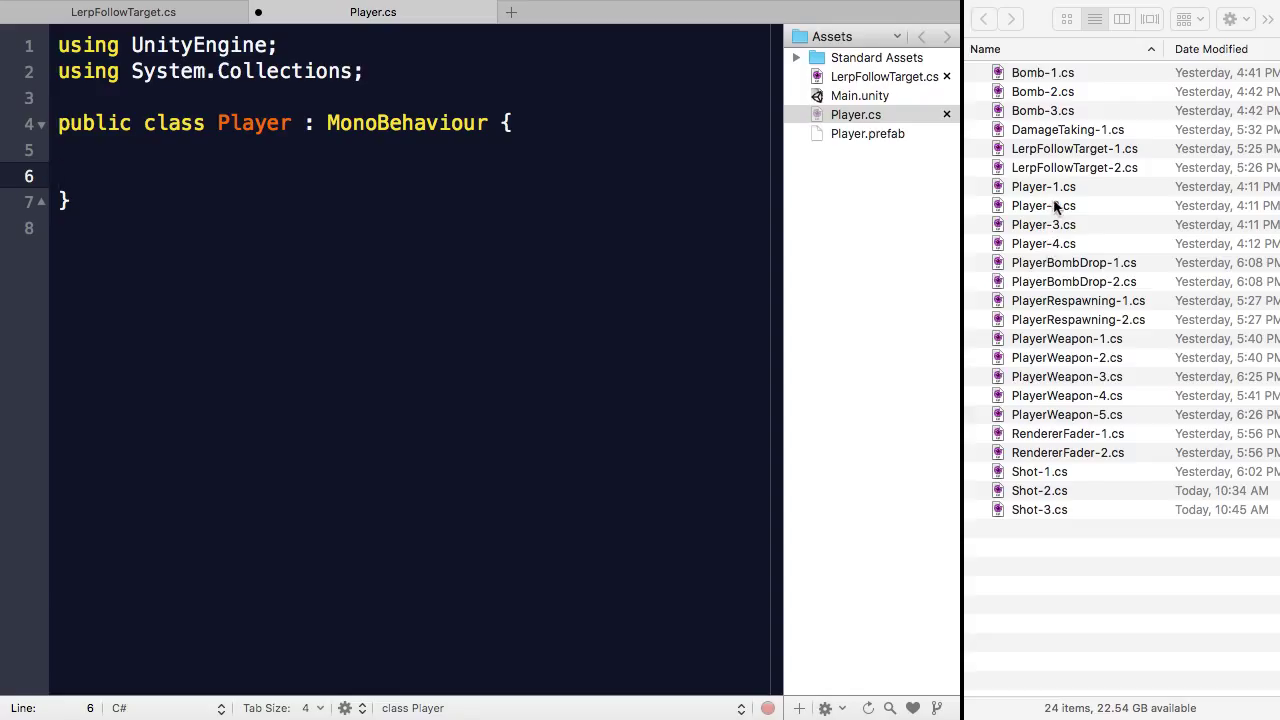
{"action": "left_click_drag", "start_coordinate": [1042, 185], "coordinate": [284, 190]}
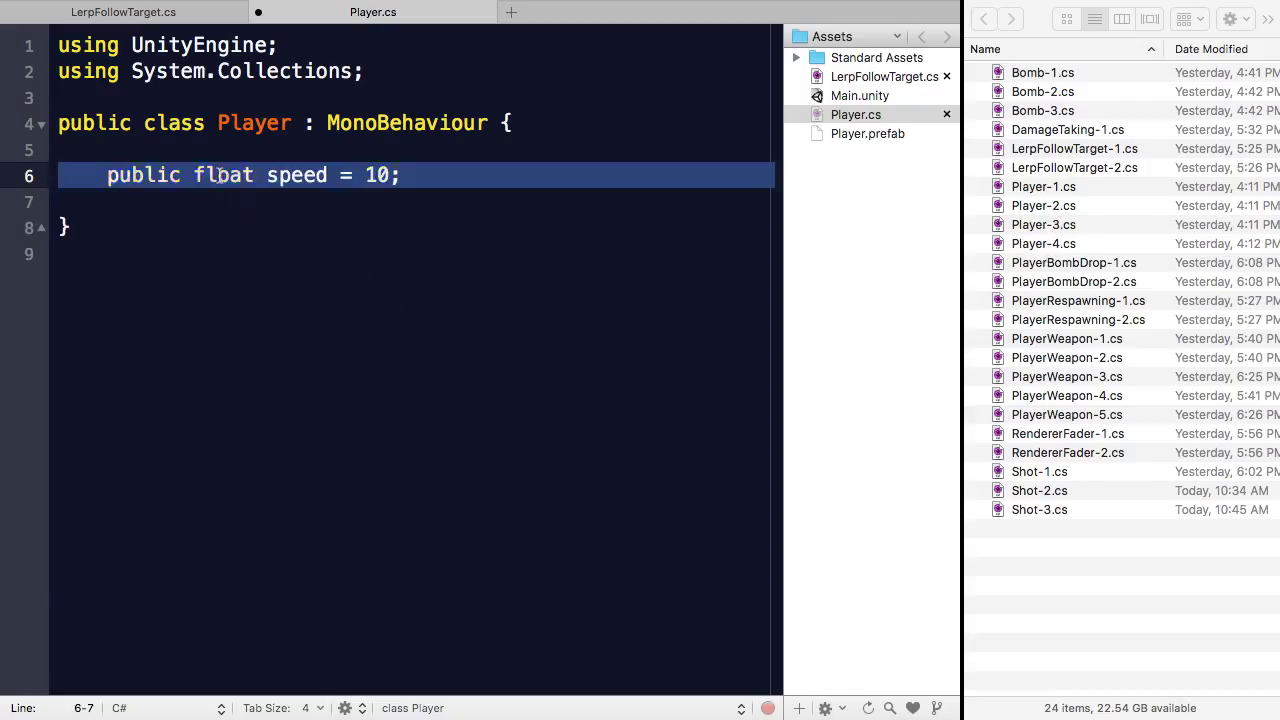
{"action": "left_click", "coordinate": [284, 192]}
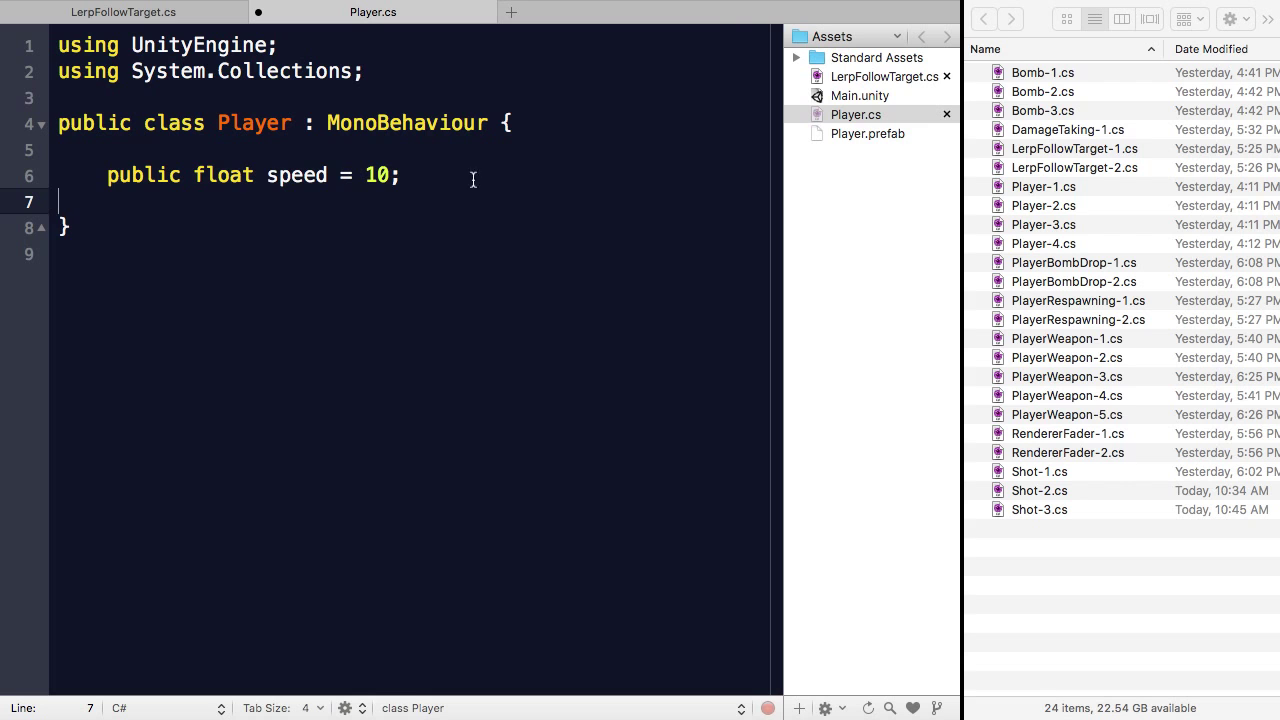
Insert the OnStartLocalPlayer method from Player-2.cs below the speed field and review its camera target assignment.
{"action": "left_click_drag", "start_coordinate": [1040, 207], "coordinate": [100, 211]}
{"action": "left_click", "coordinate": [292, 227]}
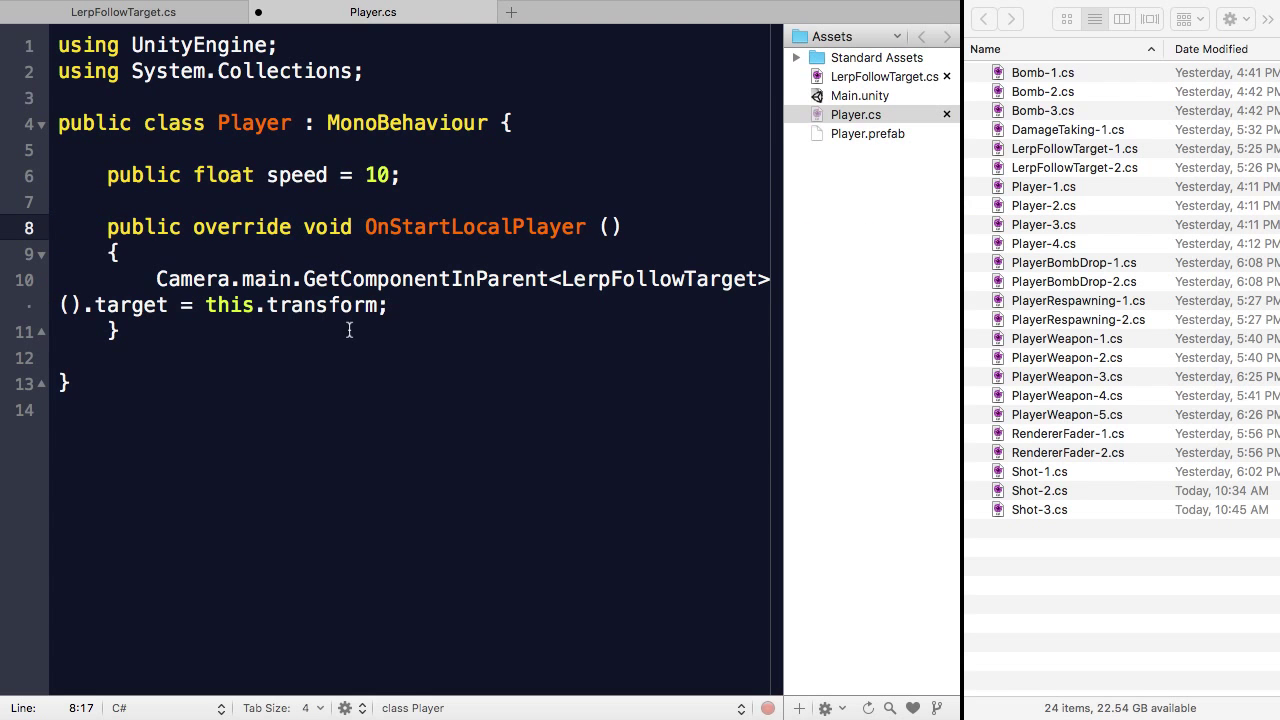
{"action": "left_click_drag", "start_coordinate": [249, 323], "coordinate": [107, 232]}
{"action": "left_click", "coordinate": [107, 232]}
{"action": "left_click_drag", "start_coordinate": [153, 279], "coordinate": [452, 295]}
{"action": "left_click", "coordinate": [452, 295]}
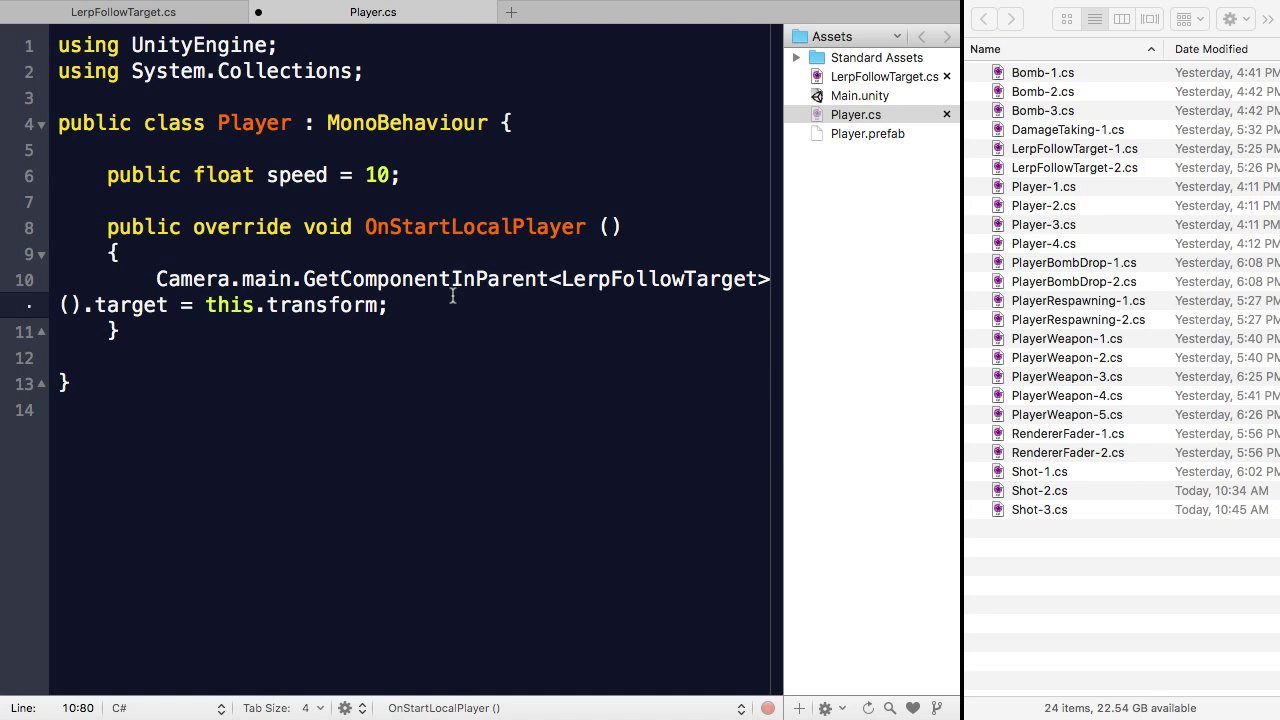
{"action": "left_click_drag", "start_coordinate": [443, 298], "coordinate": [212, 313]}
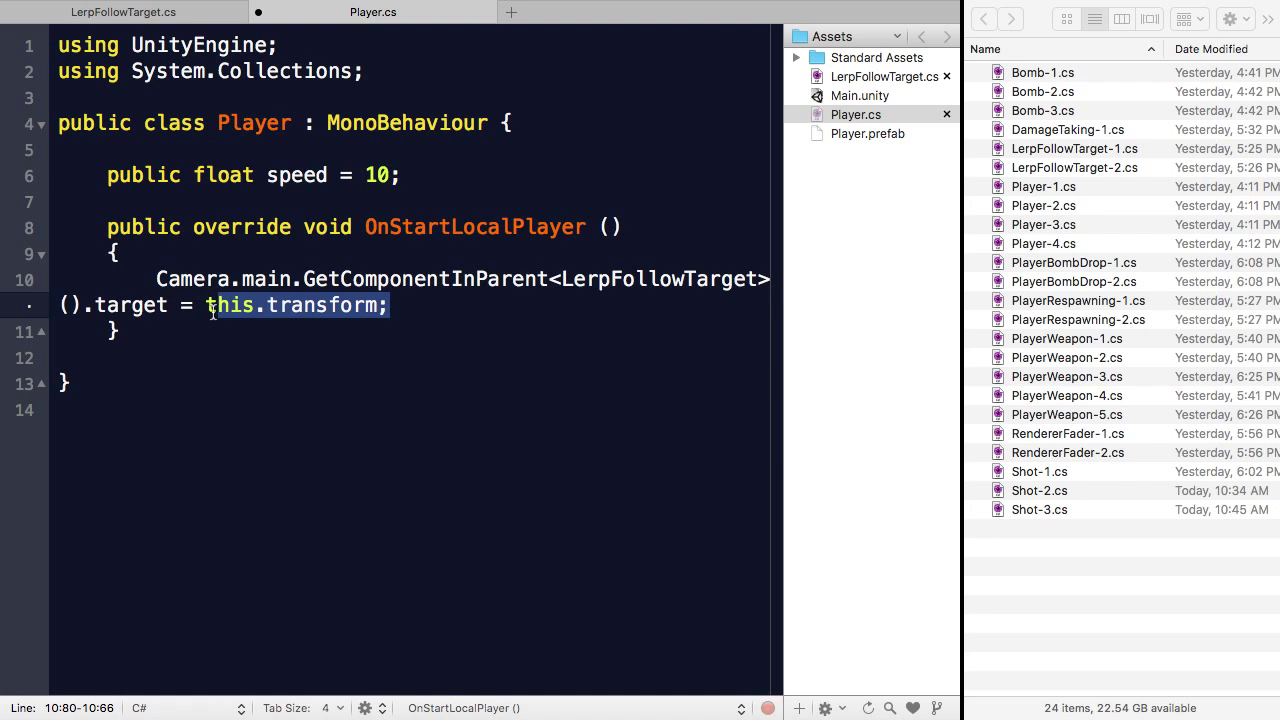
{"action": "left_click", "coordinate": [212, 313]}
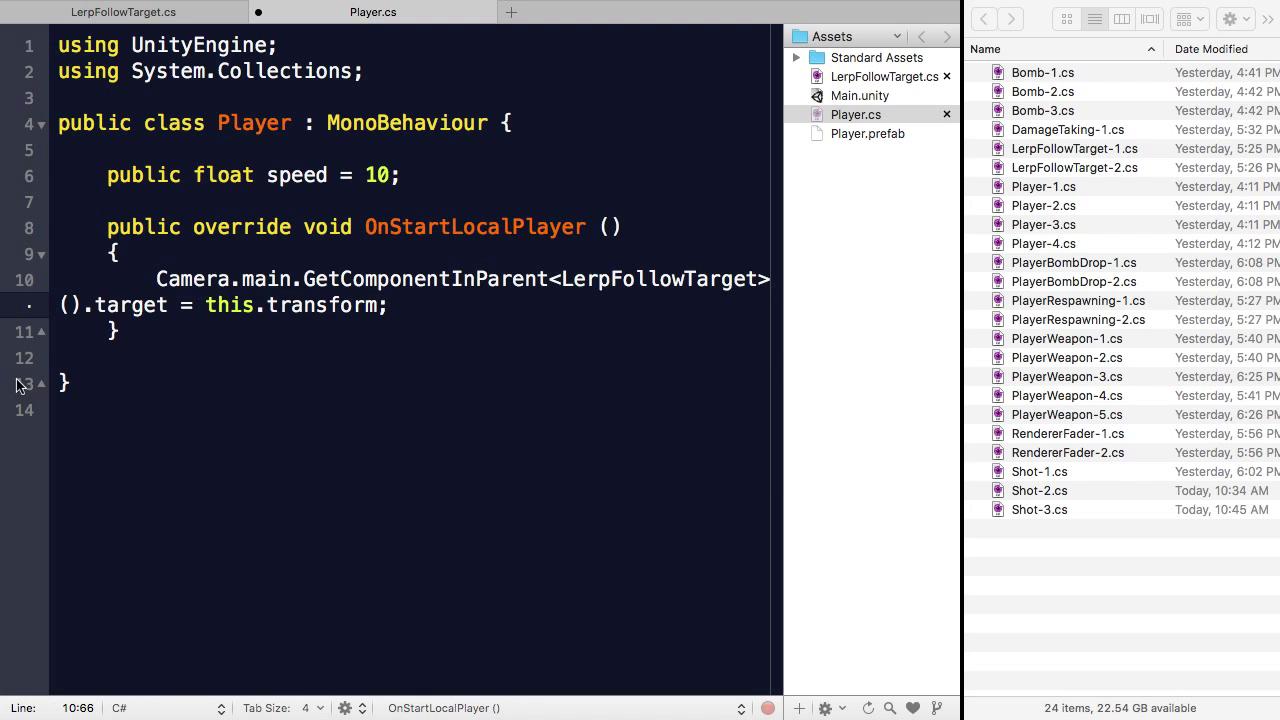
Insert the ApplyMovement method from Player-3.cs below OnStartLocalPlayer and review its mouse-look code.
{"action": "left_click", "coordinate": [82, 362]}
{"action": "left_click_drag", "start_coordinate": [1065, 226], "coordinate": [306, 355]}
{"action": "left_click", "coordinate": [337, 421]}
{"action": "scroll", "coordinate": [337, 421], "scroll_direction": "down", "scroll_amount": 6}
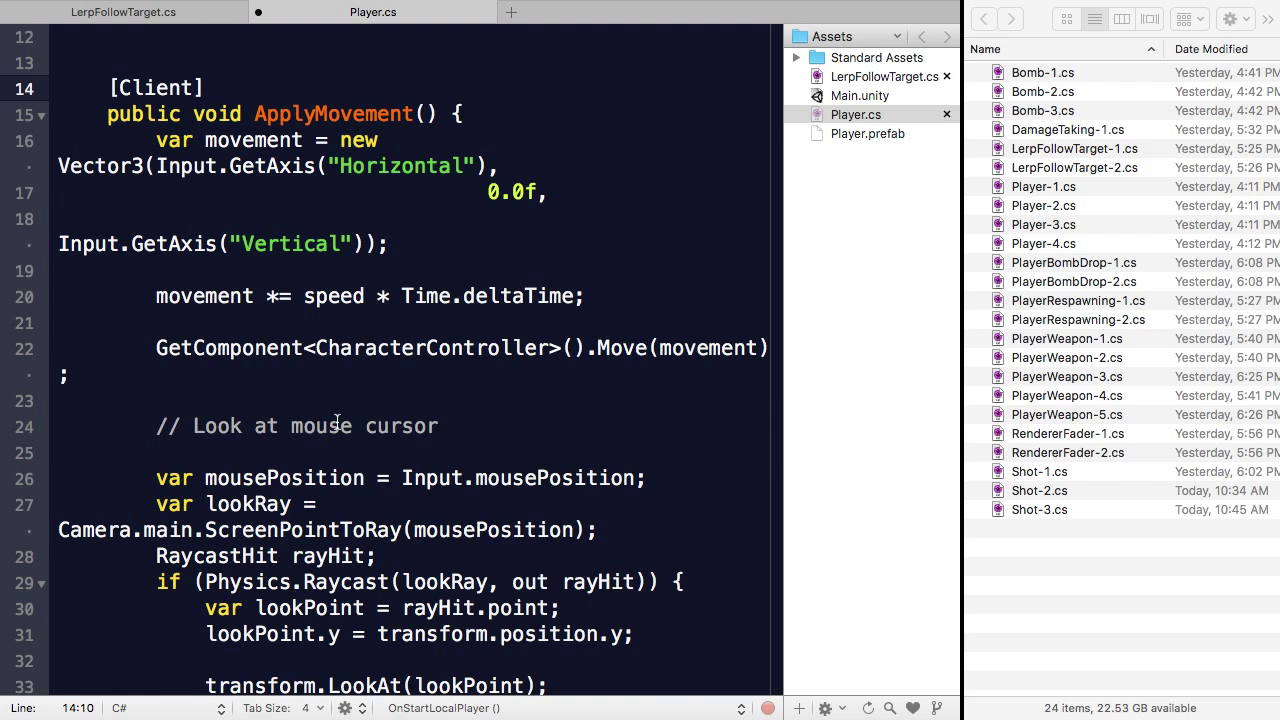
{"action": "scroll", "coordinate": [330, 425], "scroll_direction": "down", "scroll_amount": 1}
{"action": "scroll", "coordinate": [327, 428], "scroll_direction": "down", "scroll_amount": 3}
{"action": "left_click_drag", "start_coordinate": [156, 328], "coordinate": [228, 548]}
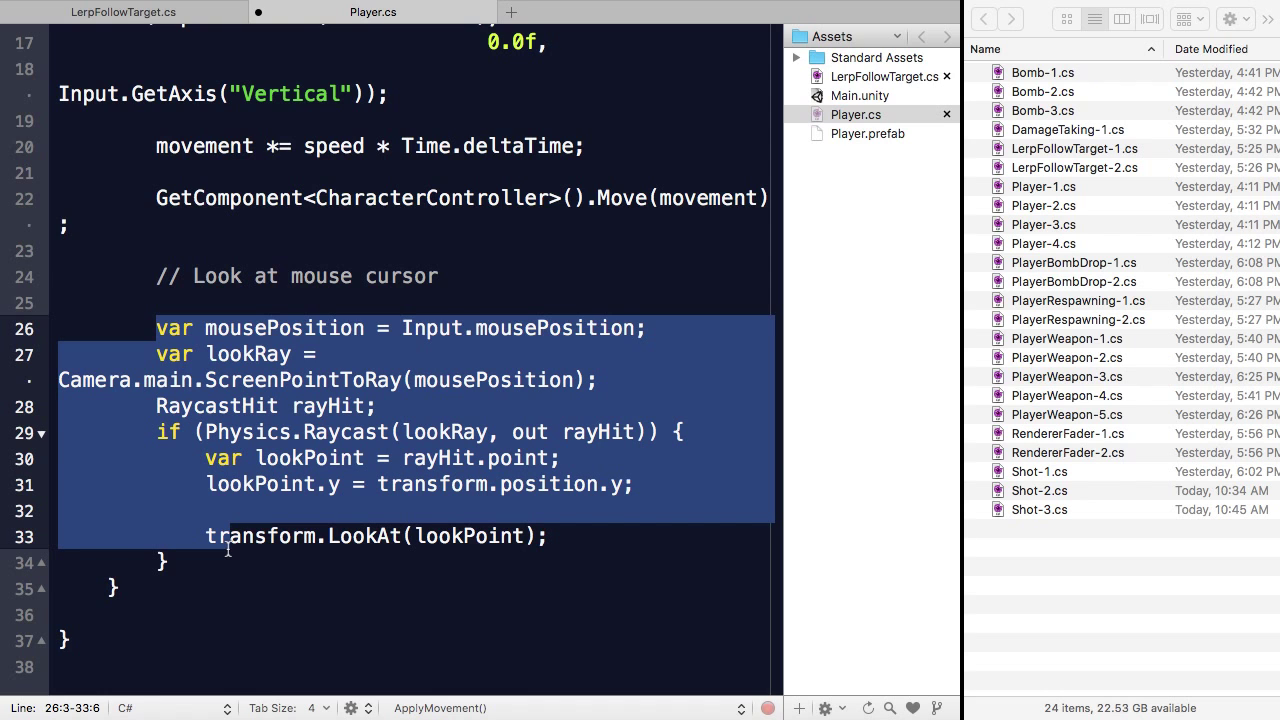
{"action": "left_click", "coordinate": [228, 548]}
Insert the Update method from Player-4.cs below ApplyMovement and outdent it one level.
{"action": "key", "text": "Down"}
{"action": "key", "text": "Down"}
{"action": "key", "text": "Down"}
{"action": "key", "text": "Return"}
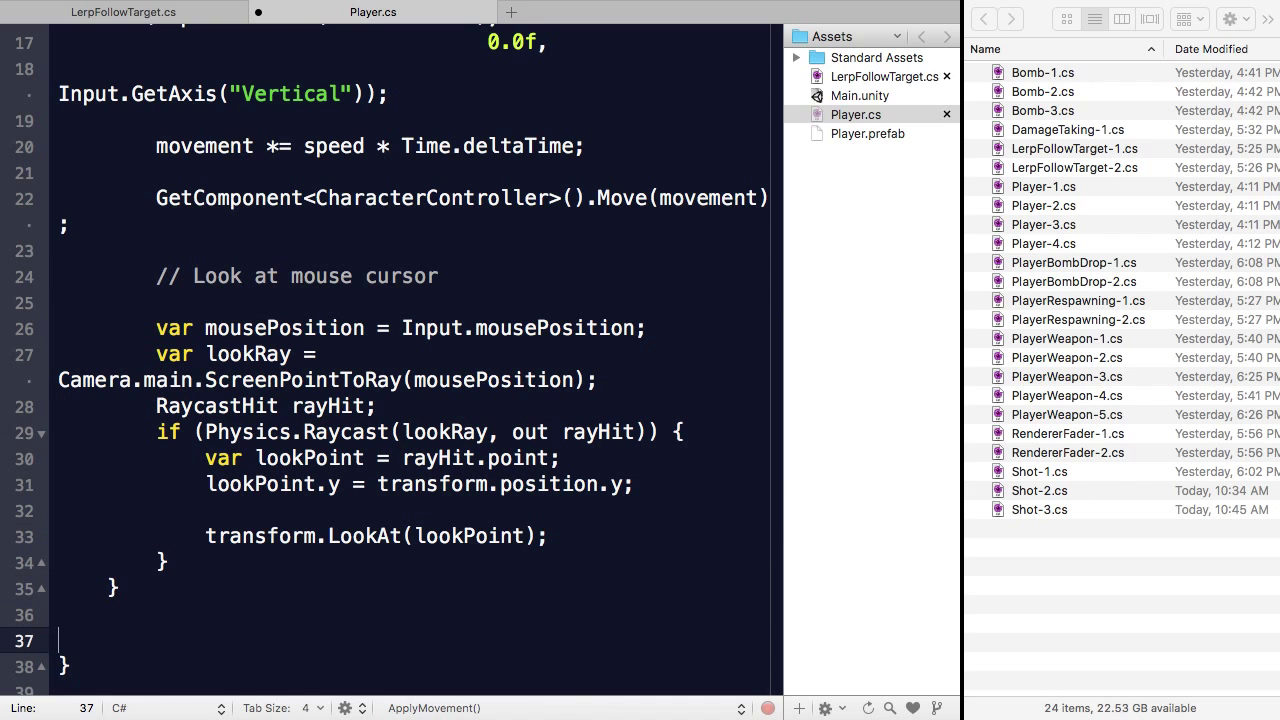
{"action": "left_click_drag", "start_coordinate": [1046, 243], "coordinate": [197, 612]}
{"action": "key", "text": "Escape"}
{"action": "left_click_drag", "start_coordinate": [150, 251], "coordinate": [190, 294]}
{"action": "left_click", "coordinate": [177, 397]}
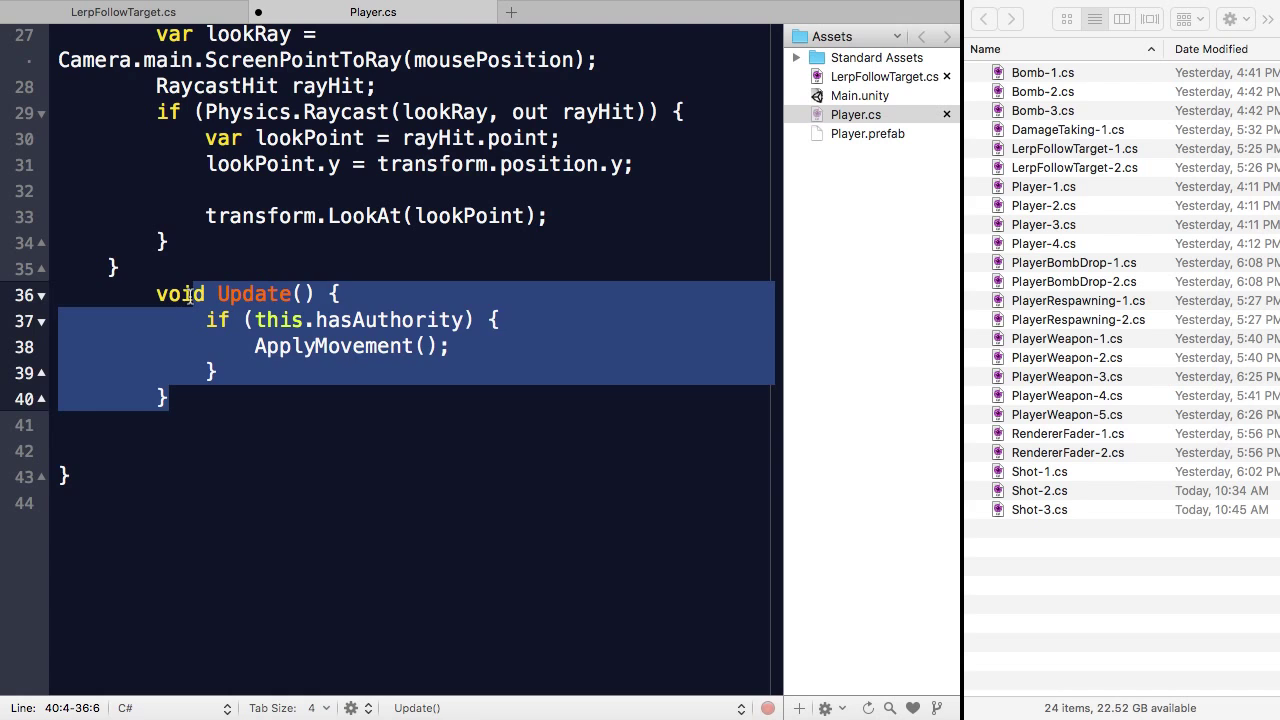
{"action": "key", "text": "shift+Tab"}
Review the hasAuthority check in Update, add a blank line above the method and save Player.cs.
{"action": "double_click", "coordinate": [247, 345]}
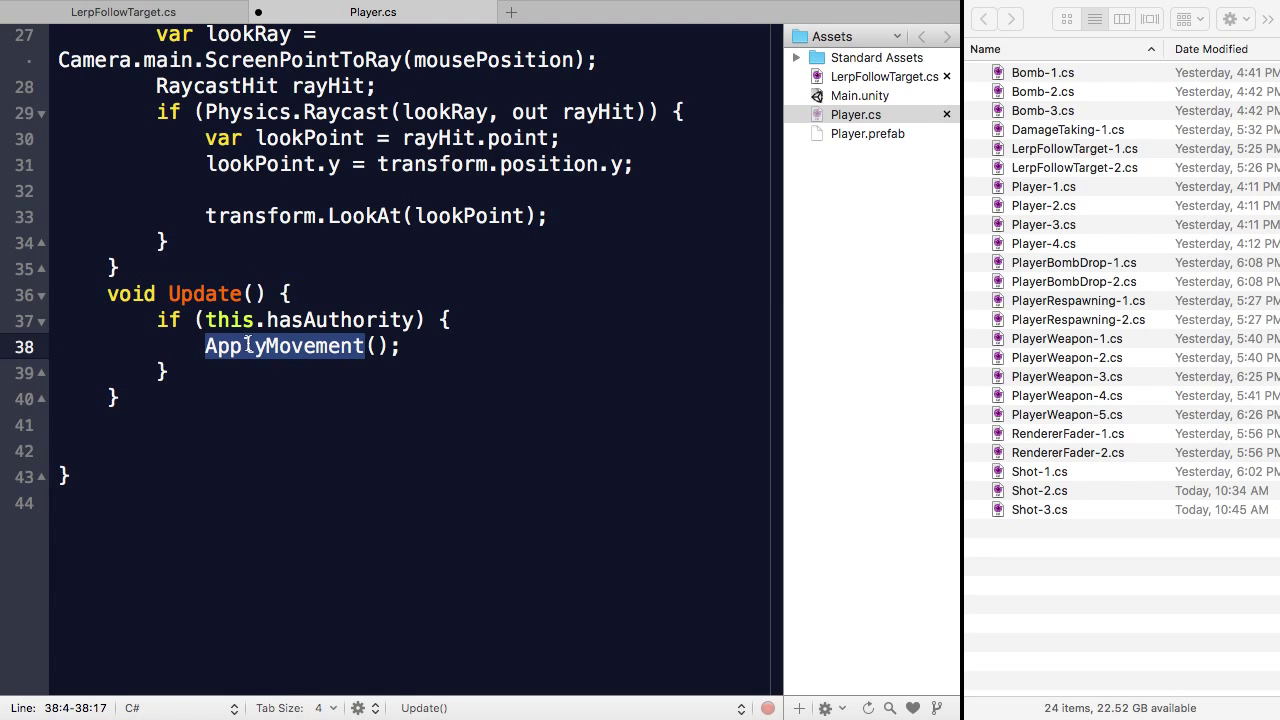
{"action": "left_click", "coordinate": [247, 345]}
{"action": "left_click_drag", "start_coordinate": [205, 320], "coordinate": [414, 320]}
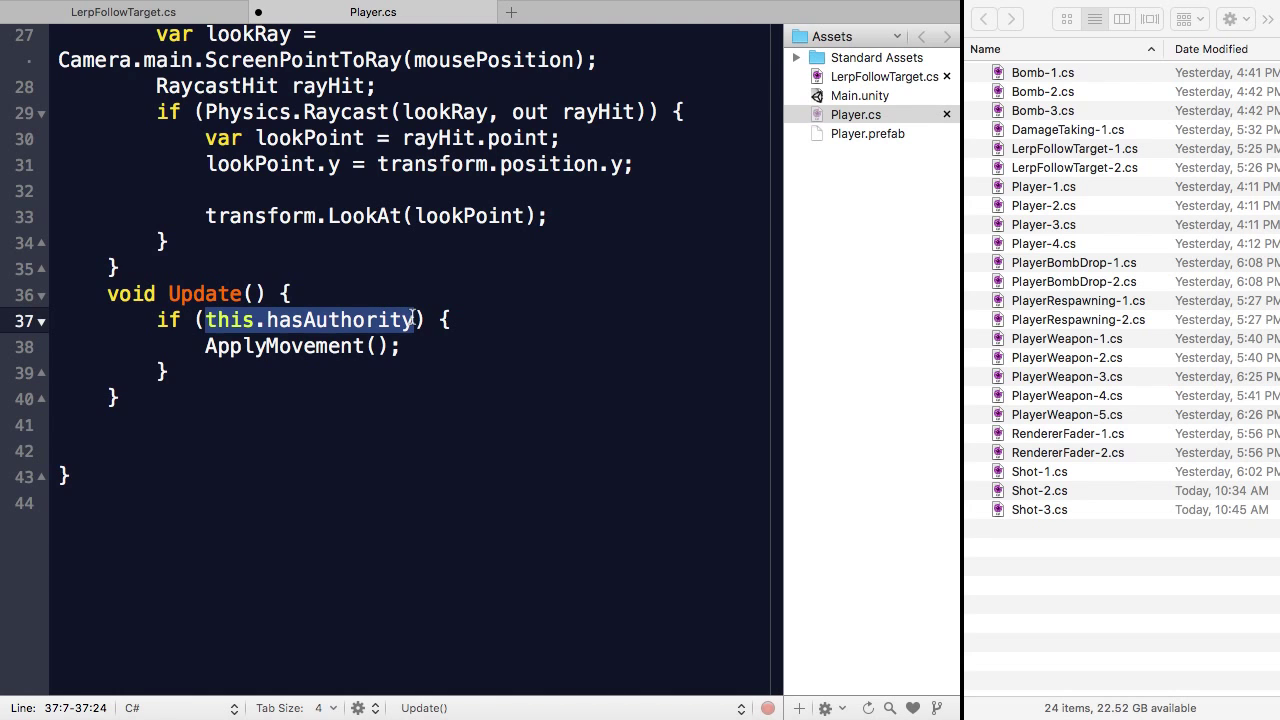
{"action": "double_click", "coordinate": [175, 293]}
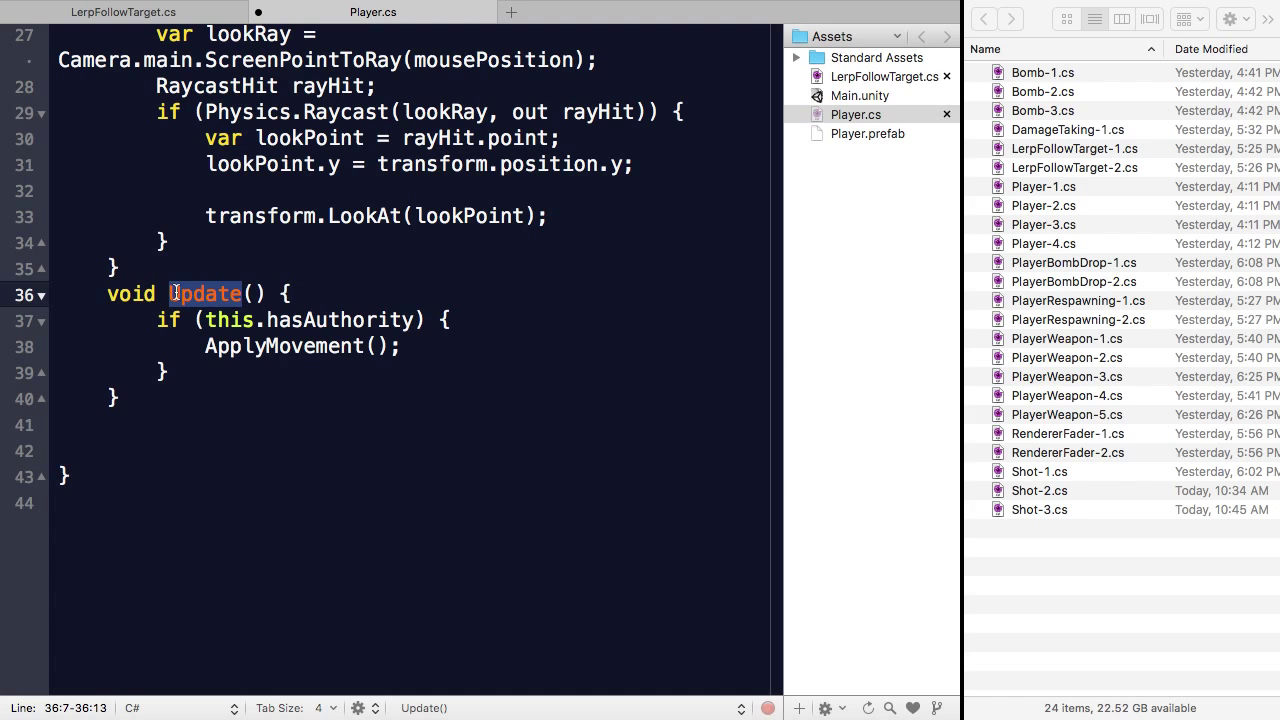
{"action": "left_click_drag", "start_coordinate": [206, 320], "coordinate": [414, 331]}
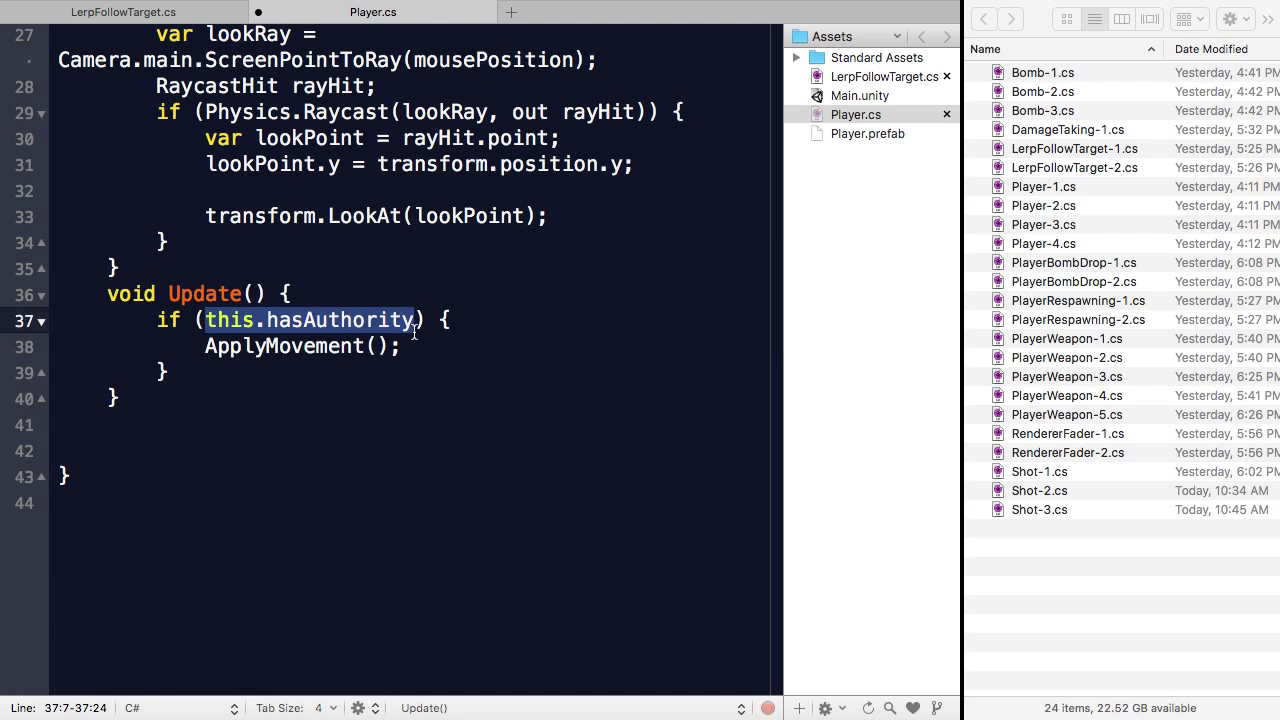
{"action": "left_click", "coordinate": [414, 331]}
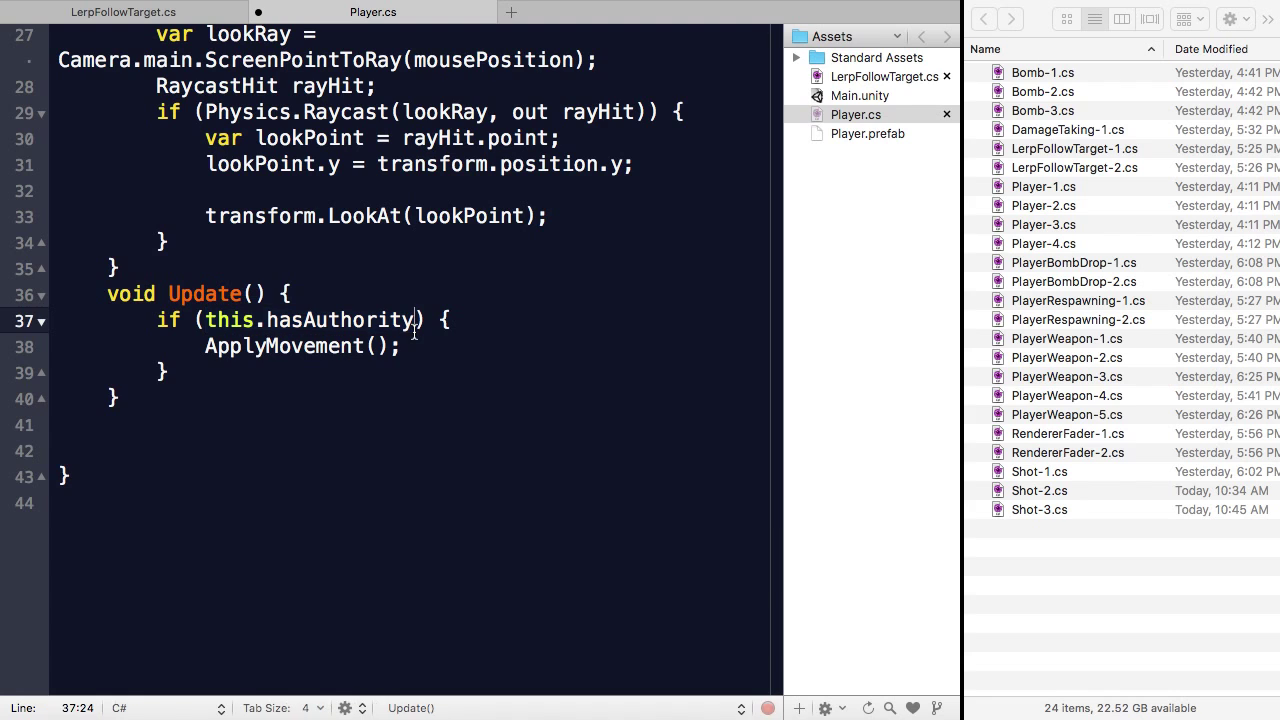
{"action": "left_click", "coordinate": [333, 266]}
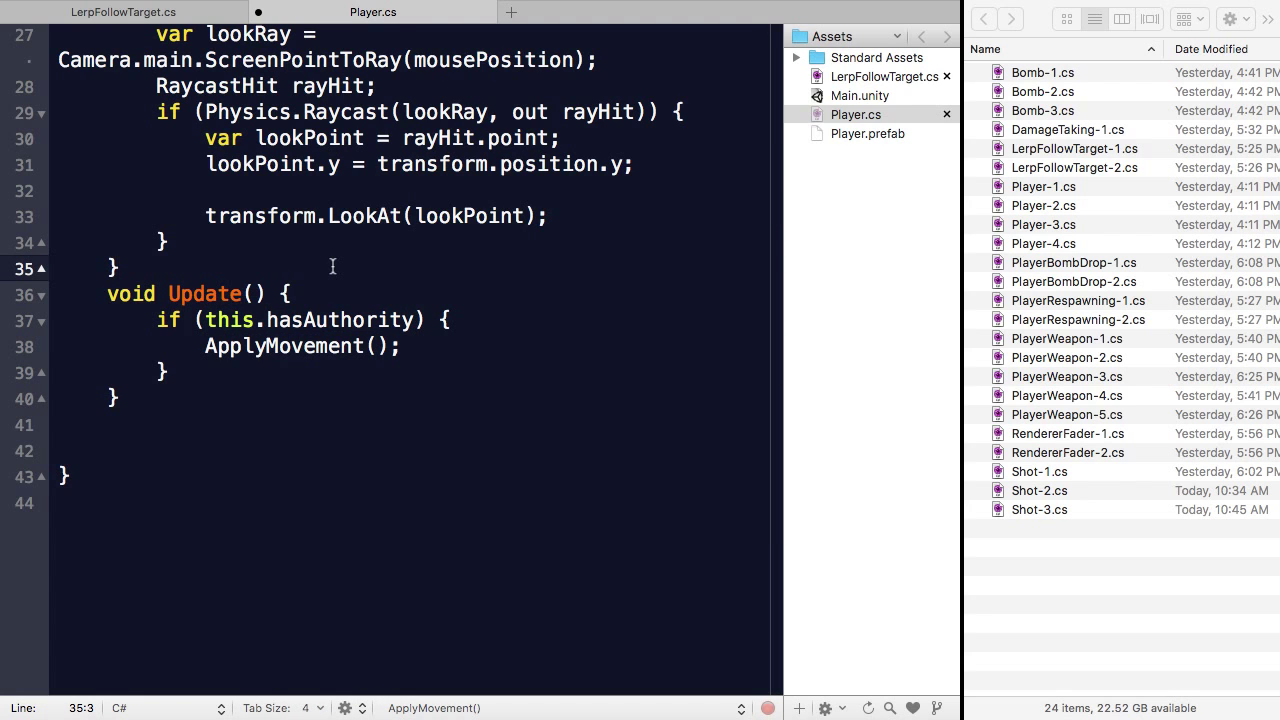
{"action": "key", "text": "Return"}
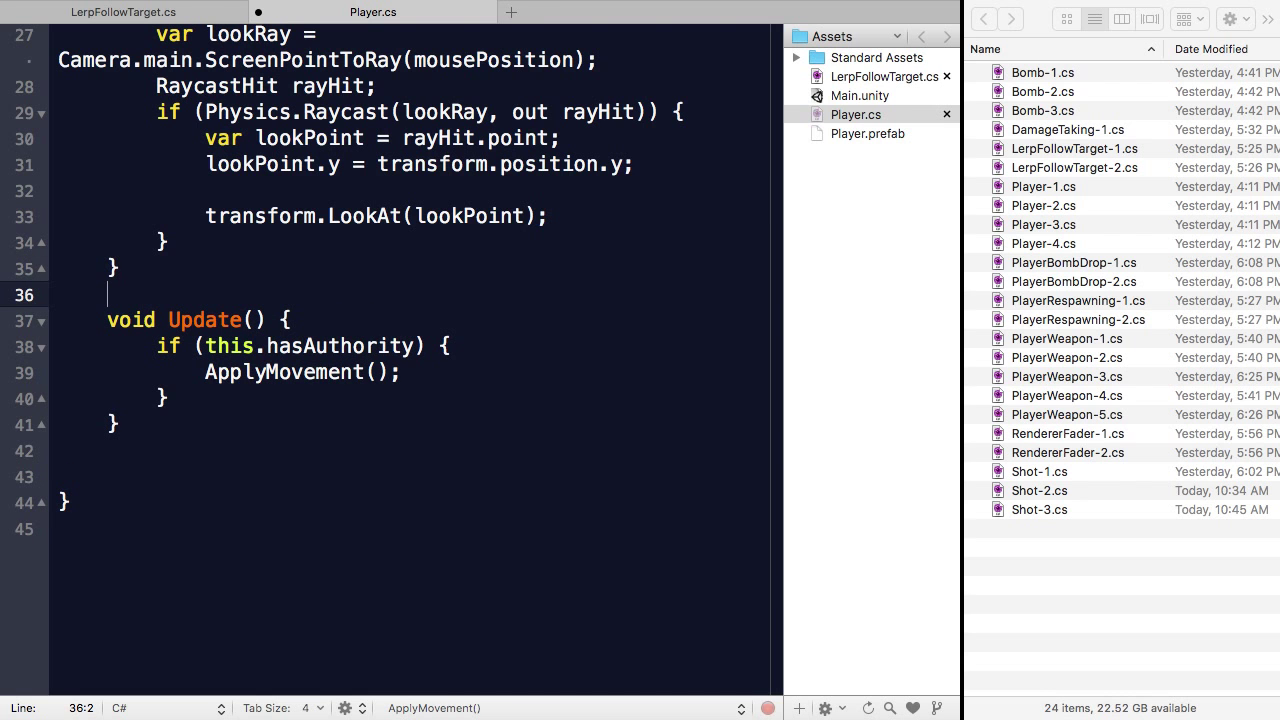
{"action": "key", "text": "super+s"}
Switch back to Unity and add the Rotation Fix component to the Player prefab.
{"action": "key", "text": "super+Tab"}
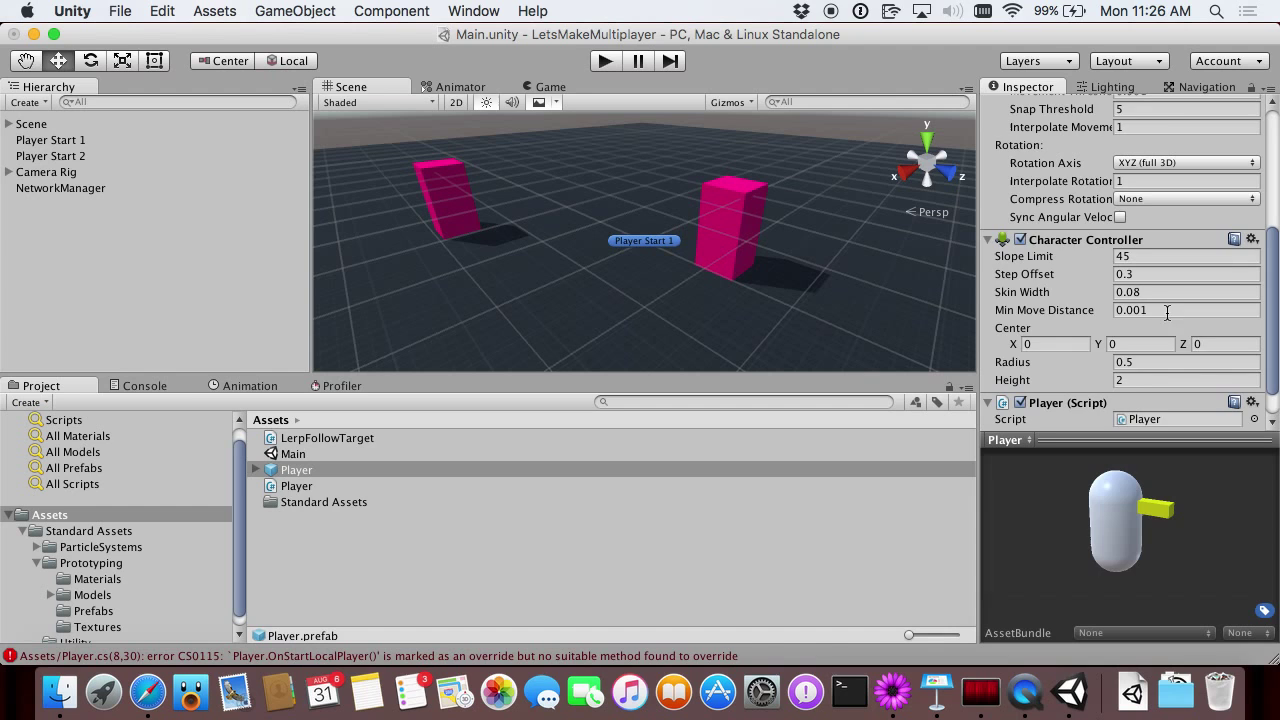
{"action": "scroll", "coordinate": [1077, 309], "scroll_direction": "down", "scroll_amount": 2}
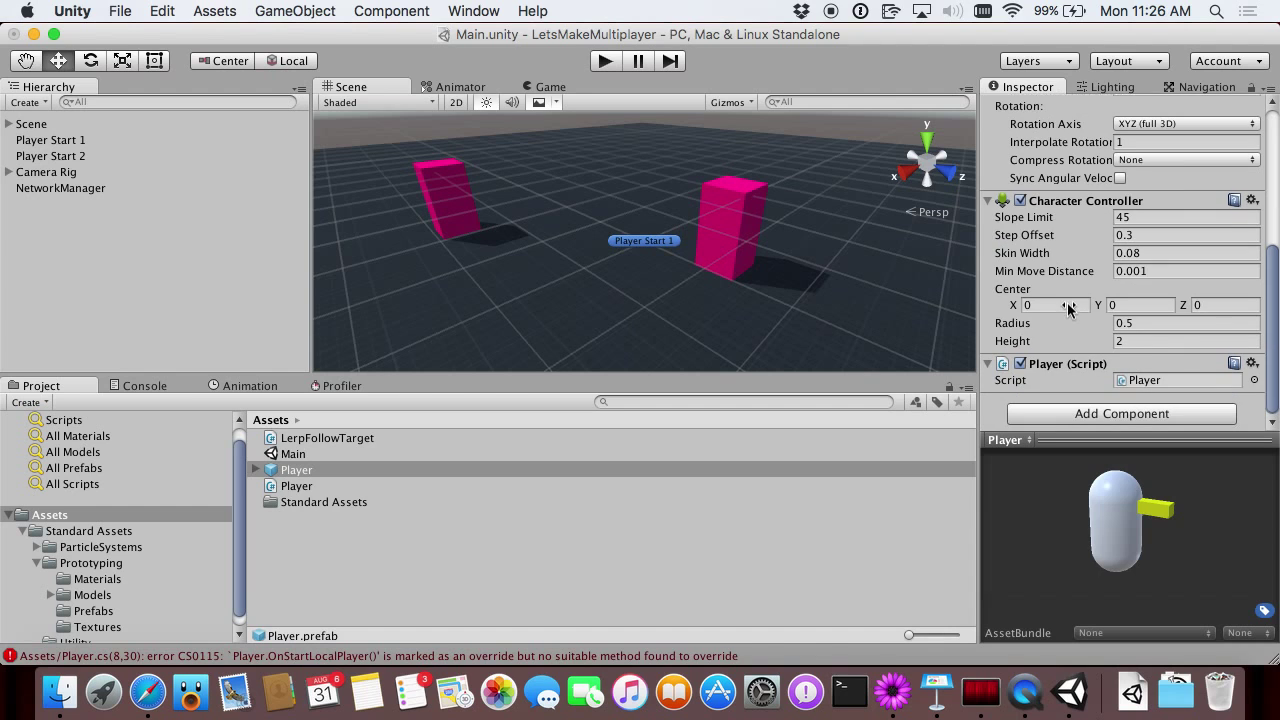
{"action": "left_click", "coordinate": [1051, 420]}
{"action": "type", "text": "rotat"}
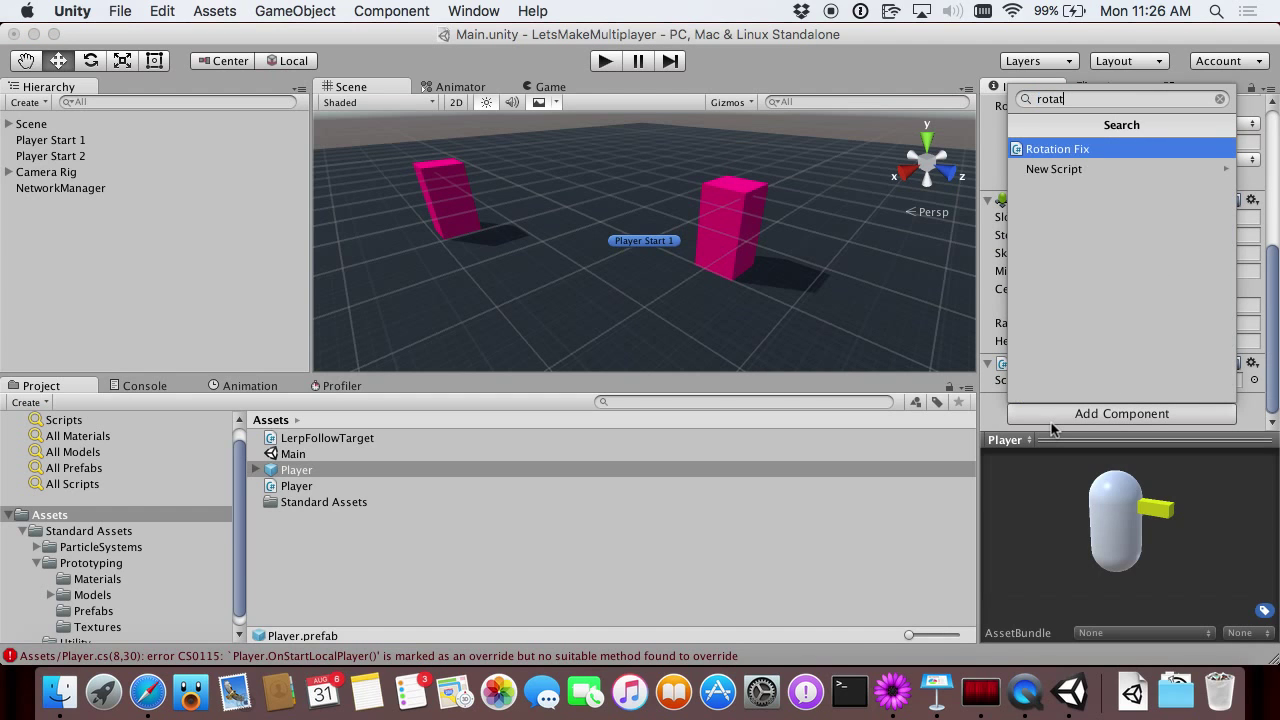
{"action": "key", "text": "Return"}
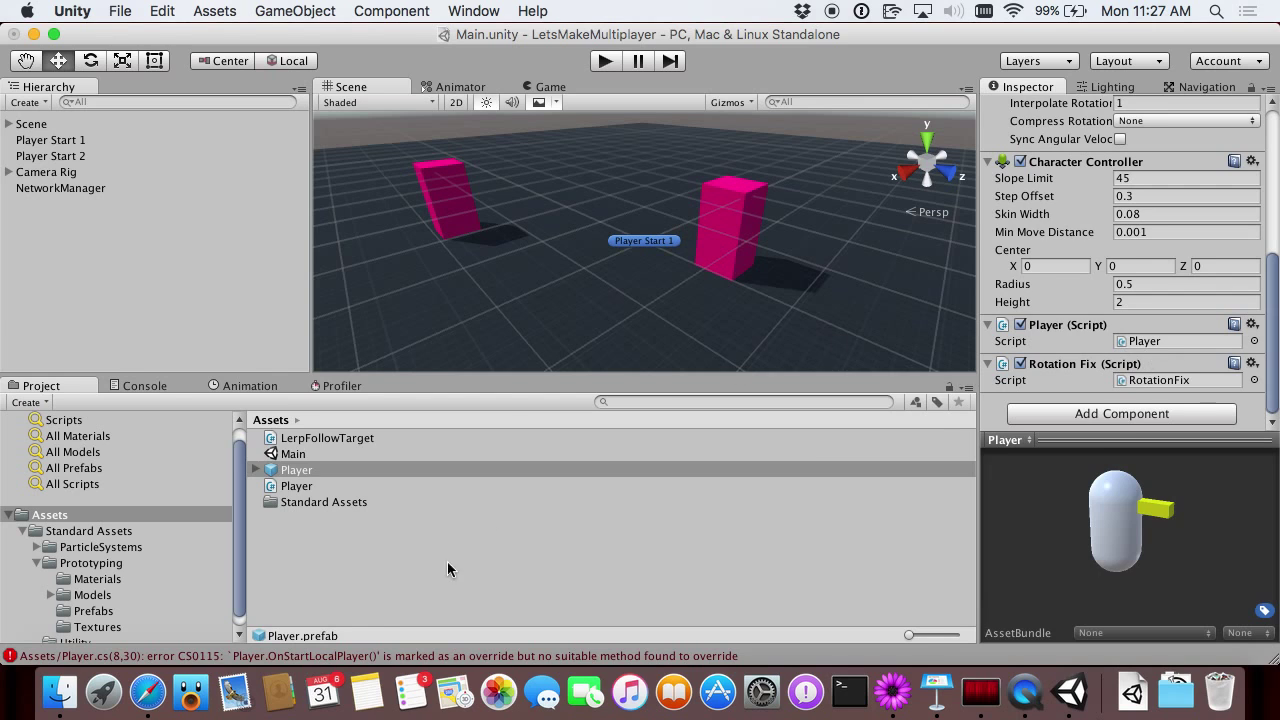
Return to Player.cs in the code editor and change the Player class's base class to NetworkBehaviour.
{"action": "key", "text": "super+Tab"}
{"action": "scroll", "coordinate": [480, 218], "scroll_direction": "up", "scroll_amount": 10}
{"action": "left_click_drag", "start_coordinate": [377, 123], "coordinate": [322, 123]}
{"action": "type", "text": "Netowrk"}
{"action": "key", "text": "BackSpace"}
{"action": "key", "text": "BackSpace"}
{"action": "key", "text": "BackSpace"}
{"action": "key", "text": "BackSpace"}
{"action": "type", "text": "work"}
Add "using UnityEngine.Networking;" below the existing using lines and save Player.cs.
{"action": "key", "text": "Up"}
{"action": "key", "text": "Up"}
{"action": "key", "text": "Return"}
{"action": "type", "text": "using UnityEn"}
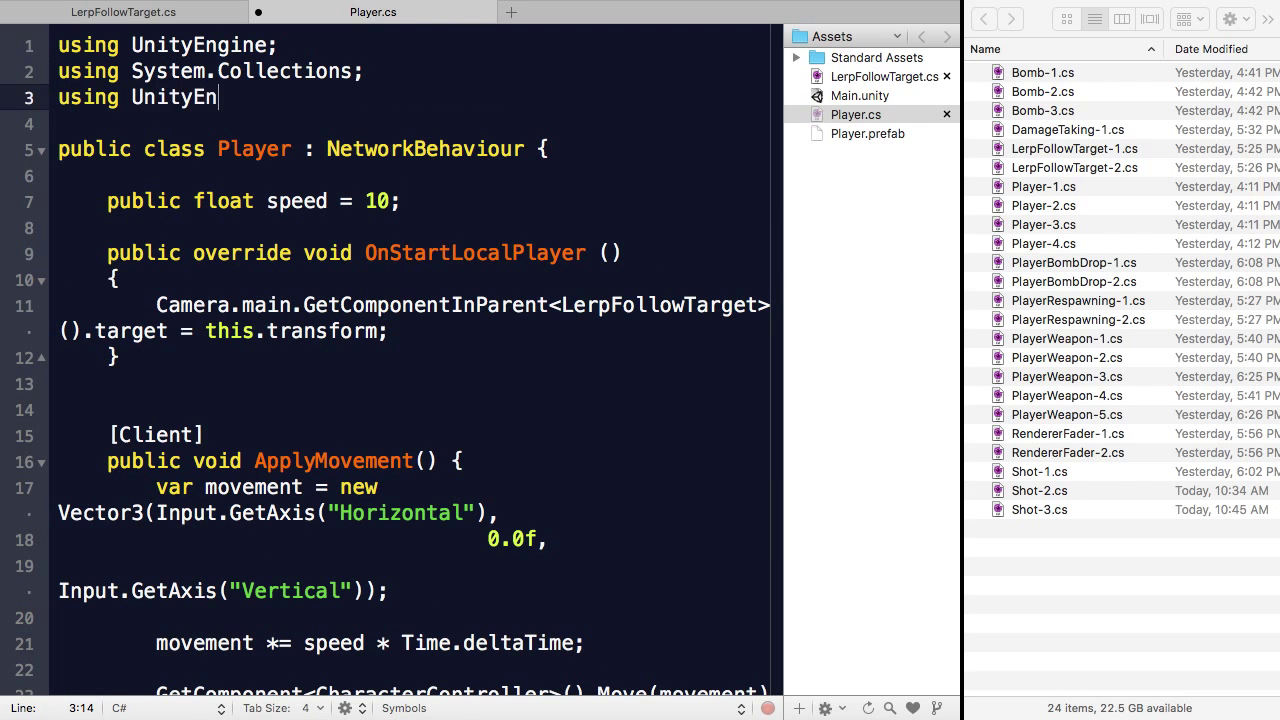
{"action": "type", "text": "gine.Netowrk"}
{"action": "key", "text": "BackSpace"}
{"action": "key", "text": "BackSpace"}
{"action": "key", "text": "BackSpace"}
{"action": "key", "text": "BackSpace"}
{"action": "type", "text": "w"}
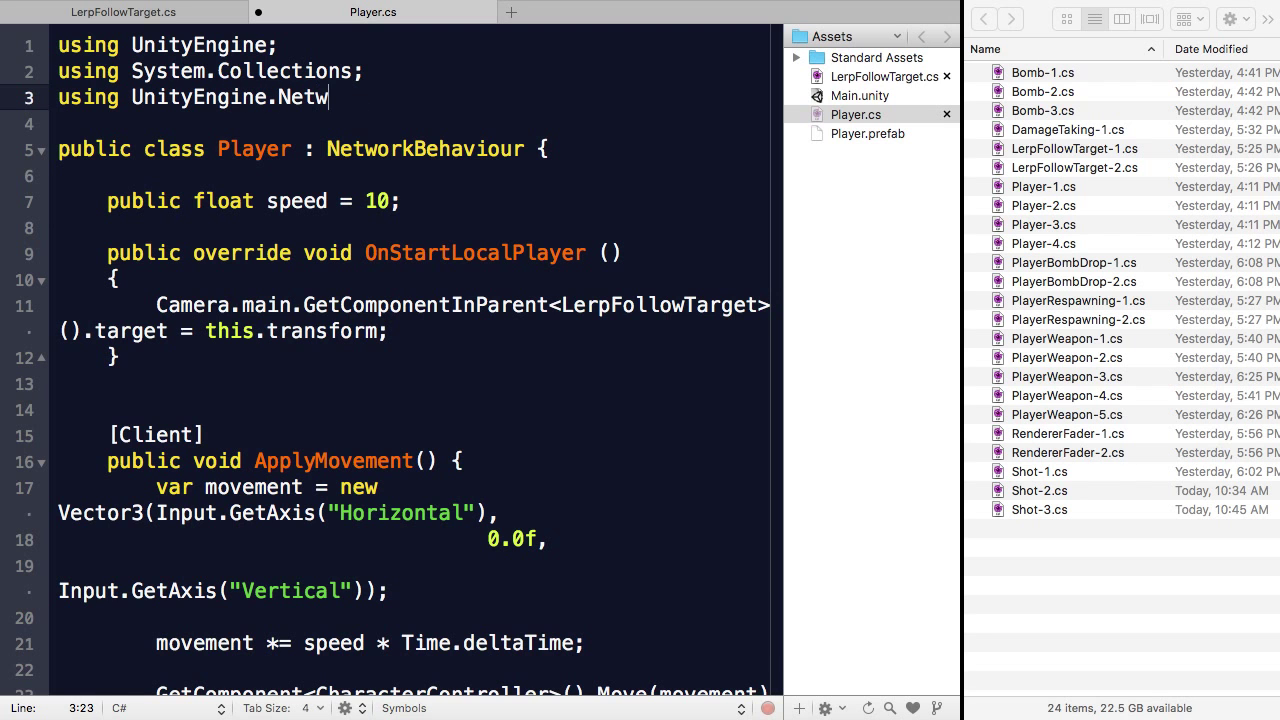
{"action": "type", "text": "orking;"}
{"action": "key", "text": "super+s"}
Switch to Unity, save the scene, and test moving the player in play mode as LAN host before stopping.
{"action": "key", "text": "super+Tab"}
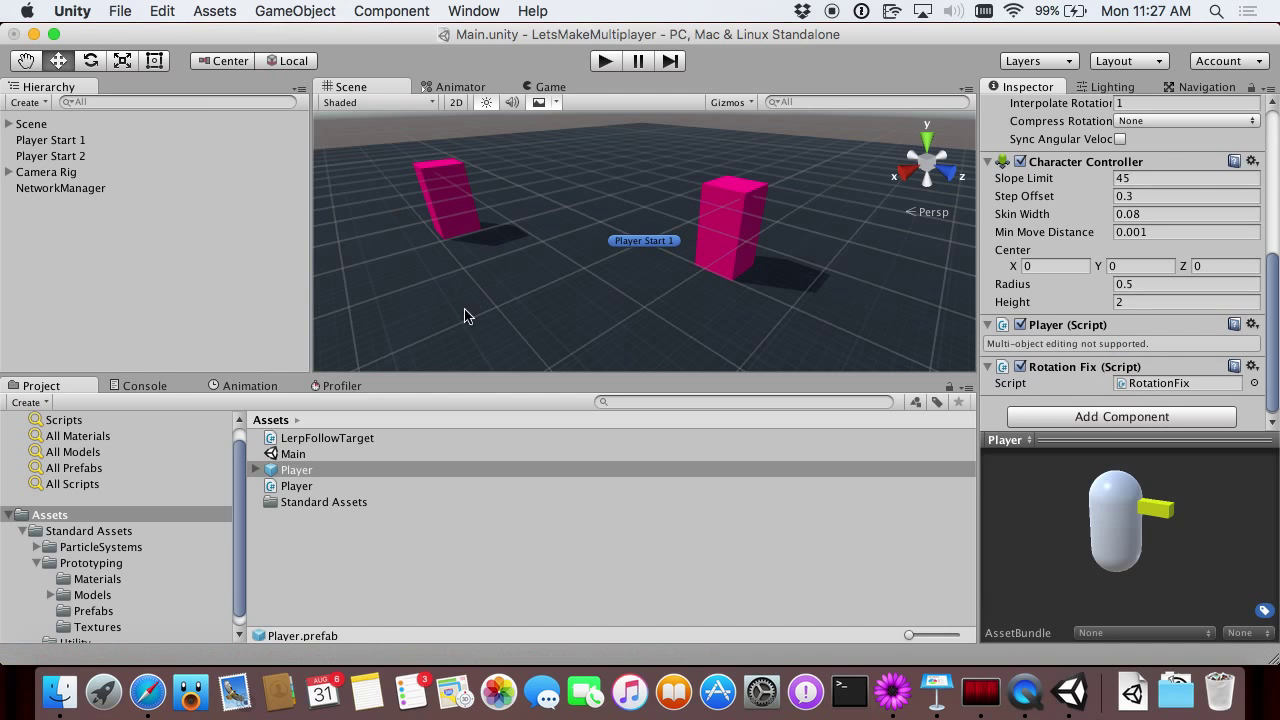
{"action": "key", "text": "super+s"}
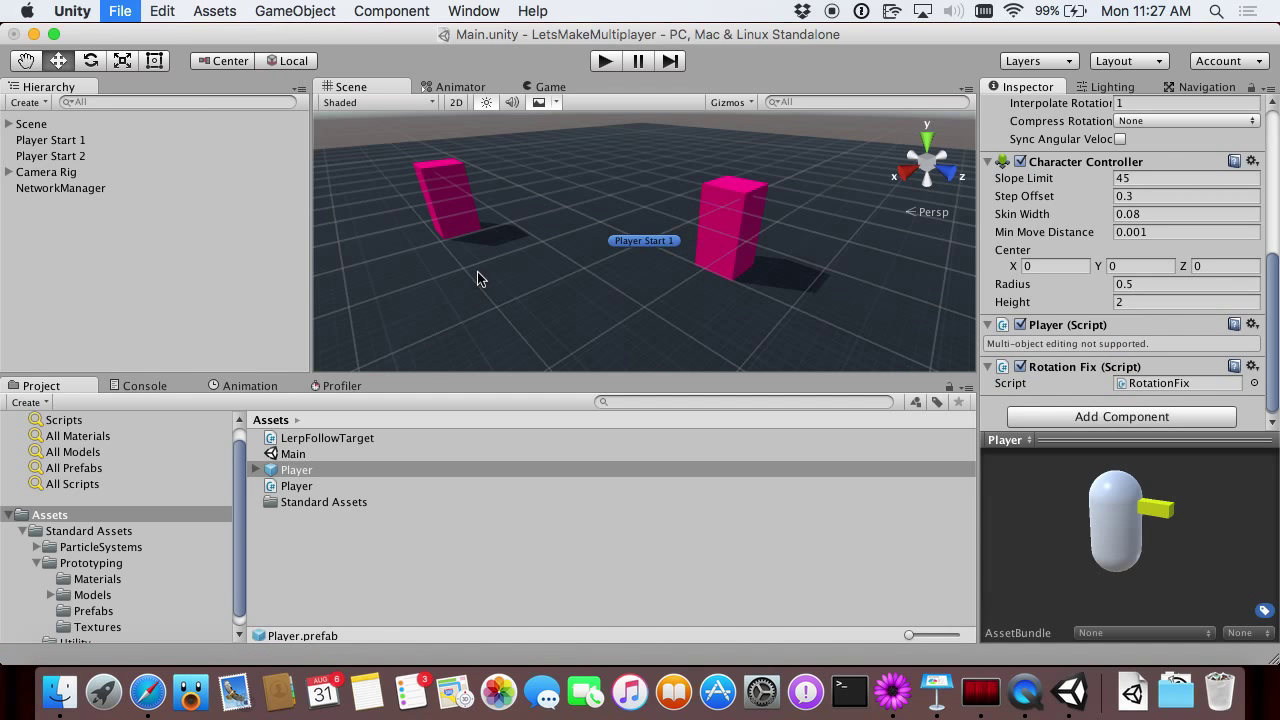
{"action": "key", "text": "super+p"}
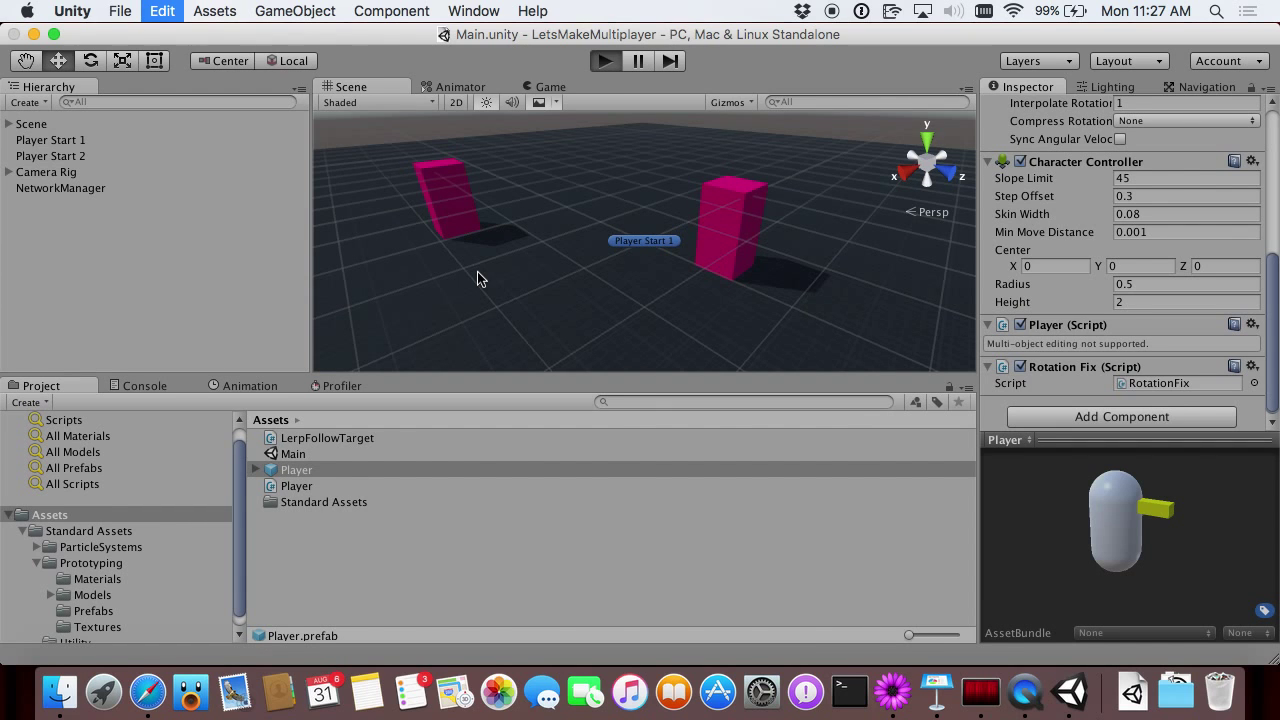
{"action": "left_click", "coordinate": [585, 161]}
{"action": "key", "text": "w"}
{"action": "key", "text": "w"}
{"action": "key", "text": "d"}
{"action": "key", "text": "d"}
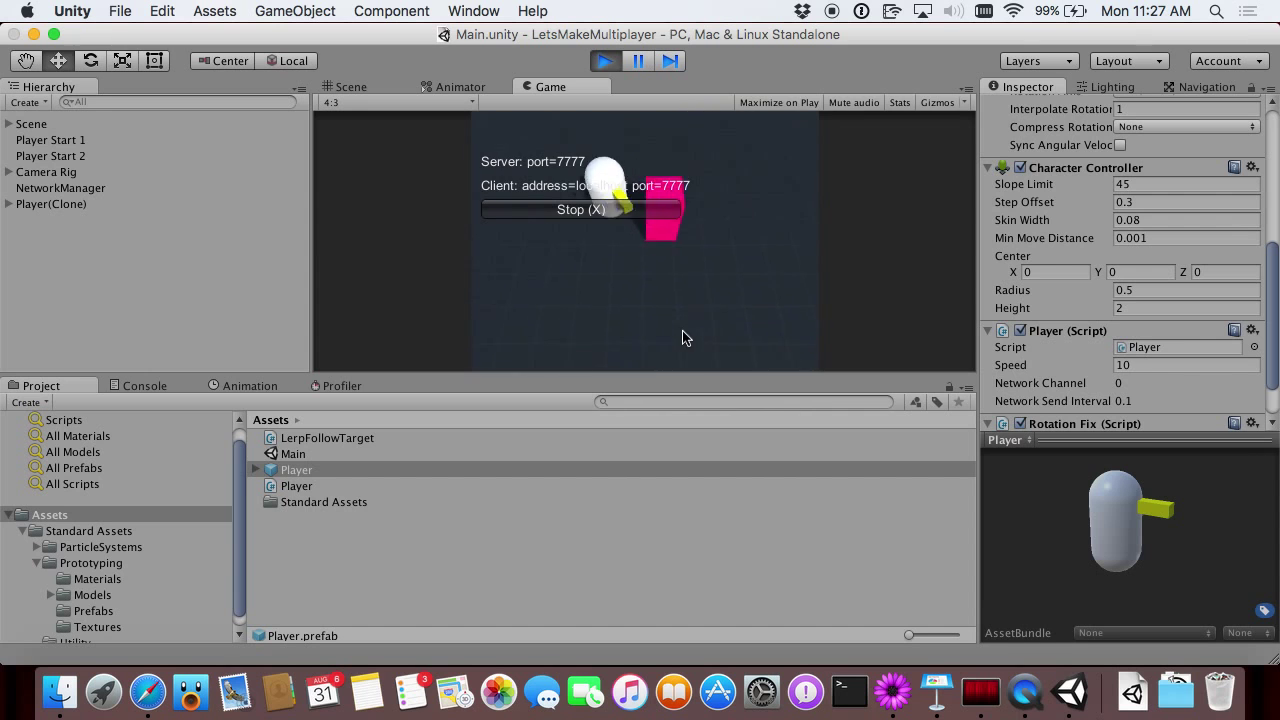
{"action": "key", "text": "super+p"}
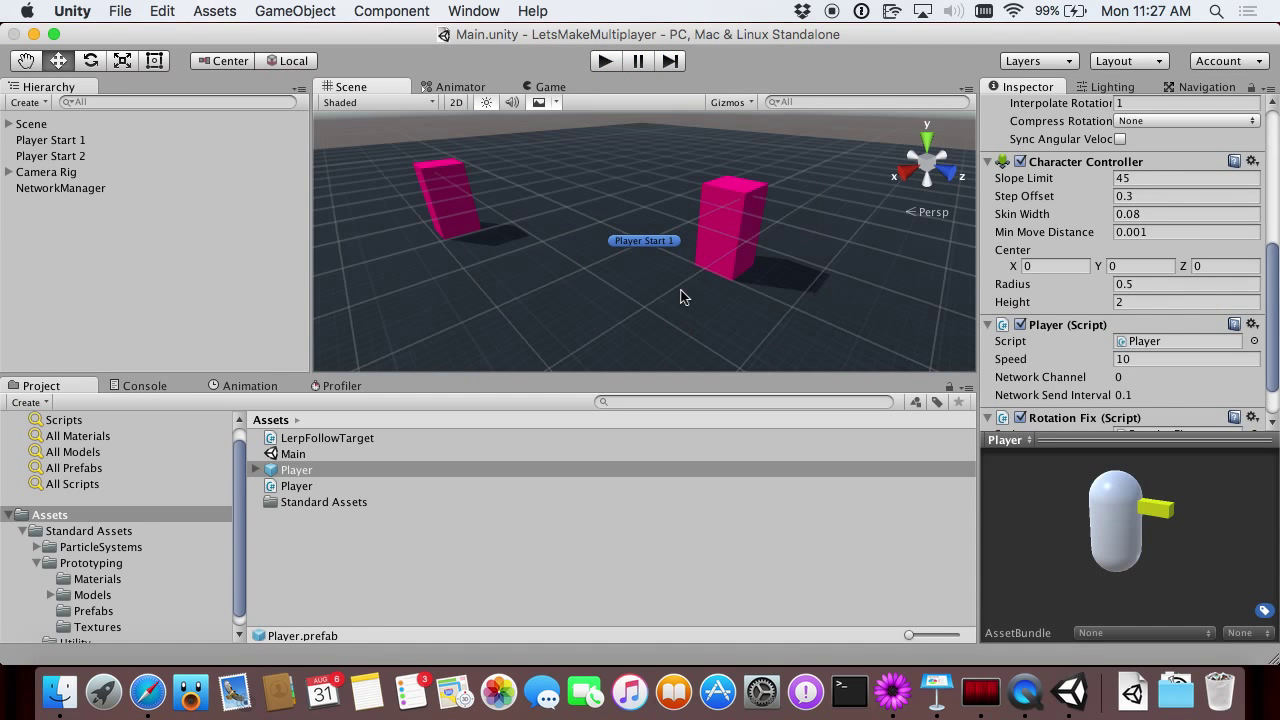
Build and run the standalone DevWorld game, move its window aside and return to Unity.
{"action": "key", "text": "super+b"}
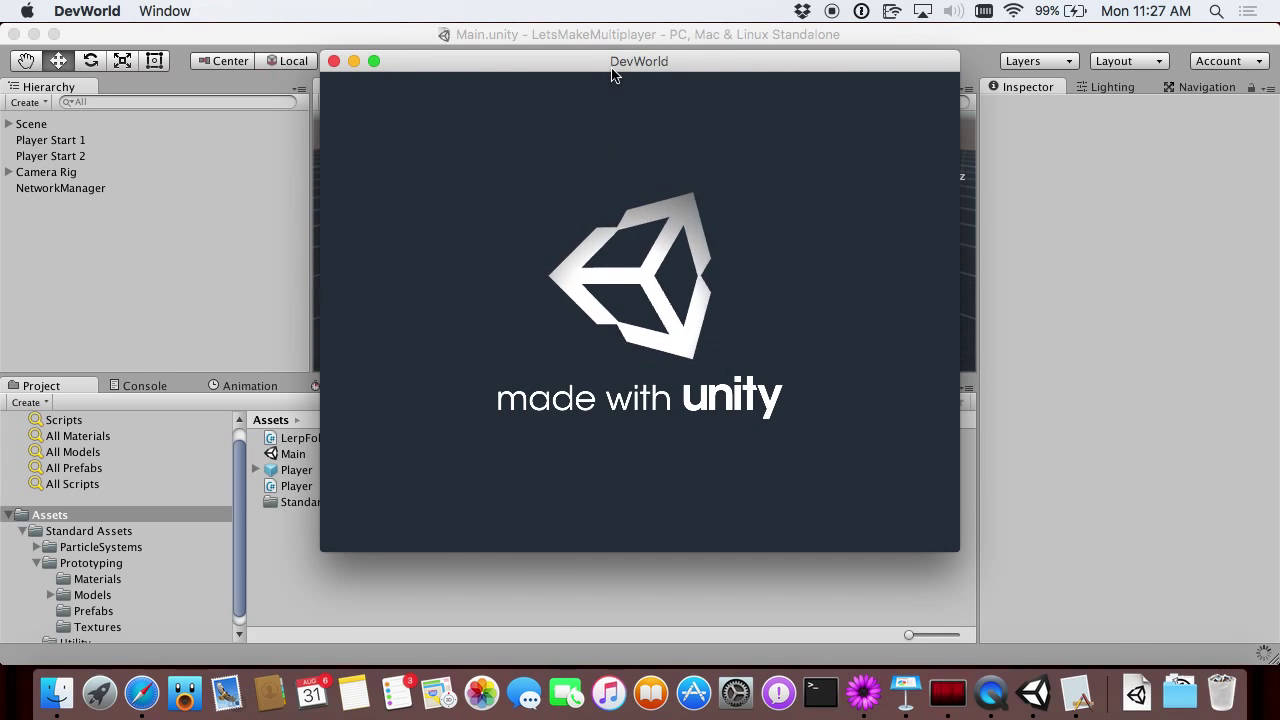
{"action": "left_click_drag", "start_coordinate": [609, 64], "coordinate": [811, 64]}
{"action": "left_click", "coordinate": [484, 46]}
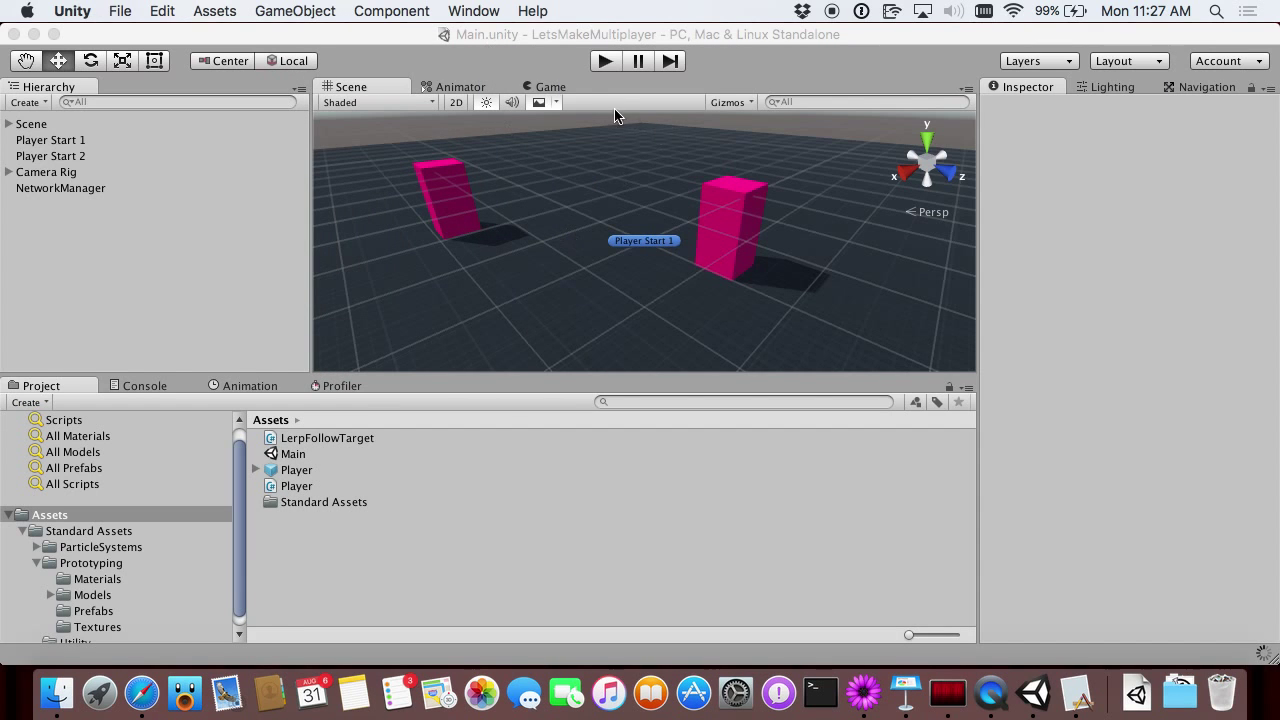
Start play mode, maximize the Game view and arrange the narrowed Unity window side by side with the DevWorld window.
{"action": "left_click", "coordinate": [605, 62]}
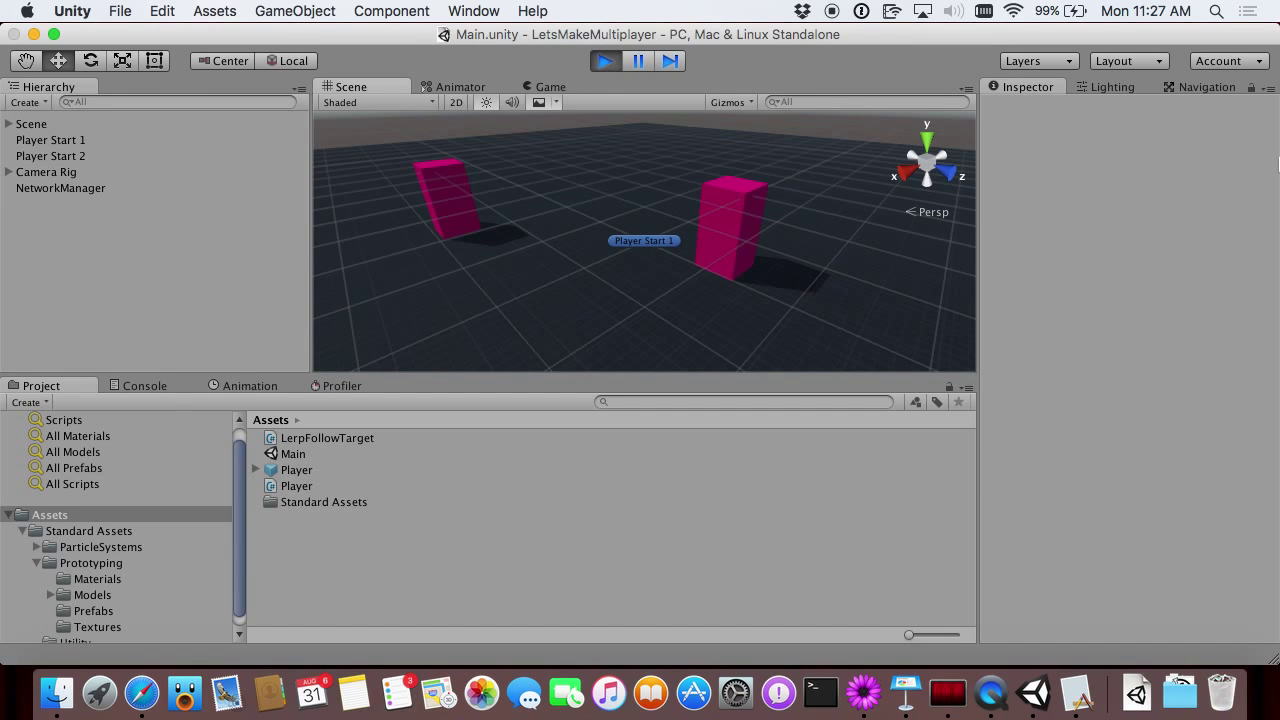
{"action": "left_click_drag", "start_coordinate": [1276, 160], "coordinate": [818, 250]}
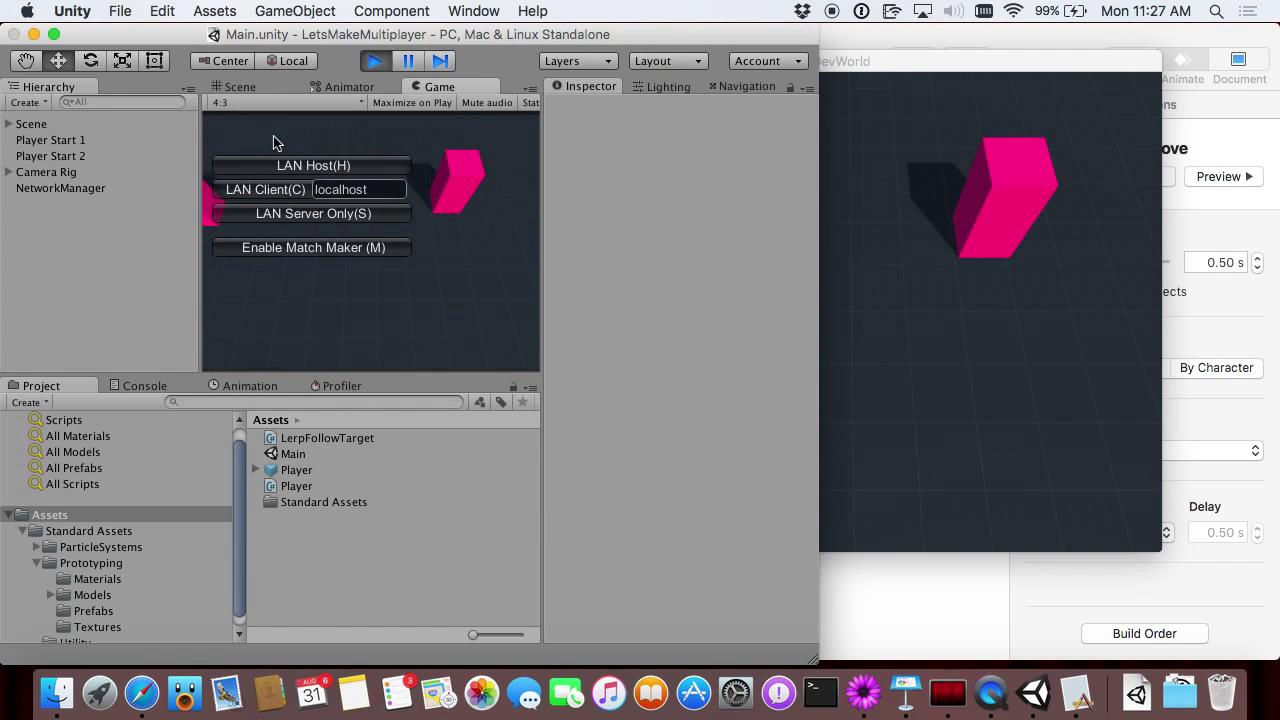
{"action": "key", "text": "shift+space"}
{"action": "left_click", "coordinate": [822, 123]}
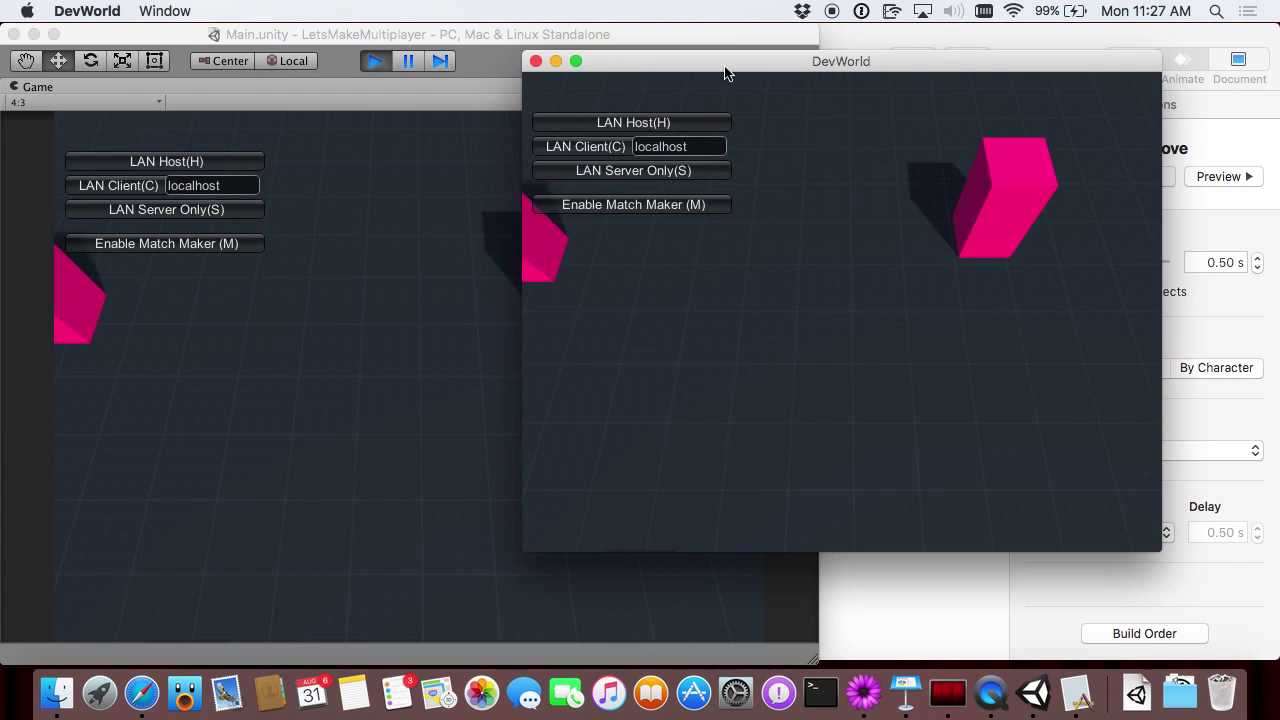
{"action": "left_click_drag", "start_coordinate": [726, 72], "coordinate": [860, 130]}
{"action": "left_click", "coordinate": [815, 274]}
{"action": "left_click_drag", "start_coordinate": [815, 274], "coordinate": [769, 280]}
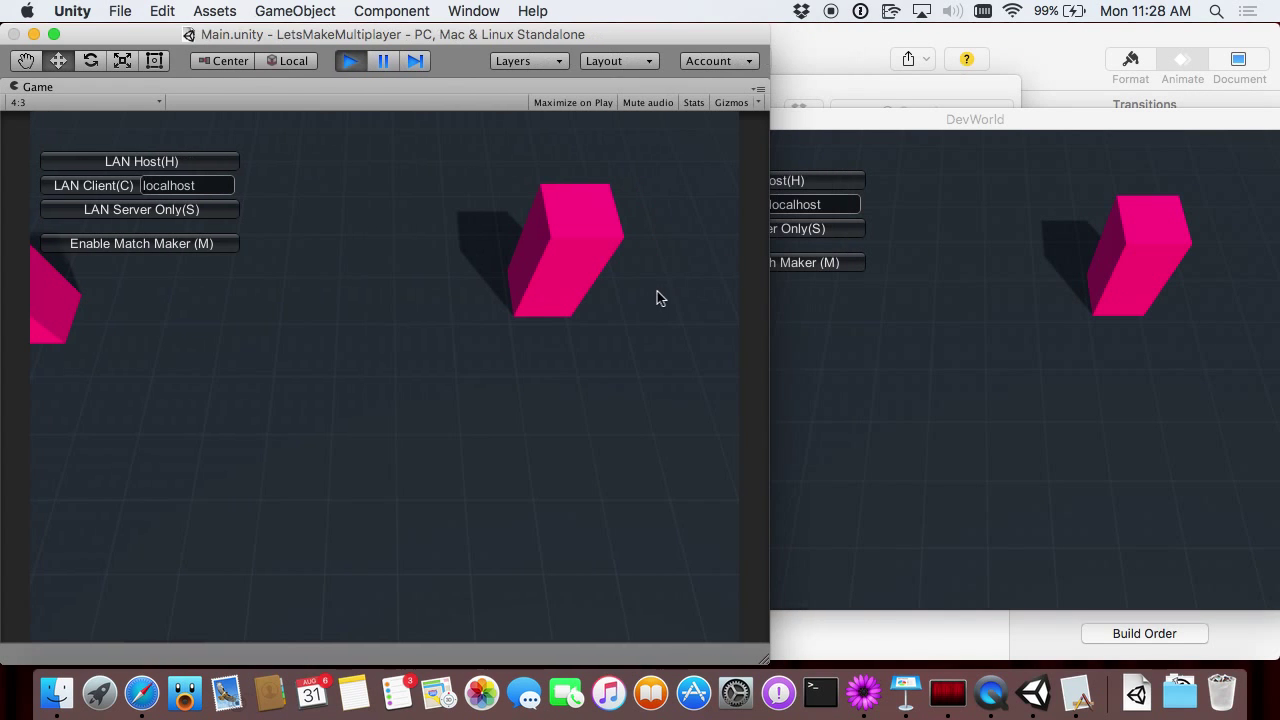
Start a LAN host in the Unity editor, join it as LAN client from DevWorld and move the client's player.
{"action": "left_click", "coordinate": [96, 160]}
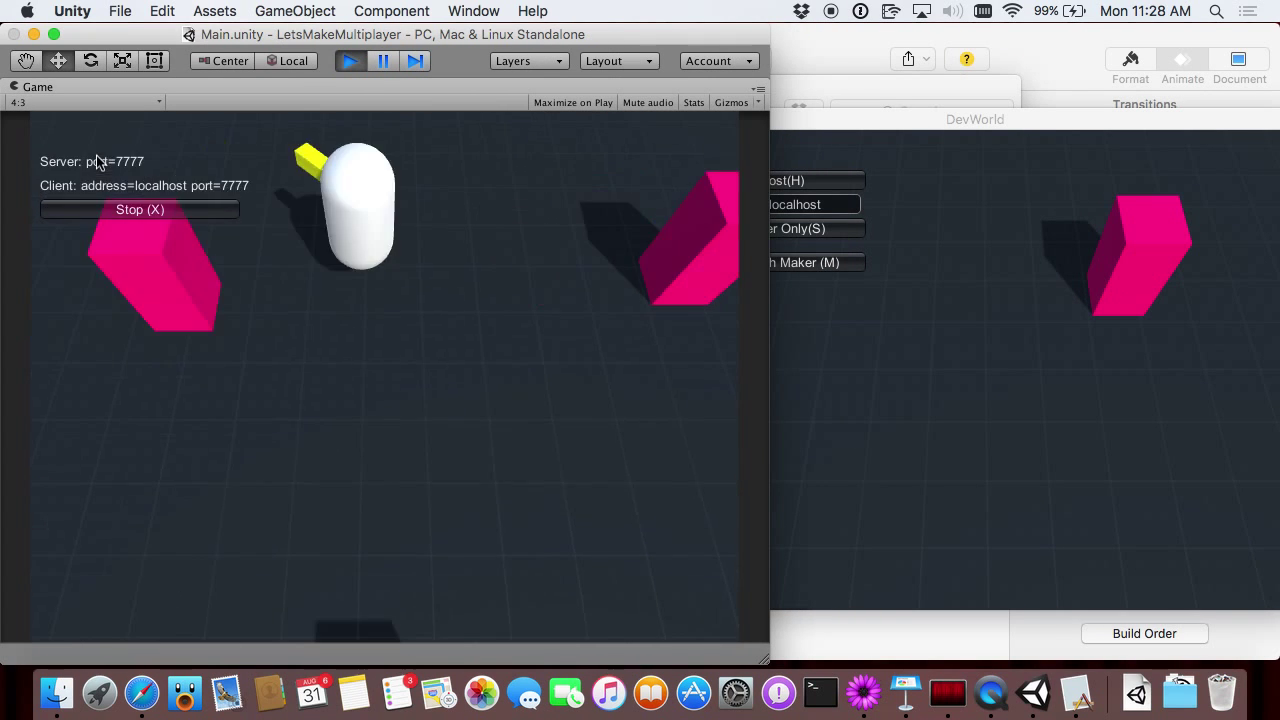
{"action": "left_click", "coordinate": [1162, 498]}
{"action": "left_click", "coordinate": [746, 204]}
{"action": "key", "text": "Up"}
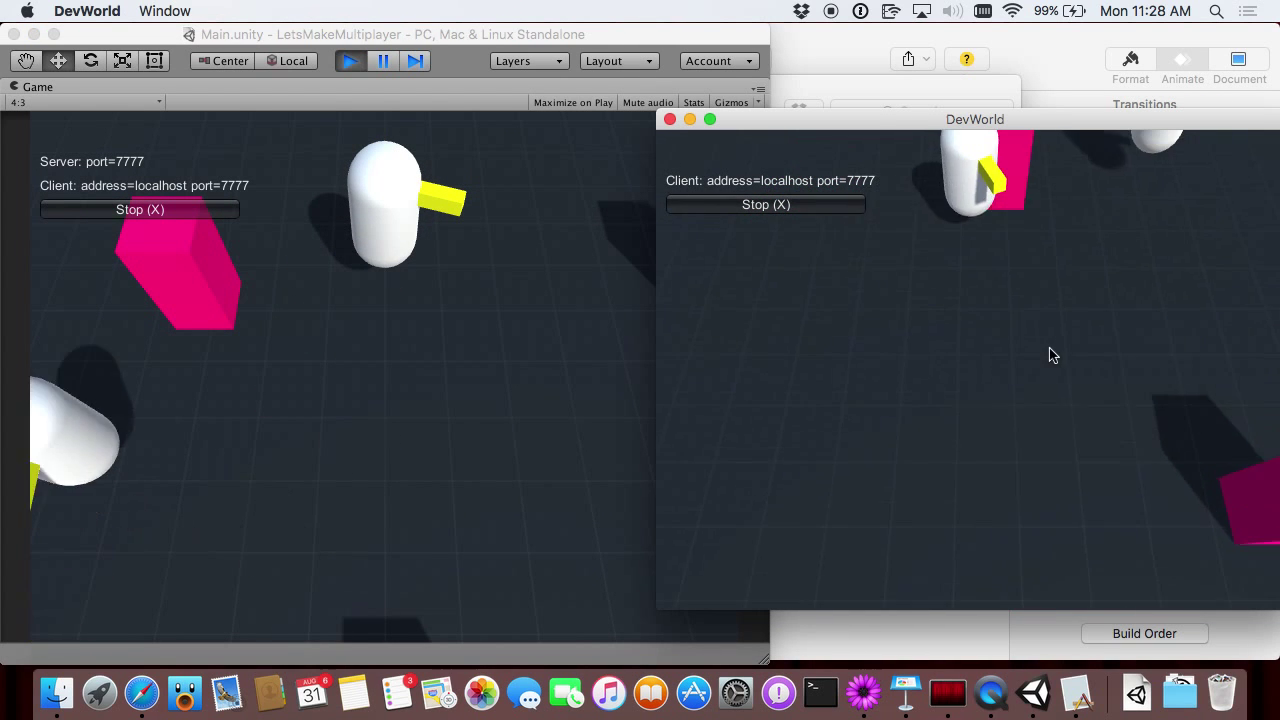
{"action": "key", "text": "Up"}
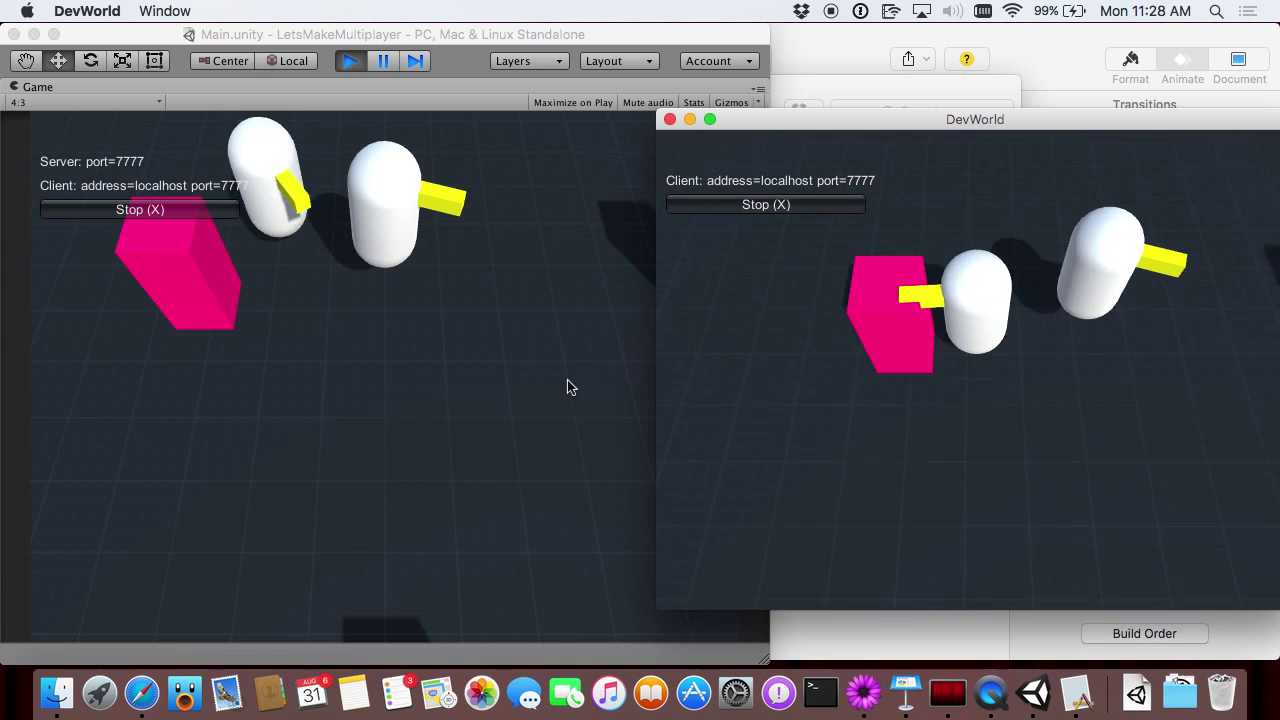
Move and turn the host's player around the pink blocks in the editor's Game view to test its synchronization with the DevWorld client.
{"action": "left_click", "coordinate": [567, 387]}
{"action": "key", "text": "Up"}
{"action": "key", "text": "Up"}
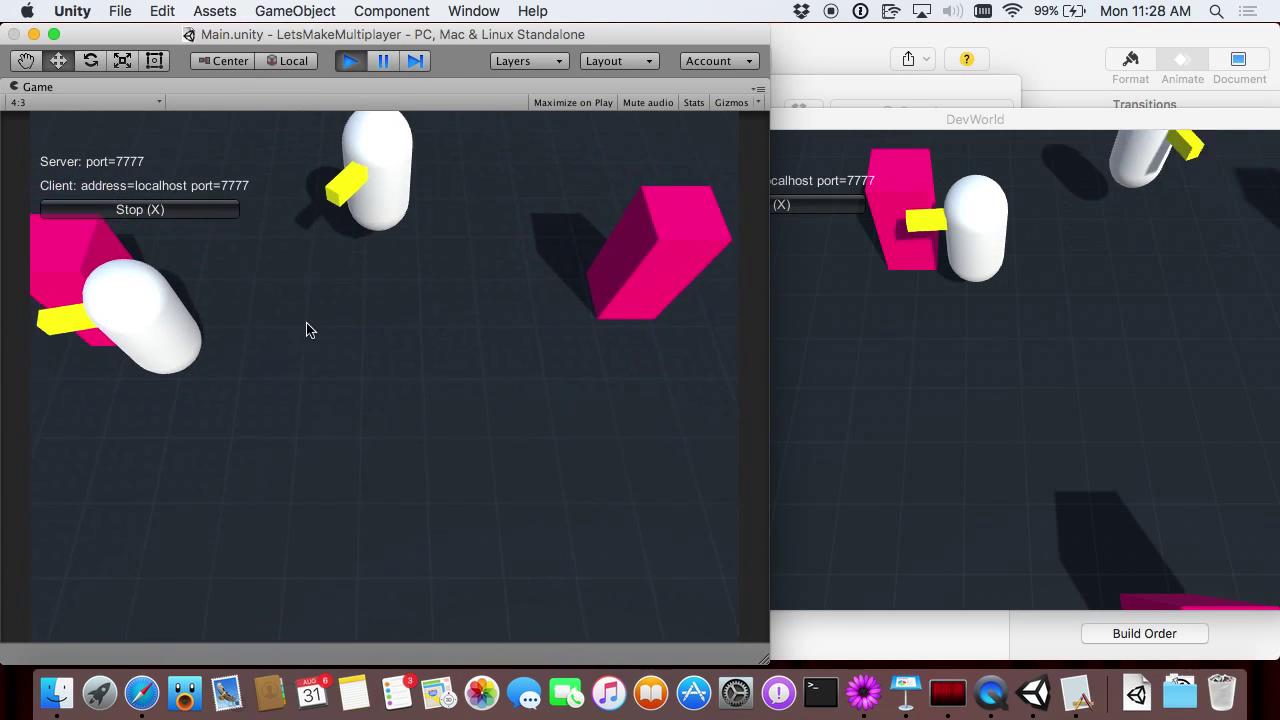
{"action": "key", "text": "Up"}
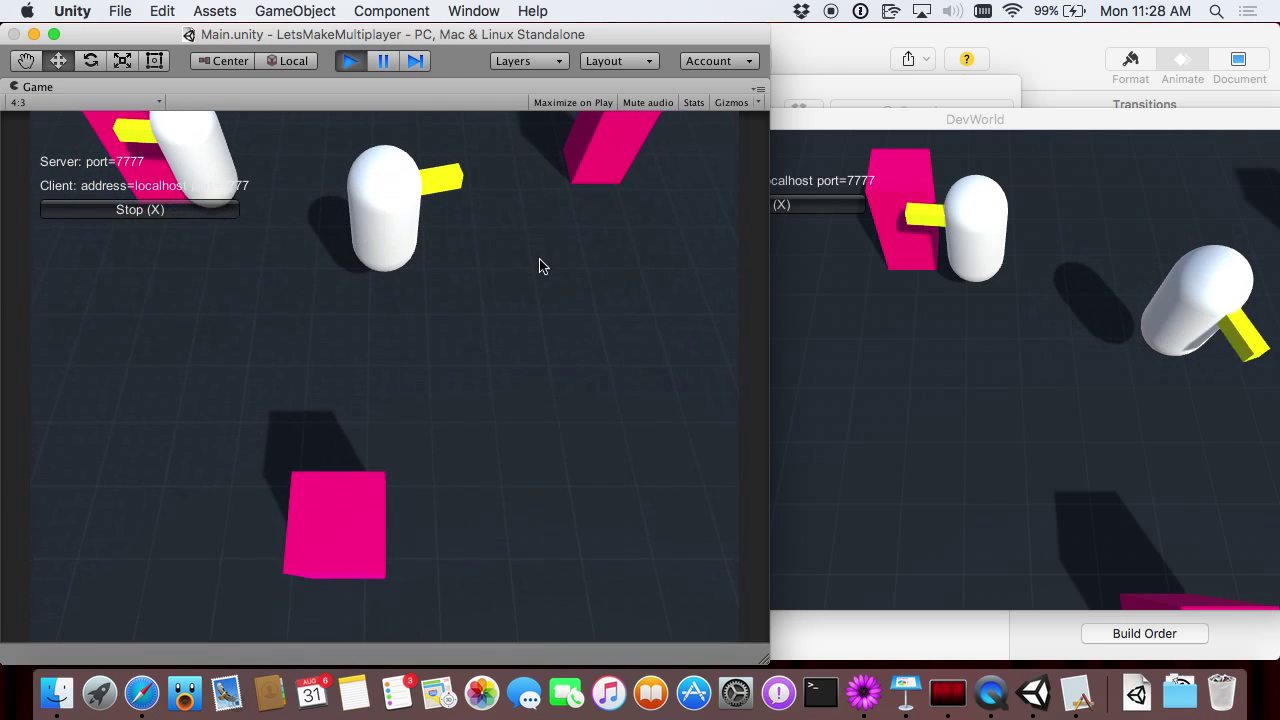
{"action": "key", "text": "Up"}
{"action": "key", "text": "Up"}
{"action": "key", "text": "Down"}
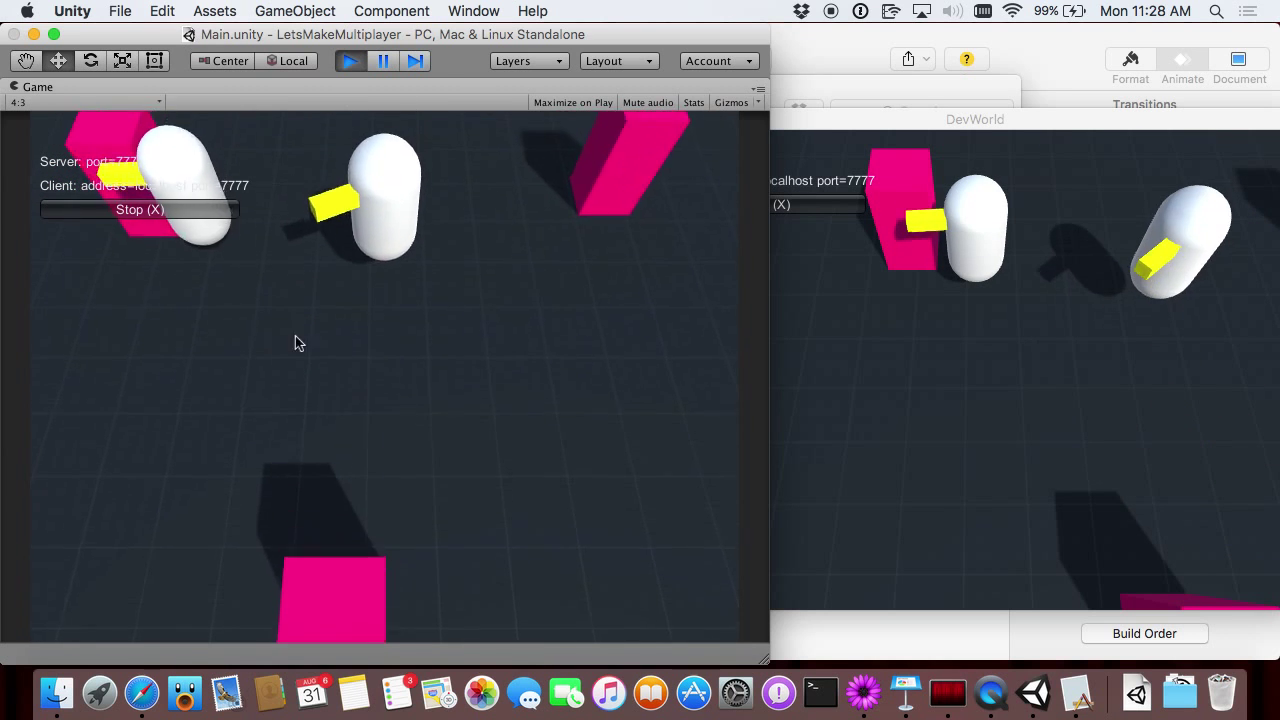
{"action": "key", "text": "Down"}
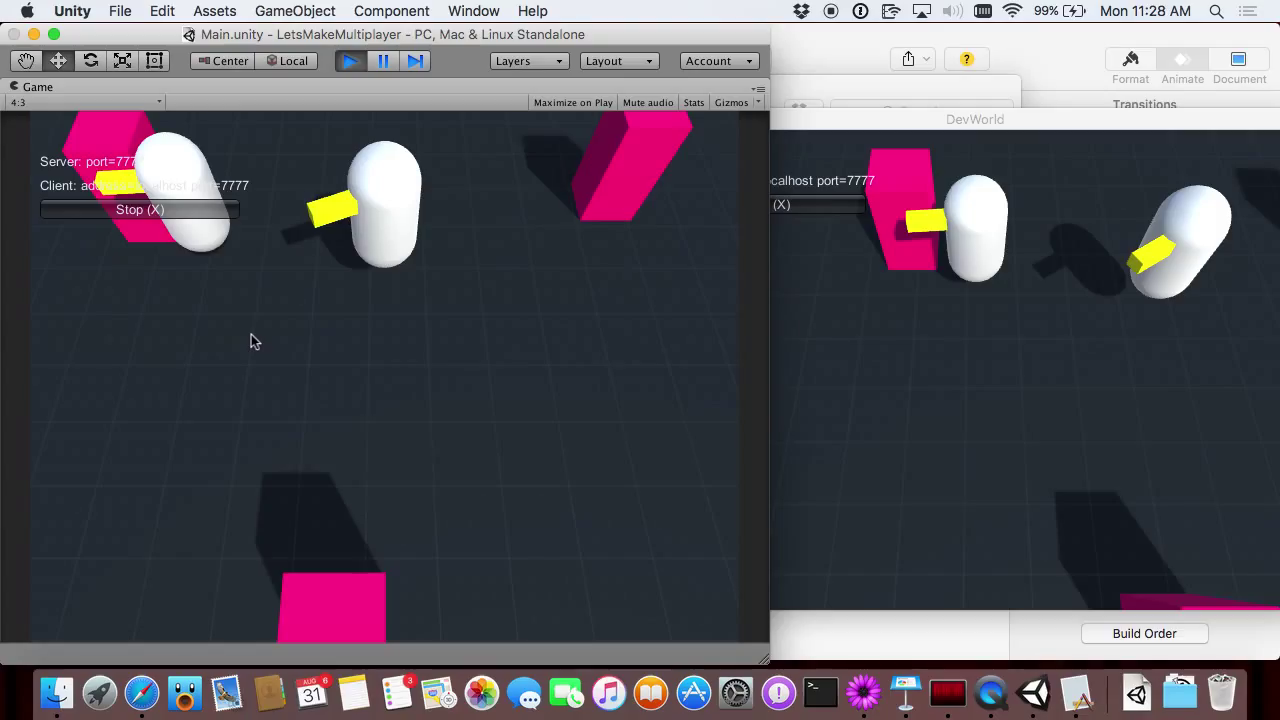
{"action": "key", "text": "Left"}
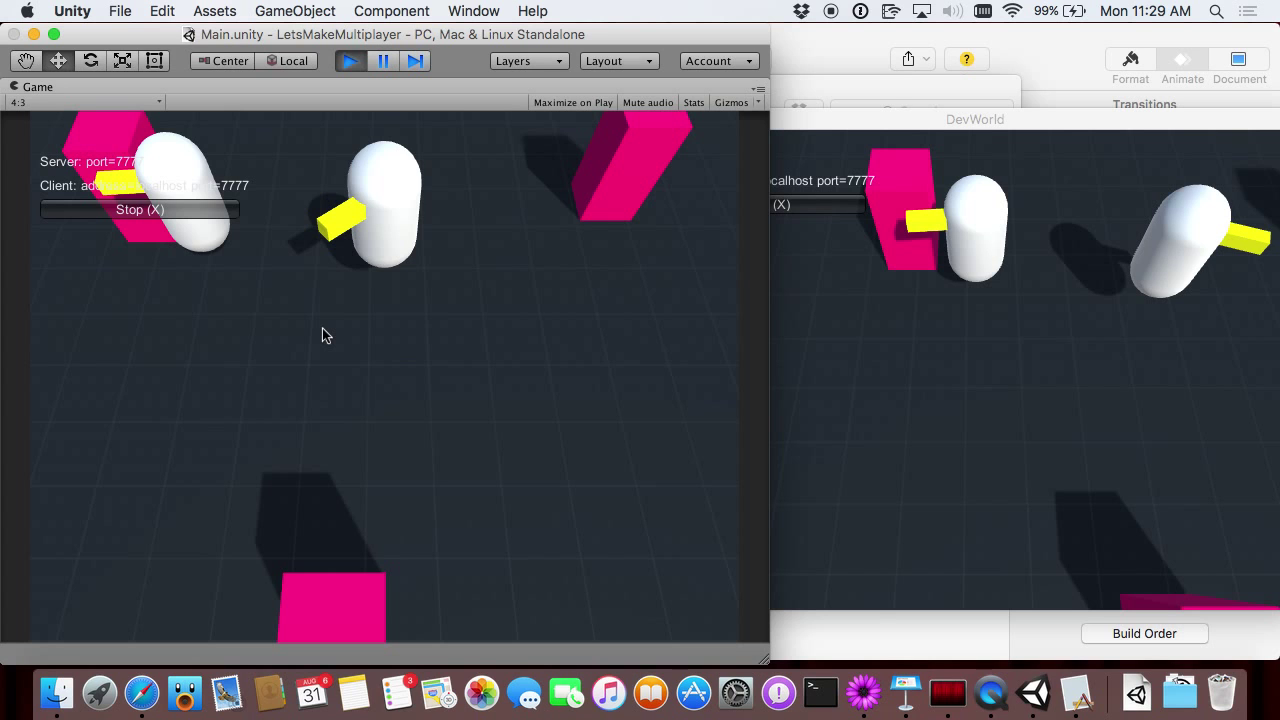
Quit the DevWorld standalone game and stop play mode in the Unity editor.
{"action": "left_click", "coordinate": [905, 303]}
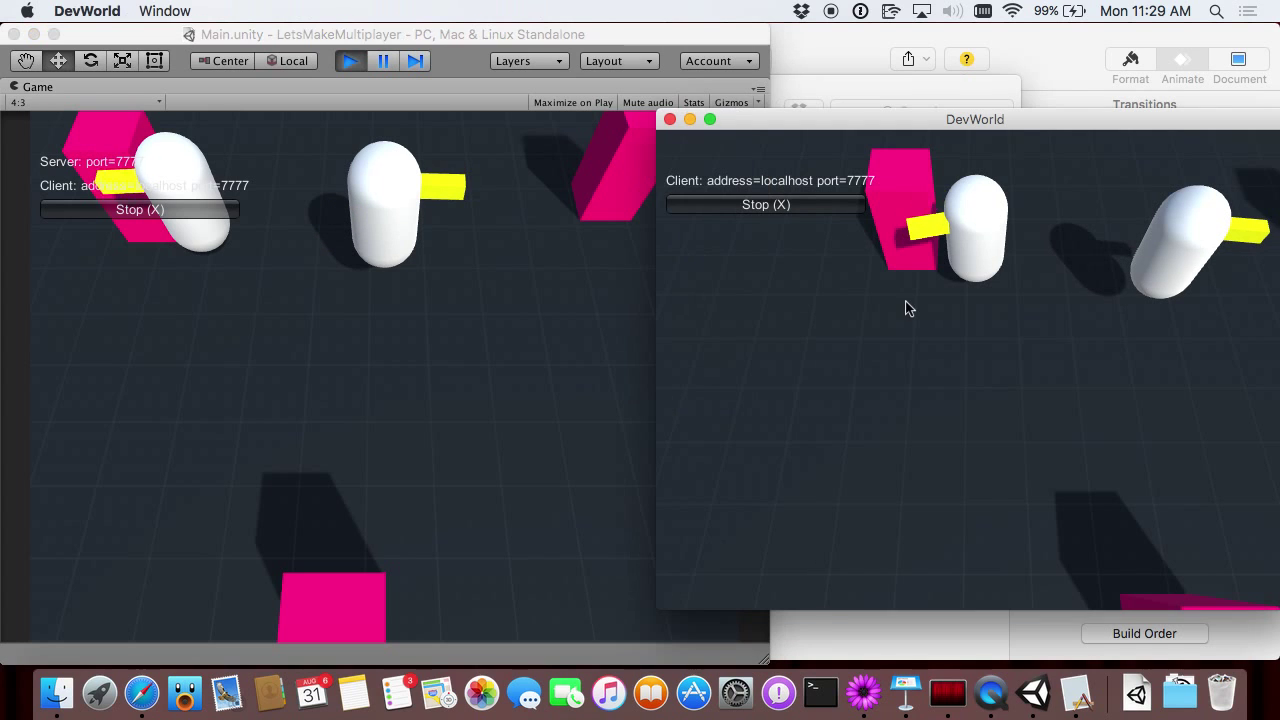
{"action": "key", "text": "super+q"}
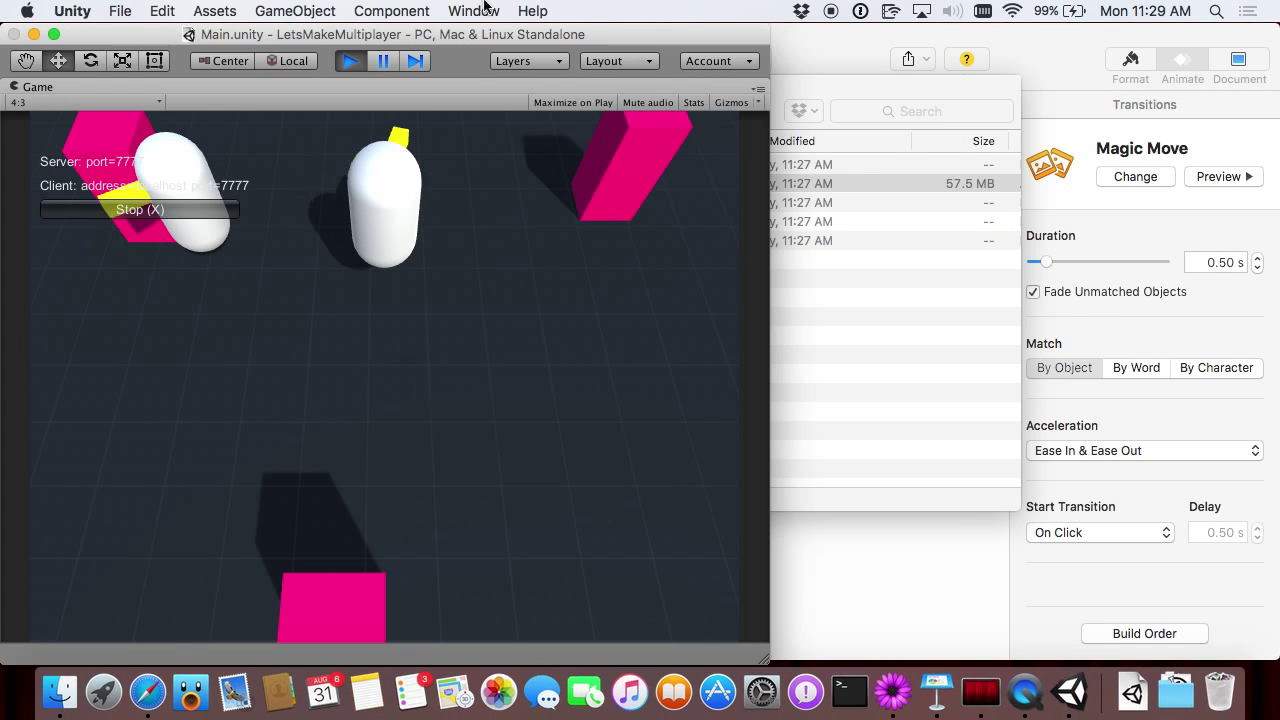
{"action": "key", "text": "super+p"}
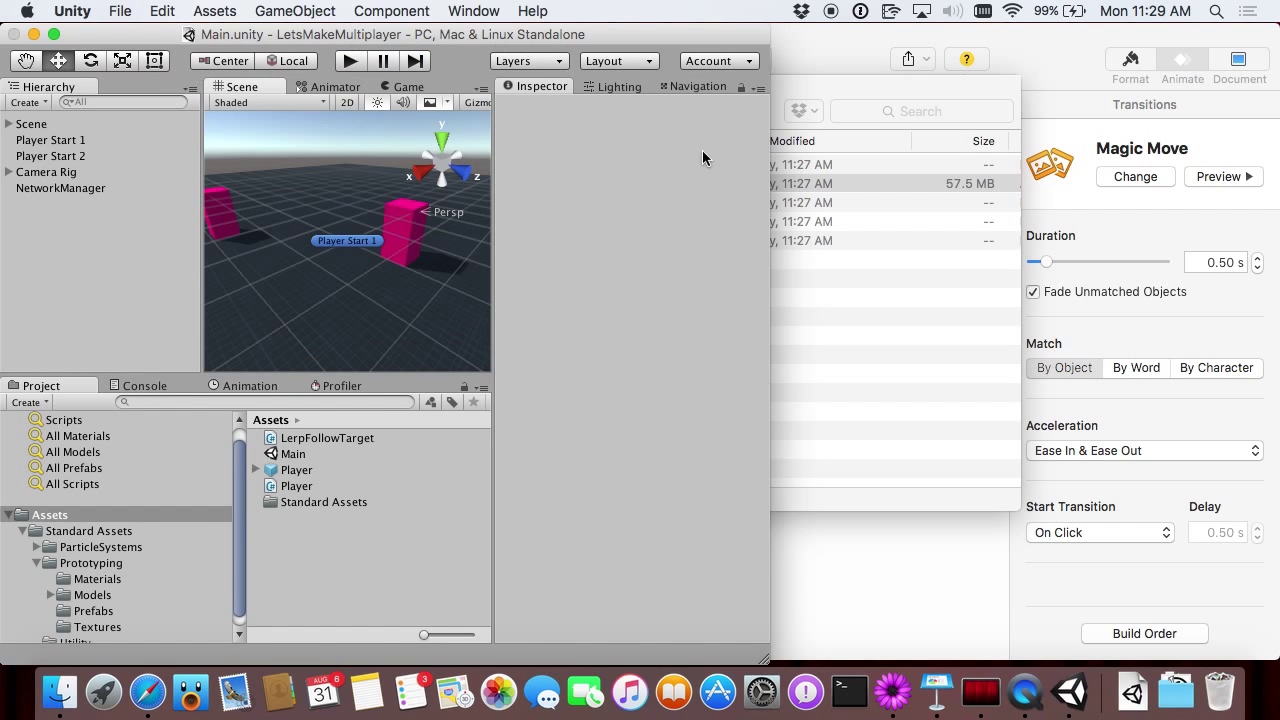
Widen the Unity window to the full screen width and enlarge the Scene view by narrowing the Inspector.
{"action": "double_click", "coordinate": [771, 193]}
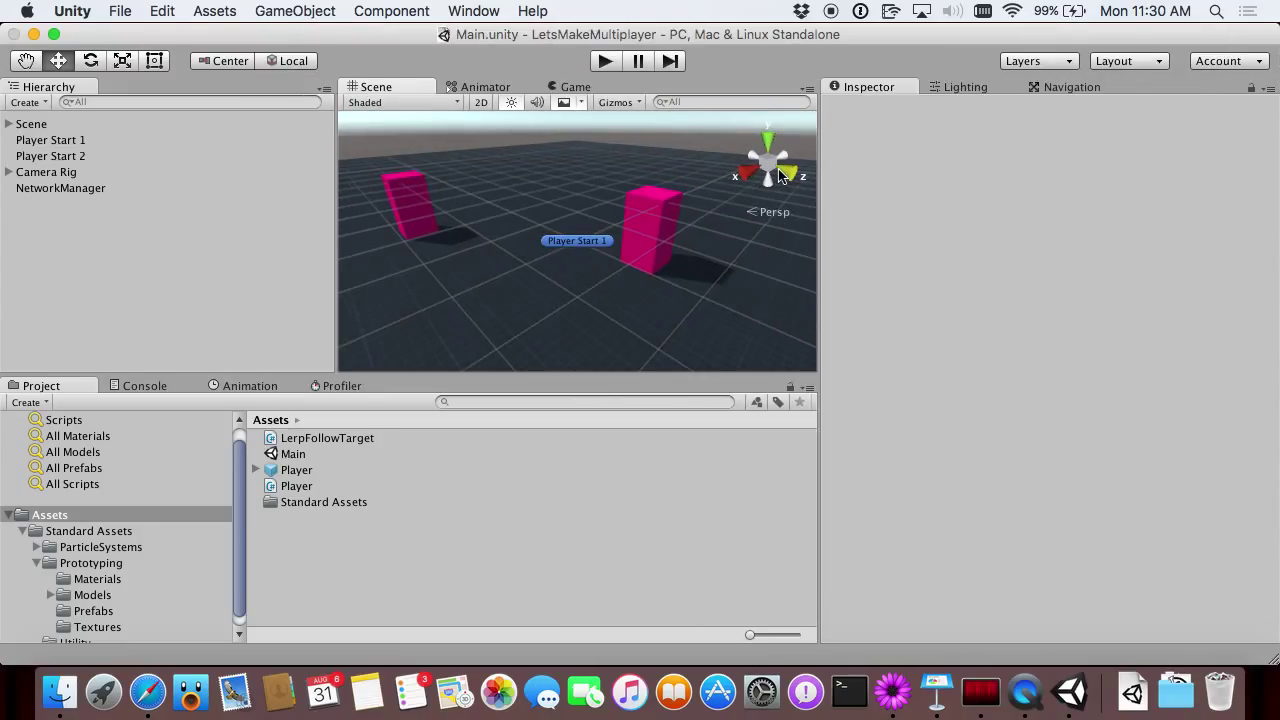
{"action": "left_click_drag", "start_coordinate": [820, 243], "coordinate": [1003, 250]}
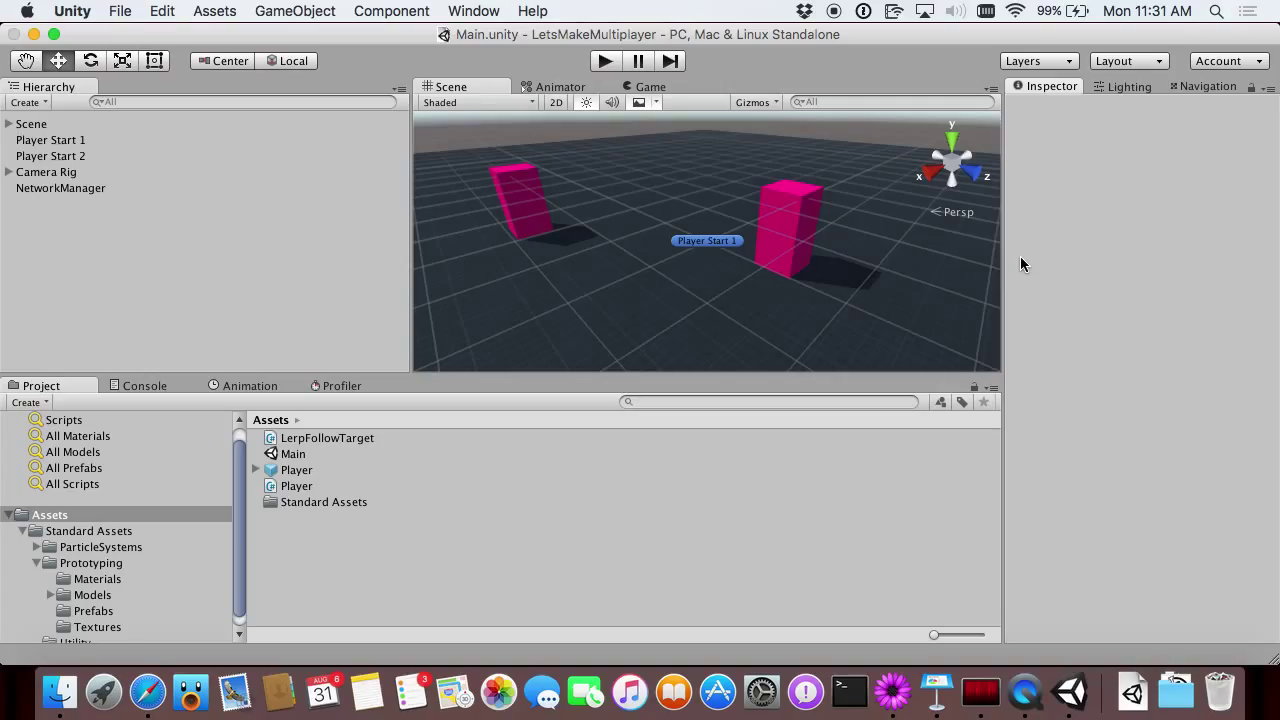
Create an empty game object in the scene and name it Shot.
{"action": "left_click", "coordinate": [287, 10]}
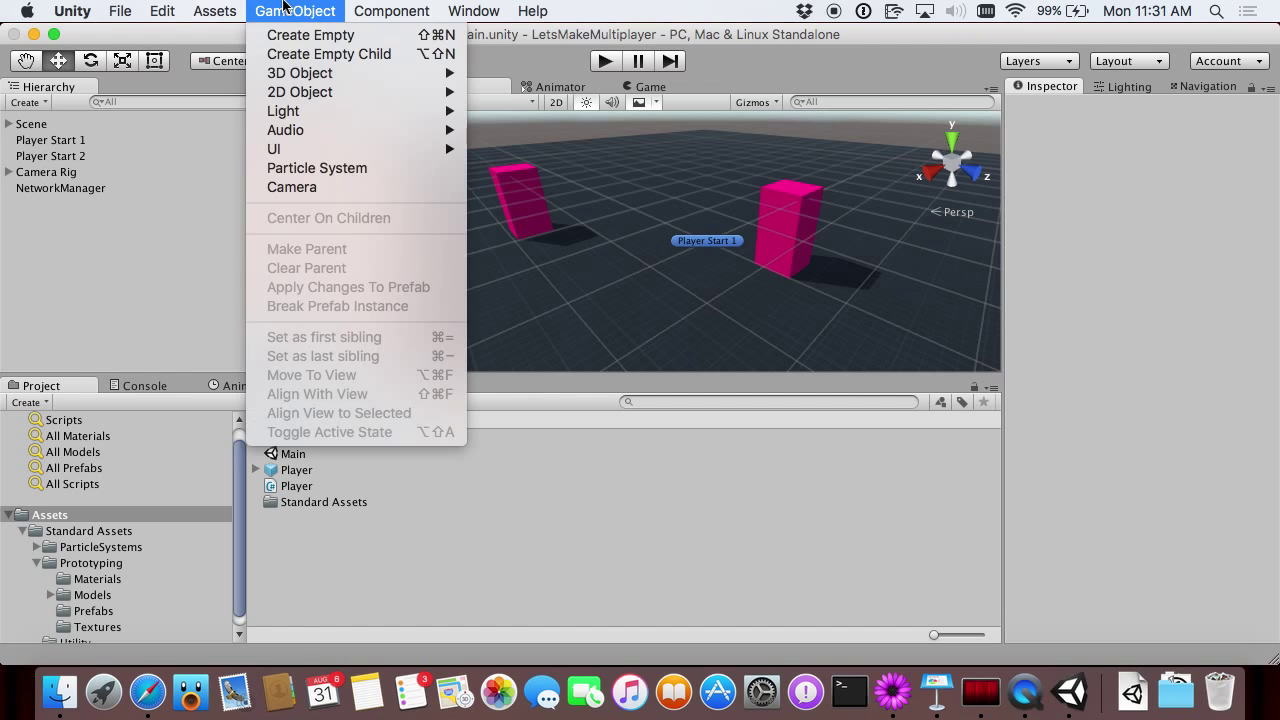
{"action": "left_click", "coordinate": [283, 38]}
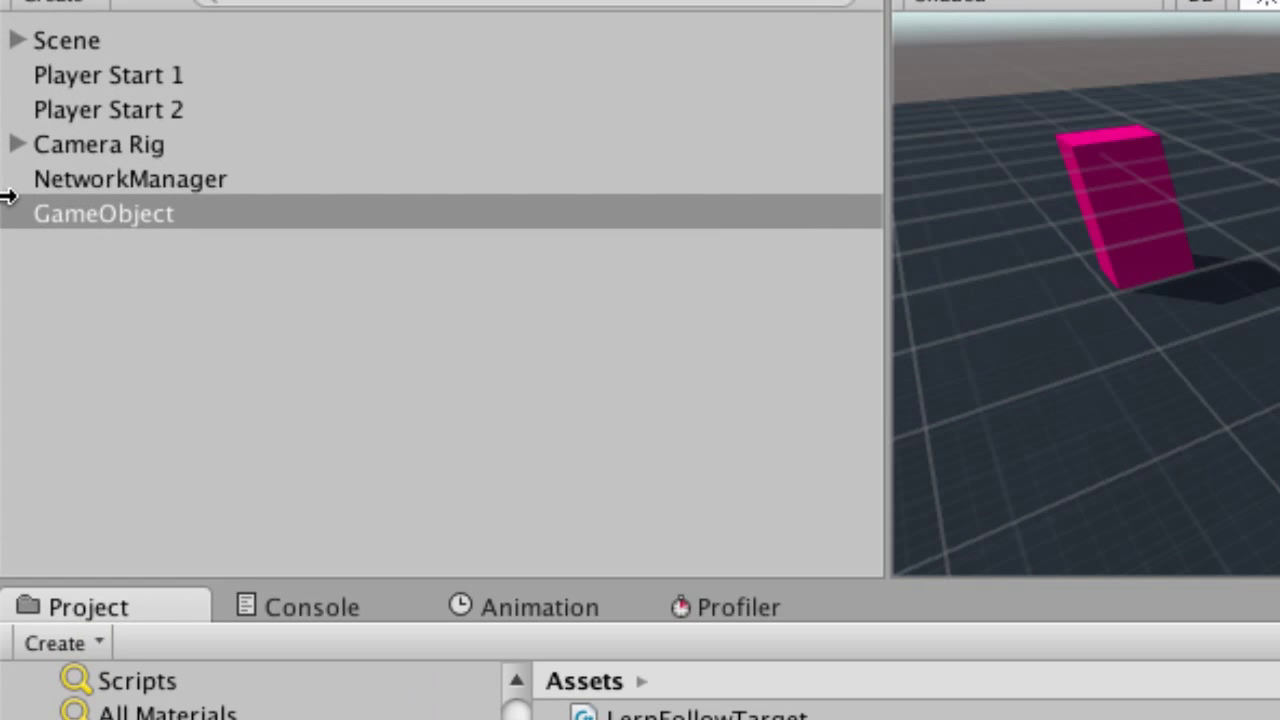
{"action": "left_click", "coordinate": [33, 205]}
{"action": "key", "text": "Return"}
{"action": "type", "text": "Shot"}
{"action": "key", "text": "Return"}
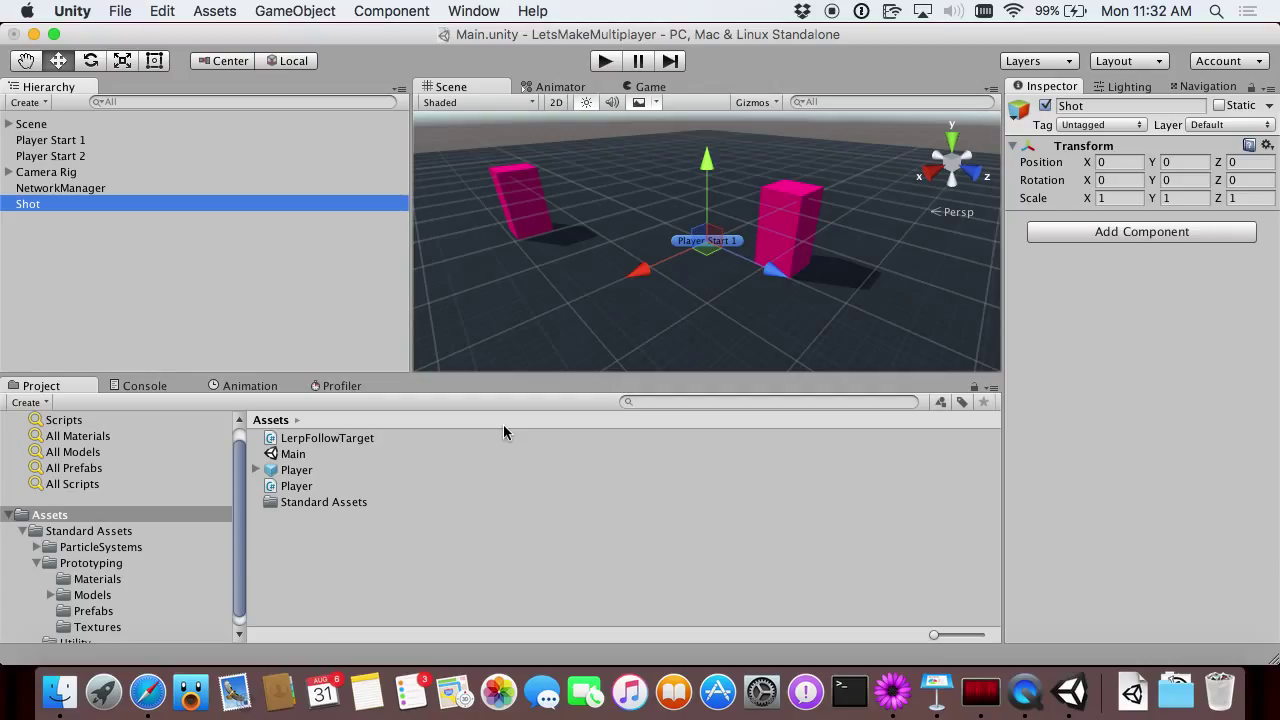
Add a Line Renderer component to the Shot object.
{"action": "left_click", "coordinate": [1108, 232]}
{"action": "type", "text": "Line"}
{"action": "key", "text": "Return"}
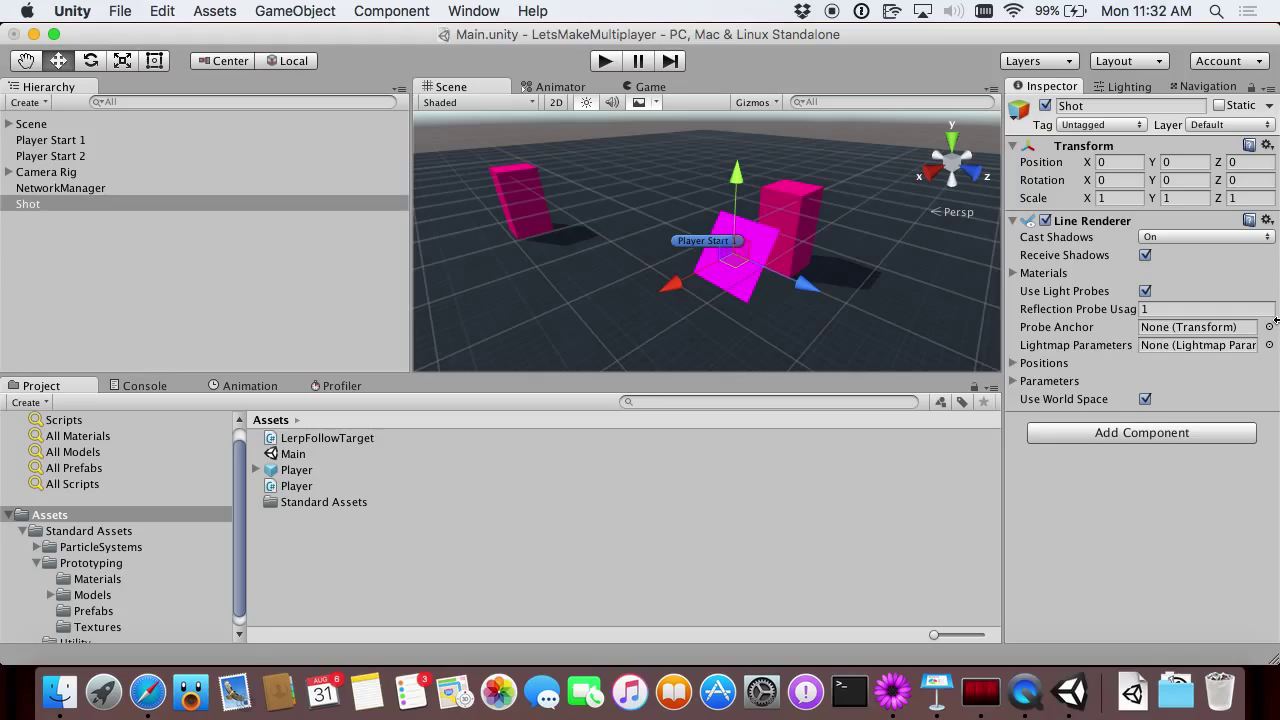
Create a new material in the Assets folder and name it Shot.
{"action": "right_click", "coordinate": [348, 563]}
{"action": "mouse_move", "coordinate": [532, 344]}
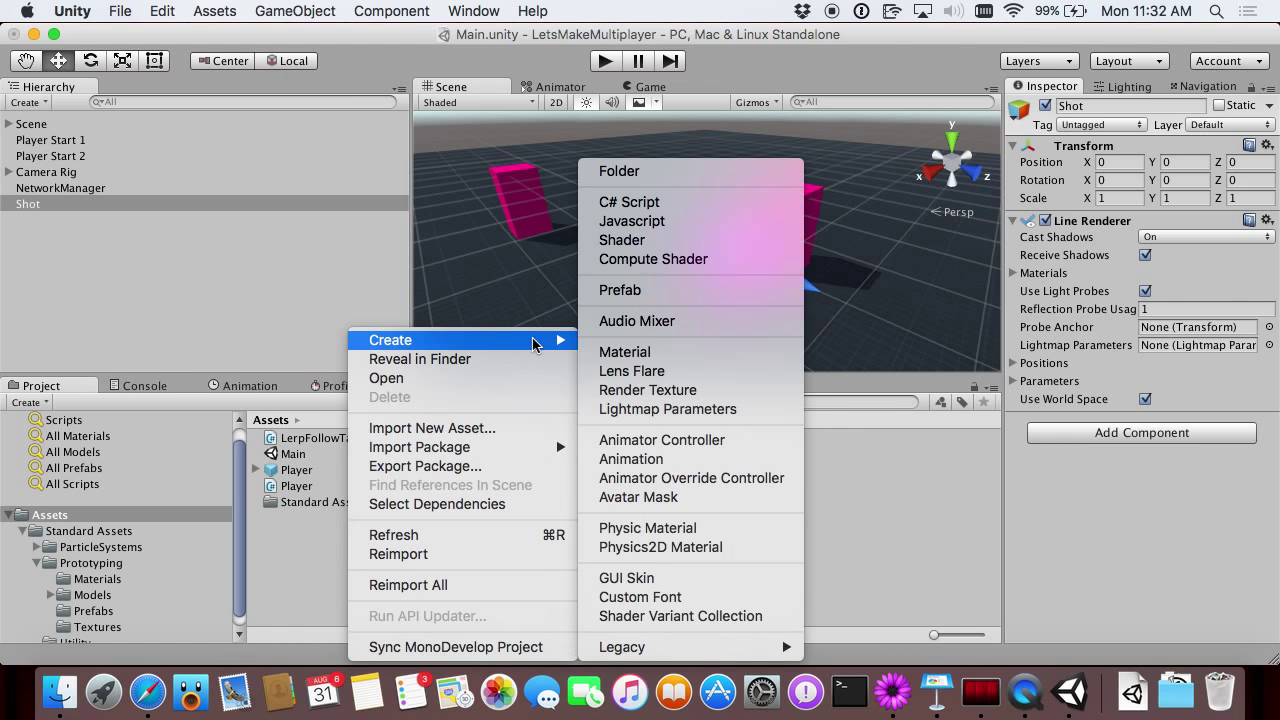
{"action": "left_click", "coordinate": [624, 352]}
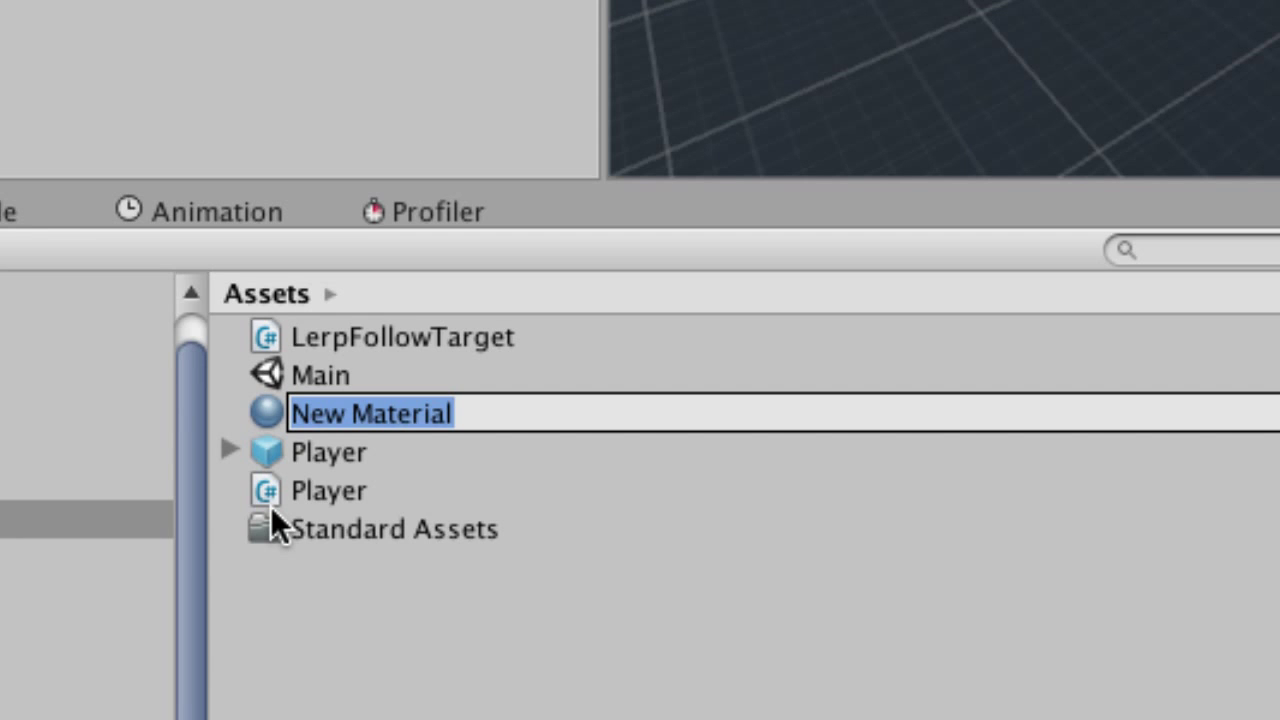
{"action": "type", "text": "Shot"}
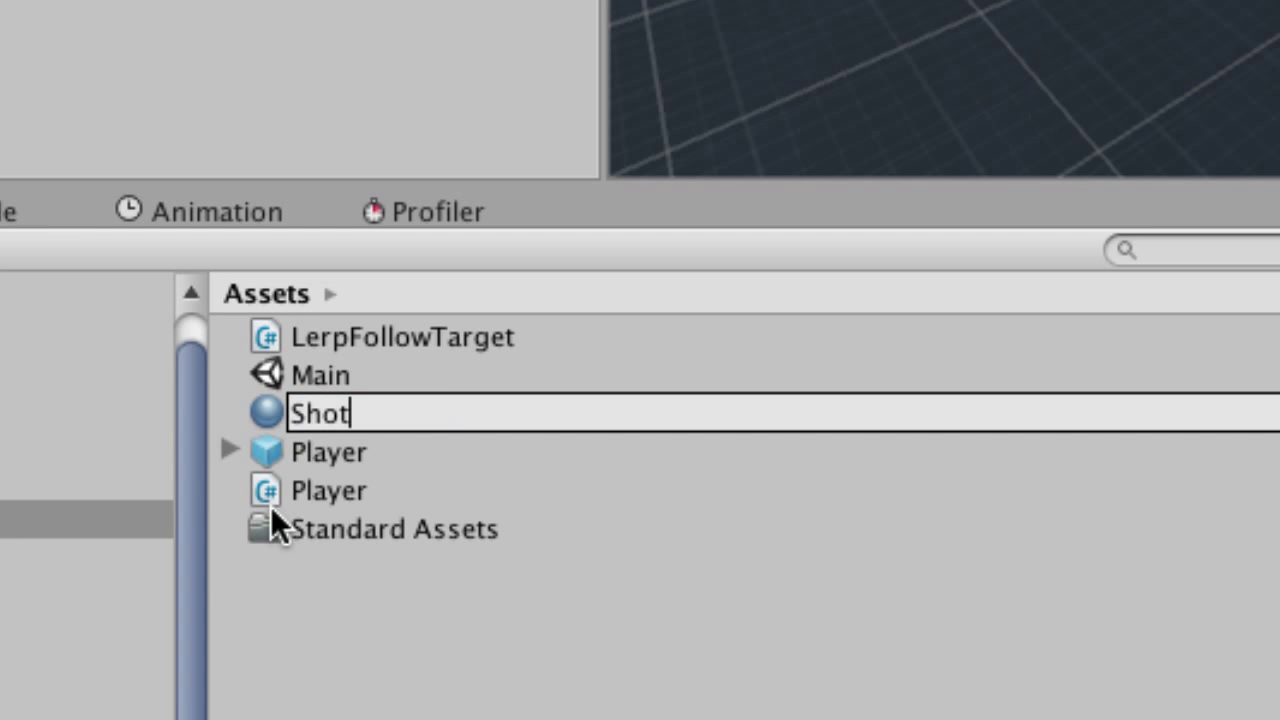
{"action": "key", "text": "Return"}
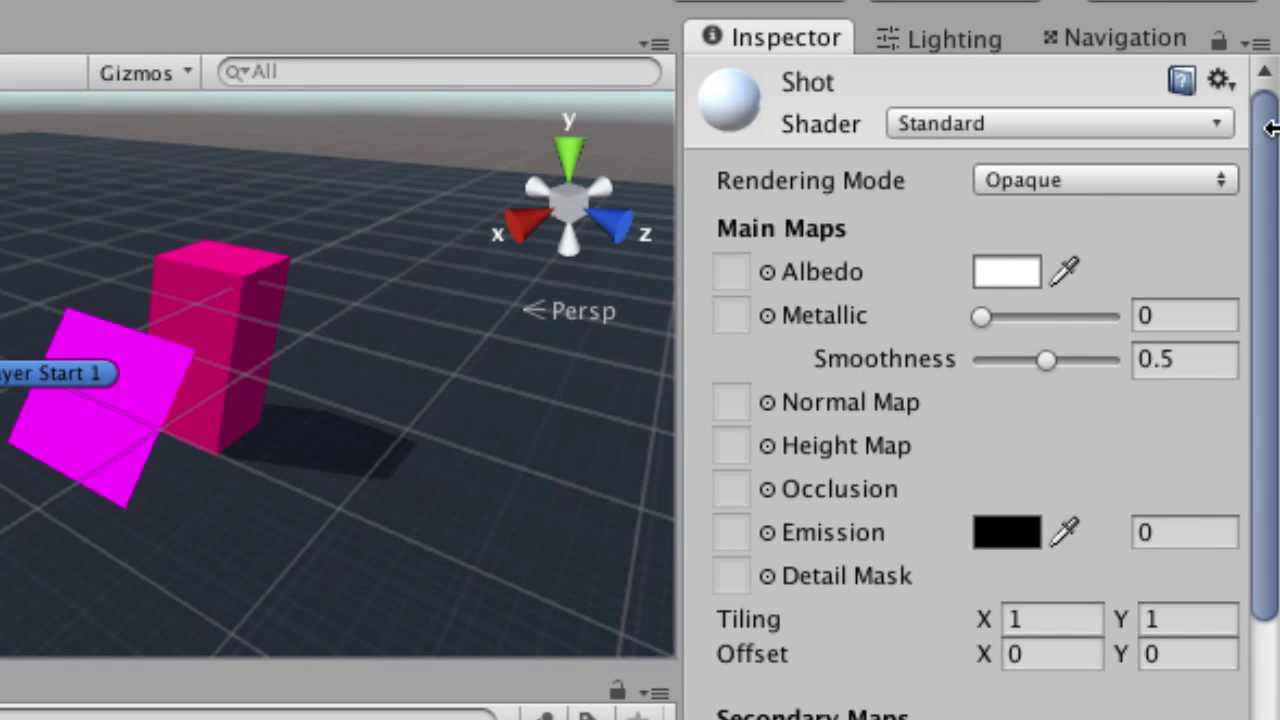
Change the Shot material's shader to Particles/Additive.
{"action": "left_click", "coordinate": [1175, 123]}
{"action": "mouse_move", "coordinate": [1040, 484]}
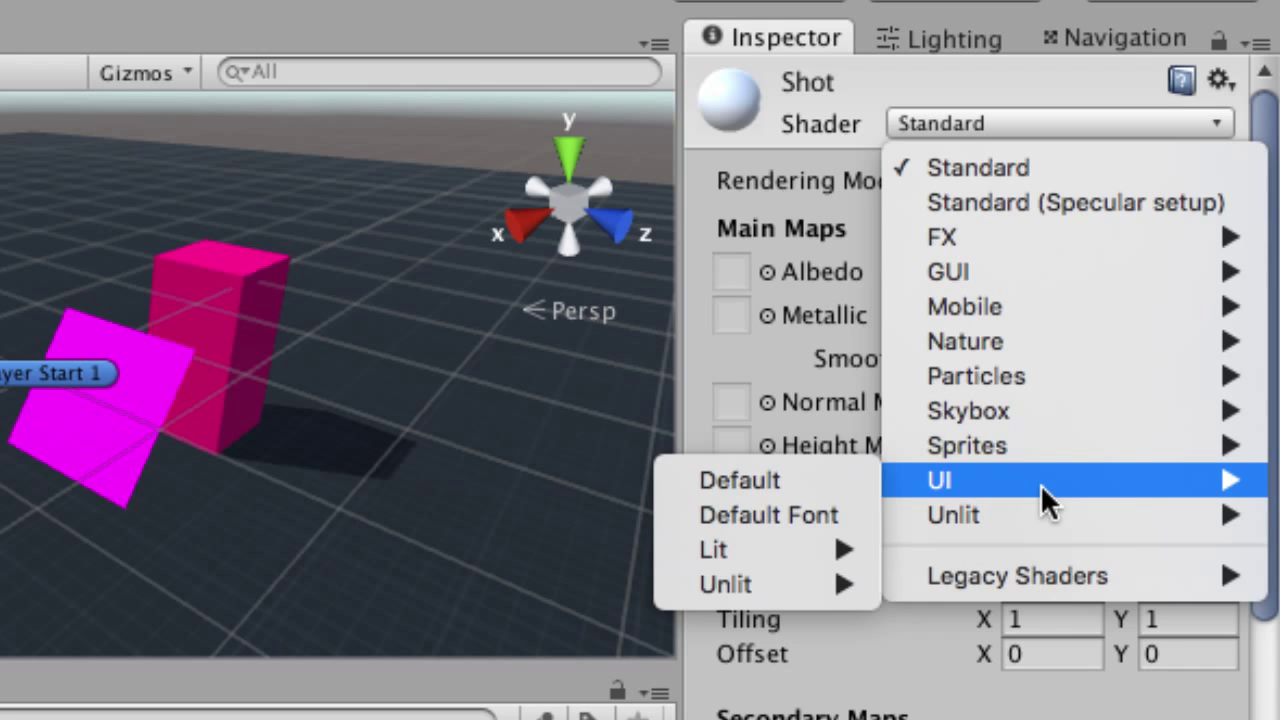
{"action": "mouse_move", "coordinate": [994, 380]}
{"action": "left_click", "coordinate": [857, 384]}
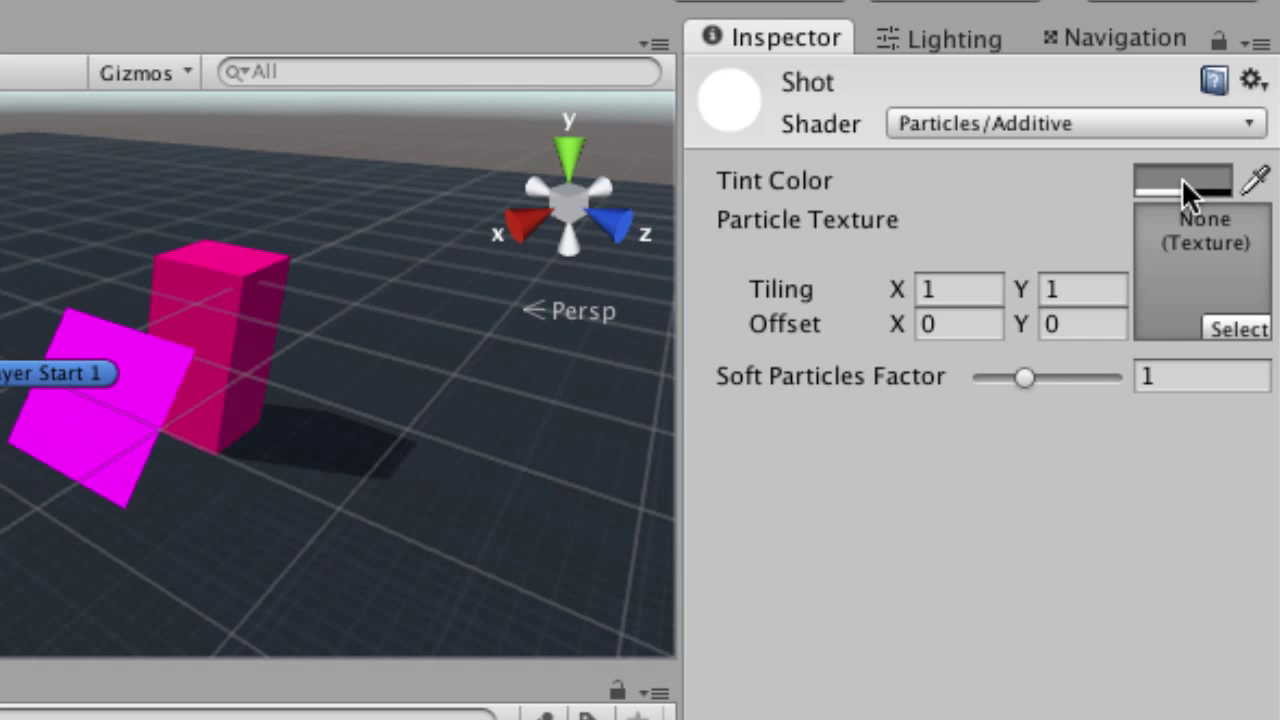
Set the Shot material's tint color to white (RGB 255, 255, 255) with an alpha of 122.
{"action": "left_click", "coordinate": [1181, 177]}
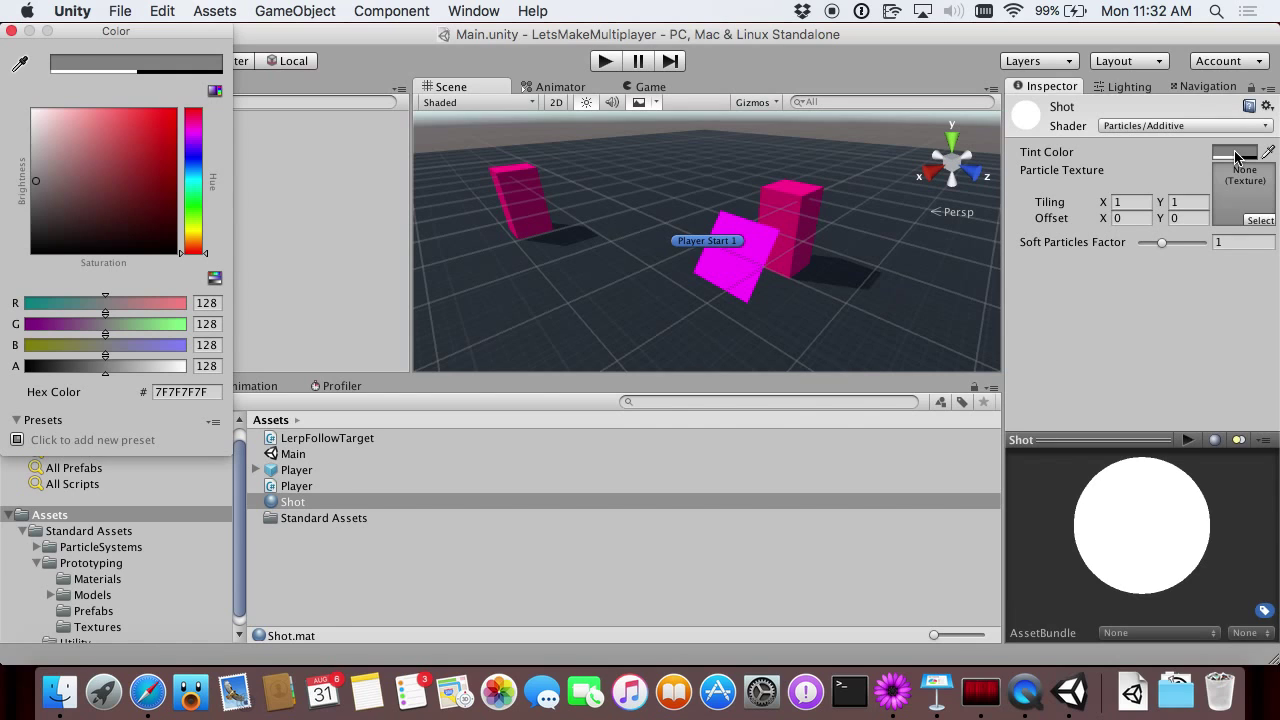
{"action": "left_click_drag", "start_coordinate": [164, 367], "coordinate": [198, 366]}
{"action": "left_click", "coordinate": [101, 366]}
{"action": "left_click", "coordinate": [184, 345]}
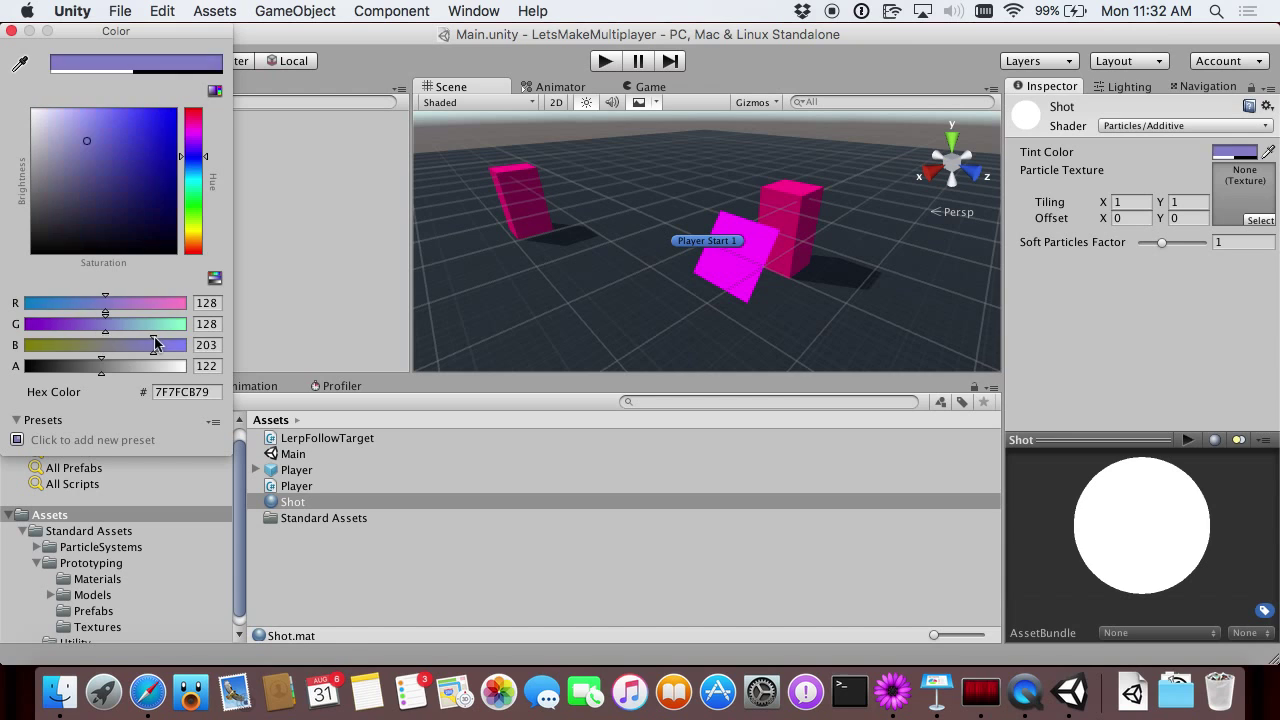
{"action": "left_click", "coordinate": [184, 324]}
{"action": "left_click_drag", "start_coordinate": [180, 310], "coordinate": [223, 314]}
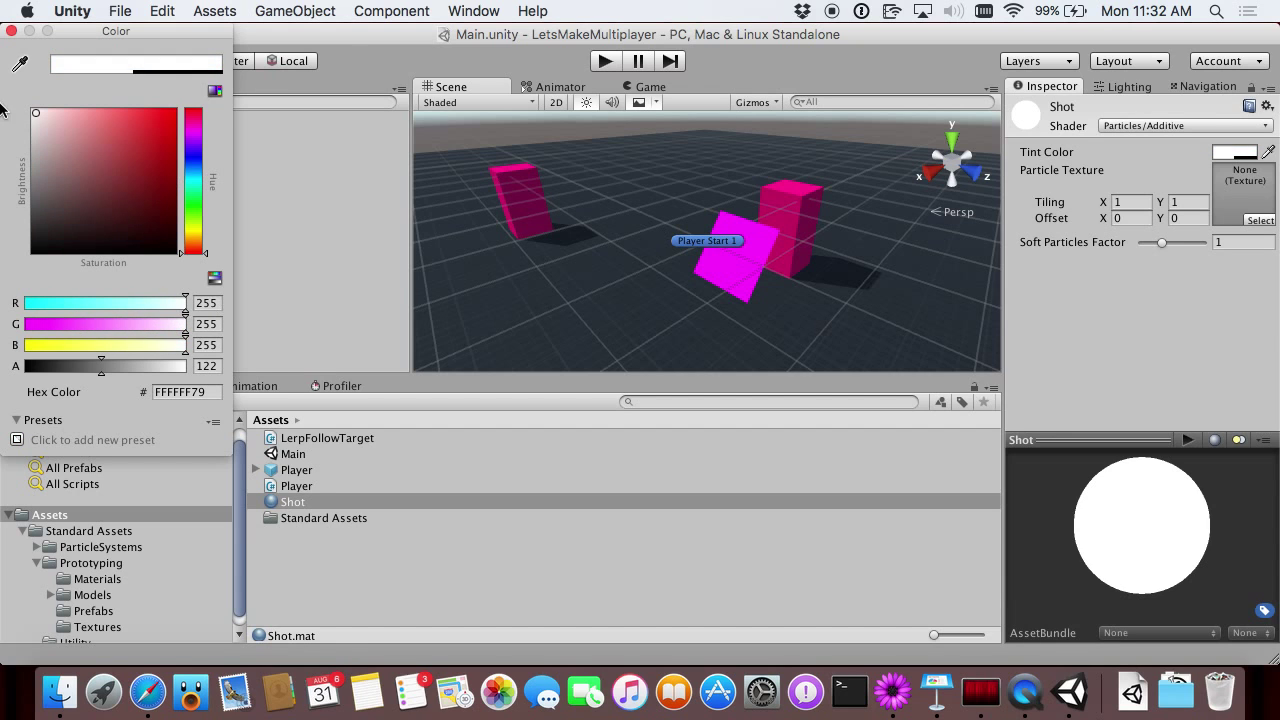
{"action": "left_click", "coordinate": [12, 32]}
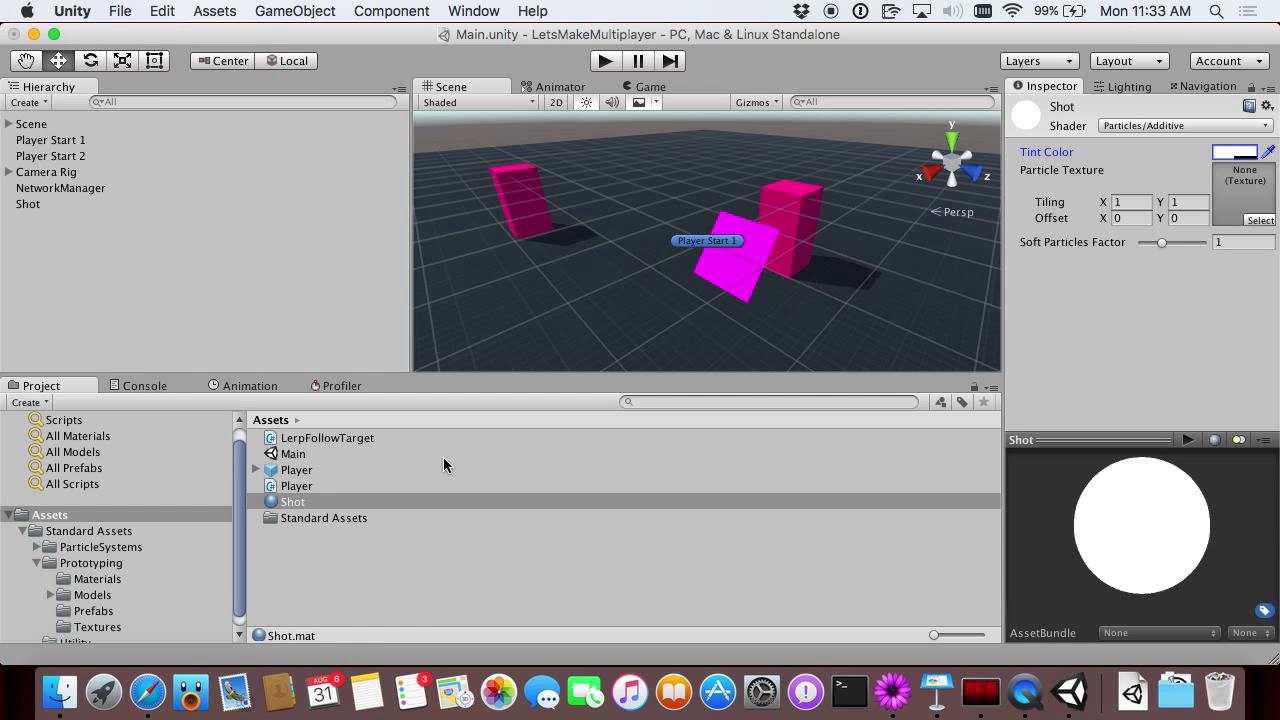
Assign the Shot material to Element 0 of the Shot object's Line Renderer materials.
{"action": "left_click", "coordinate": [55, 206]}
{"action": "left_click", "coordinate": [1014, 274]}
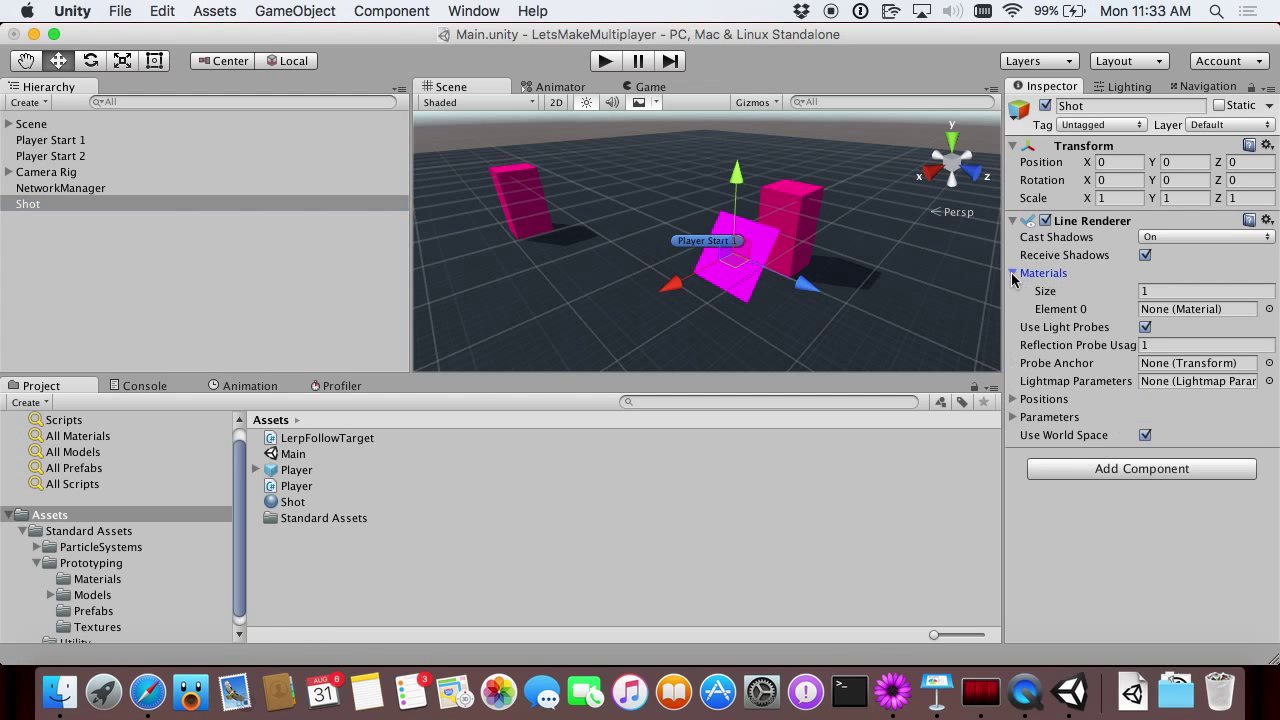
{"action": "left_click_drag", "start_coordinate": [272, 498], "coordinate": [1172, 316]}
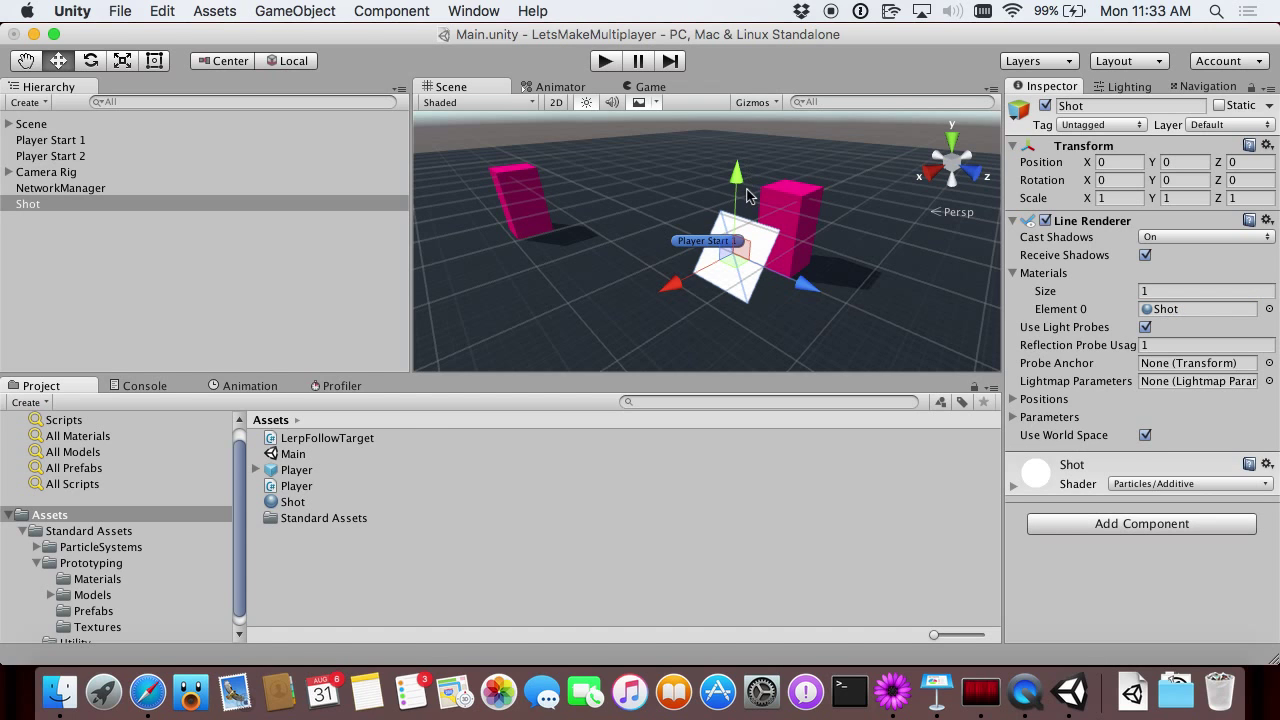
Lower the alpha of the Shot material's tint color to 34.
{"action": "left_click", "coordinate": [292, 503]}
{"action": "left_click", "coordinate": [1234, 153]}
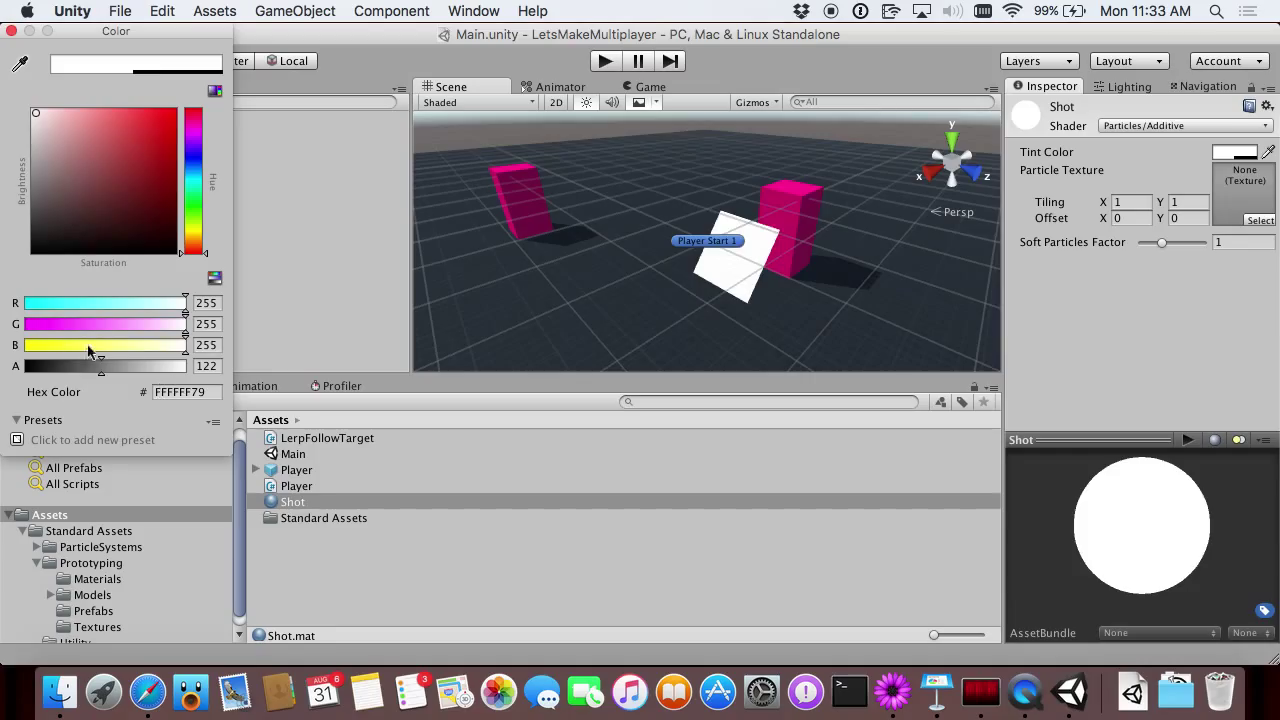
{"action": "left_click", "coordinate": [53, 368]}
{"action": "left_click_drag", "start_coordinate": [53, 372], "coordinate": [48, 374]}
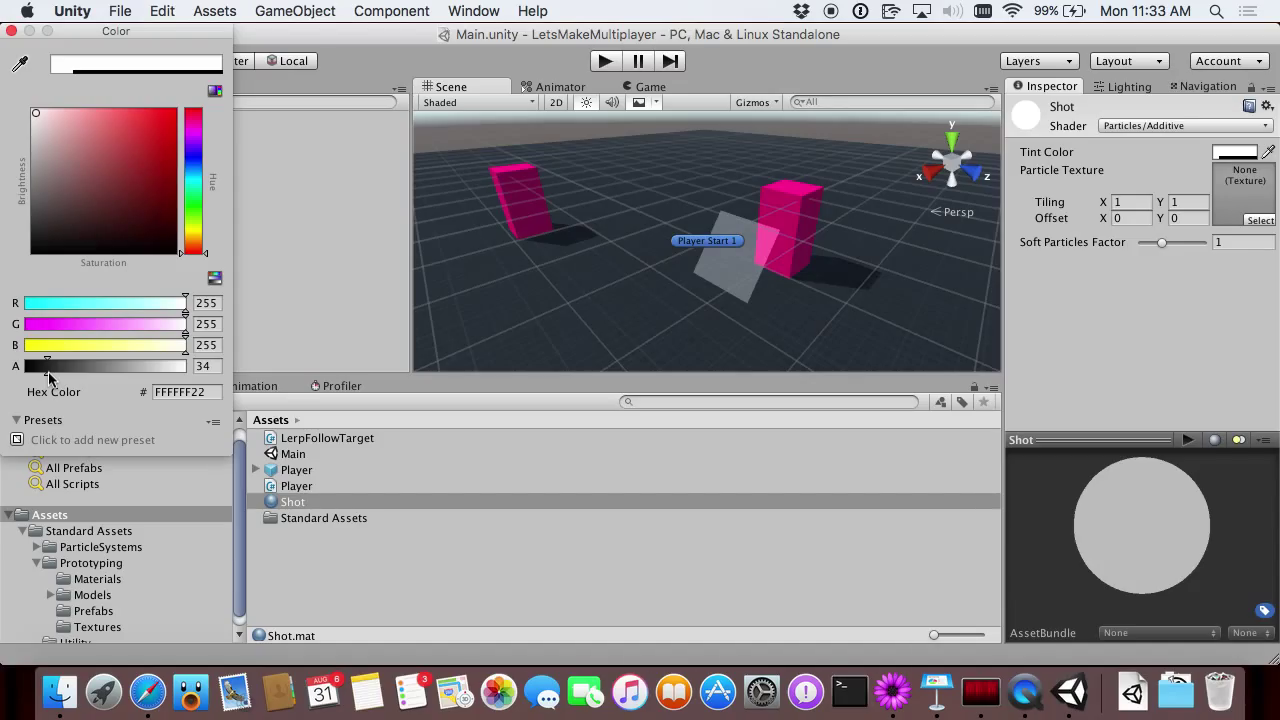
{"action": "left_click", "coordinate": [11, 32]}
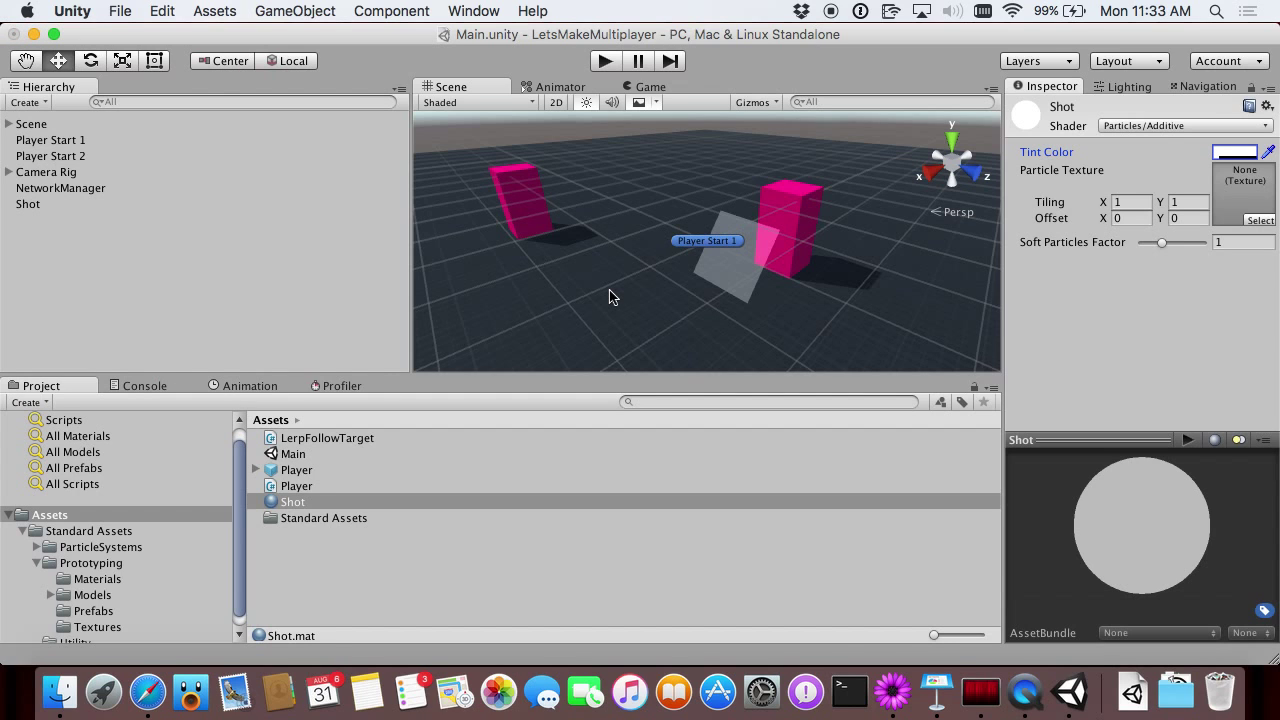
Turn off shadow casting, shadow receiving and light probes on the Shot object's Line Renderer.
{"action": "left_click", "coordinate": [166, 205]}
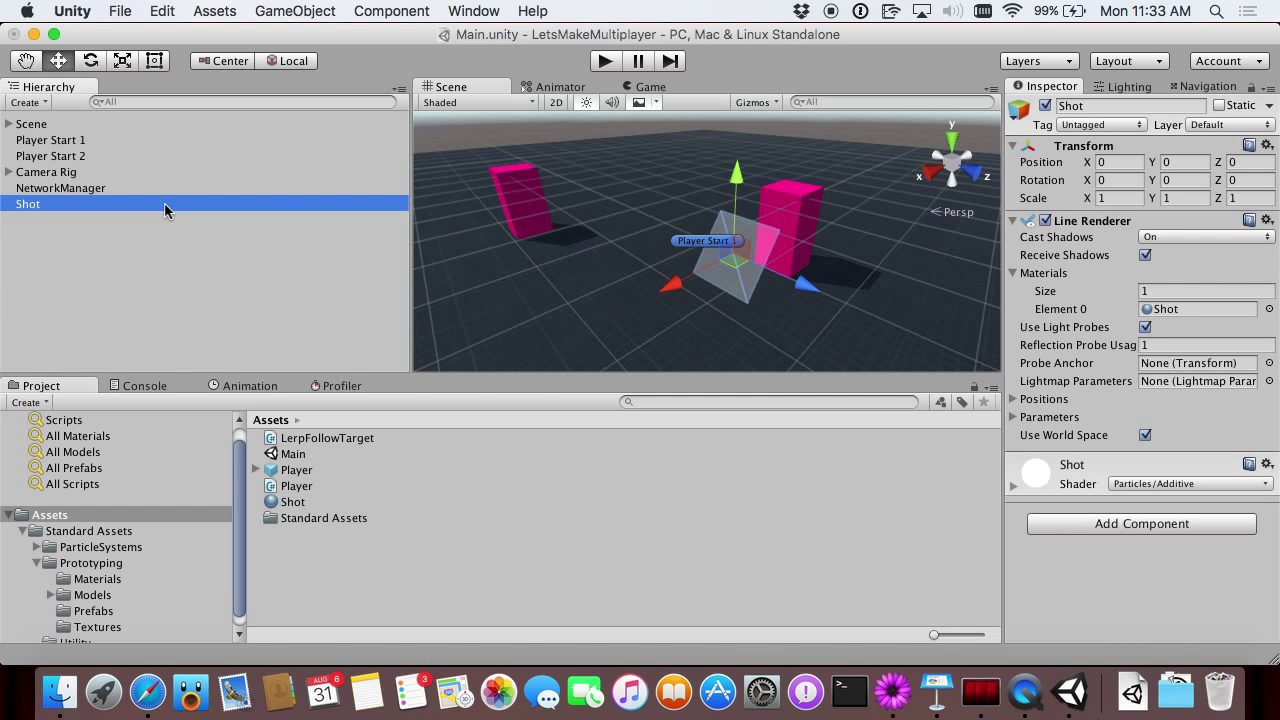
{"action": "left_click", "coordinate": [1188, 240]}
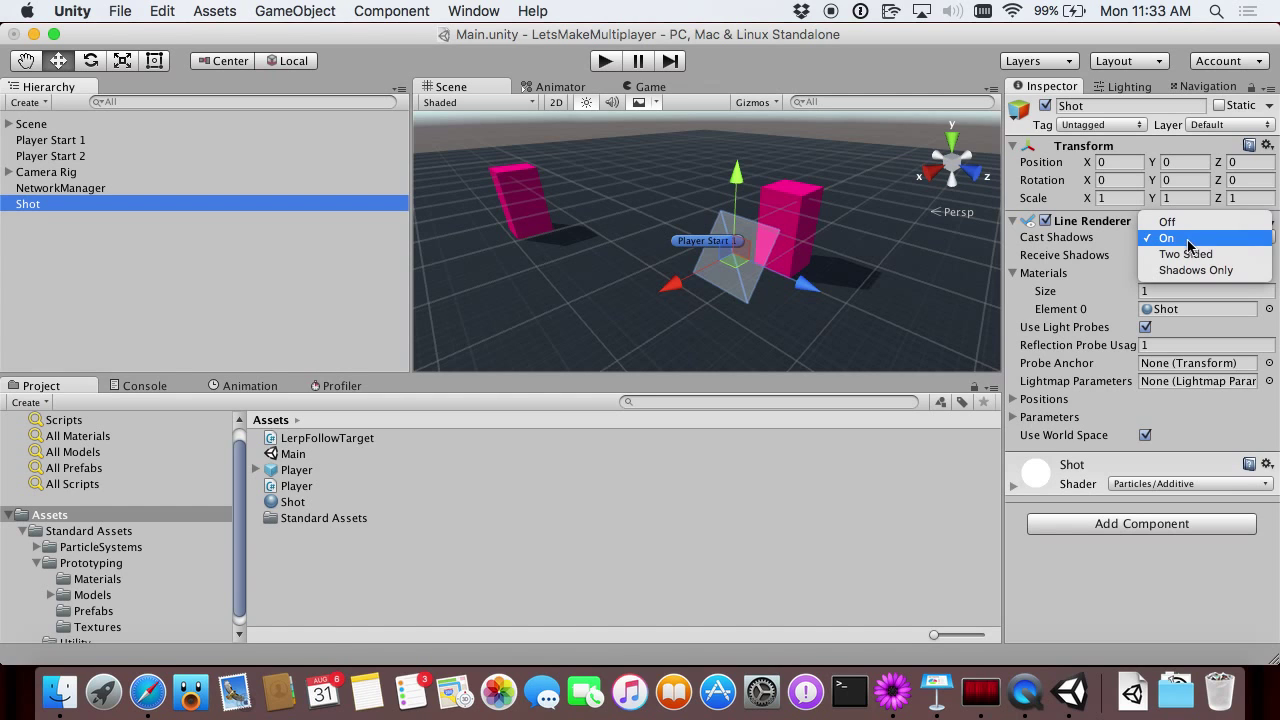
{"action": "left_click", "coordinate": [1185, 218]}
{"action": "left_click", "coordinate": [1145, 256]}
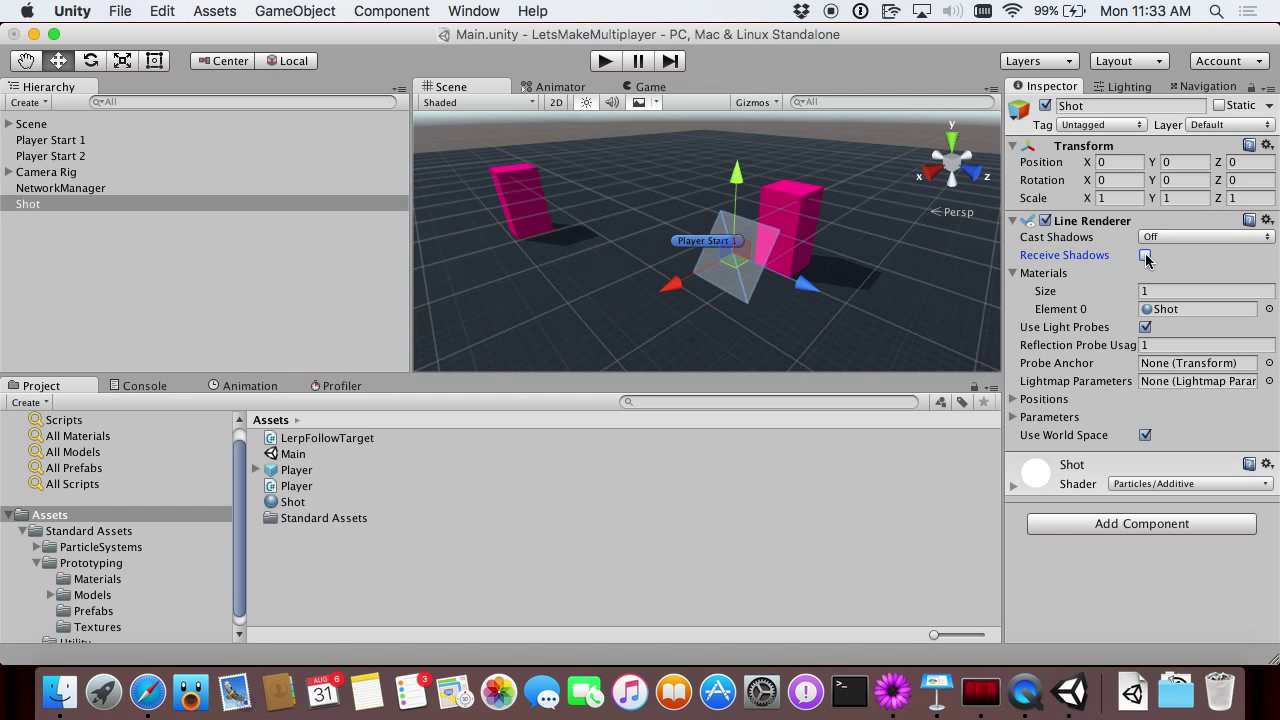
{"action": "left_click", "coordinate": [1146, 329]}
{"action": "left_click", "coordinate": [1145, 327]}
Set both the start width and end width of the Shot object's line to 0.1.
{"action": "left_click", "coordinate": [1013, 417]}
{"action": "left_click", "coordinate": [1014, 399]}
{"action": "scroll", "coordinate": [1116, 451], "scroll_direction": "down", "scroll_amount": 2}
{"action": "left_click", "coordinate": [1190, 467]}
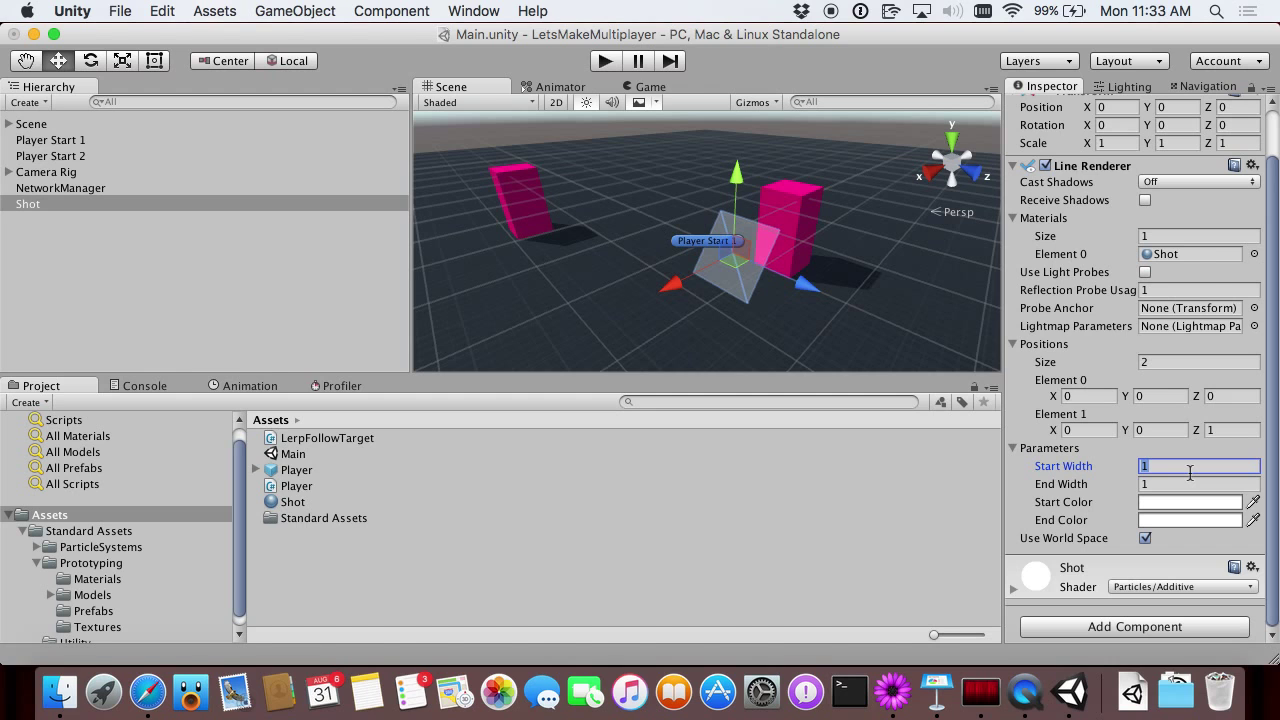
{"action": "type", "text": "0.1"}
{"action": "key", "text": "Tab"}
{"action": "type", "text": ".1"}
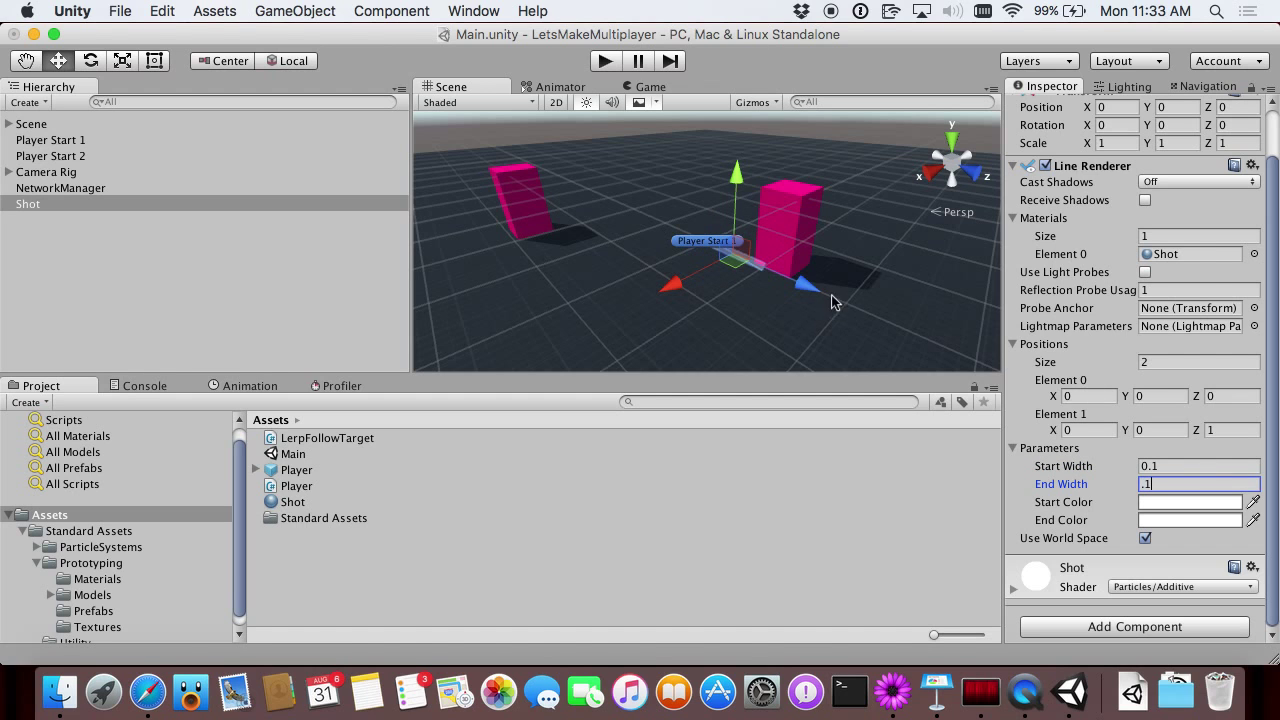
{"action": "scroll", "coordinate": [751, 266], "scroll_direction": "up", "scroll_amount": 5}
{"action": "scroll", "coordinate": [751, 266], "scroll_direction": "down", "scroll_amount": 3}
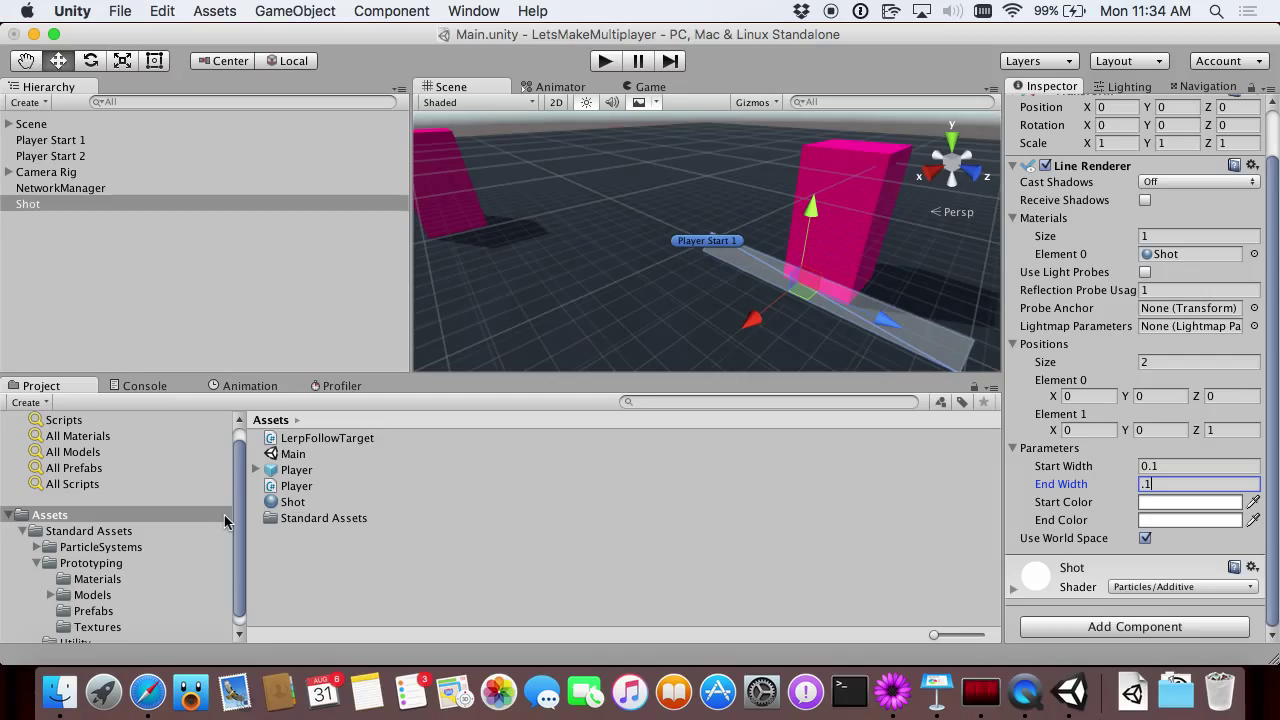
Place the Impact Spark prefab from the ParticleSystems prefabs into the scene and select its Shower child.
{"action": "scroll", "coordinate": [160, 535], "scroll_direction": "down", "scroll_amount": 1}
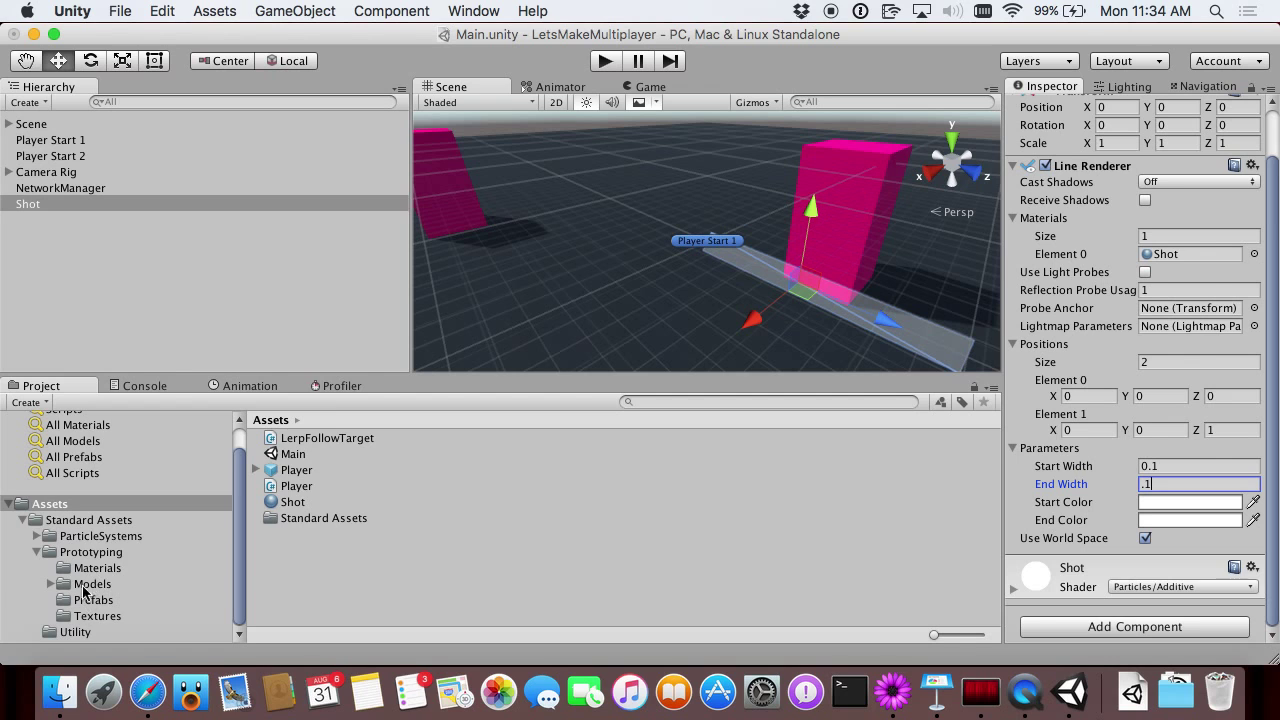
{"action": "left_click", "coordinate": [85, 537]}
{"action": "left_click", "coordinate": [37, 536]}
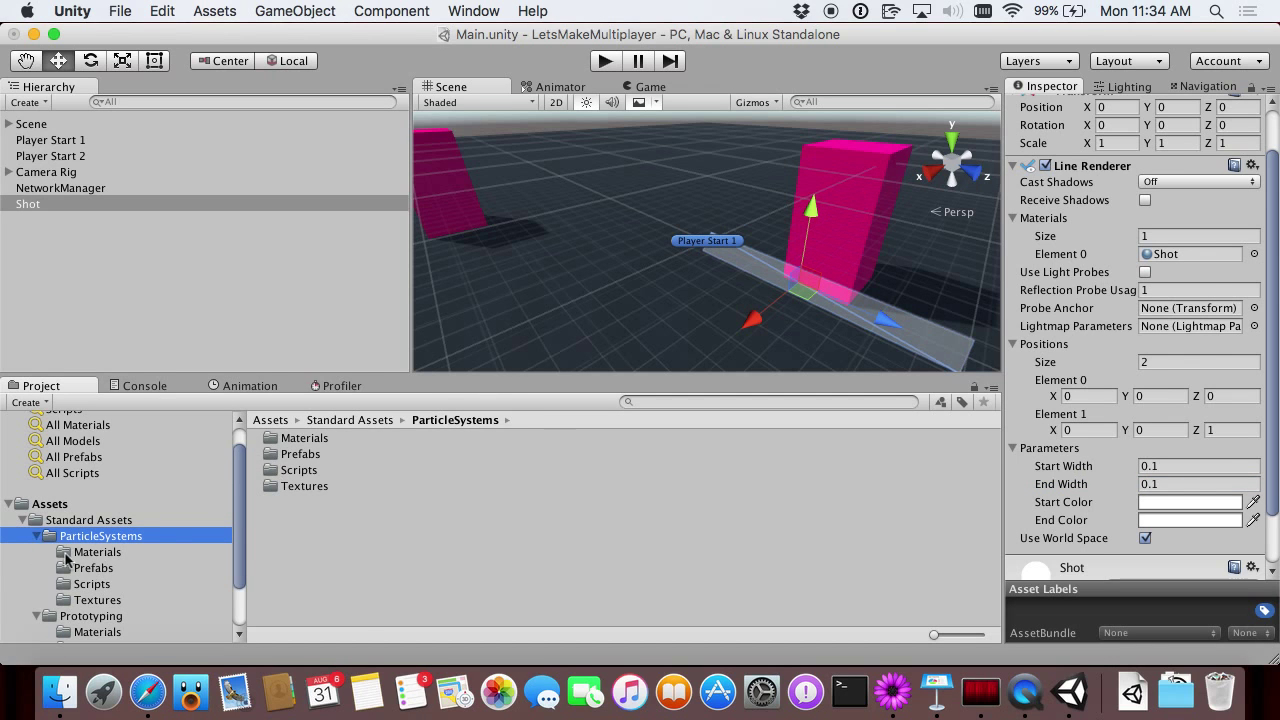
{"action": "left_click", "coordinate": [87, 567]}
{"action": "left_click_drag", "start_coordinate": [300, 454], "coordinate": [613, 238]}
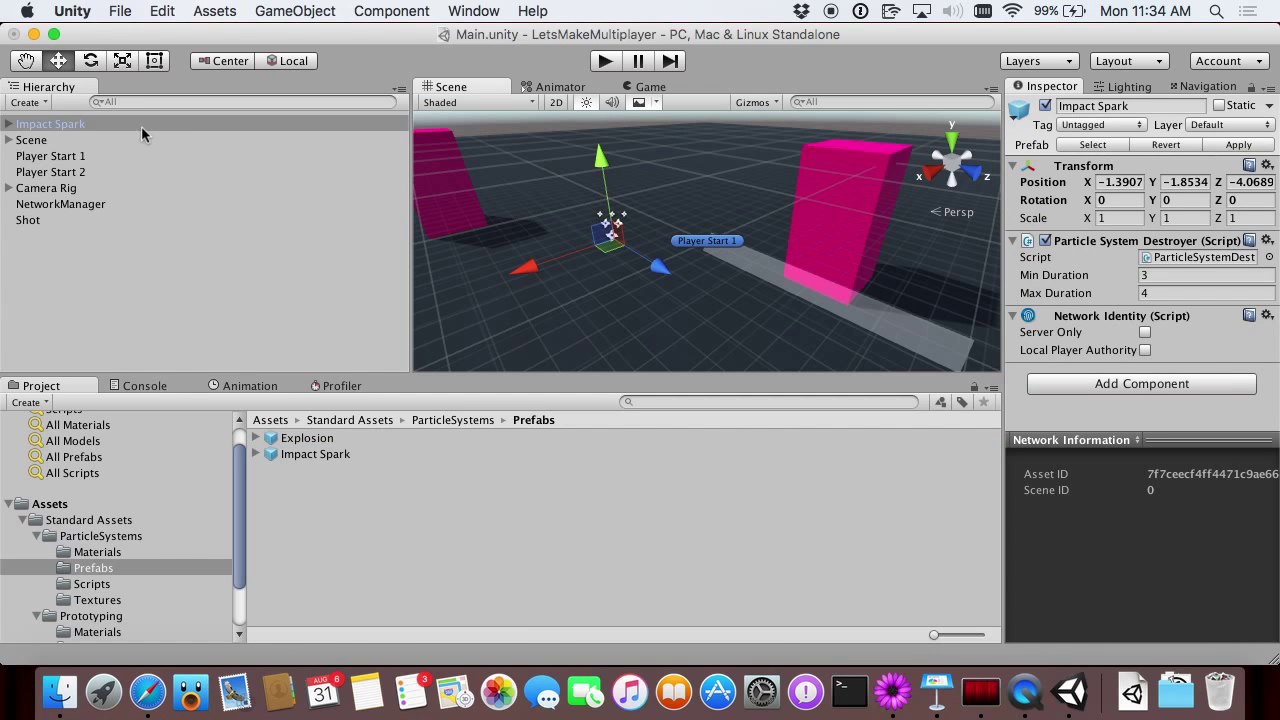
{"action": "key", "text": "Right"}
{"action": "key", "text": "Down"}
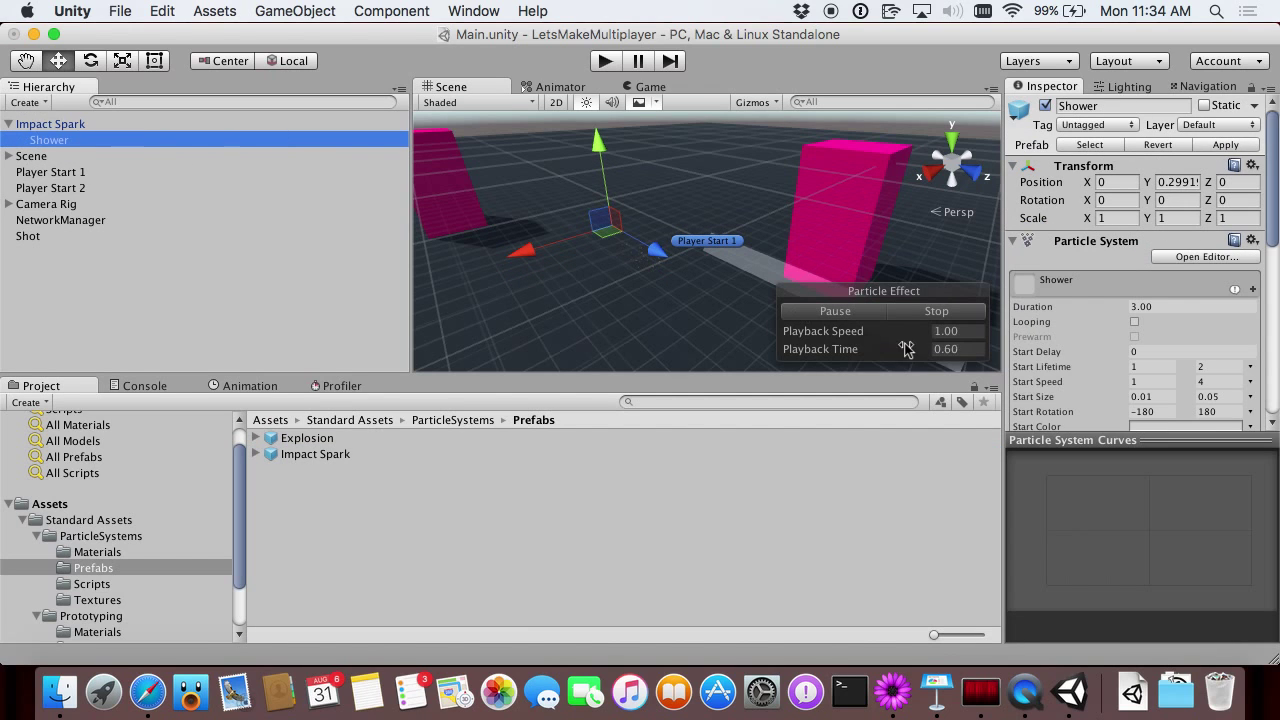
Preview the Shower particle effect by stopping and simulating it repeatedly.
{"action": "left_click", "coordinate": [900, 312]}
{"action": "scroll", "coordinate": [612, 206], "scroll_direction": "up", "scroll_amount": 3}
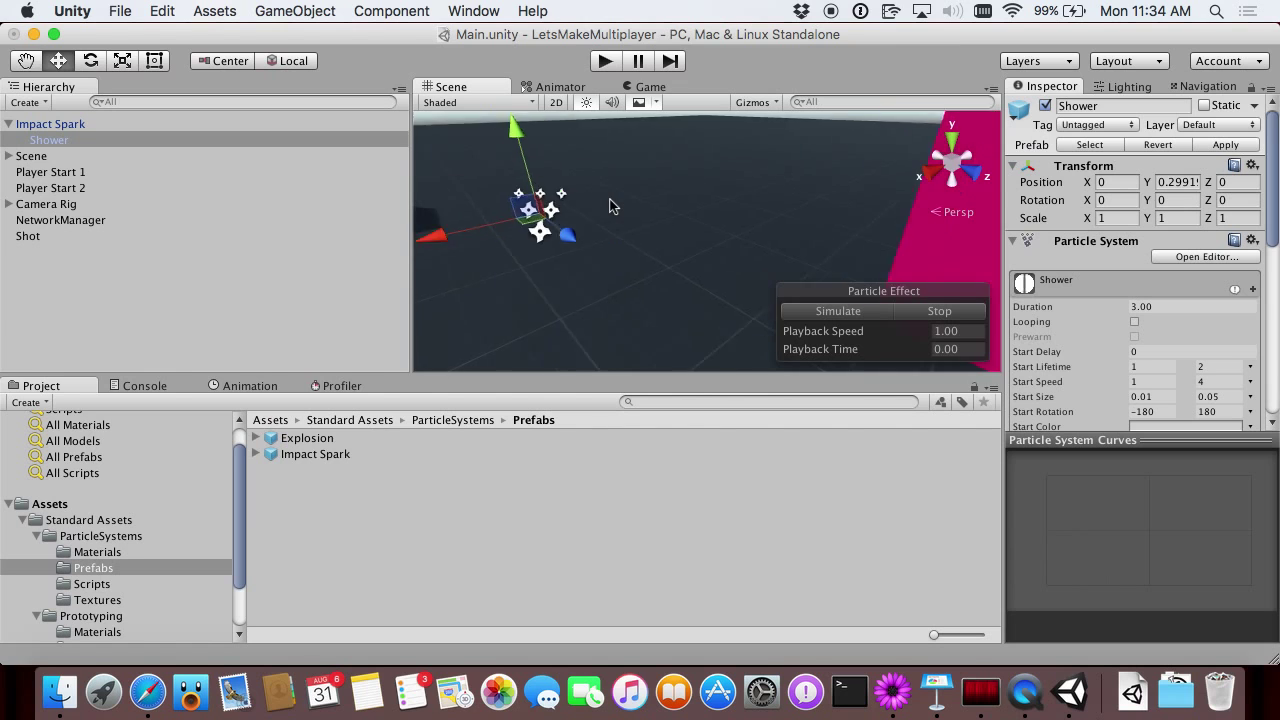
{"action": "scroll", "coordinate": [580, 224], "scroll_direction": "down", "scroll_amount": 2}
{"action": "left_click_drag", "start_coordinate": [580, 224], "coordinate": [594, 228], "text": "alt"}
{"action": "left_click", "coordinate": [840, 312]}
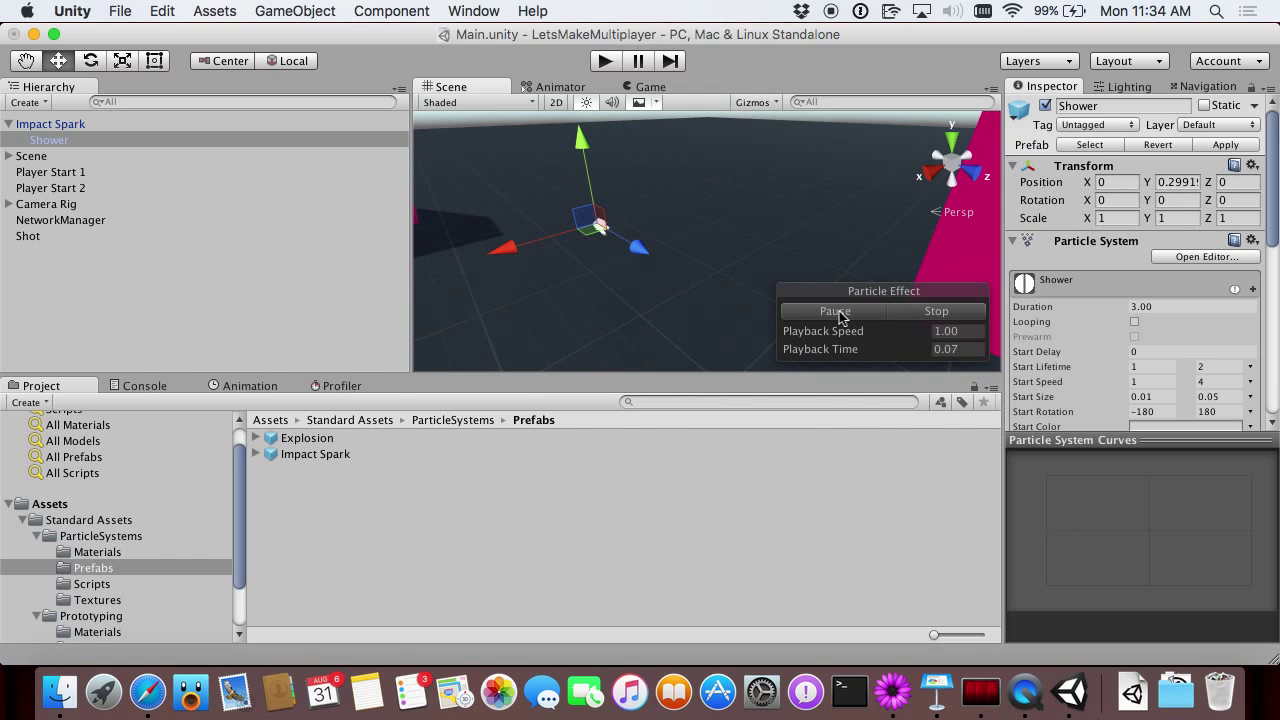
{"action": "left_click", "coordinate": [922, 312]}
{"action": "left_click", "coordinate": [862, 312]}
{"action": "left_click", "coordinate": [930, 312]}
{"action": "left_click", "coordinate": [832, 312]}
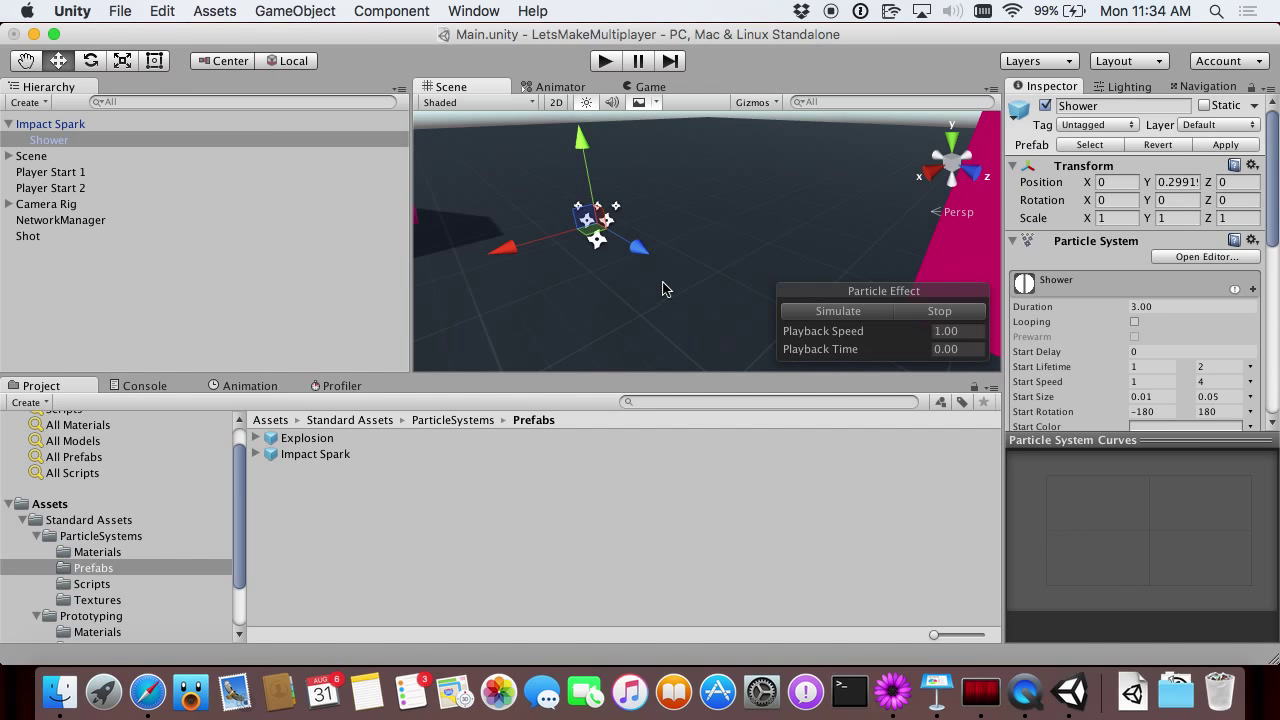
Delete the Impact Spark instance from the scene.
{"action": "left_click", "coordinate": [166, 124]}
{"action": "key", "text": "super+c"}
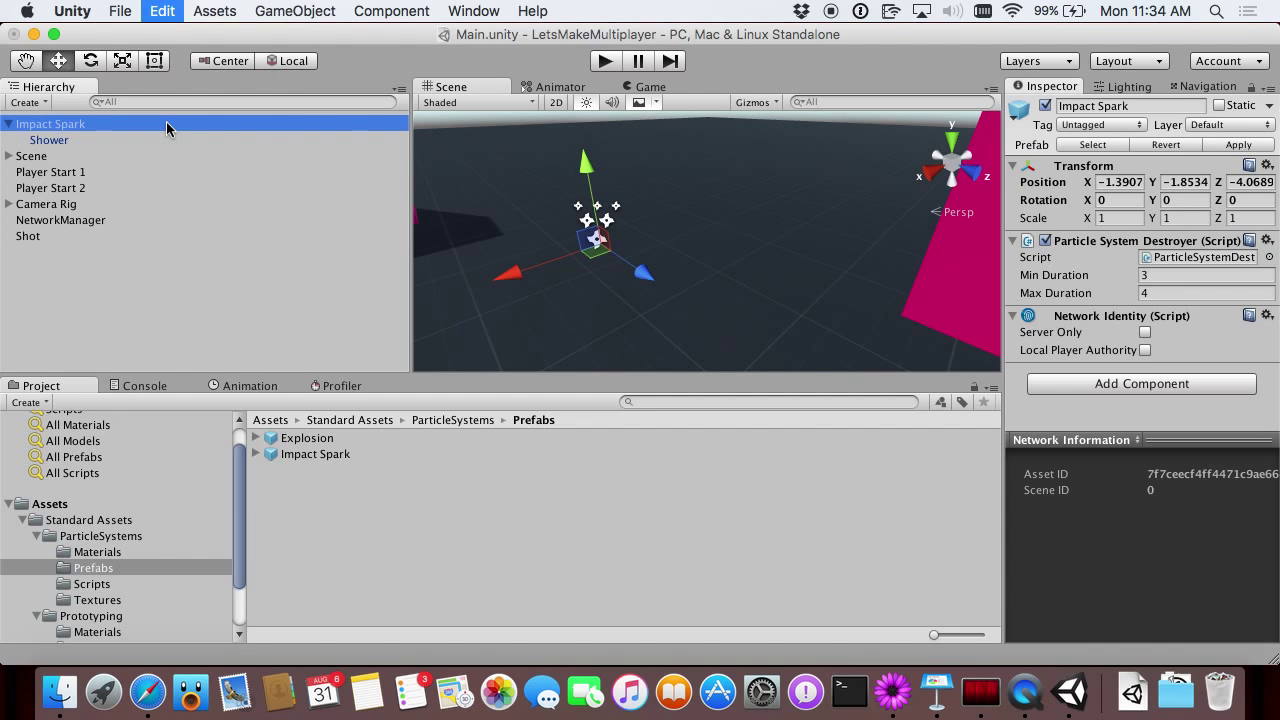
{"action": "key", "text": "super+BackSpace"}
Add a Network Identity component to the Shot object.
{"action": "left_click", "coordinate": [28, 205]}
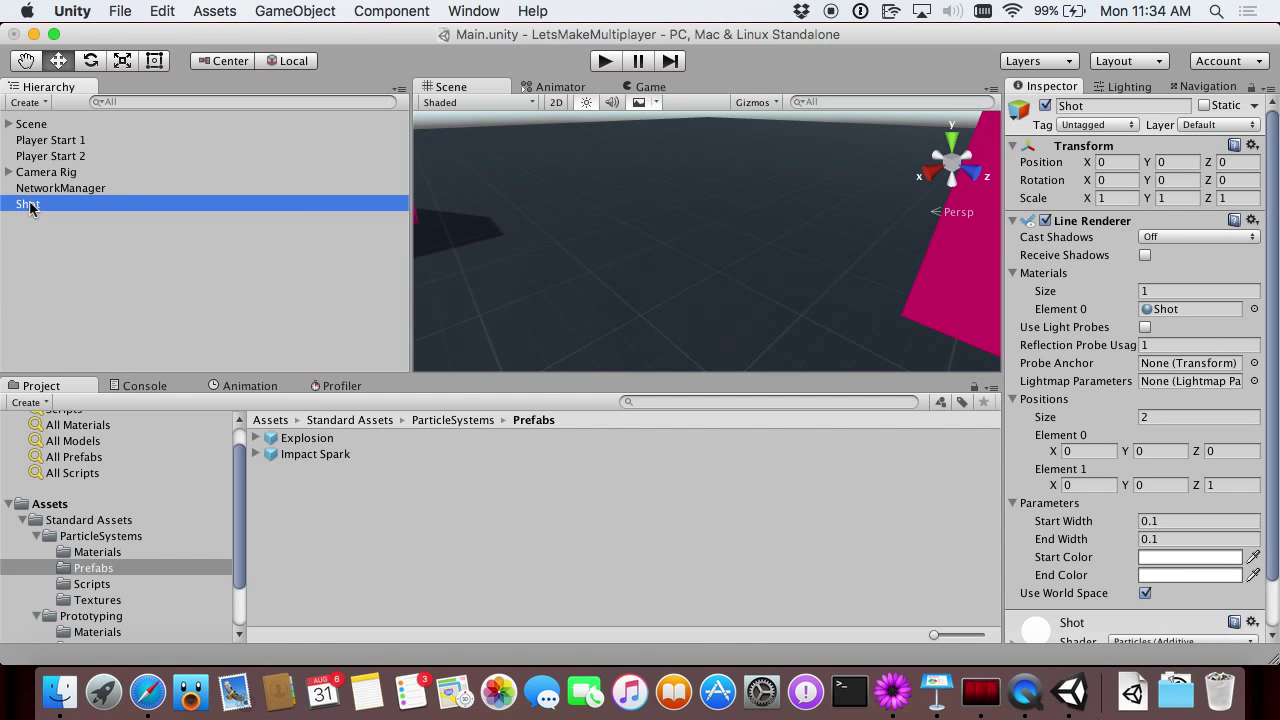
{"action": "left_click", "coordinate": [311, 453]}
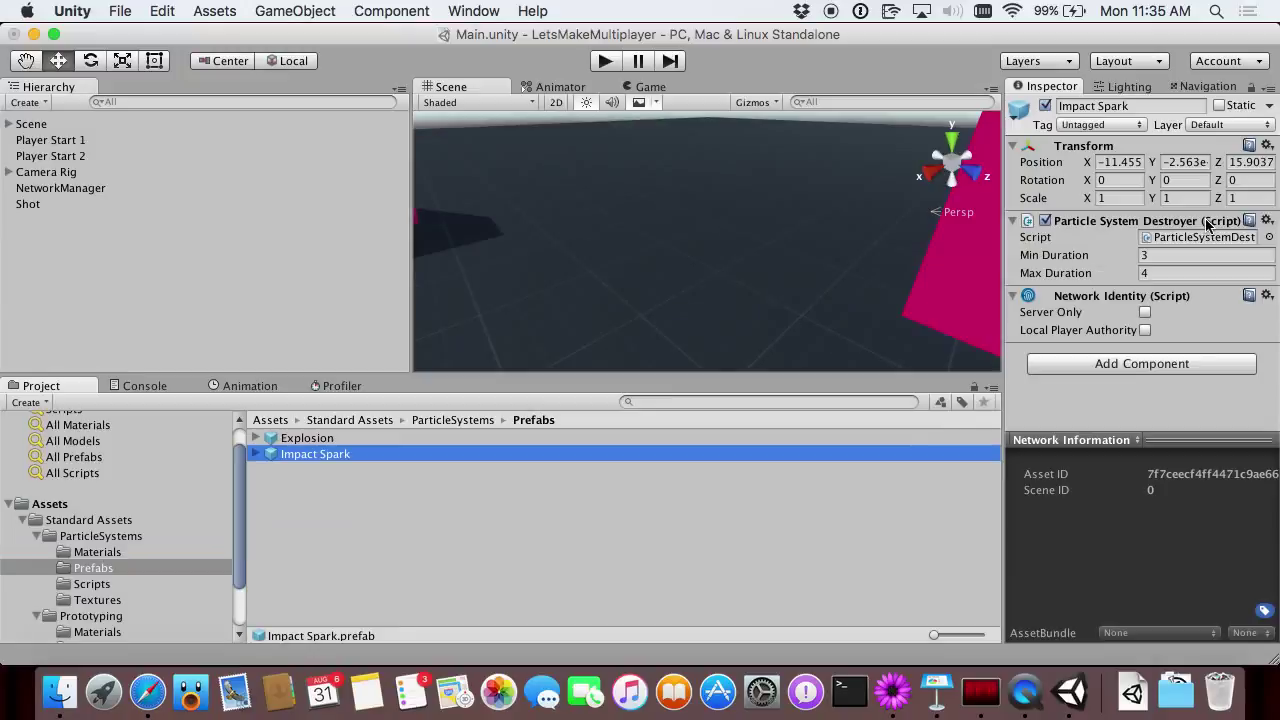
{"action": "left_click", "coordinate": [30, 206]}
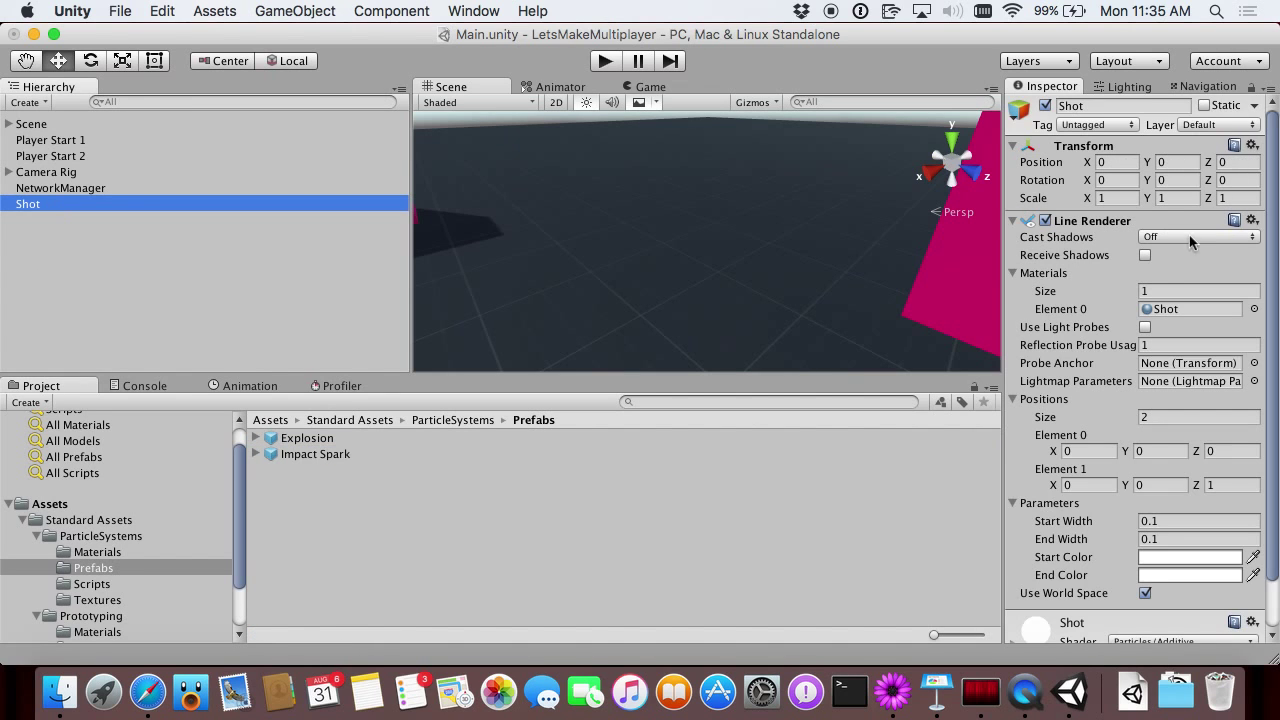
{"action": "scroll", "coordinate": [1193, 291], "scroll_direction": "down", "scroll_amount": 3}
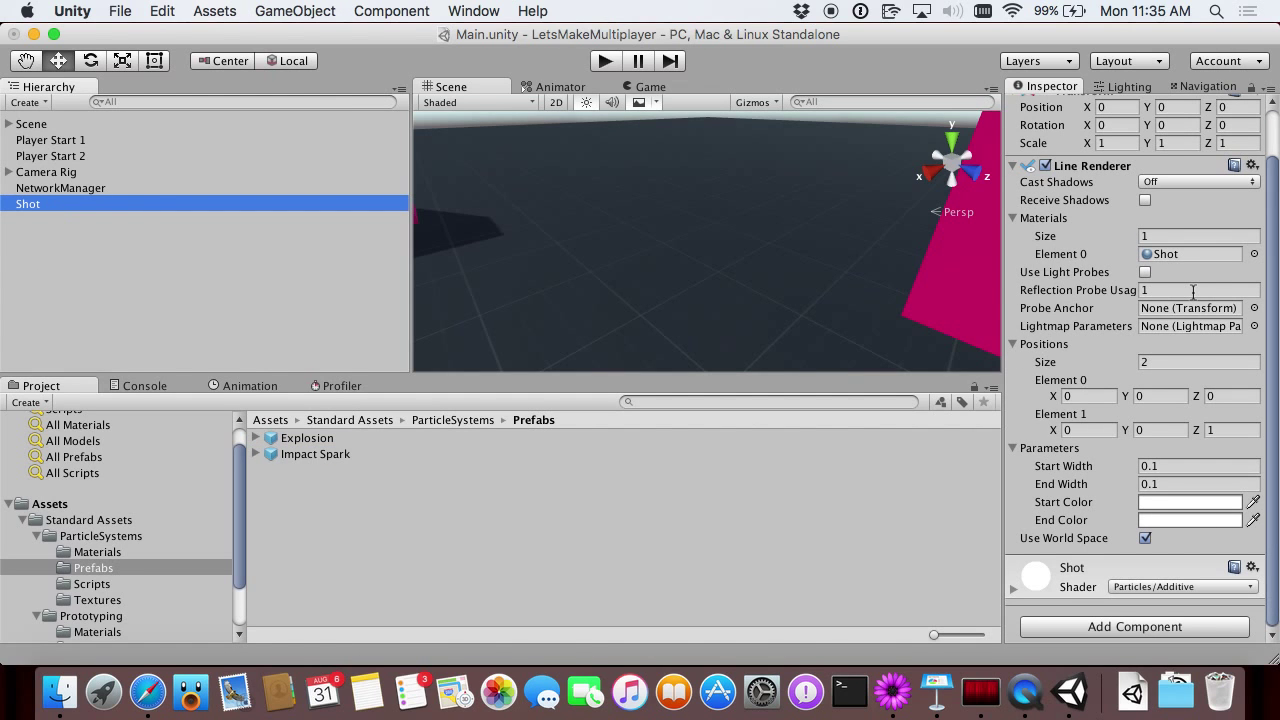
{"action": "left_click", "coordinate": [1047, 627]}
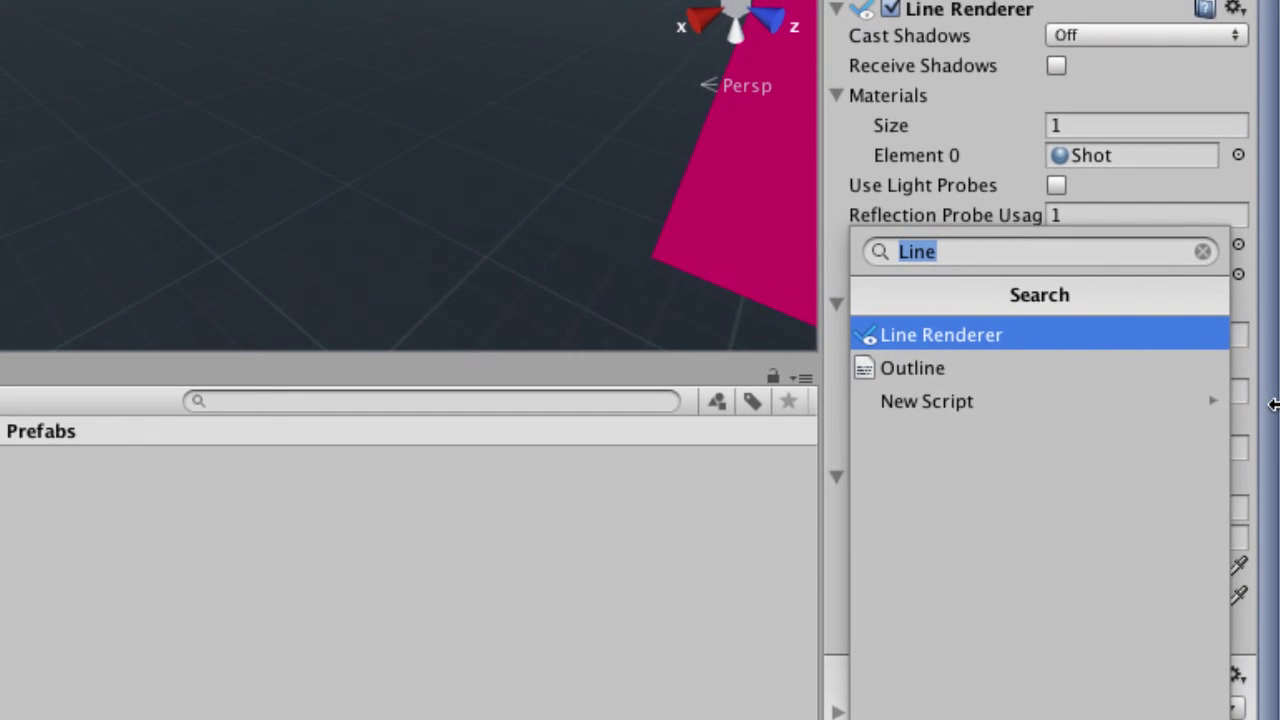
{"action": "type", "text": "Netow"}
{"action": "key", "text": "BackSpace"}
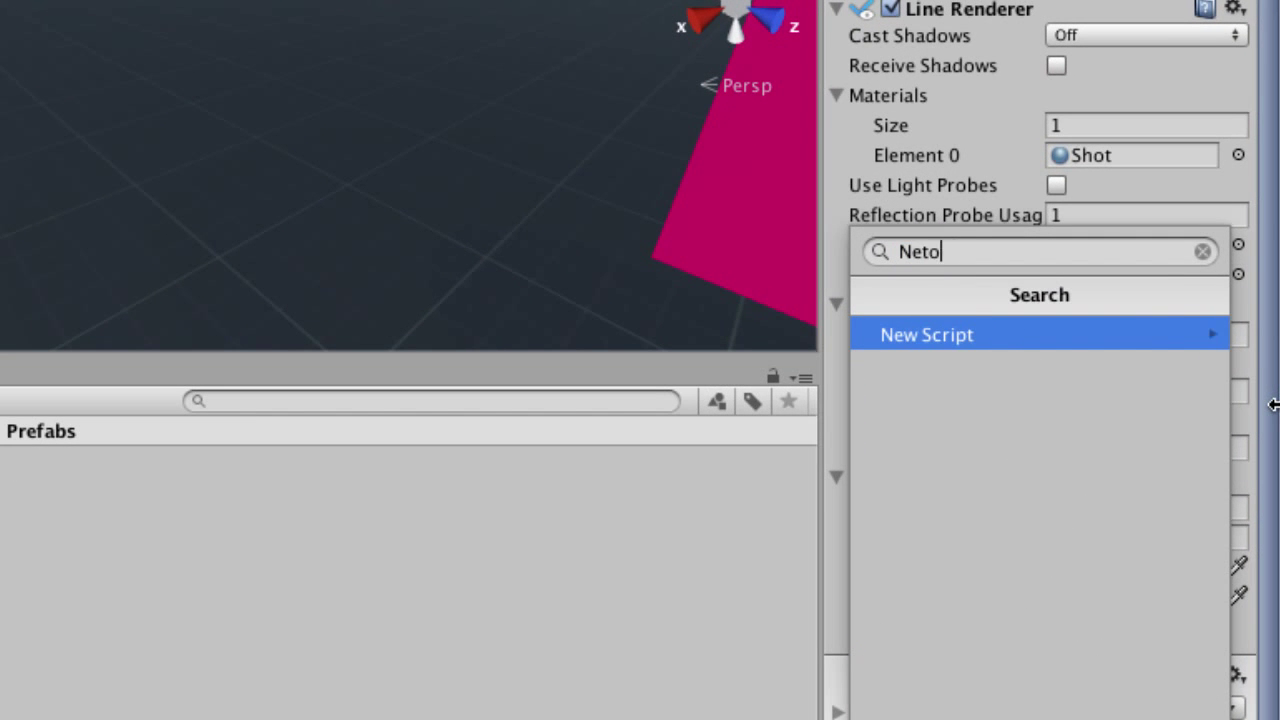
{"action": "key", "text": "BackSpace"}
{"action": "type", "text": "wor"}
{"action": "key", "text": "Down"}
{"action": "key", "text": "Down"}
{"action": "key", "text": "Return"}
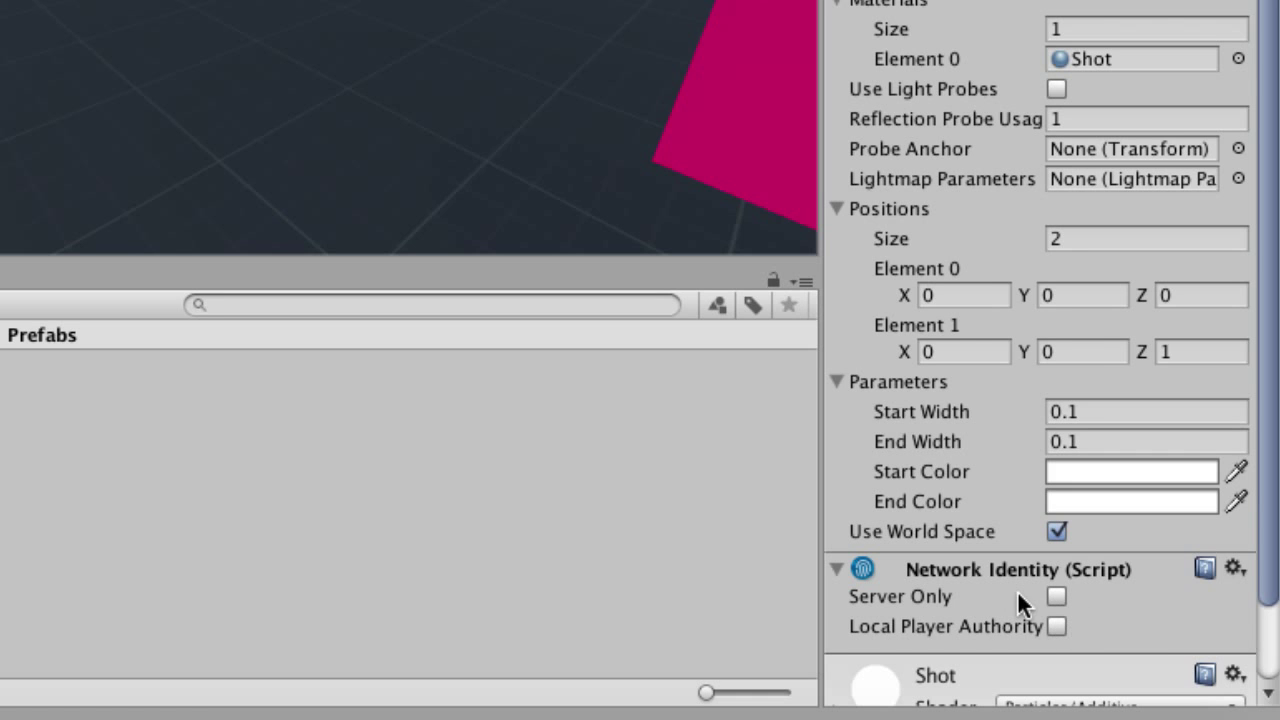
{"action": "mouse_move", "coordinate": [1018, 592]}
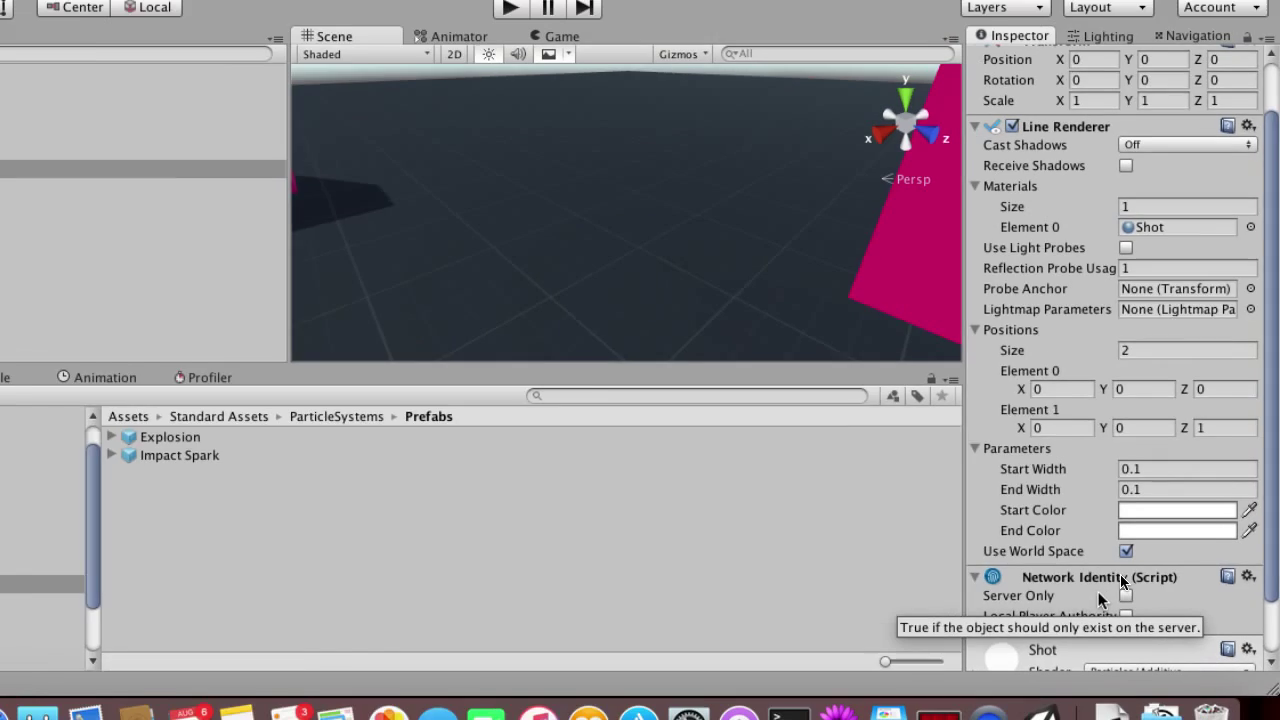
Create a new script component named Shot on the Shot object.
{"action": "scroll", "coordinate": [1122, 677], "scroll_direction": "down", "scroll_amount": 2}
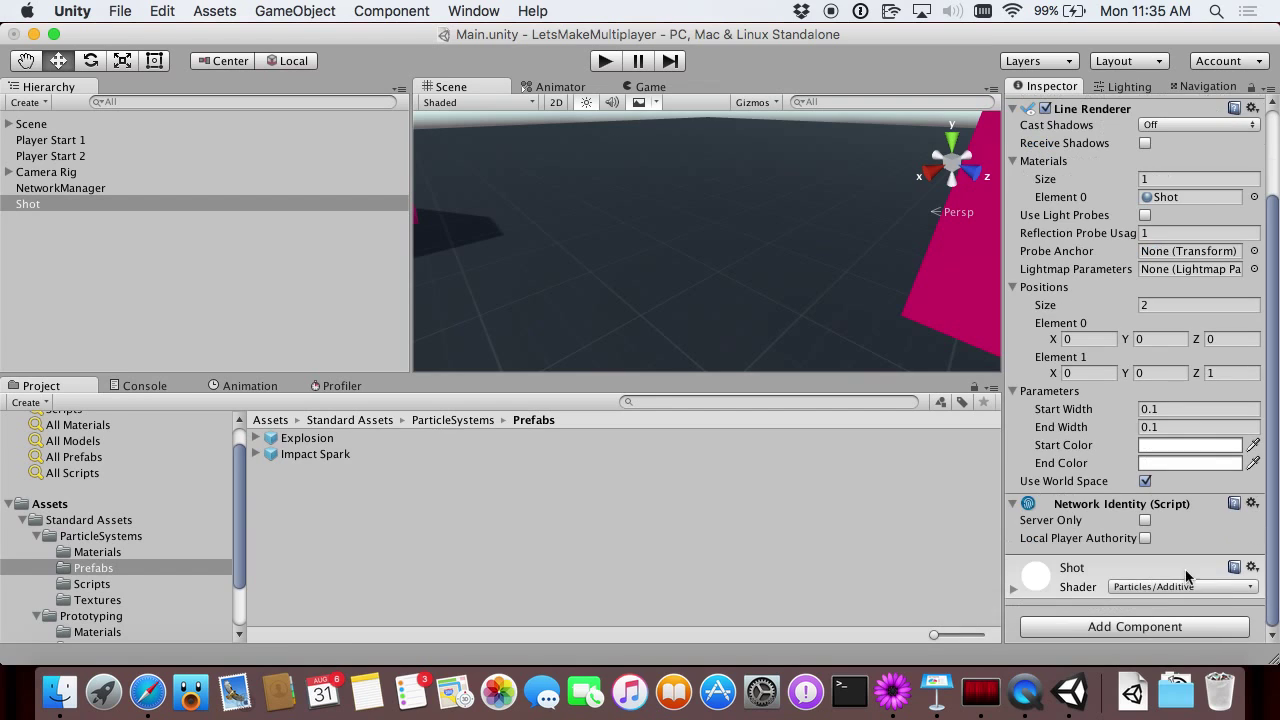
{"action": "left_click", "coordinate": [1152, 627]}
{"action": "type", "text": "Shot"}
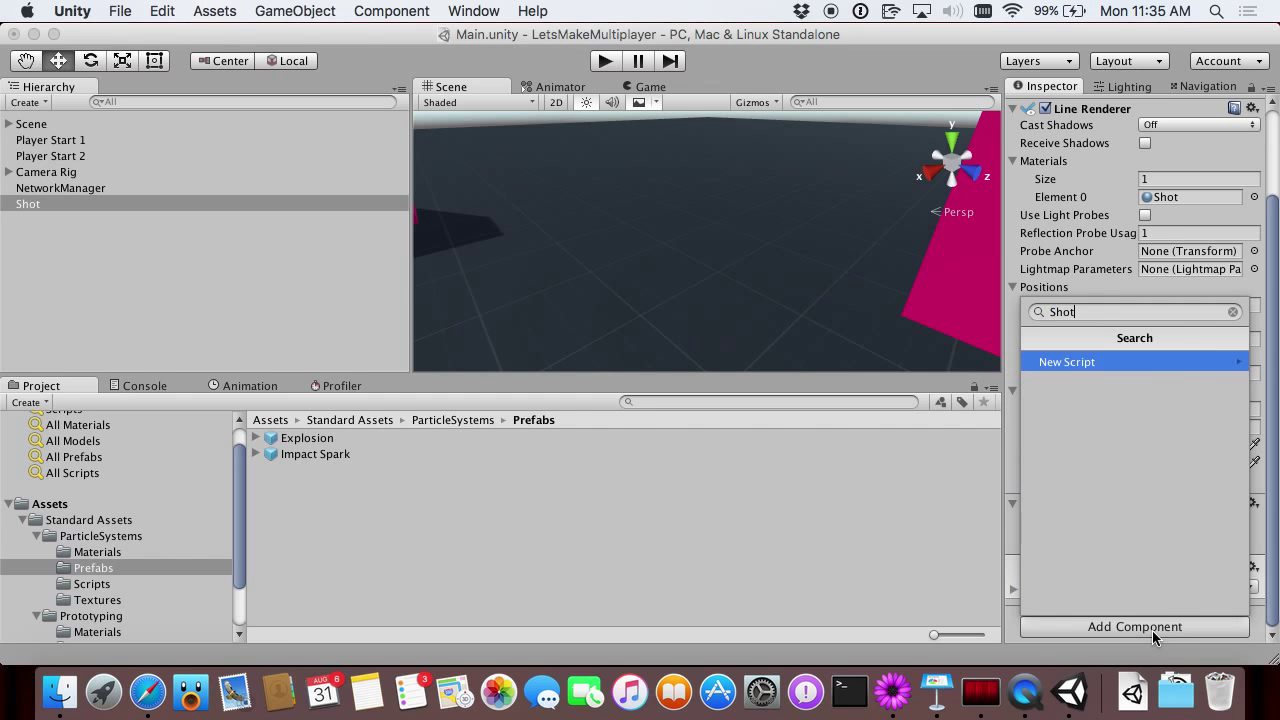
{"action": "key", "text": "Return"}
{"action": "key", "text": "Return"}
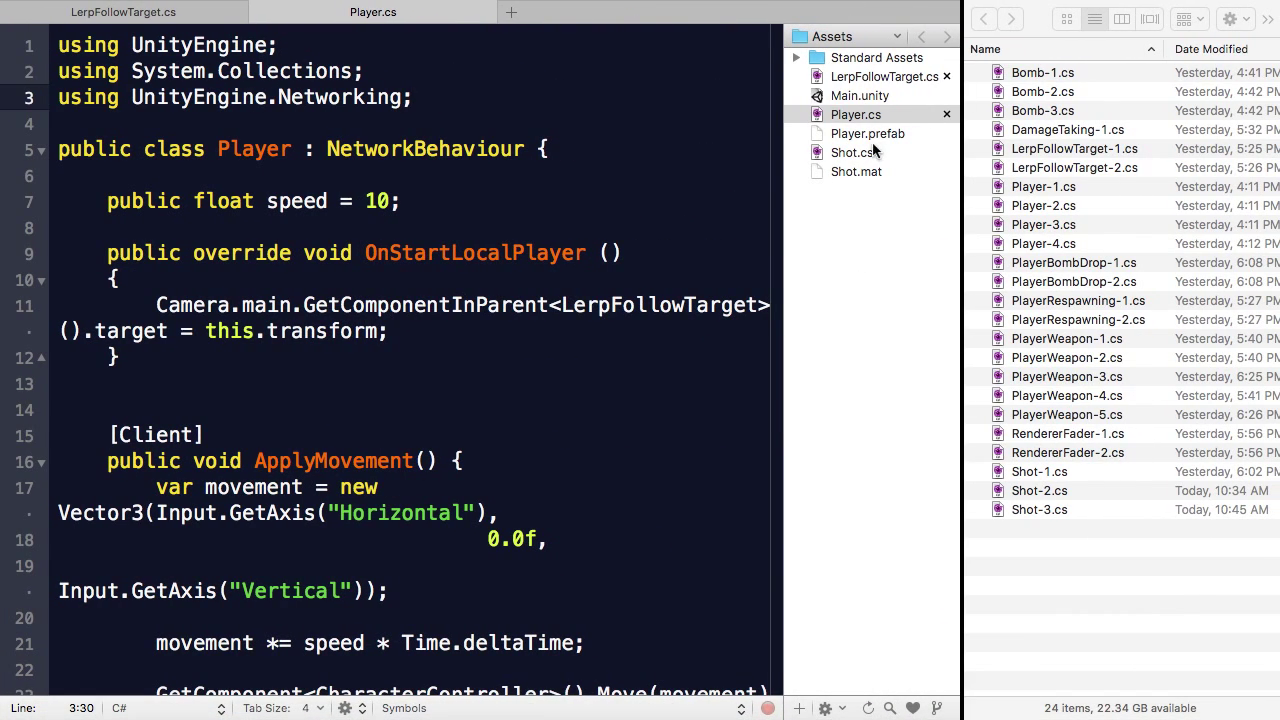
Open Shot.cs in the code editor and remove the template code from the class body.
{"action": "double_click", "coordinate": [958, 152]}
{"action": "left_click", "coordinate": [526, 199]}
{"action": "left_click_drag", "start_coordinate": [320, 160], "coordinate": [312, 385]}
{"action": "key", "text": "BackSpace"}
Change the base class of the Shot class to NetworkBehaviour.
{"action": "left_click", "coordinate": [356, 123]}
{"action": "key", "text": "BackSpace"}
{"action": "key", "text": "BackSpace"}
{"action": "key", "text": "BackSpace"}
{"action": "key", "text": "BackSpace"}
{"action": "type", "text": "Network"}
Add a using directive for UnityEngine.Networking below the UnityEngine one in Shot.cs.
{"action": "left_click", "coordinate": [302, 71]}
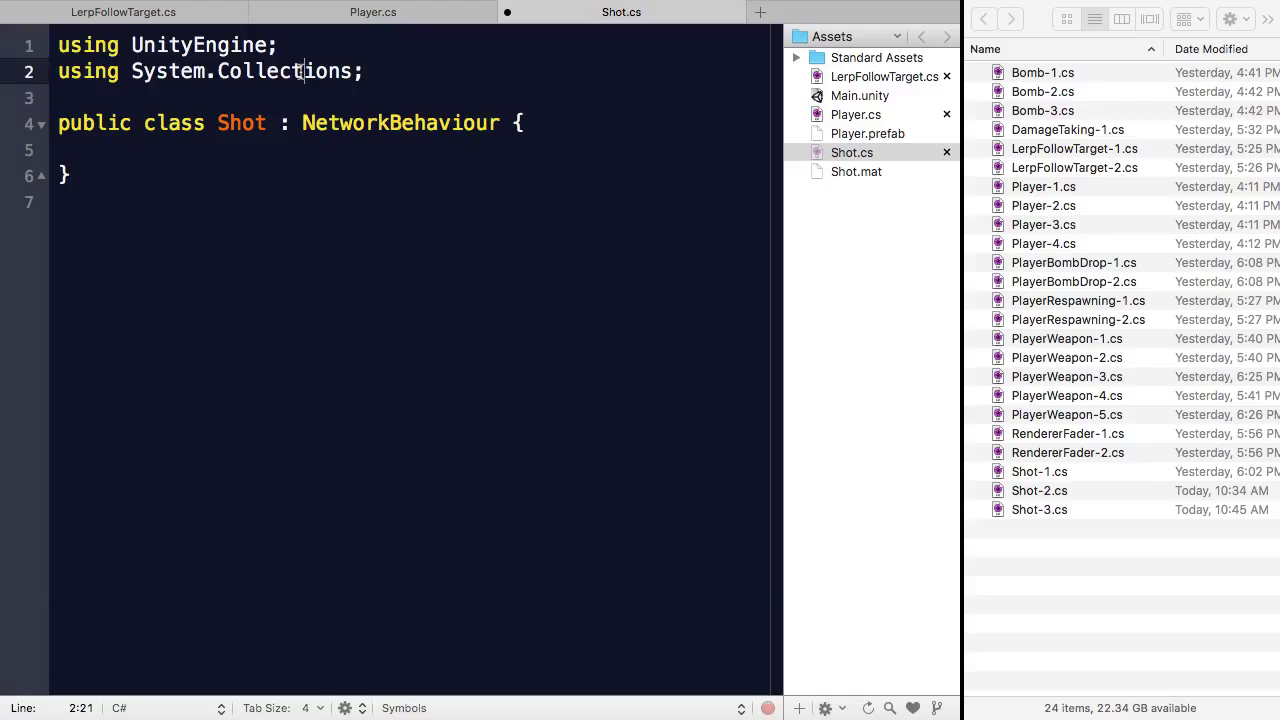
{"action": "key", "text": "Up"}
{"action": "key", "text": "super+shift+d"}
{"action": "key", "text": "Left"}
{"action": "type", "text": ".Networking"}
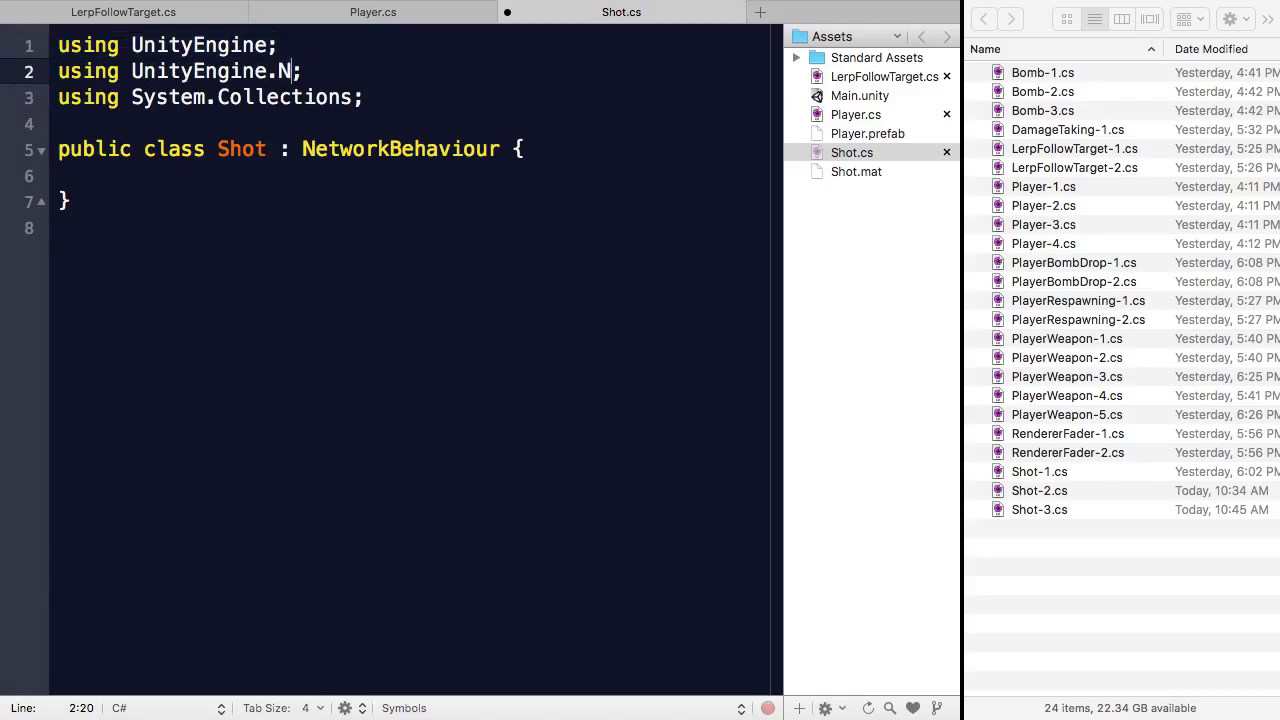
Insert the contents of the snippet file Shot-1.cs on a new line inside the Shot class body.
{"action": "left_click", "coordinate": [409, 165]}
{"action": "left_click", "coordinate": [409, 194]}
{"action": "key", "text": "Up"}
{"action": "key", "text": "Return"}
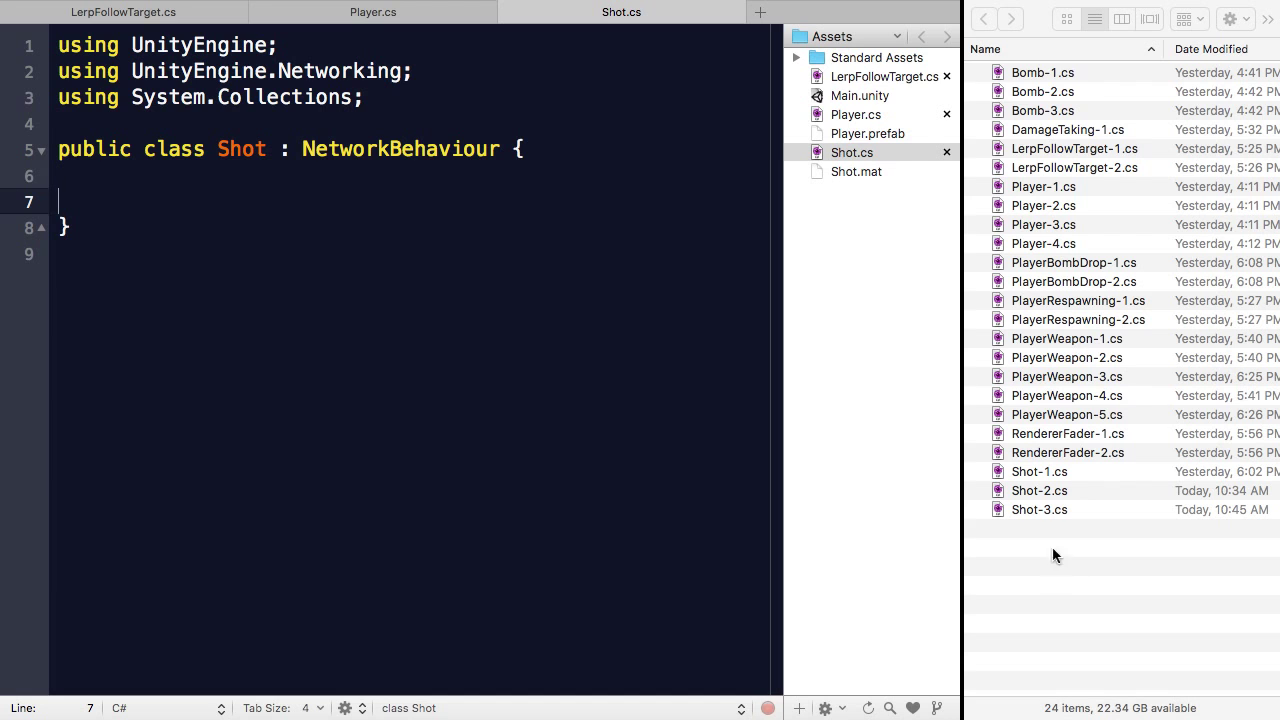
{"action": "left_click_drag", "start_coordinate": [1038, 473], "coordinate": [214, 201]}
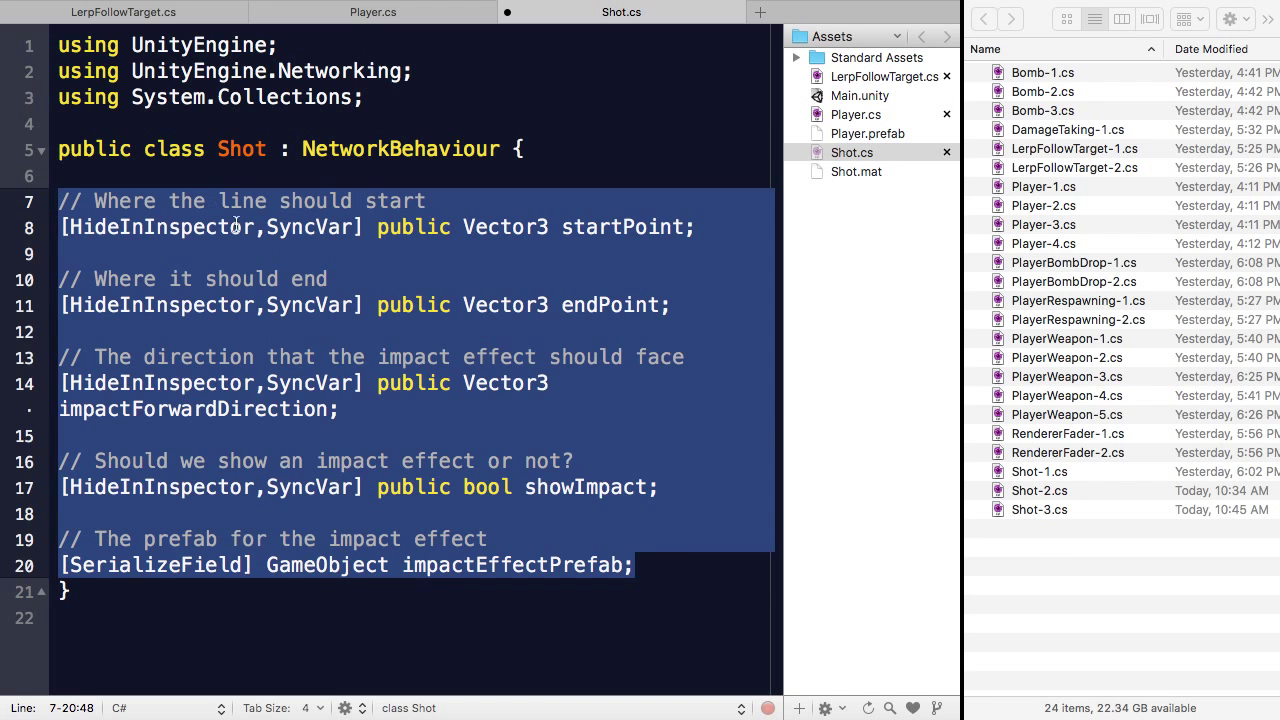
{"action": "left_click", "coordinate": [318, 281]}
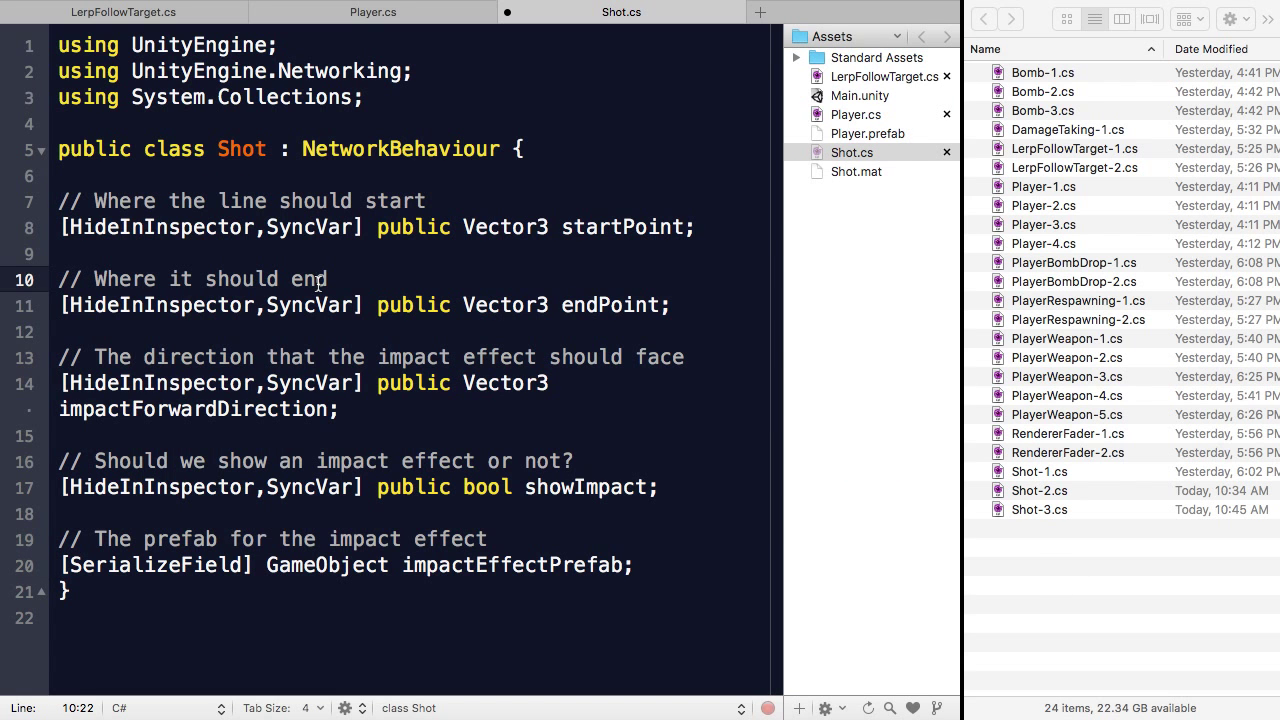
{"action": "triple_click", "coordinate": [570, 222]}
{"action": "left_click", "coordinate": [574, 326]}
{"action": "triple_click", "coordinate": [598, 305]}
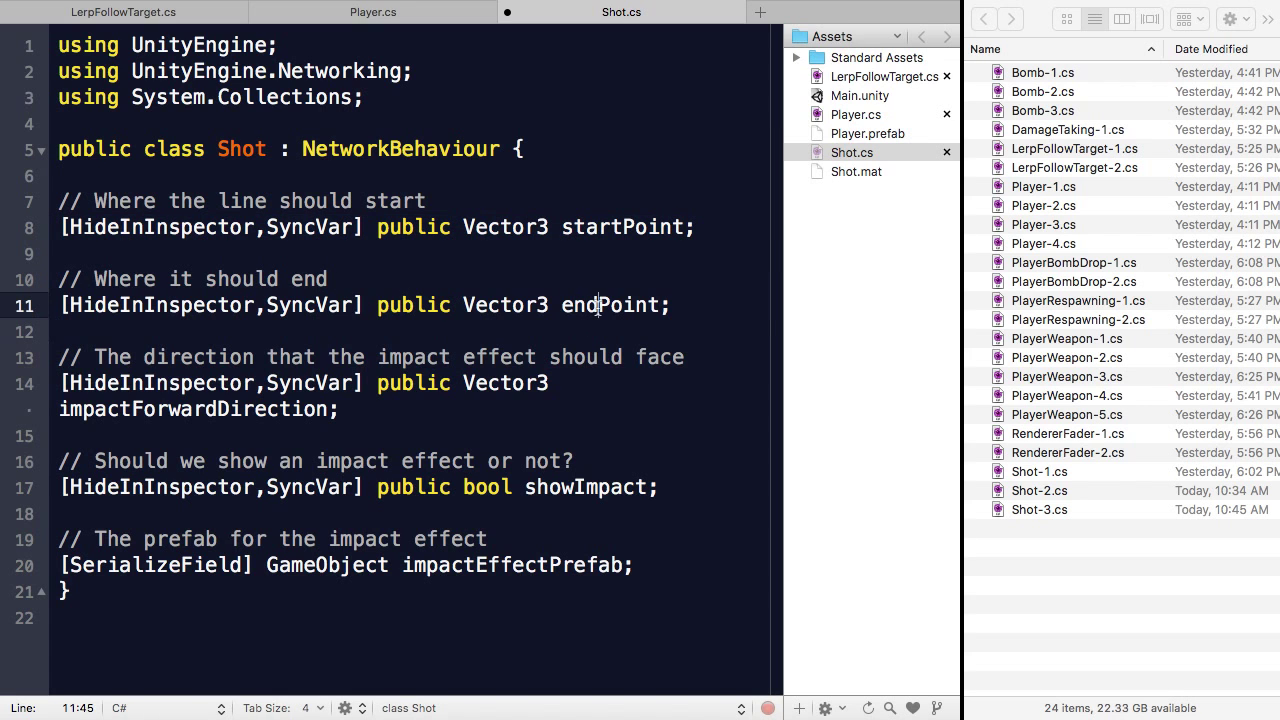
{"action": "left_click", "coordinate": [522, 423]}
{"action": "left_click", "coordinate": [507, 404]}
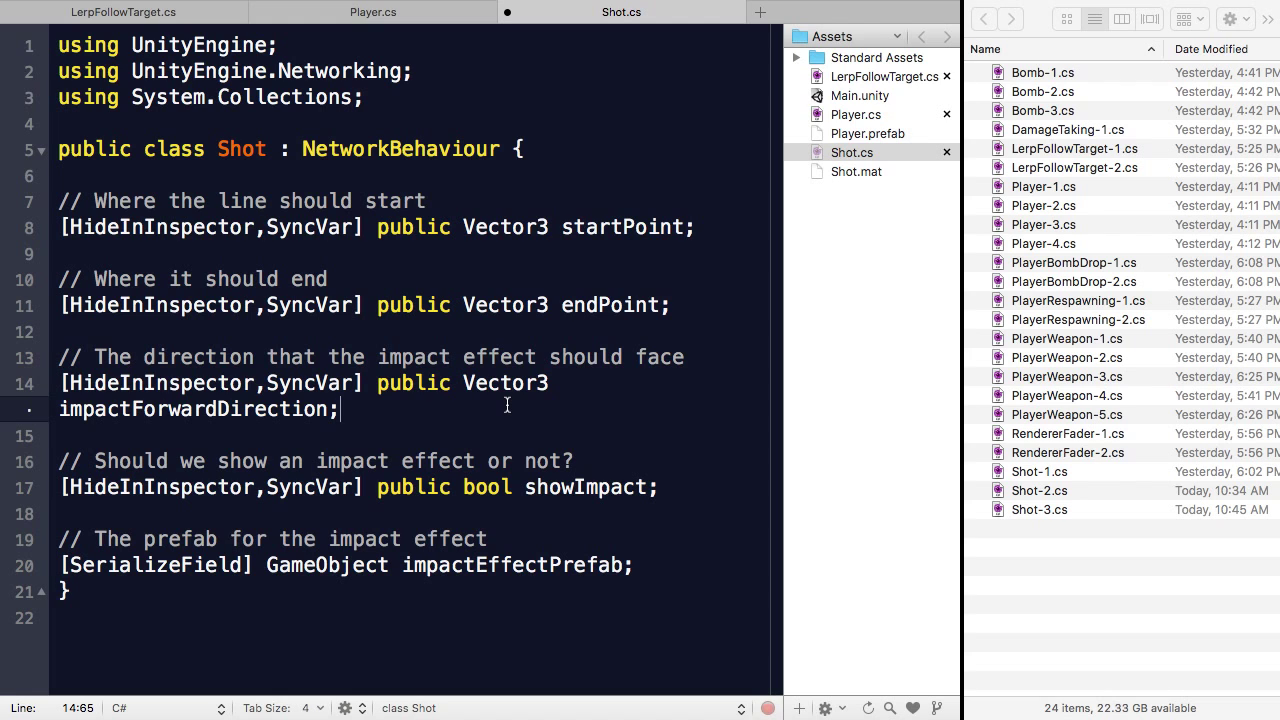
Review the showImpact and impactEffectPrefab declarations in the Shot class.
{"action": "double_click", "coordinate": [557, 487]}
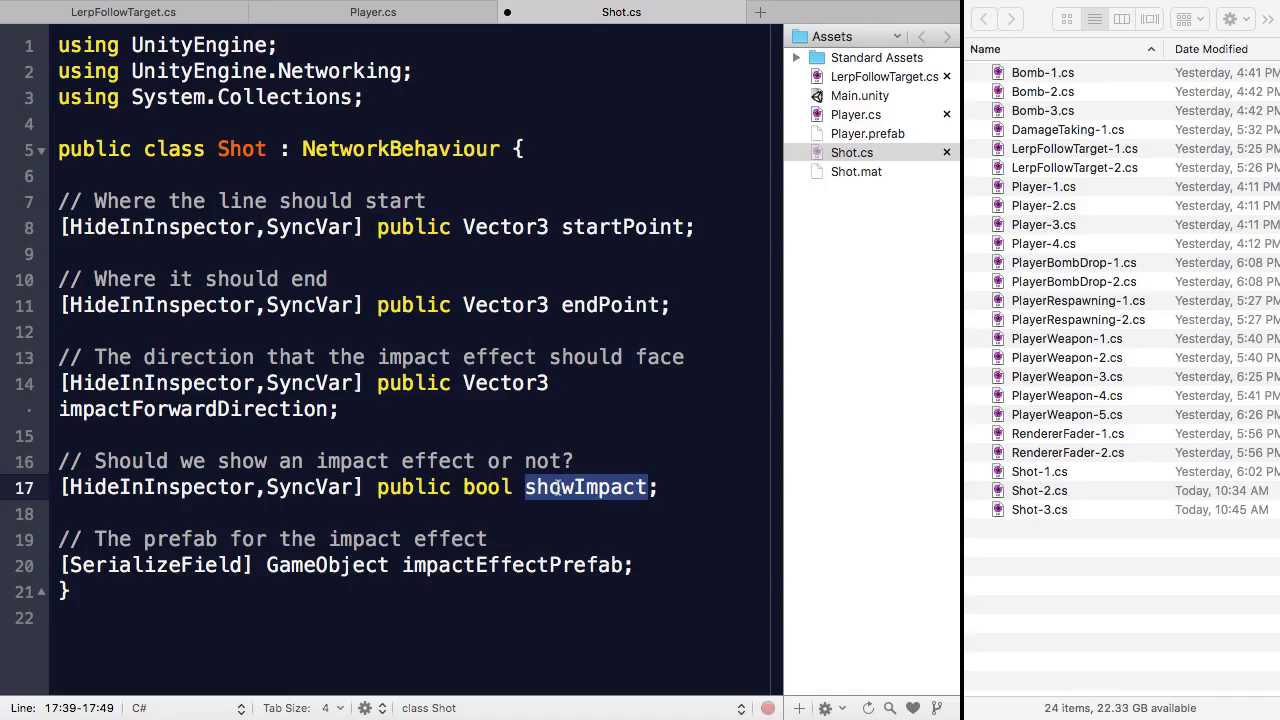
{"action": "left_click", "coordinate": [557, 487]}
{"action": "left_click", "coordinate": [532, 566]}
{"action": "left_click", "coordinate": [492, 565]}
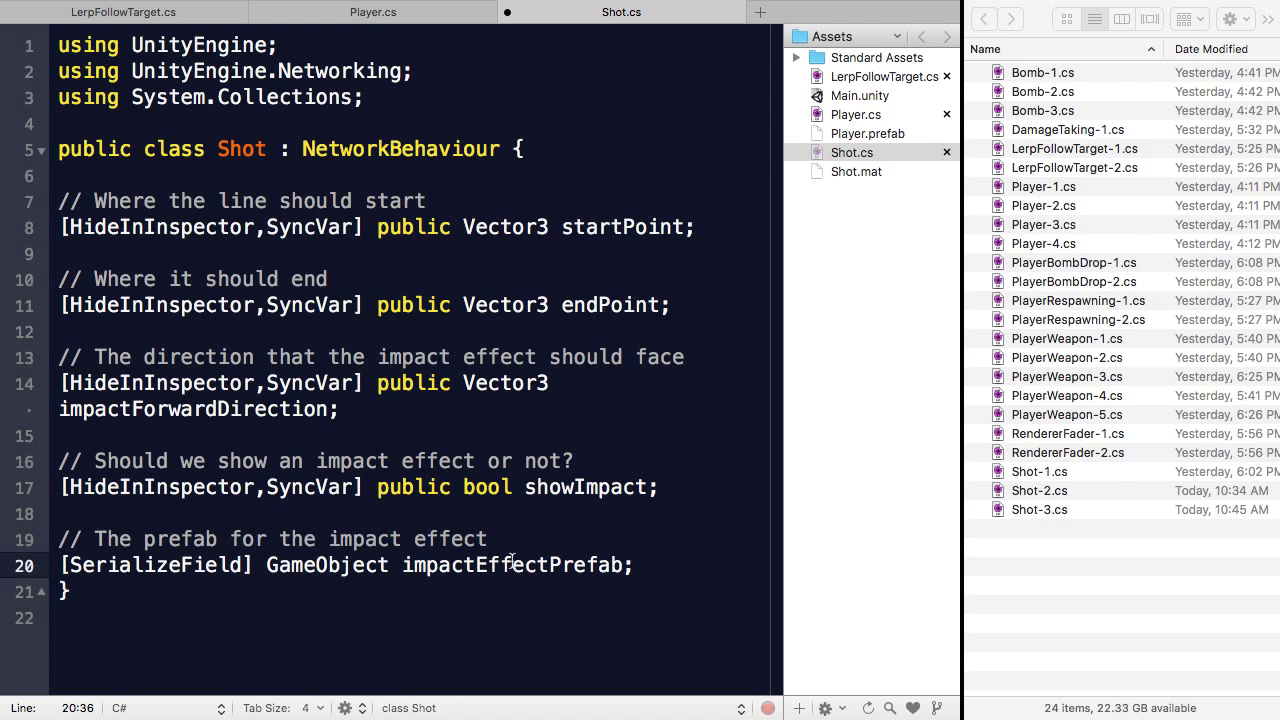
{"action": "double_click", "coordinate": [525, 566]}
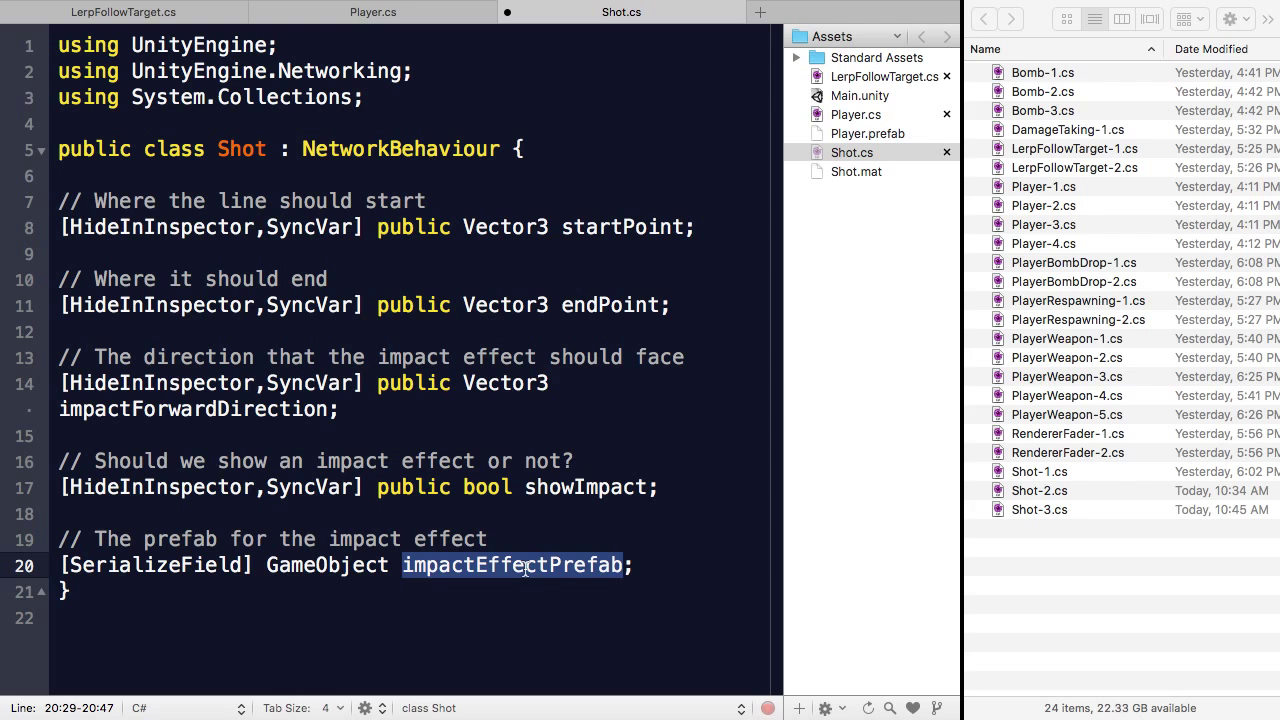
{"action": "left_click", "coordinate": [525, 566]}
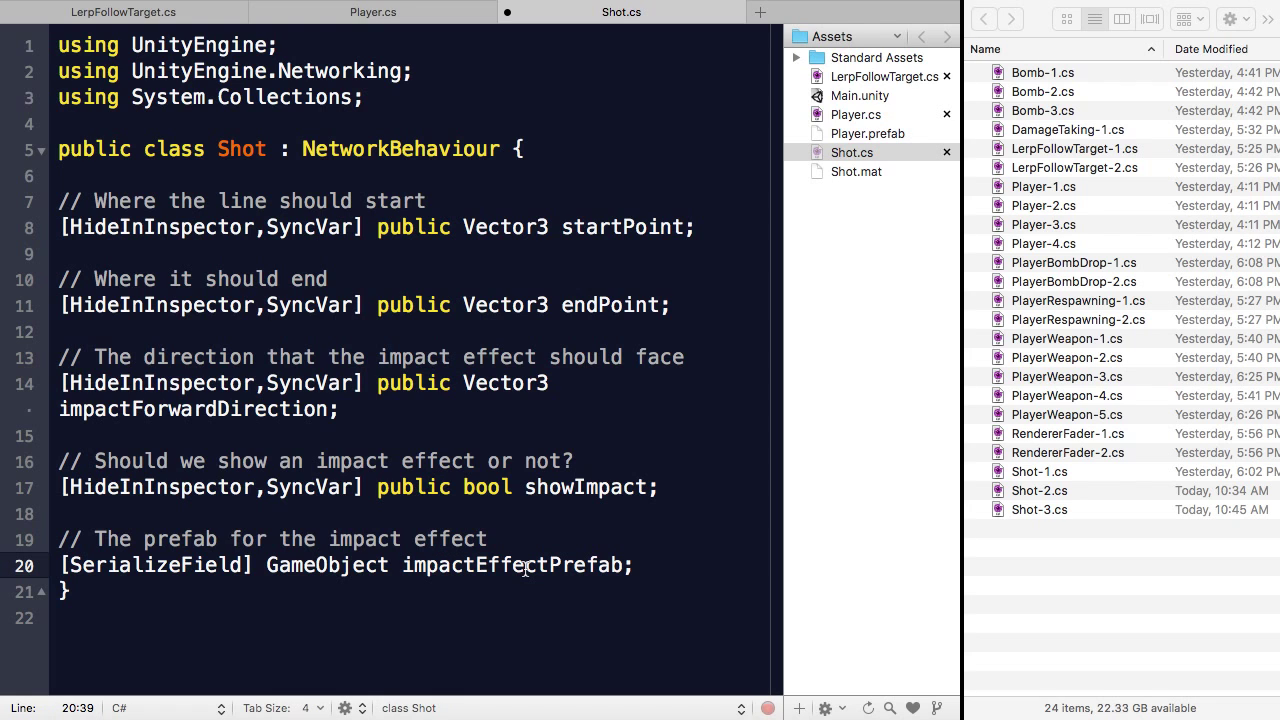
Insert the contents of the snippet file Shot-2.cs on a new line below the impactEffectPrefab field in the Shot class.
{"action": "key", "text": "Down"}
{"action": "key", "text": "Left"}
{"action": "key", "text": "Left"}
{"action": "key", "text": "Return"}
{"action": "key", "text": "Return"}
{"action": "key", "text": "Return"}
{"action": "key", "text": "Return"}
{"action": "key", "text": "Up"}
{"action": "key", "text": "Up"}
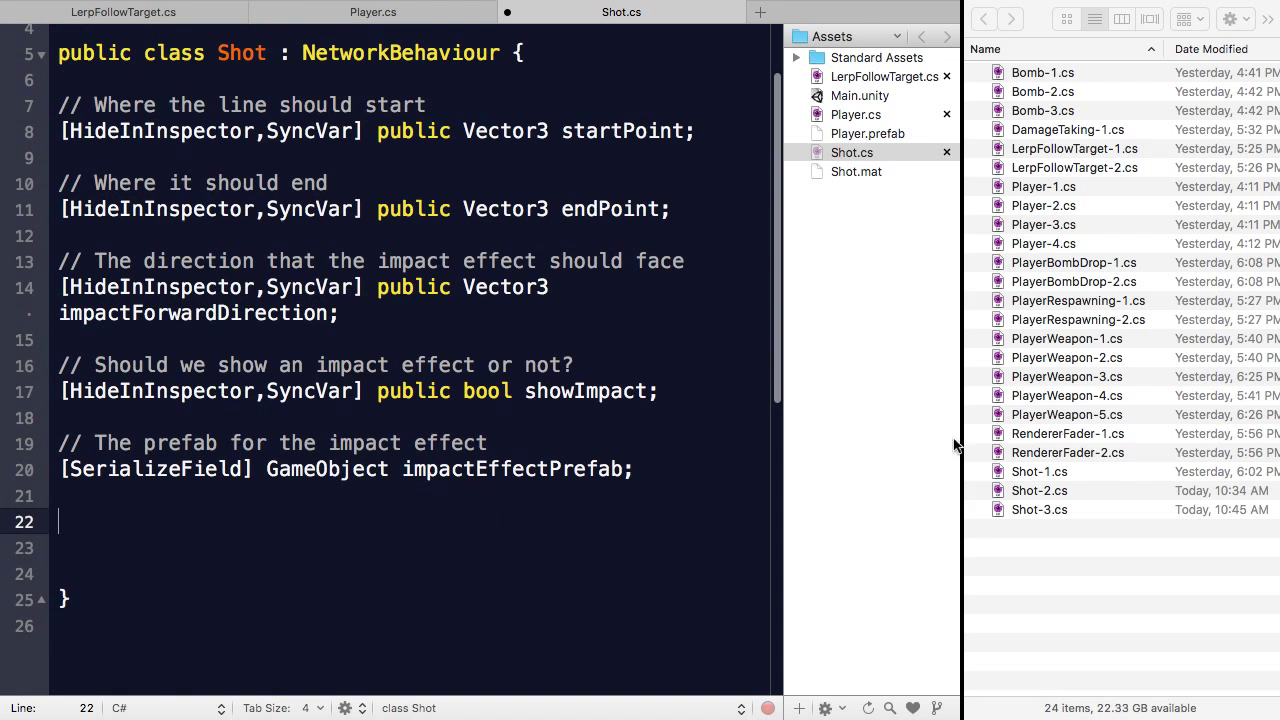
{"action": "left_click_drag", "start_coordinate": [1070, 500], "coordinate": [477, 515]}
{"action": "left_click", "coordinate": [397, 482]}
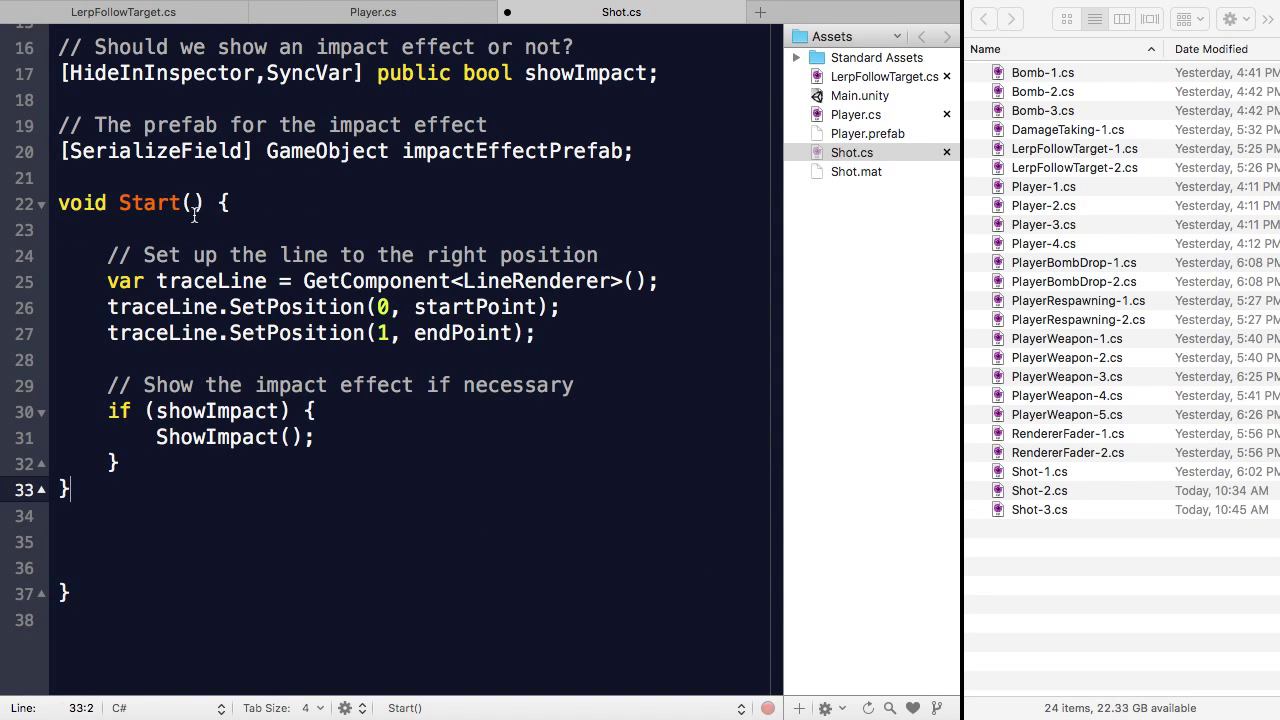
Examine the trace line setup and the showImpact check in the Start method of Shot.cs.
{"action": "double_click", "coordinate": [131, 200]}
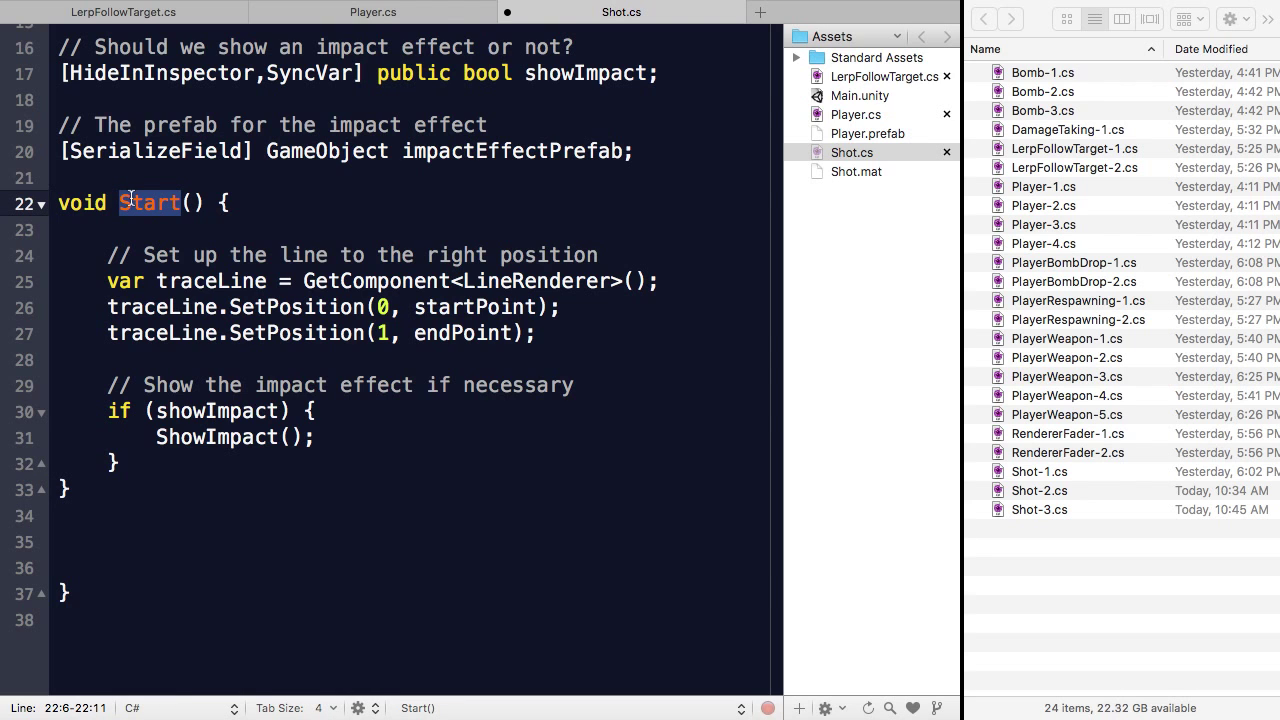
{"action": "left_click_drag", "start_coordinate": [107, 256], "coordinate": [572, 316]}
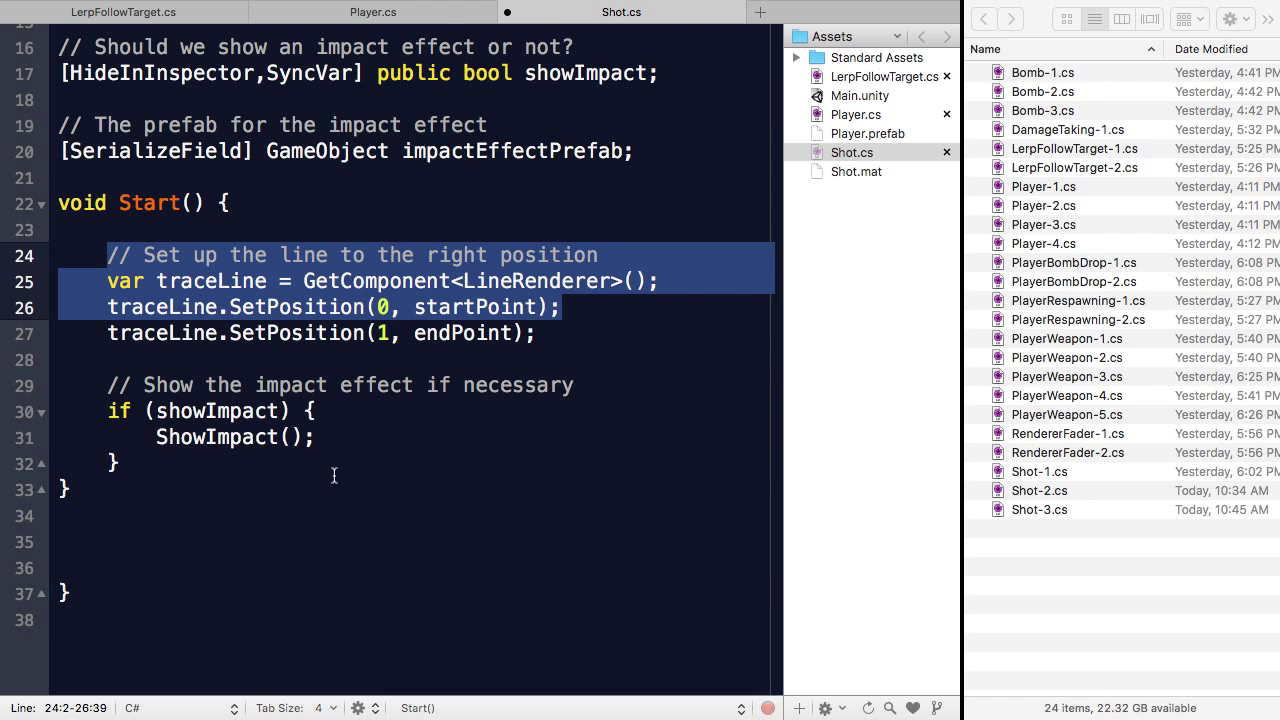
{"action": "left_click", "coordinate": [218, 472]}
{"action": "left_click_drag", "start_coordinate": [218, 472], "coordinate": [107, 390]}
{"action": "left_click", "coordinate": [107, 390]}
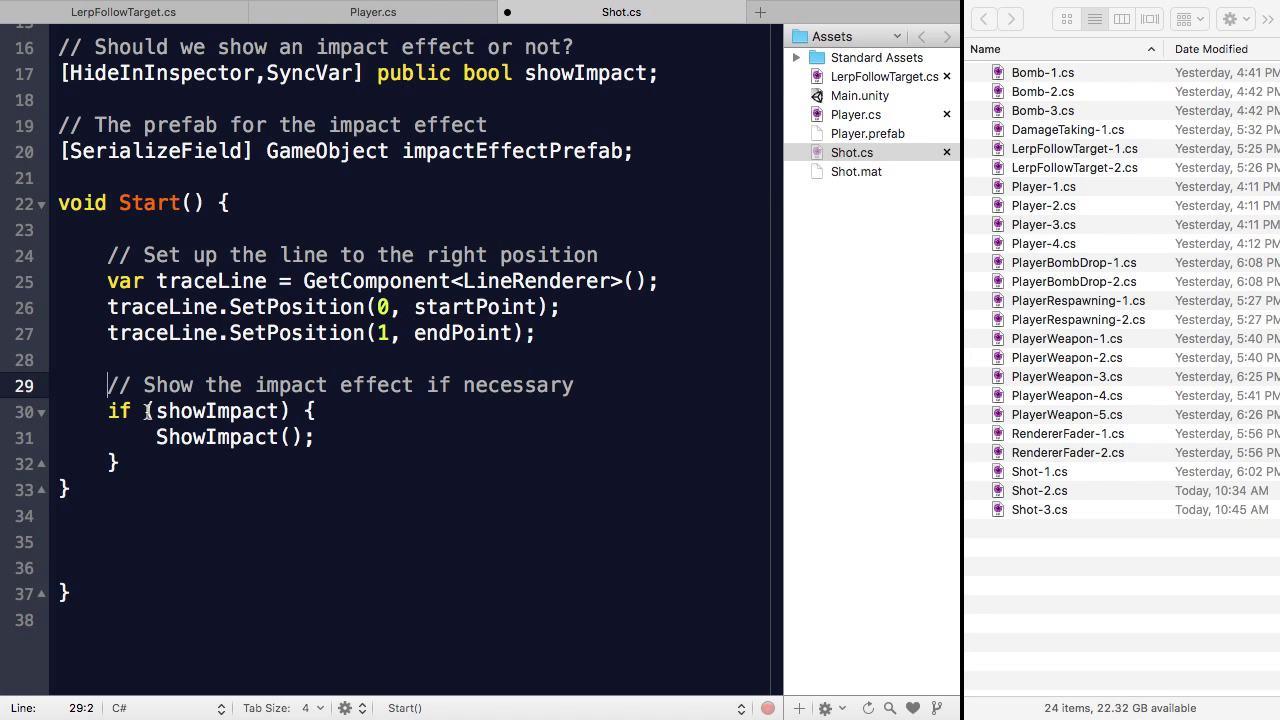
{"action": "double_click", "coordinate": [472, 307]}
{"action": "left_click", "coordinate": [452, 338]}
{"action": "double_click", "coordinate": [452, 338]}
{"action": "double_click", "coordinate": [232, 411]}
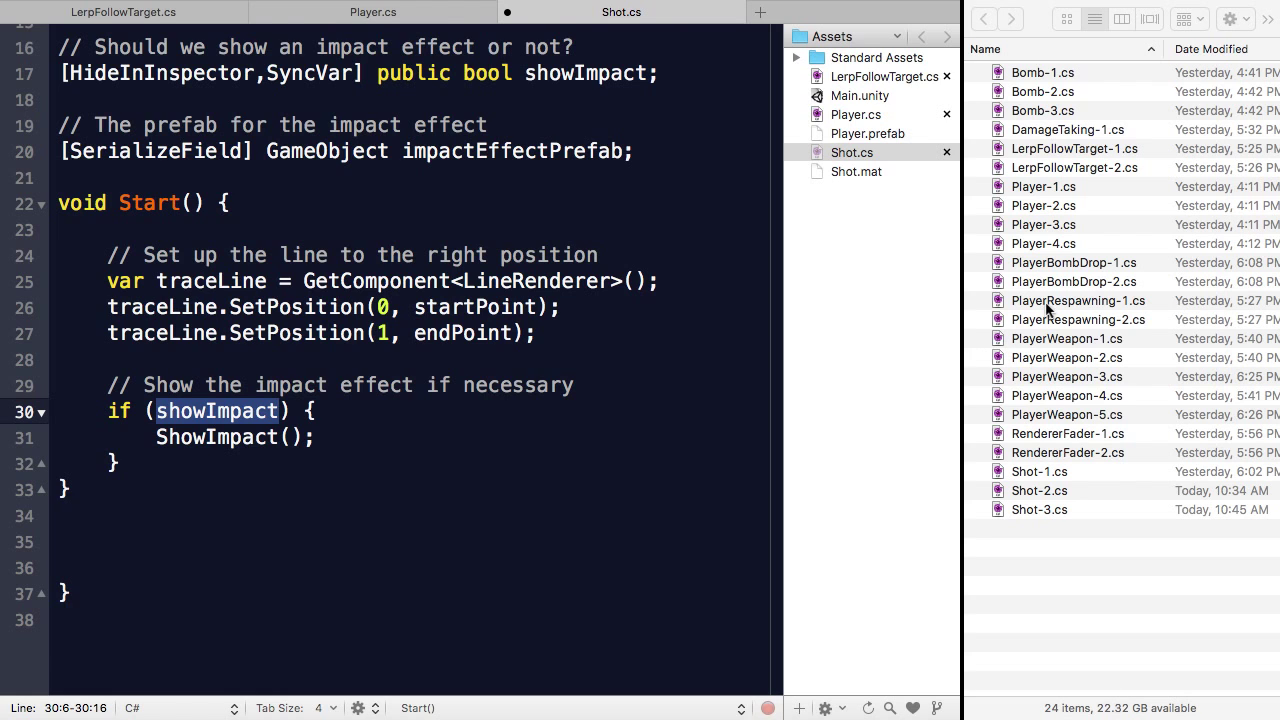
Insert the contents of the snippet file Shot-3.cs below the Start method and save Shot.cs.
{"action": "left_click_drag", "start_coordinate": [1042, 510], "coordinate": [306, 546]}
{"action": "left_click", "coordinate": [195, 412]}
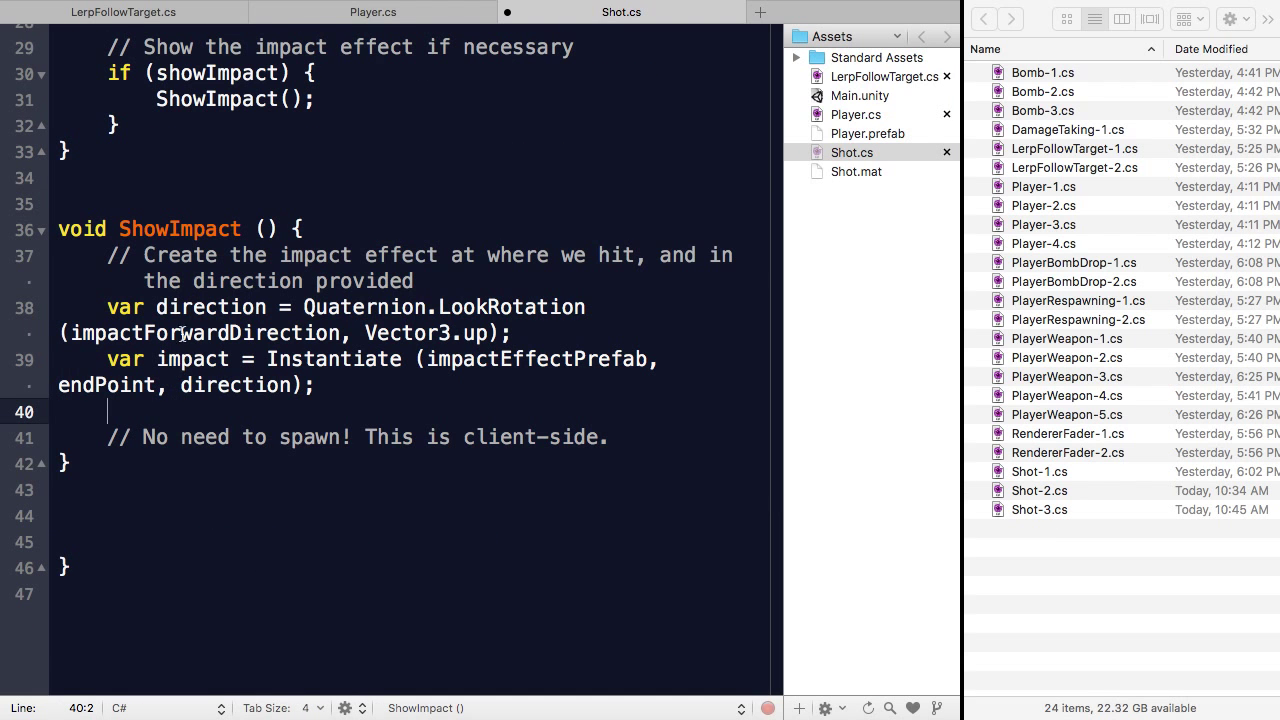
{"action": "left_click_drag", "start_coordinate": [308, 400], "coordinate": [377, 391]}
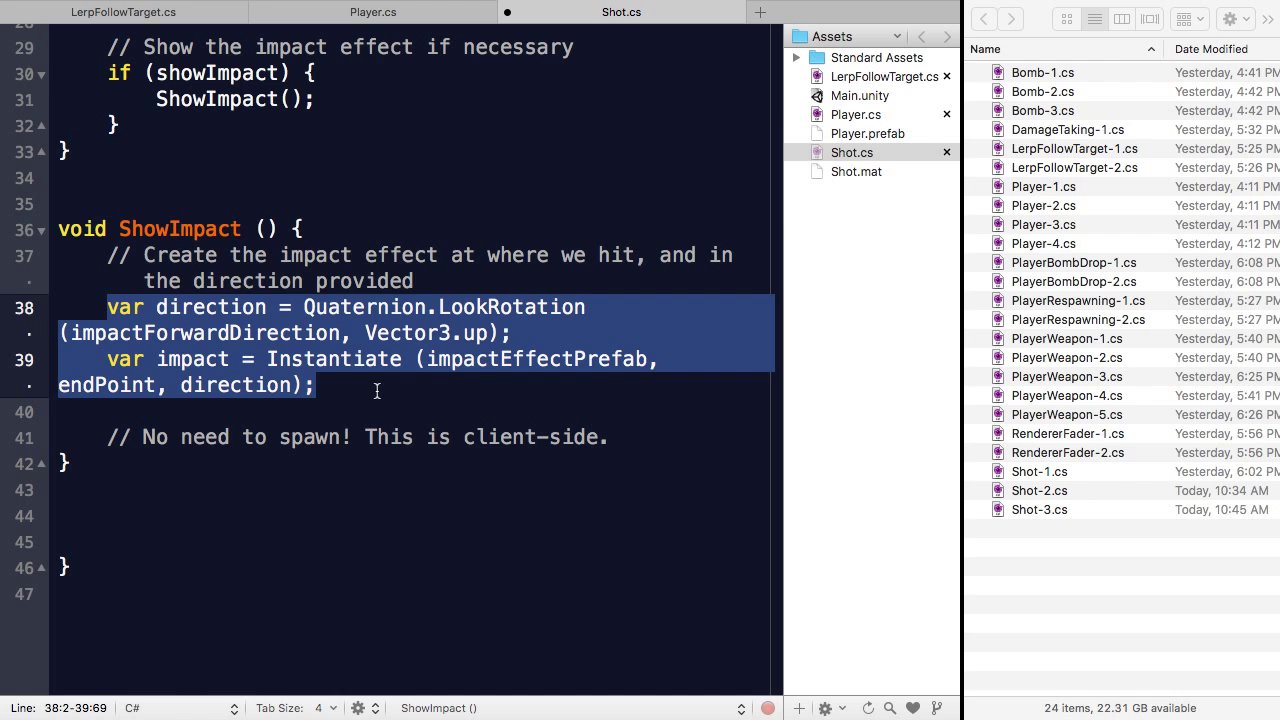
{"action": "left_click", "coordinate": [377, 391]}
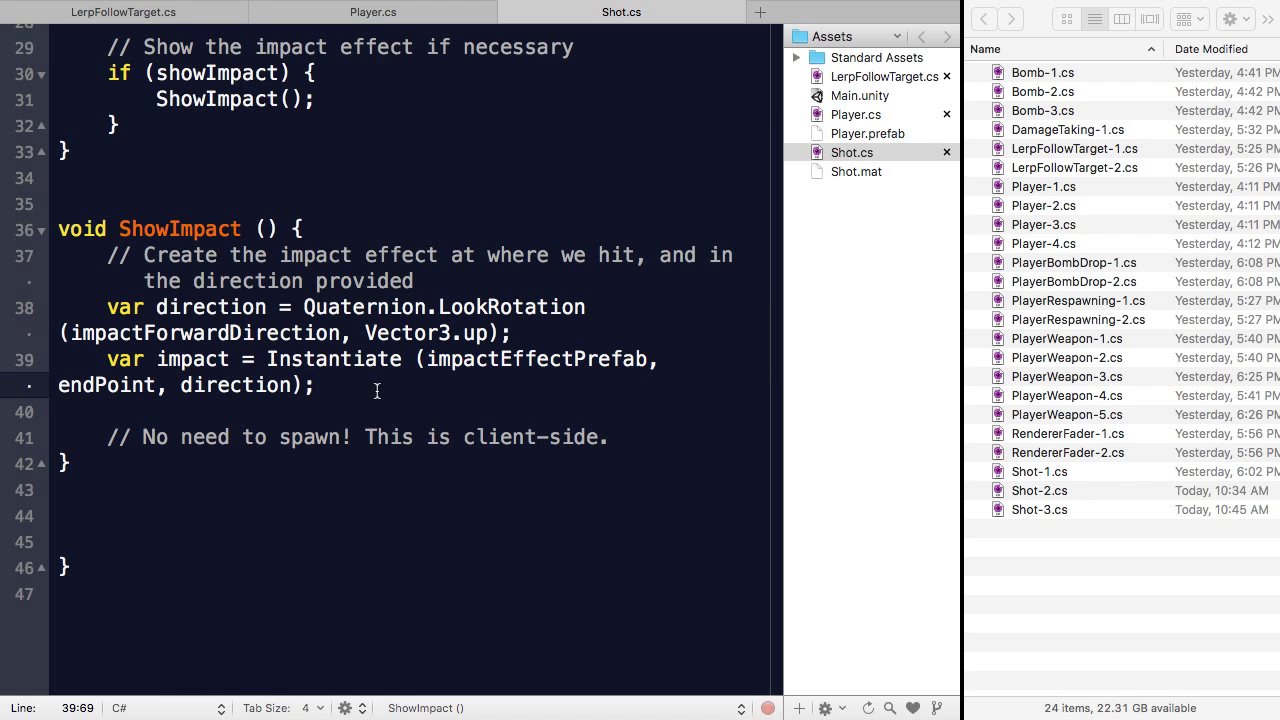
Switch to Unity and add a new C Sharp script component named RendereFader to the Shot object.
{"action": "key", "text": "super+Tab"}
{"action": "key", "text": "super+Tab"}
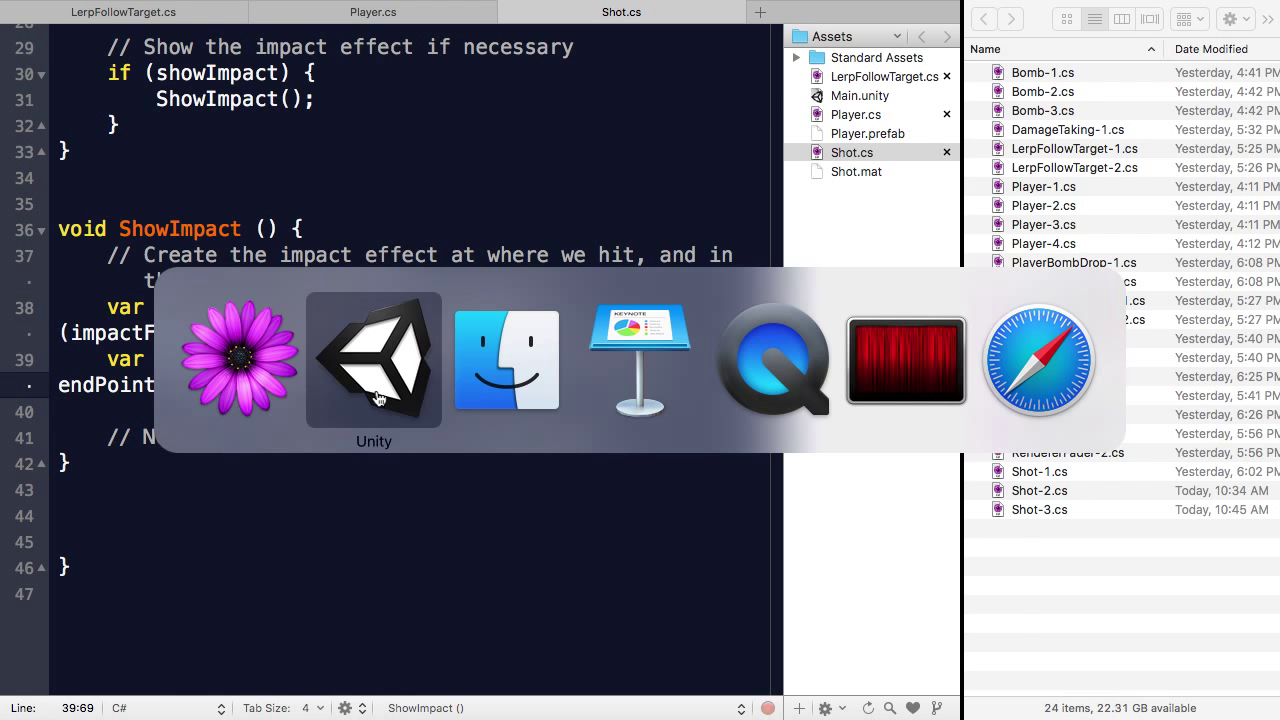
{"action": "scroll", "coordinate": [1137, 384], "scroll_direction": "down", "scroll_amount": 5}
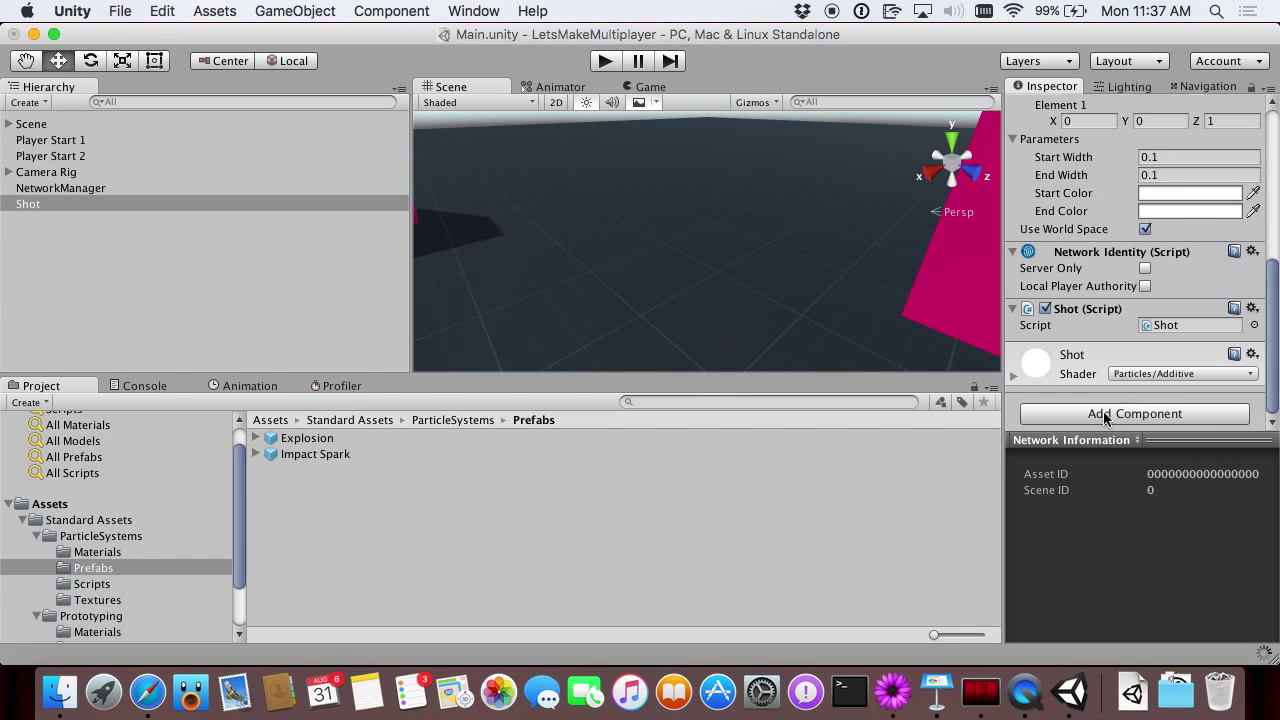
{"action": "left_click", "coordinate": [1103, 413]}
{"action": "type", "text": "render"}
{"action": "key", "text": "BackSpace"}
{"action": "key", "text": "BackSpace"}
{"action": "key", "text": "BackSpace"}
{"action": "key", "text": "BackSpace"}
{"action": "key", "text": "BackSpace"}
{"action": "key", "text": "BackSpace"}
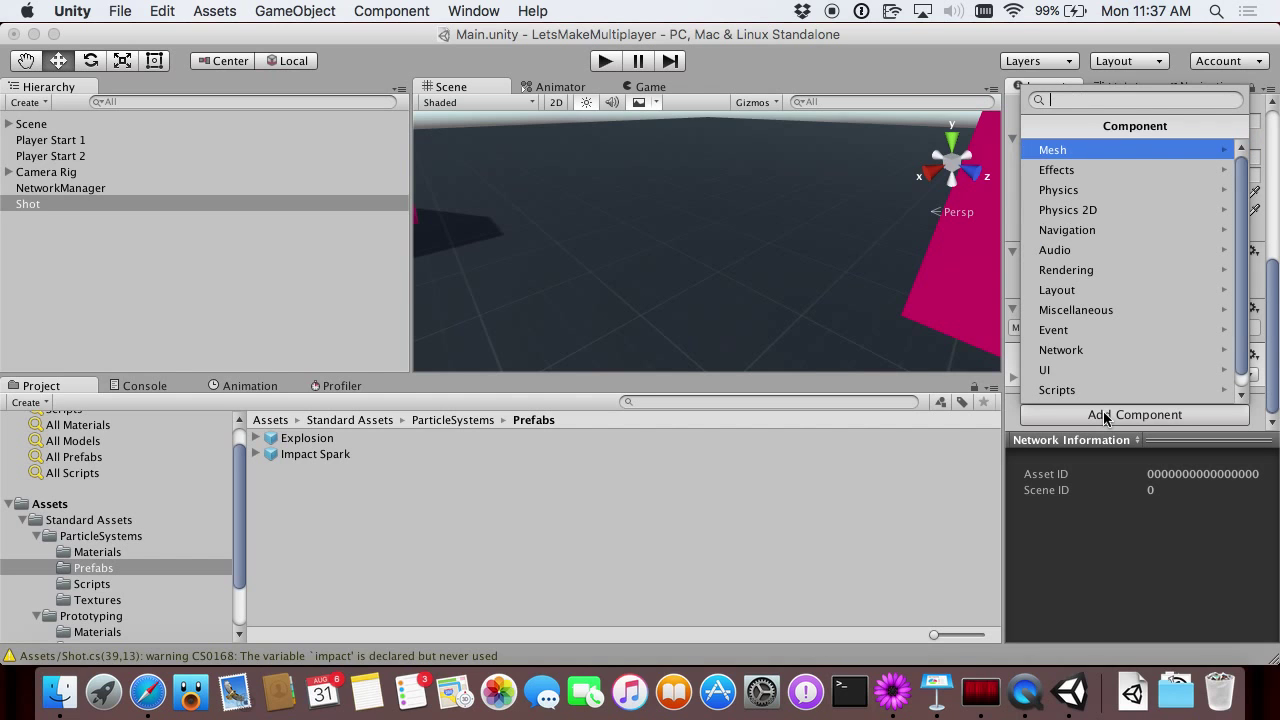
{"action": "type", "text": "RendereFader"}
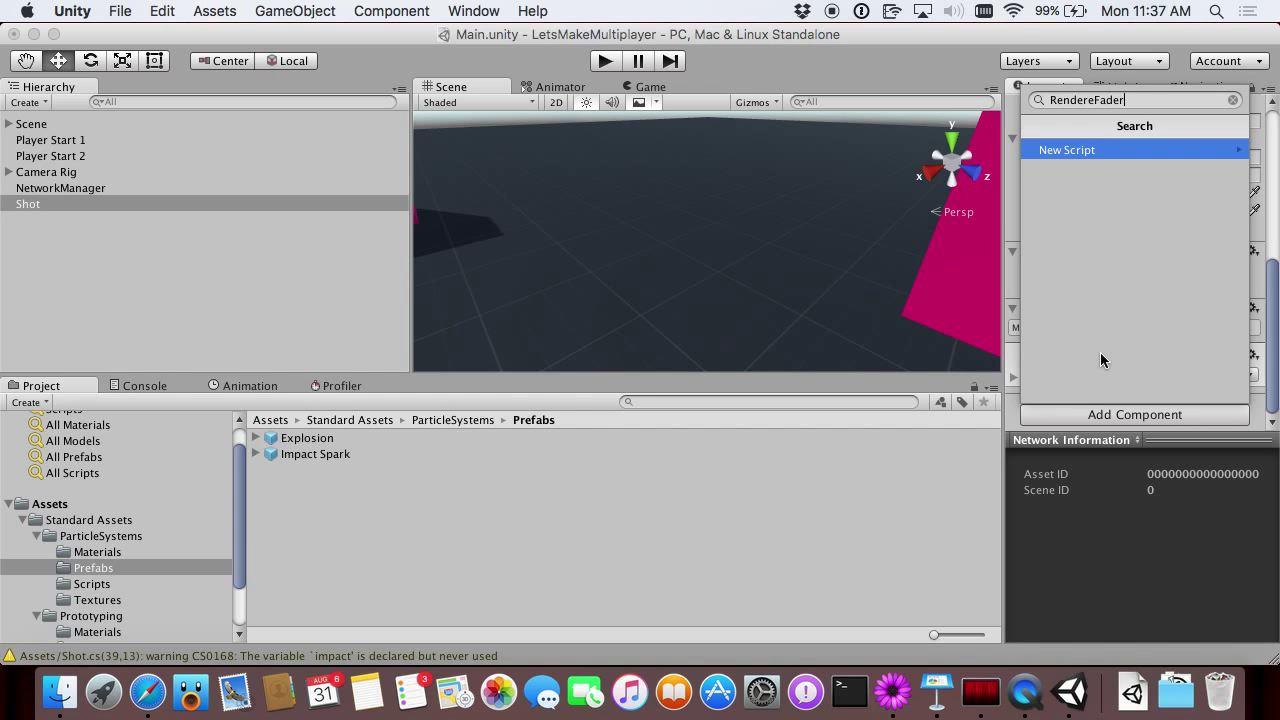
{"action": "key", "text": "Return"}
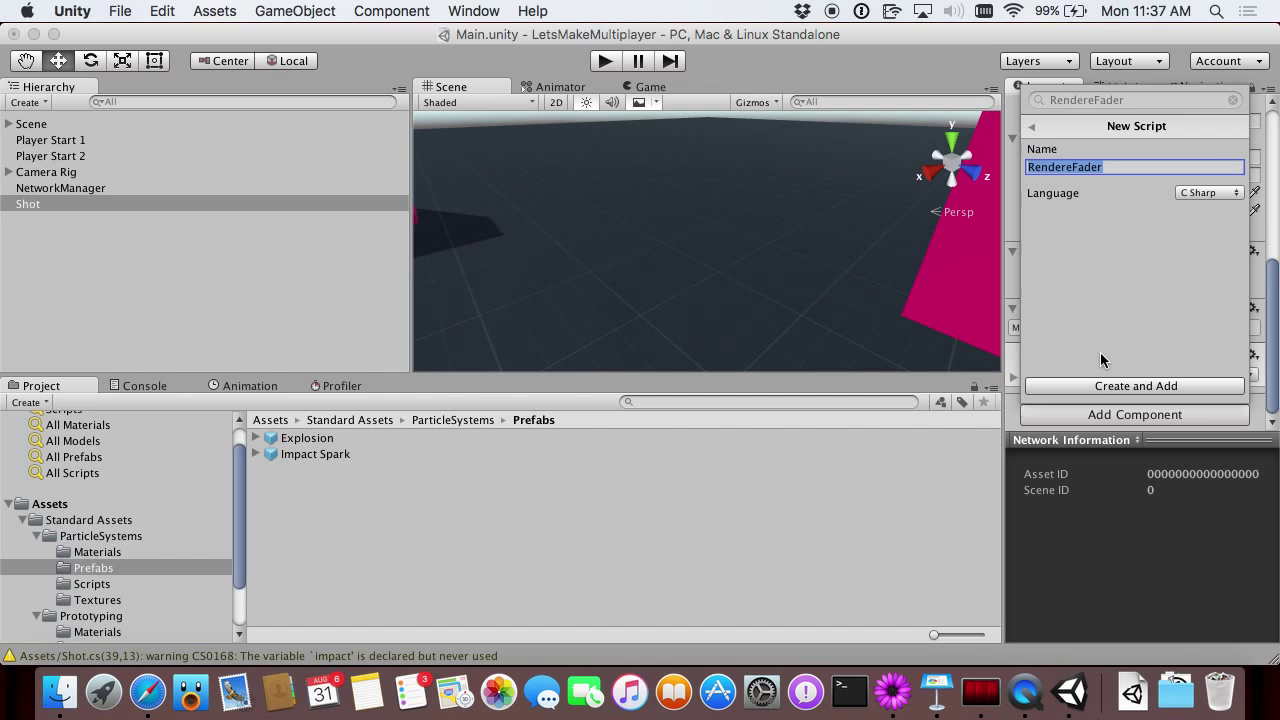
{"action": "key", "text": "Return"}
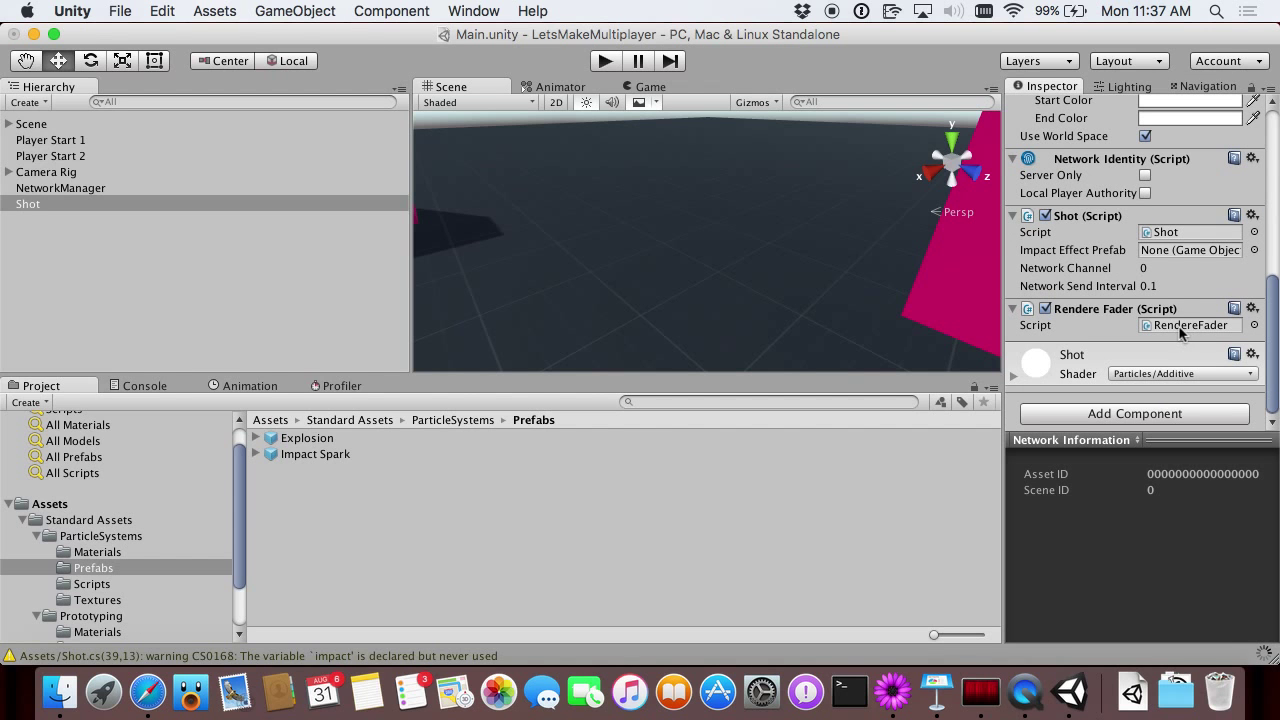
Open the RendereFader script in the code editor and replace its template class body with the contents of RendererFader-1.cs.
{"action": "double_click", "coordinate": [1180, 326]}
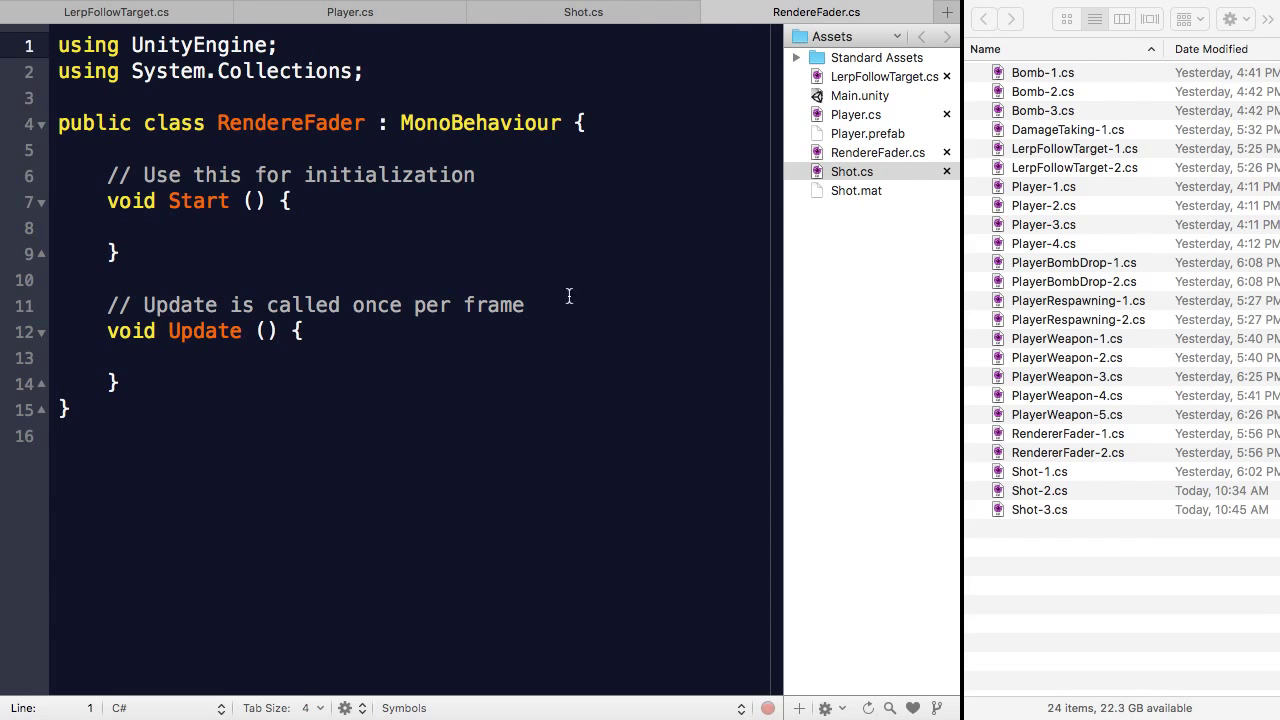
{"action": "left_click_drag", "start_coordinate": [151, 383], "coordinate": [105, 177]}
{"action": "key", "text": "BackSpace"}
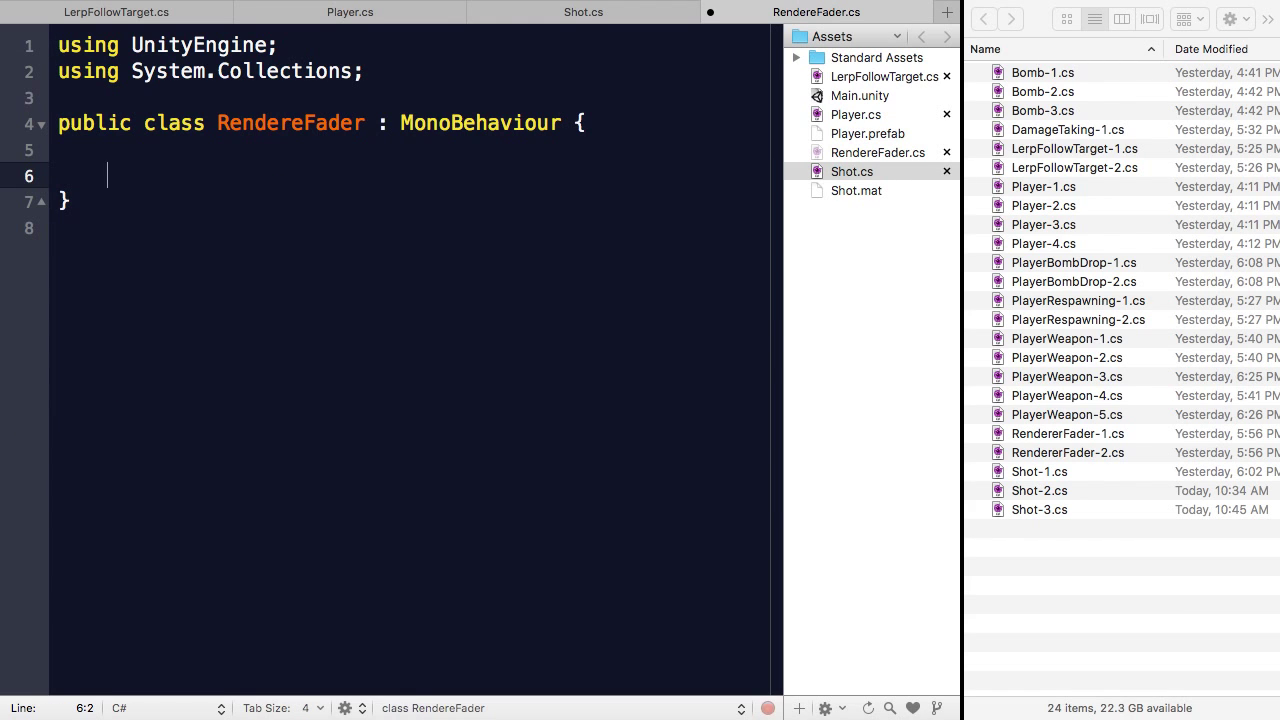
{"action": "left_click_drag", "start_coordinate": [1110, 434], "coordinate": [300, 175]}
{"action": "left_click", "coordinate": [447, 277]}
Insert the contents of the snippet file RendererFader-2.cs below the fadeTime field in the RendereFader class.
{"action": "key", "text": "Return"}
{"action": "key", "text": "Return"}
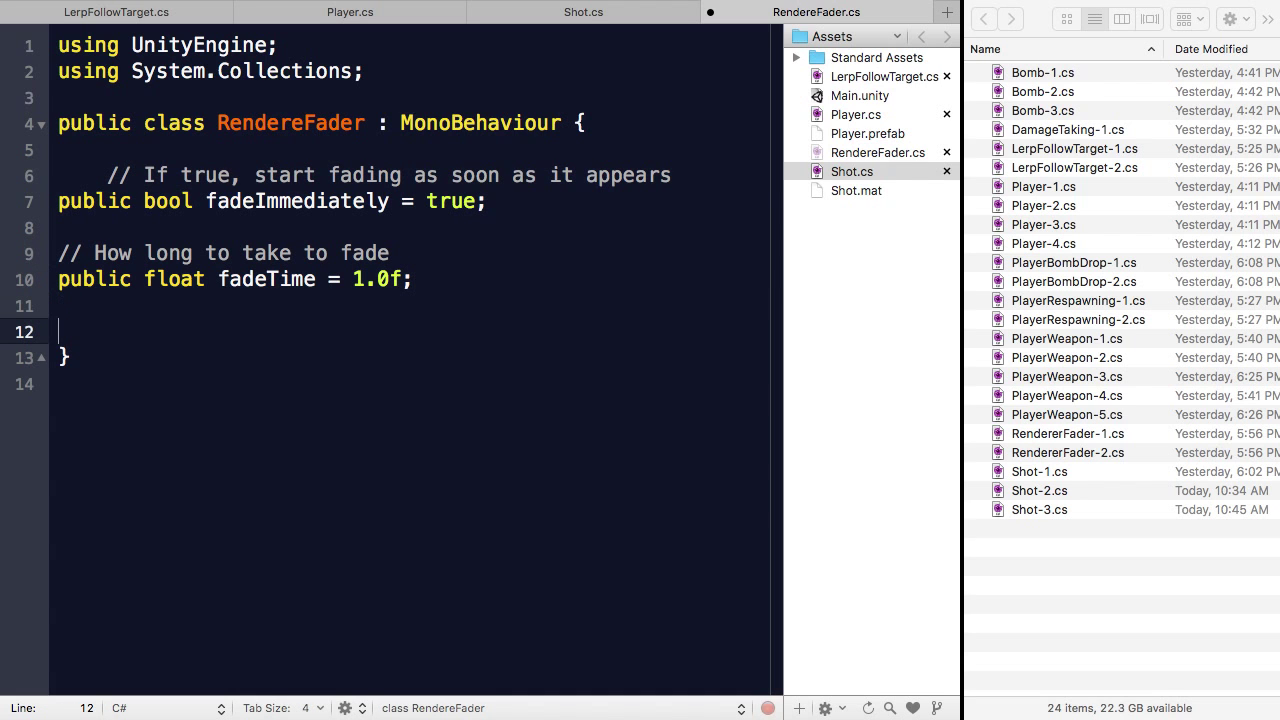
{"action": "left_click_drag", "start_coordinate": [1066, 452], "coordinate": [240, 330]}
{"action": "scroll", "coordinate": [234, 328], "scroll_direction": "down", "scroll_amount": 3}
{"action": "scroll", "coordinate": [234, 328], "scroll_direction": "up", "scroll_amount": 1}
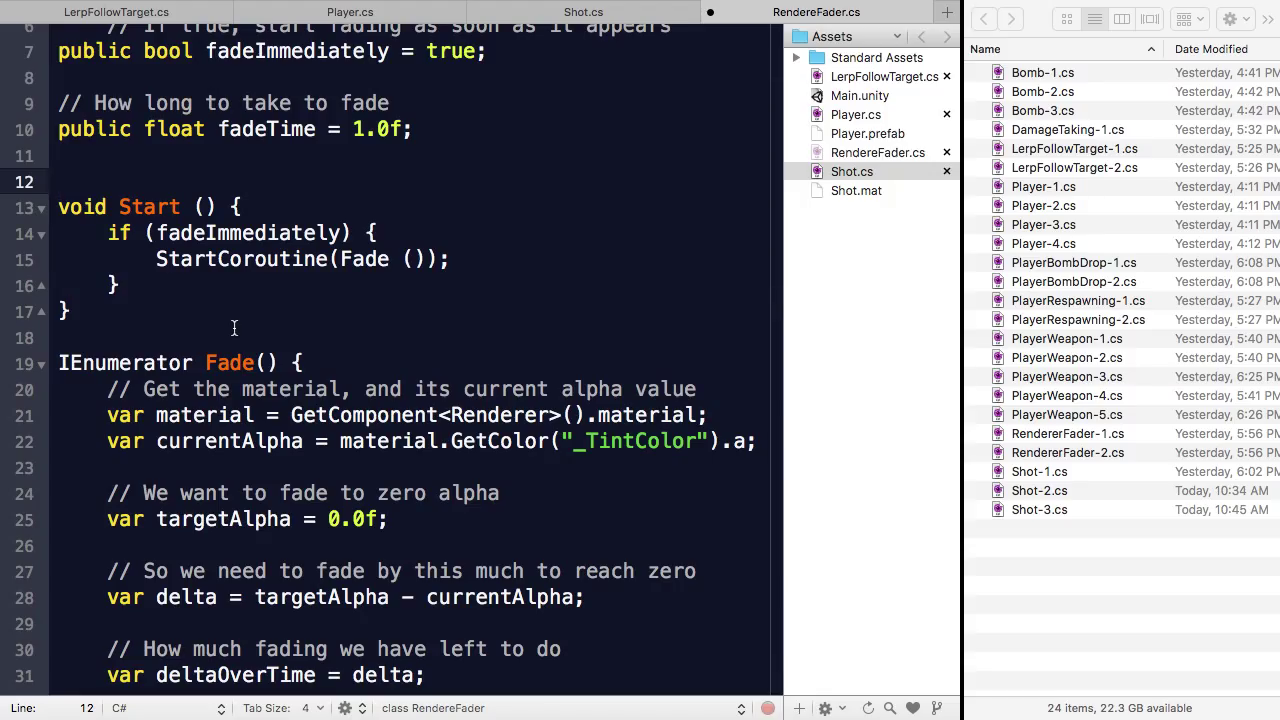
{"action": "left_click", "coordinate": [240, 337]}
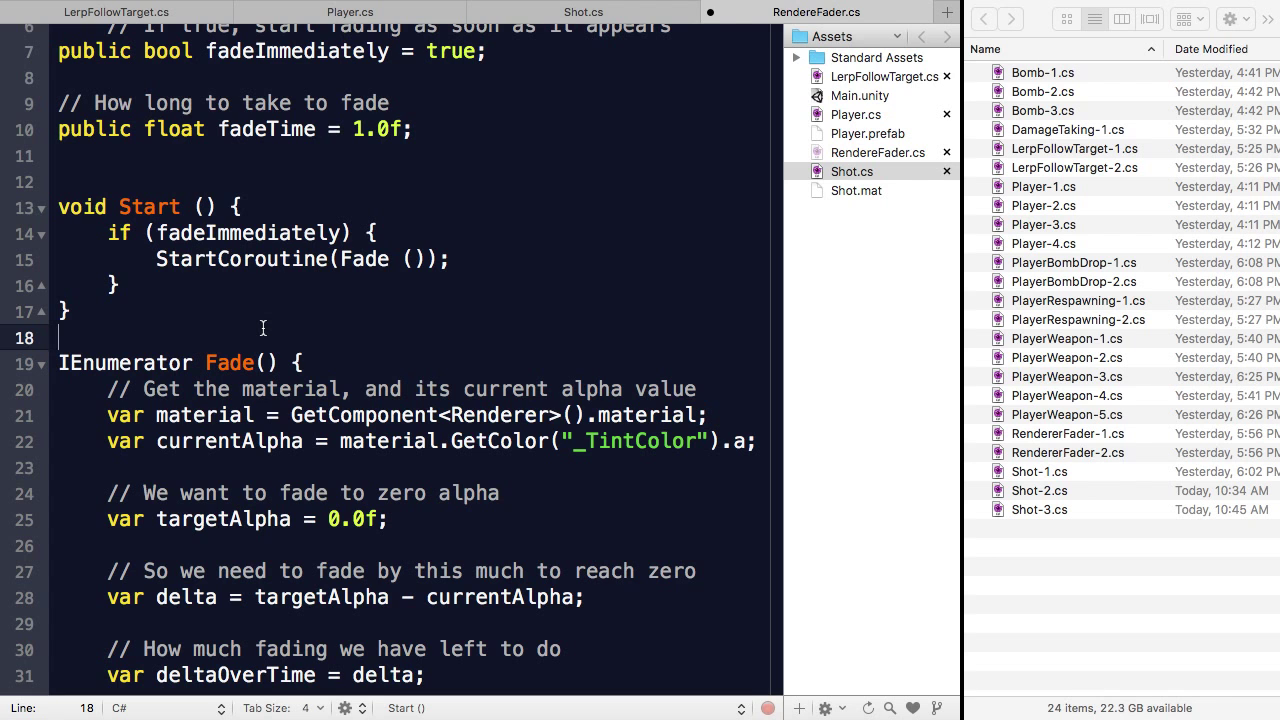
Switch to Unity, make a prefab of the Shot object in the Assets folder and delete Shot from the scene.
{"action": "key", "text": "super+Tab"}
{"action": "key", "text": "super+Tab"}
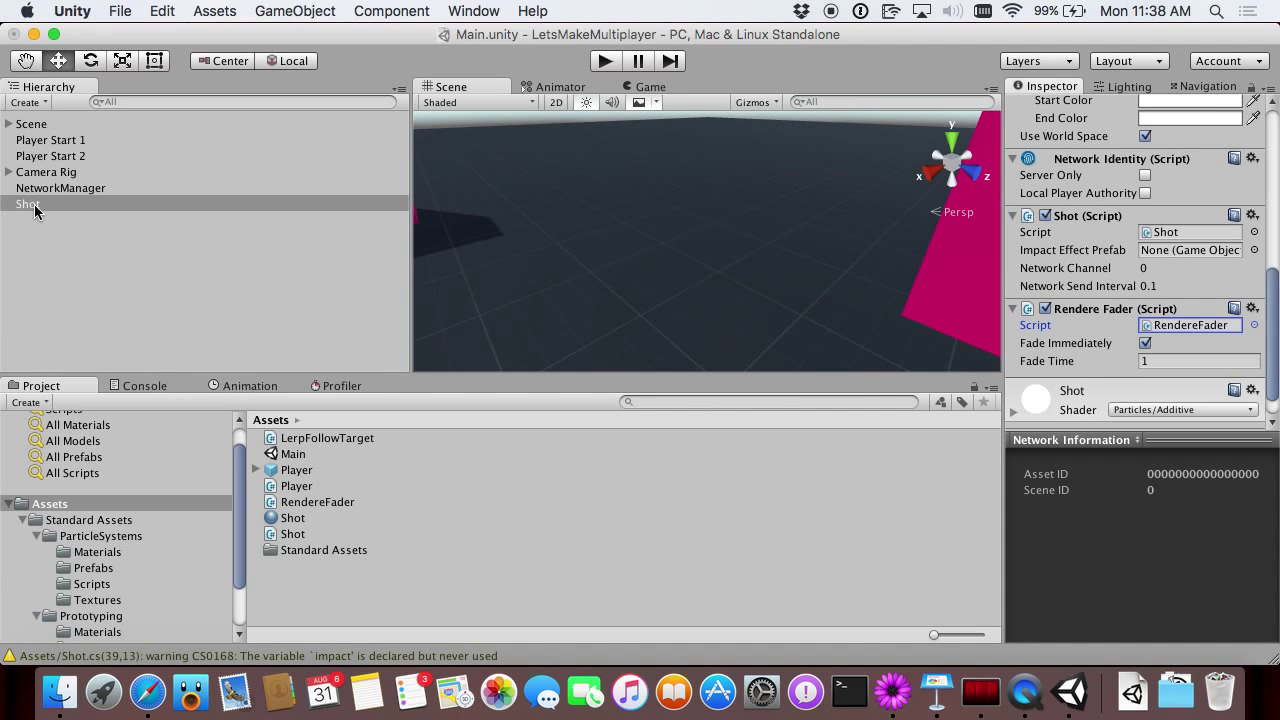
{"action": "left_click", "coordinate": [34, 208]}
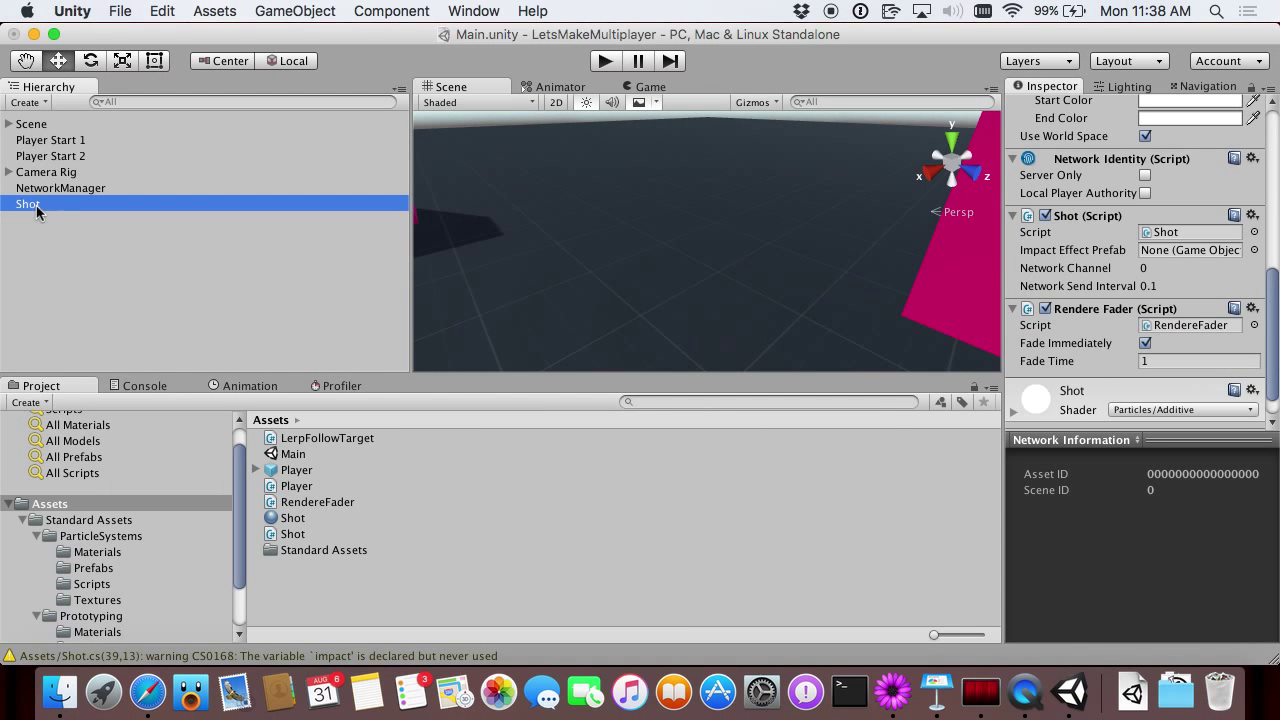
{"action": "left_click_drag", "start_coordinate": [25, 210], "coordinate": [296, 611]}
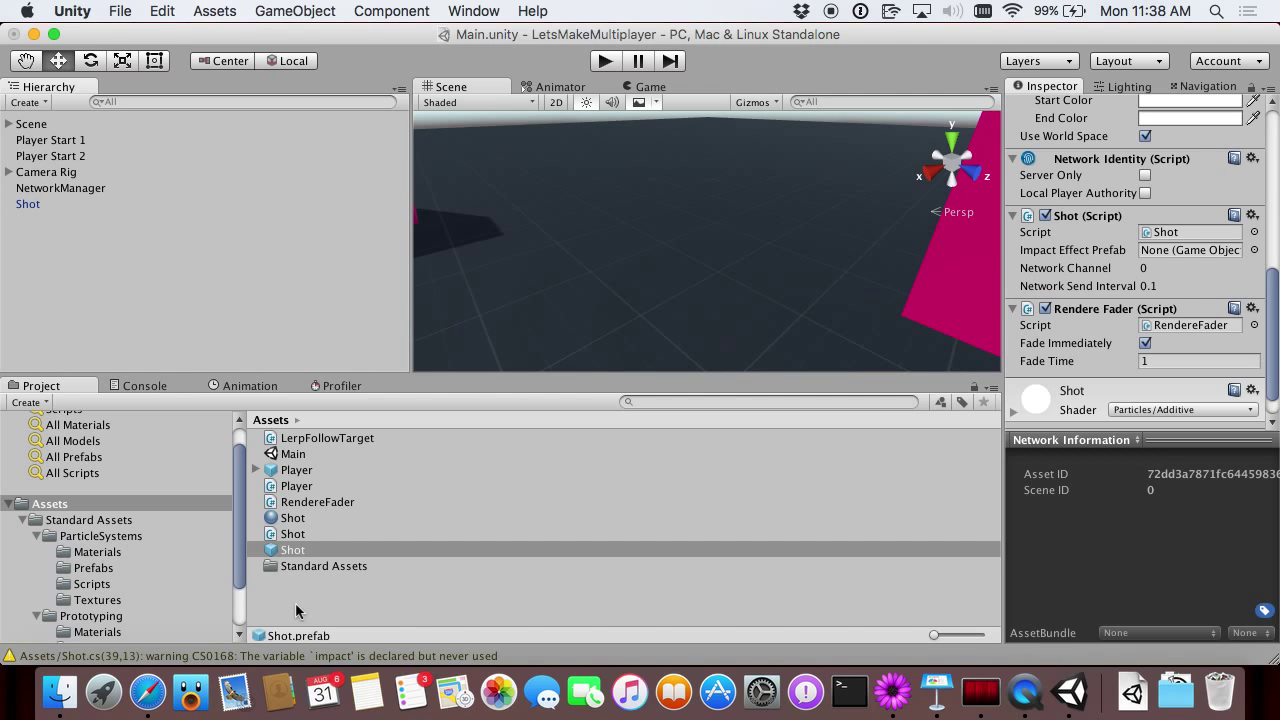
{"action": "left_click", "coordinate": [28, 206]}
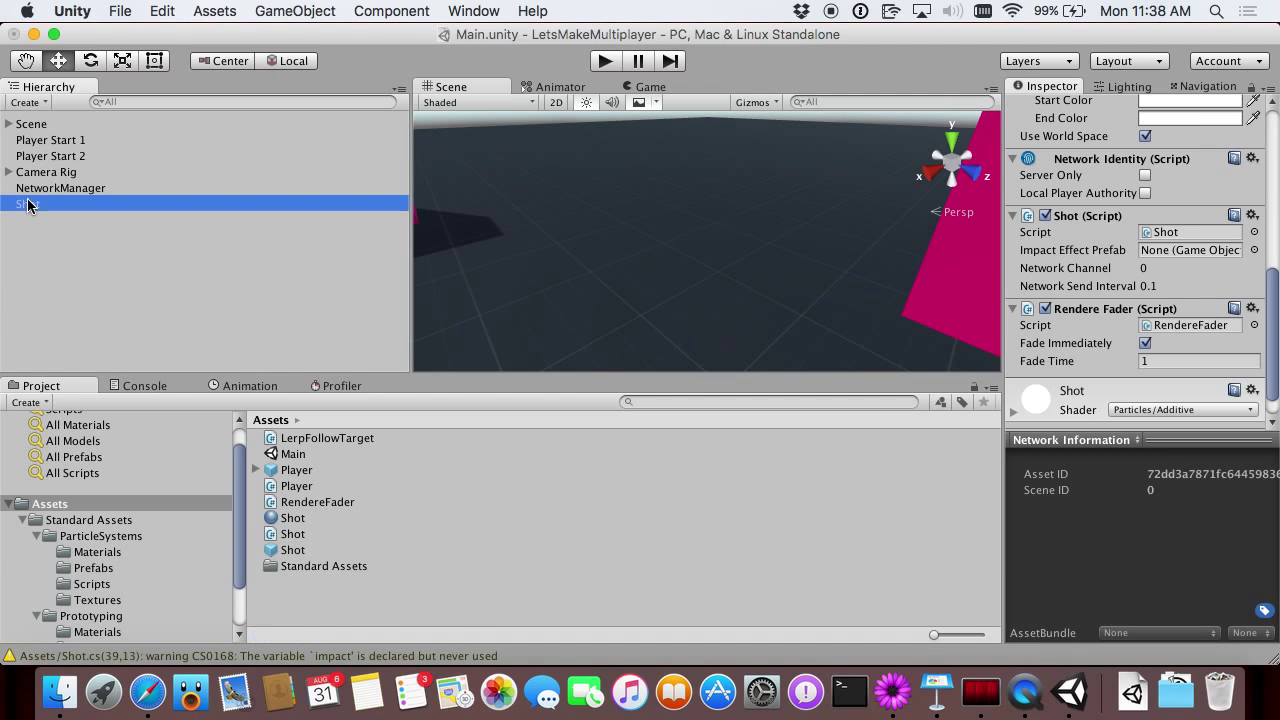
{"action": "key", "text": "super+BackSpace"}
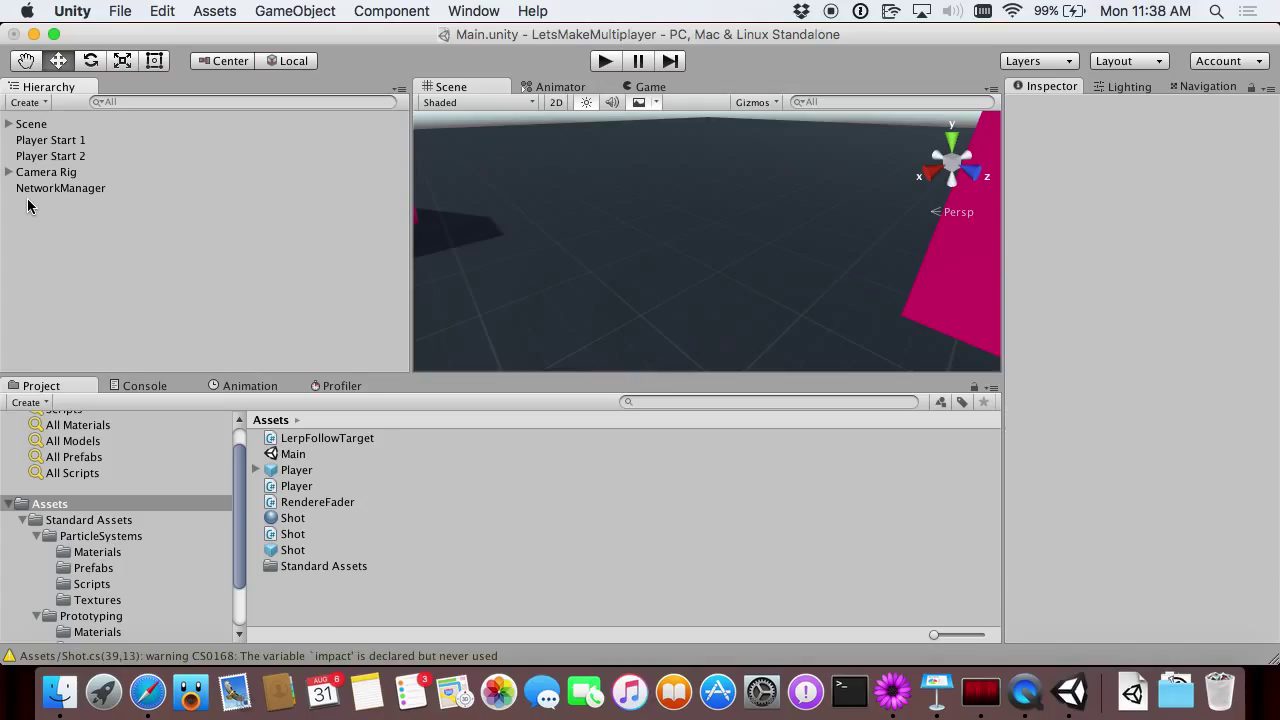
Add a new script component named PlayerWeapon to the Player prefab.
{"action": "left_click", "coordinate": [290, 470]}
{"action": "scroll", "coordinate": [1192, 399], "scroll_direction": "down", "scroll_amount": 1}
{"action": "scroll", "coordinate": [1192, 392], "scroll_direction": "down", "scroll_amount": 5}
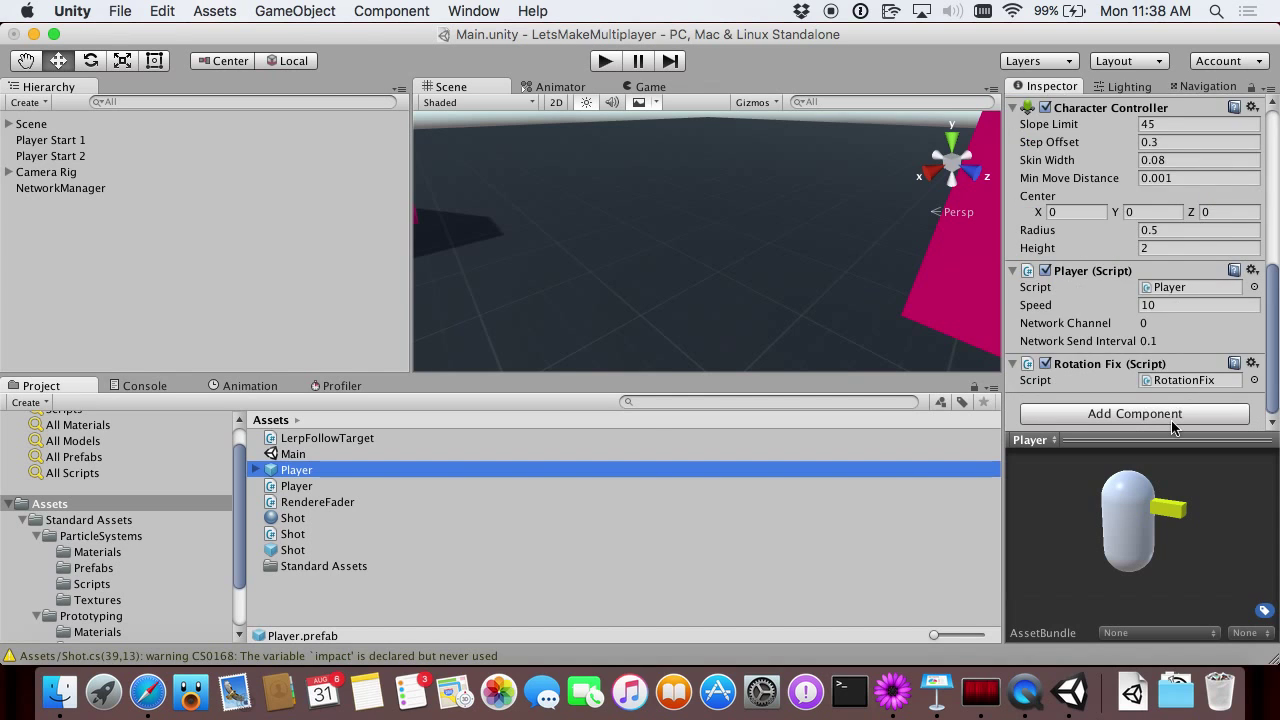
{"action": "left_click", "coordinate": [1172, 422]}
{"action": "type", "text": "PlayerWeapon"}
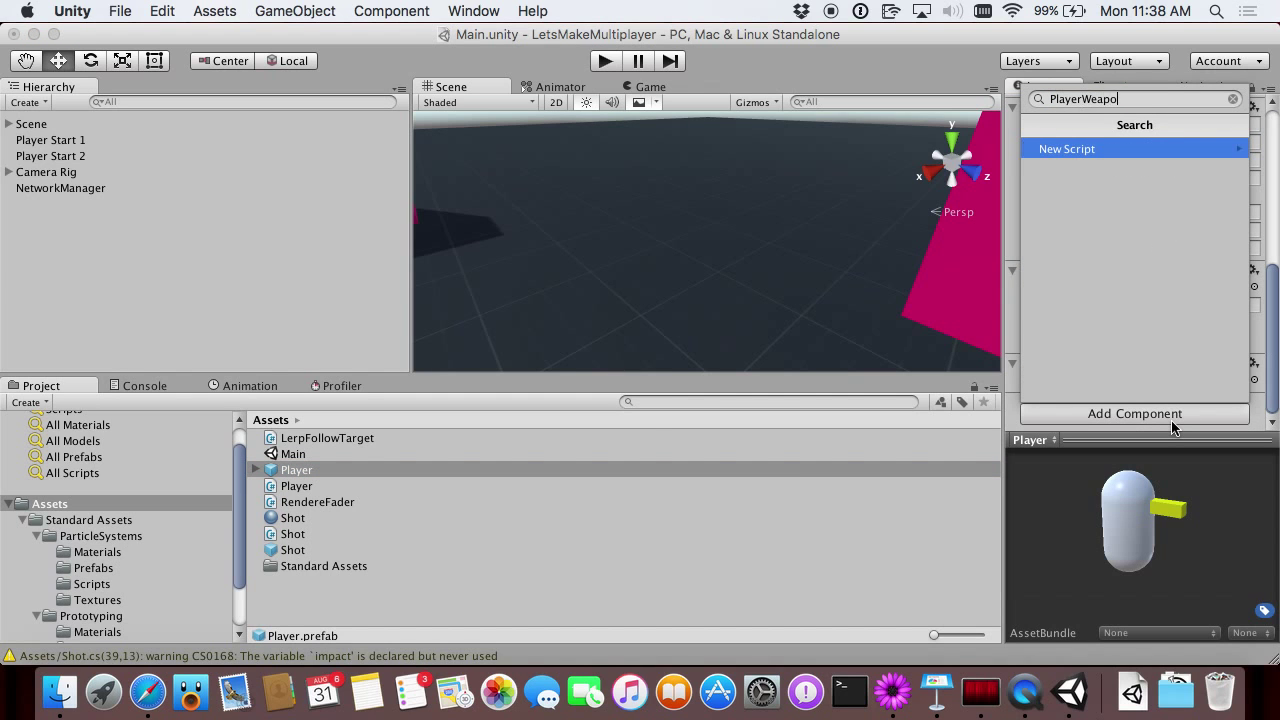
{"action": "key", "text": "Return"}
{"action": "key", "text": "Return"}
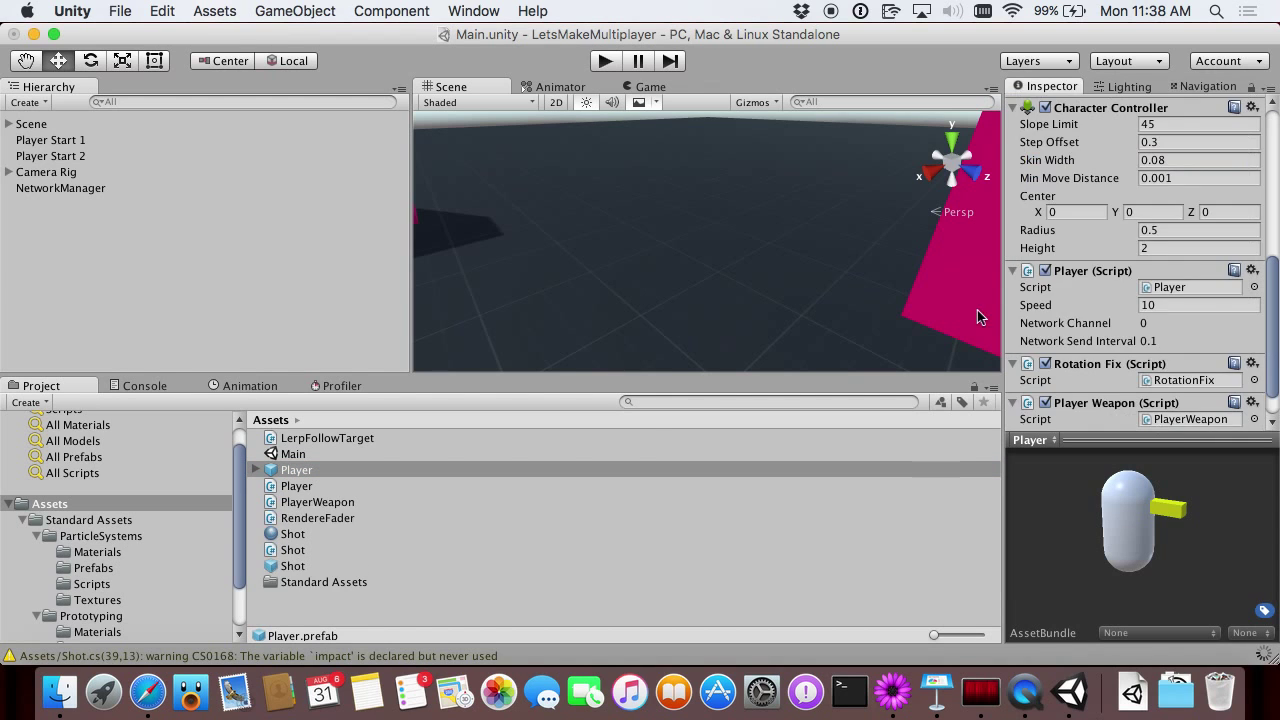
Open PlayerWeapon.cs in the code editor and replace its template class body with the contents of PlayerWeapon-1.cs.
{"action": "key", "text": "ctrl+Right"}
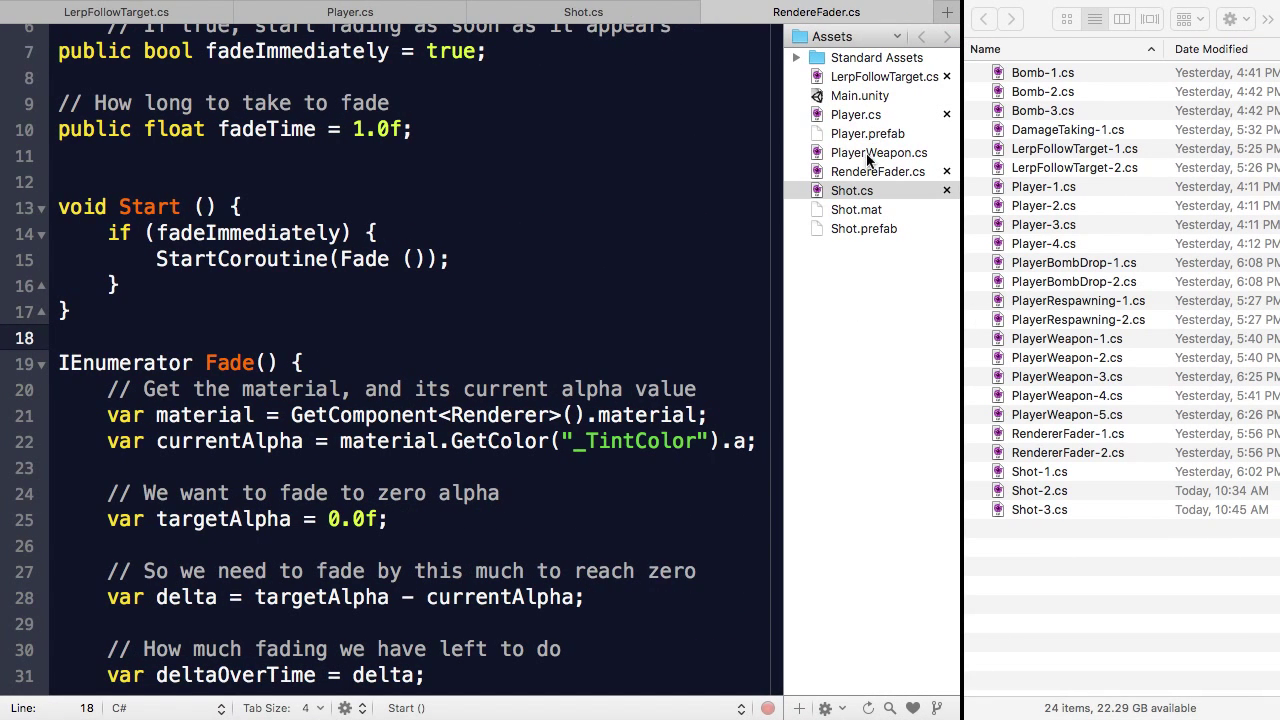
{"action": "double_click", "coordinate": [868, 153]}
{"action": "left_click_drag", "start_coordinate": [154, 380], "coordinate": [107, 175]}
{"action": "key", "text": "BackSpace"}
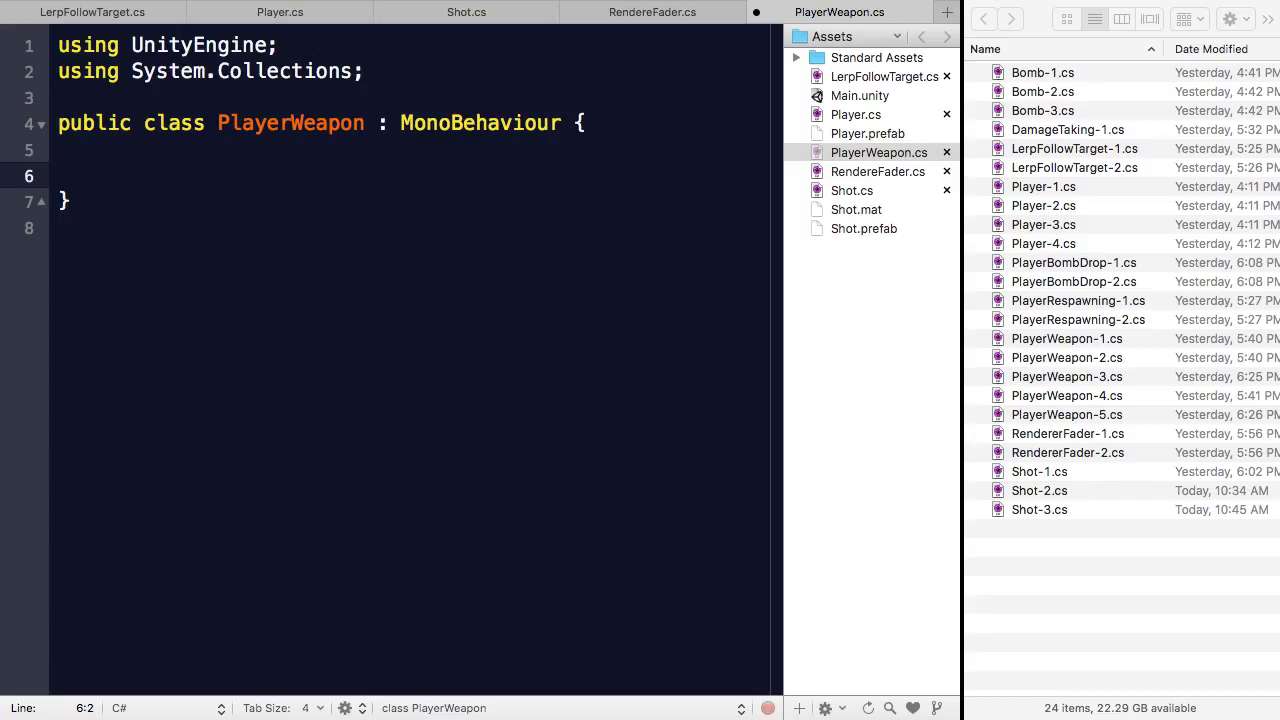
{"action": "left_click_drag", "start_coordinate": [1045, 340], "coordinate": [194, 165]}
{"action": "left_click", "coordinate": [480, 250]}
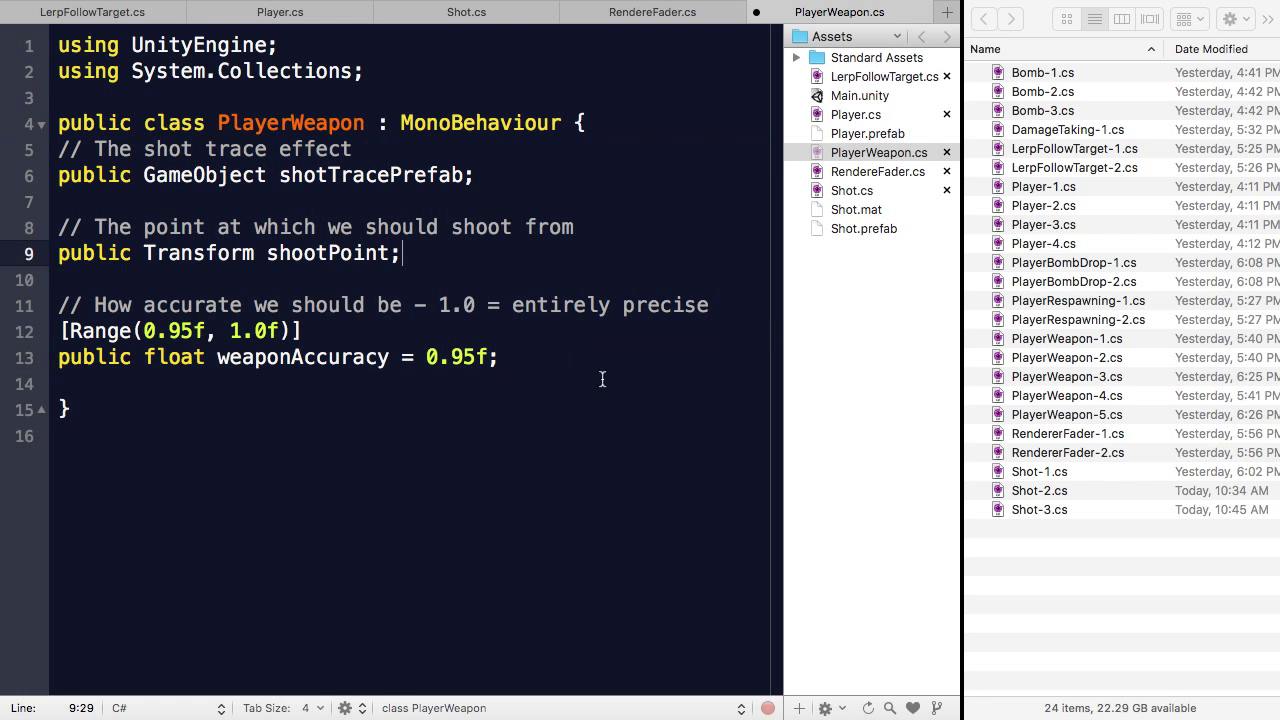
Insert the contents of the snippet file PlayerWeapon-2.cs below the weaponAccuracy field in the PlayerWeapon class.
{"action": "left_click", "coordinate": [601, 368]}
{"action": "key", "text": "Return"}
{"action": "key", "text": "Return"}
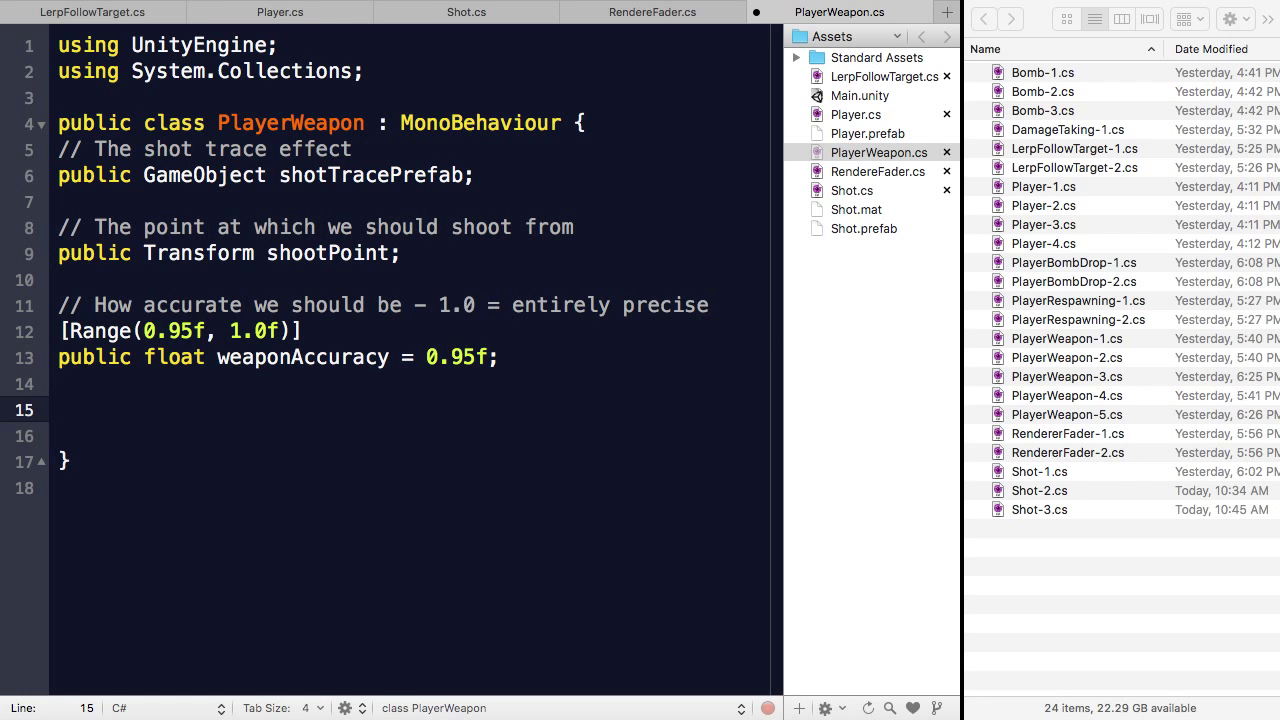
{"action": "double_click", "coordinate": [388, 175]}
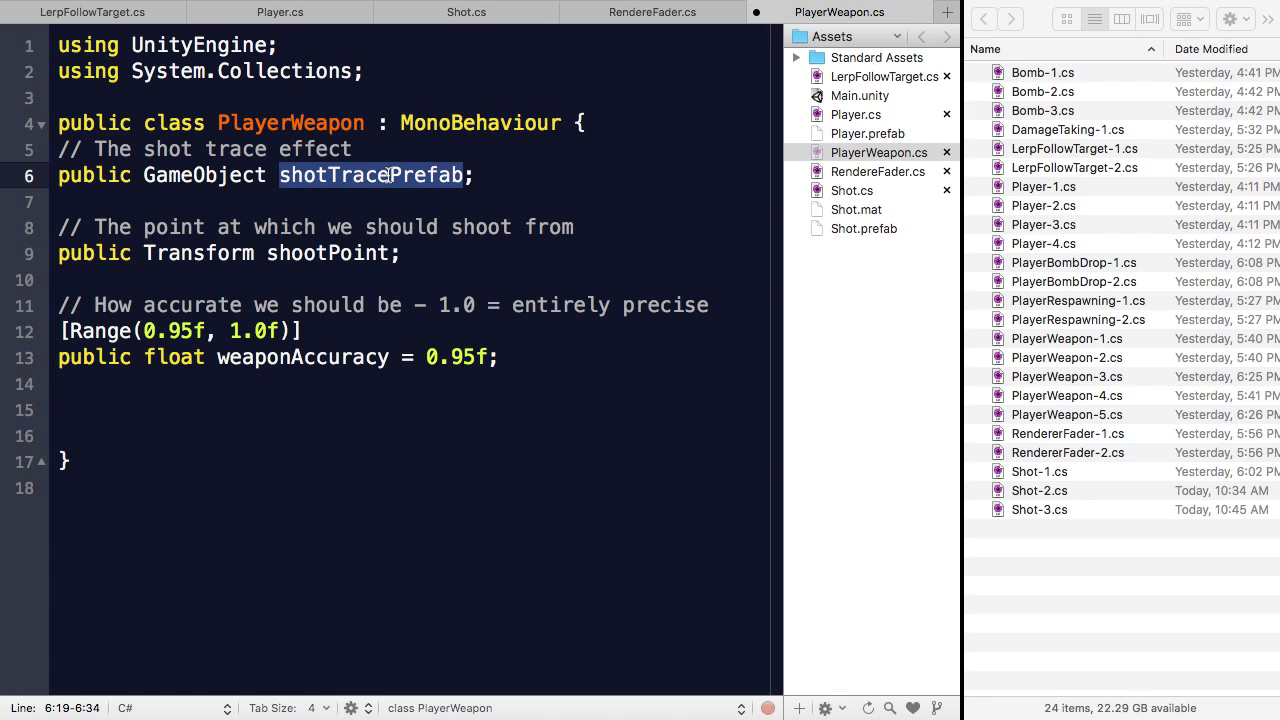
{"action": "triple_click", "coordinate": [318, 253]}
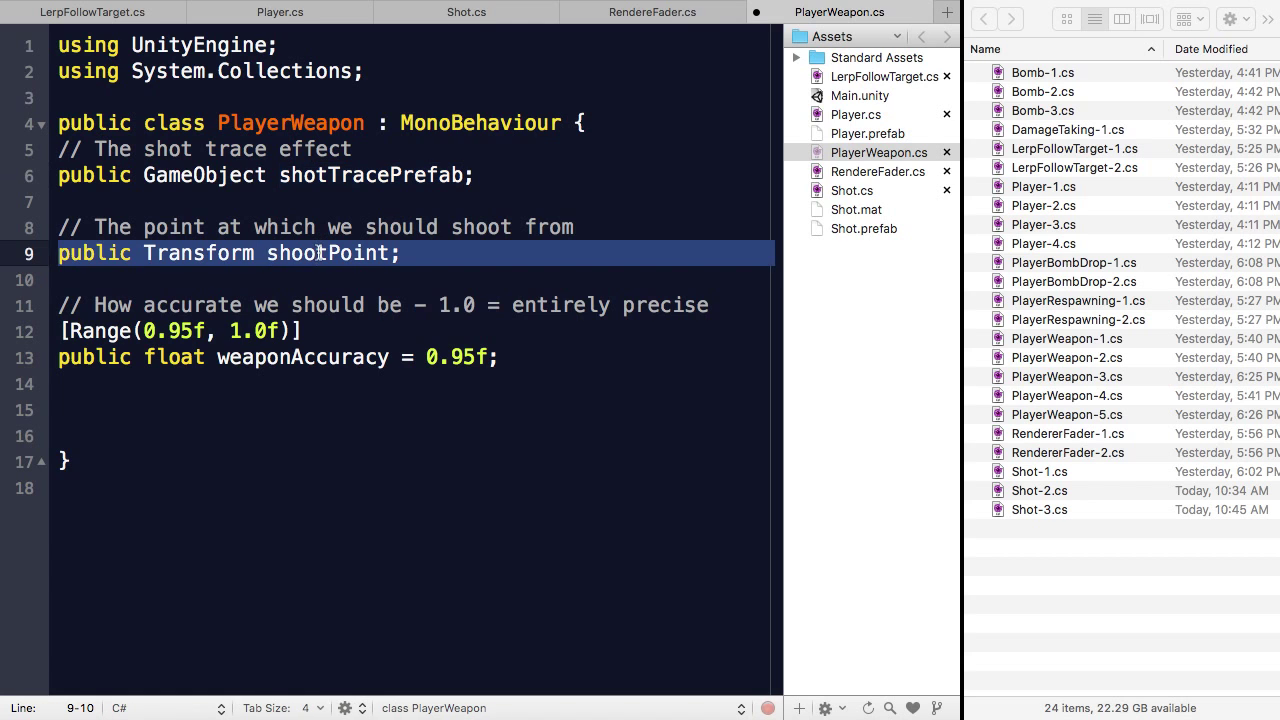
{"action": "left_click", "coordinate": [350, 253]}
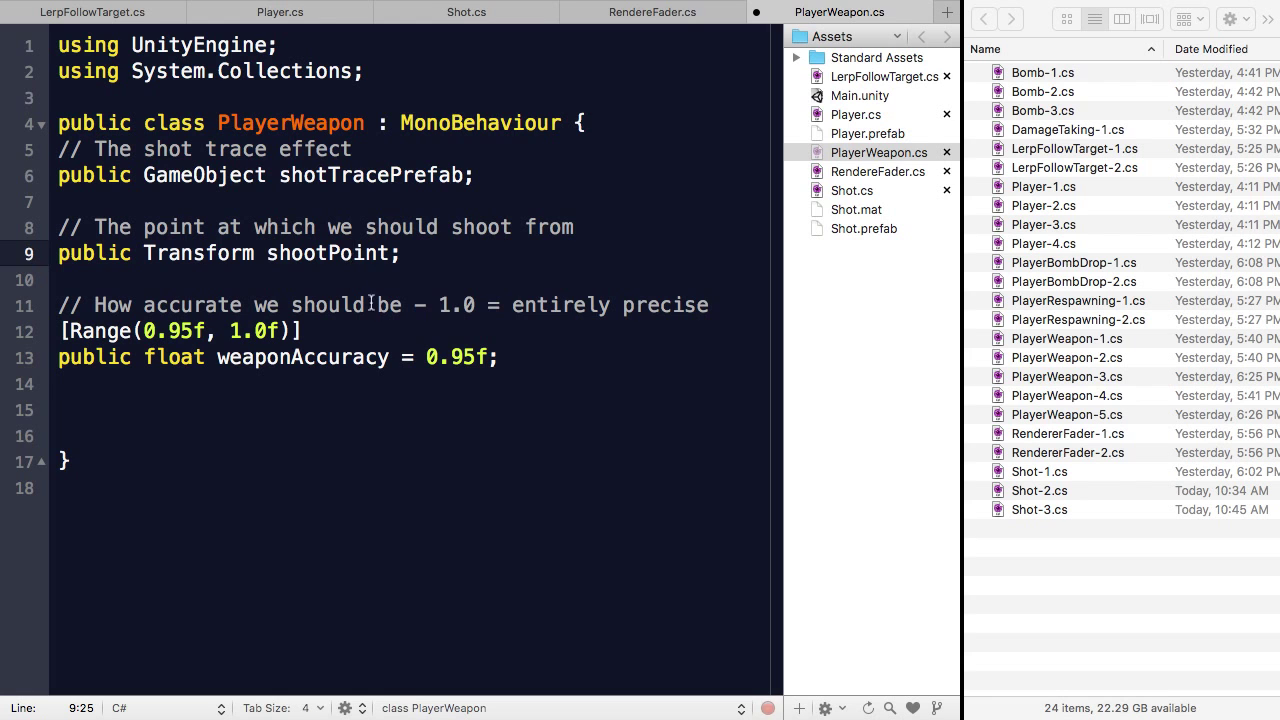
{"action": "left_click_drag", "start_coordinate": [543, 356], "coordinate": [549, 300]}
{"action": "left_click", "coordinate": [549, 291]}
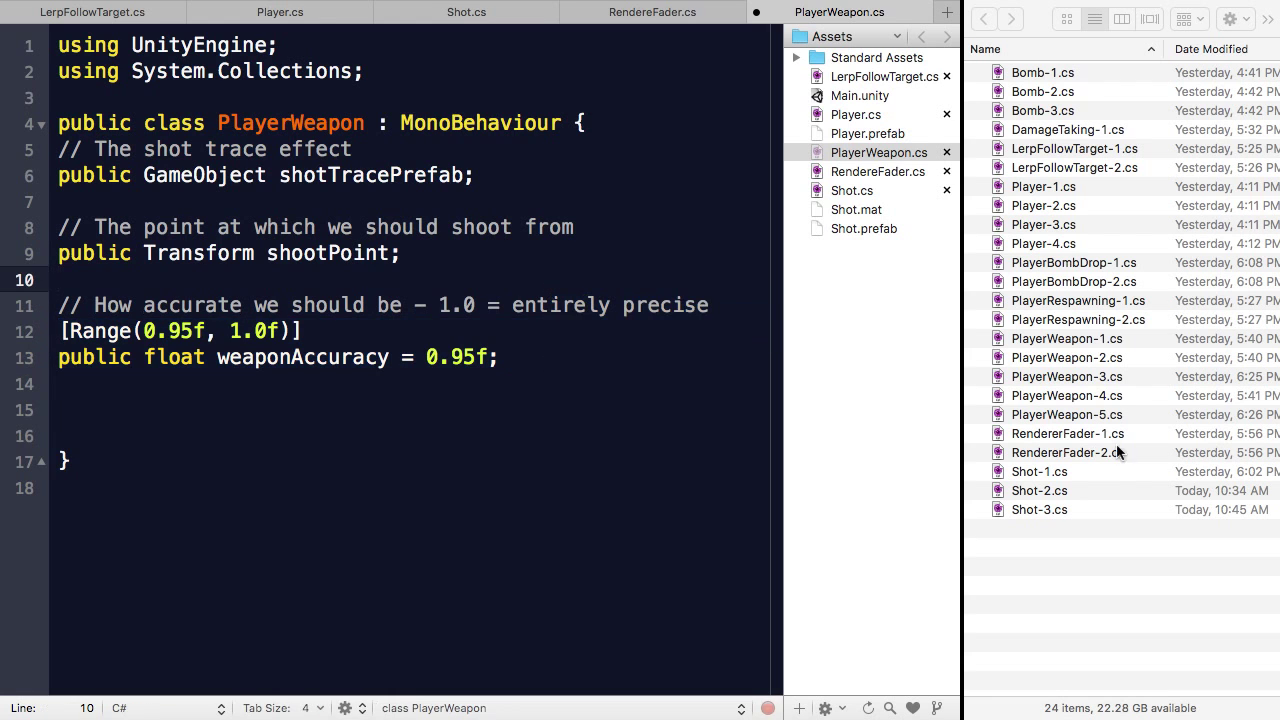
{"action": "left_click_drag", "start_coordinate": [1066, 358], "coordinate": [494, 422]}
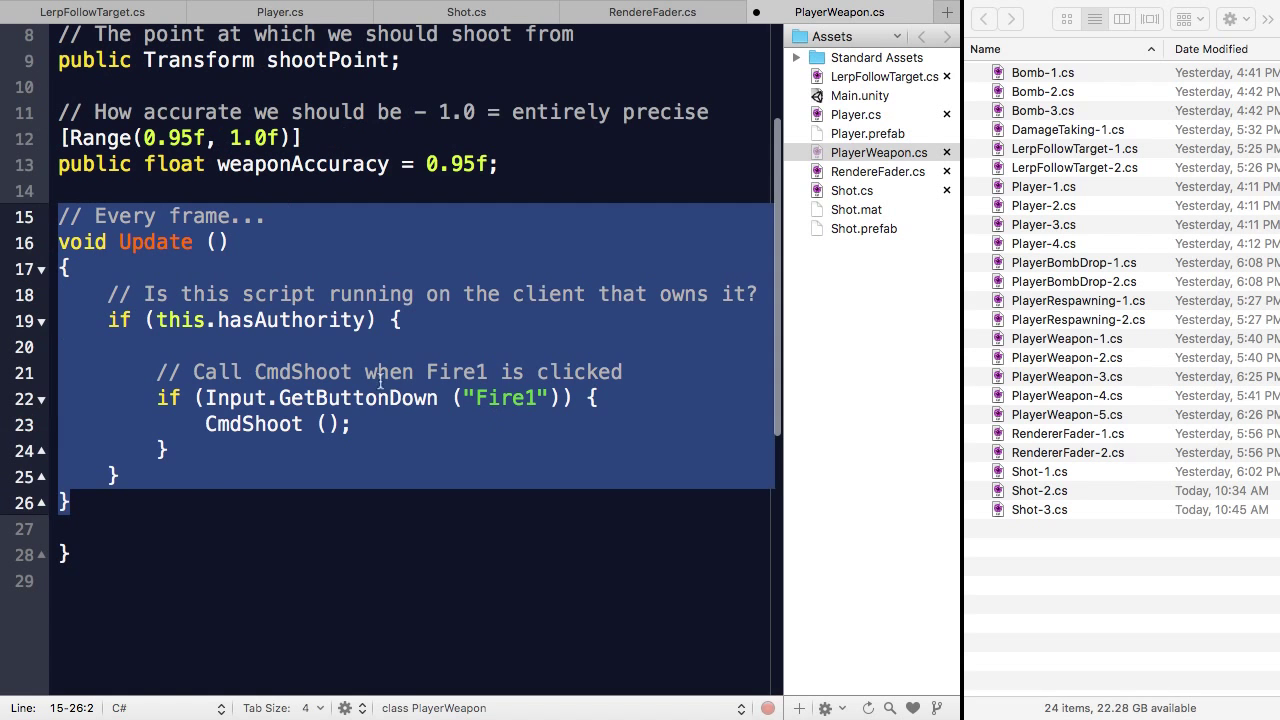
Insert the contents of the snippet file PlayerWeapon-3.cs directly below the Update method in PlayerWeapon.cs.
{"action": "left_click", "coordinate": [281, 318]}
{"action": "left_click_drag", "start_coordinate": [121, 320], "coordinate": [404, 320]}
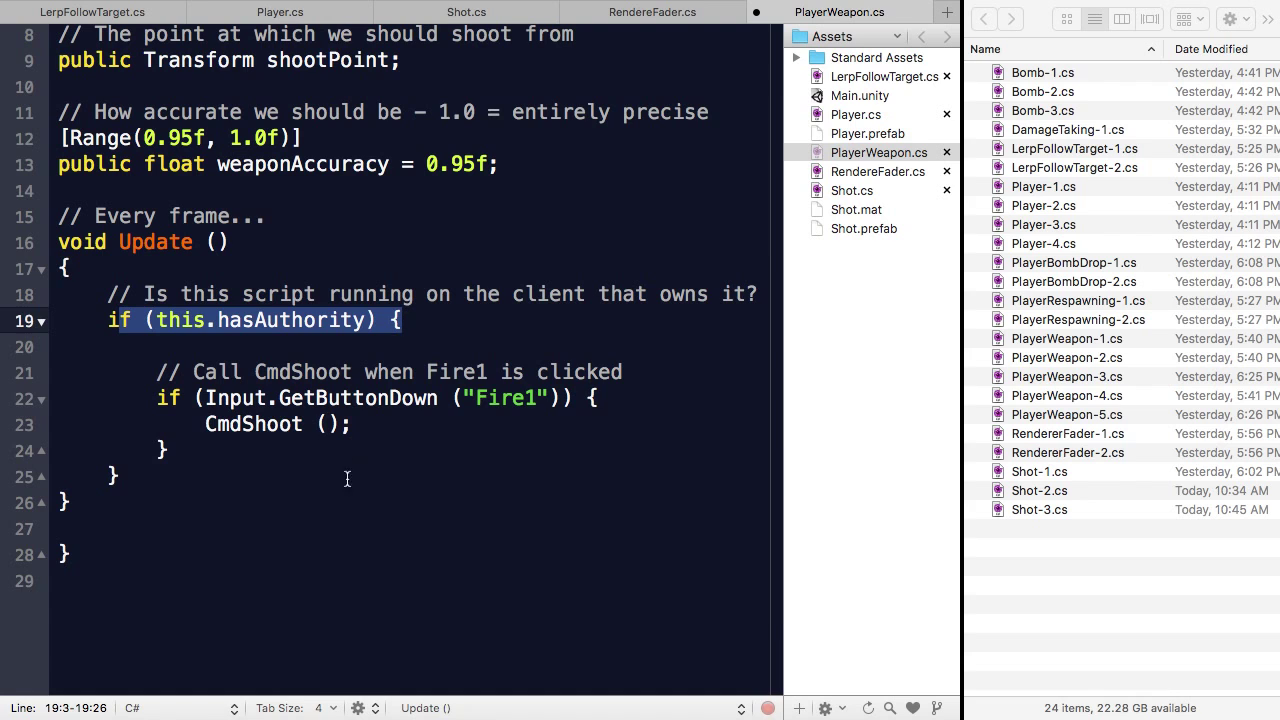
{"action": "left_click_drag", "start_coordinate": [205, 398], "coordinate": [556, 398]}
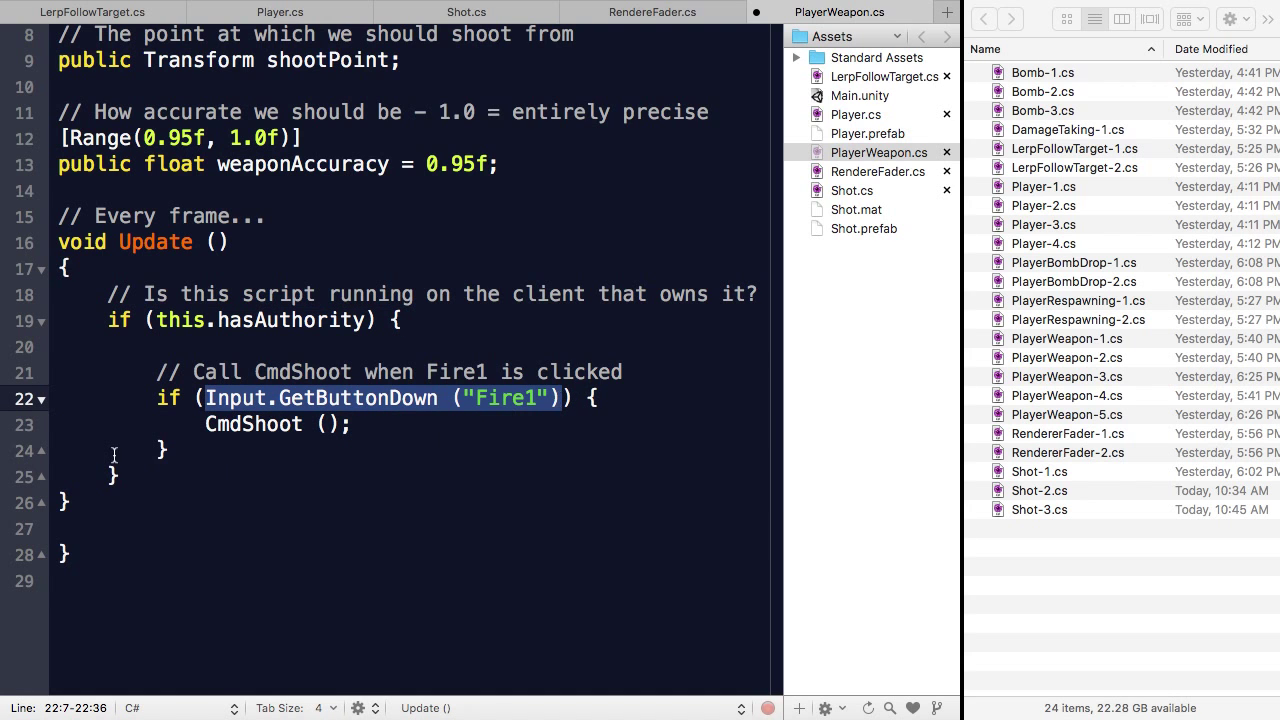
{"action": "left_click_drag", "start_coordinate": [205, 424], "coordinate": [348, 424]}
{"action": "left_click", "coordinate": [348, 424]}
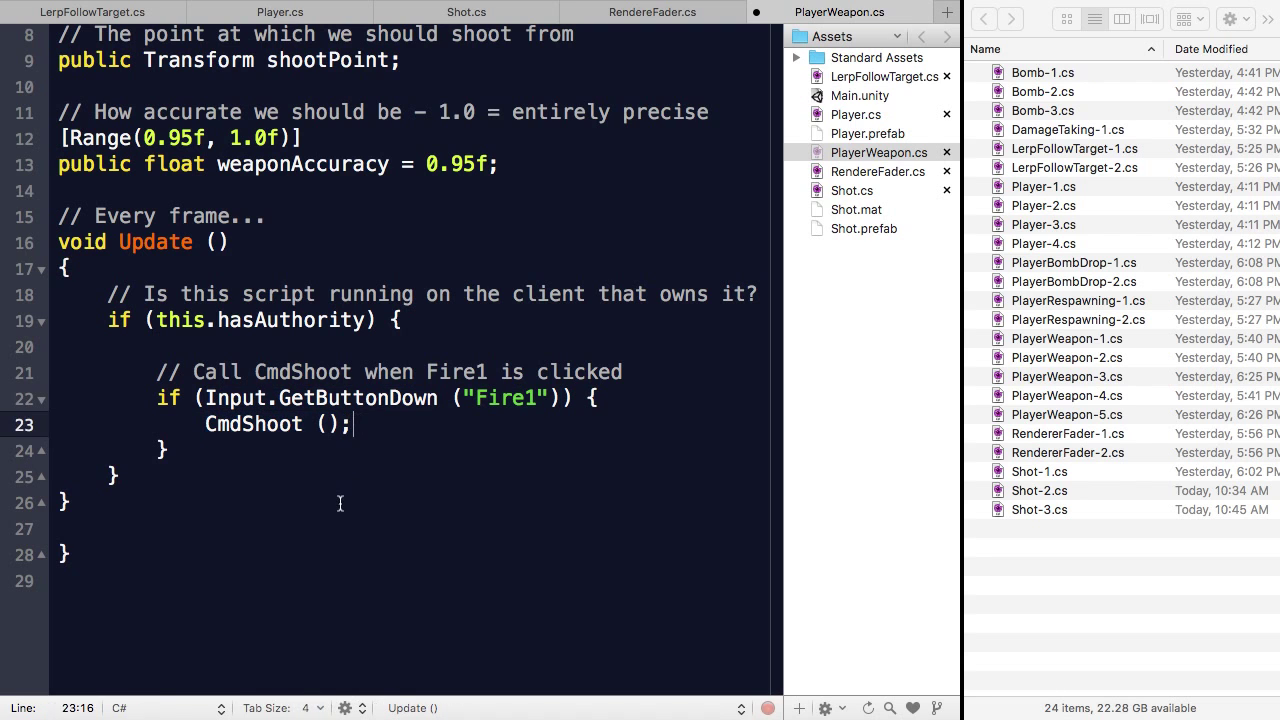
{"action": "left_click", "coordinate": [340, 503]}
{"action": "left_click_drag", "start_coordinate": [1078, 377], "coordinate": [245, 530]}
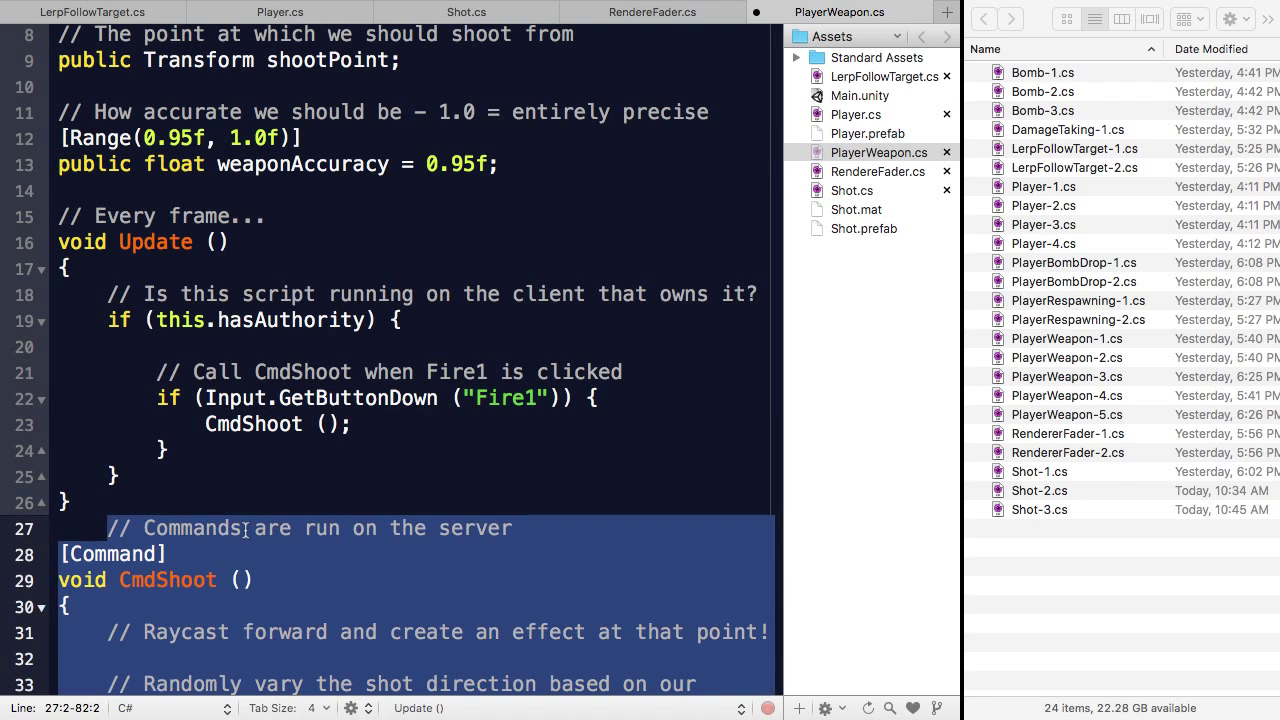
Examine the CmdShoot declaration with its [Command] attribute and where Update calls the method.
{"action": "left_click", "coordinate": [245, 530]}
{"action": "scroll", "coordinate": [245, 530], "scroll_direction": "down", "scroll_amount": 6}
{"action": "left_click", "coordinate": [155, 160]}
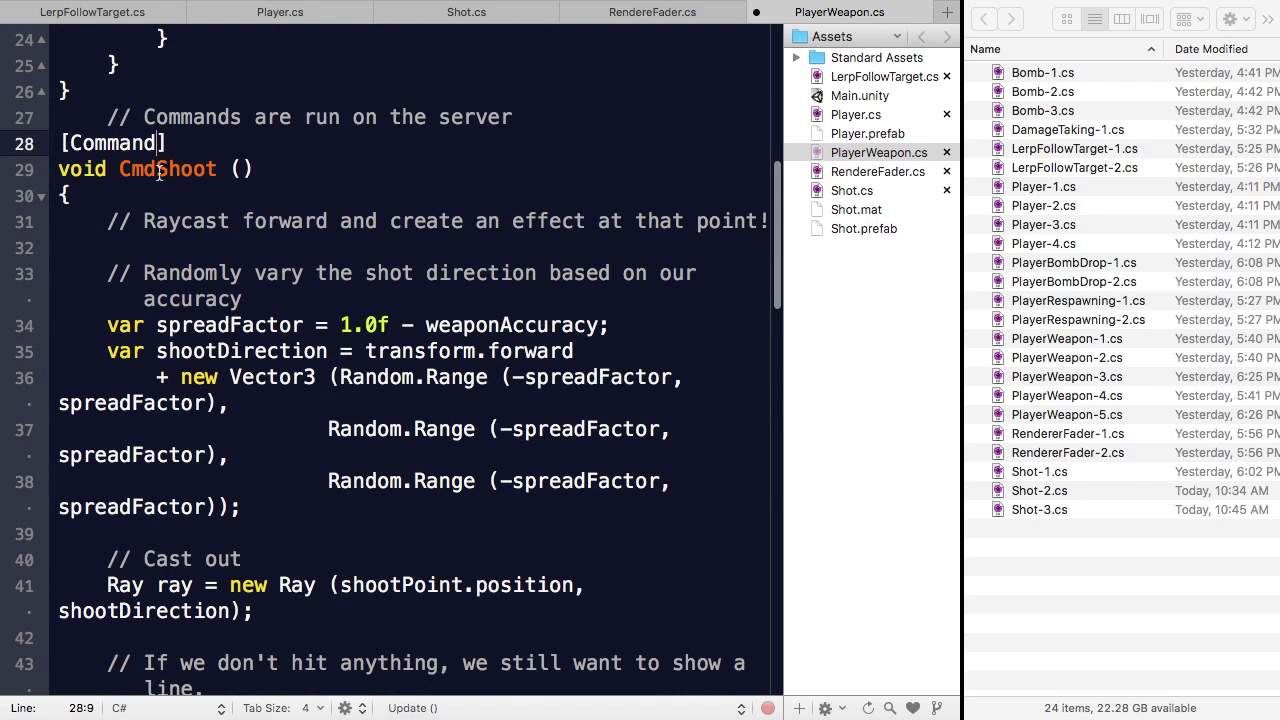
{"action": "left_click", "coordinate": [156, 170]}
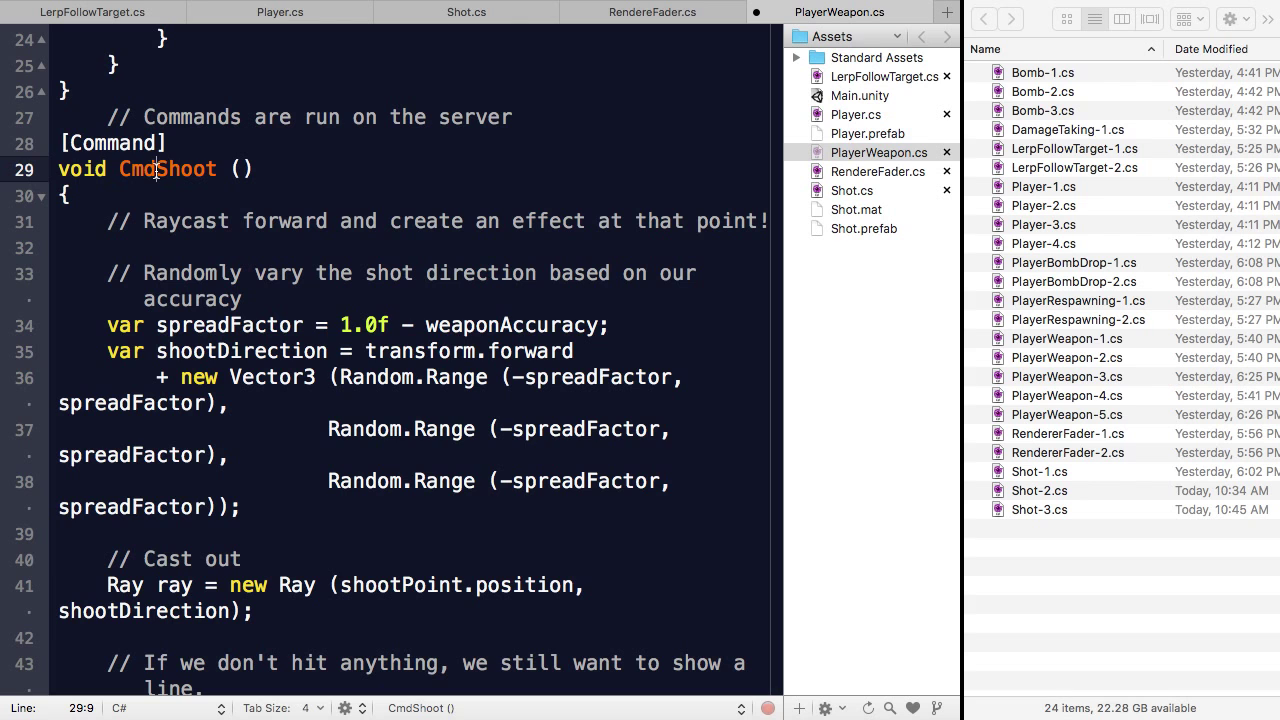
{"action": "scroll", "coordinate": [155, 170], "scroll_direction": "up", "scroll_amount": 5}
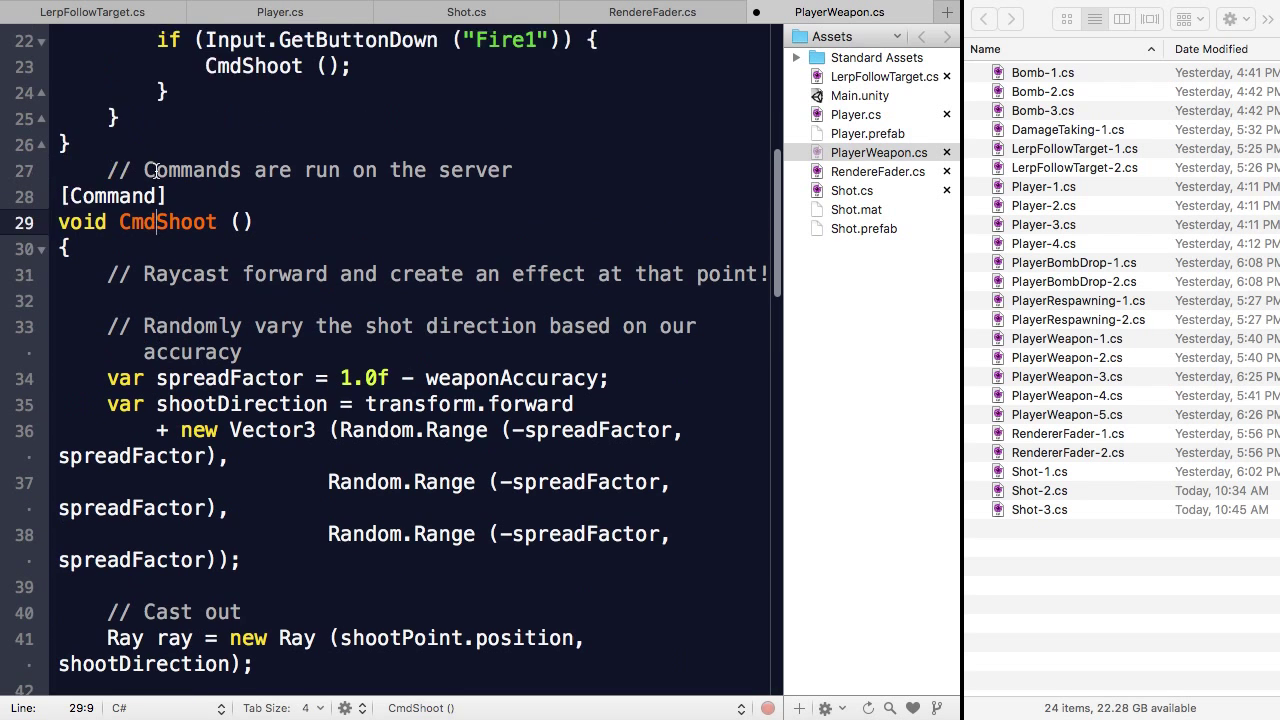
{"action": "left_click_drag", "start_coordinate": [205, 144], "coordinate": [354, 148]}
{"action": "left_click", "coordinate": [366, 150]}
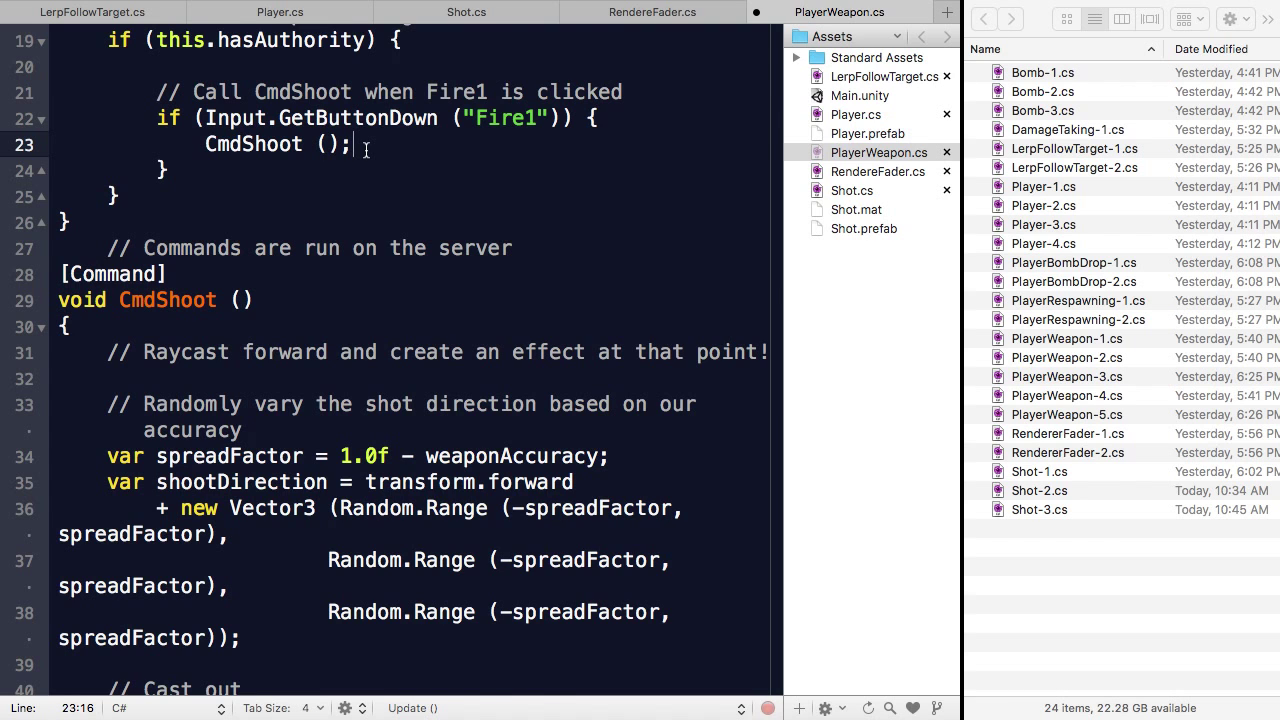
{"action": "left_click", "coordinate": [119, 272]}
{"action": "scroll", "coordinate": [119, 270], "scroll_direction": "down", "scroll_amount": 1}
{"action": "left_click", "coordinate": [119, 268]}
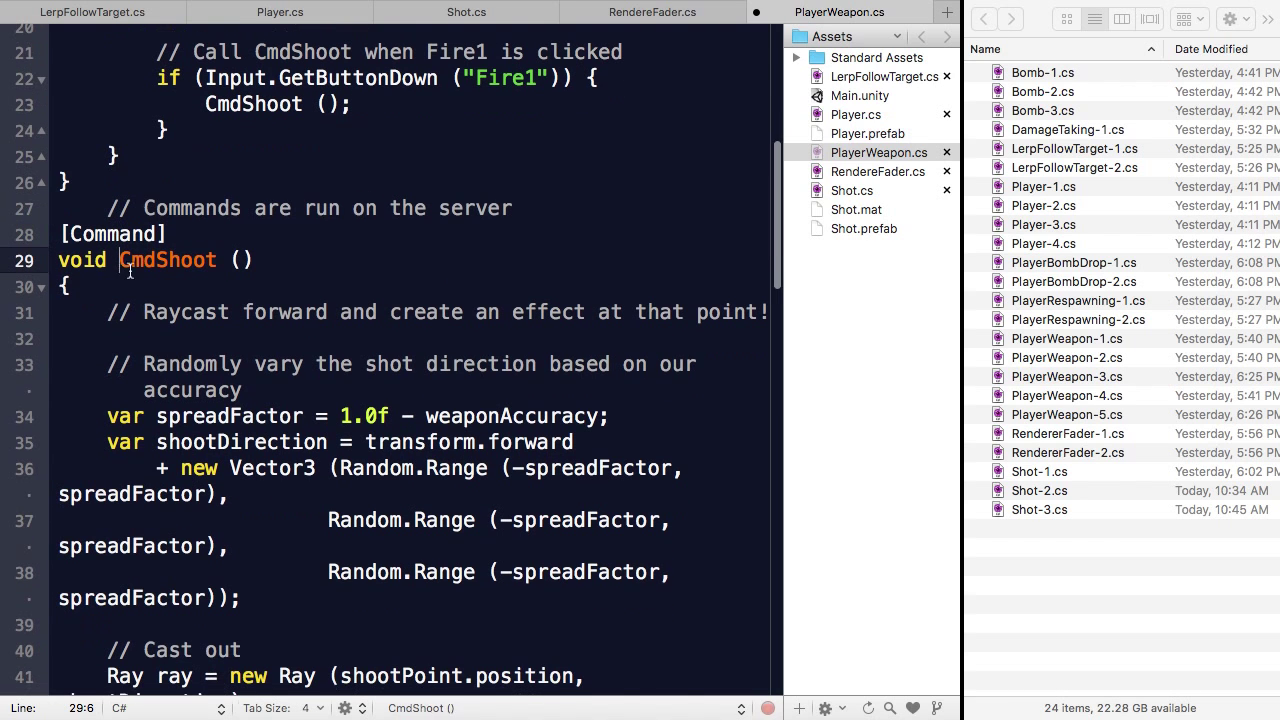
{"action": "left_click_drag", "start_coordinate": [119, 268], "coordinate": [229, 262]}
{"action": "left_click", "coordinate": [229, 262]}
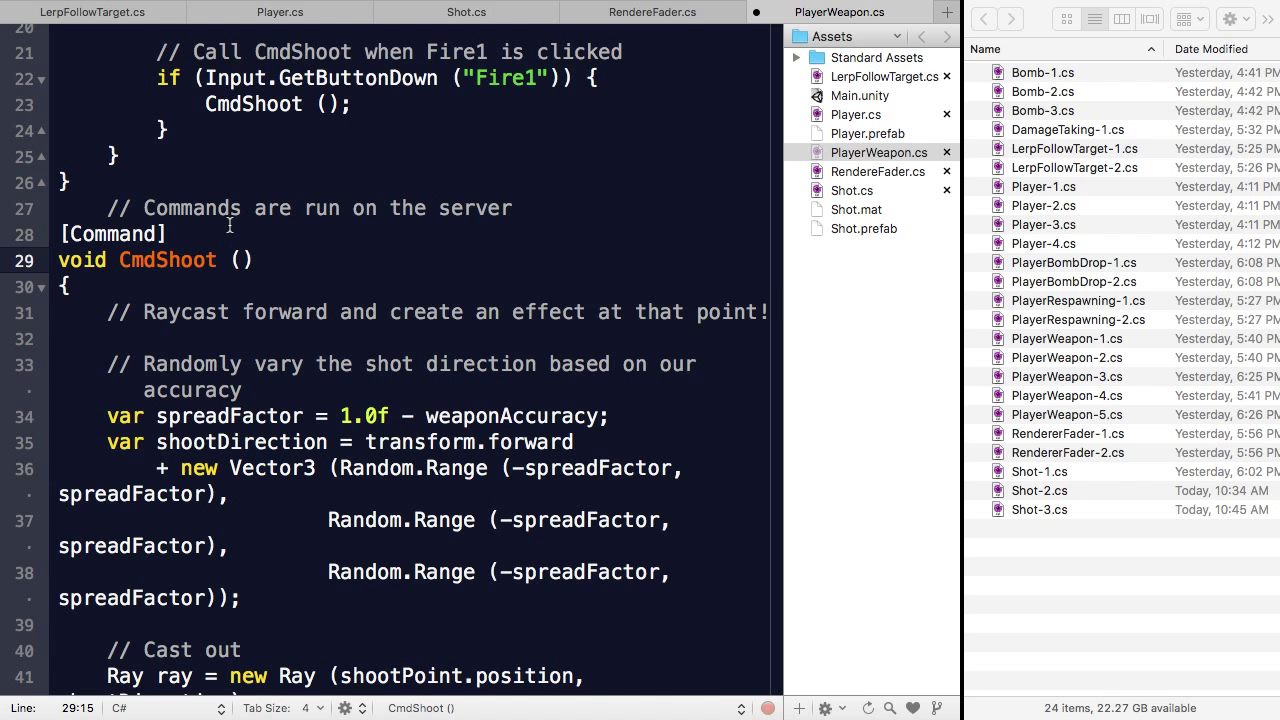
{"action": "left_click", "coordinate": [229, 226]}
{"action": "scroll", "coordinate": [210, 233], "scroll_direction": "down", "scroll_amount": 1}
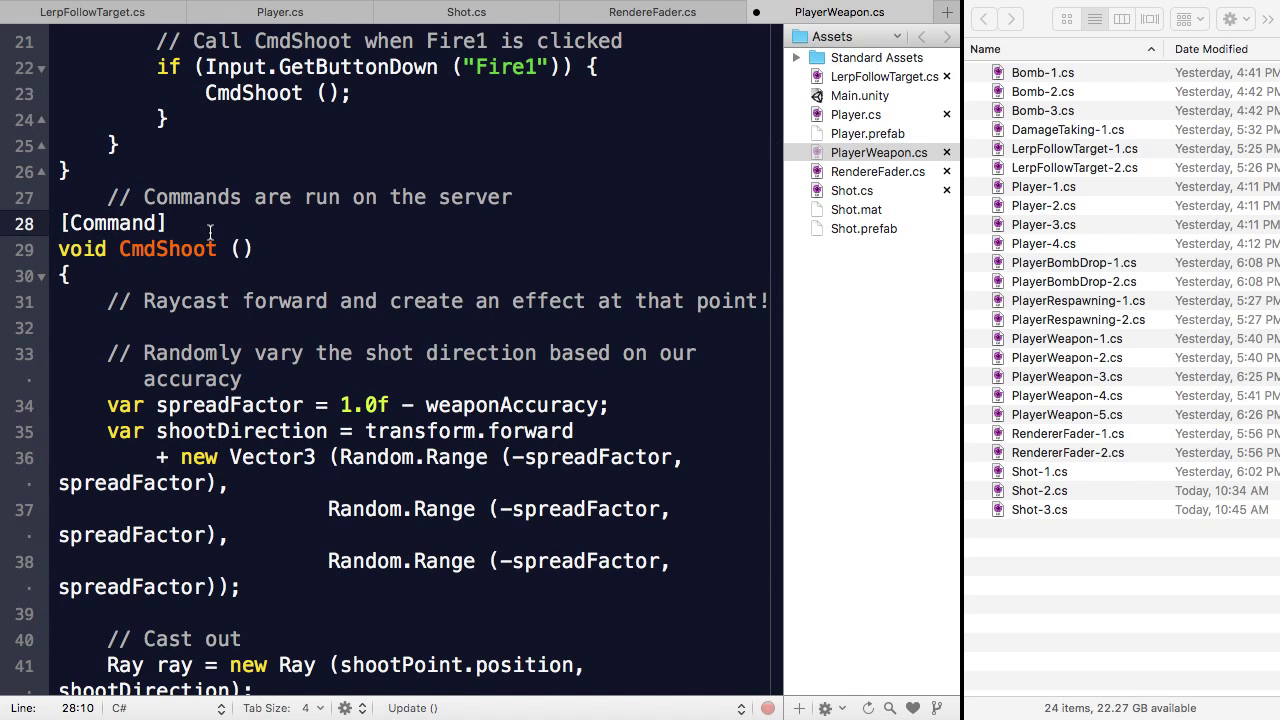
Read how CmdShoot computes the spread-based shoot direction, the ray and the line's default end point.
{"action": "scroll", "coordinate": [210, 233], "scroll_direction": "down", "scroll_amount": 2}
{"action": "left_click", "coordinate": [204, 283]}
{"action": "scroll", "coordinate": [201, 273], "scroll_direction": "down", "scroll_amount": 1}
{"action": "scroll", "coordinate": [203, 275], "scroll_direction": "down", "scroll_amount": 2}
{"action": "left_click_drag", "start_coordinate": [96, 205], "coordinate": [272, 393]}
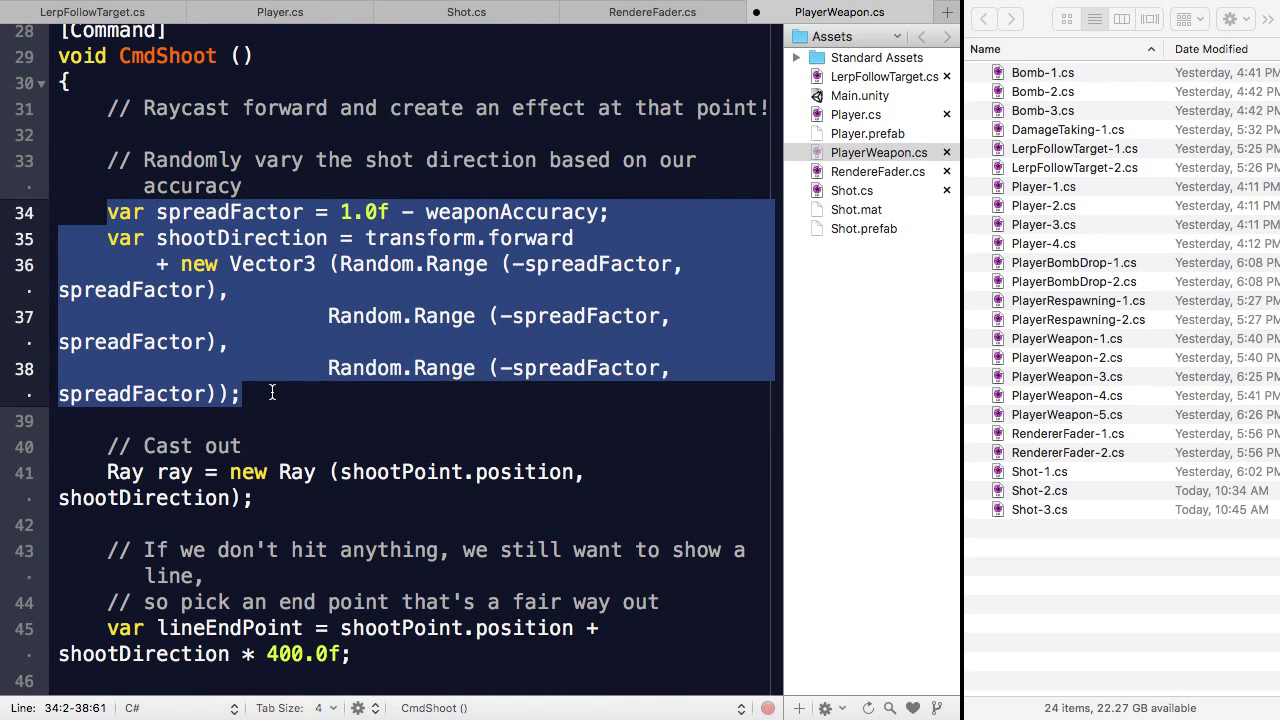
{"action": "scroll", "coordinate": [272, 393], "scroll_direction": "down", "scroll_amount": 4}
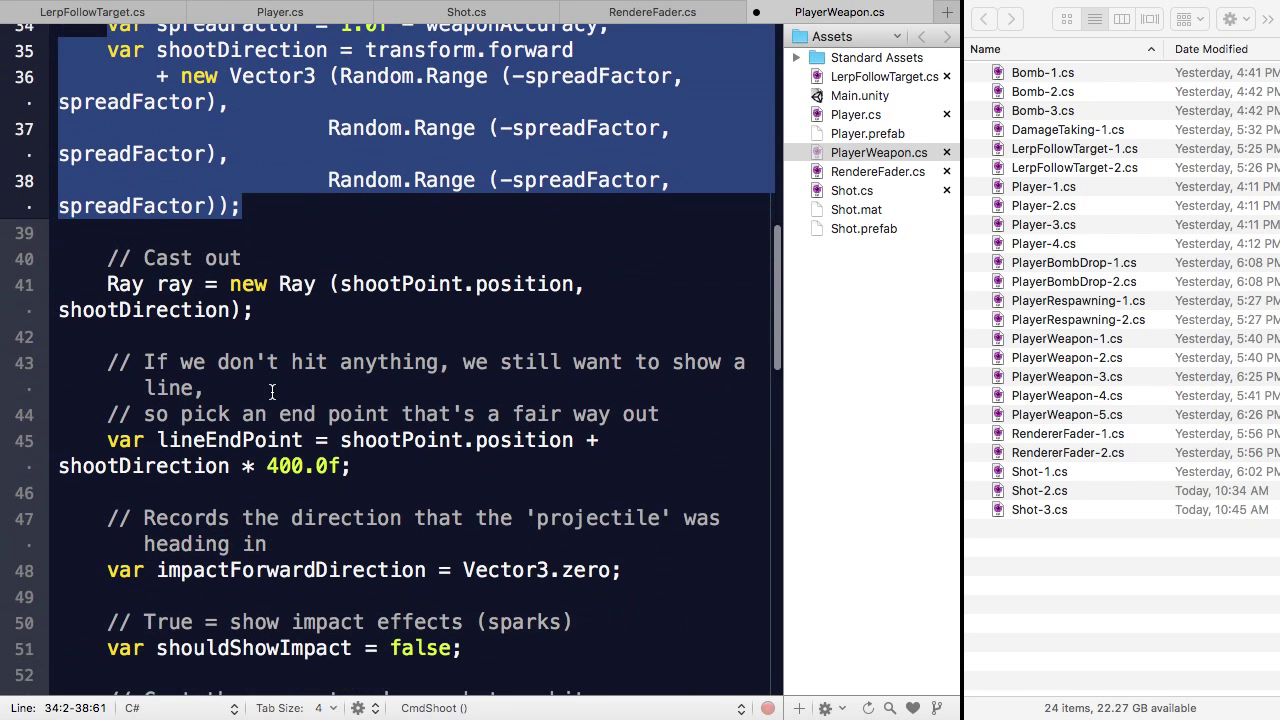
{"action": "left_click_drag", "start_coordinate": [107, 258], "coordinate": [272, 309]}
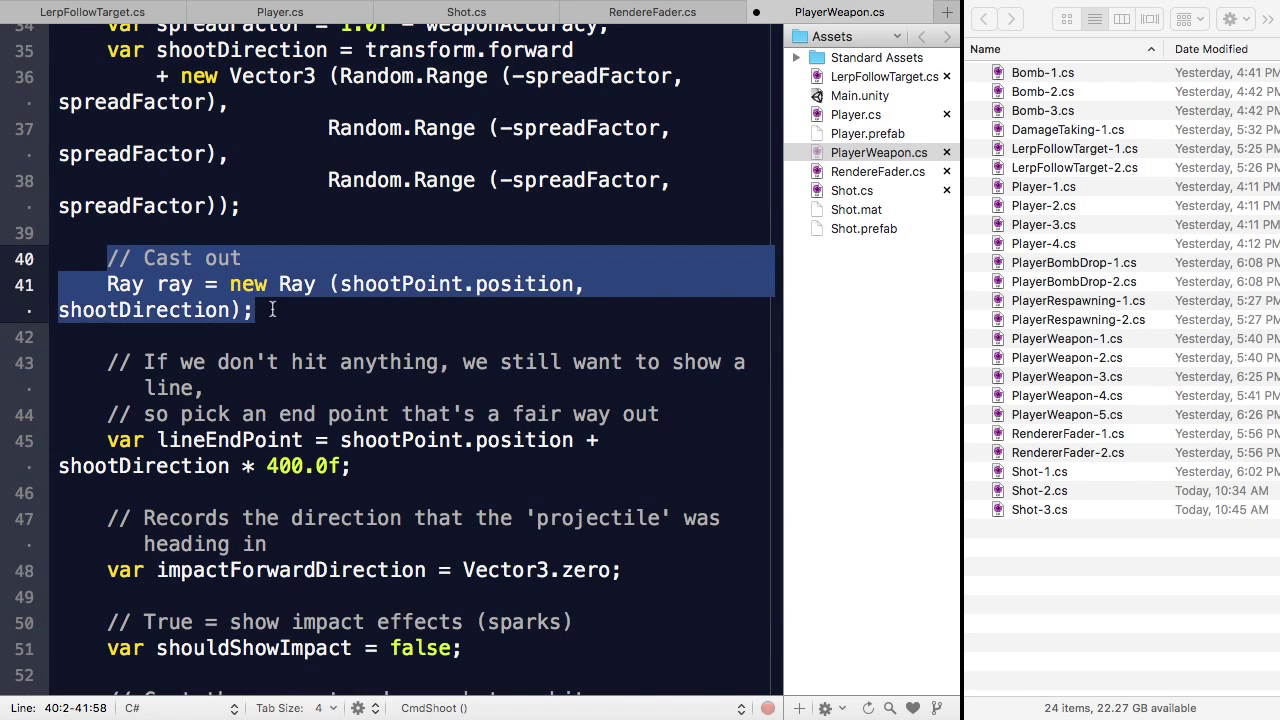
{"action": "scroll", "coordinate": [272, 309], "scroll_direction": "down", "scroll_amount": 4}
{"action": "left_click_drag", "start_coordinate": [107, 196], "coordinate": [403, 293]}
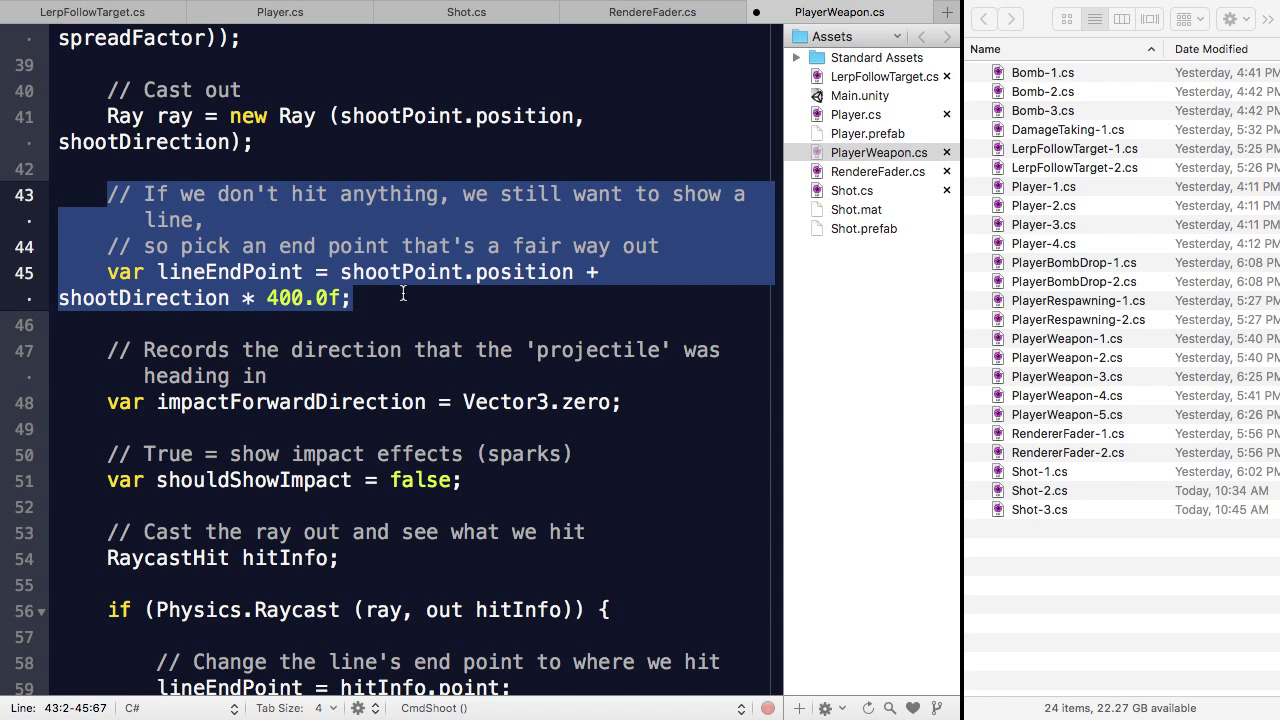
Review the rest of CmdShoot: impact variables, raycast hit handling, shot instantiation and spawning on all clients.
{"action": "scroll", "coordinate": [403, 293], "scroll_direction": "down", "scroll_amount": 2}
{"action": "left_click_drag", "start_coordinate": [108, 291], "coordinate": [622, 340]}
{"action": "scroll", "coordinate": [628, 335], "scroll_direction": "down", "scroll_amount": 5}
{"action": "left_click_drag", "start_coordinate": [490, 285], "coordinate": [106, 240]}
{"action": "scroll", "coordinate": [104, 239], "scroll_direction": "down", "scroll_amount": 1}
{"action": "scroll", "coordinate": [104, 237], "scroll_direction": "down", "scroll_amount": 5}
{"action": "left_click_drag", "start_coordinate": [107, 100], "coordinate": [636, 150]}
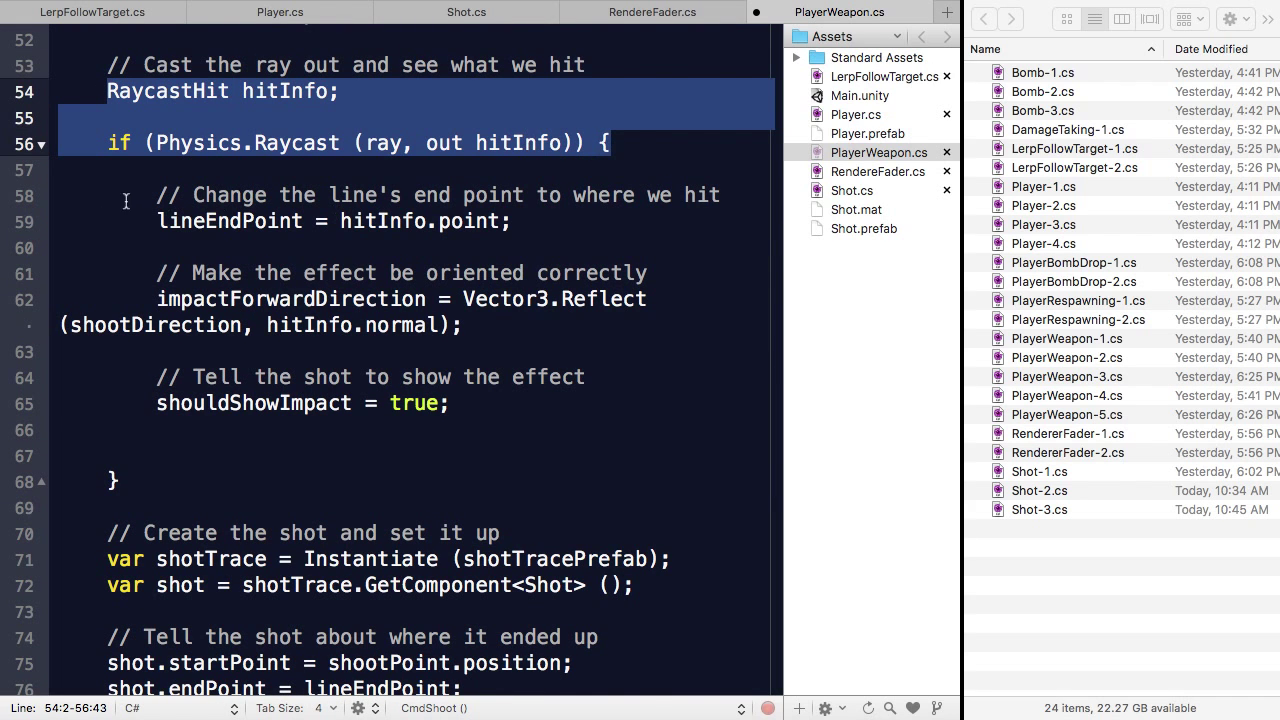
{"action": "left_click_drag", "start_coordinate": [157, 196], "coordinate": [492, 394]}
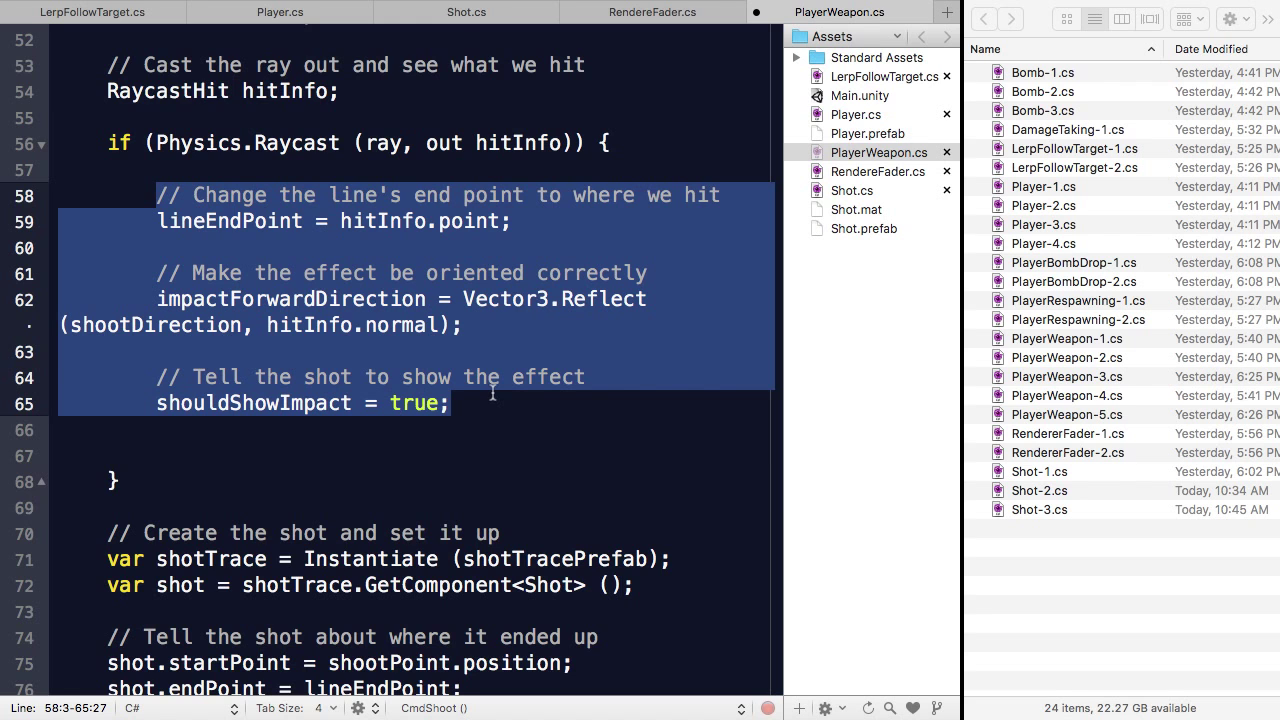
{"action": "scroll", "coordinate": [492, 394], "scroll_direction": "down", "scroll_amount": 5}
{"action": "left_click_drag", "start_coordinate": [107, 293], "coordinate": [702, 531]}
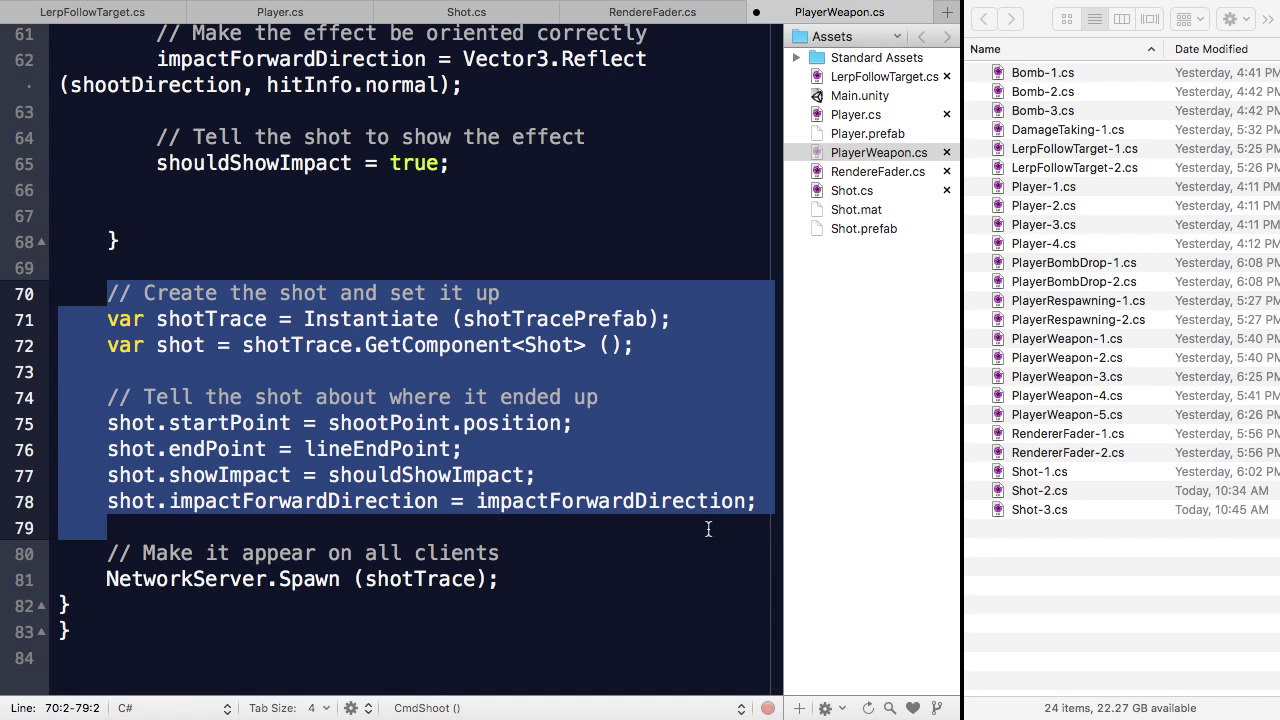
{"action": "left_click_drag", "start_coordinate": [505, 580], "coordinate": [107, 560]}
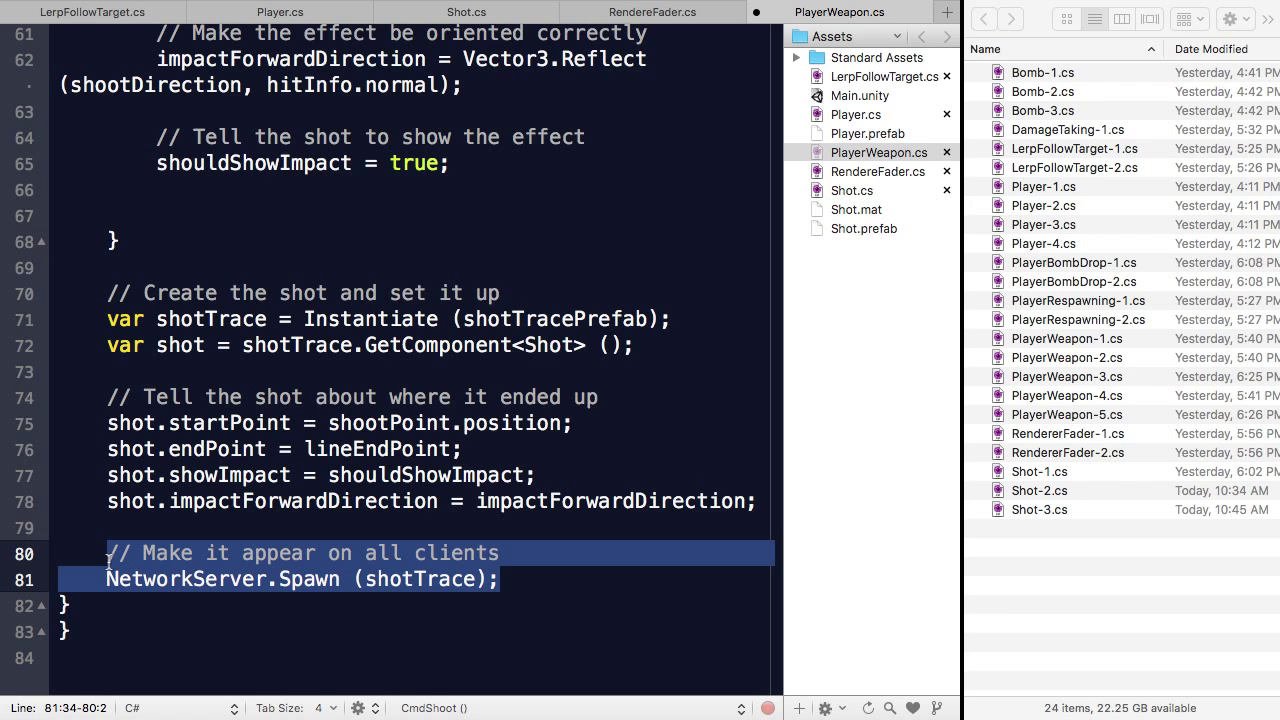
{"action": "left_click", "coordinate": [108, 560]}
{"action": "left_click", "coordinate": [112, 580]}
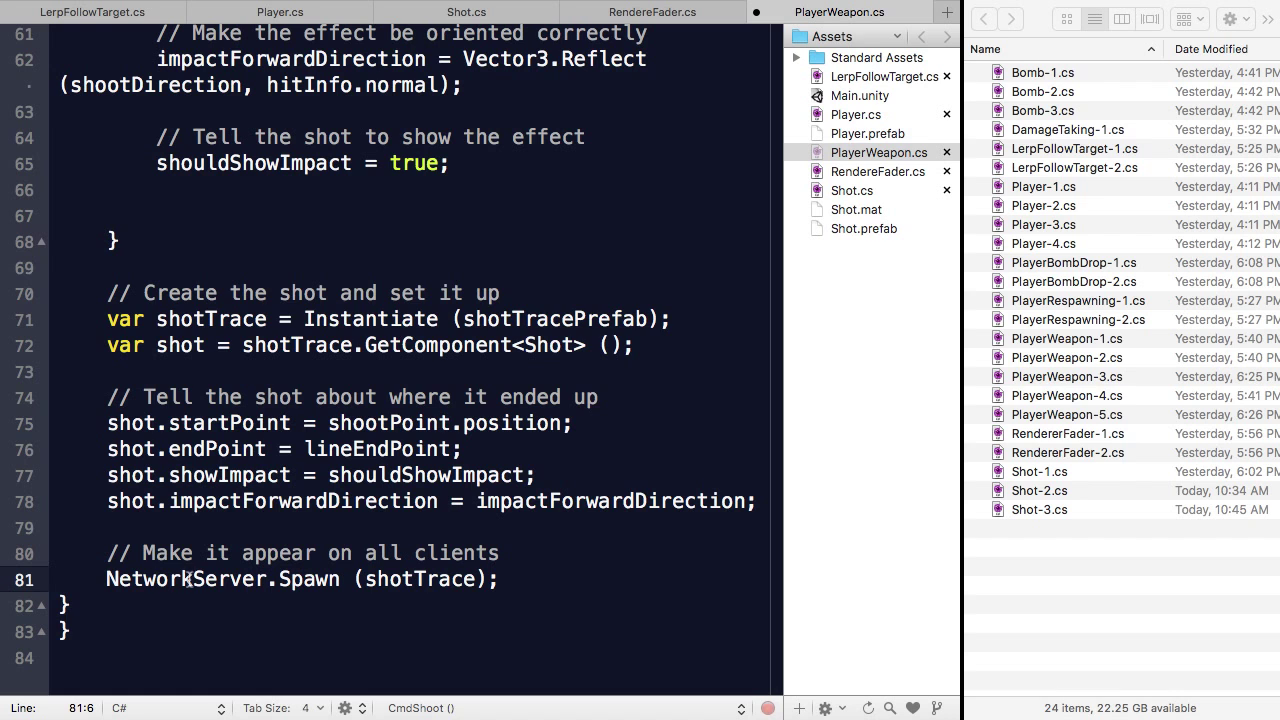
Switch to Unity and open the PlayerWeapon.cs compile error in the Console.
{"action": "key", "text": "super+Tab"}
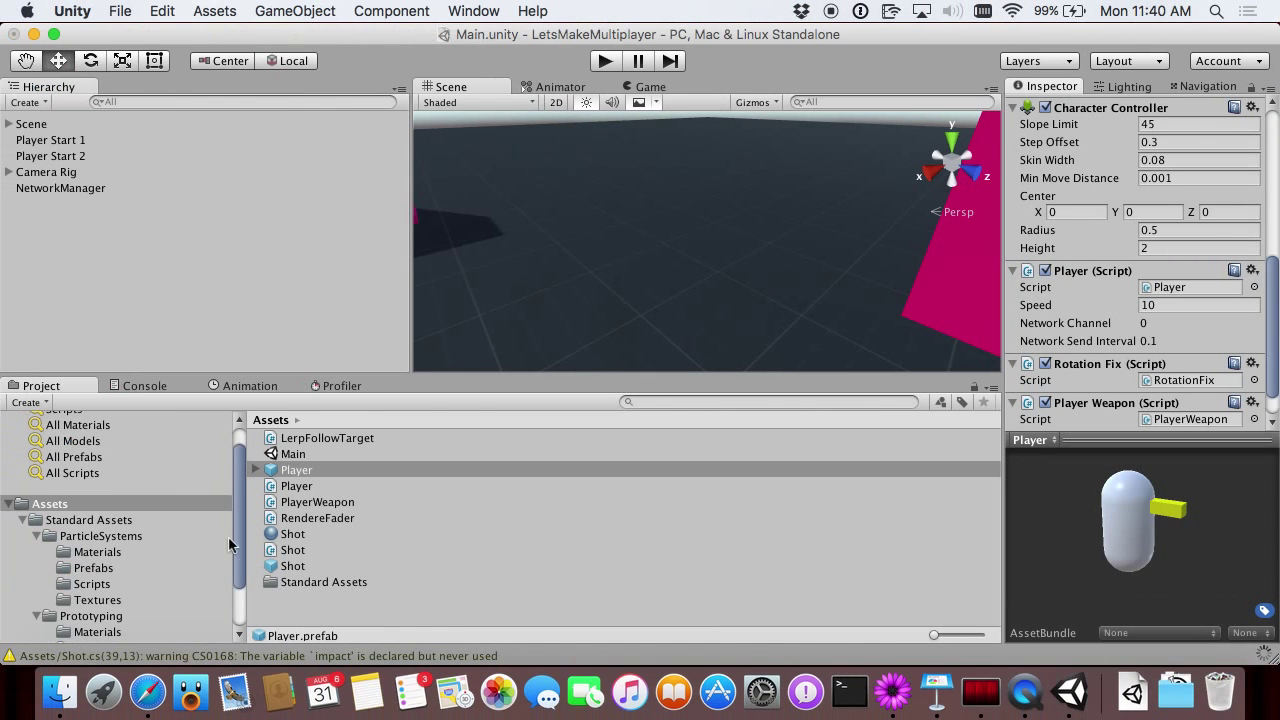
{"action": "scroll", "coordinate": [1158, 250], "scroll_direction": "down", "scroll_amount": 2}
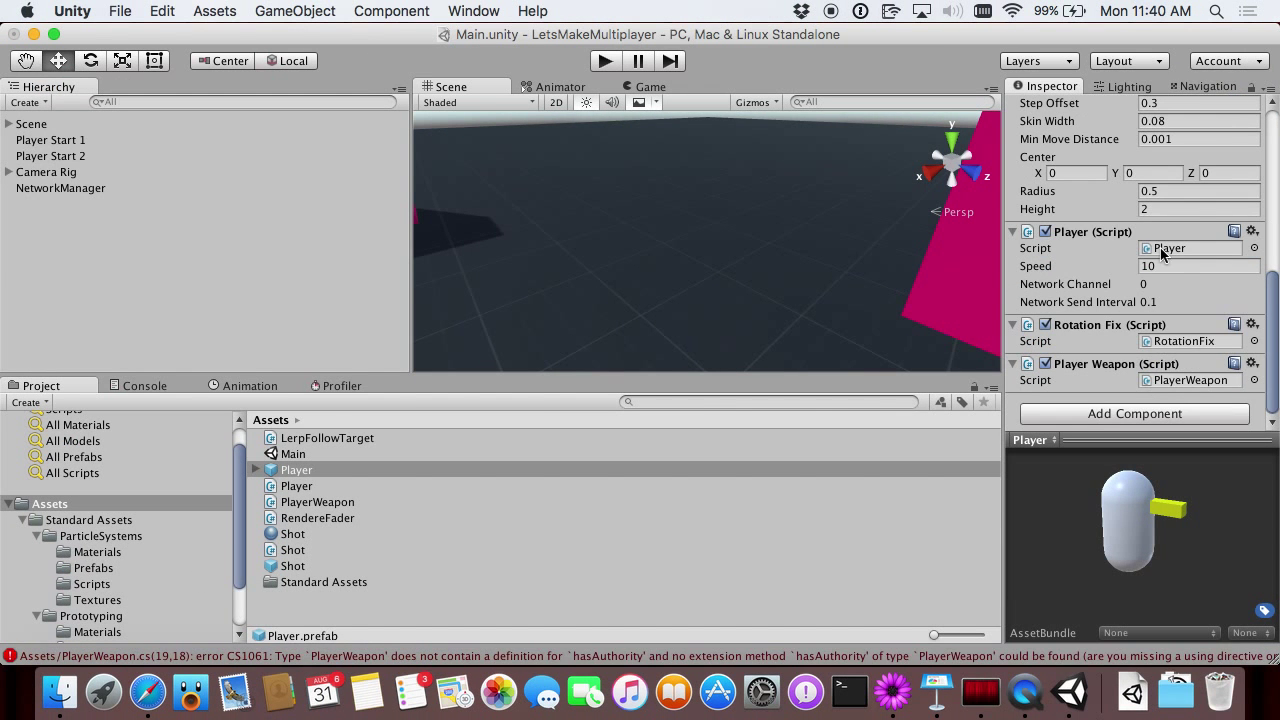
{"action": "left_click", "coordinate": [733, 655]}
Return to PlayerWeapon.cs in the code editor and change the class's base type to NetworkBehaviour.
{"action": "key", "text": "super+Tab"}
{"action": "key", "text": "super+Tab"}
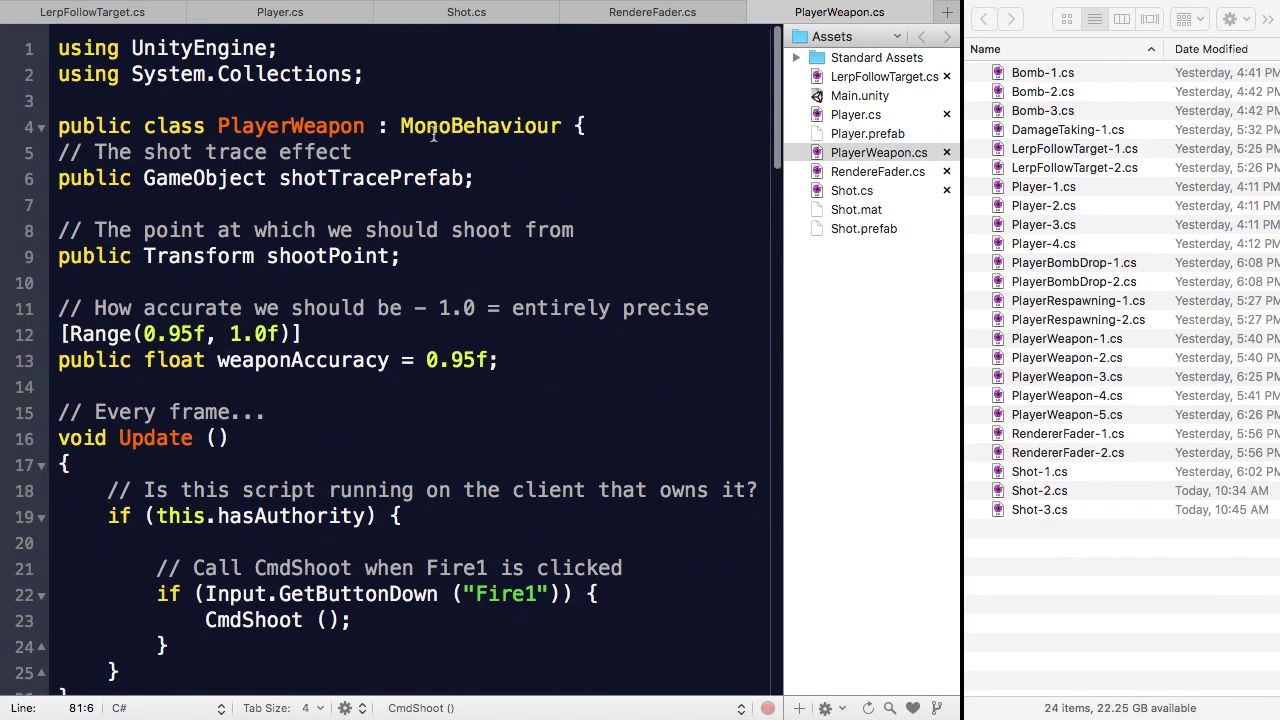
{"action": "key", "text": "Left"}
{"action": "key", "text": "BackSpace"}
{"action": "key", "text": "BackSpace"}
{"action": "key", "text": "BackSpace"}
{"action": "key", "text": "BackSpace"}
{"action": "type", "text": "Network"}
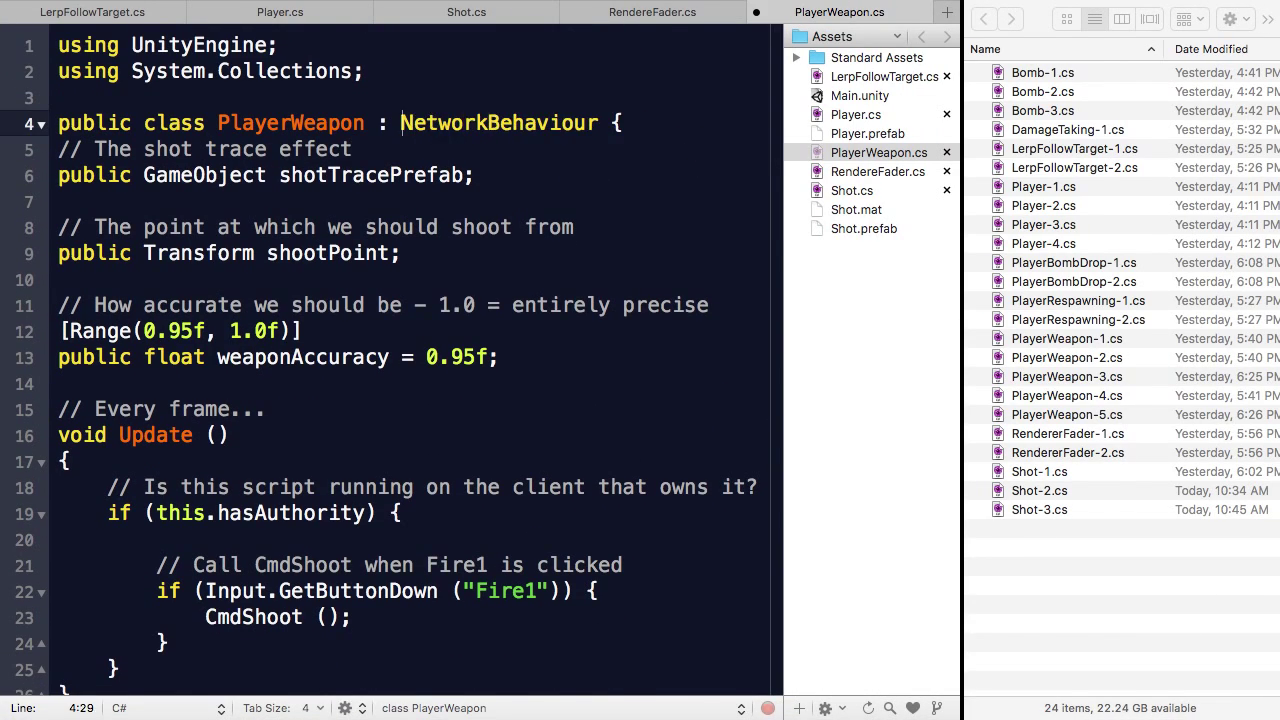
Add the line "using UnityEngine.Networking;" below "using UnityEngine;" and save PlayerWeapon.cs.
{"action": "left_click", "coordinate": [278, 45]}
{"action": "key", "text": "super+c"}
{"action": "key", "text": "super+v"}
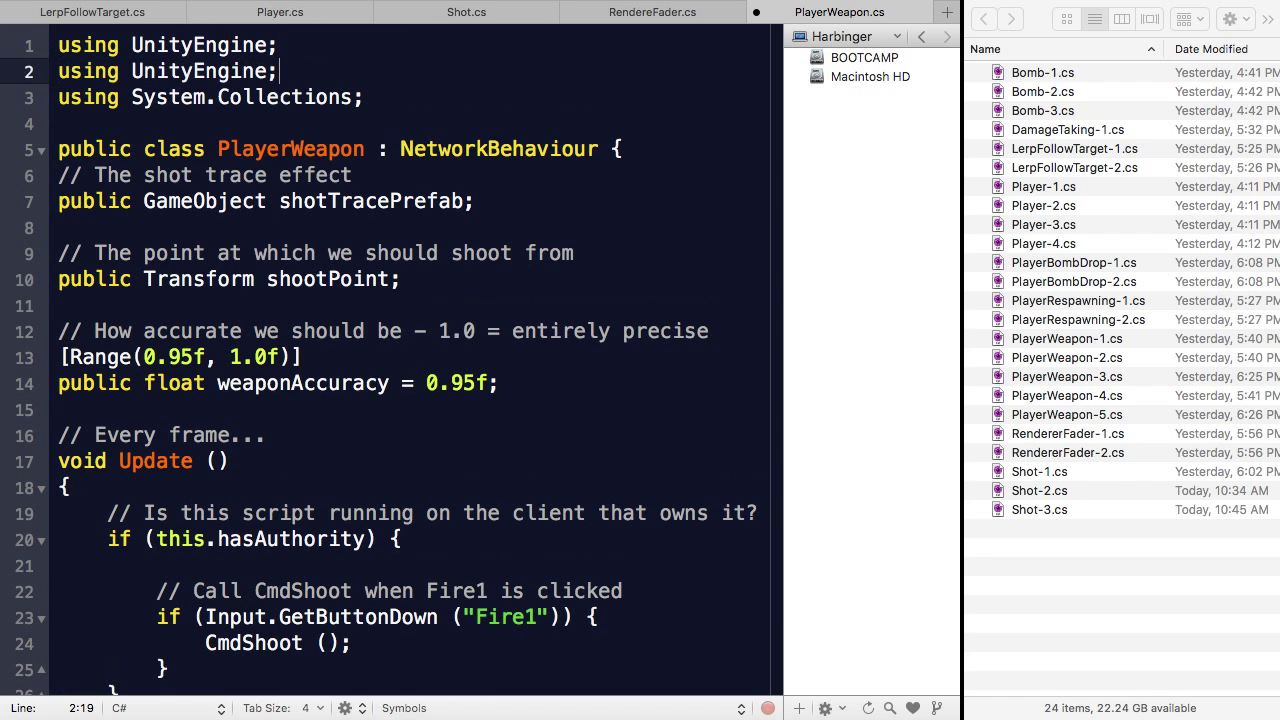
{"action": "type", "text": "Networ"}
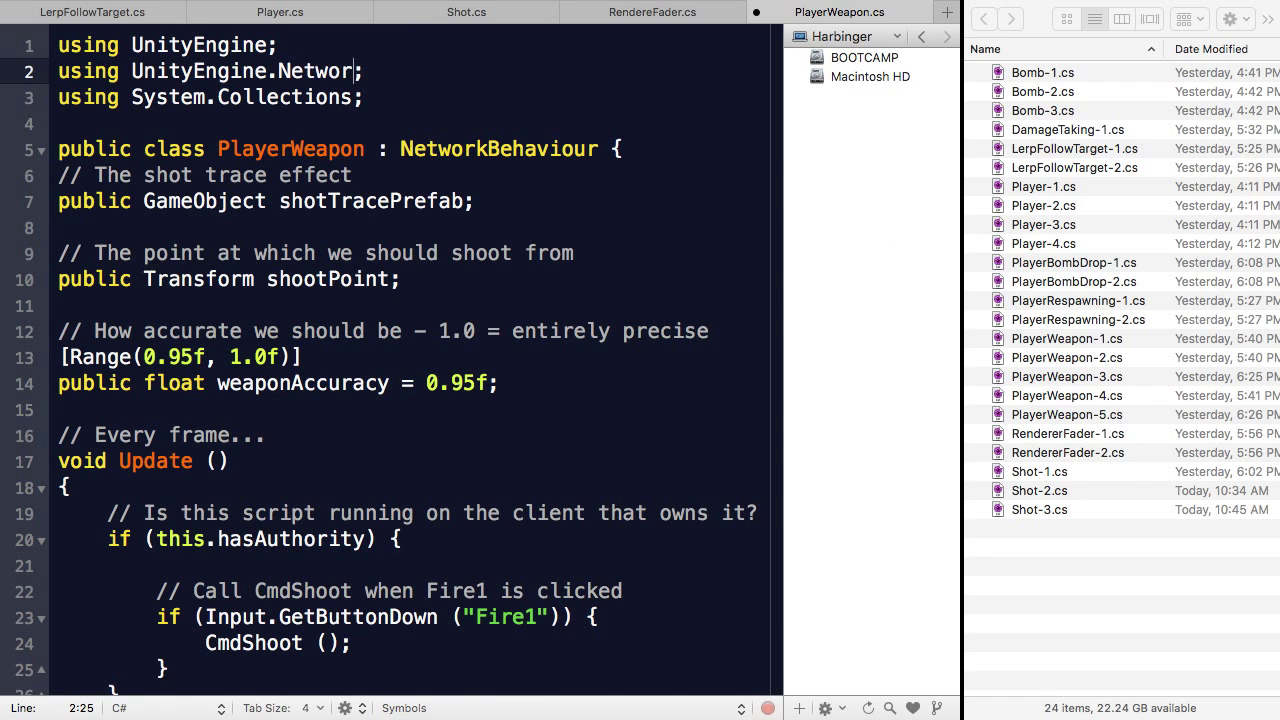
{"action": "type", "text": "king"}
{"action": "key", "text": "super+s"}
Switch to Unity, select the Player prefab and assign the Shot prefab as Player Weapon's Shot Trace Prefab.
{"action": "key", "text": "super+Tab"}
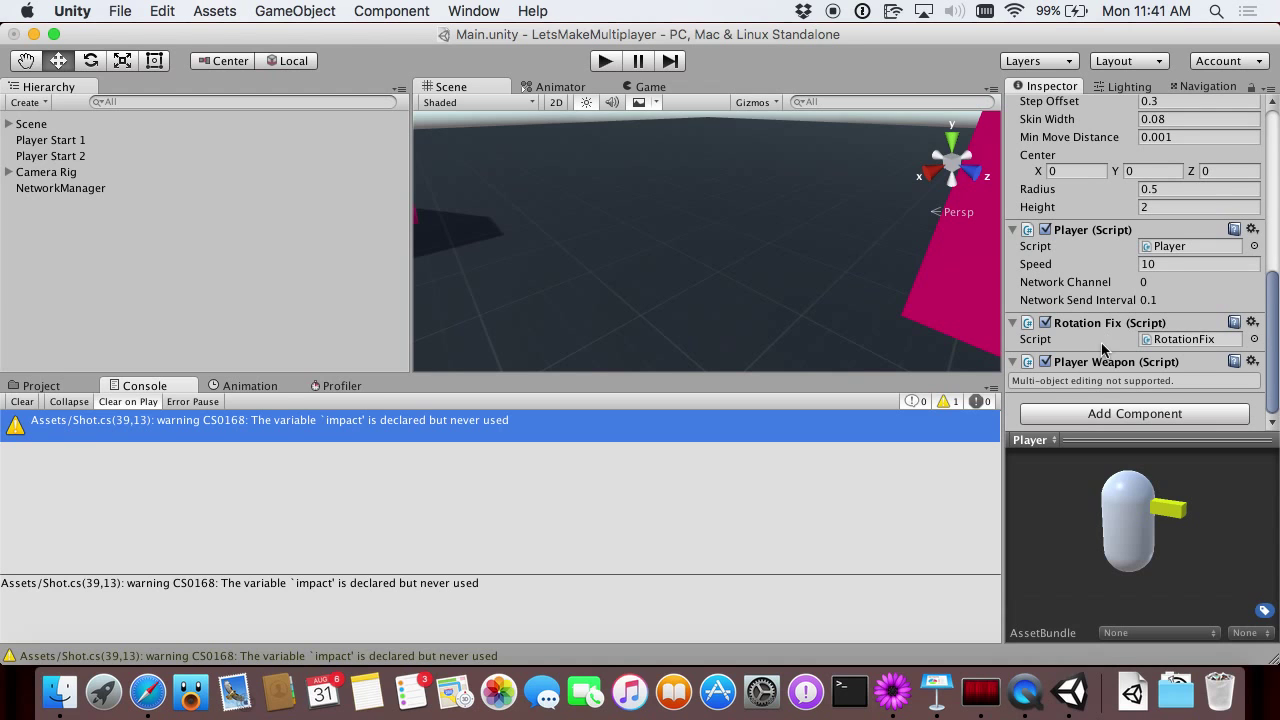
{"action": "left_click", "coordinate": [60, 386]}
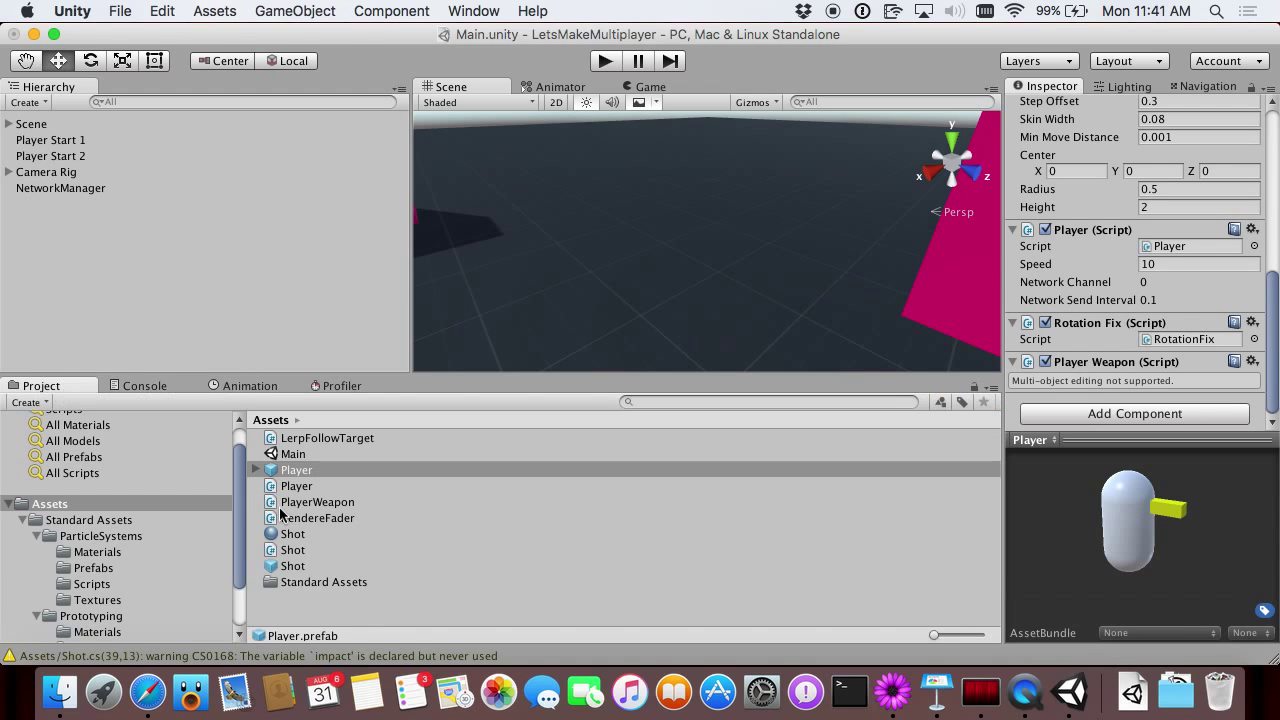
{"action": "left_click", "coordinate": [320, 582]}
{"action": "left_click", "coordinate": [296, 470]}
{"action": "scroll", "coordinate": [1175, 293], "scroll_direction": "down", "scroll_amount": 10}
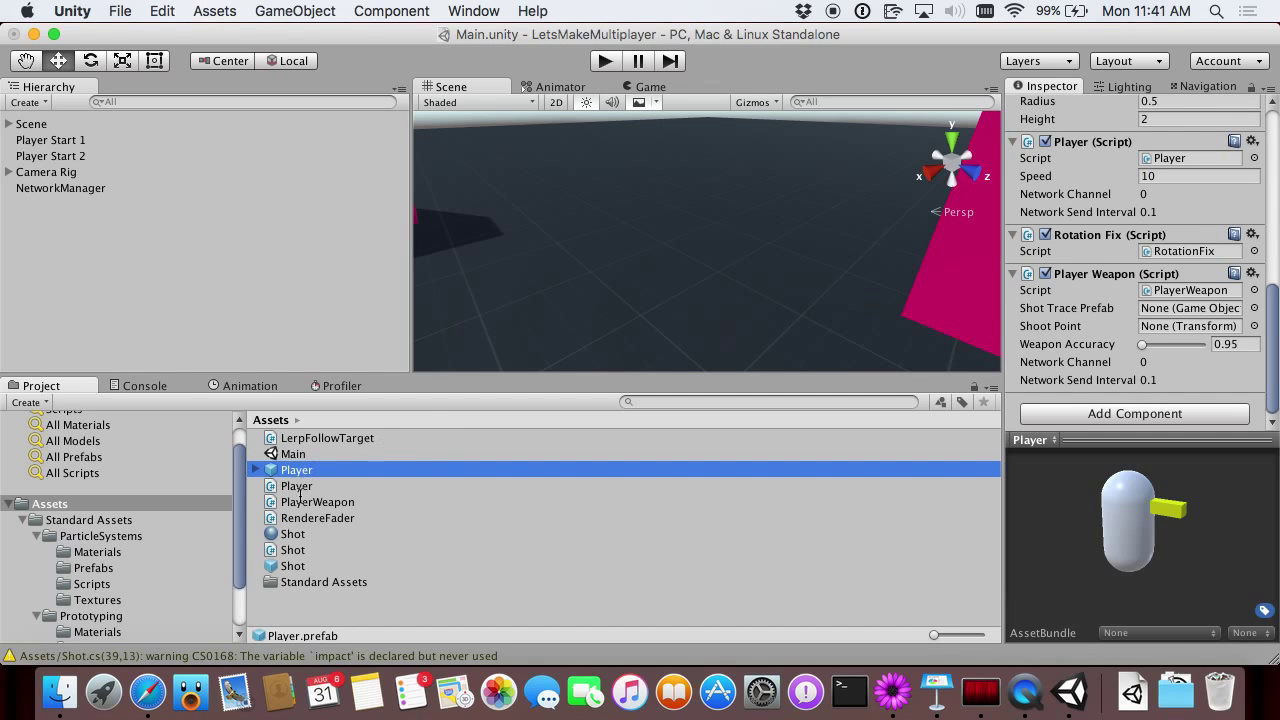
{"action": "left_click_drag", "start_coordinate": [272, 567], "coordinate": [1182, 311]}
Assign the Player prefab's Cube child as the Shoot Point of the Player Weapon component.
{"action": "left_click", "coordinate": [8, 125]}
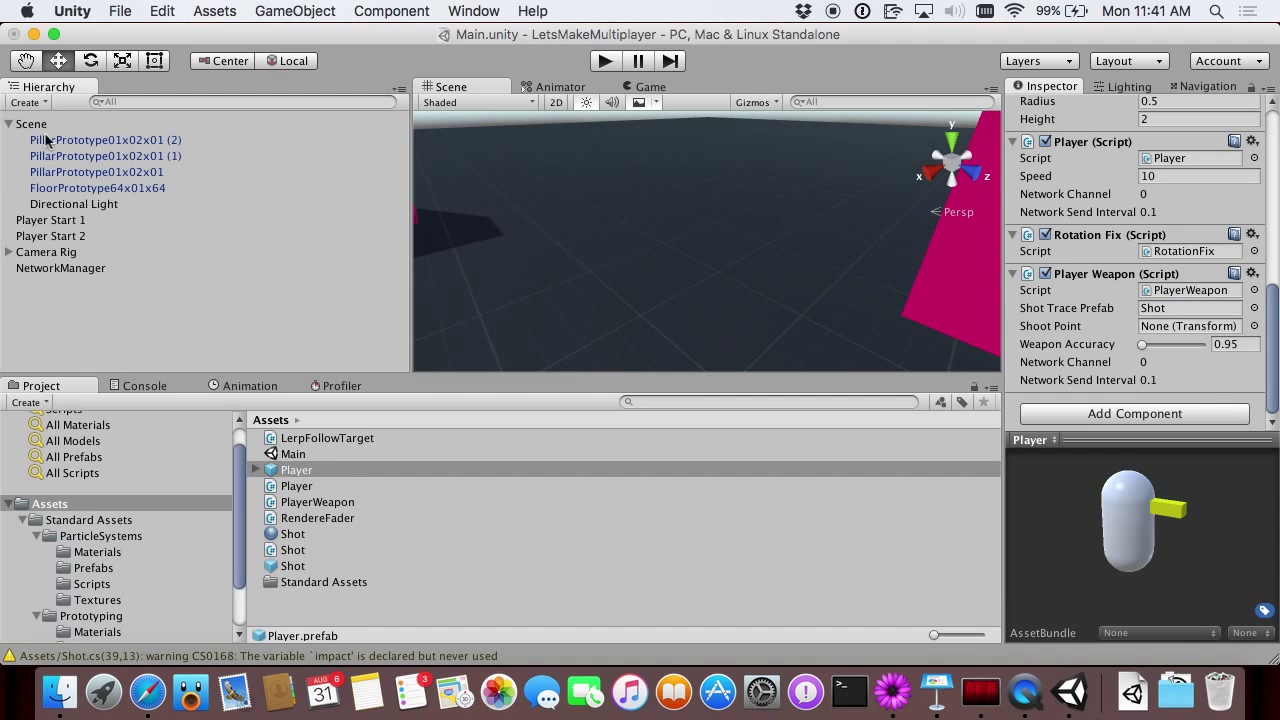
{"action": "left_click", "coordinate": [255, 469]}
{"action": "left_click_drag", "start_coordinate": [290, 485], "coordinate": [1180, 328]}
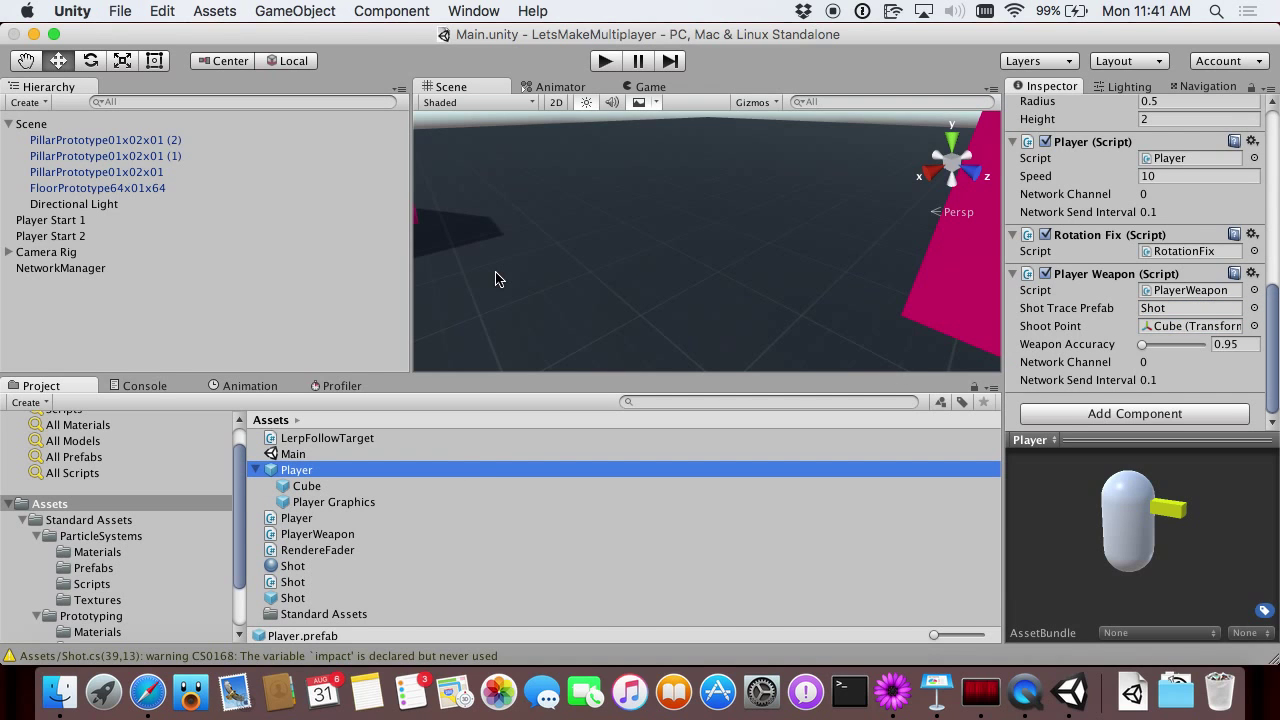
Test the game as a LAN host by firing shots in several directions, and stop play mode.
{"action": "key", "text": "super+p"}
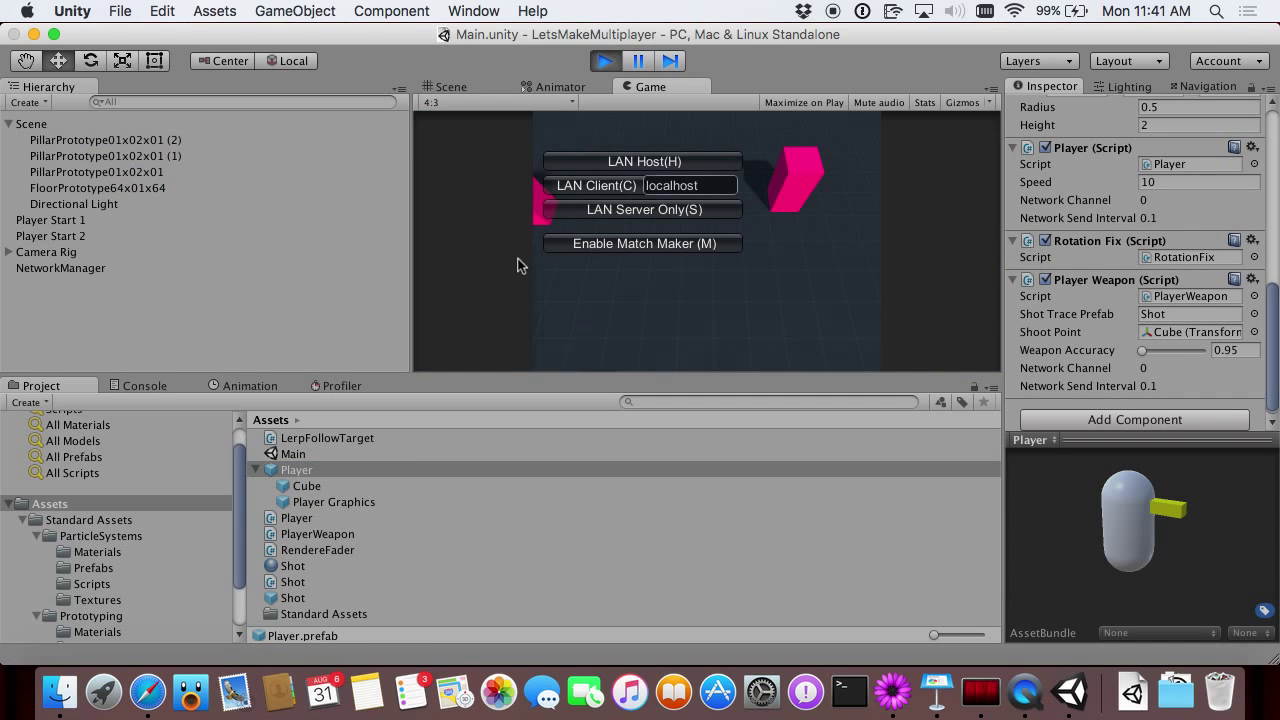
{"action": "left_click", "coordinate": [644, 161]}
{"action": "left_click", "coordinate": [731, 270]}
{"action": "left_click", "coordinate": [738, 290]}
{"action": "left_click", "coordinate": [694, 286]}
{"action": "left_click", "coordinate": [660, 298]}
{"action": "left_click", "coordinate": [865, 180]}
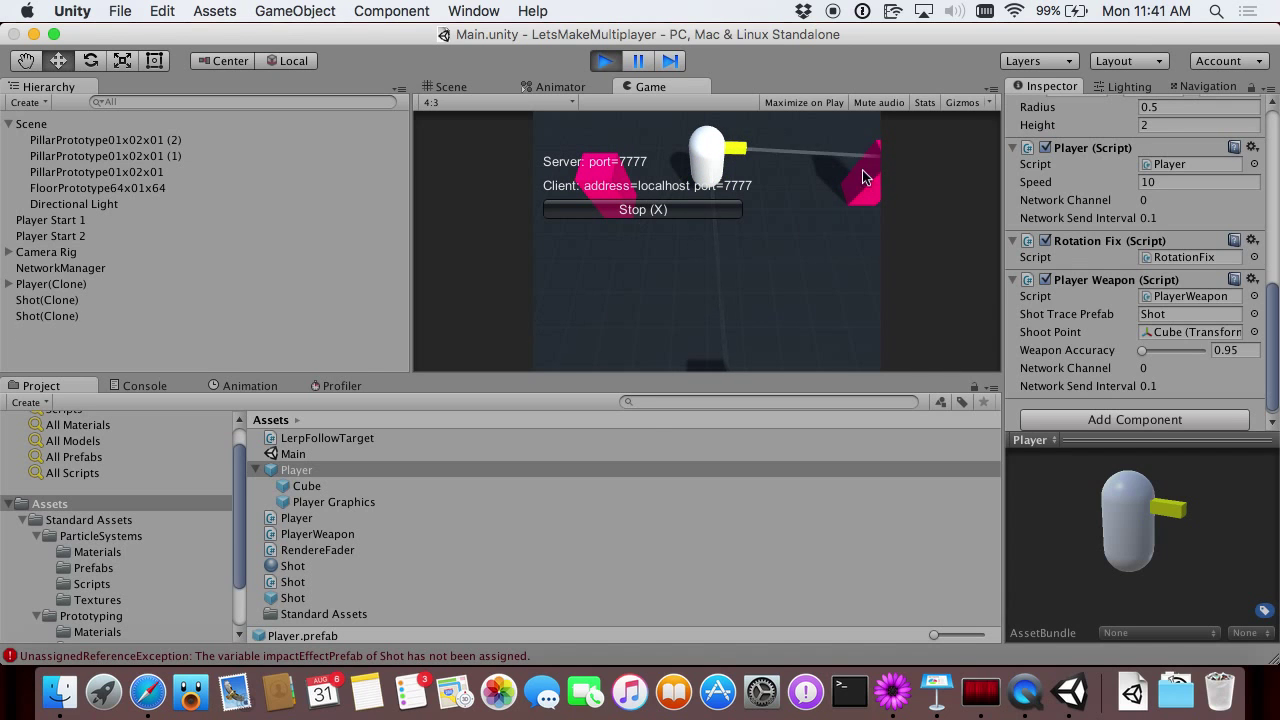
{"action": "left_click", "coordinate": [602, 172]}
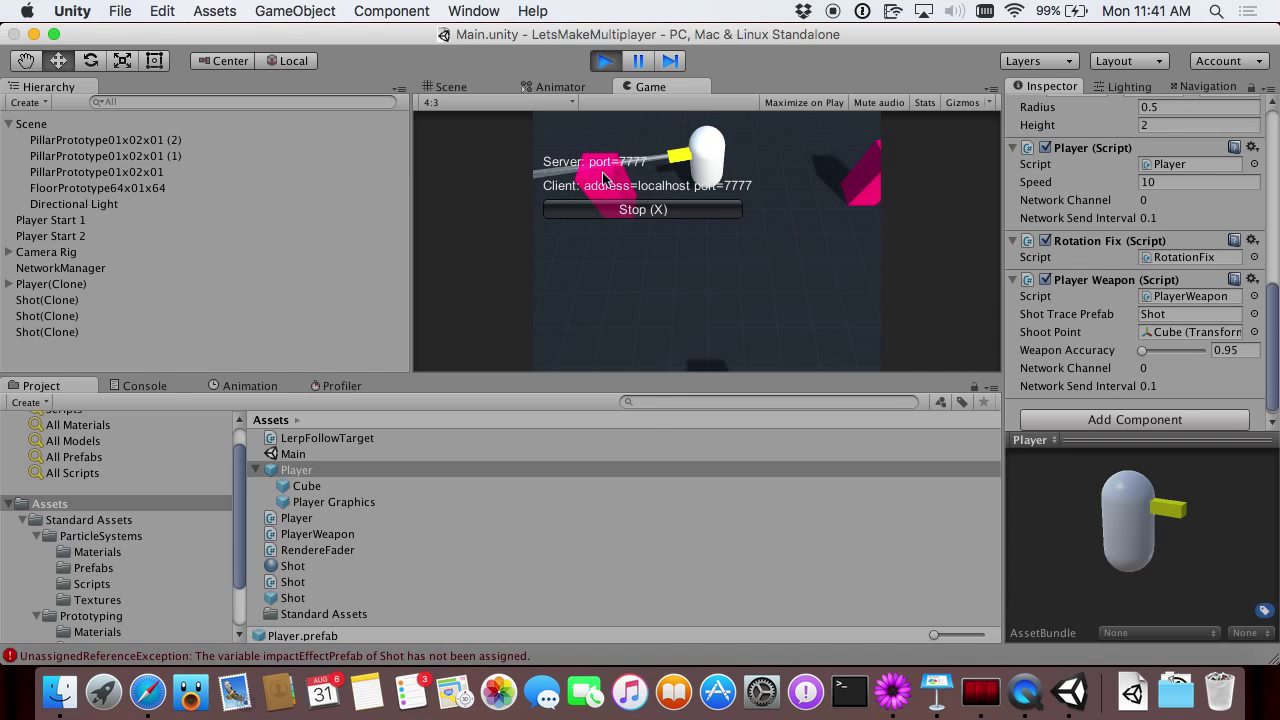
{"action": "left_click", "coordinate": [590, 314]}
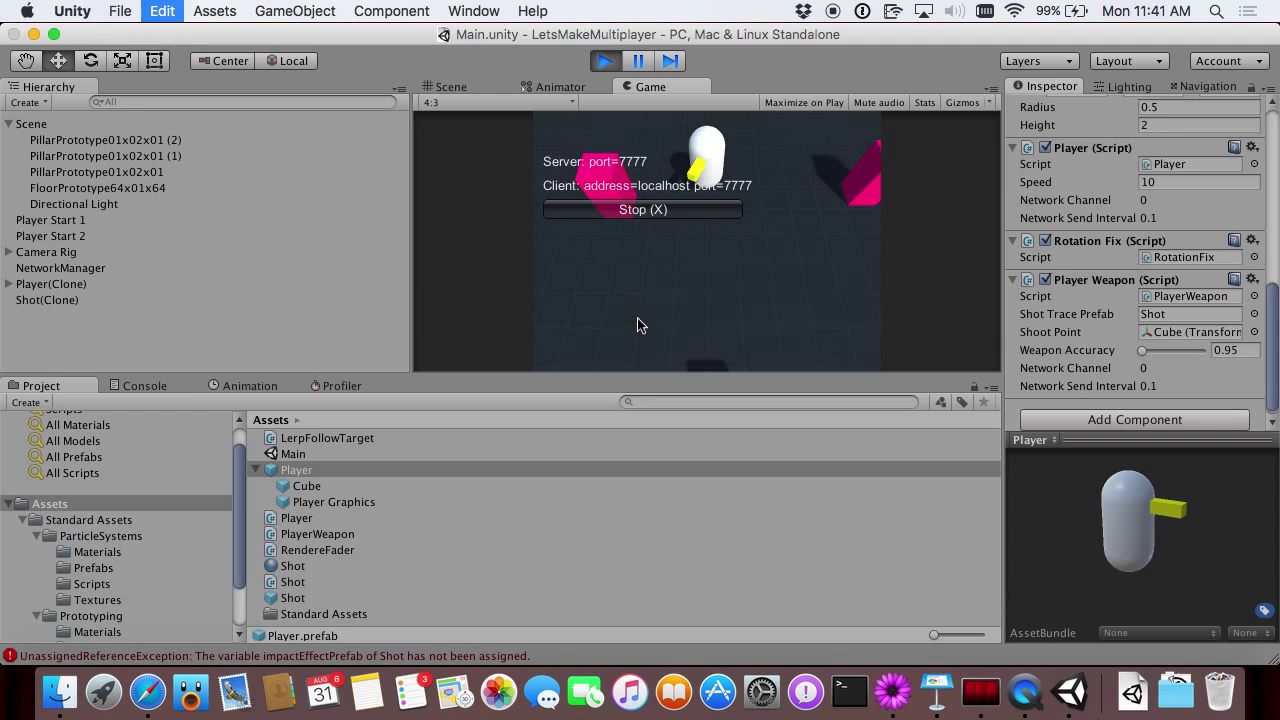
{"action": "key", "text": "super+p"}
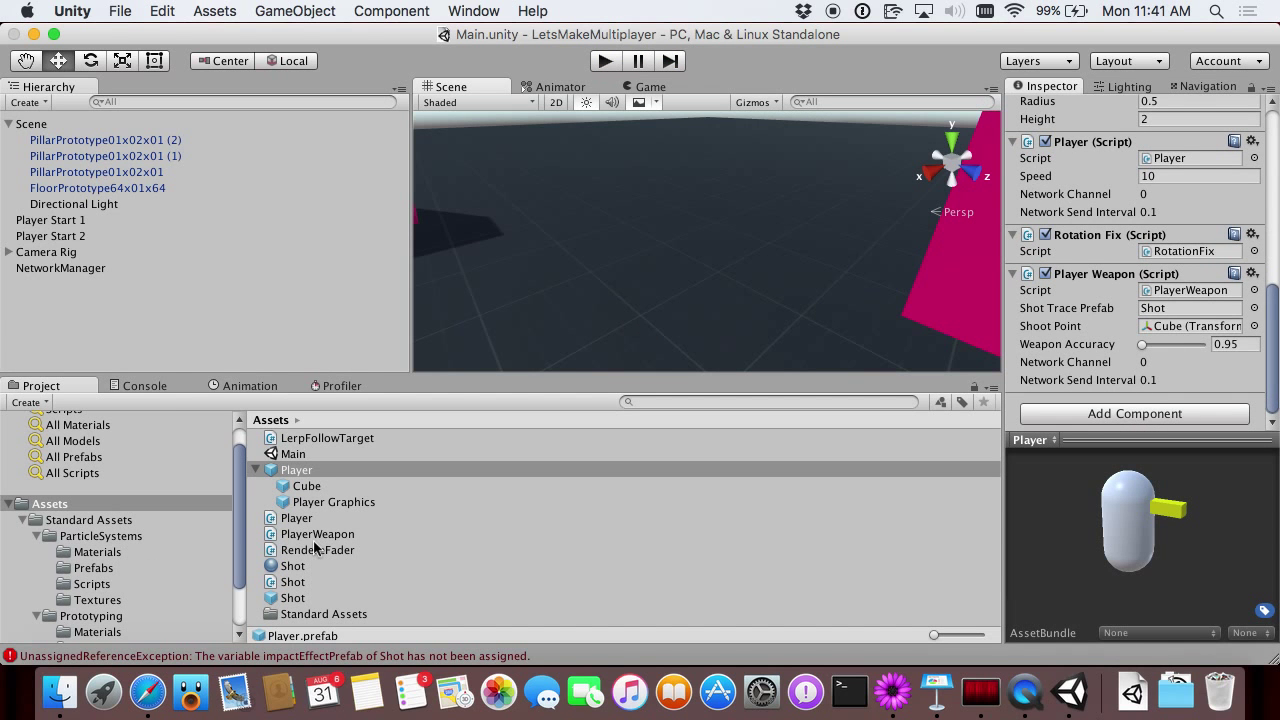
Set the Impact Effect Prefab of the Shot prefab's Shot script to Impact Spark.
{"action": "left_click", "coordinate": [292, 597]}
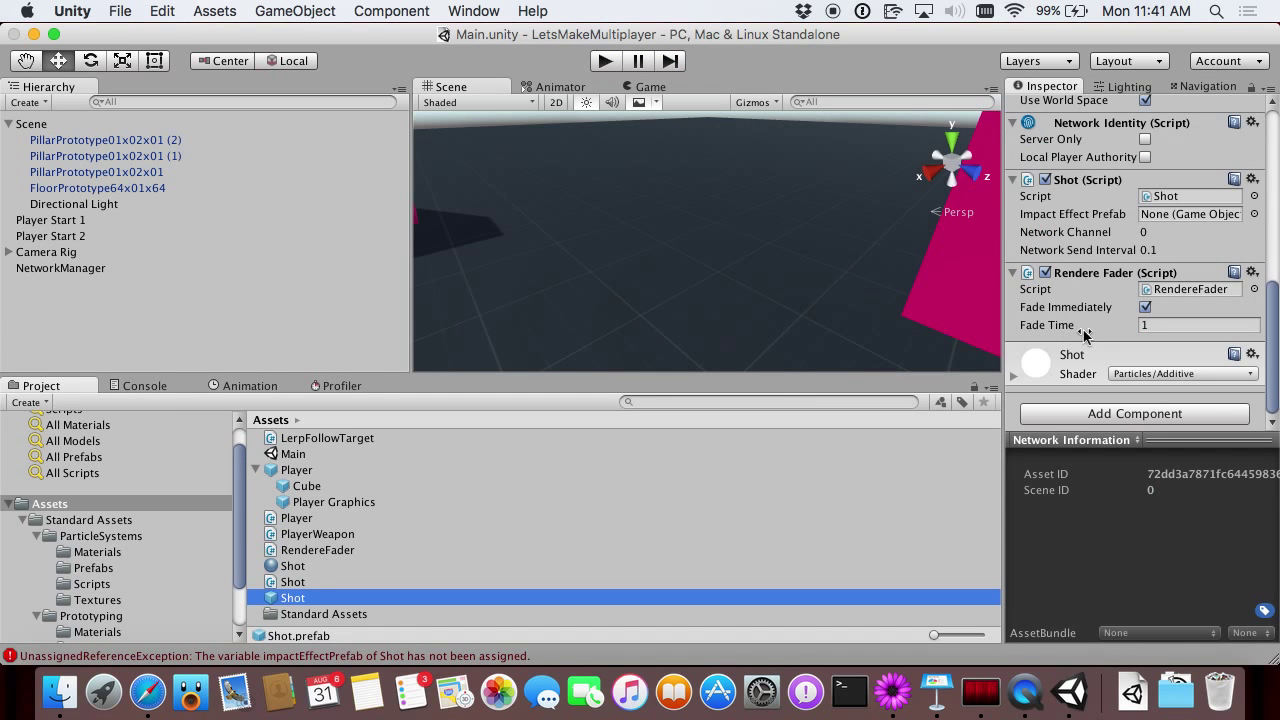
{"action": "scroll", "coordinate": [1085, 335], "scroll_direction": "up", "scroll_amount": 3}
{"action": "left_click", "coordinate": [1158, 328]}
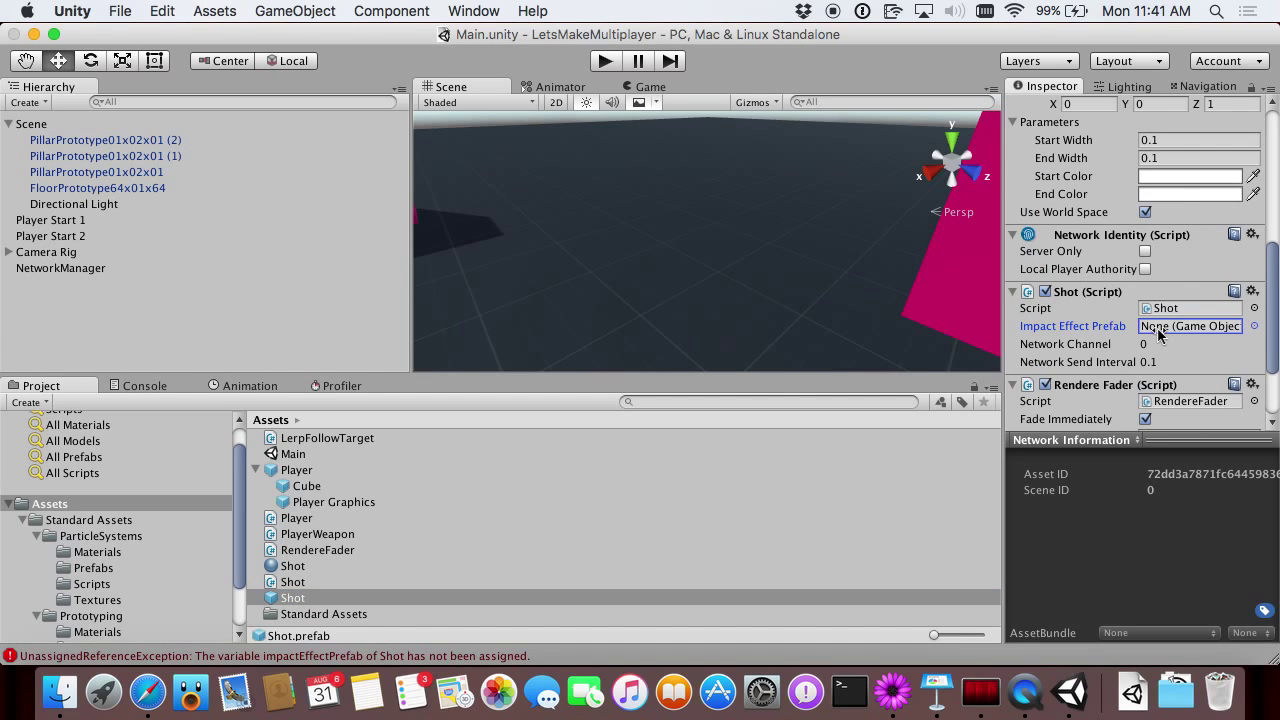
{"action": "left_click", "coordinate": [1254, 326]}
{"action": "type", "text": "impac"}
{"action": "key", "text": "Down"}
{"action": "key", "text": "Return"}
Run the game again as a LAN host, fire repeatedly at the pink pillars, and stop play mode.
{"action": "key", "text": "super+p"}
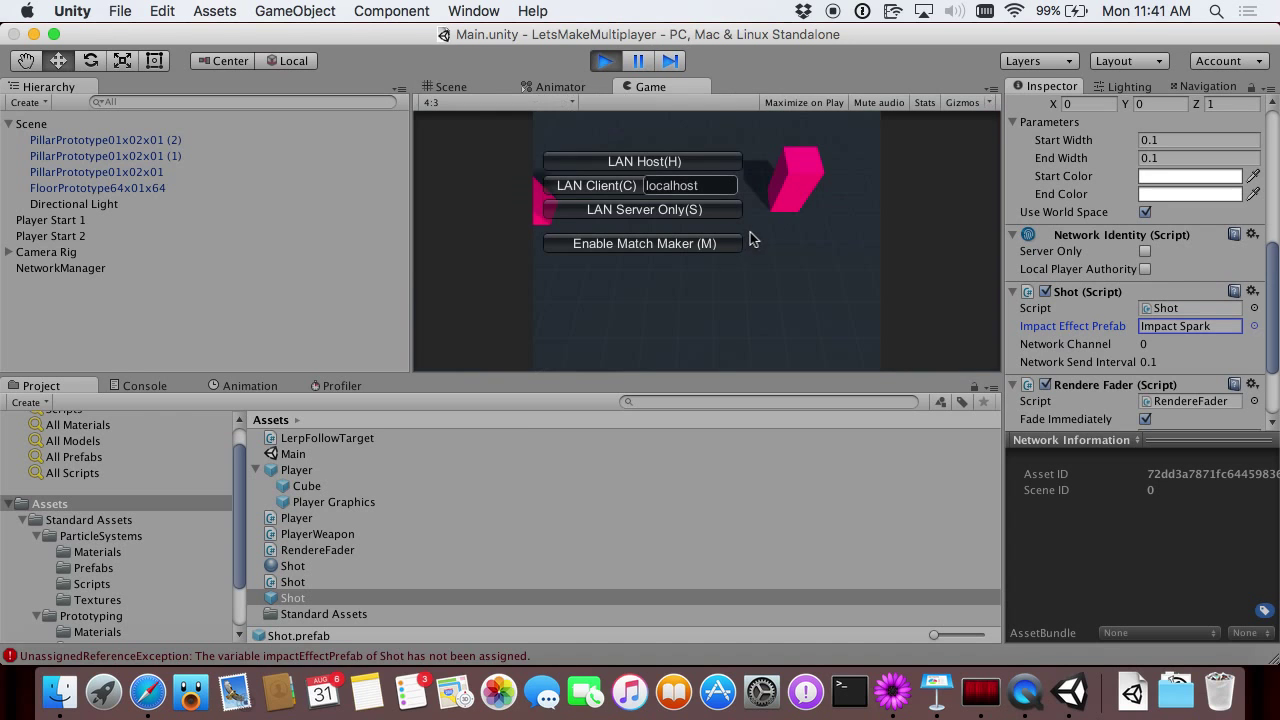
{"action": "left_click", "coordinate": [701, 161]}
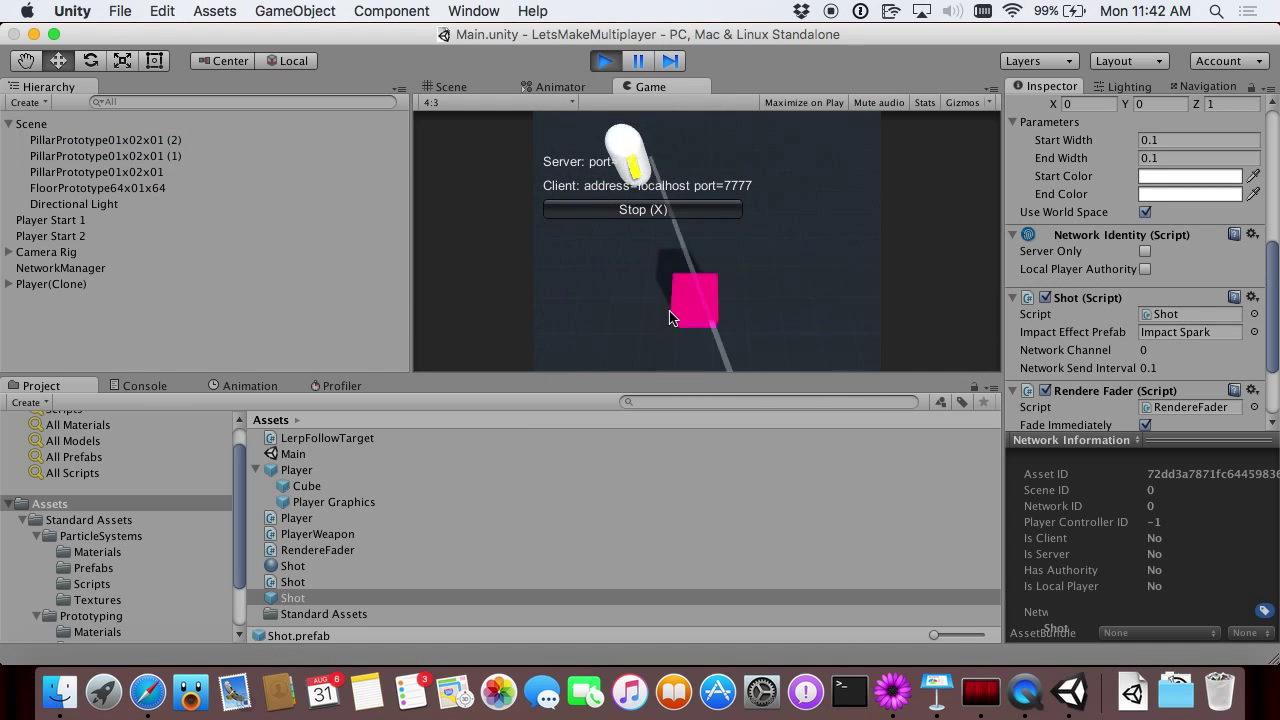
{"action": "left_click", "coordinate": [730, 312]}
{"action": "left_click", "coordinate": [845, 298]}
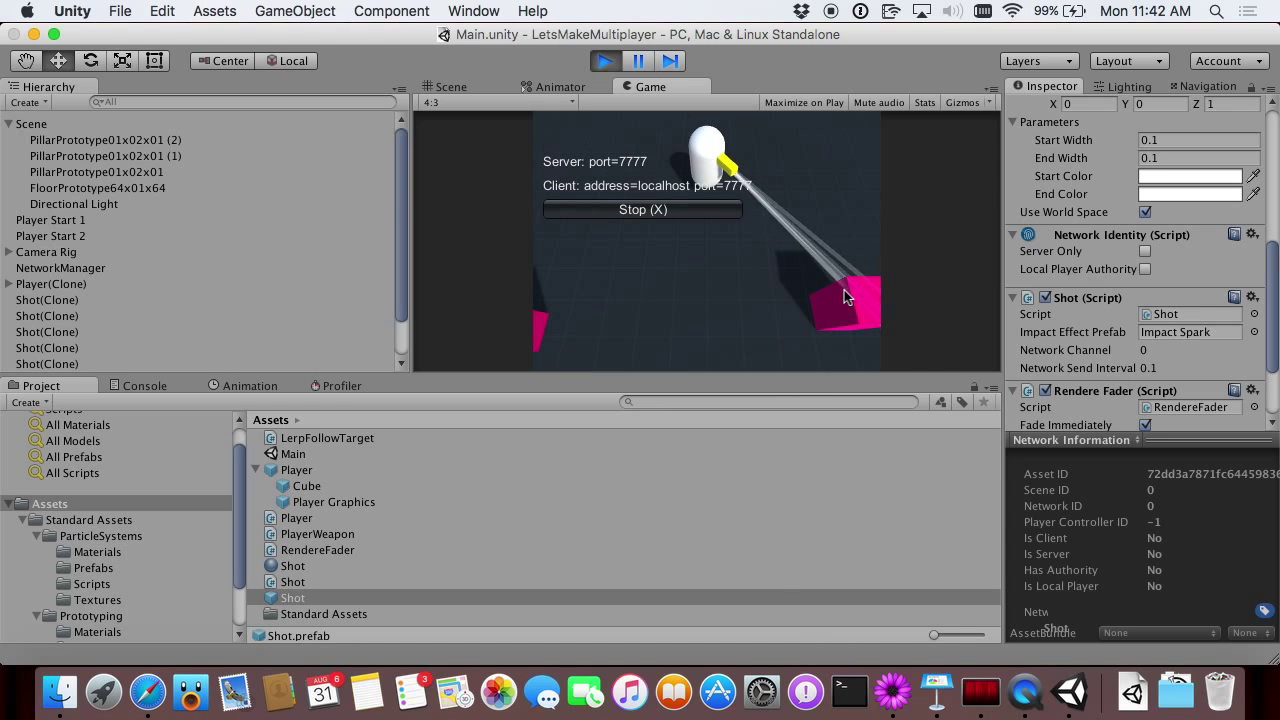
{"action": "left_click", "coordinate": [725, 285]}
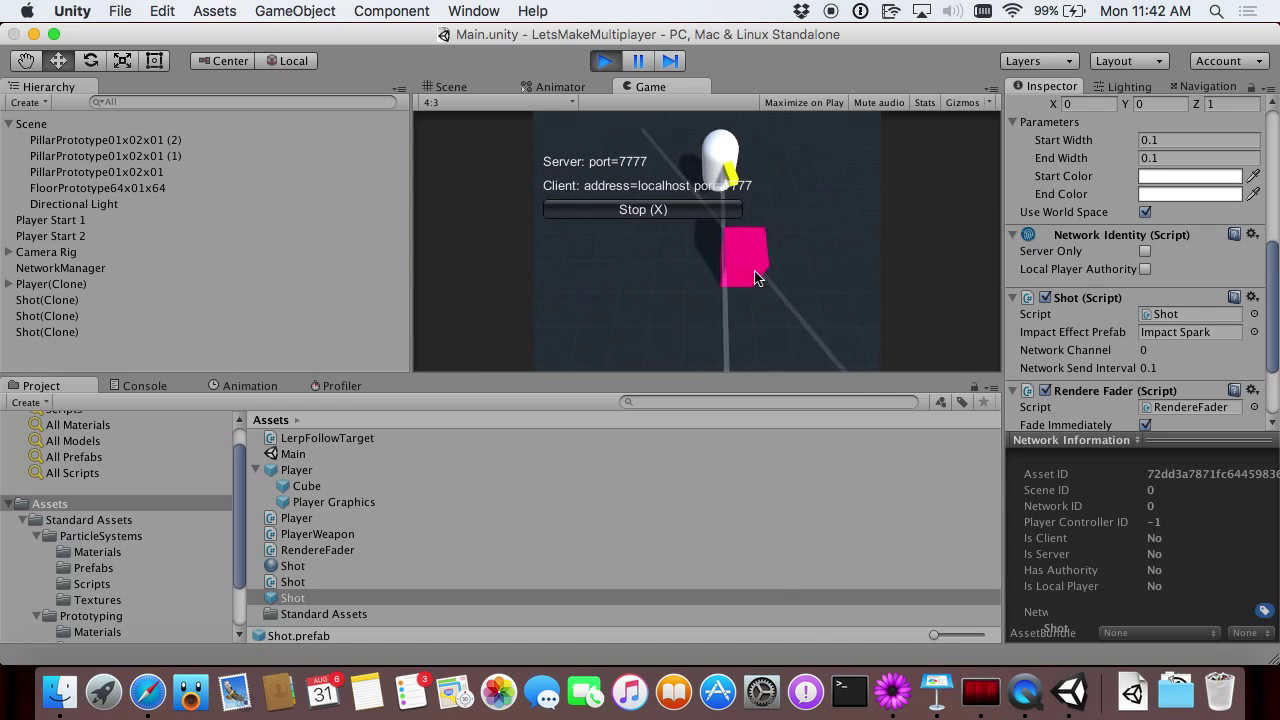
{"action": "left_click", "coordinate": [717, 279]}
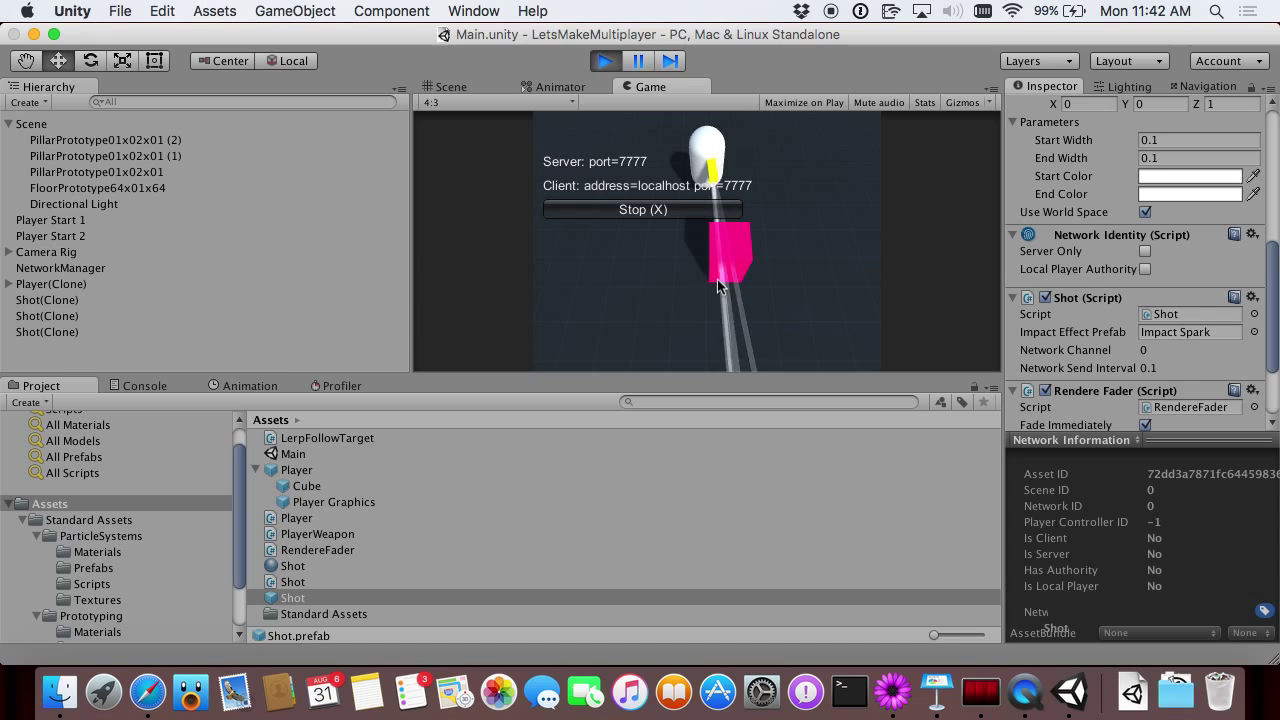
{"action": "key", "text": "super+p"}
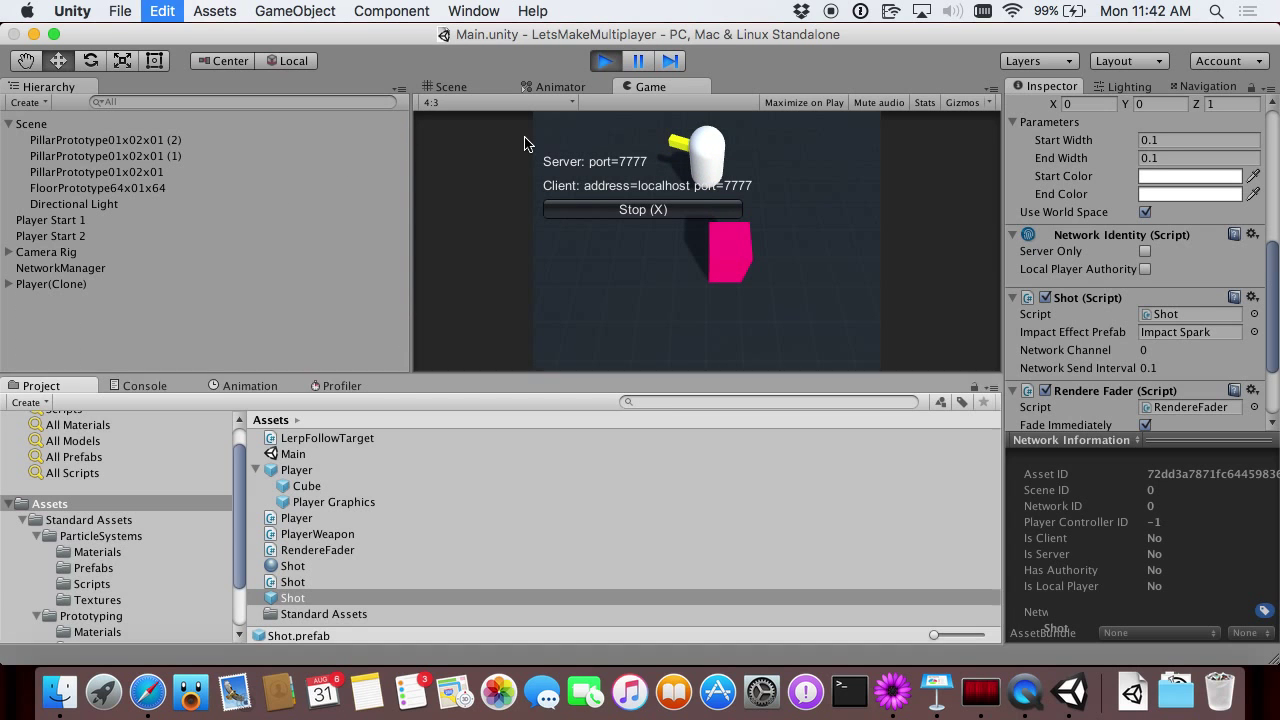
Place a Player prefab instance in the scene and lower its yellow Cube to Y position 0.13.
{"action": "left_click_drag", "start_coordinate": [319, 490], "coordinate": [528, 260]}
{"action": "left_click_drag", "start_coordinate": [290, 468], "coordinate": [560, 215]}
{"action": "left_click_drag", "start_coordinate": [560, 170], "coordinate": [562, 130]}
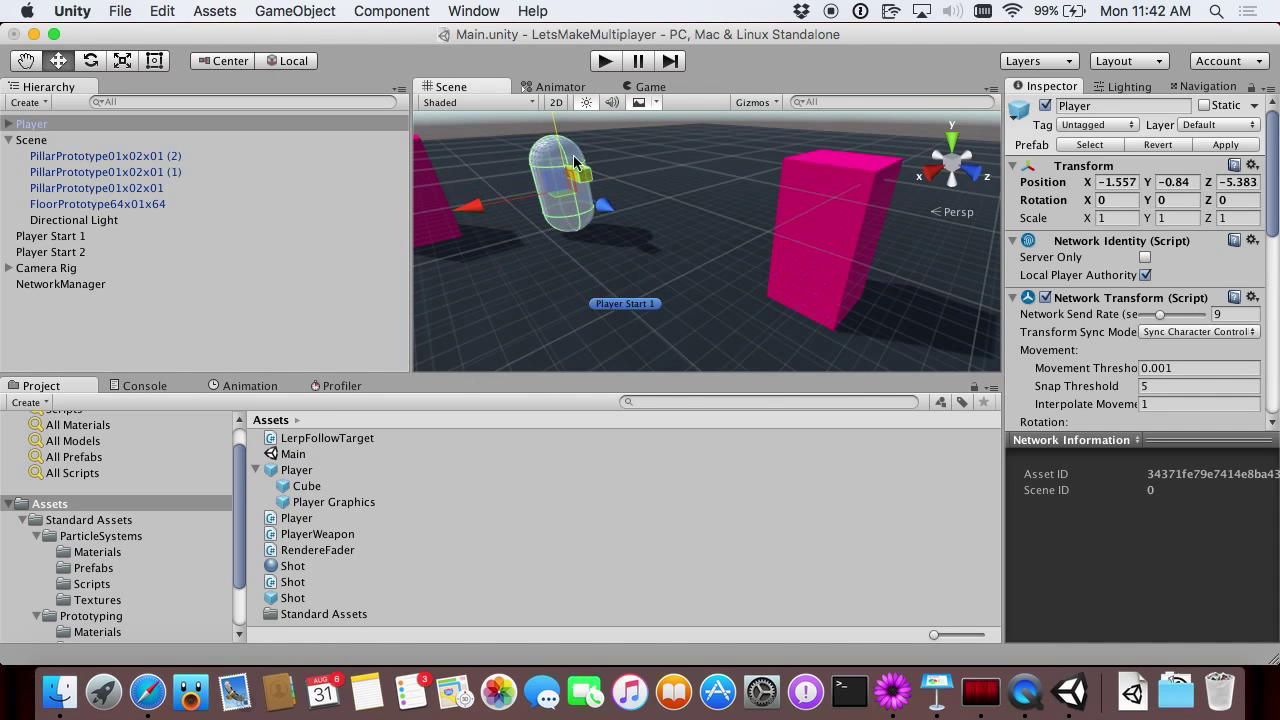
{"action": "left_click", "coordinate": [580, 178]}
{"action": "scroll", "coordinate": [600, 150], "scroll_direction": "down", "scroll_amount": 3}
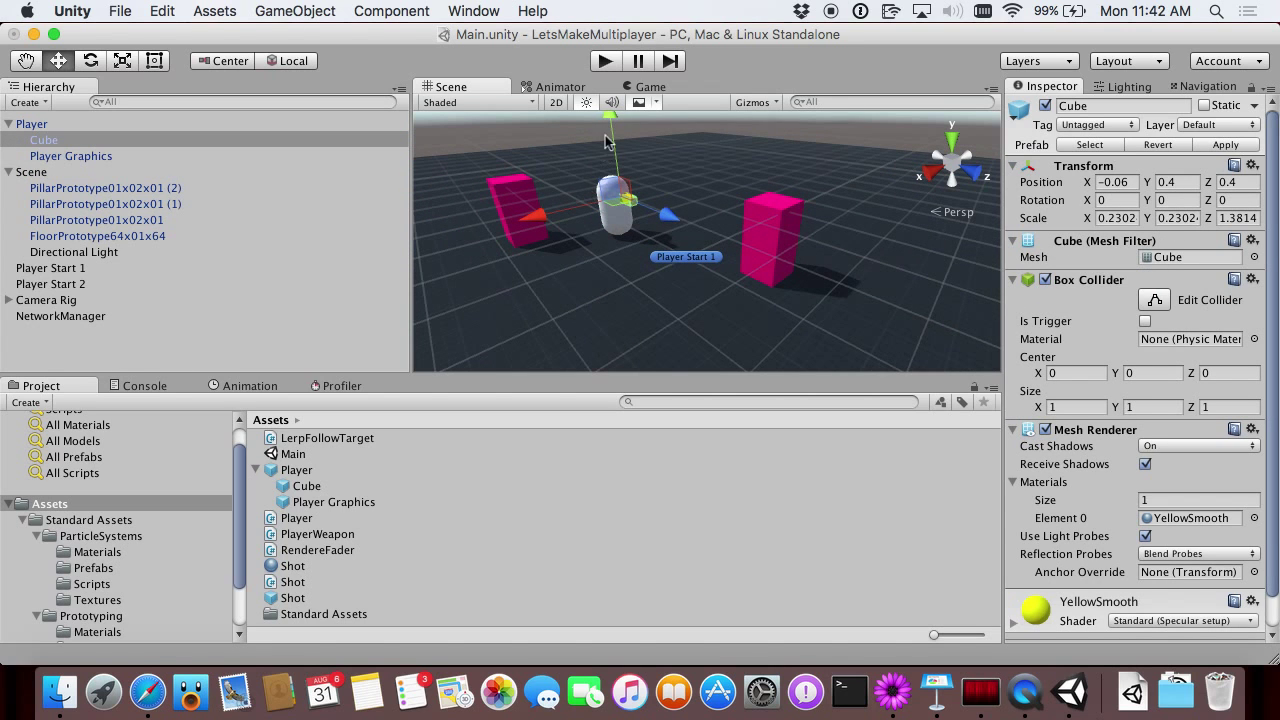
{"action": "left_click_drag", "start_coordinate": [609, 124], "coordinate": [610, 135]}
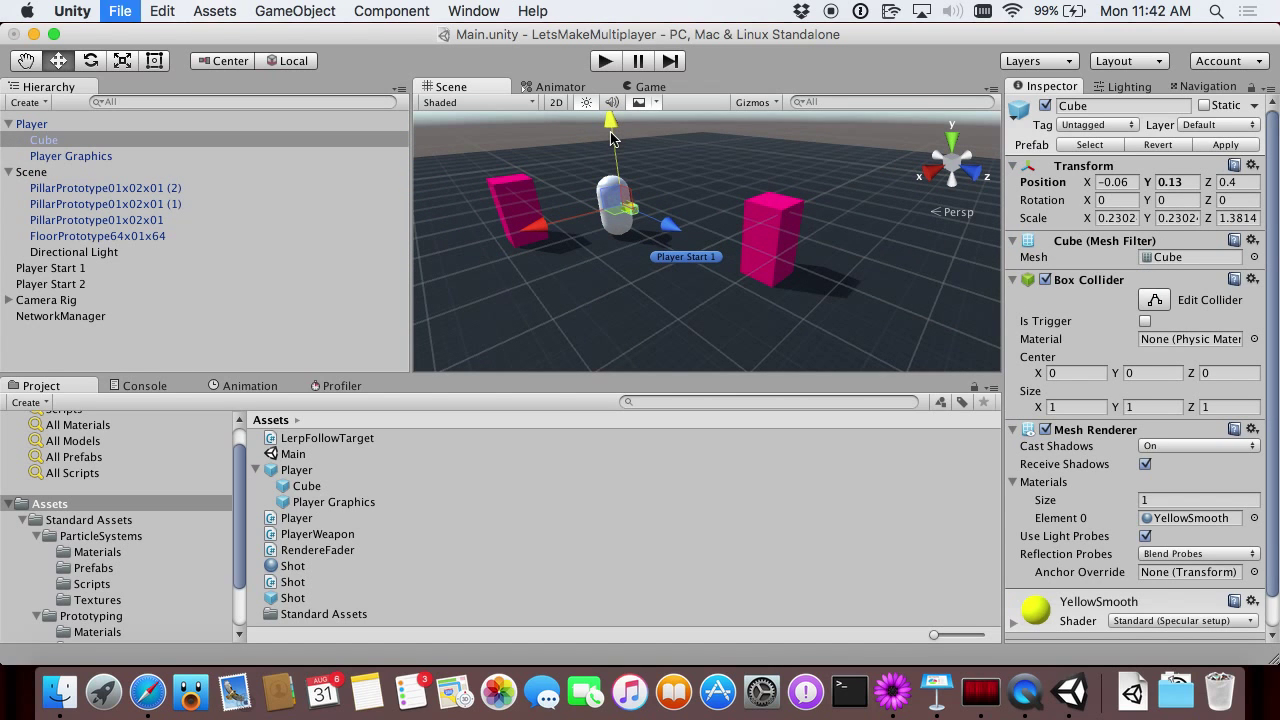
Apply the Player instance's changes to its prefab and delete the instance from the scene.
{"action": "left_click", "coordinate": [60, 124]}
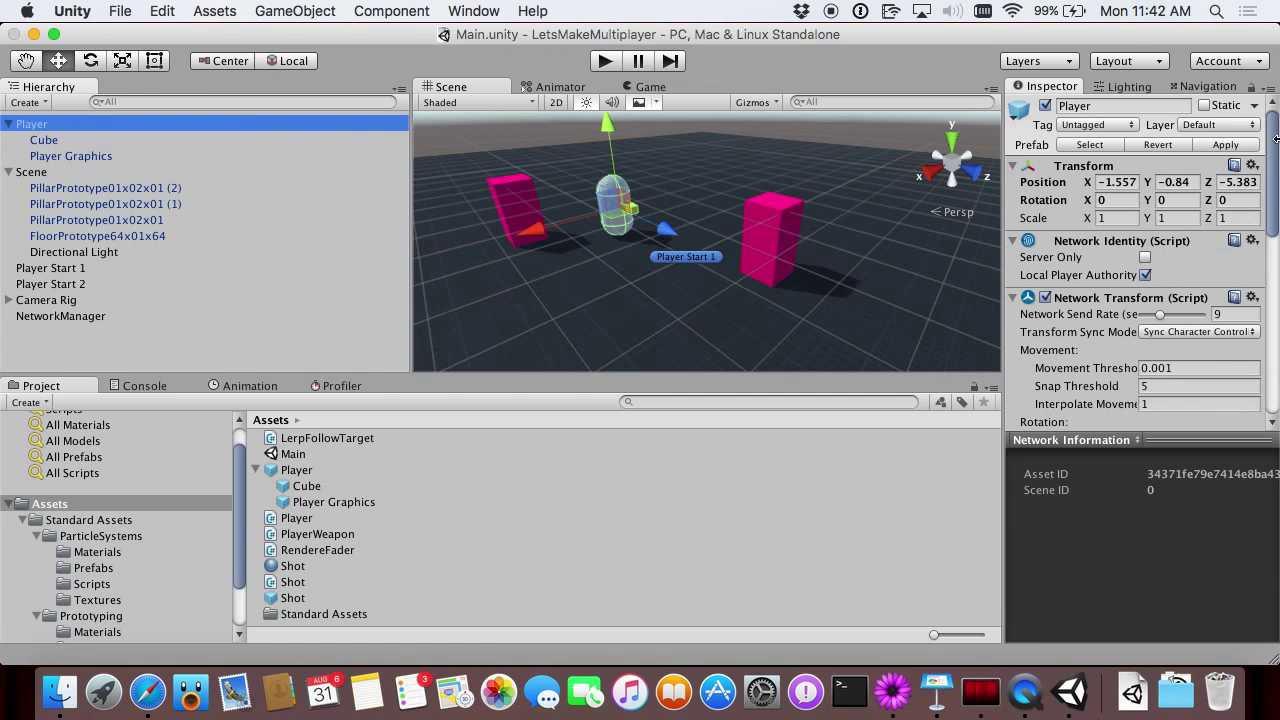
{"action": "left_click", "coordinate": [40, 124]}
{"action": "key", "text": "super+BackSpace"}
Test the lowered gun as a LAN host by moving around and shooting the pillars, and stop play mode.
{"action": "key", "text": "super+p"}
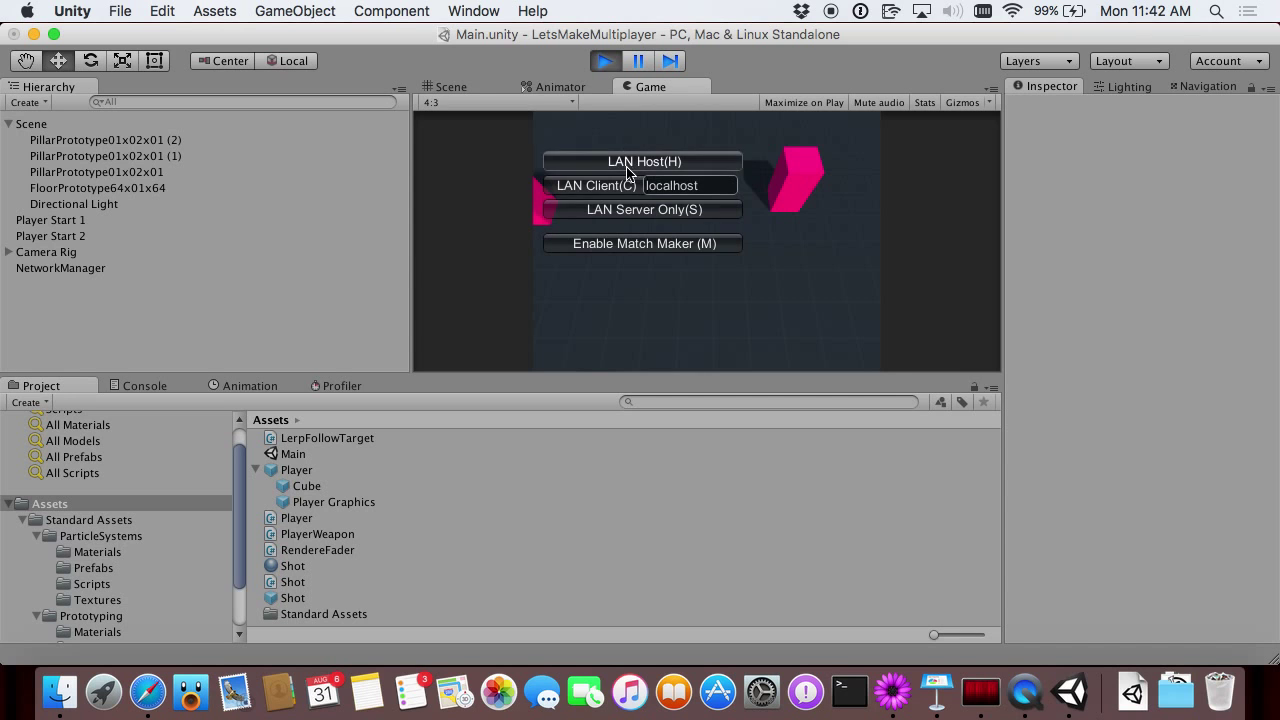
{"action": "left_click", "coordinate": [631, 163]}
{"action": "left_click", "coordinate": [590, 160]}
{"action": "left_click", "coordinate": [587, 159]}
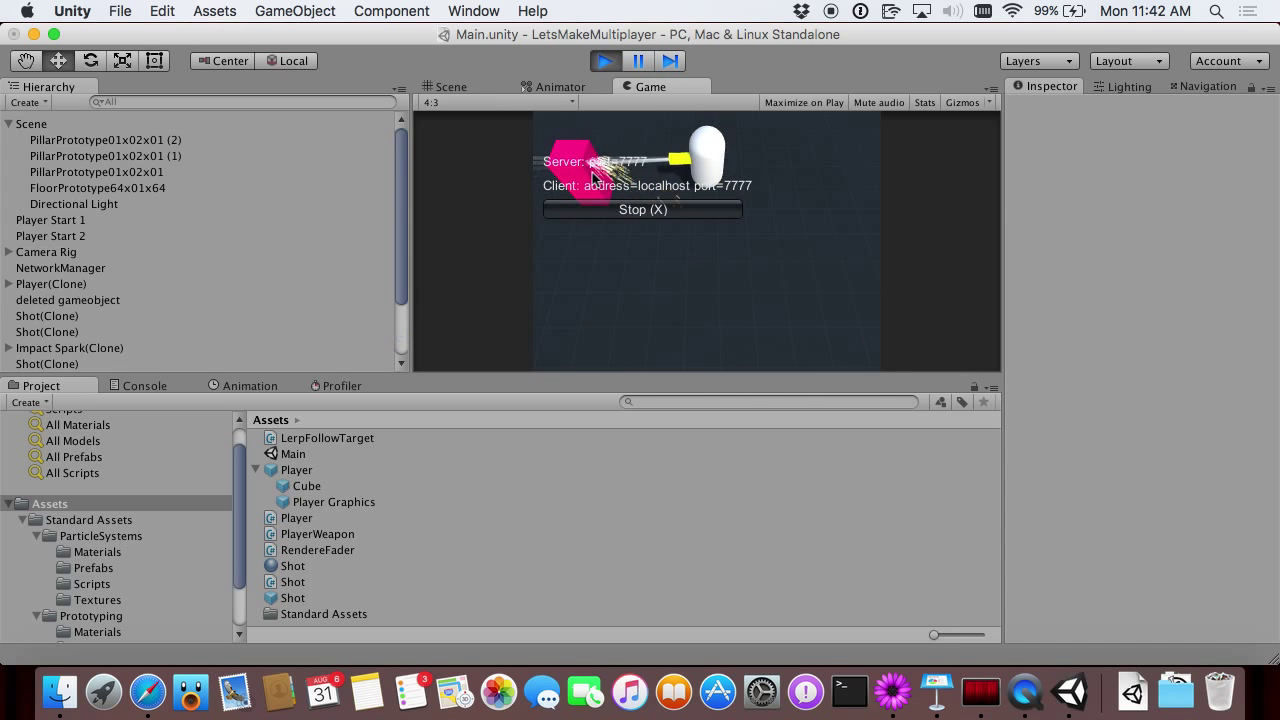
{"action": "key", "text": "a"}
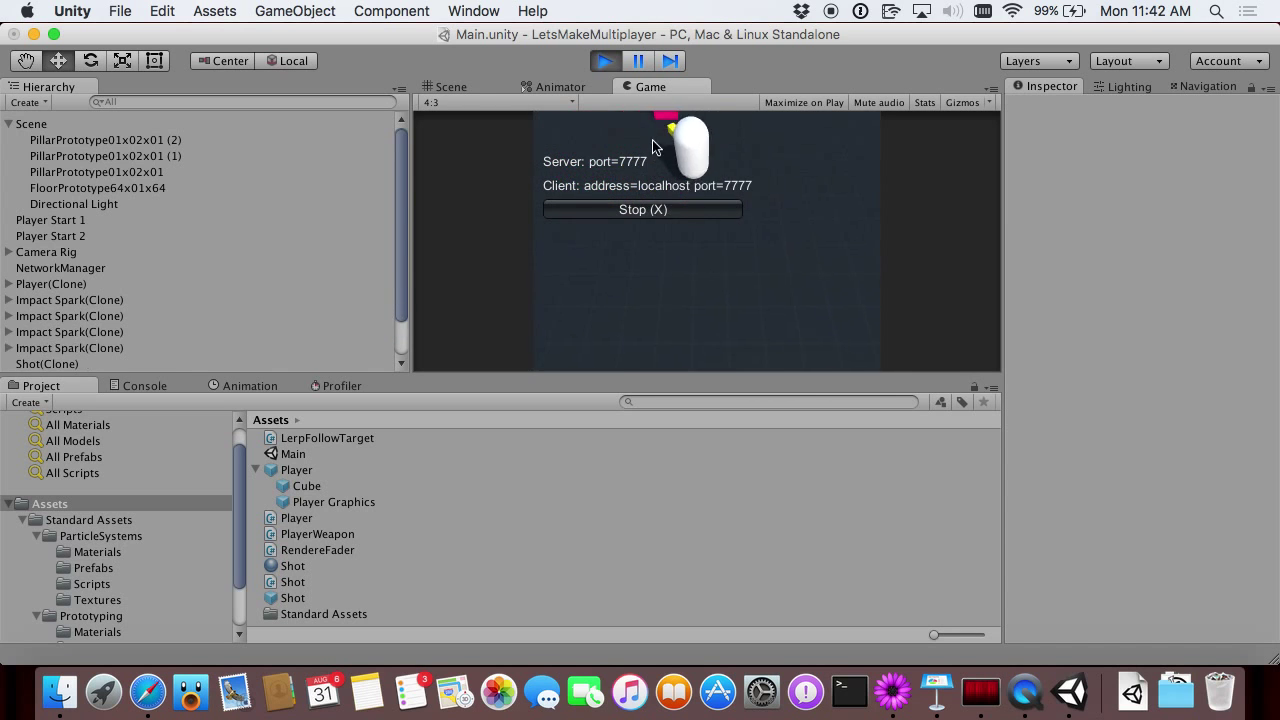
{"action": "left_click", "coordinate": [845, 316]}
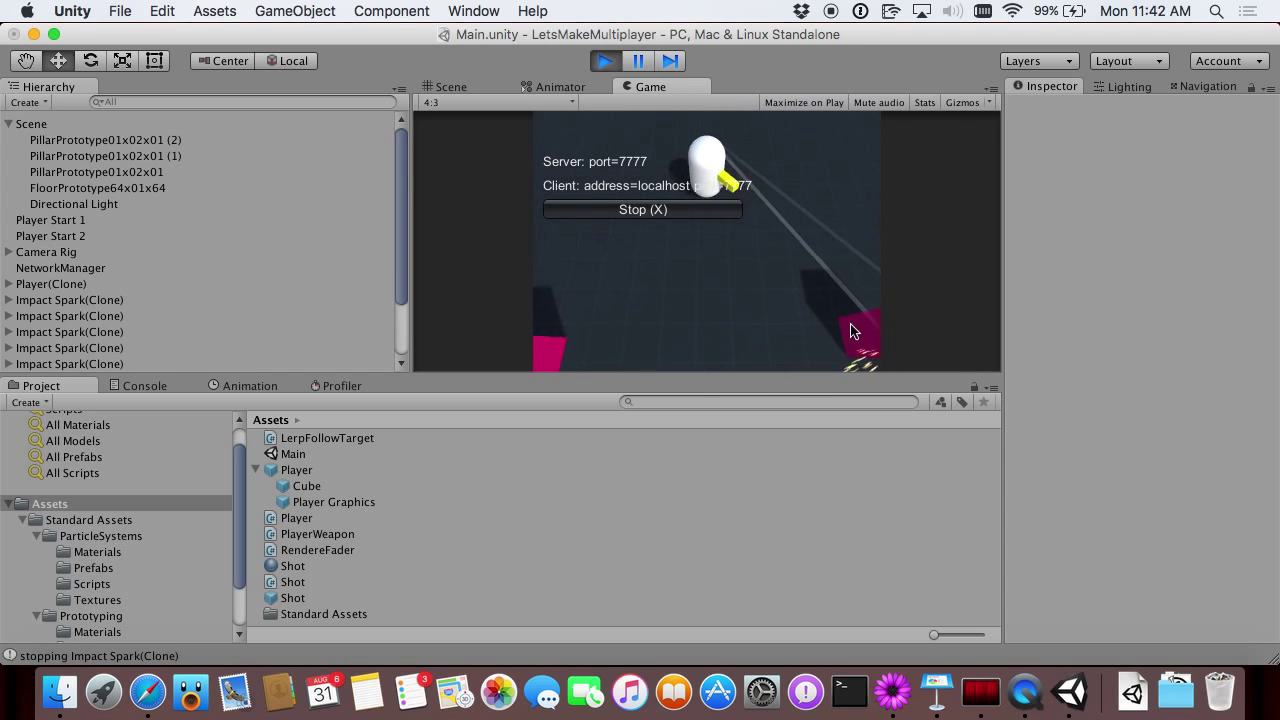
{"action": "left_click", "coordinate": [832, 317]}
{"action": "left_click", "coordinate": [832, 317]}
{"action": "left_click", "coordinate": [832, 317]}
{"action": "left_click", "coordinate": [829, 317]}
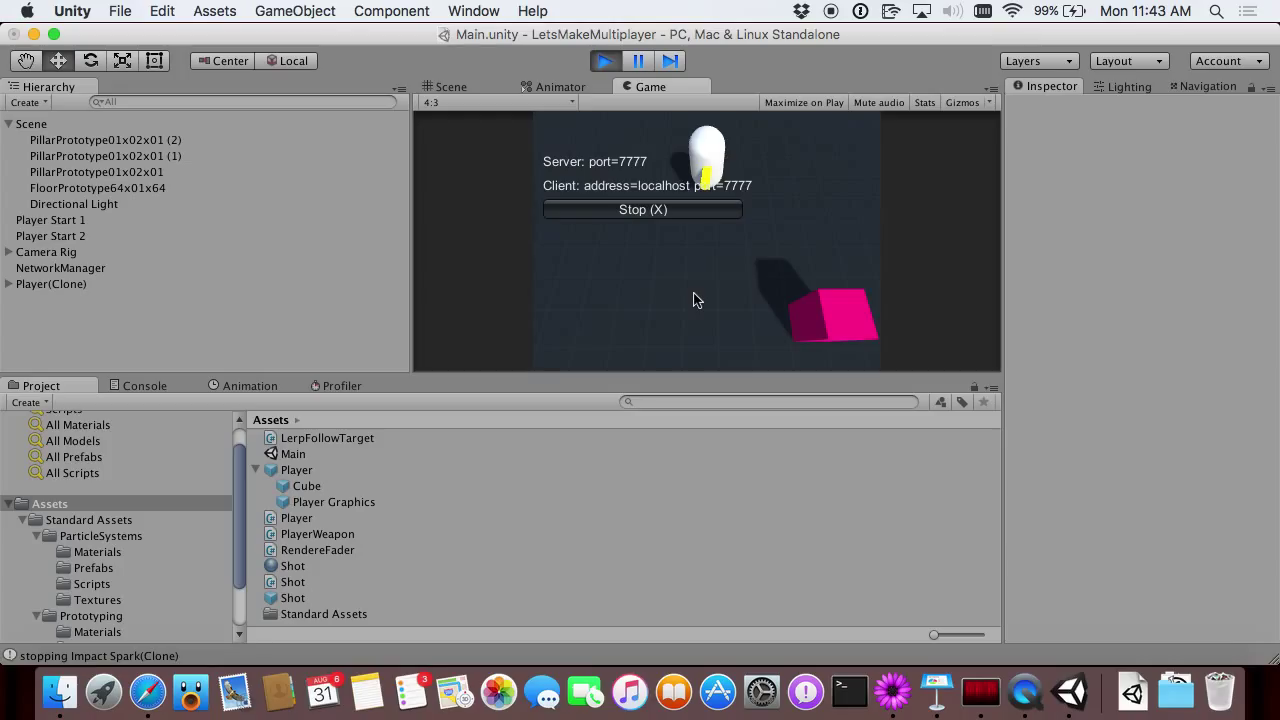
{"action": "key", "text": "super+p"}
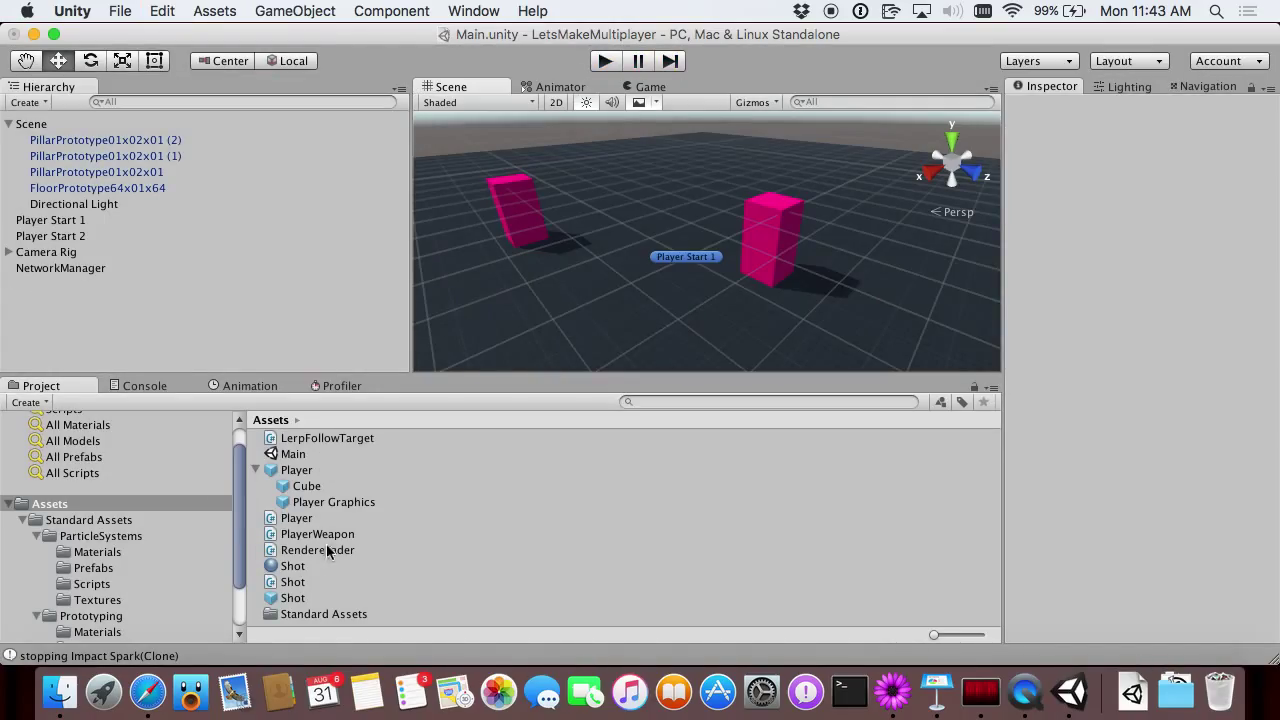
Create a C# script named DamageTaking and add it as a component to the Player prefab.
{"action": "left_click", "coordinate": [285, 470]}
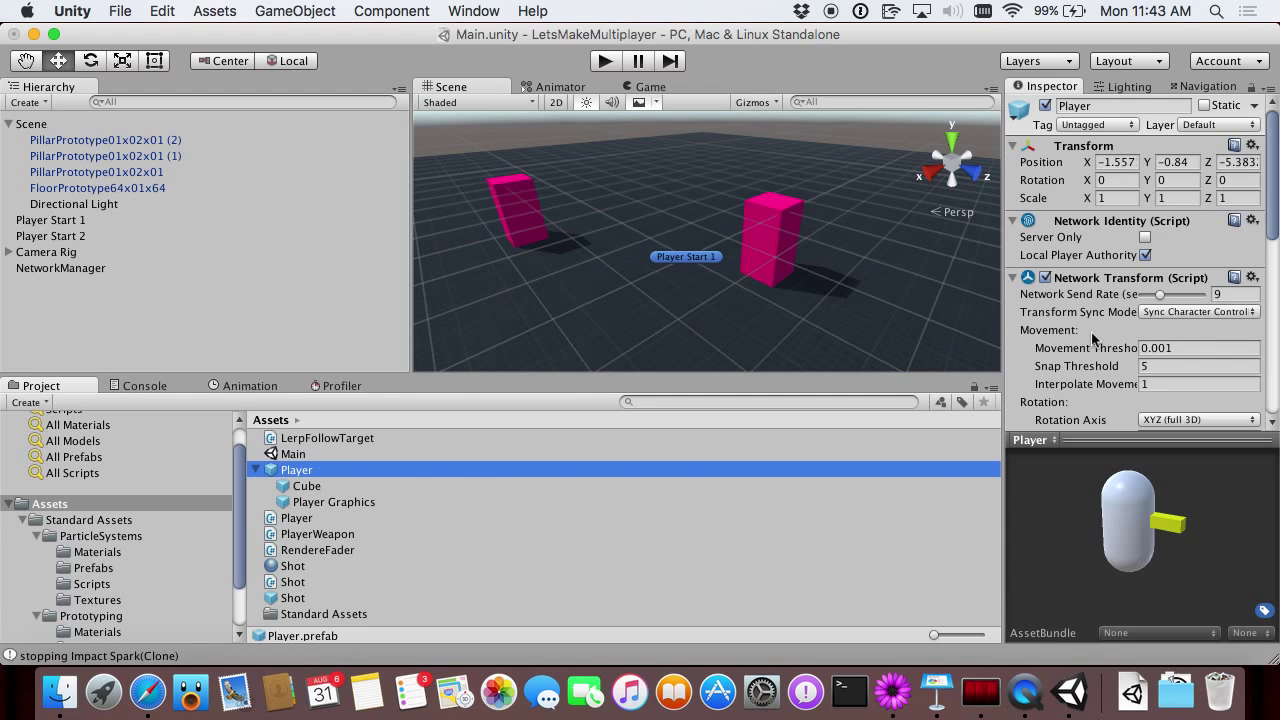
{"action": "scroll", "coordinate": [1091, 331], "scroll_direction": "down", "scroll_amount": 5}
{"action": "left_click", "coordinate": [1095, 414]}
{"action": "type", "text": "DamageTaking"}
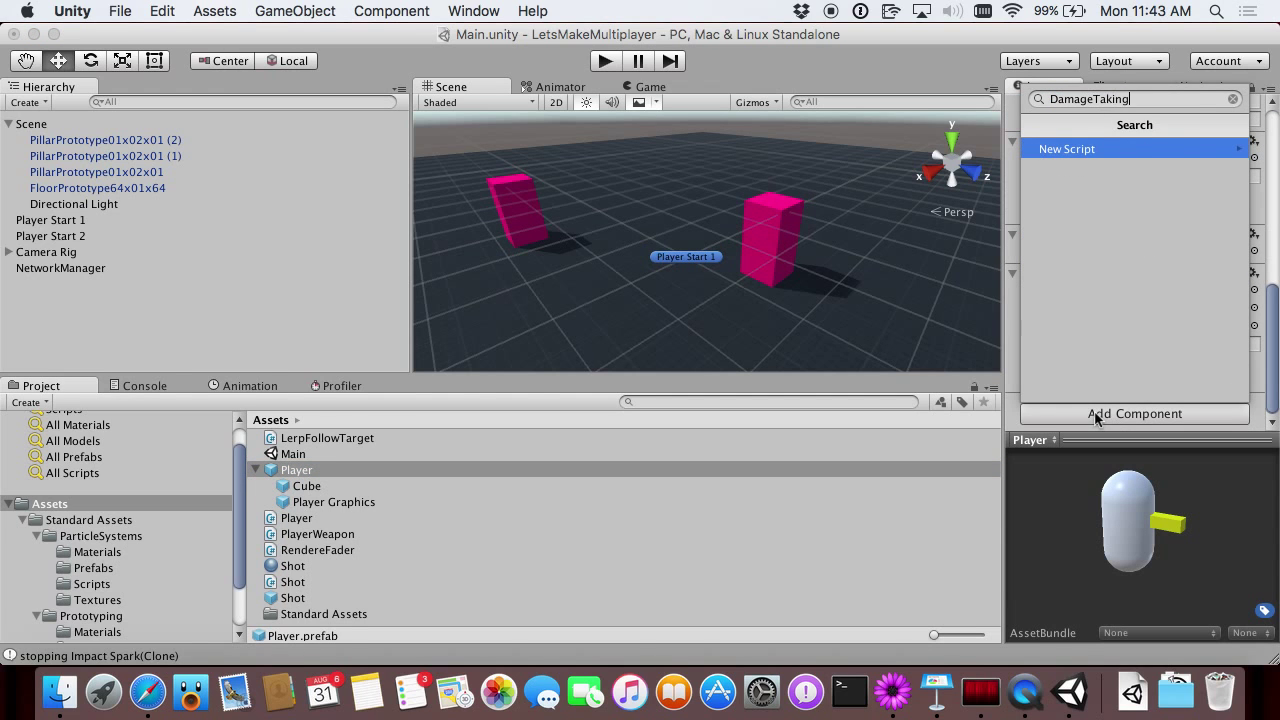
{"action": "key", "text": "Return"}
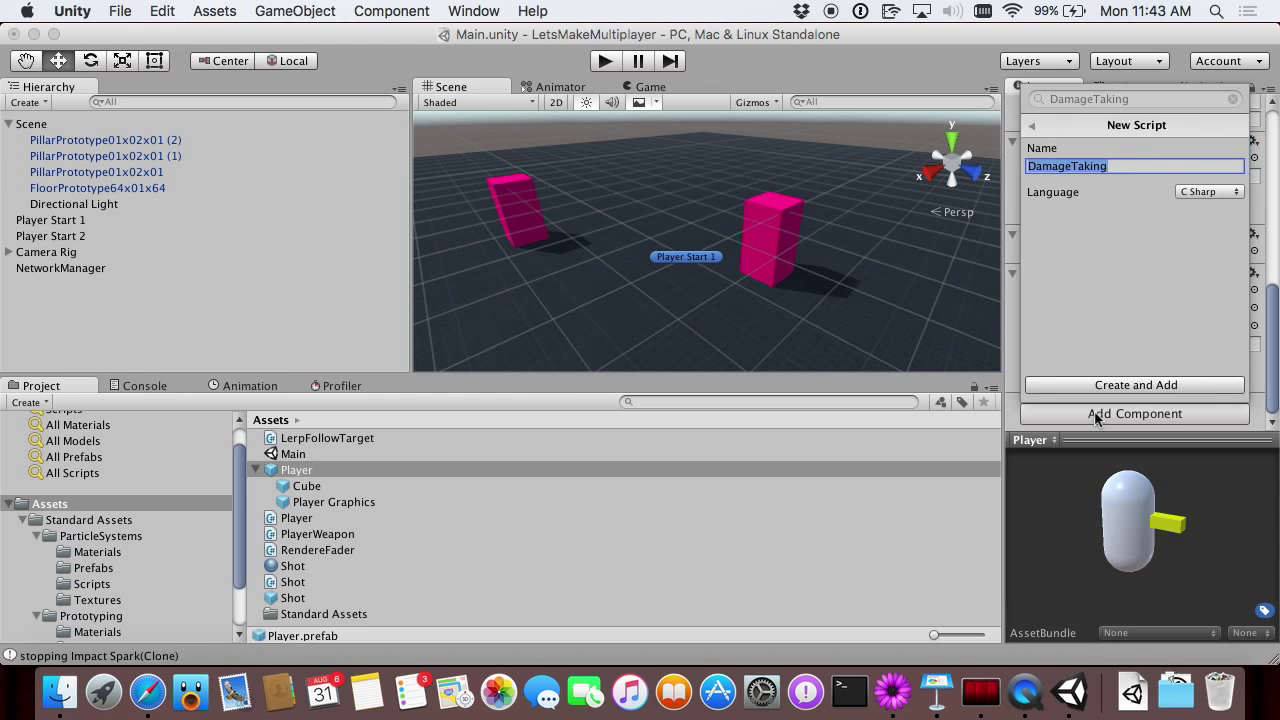
{"action": "key", "text": "Return"}
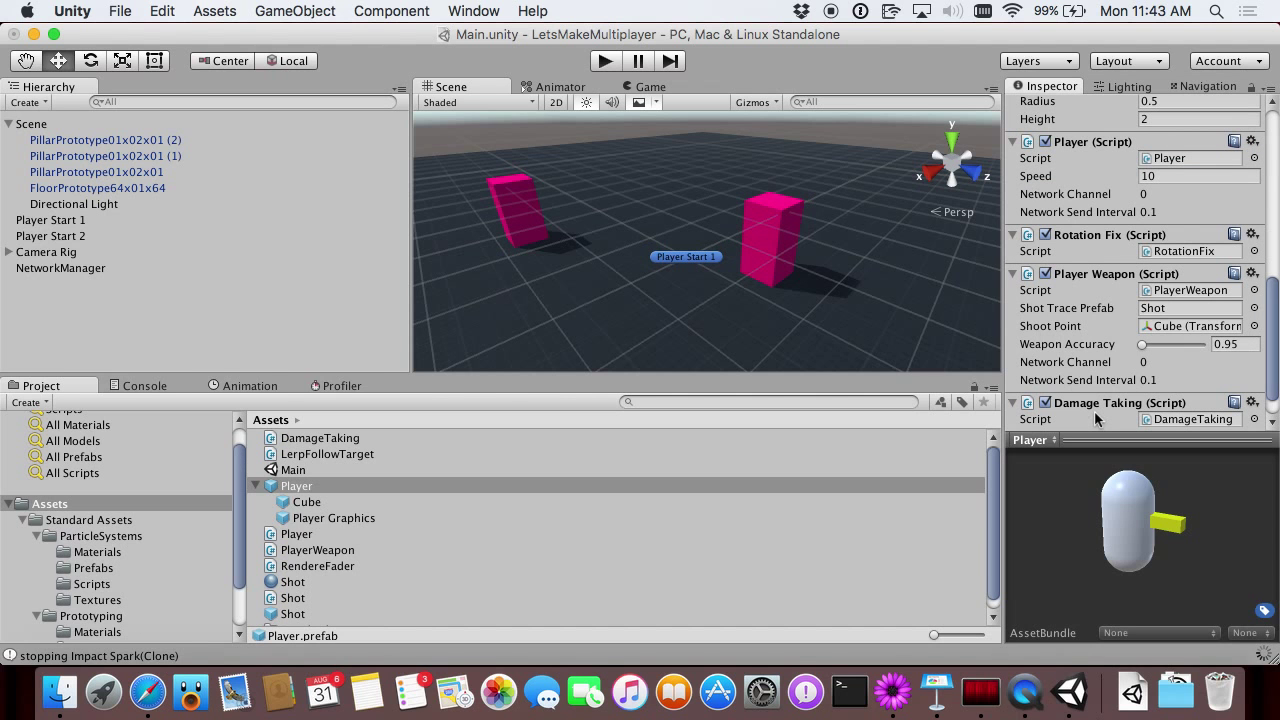
Switch to the code editor, open DamageTaking.cs and delete its default Start and Update methods.
{"action": "key", "text": "super+Tab"}
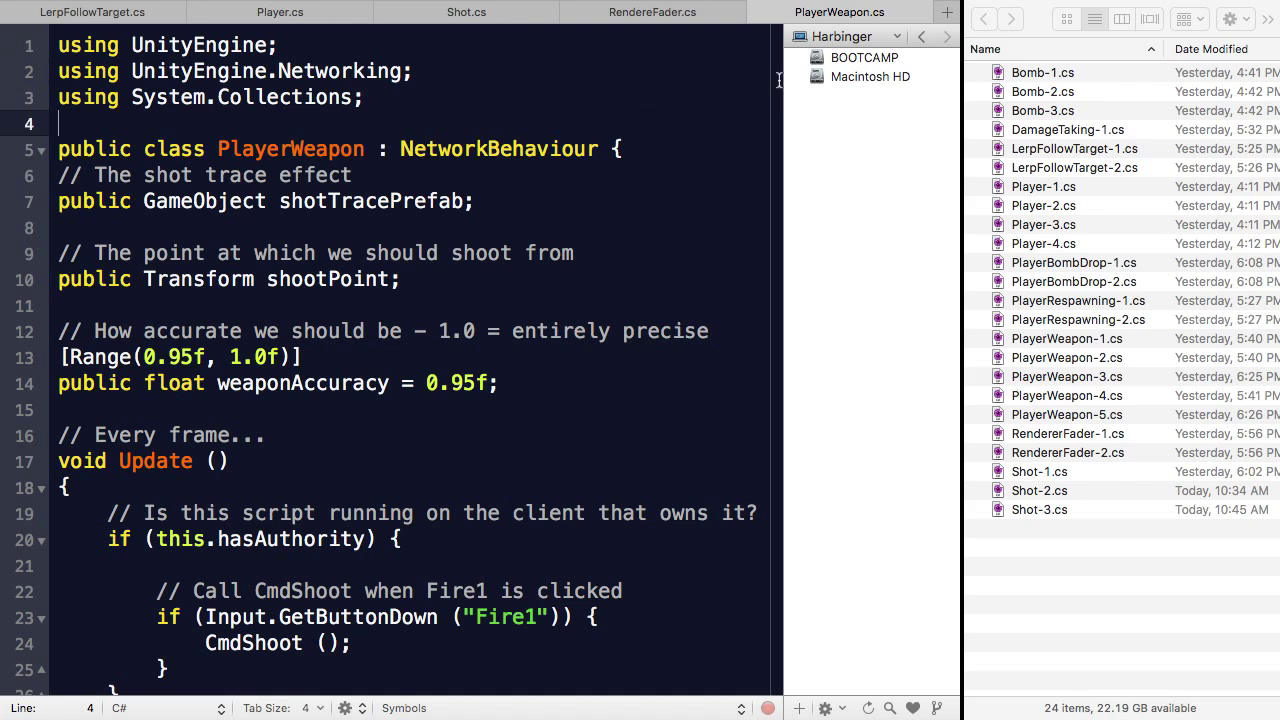
{"action": "left_click", "coordinate": [496, 149]}
{"action": "left_click", "coordinate": [700, 209]}
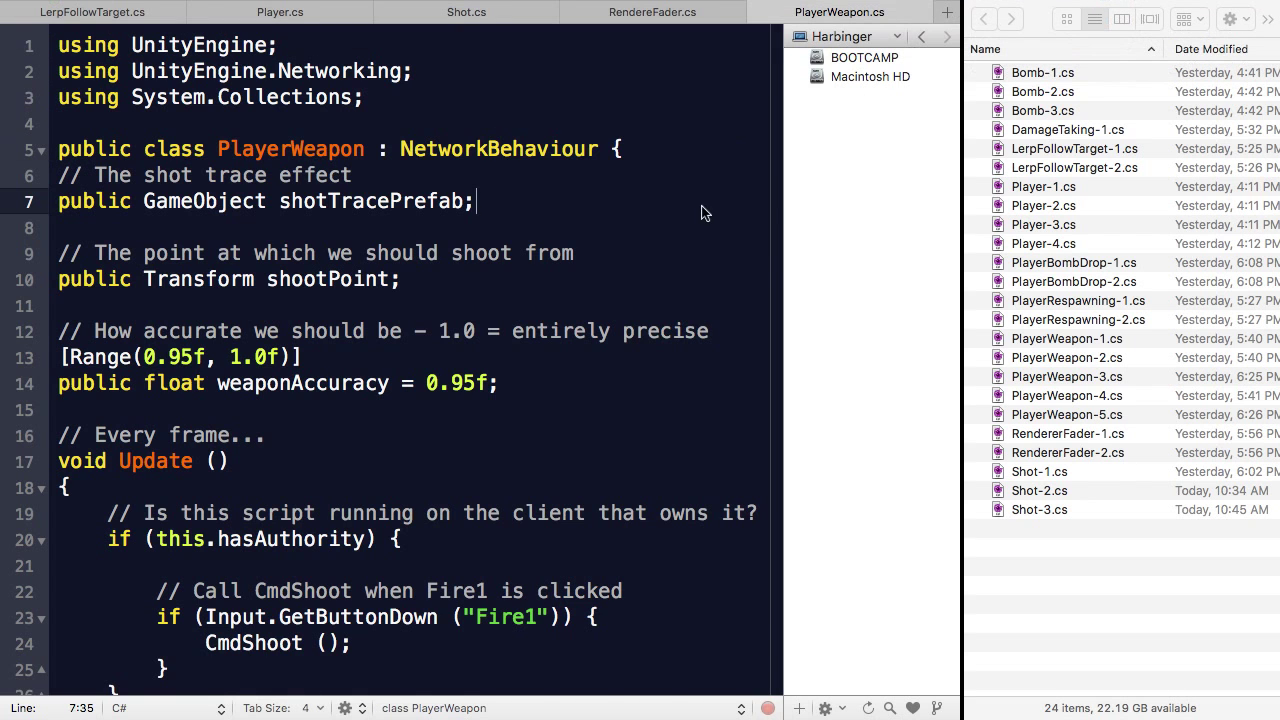
{"action": "left_click", "coordinate": [490, 222]}
{"action": "key", "text": "super+t"}
{"action": "type", "text": "damage"}
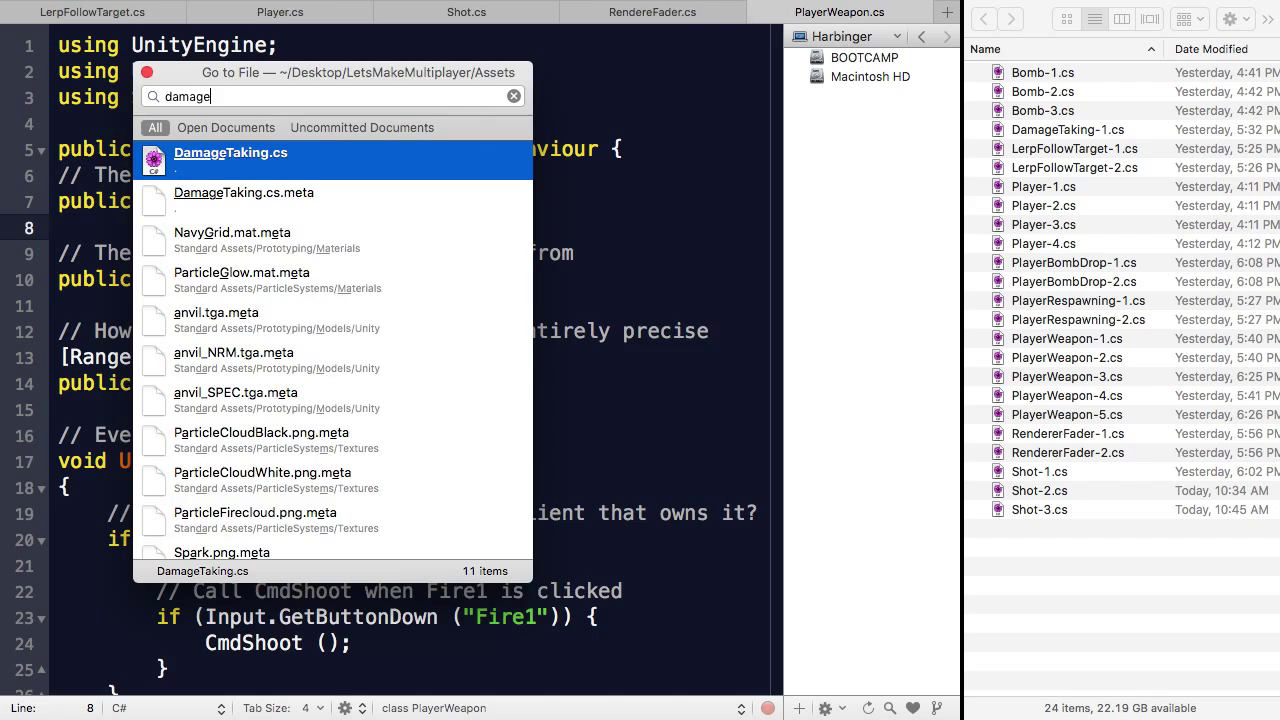
{"action": "key", "text": "Return"}
{"action": "left_click_drag", "start_coordinate": [134, 392], "coordinate": [112, 170]}
{"action": "key", "text": "BackSpace"}
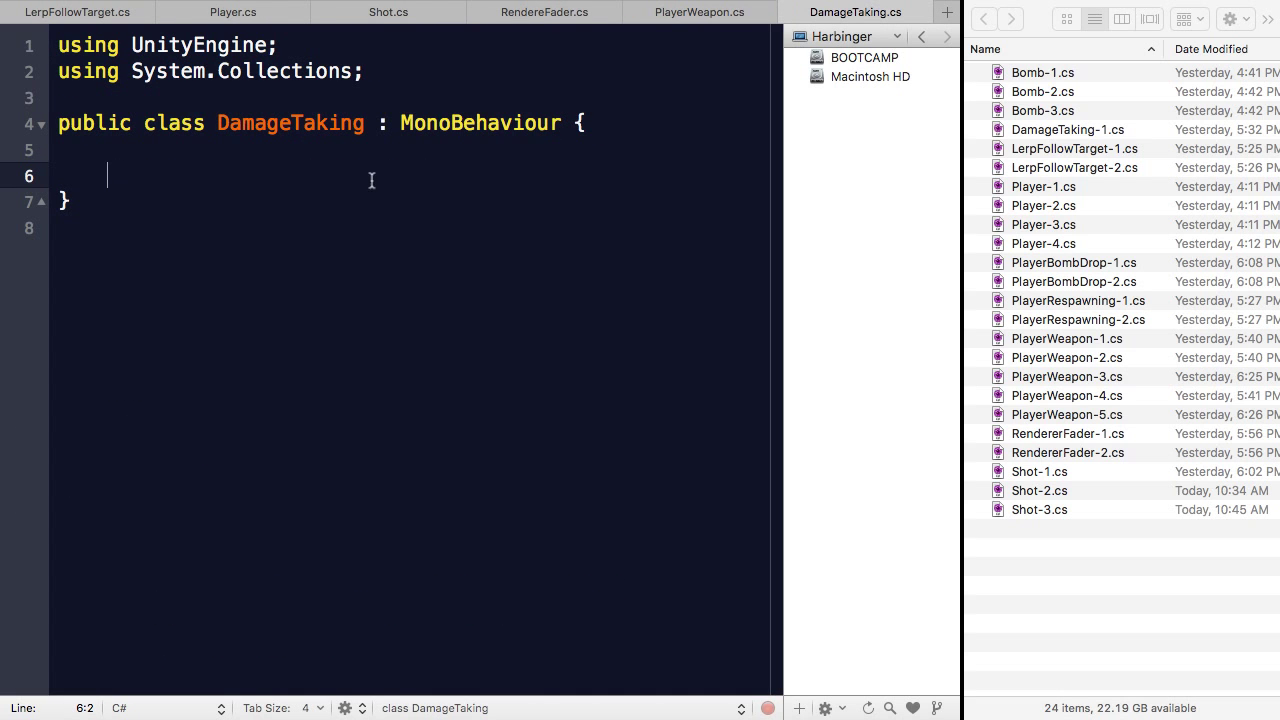
Insert the DamageTaking-1.cs snippet with the [Server] TakeDamage method into the class, remove its stray <U+FEFF> character and add a blank line above it.
{"action": "left_click_drag", "start_coordinate": [1020, 128], "coordinate": [369, 154]}
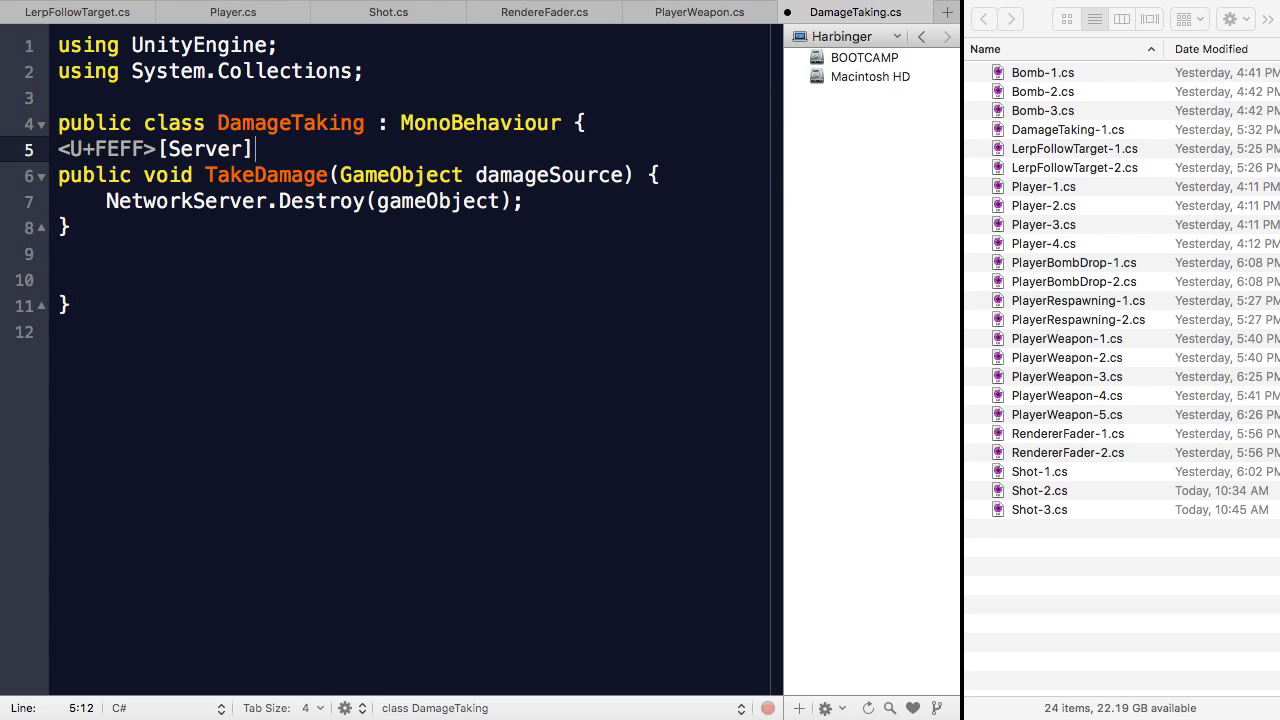
{"action": "key", "text": "Left"}
{"action": "key", "text": "Left"}
{"action": "key", "text": "Left"}
{"action": "key", "text": "Left"}
{"action": "key", "text": "Left"}
{"action": "key", "text": "Left"}
{"action": "key", "text": "Left"}
{"action": "key", "text": "Left"}
{"action": "key", "text": "BackSpace"}
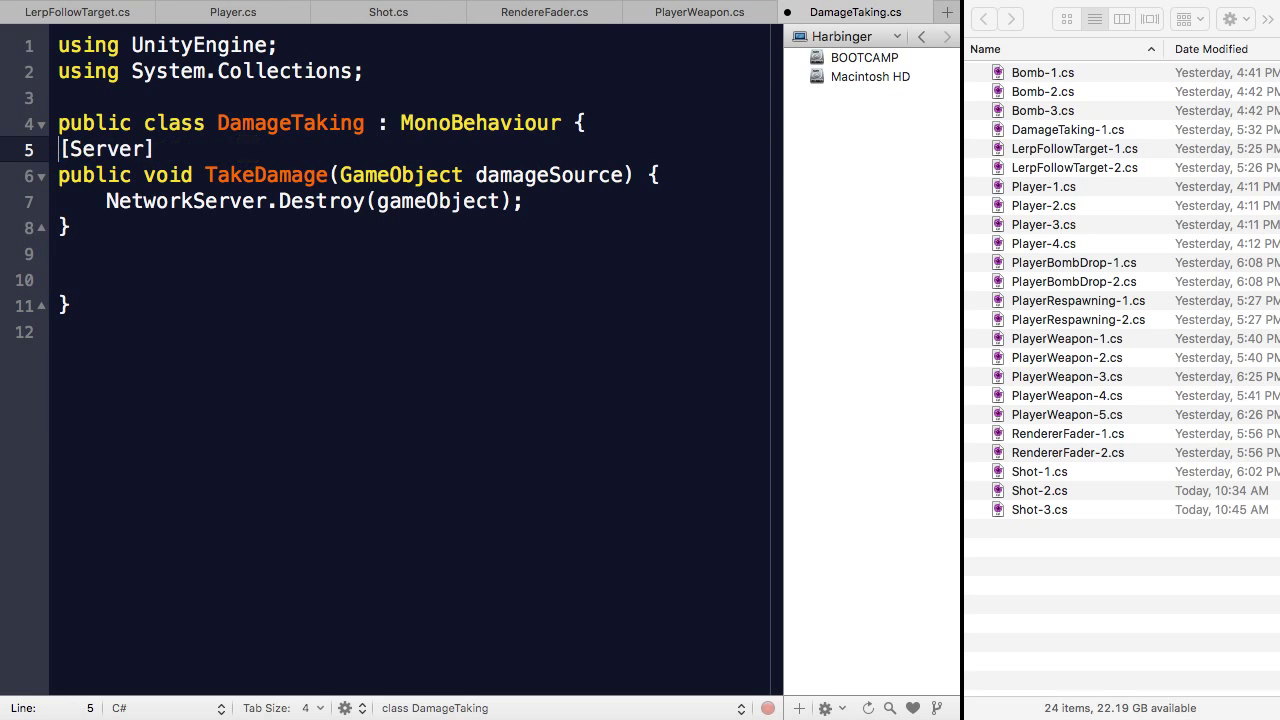
{"action": "key", "text": "Return"}
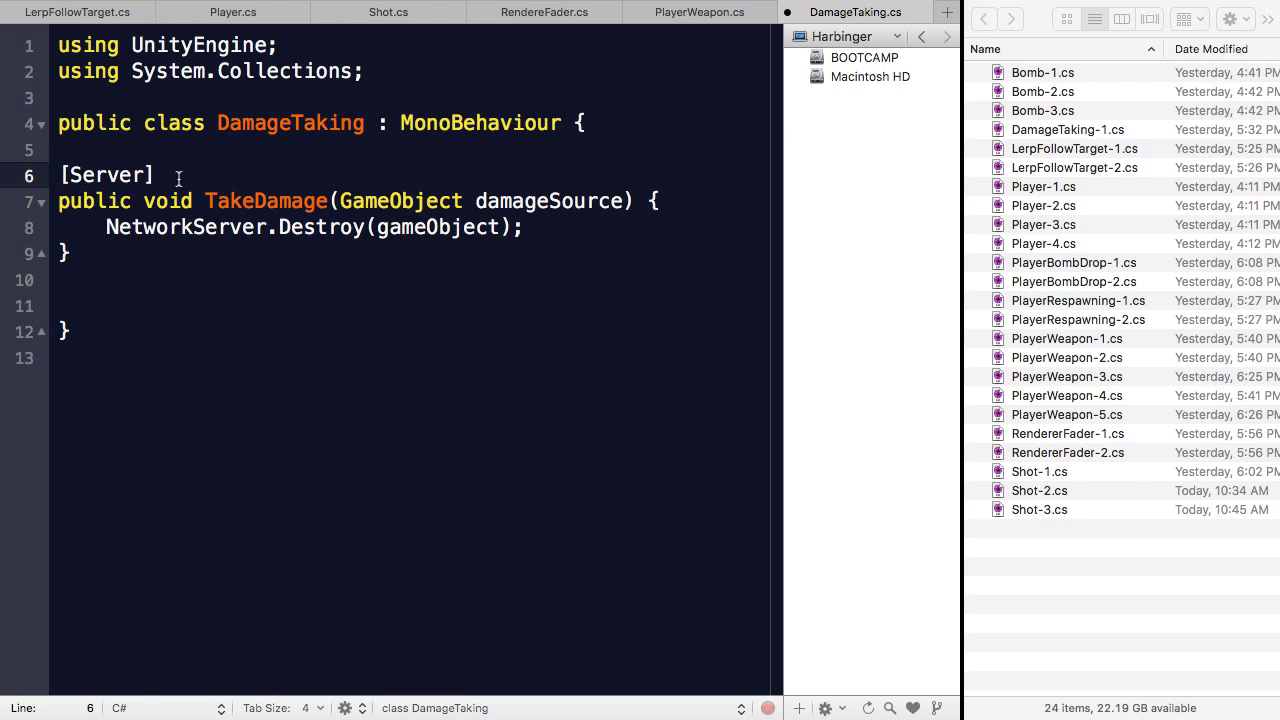
{"action": "left_click_drag", "start_coordinate": [179, 178], "coordinate": [47, 178]}
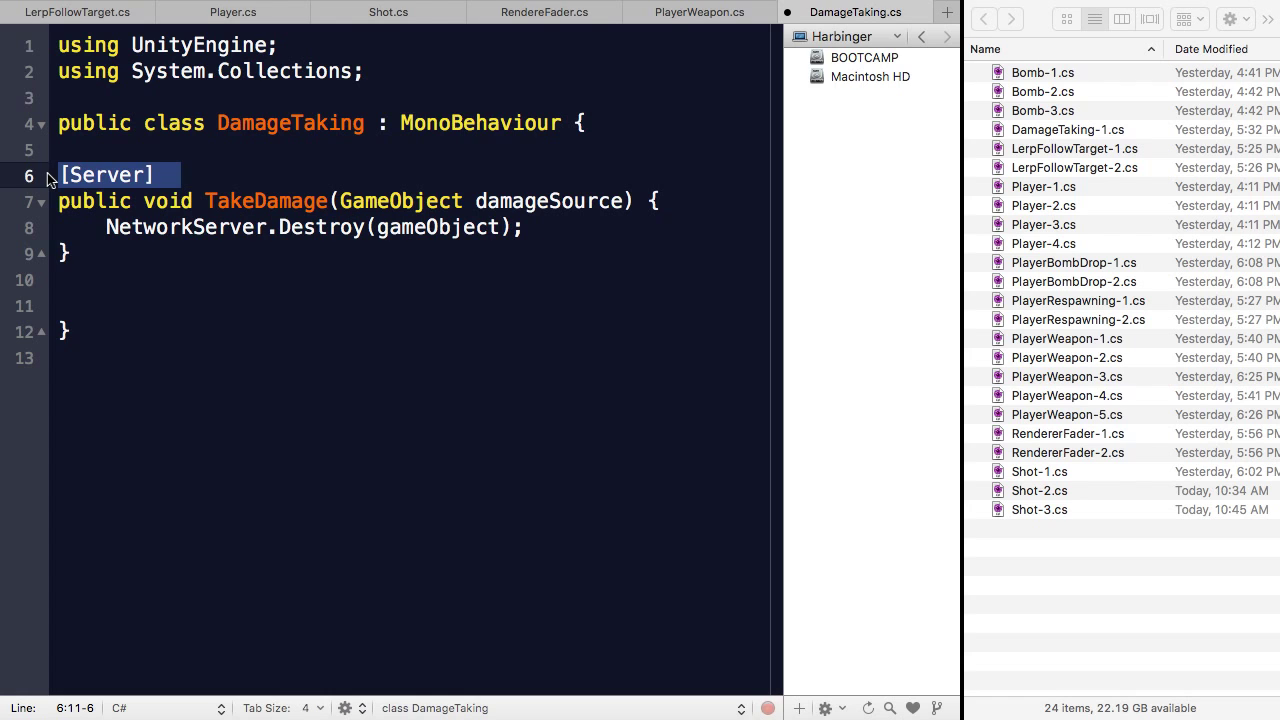
{"action": "left_click", "coordinate": [230, 201]}
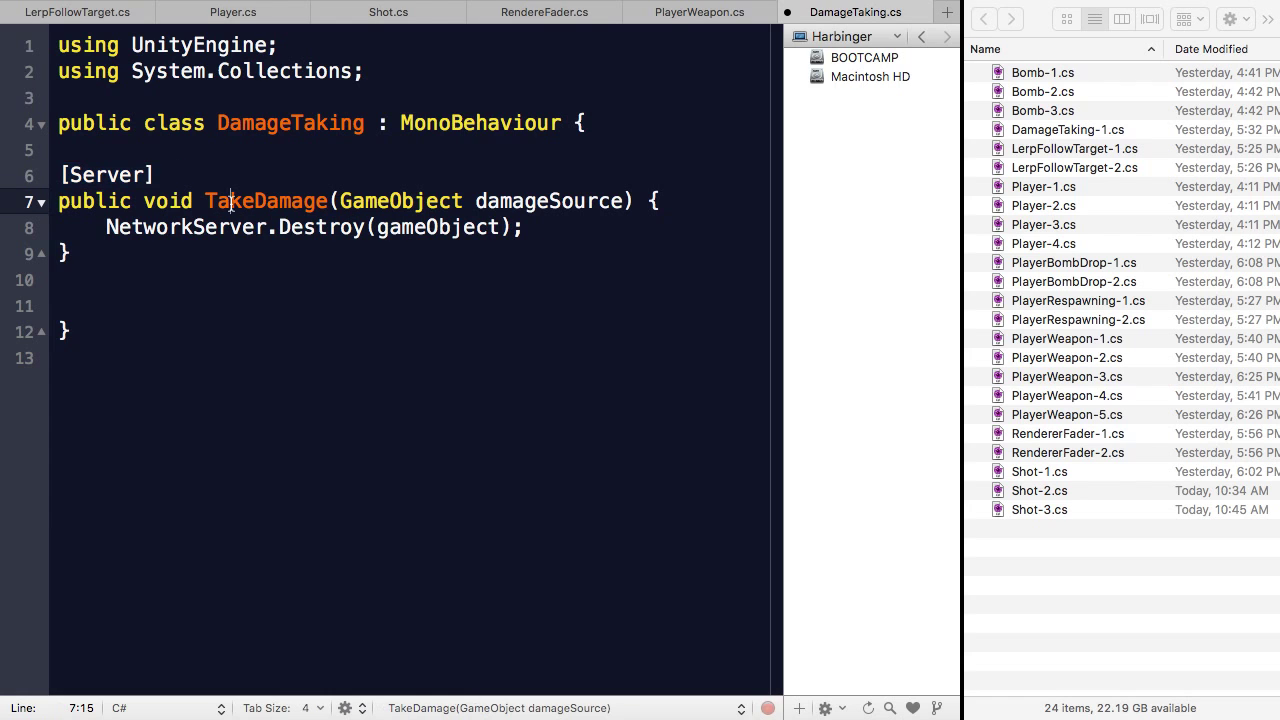
{"action": "left_click_drag", "start_coordinate": [106, 227], "coordinate": [539, 228]}
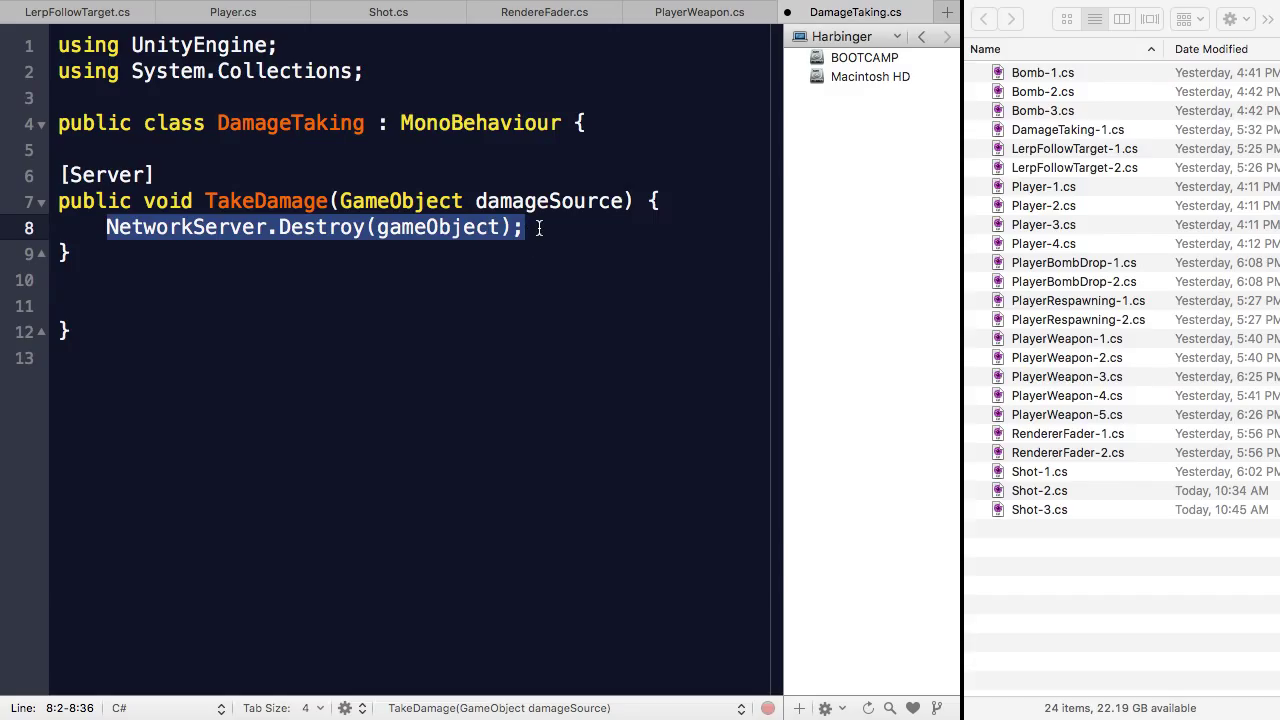
{"action": "left_click", "coordinate": [539, 228]}
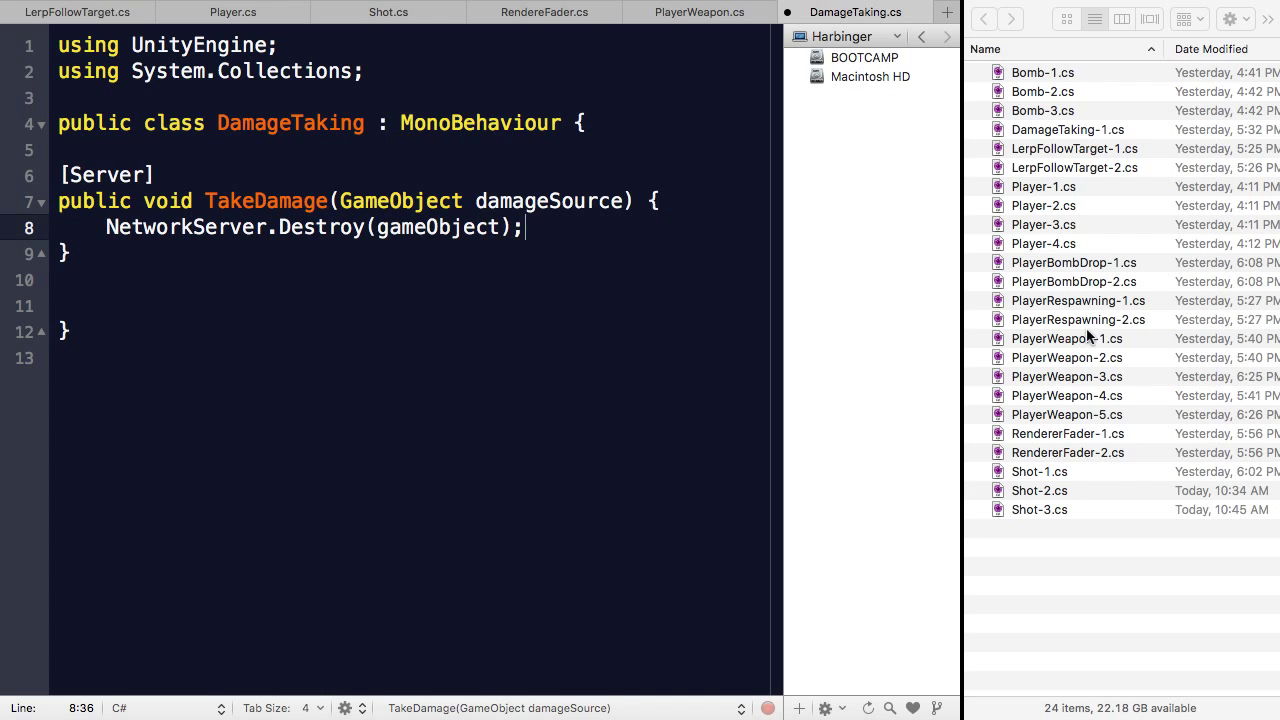
Switch to Unity and add a new script component named PlayerRespawning to the Player prefab.
{"action": "key", "text": "super+Tab"}
{"action": "key", "text": "super+Tab"}
{"action": "key", "text": "super+Tab"}
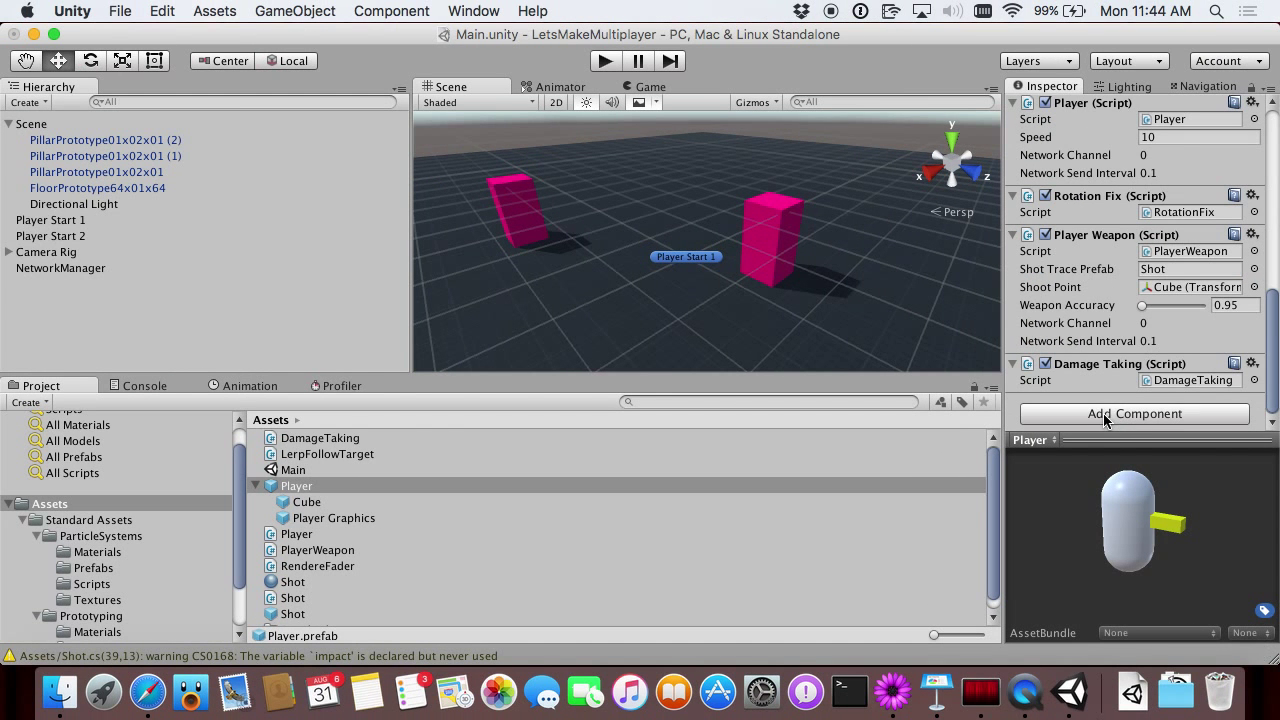
{"action": "left_click", "coordinate": [1104, 414]}
{"action": "type", "text": "Player"}
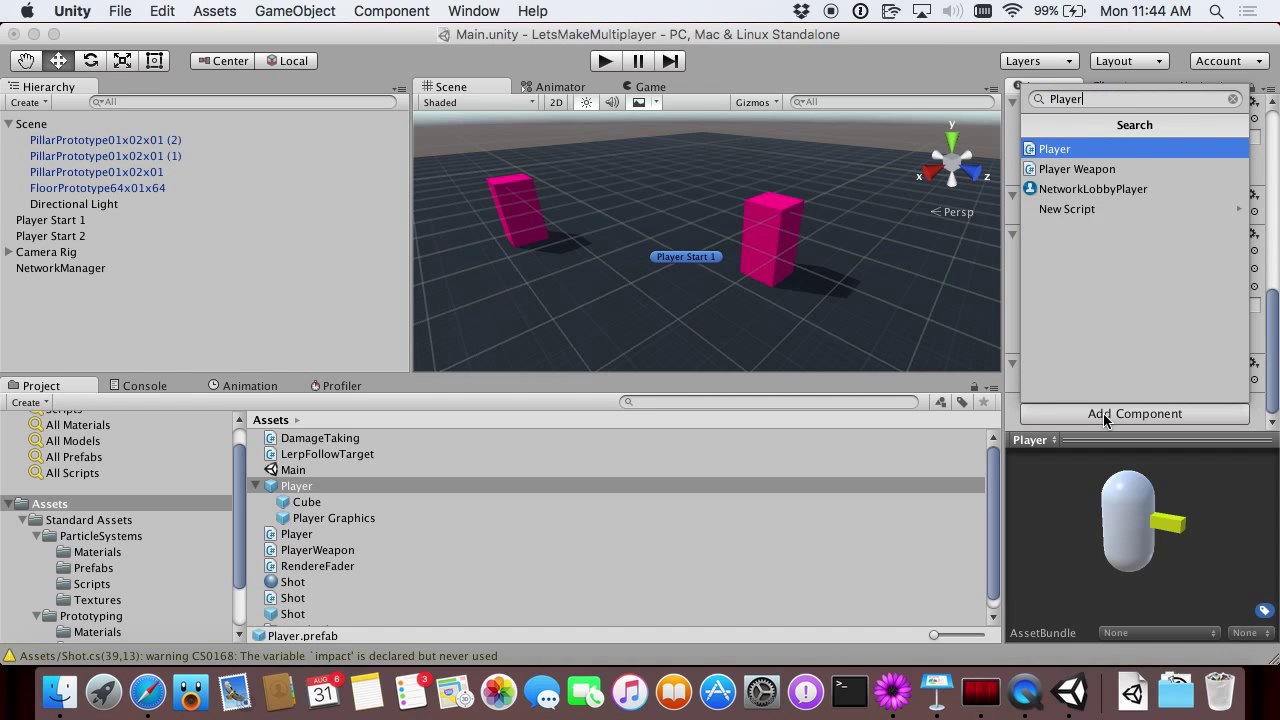
{"action": "type", "text": "Respawning"}
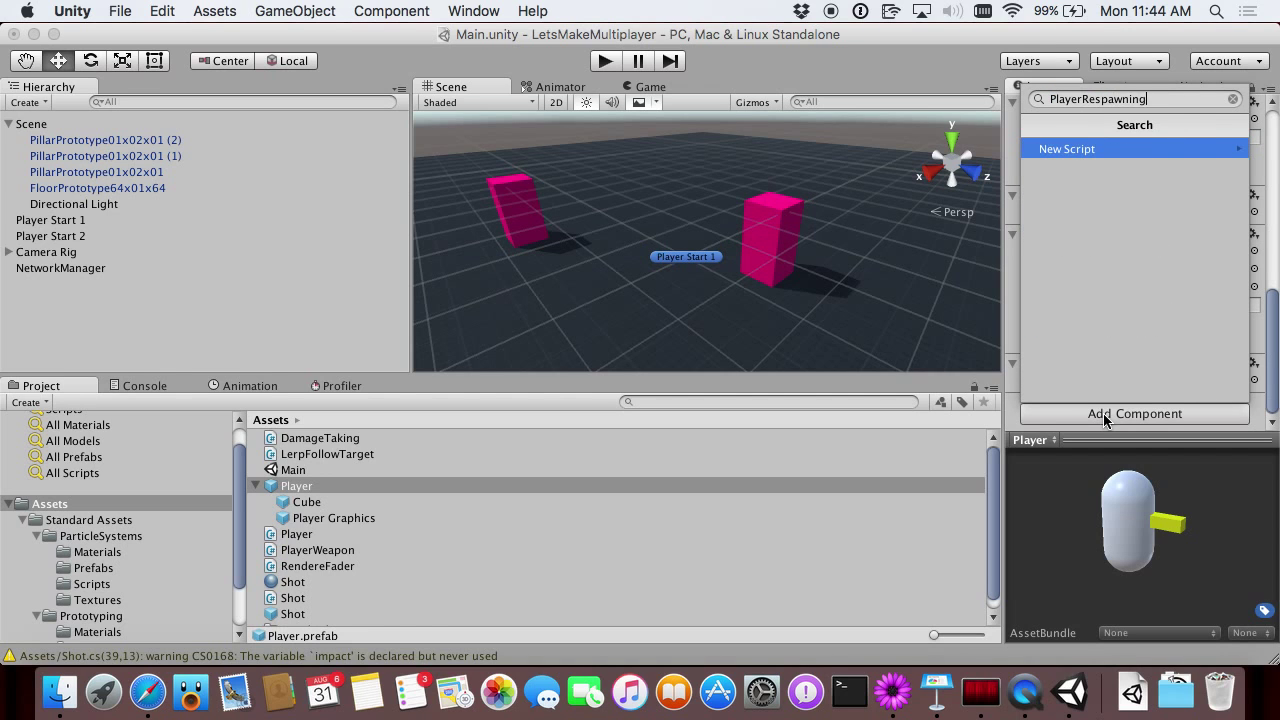
{"action": "key", "text": "Return"}
{"action": "key", "text": "Return"}
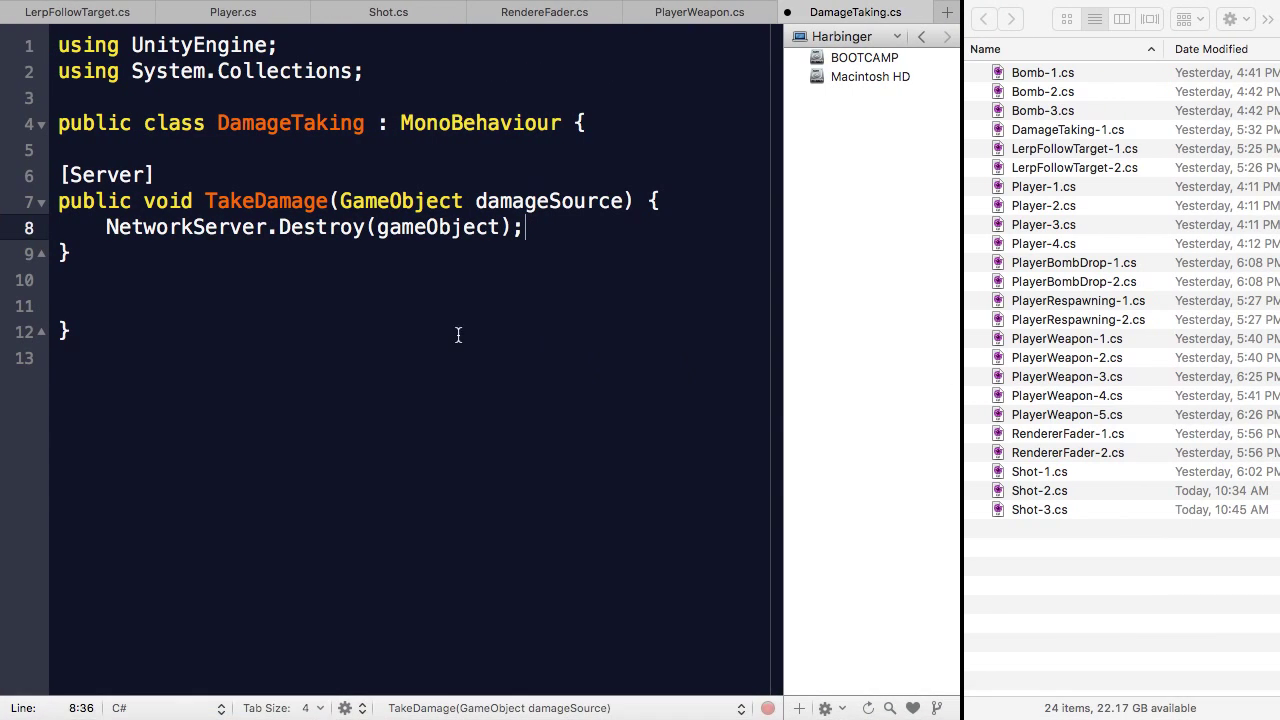
Return to the code editor and change the DamageTaking class to inherit from NetworkBehaviour.
{"action": "left_click", "coordinate": [458, 335]}
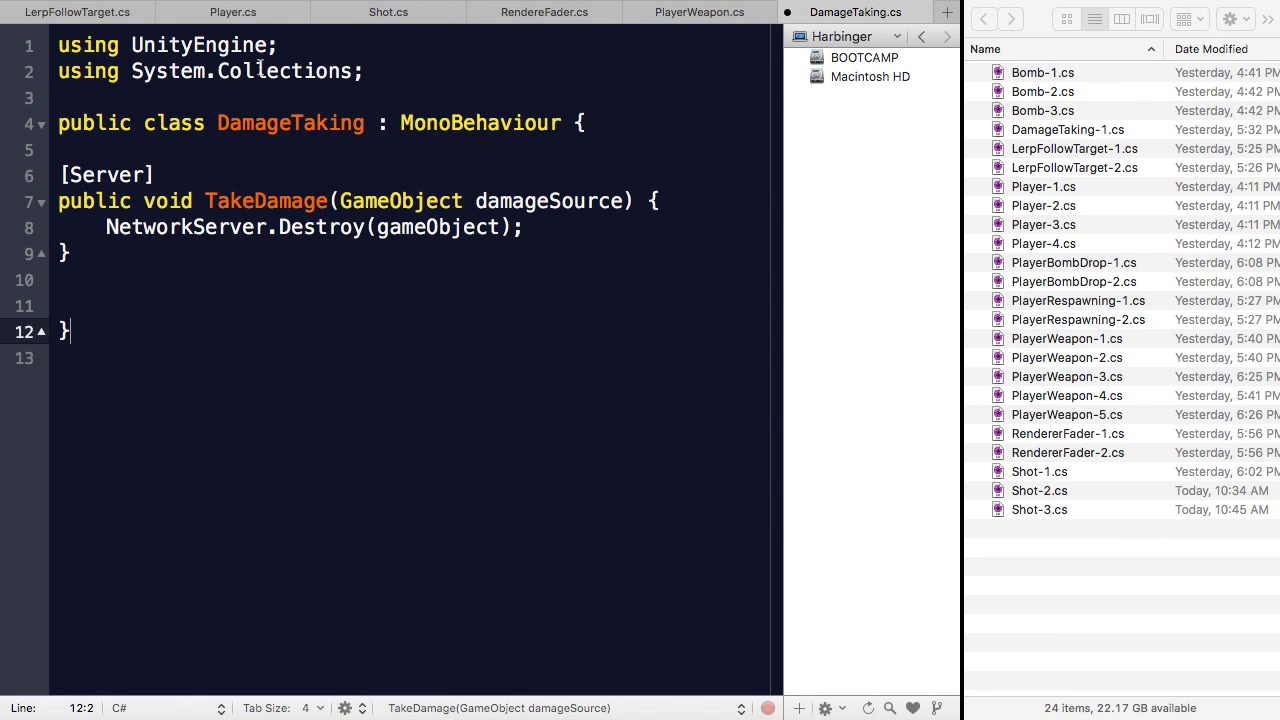
{"action": "left_click", "coordinate": [350, 122]}
{"action": "left_click", "coordinate": [452, 122]}
{"action": "key", "text": "BackSpace"}
{"action": "key", "text": "BackSpace"}
{"action": "key", "text": "BackSpace"}
{"action": "key", "text": "BackSpace"}
{"action": "type", "text": "Network"}
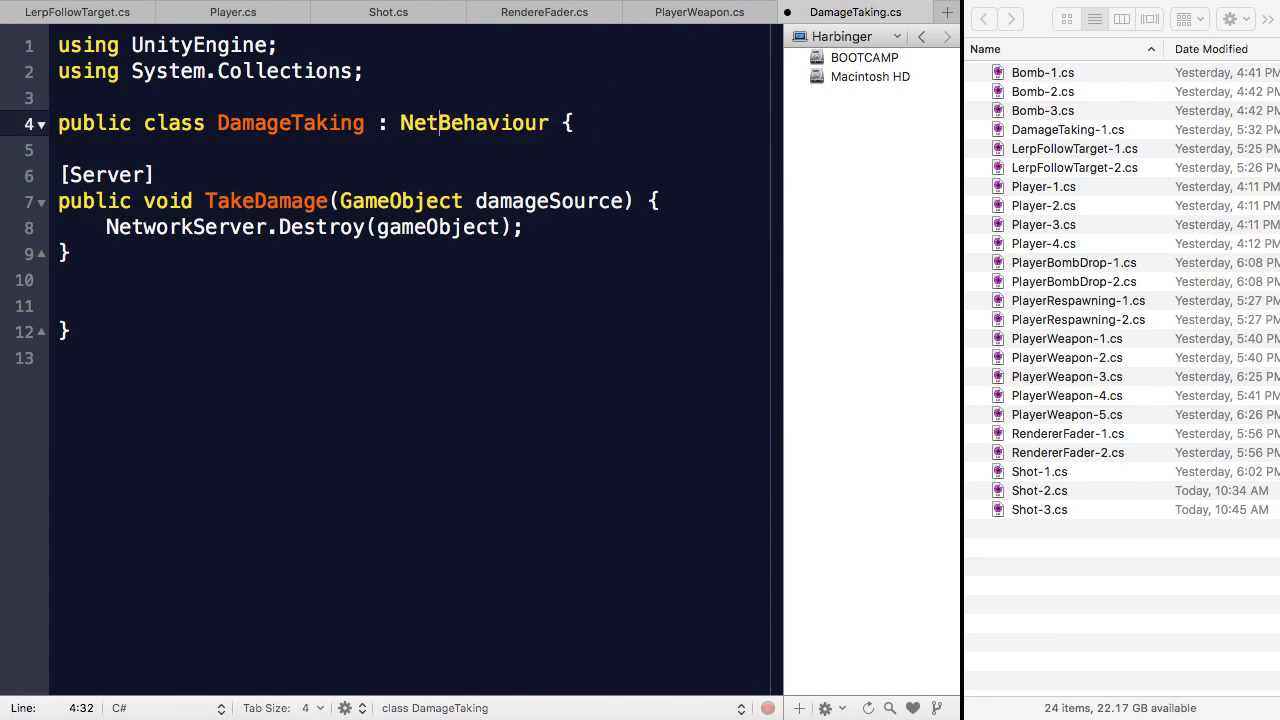
Add a "using UnityEngine.Networking;" line below the UnityEngine import in DamageTaking.cs.
{"action": "left_click", "coordinate": [277, 45]}
{"action": "key", "text": "super+Left"}
{"action": "key", "text": "shift+super+Right"}
{"action": "key", "text": "super+c"}
{"action": "key", "text": "Right"}
{"action": "key", "text": "Return"}
{"action": "key", "text": "super+v"}
{"action": "key", "text": "Left"}
{"action": "type", "text": ".Networking"}
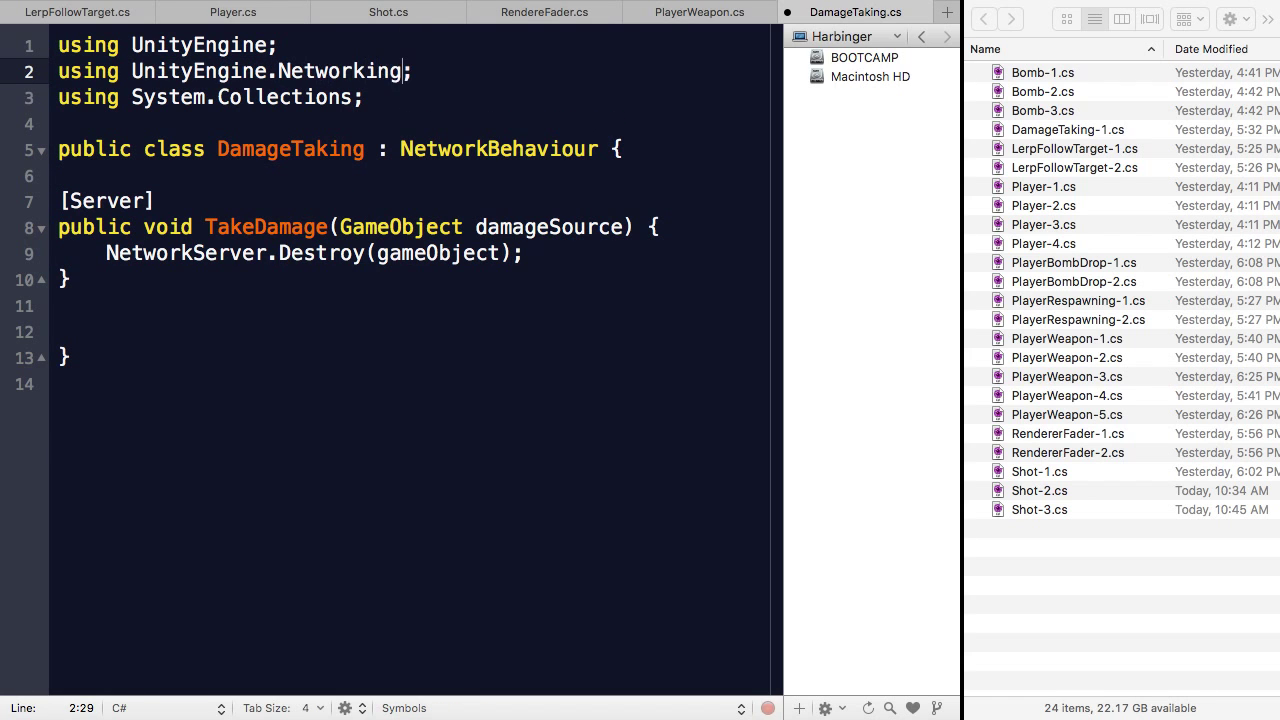
Copy the UnityEngine and UnityEngine.Networking imports into PlayerRespawning.cs in place of its single UnityEngine import.
{"action": "key", "text": "Up"}
{"action": "key", "text": "super+Left"}
{"action": "key", "text": "shift+Down"}
{"action": "key", "text": "shift+Down"}
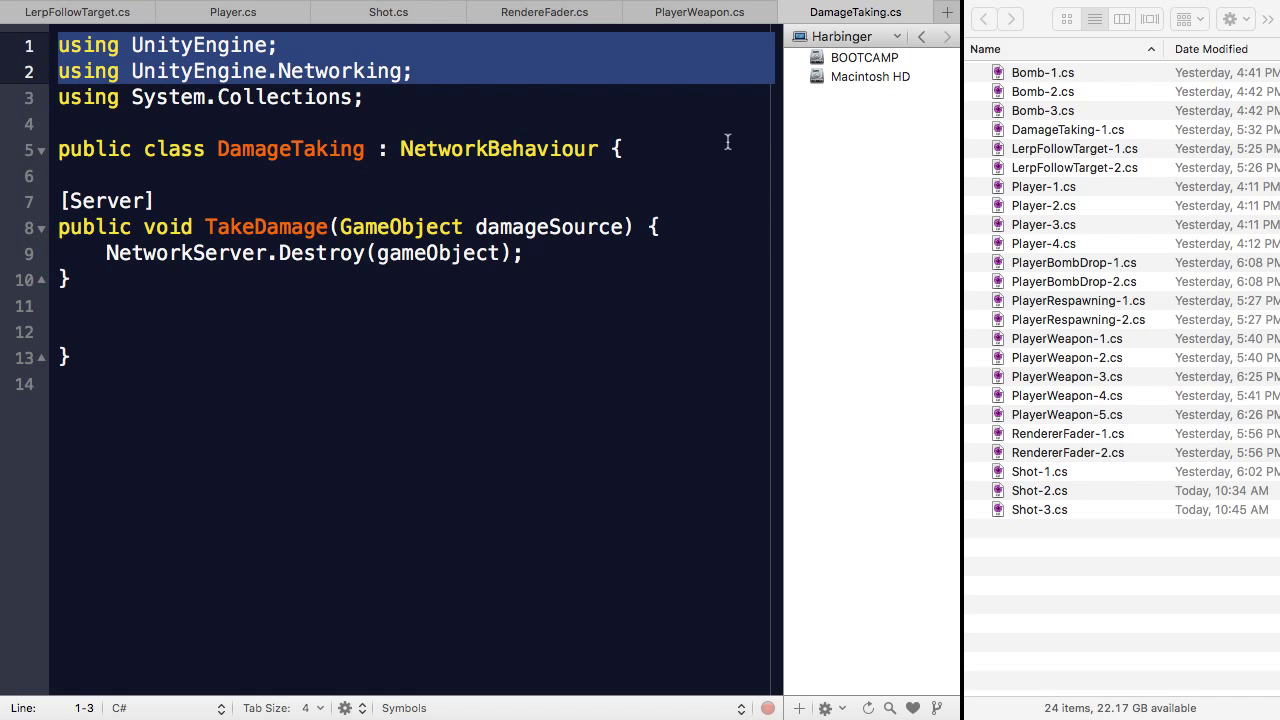
{"action": "key", "text": "super+t"}
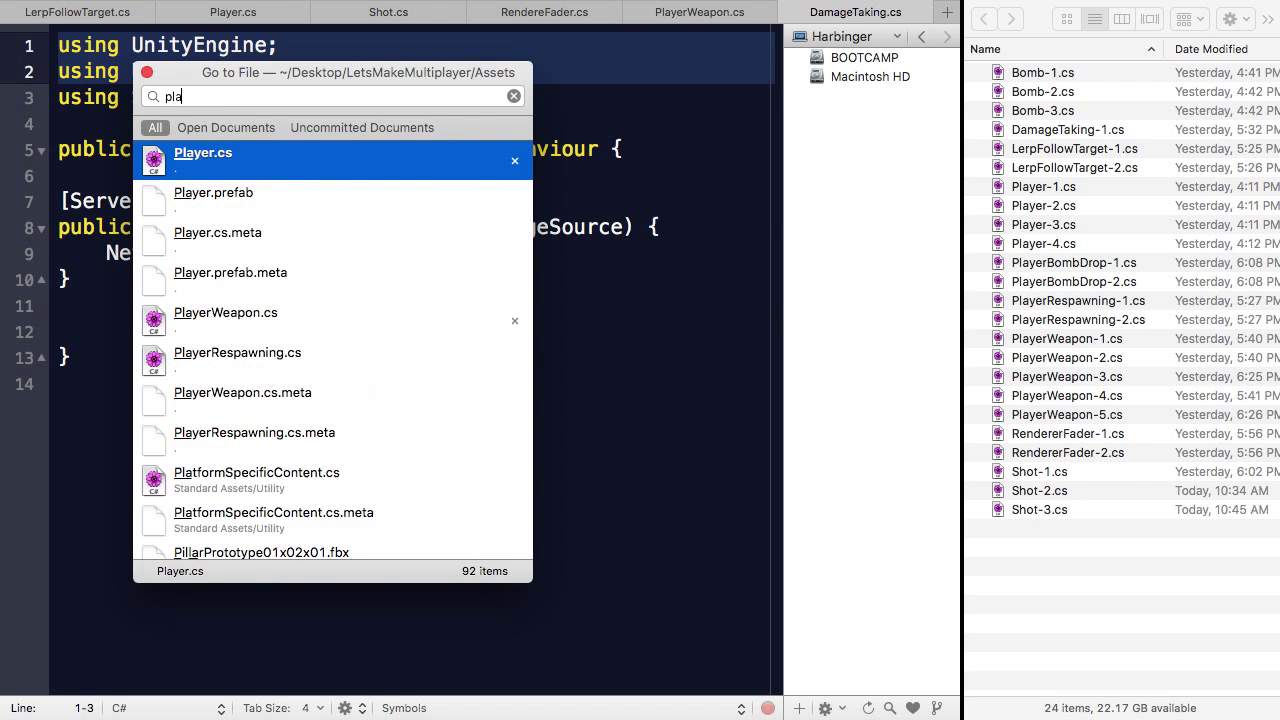
{"action": "type", "text": "playerresp"}
{"action": "key", "text": "Return"}
{"action": "left_click", "coordinate": [341, 76]}
{"action": "key", "text": "Up"}
{"action": "key", "text": "super+shift+Left"}
{"action": "key", "text": "super+v"}
Change the PlayerRespawning class to inherit from NetworkBehaviour.
{"action": "left_click", "coordinate": [521, 175]}
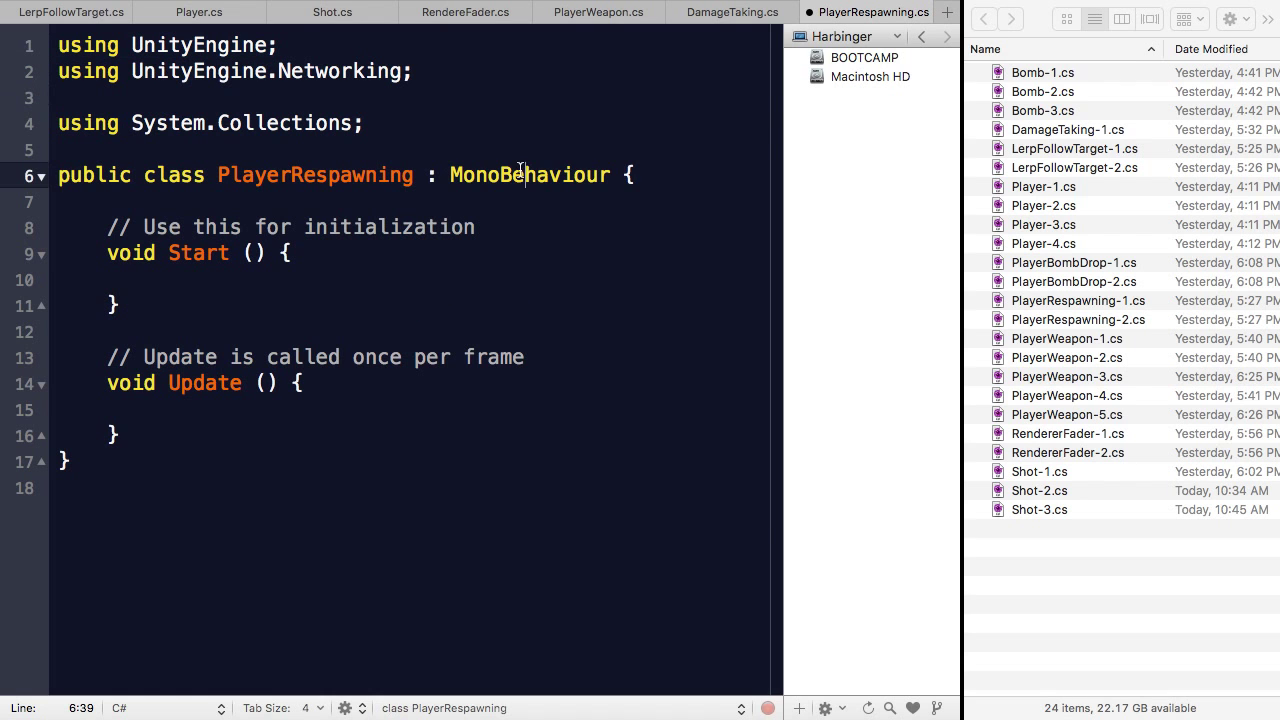
{"action": "key", "text": "BackSpace"}
{"action": "key", "text": "BackSpace"}
{"action": "key", "text": "BackSpace"}
{"action": "key", "text": "BackSpace"}
{"action": "type", "text": "Network"}
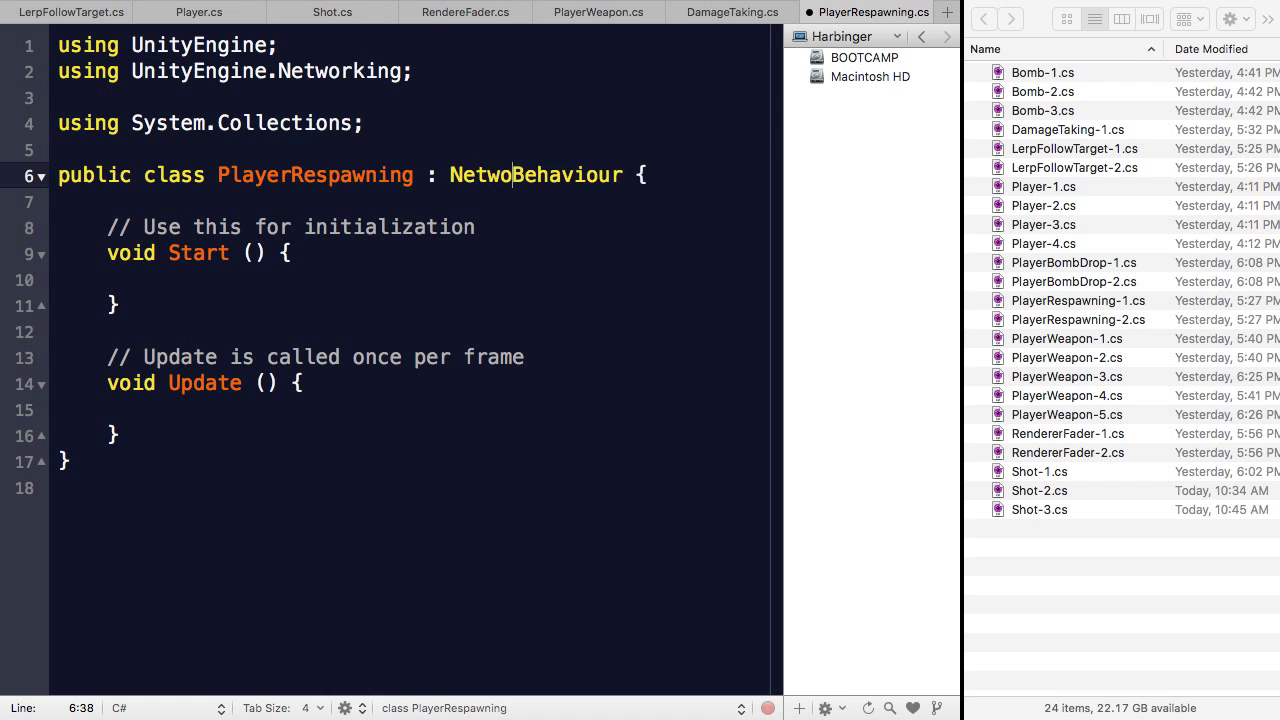
Replace the default Start and Update methods in PlayerRespawning.cs with the OnNetworkDestroy snippet from PlayerRespawning-2.cs.
{"action": "left_click", "coordinate": [340, 272]}
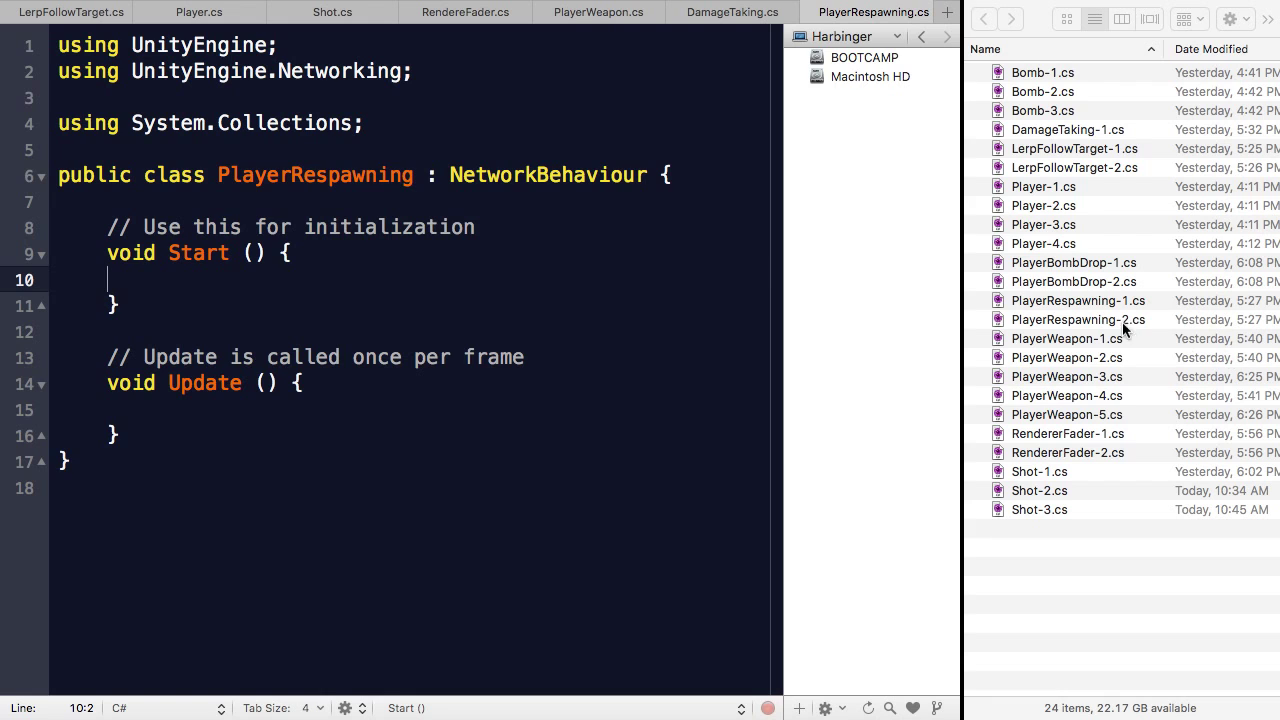
{"action": "left_click_drag", "start_coordinate": [107, 227], "coordinate": [118, 433]}
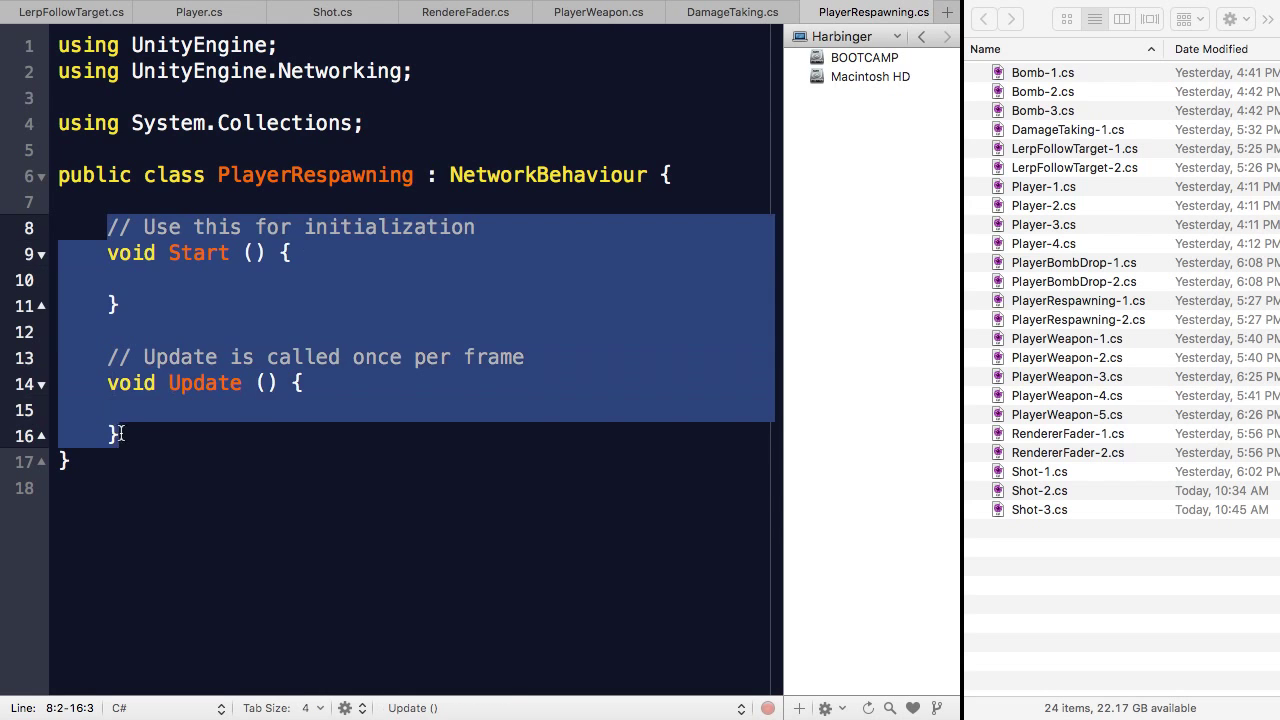
{"action": "key", "text": "BackSpace"}
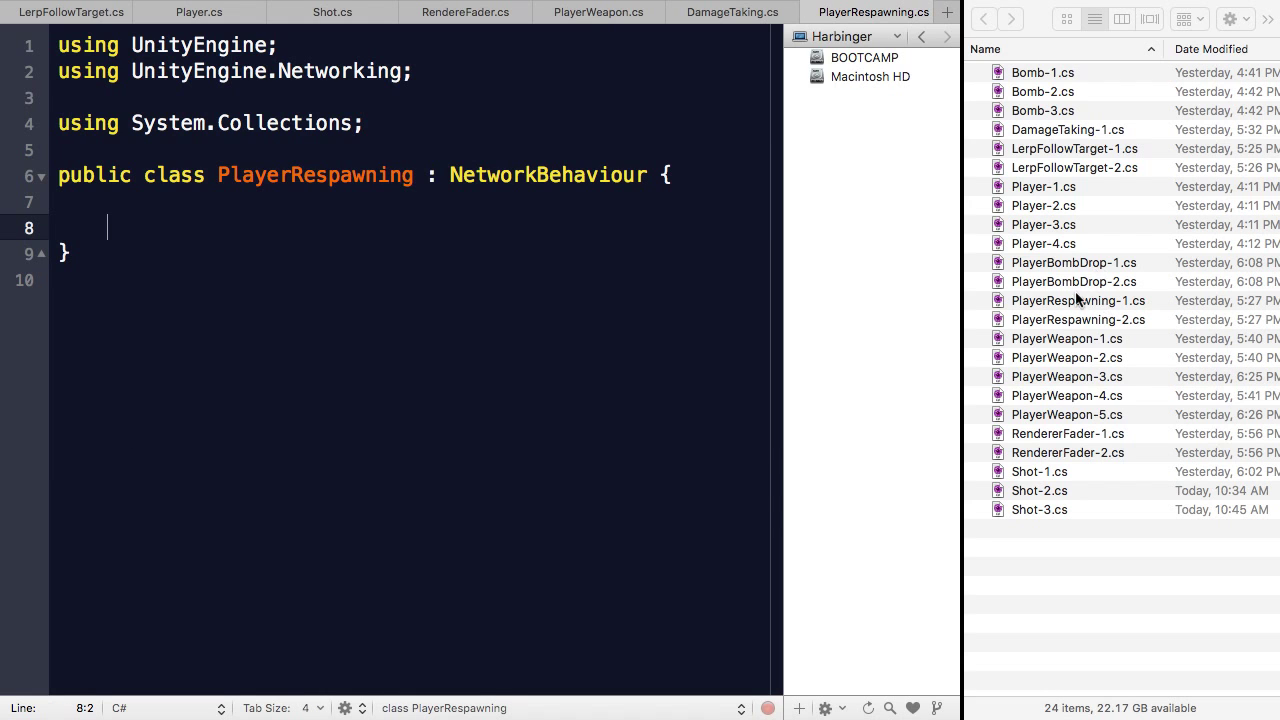
{"action": "left_click_drag", "start_coordinate": [1083, 323], "coordinate": [262, 226]}
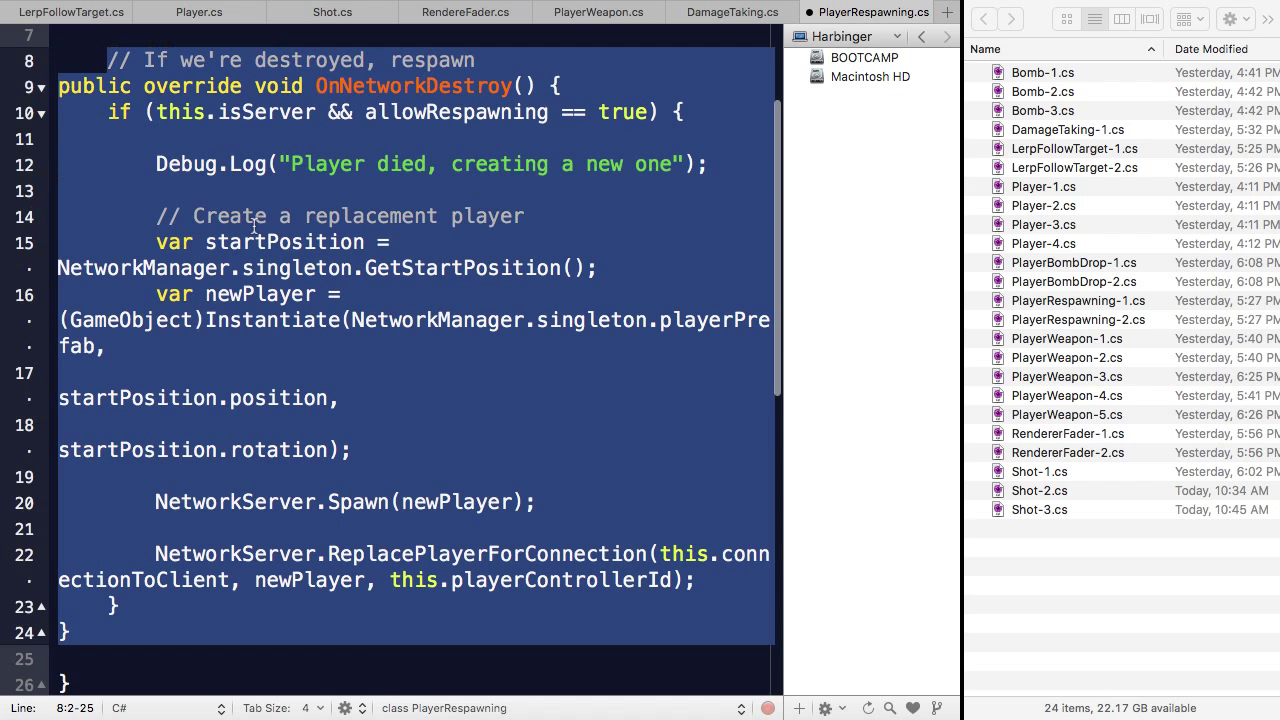
Review the OnNetworkDestroy method: its server and allowRespawning check, the replacement player's instantiation, the Spawn call and ReplacePlayerForConnection.
{"action": "scroll", "coordinate": [268, 212], "scroll_direction": "down", "scroll_amount": 1}
{"action": "left_click", "coordinate": [447, 76]}
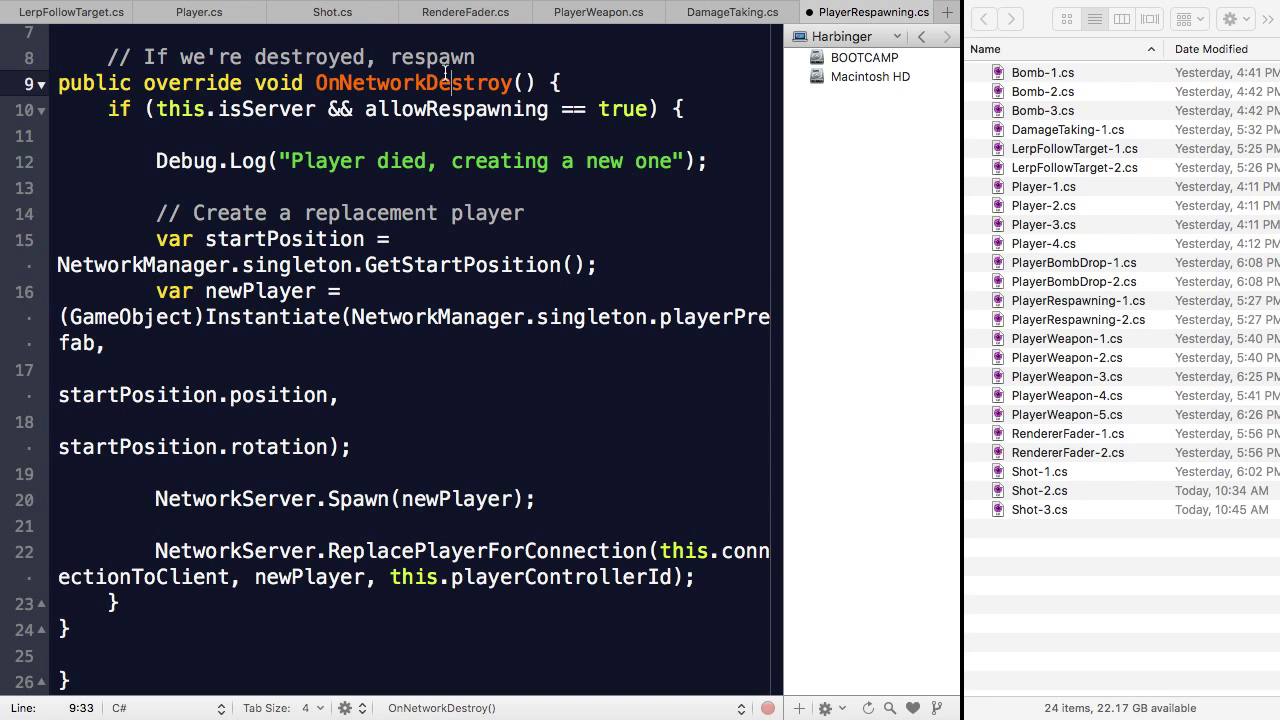
{"action": "left_click_drag", "start_coordinate": [156, 109], "coordinate": [671, 113]}
{"action": "left_click", "coordinate": [649, 109]}
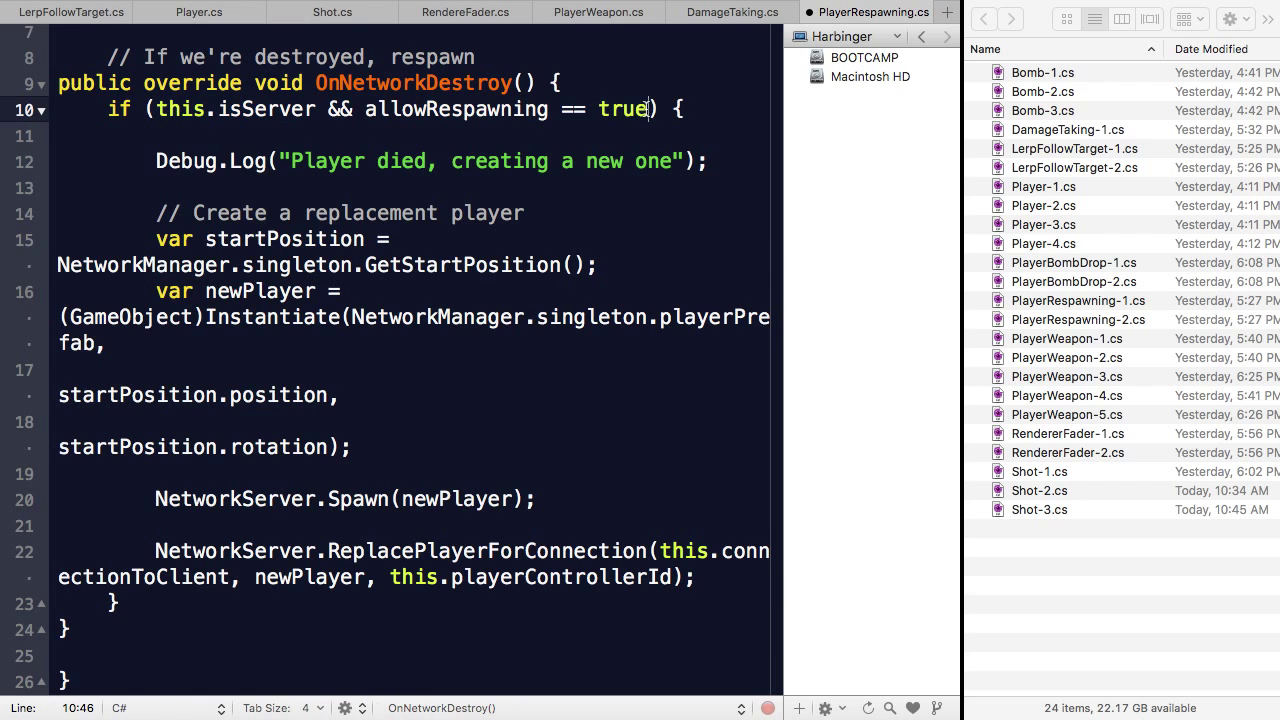
{"action": "left_click_drag", "start_coordinate": [189, 213], "coordinate": [284, 338]}
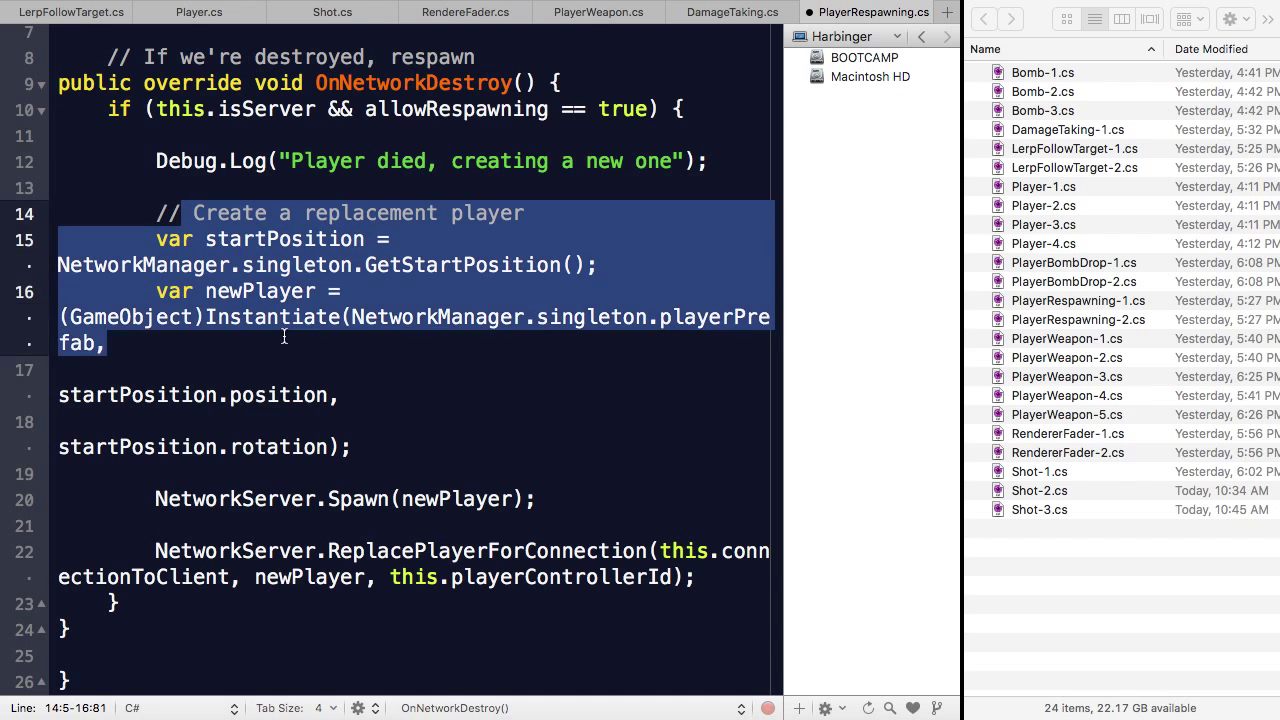
{"action": "left_click", "coordinate": [284, 338]}
{"action": "left_click_drag", "start_coordinate": [156, 499], "coordinate": [523, 499]}
{"action": "scroll", "coordinate": [520, 500], "scroll_direction": "down", "scroll_amount": 1}
{"action": "left_click_drag", "start_coordinate": [155, 530], "coordinate": [715, 551]}
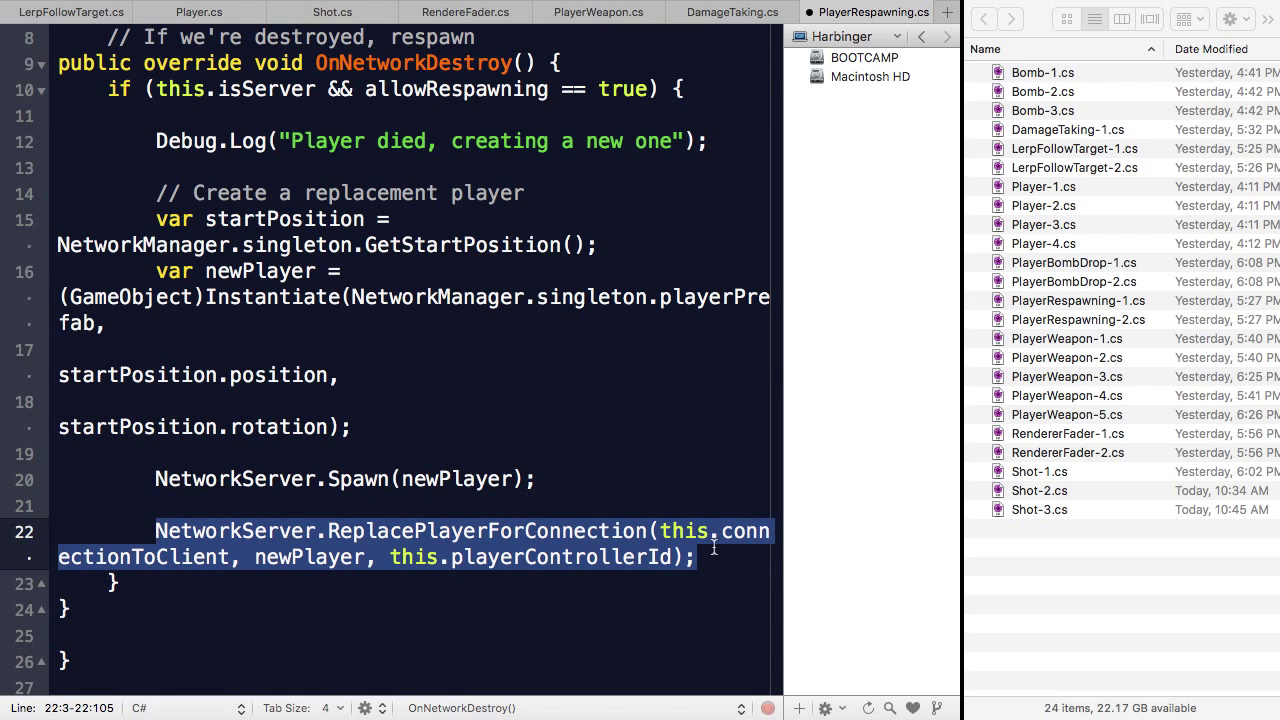
{"action": "left_click", "coordinate": [714, 548]}
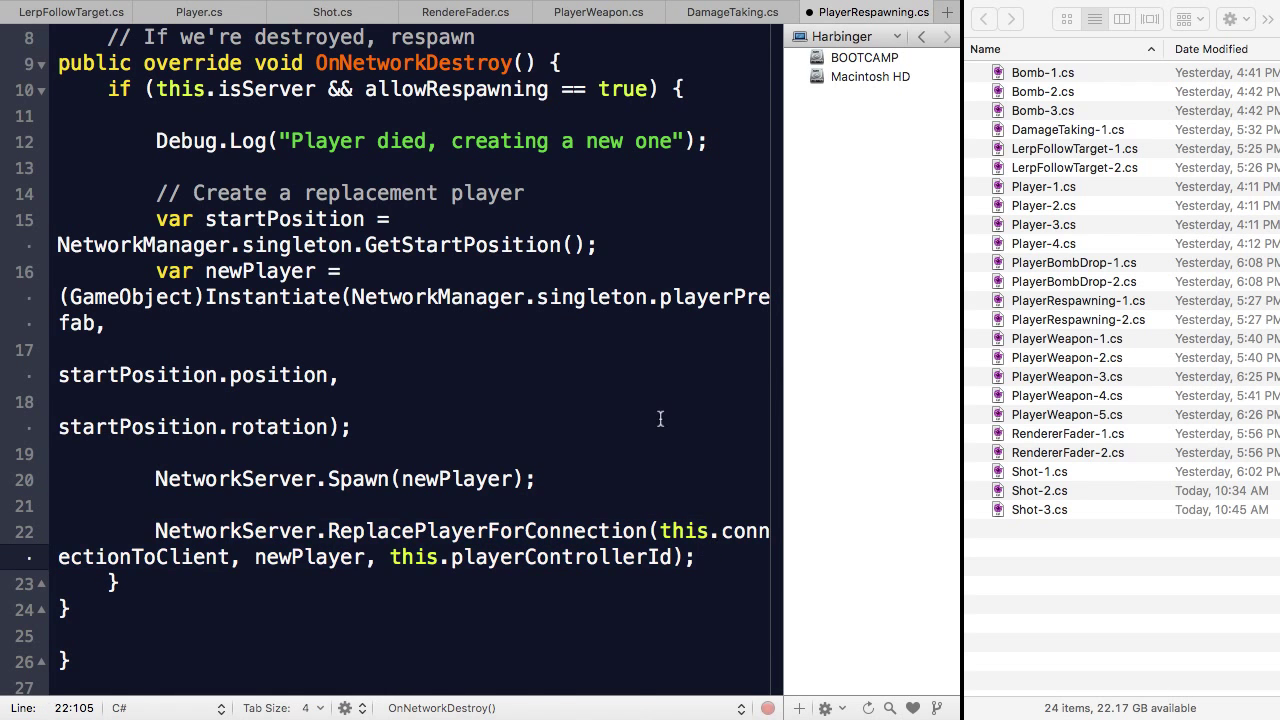
Make room above OnNetworkDestroy and insert the PlayerRespawning-1.cs snippet with the allowRespawning flag and OnApplicationQuit method.
{"action": "scroll", "coordinate": [660, 418], "scroll_direction": "up", "scroll_amount": 3}
{"action": "left_click", "coordinate": [120, 157]}
{"action": "key", "text": "Return"}
{"action": "key", "text": "Return"}
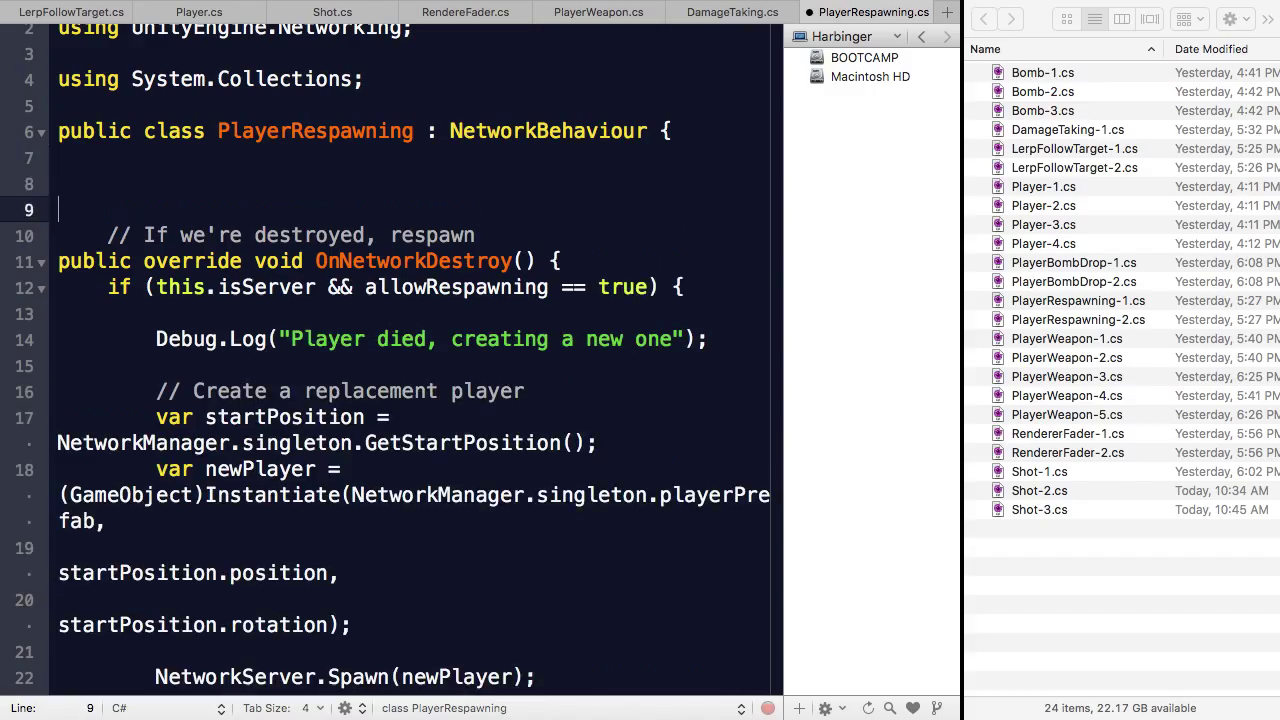
{"action": "left_click", "coordinate": [60, 183]}
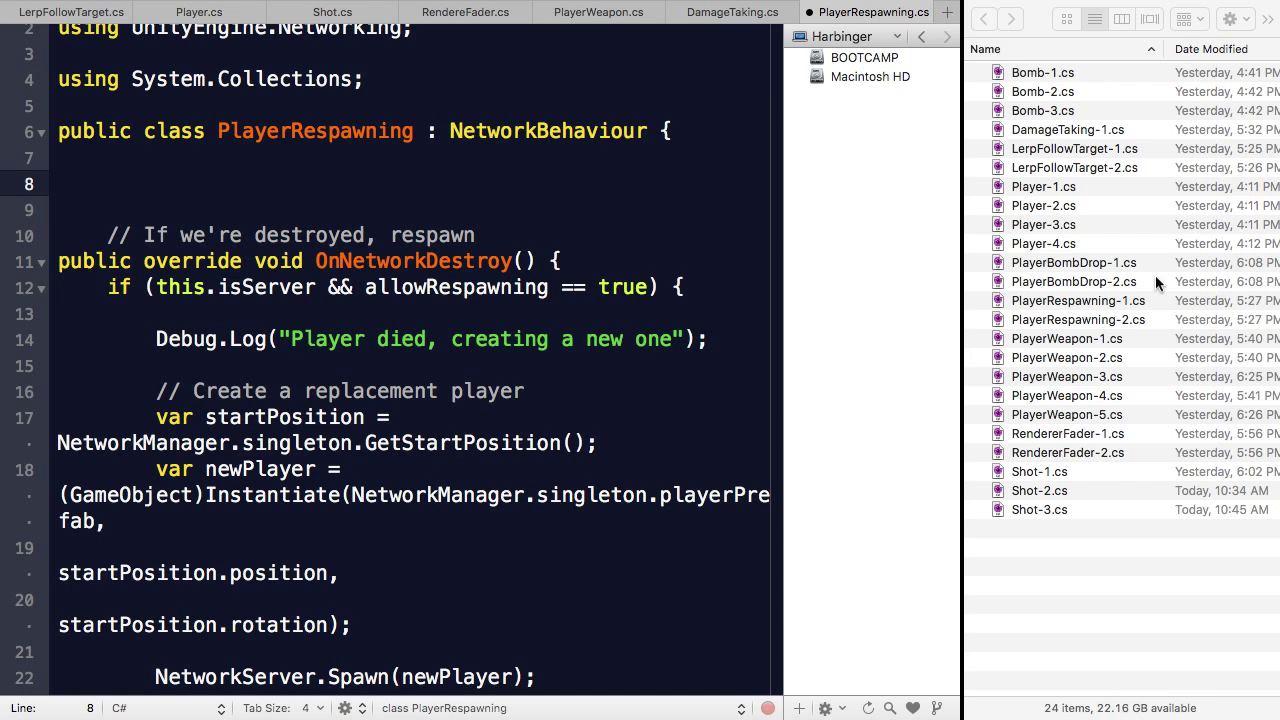
{"action": "left_click_drag", "start_coordinate": [1090, 301], "coordinate": [407, 183]}
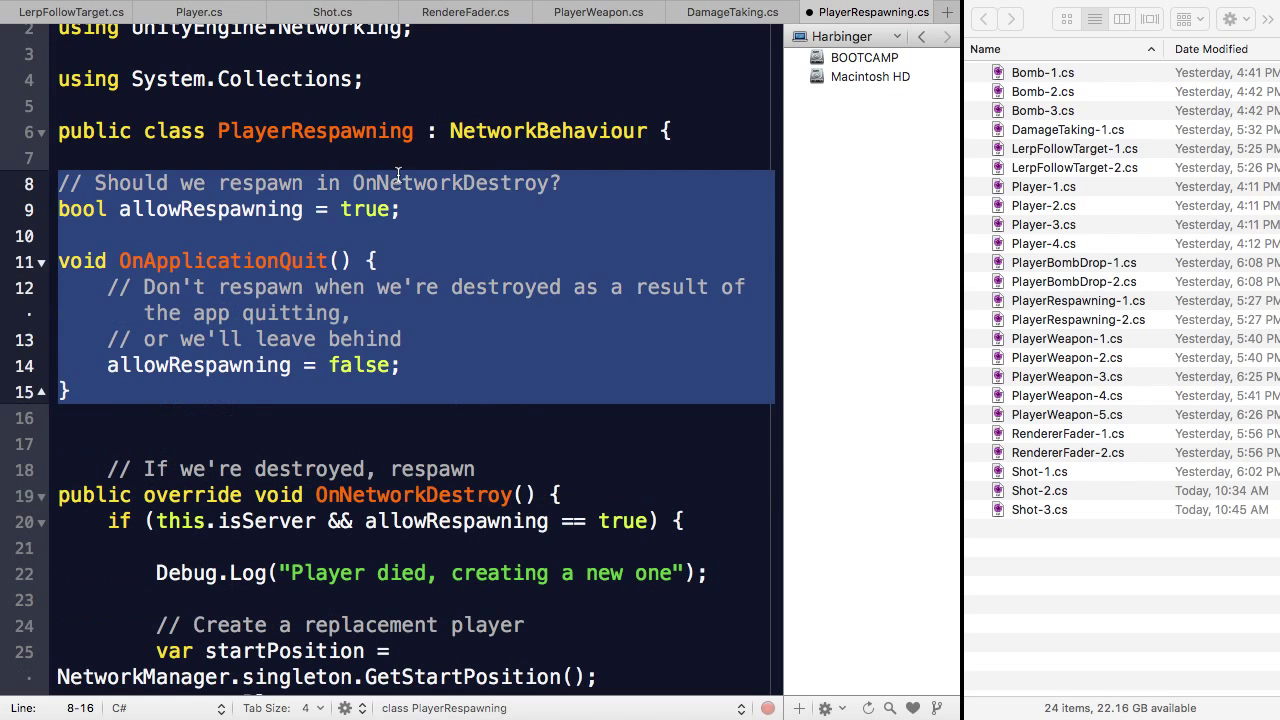
{"action": "left_click", "coordinate": [375, 209]}
{"action": "double_click", "coordinate": [355, 211]}
{"action": "triple_click", "coordinate": [355, 211]}
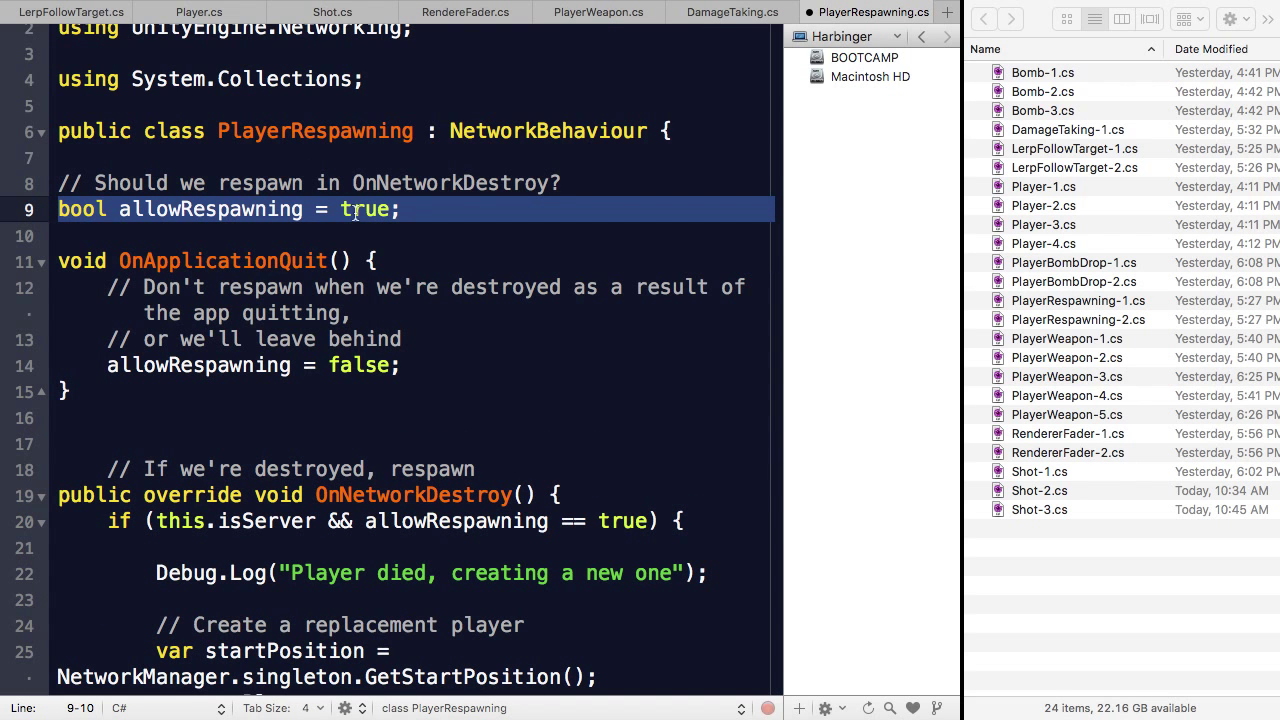
Review the OnApplicationQuit method that sets allowRespawning to false, and save PlayerRespawning.cs.
{"action": "double_click", "coordinate": [263, 260]}
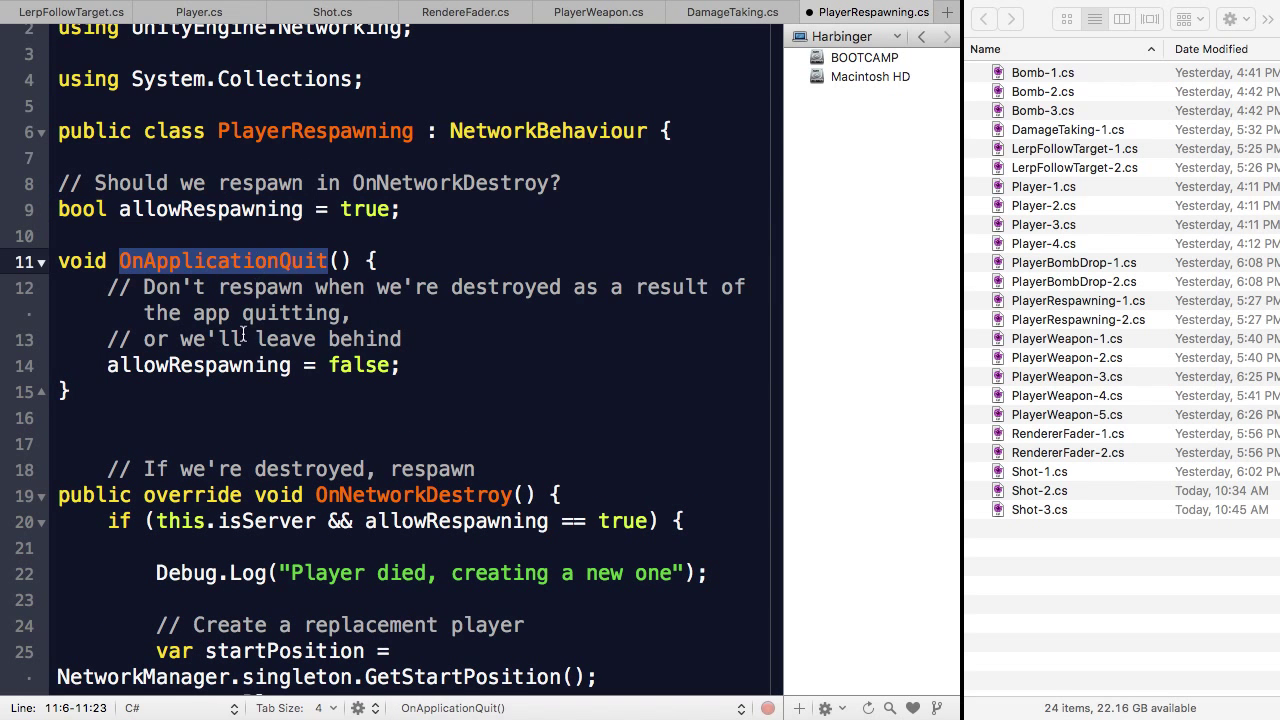
{"action": "double_click", "coordinate": [355, 366]}
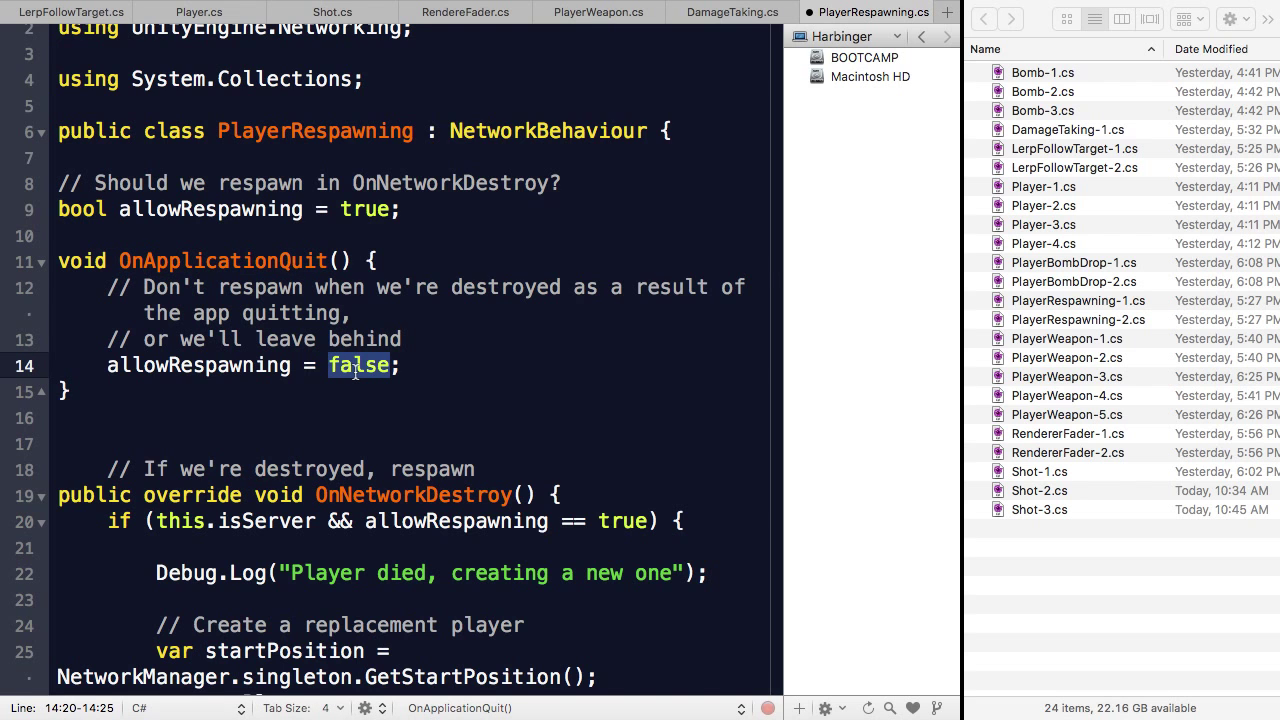
{"action": "left_click", "coordinate": [355, 370]}
{"action": "scroll", "coordinate": [355, 370], "scroll_direction": "up", "scroll_amount": 2}
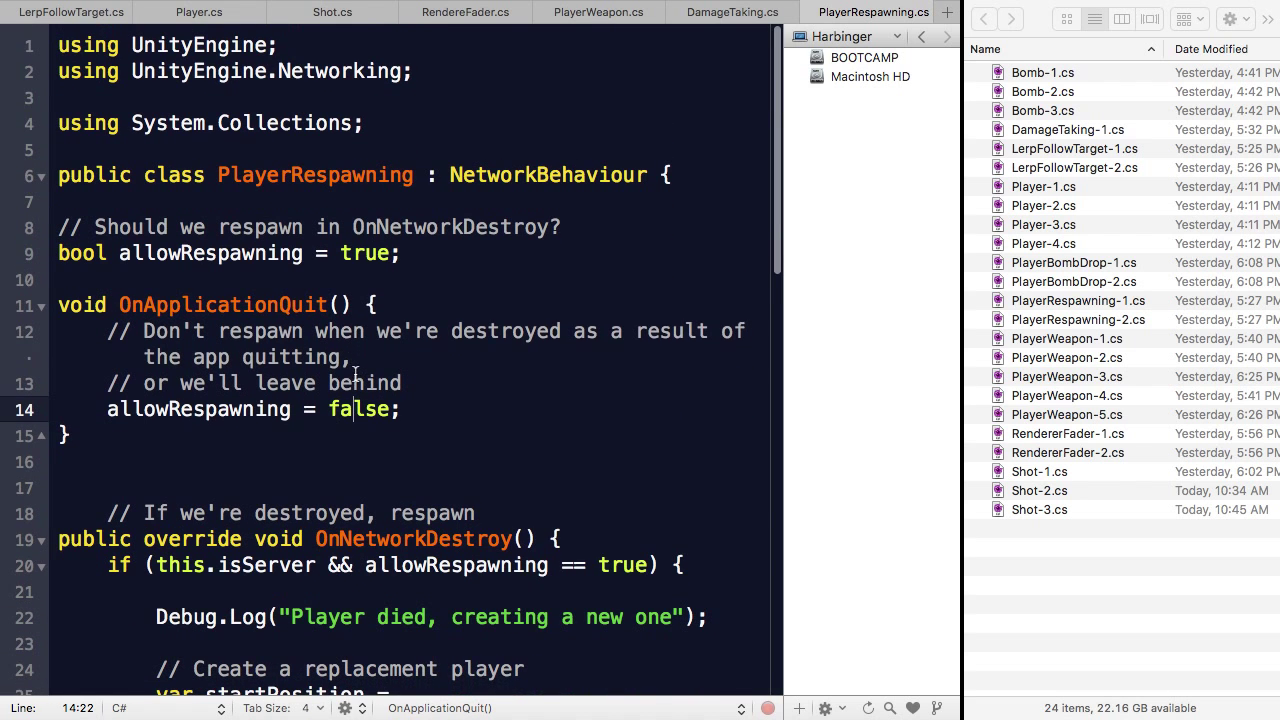
Switch to Unity, clear the Player prefab selection, save the scene, and build and run the DevWorld player.
{"action": "key", "text": "super+Tab"}
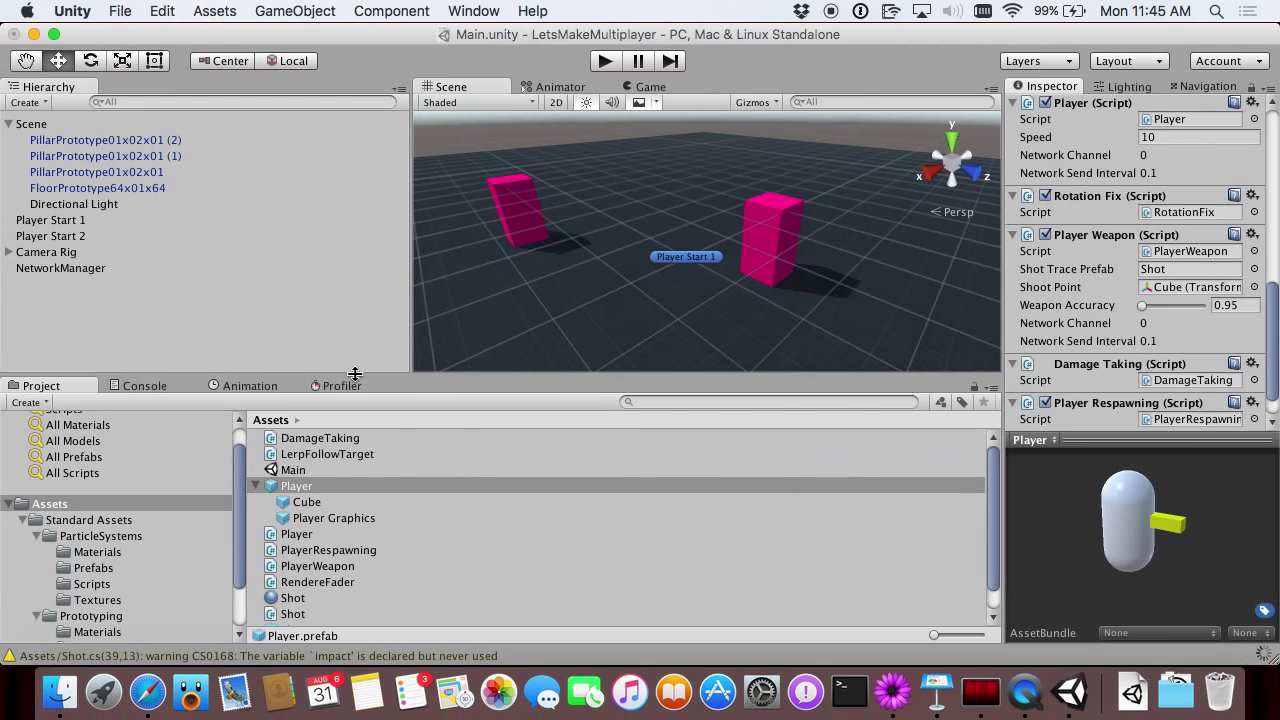
{"action": "scroll", "coordinate": [1140, 318], "scroll_direction": "down", "scroll_amount": 2}
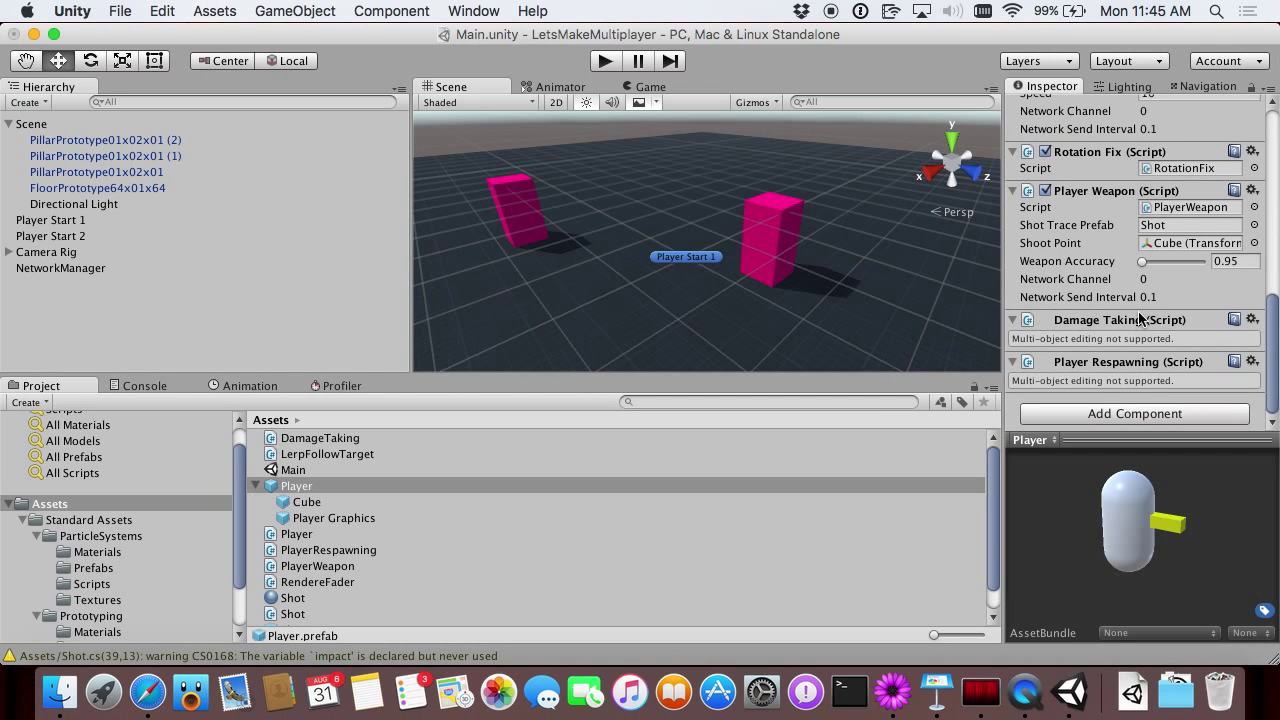
{"action": "left_click", "coordinate": [150, 378]}
{"action": "left_click", "coordinate": [148, 385]}
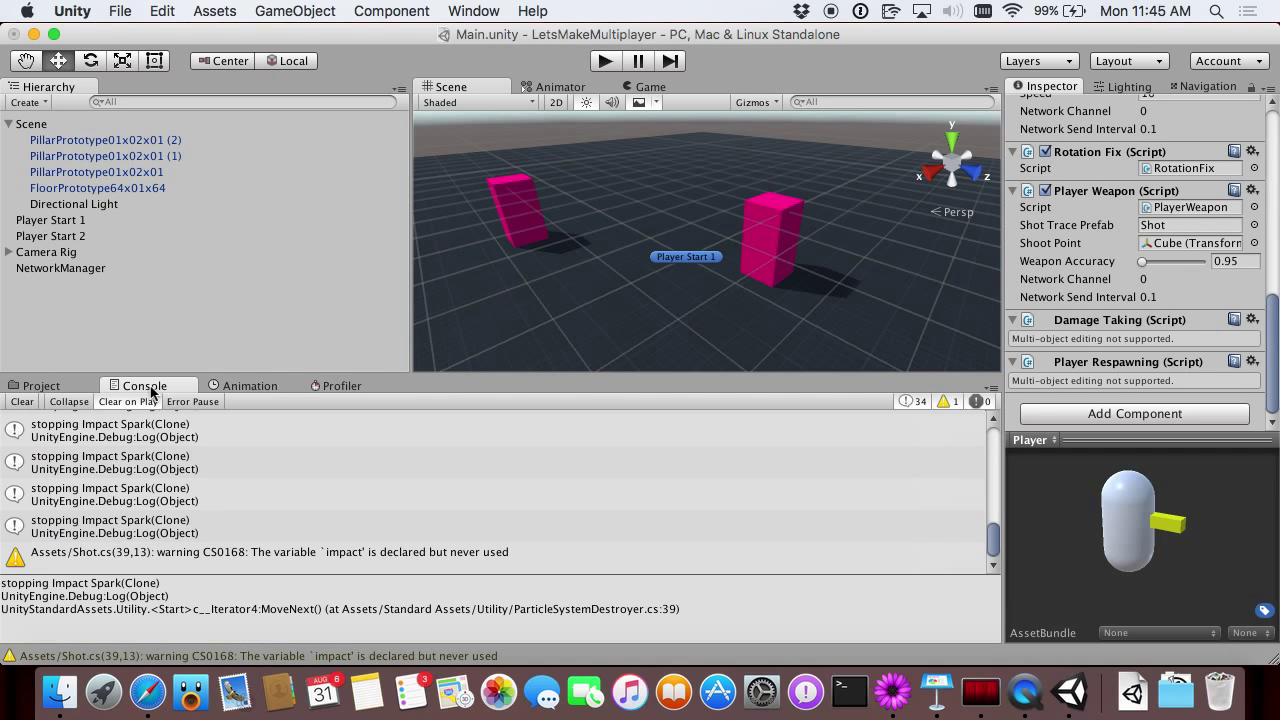
{"action": "left_click", "coordinate": [40, 388]}
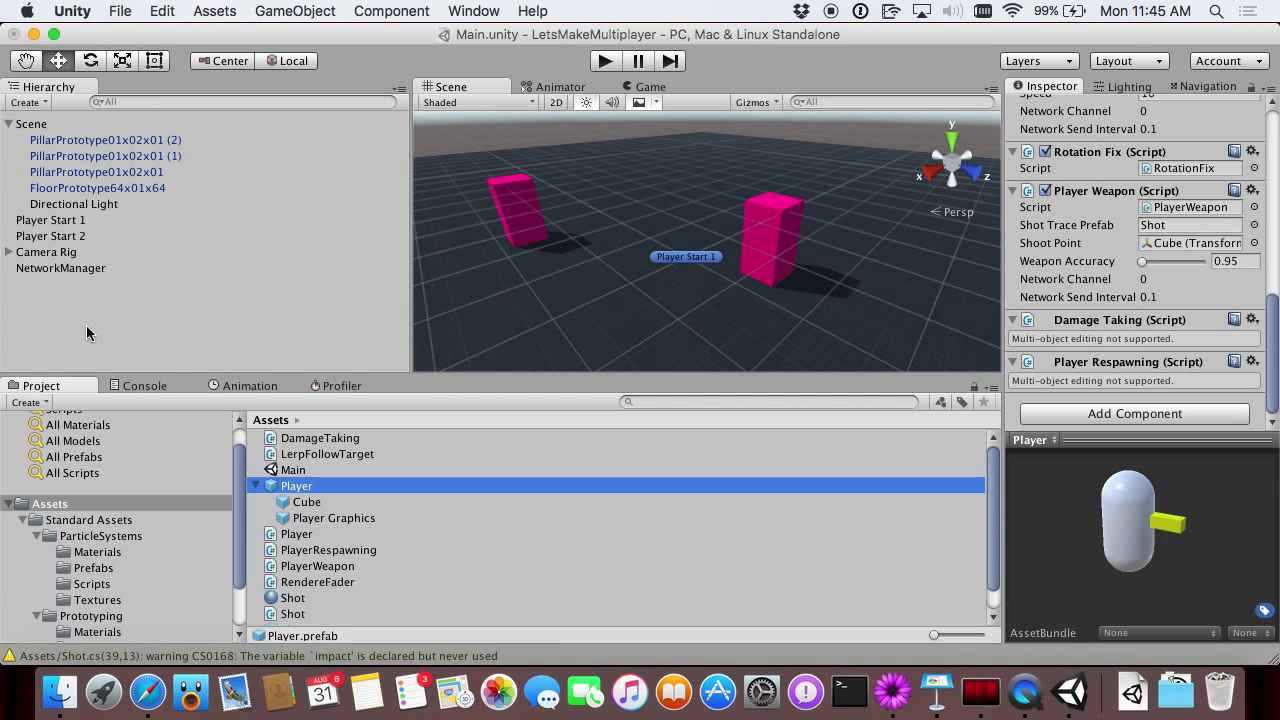
{"action": "left_click", "coordinate": [87, 343]}
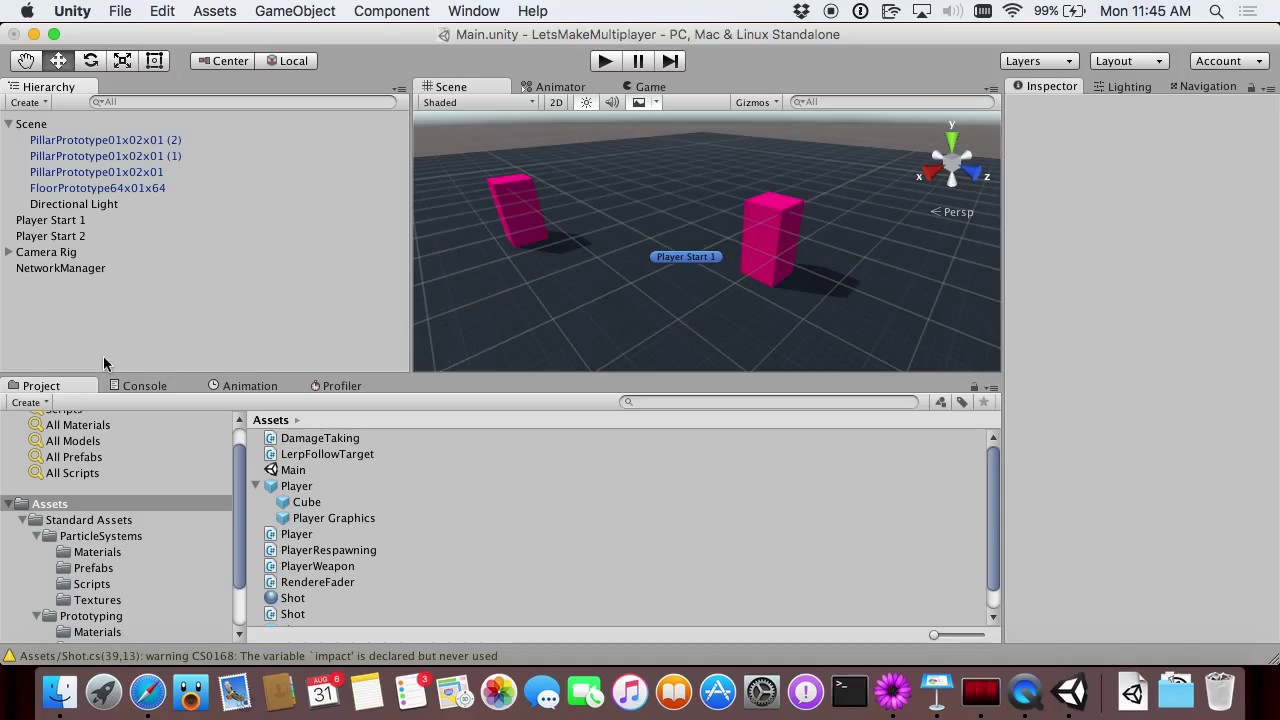
{"action": "key", "text": "super+s"}
{"action": "key", "text": "super+b"}
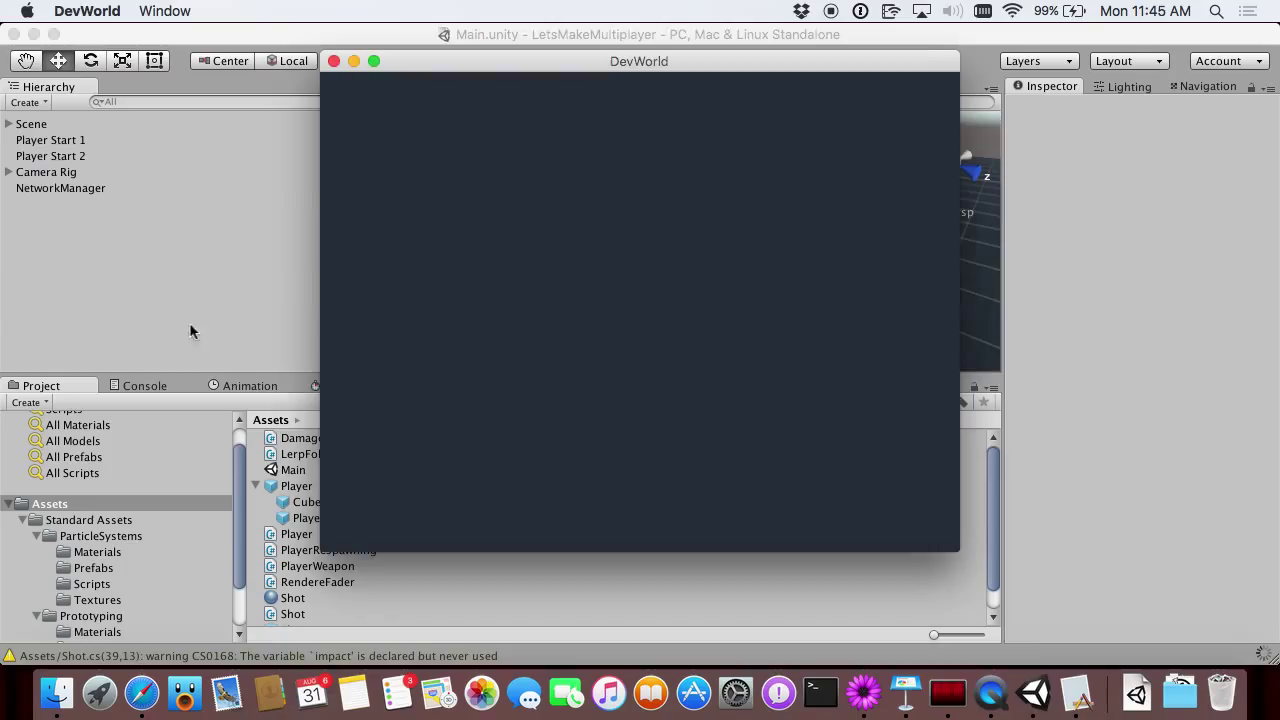
Start play mode in the Unity editor with the Game view maximized, and arrange the editor and DevWorld windows side by side.
{"action": "left_click", "coordinate": [228, 210]}
{"action": "key", "text": "super+p"}
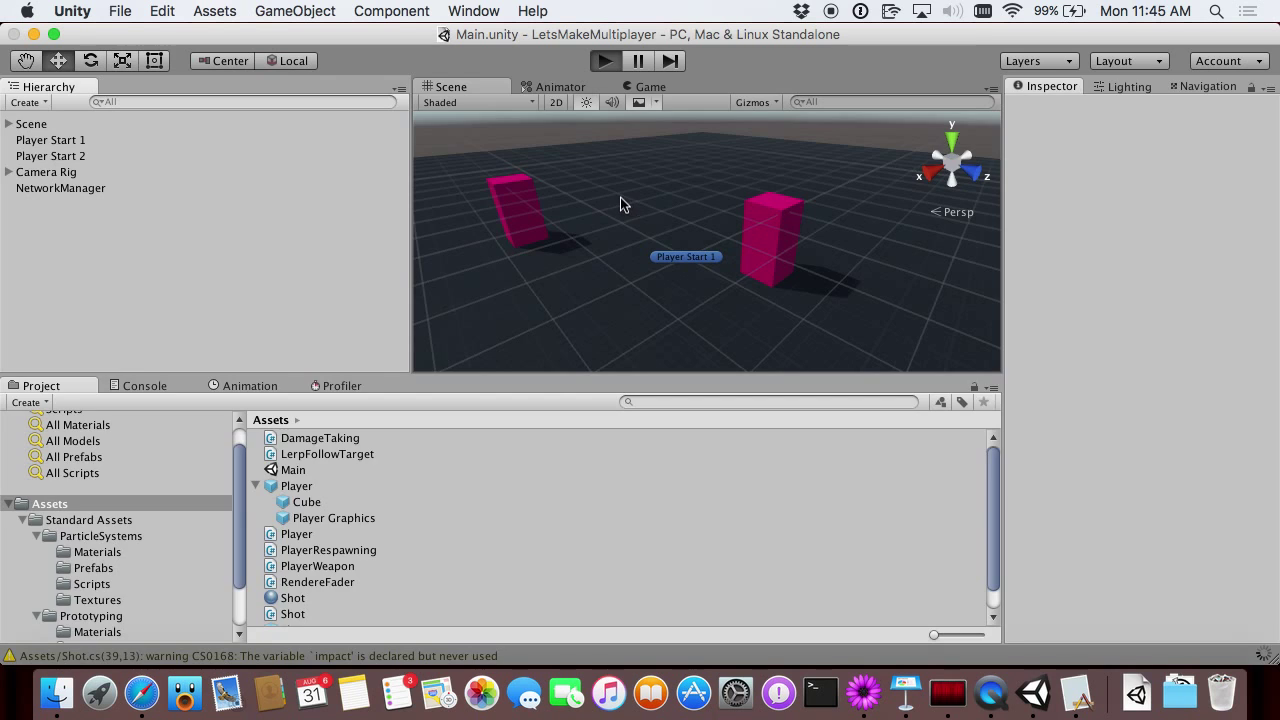
{"action": "key", "text": "shift+space"}
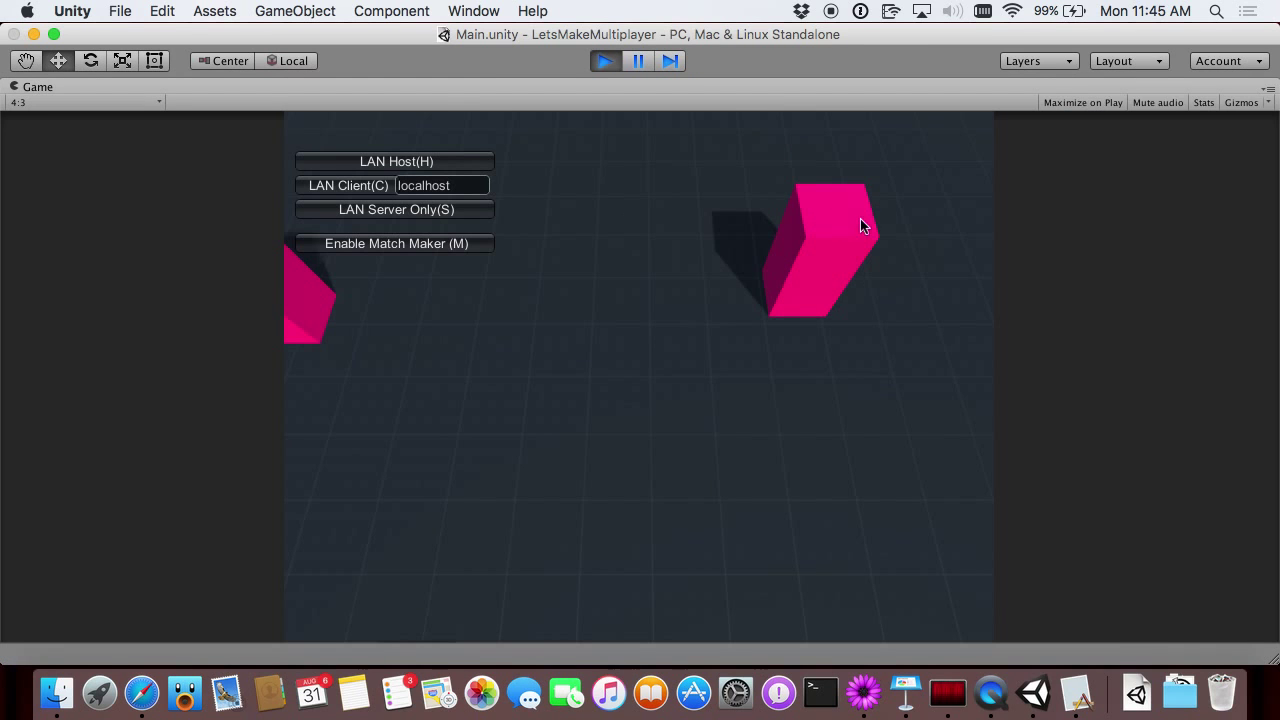
{"action": "left_click_drag", "start_coordinate": [1225, 317], "coordinate": [574, 356]}
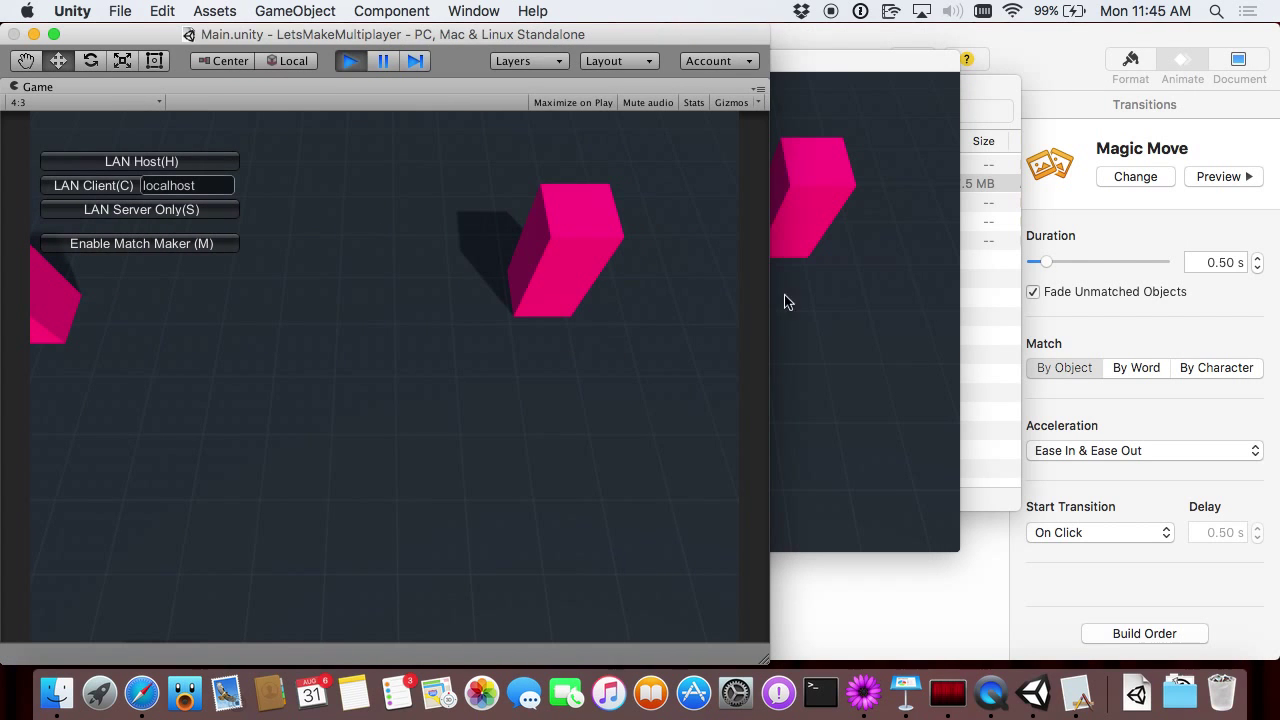
{"action": "left_click_drag", "start_coordinate": [669, 100], "coordinate": [962, 98]}
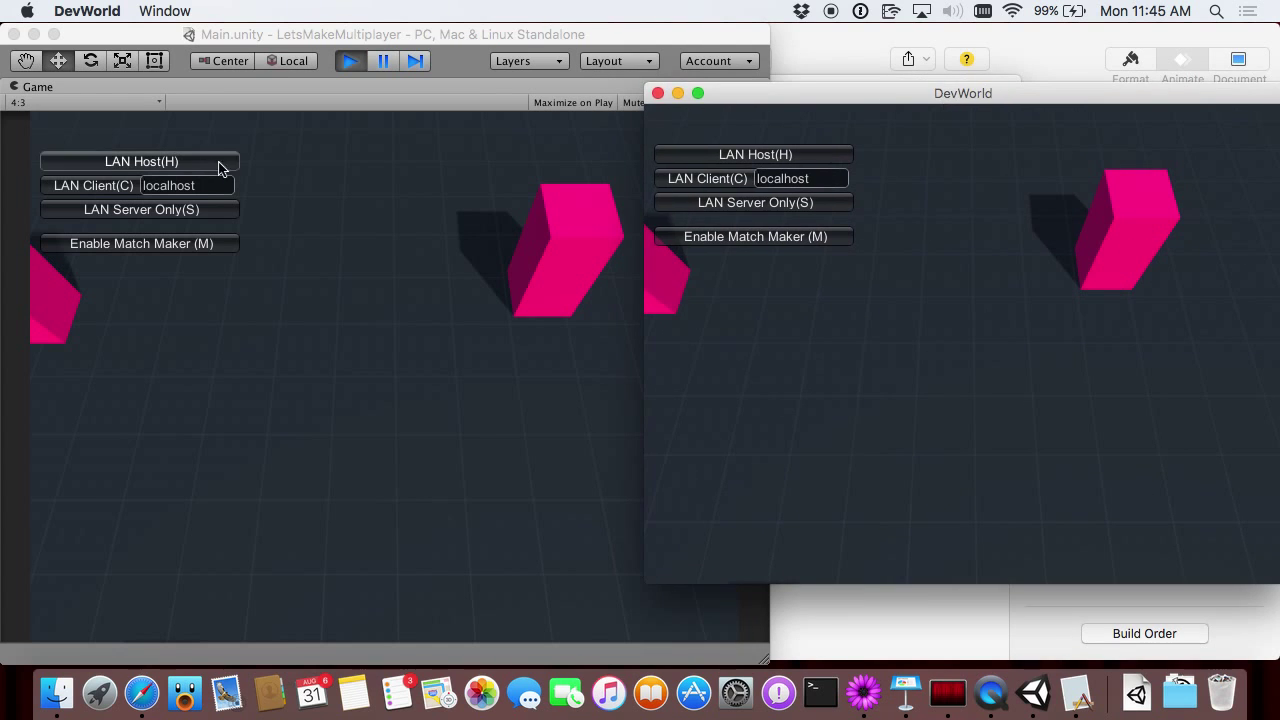
Start a LAN host in the editor's game and join it as a LAN client on localhost from DevWorld.
{"action": "left_click", "coordinate": [248, 217]}
{"action": "left_click", "coordinate": [198, 163]}
{"action": "left_click", "coordinate": [912, 356]}
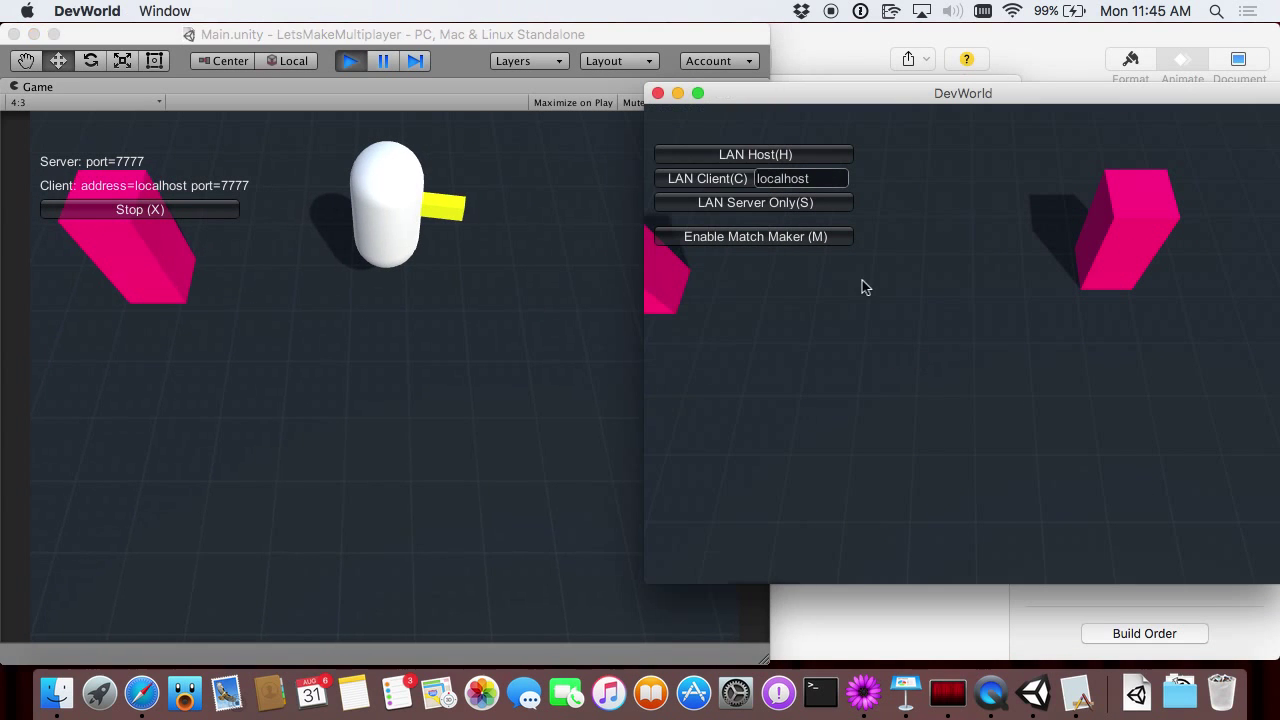
{"action": "left_click", "coordinate": [712, 178]}
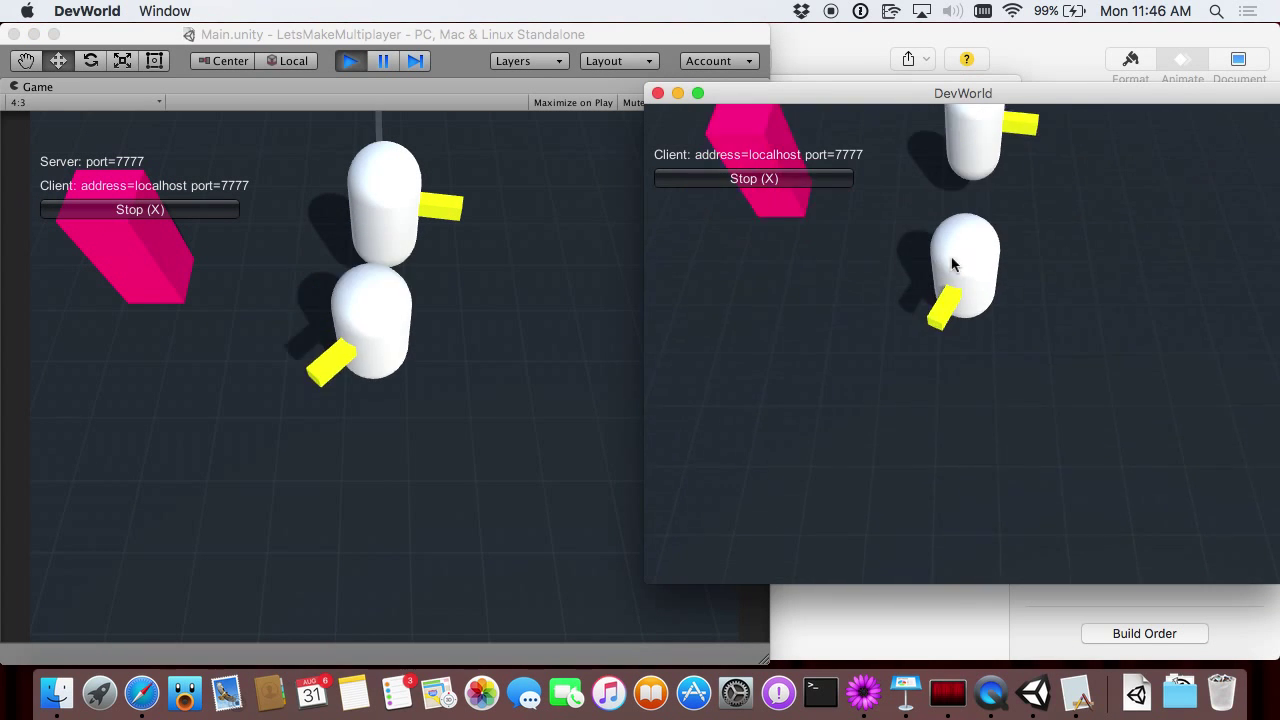
Test movement and shooting between the two players, alternating between the host game and the DevWorld client.
{"action": "left_click", "coordinate": [623, 300]}
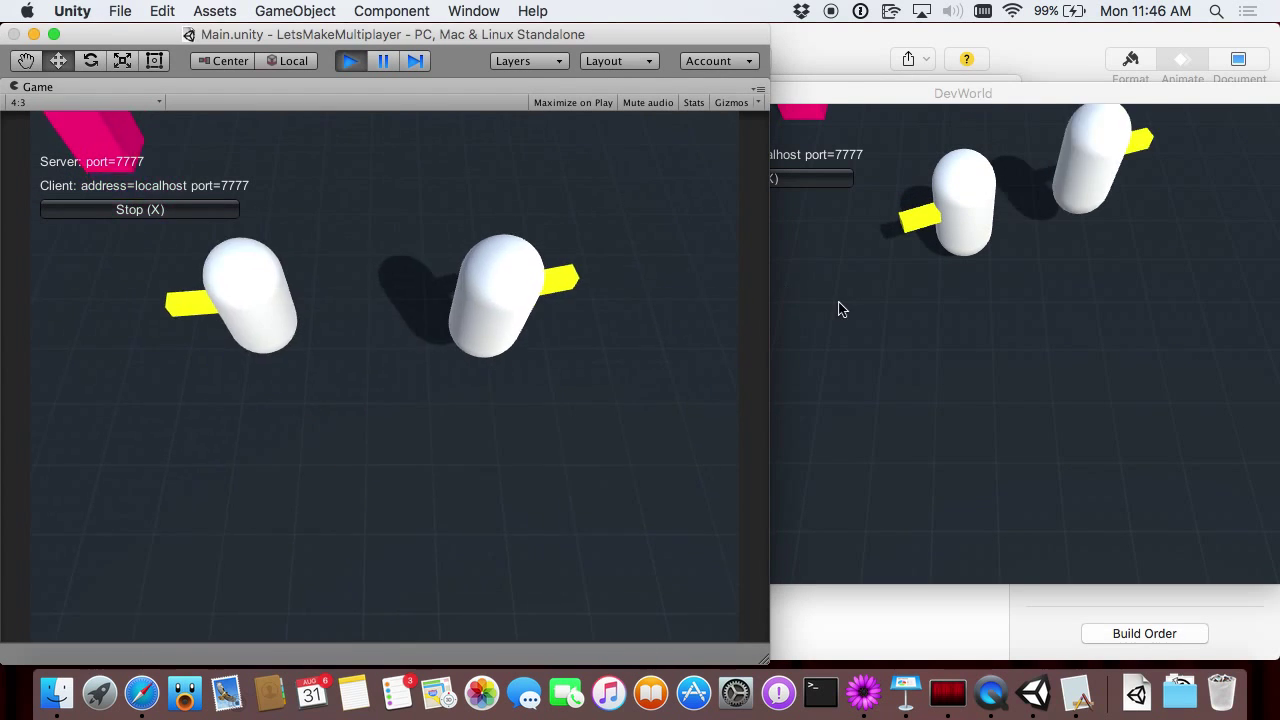
{"action": "left_click", "coordinate": [840, 310]}
{"action": "key", "text": "space"}
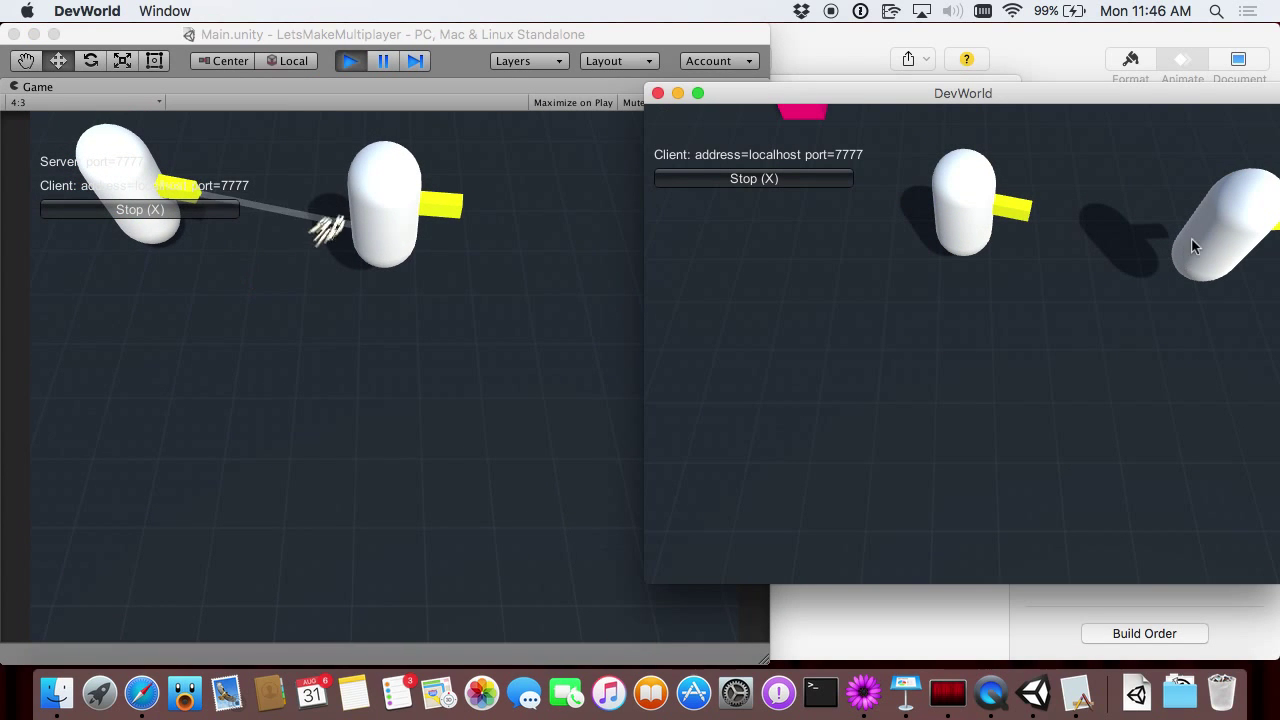
{"action": "key", "text": "Left"}
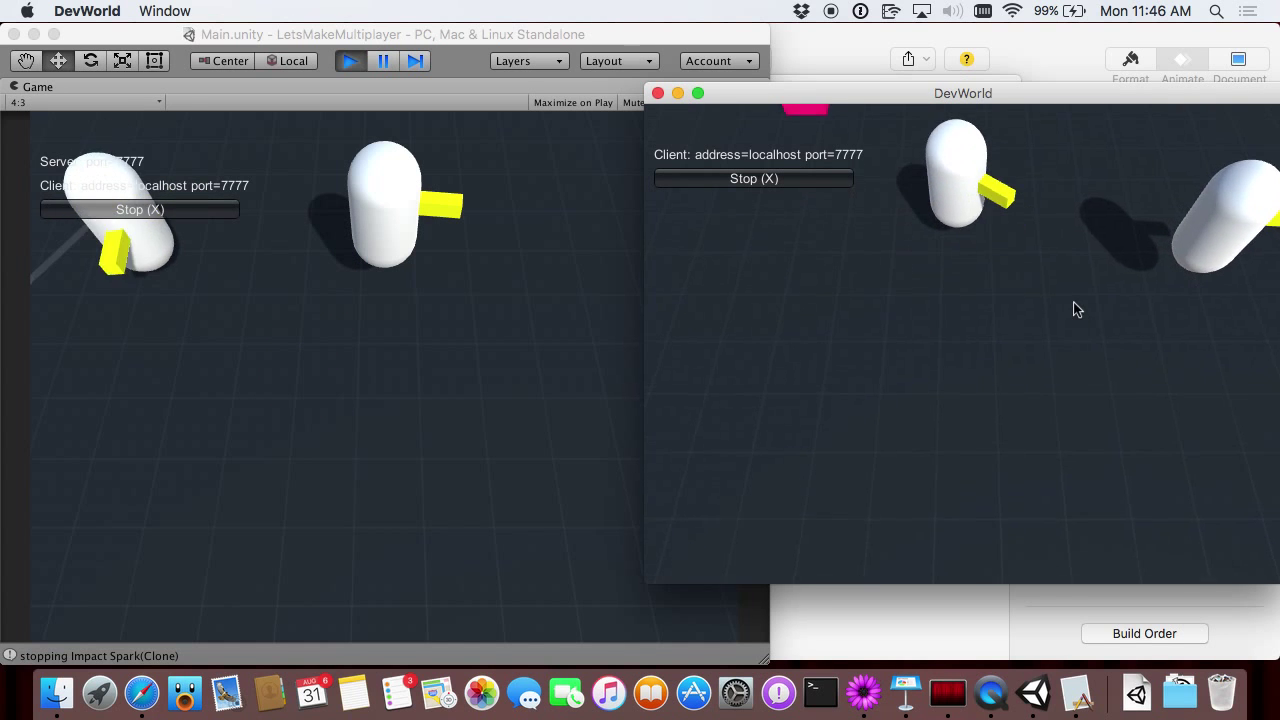
{"action": "left_click", "coordinate": [309, 368]}
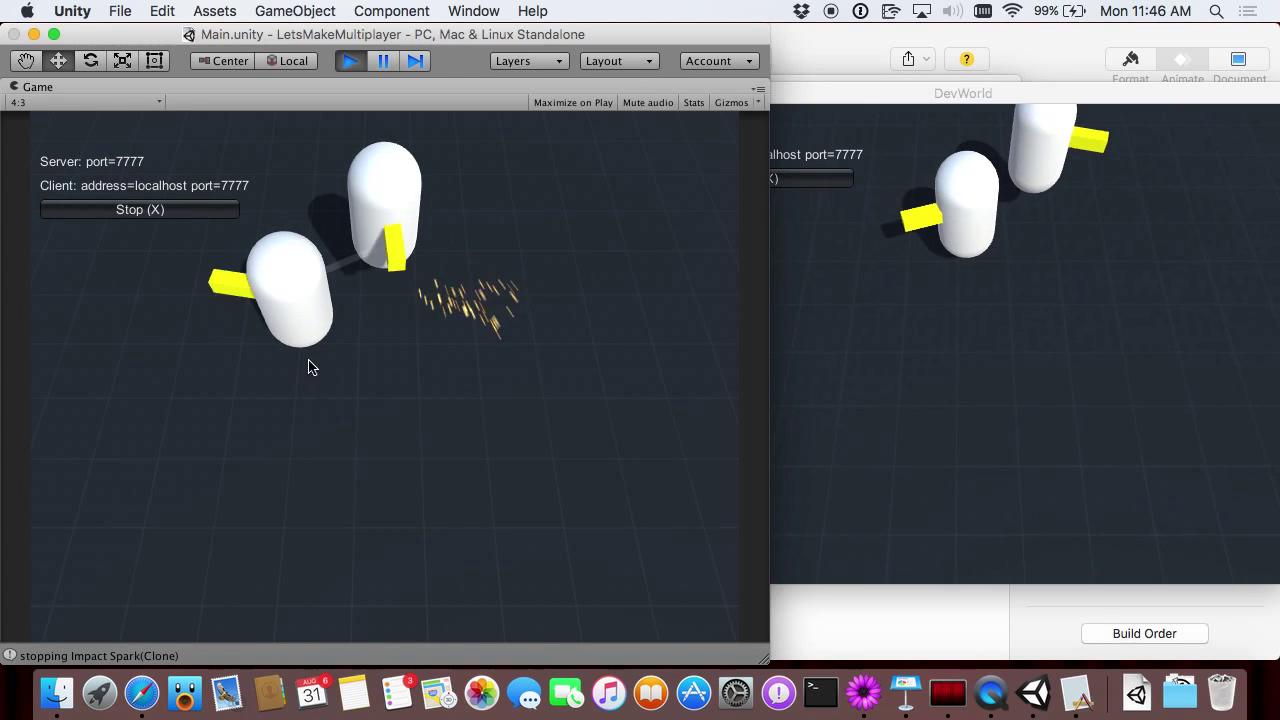
{"action": "key", "text": "Up"}
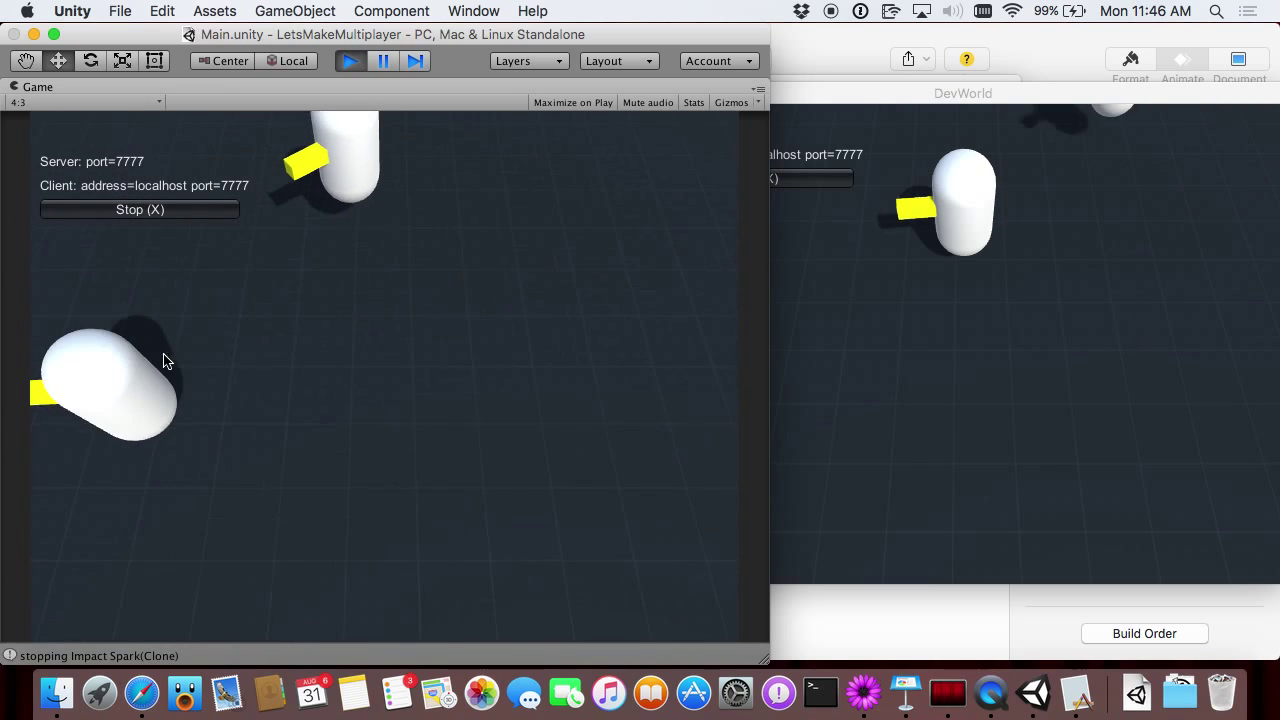
{"action": "left_click", "coordinate": [165, 362]}
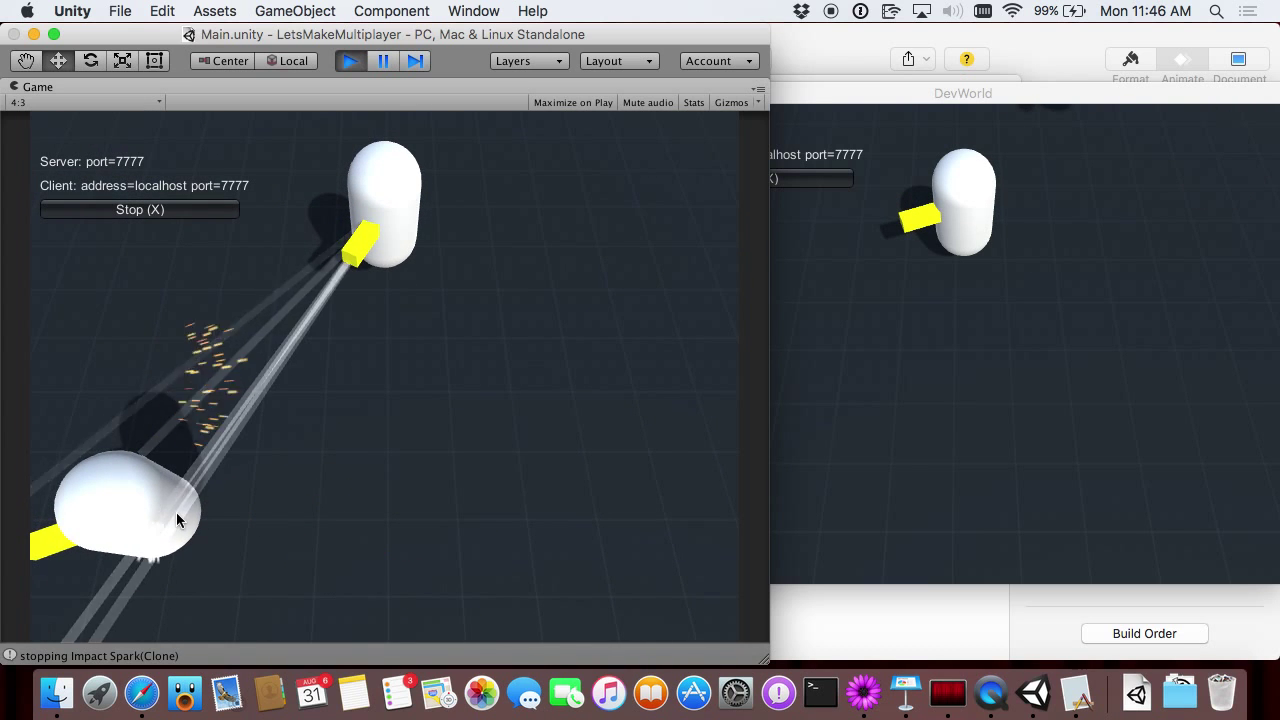
Stop play mode and restore the Unity editor window to a wider layout.
{"action": "key", "text": "super+p"}
{"action": "left_click", "coordinate": [778, 440]}
{"action": "key", "text": "super+Tab"}
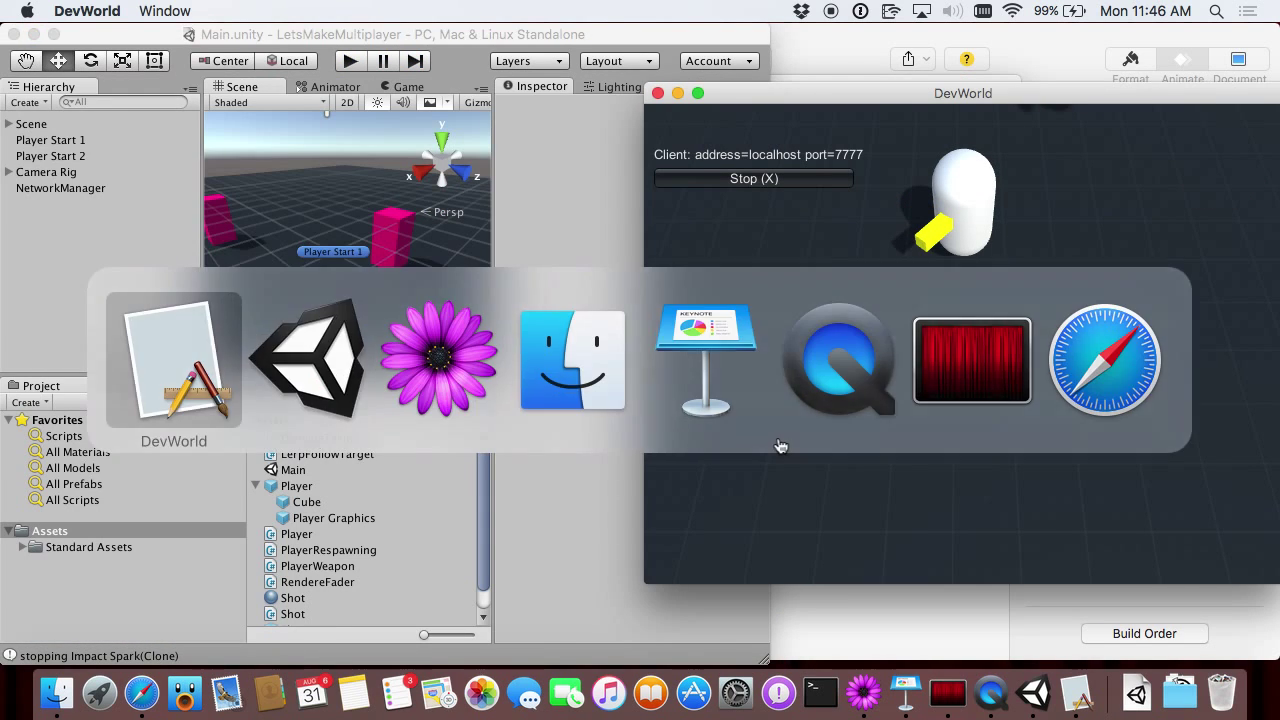
{"action": "left_click", "coordinate": [442, 142]}
{"action": "left_click", "coordinate": [59, 34]}
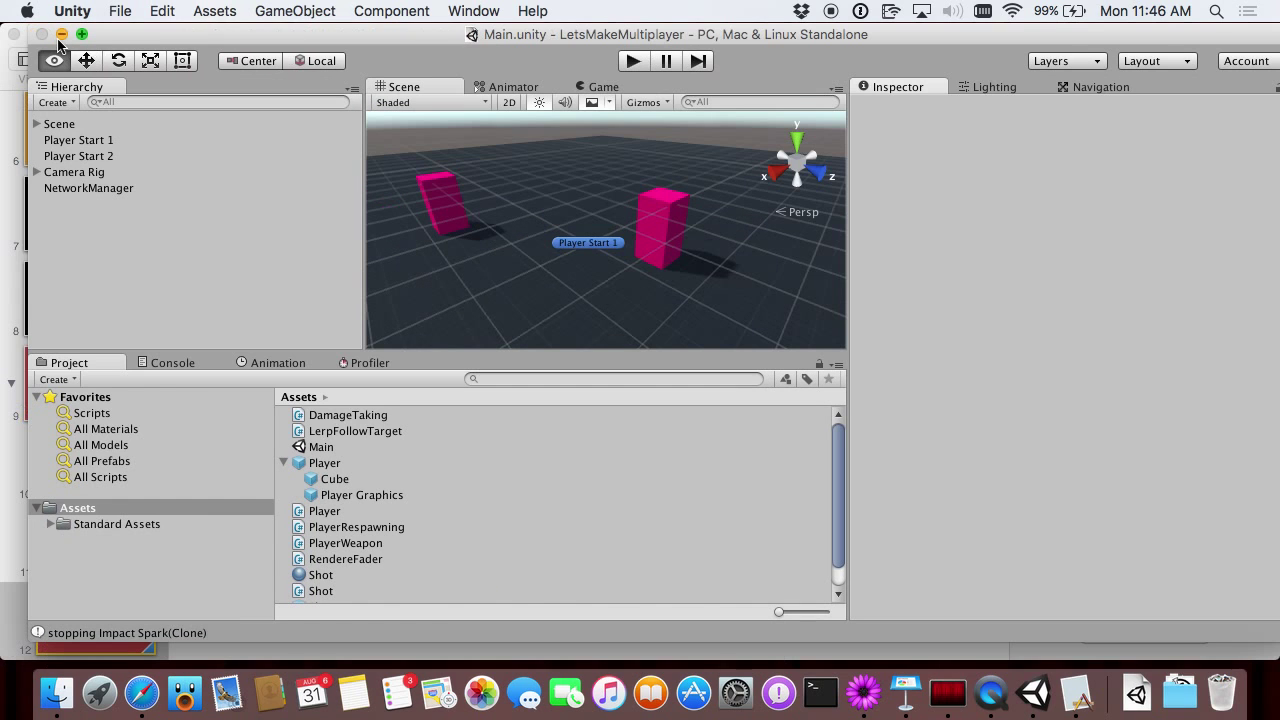
Examine the Player prefab's Player Weapon, Damage Taking and Player Respawning script components and locate the PlayerRespawning script asset.
{"action": "left_click", "coordinate": [358, 465]}
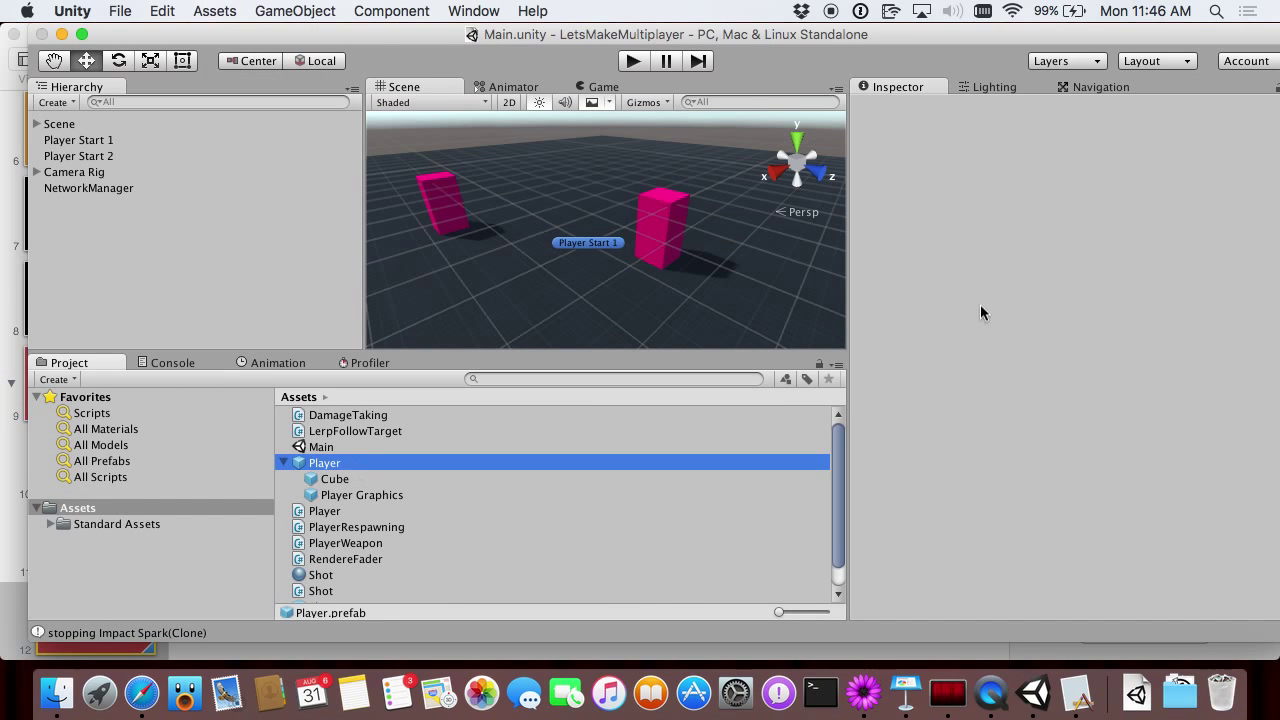
{"action": "scroll", "coordinate": [1003, 303], "scroll_direction": "down", "scroll_amount": 10}
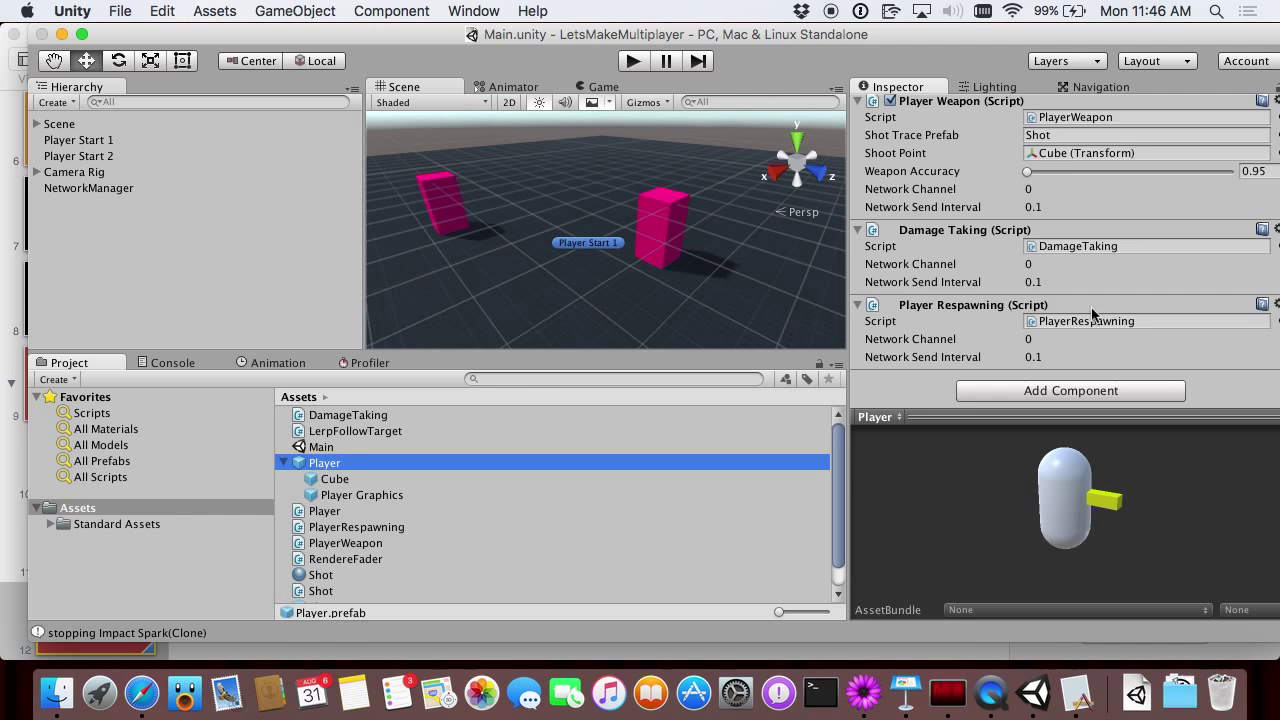
{"action": "scroll", "coordinate": [1091, 307], "scroll_direction": "up", "scroll_amount": 2}
{"action": "left_click", "coordinate": [1076, 363]}
{"action": "scroll", "coordinate": [1115, 272], "scroll_direction": "up", "scroll_amount": 2}
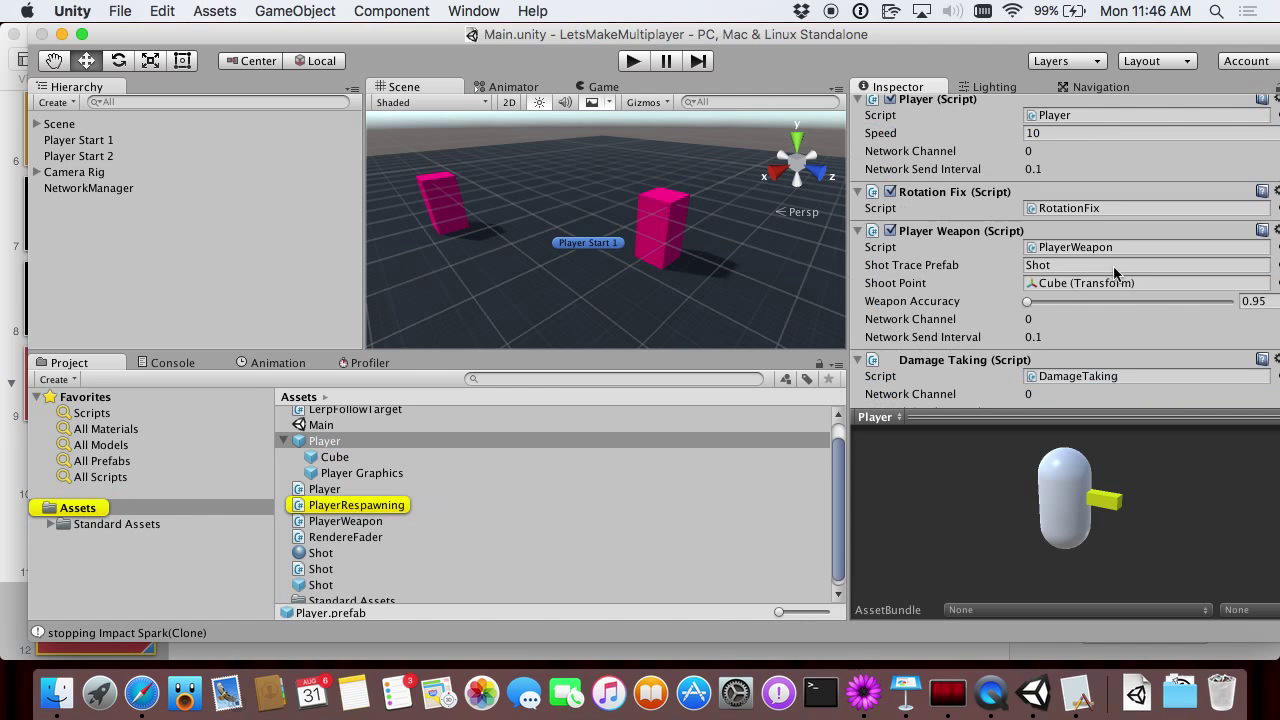
{"action": "scroll", "coordinate": [1099, 258], "scroll_direction": "up", "scroll_amount": 1}
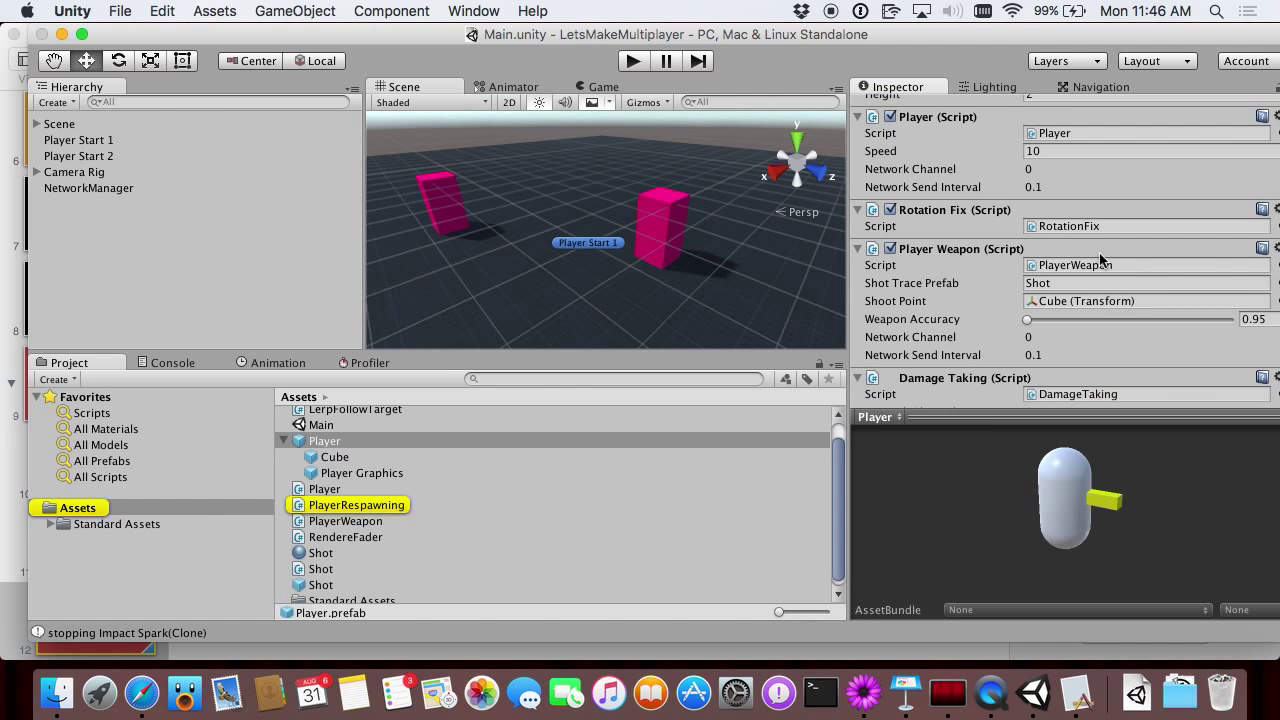
{"action": "key", "text": "super+Tab"}
{"action": "key", "text": "super+shift+Tab"}
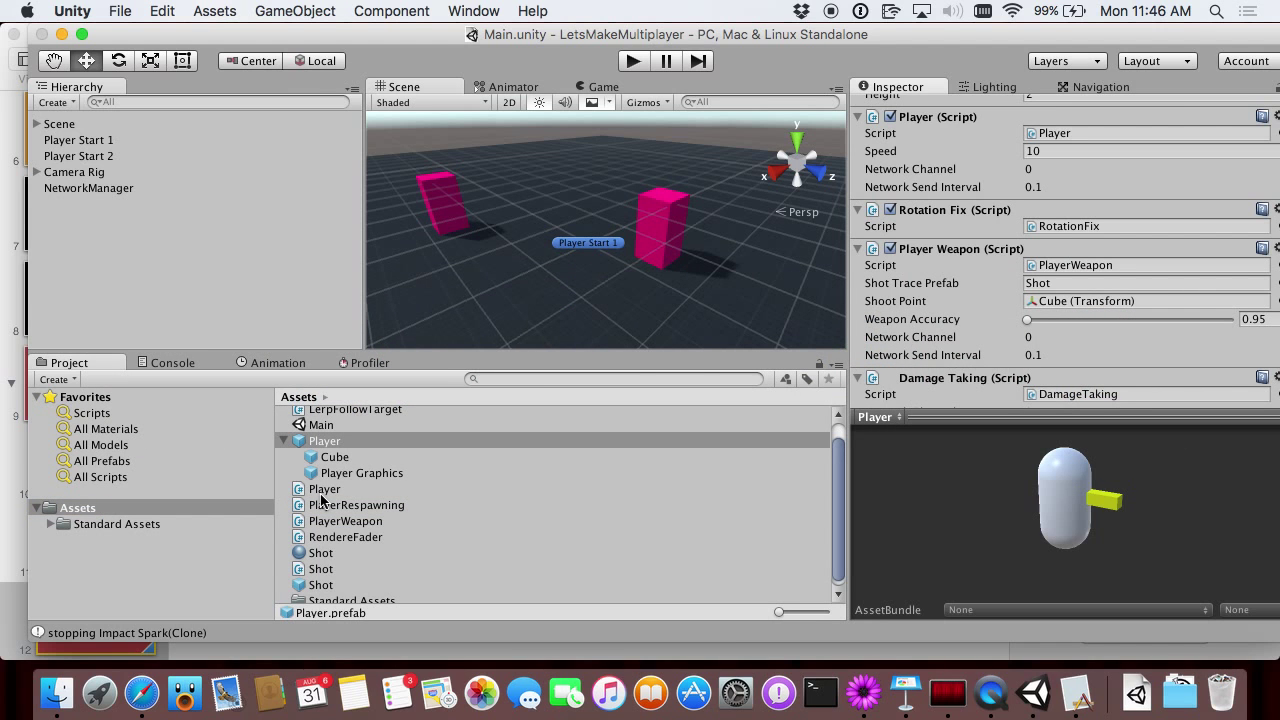
Open the PlayerRespawning script in the code editor and check its OnApplicationQuit method.
{"action": "double_click", "coordinate": [329, 508]}
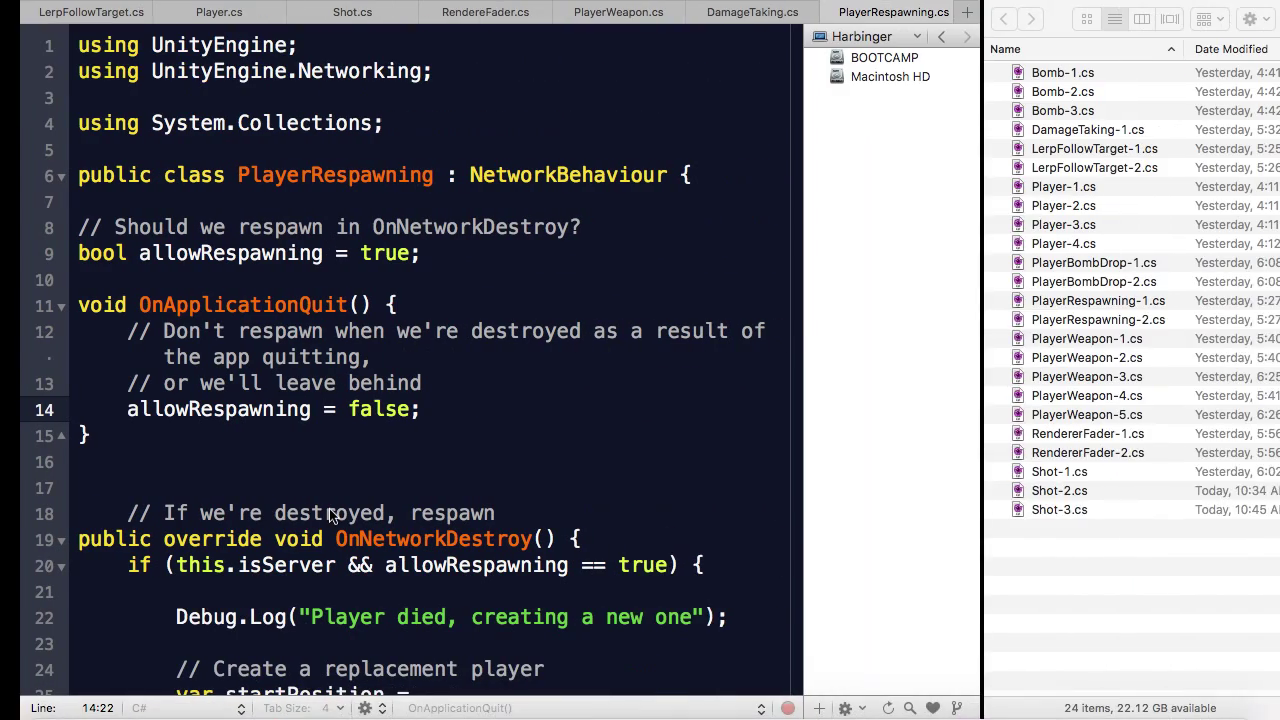
{"action": "scroll", "coordinate": [330, 330], "scroll_direction": "down", "scroll_amount": 1}
{"action": "left_click", "coordinate": [308, 311]}
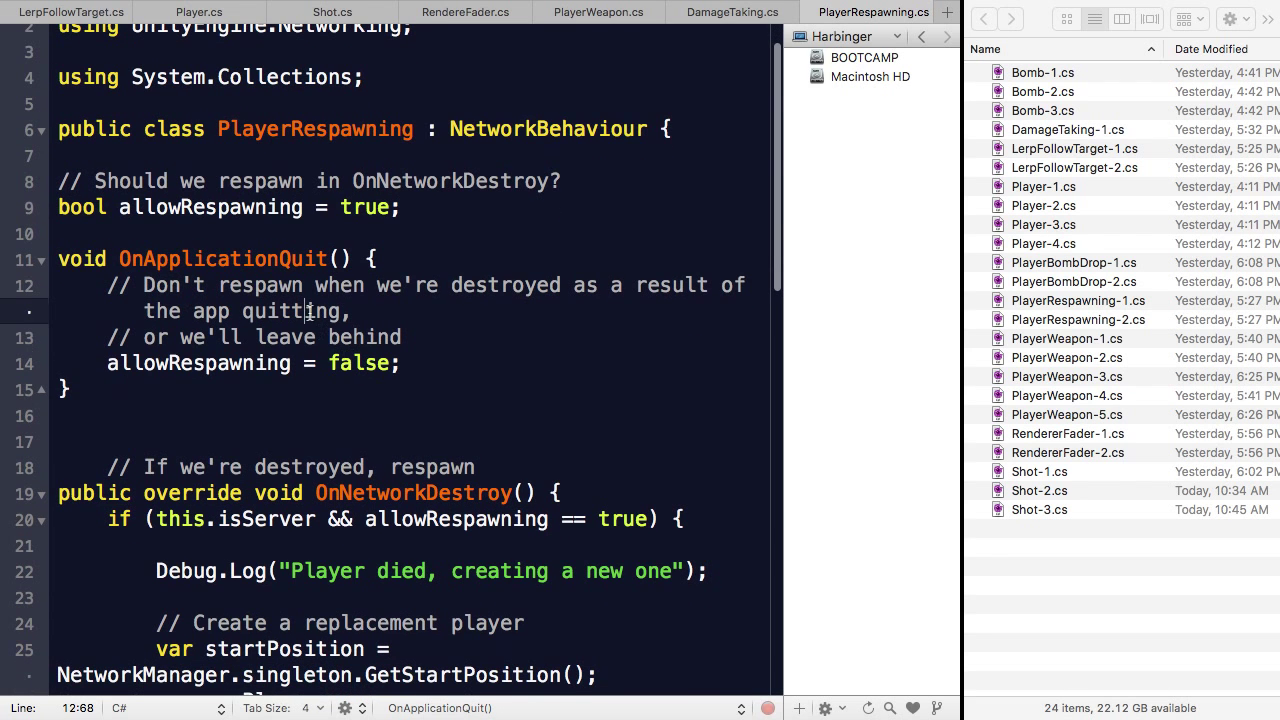
{"action": "key", "text": "super+Right"}
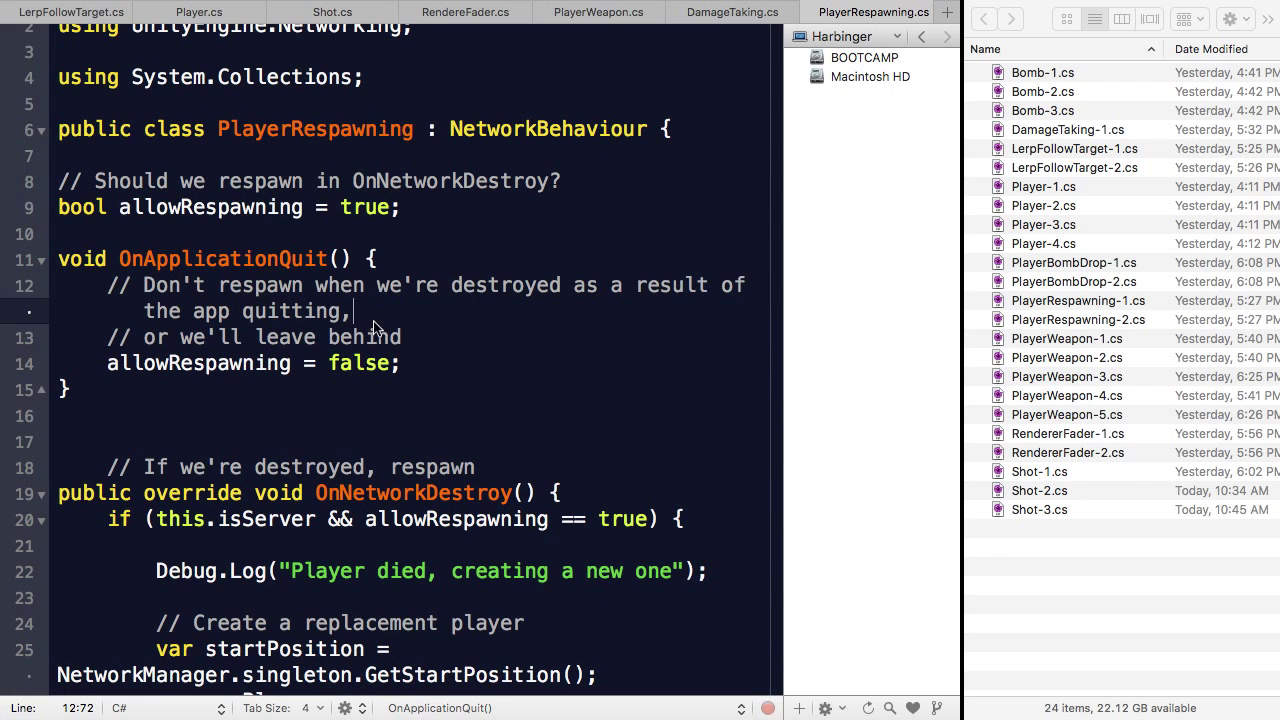
Open the PlayerWeapon script and insert the PlayerWeapon-5.cs damage snippet after shouldShowImpact = true inside CmdShoot's raycast block.
{"action": "key", "text": "super+t"}
{"action": "type", "text": "playerwea"}
{"action": "key", "text": "Return"}
{"action": "scroll", "coordinate": [347, 362], "scroll_direction": "down", "scroll_amount": 15}
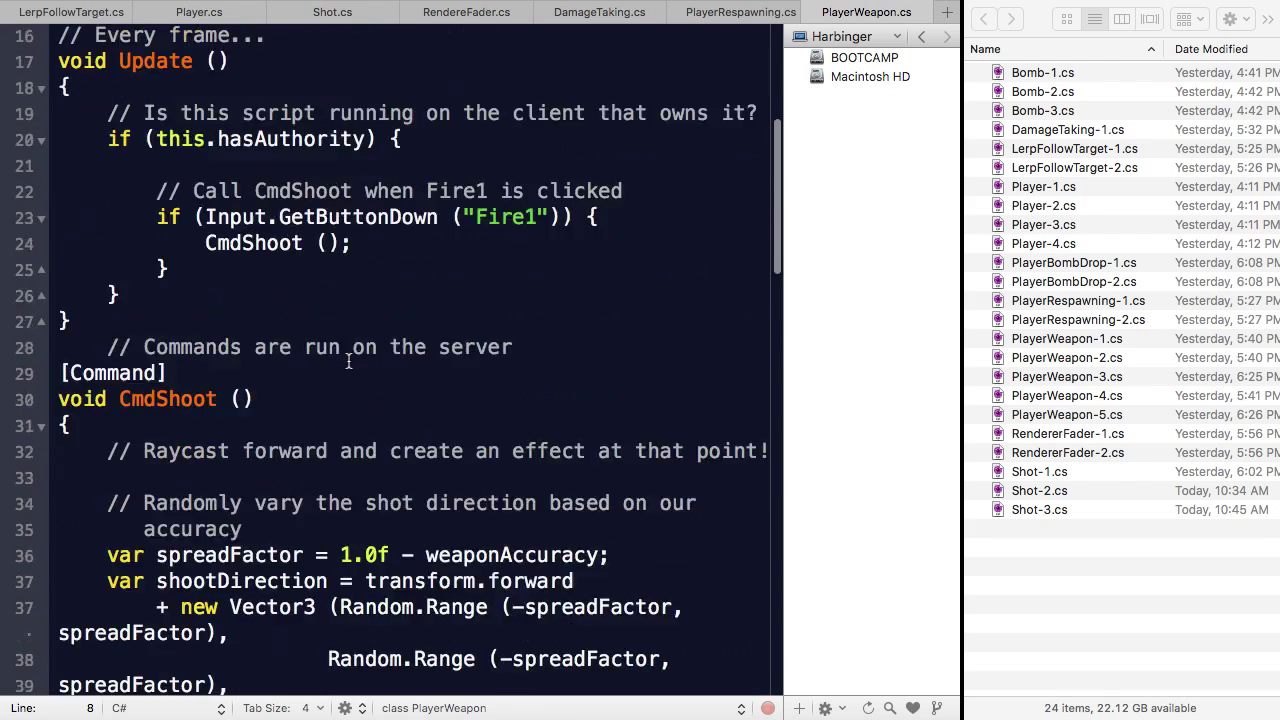
{"action": "scroll", "coordinate": [347, 362], "scroll_direction": "down", "scroll_amount": 10}
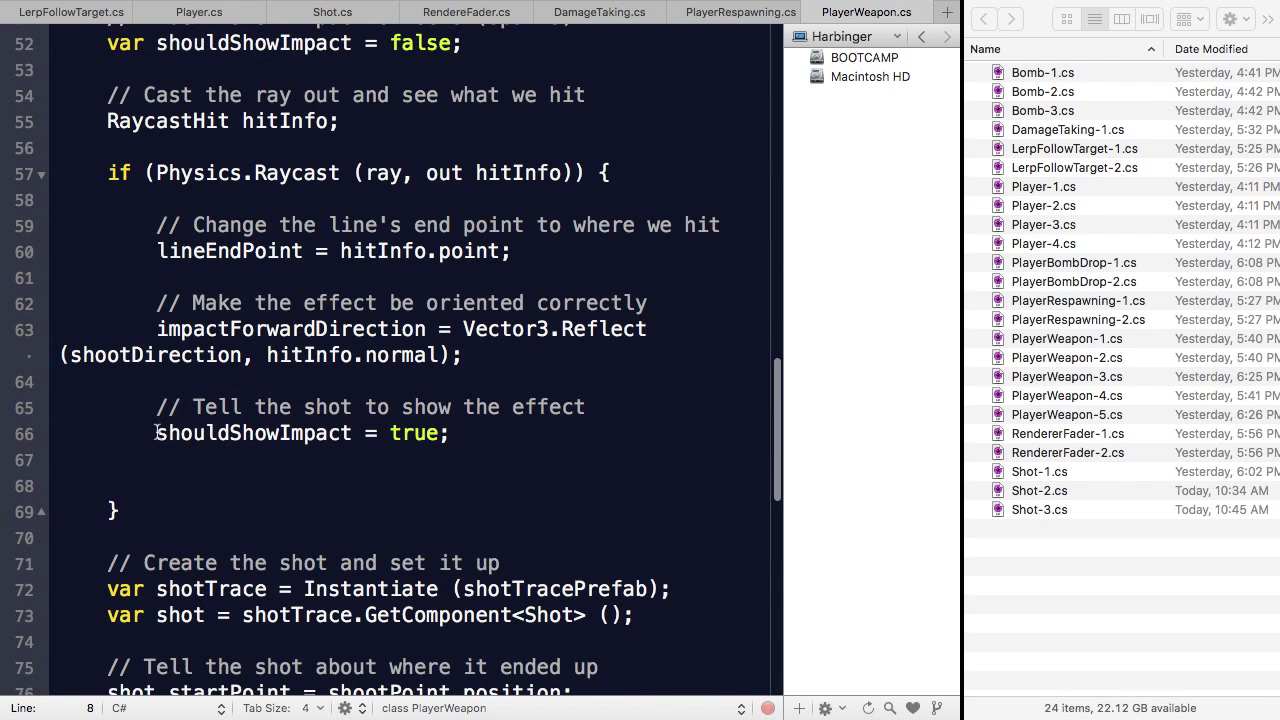
{"action": "left_click", "coordinate": [217, 463]}
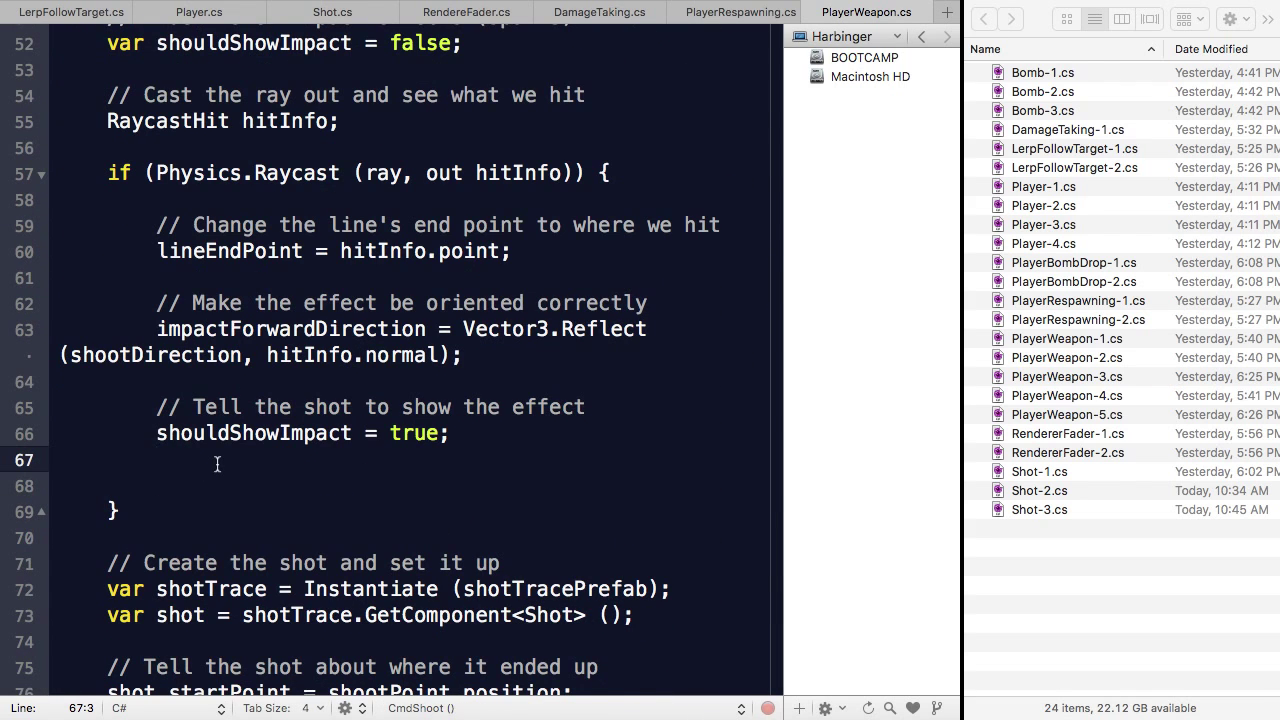
{"action": "key", "text": "Return"}
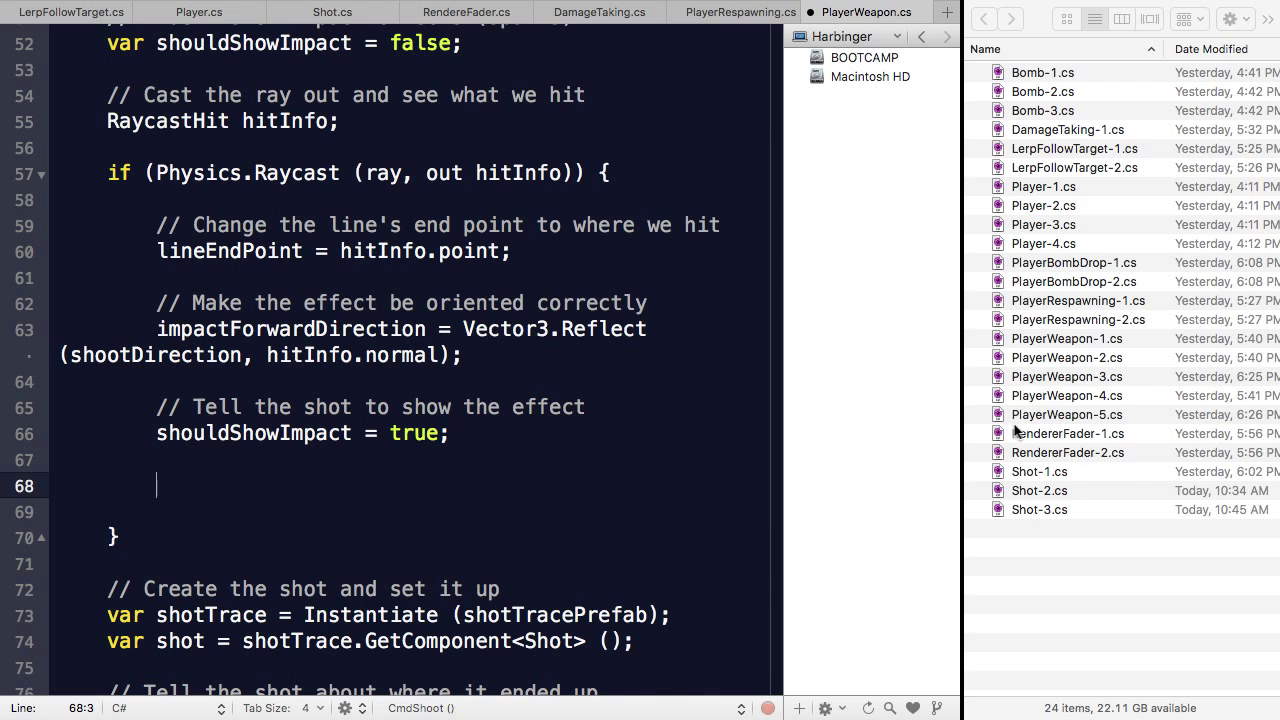
{"action": "left_click_drag", "start_coordinate": [1100, 415], "coordinate": [420, 491]}
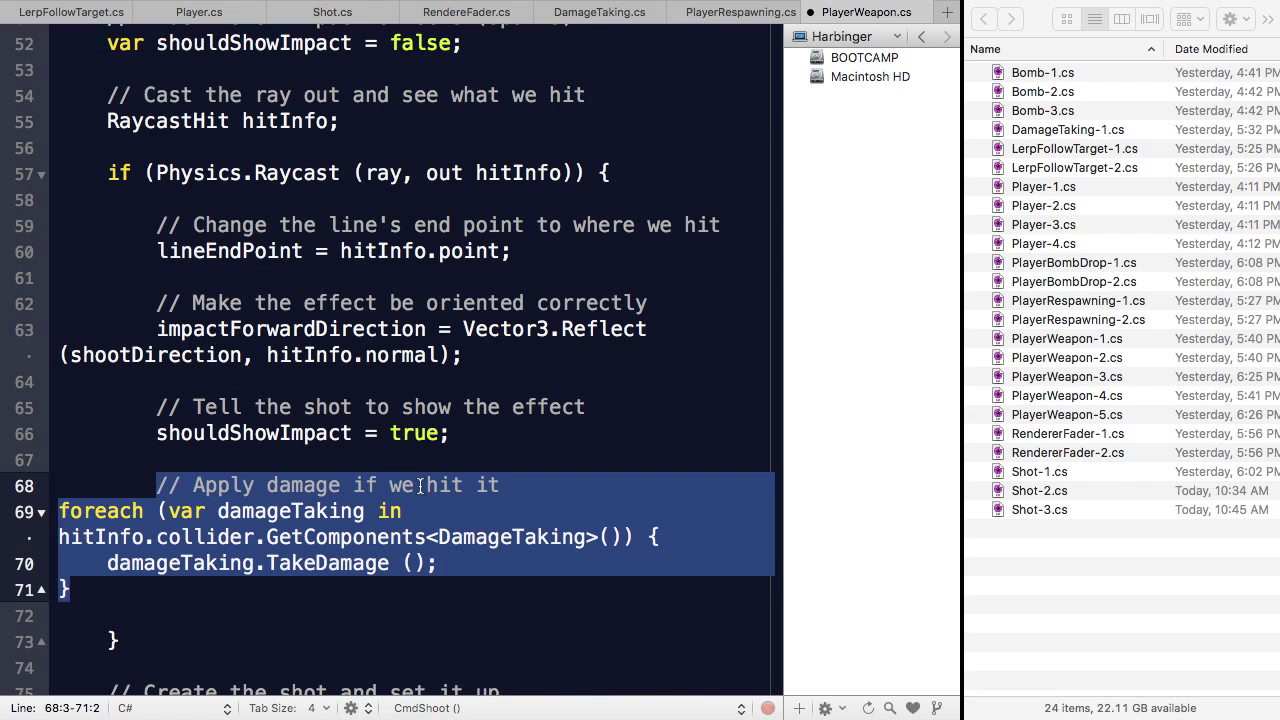
Indent the inserted foreach damage loop by two levels and save the PlayerWeapon script.
{"action": "left_click", "coordinate": [58, 511], "text": "shift"}
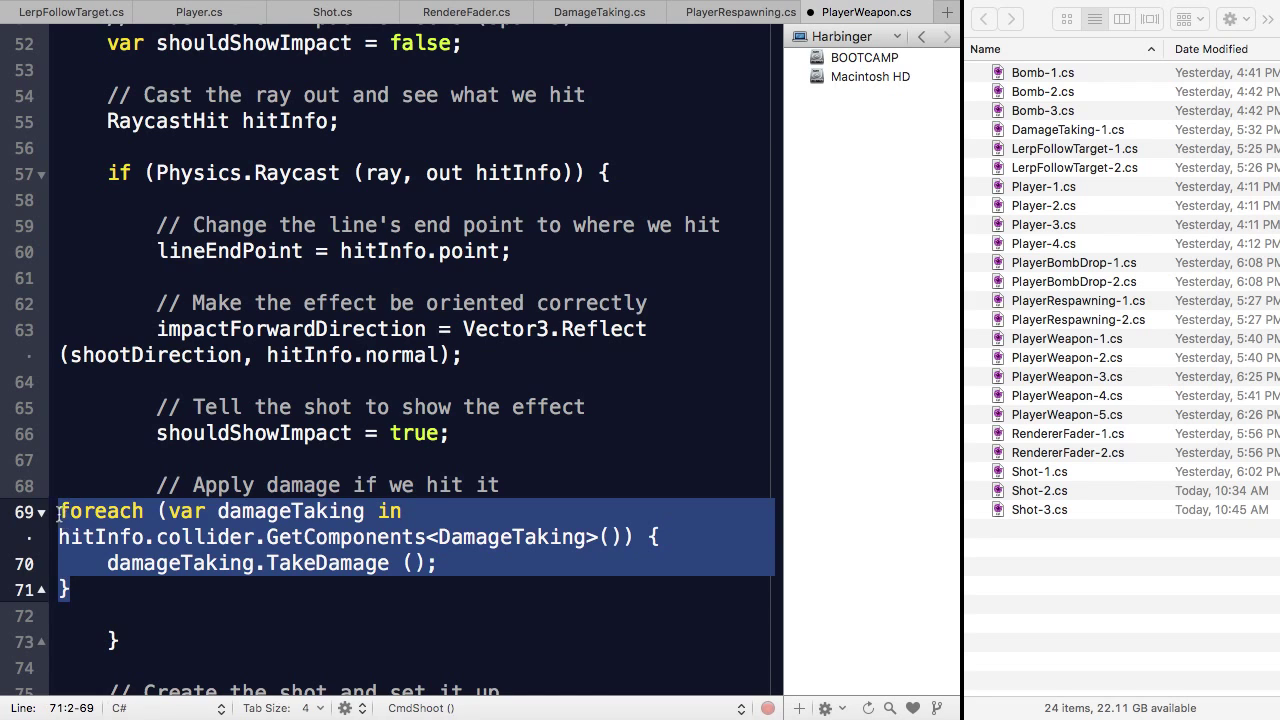
{"action": "key", "text": "Tab"}
{"action": "key", "text": "Tab"}
{"action": "left_click", "coordinate": [238, 513]}
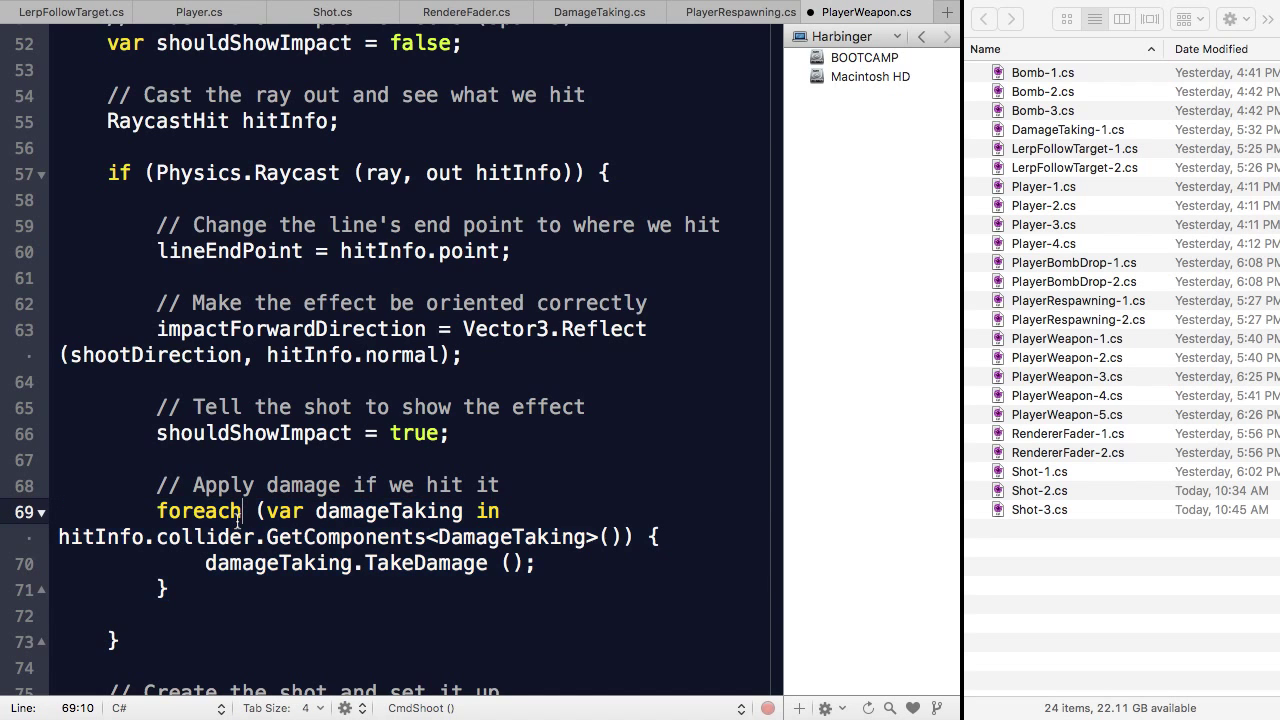
{"action": "left_click_drag", "start_coordinate": [239, 563], "coordinate": [170, 590]}
{"action": "left_click", "coordinate": [195, 537]}
{"action": "left_click", "coordinate": [360, 511]}
{"action": "left_click", "coordinate": [404, 563]}
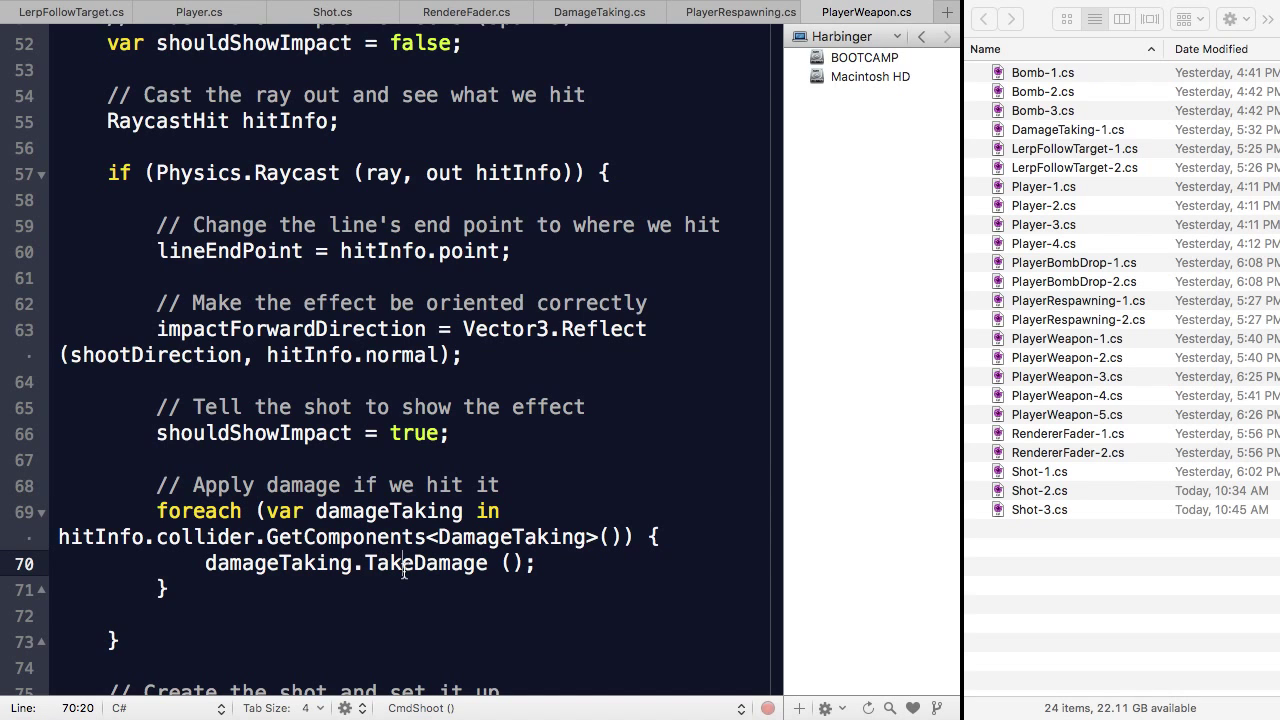
Switch to Unity and trace the TakeDamage compiler error from the Console to its line in PlayerWeapon.
{"action": "key", "text": "super+Tab"}
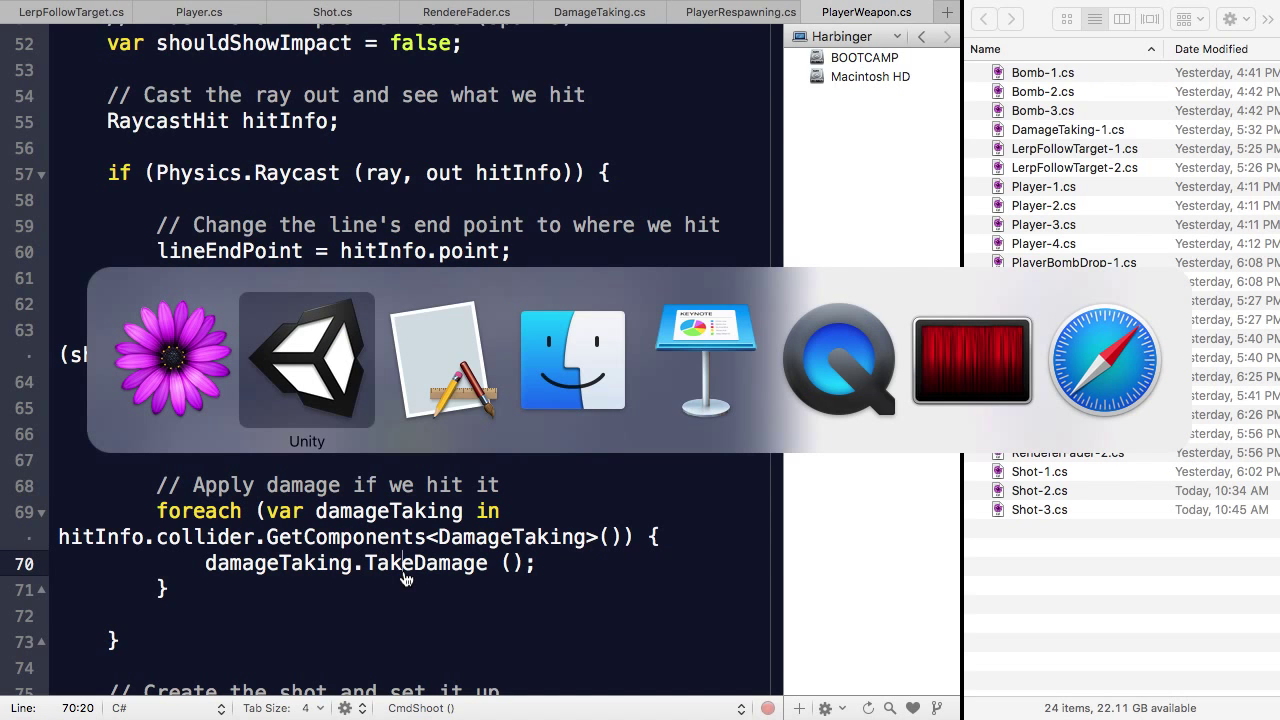
{"action": "key", "text": "Tab"}
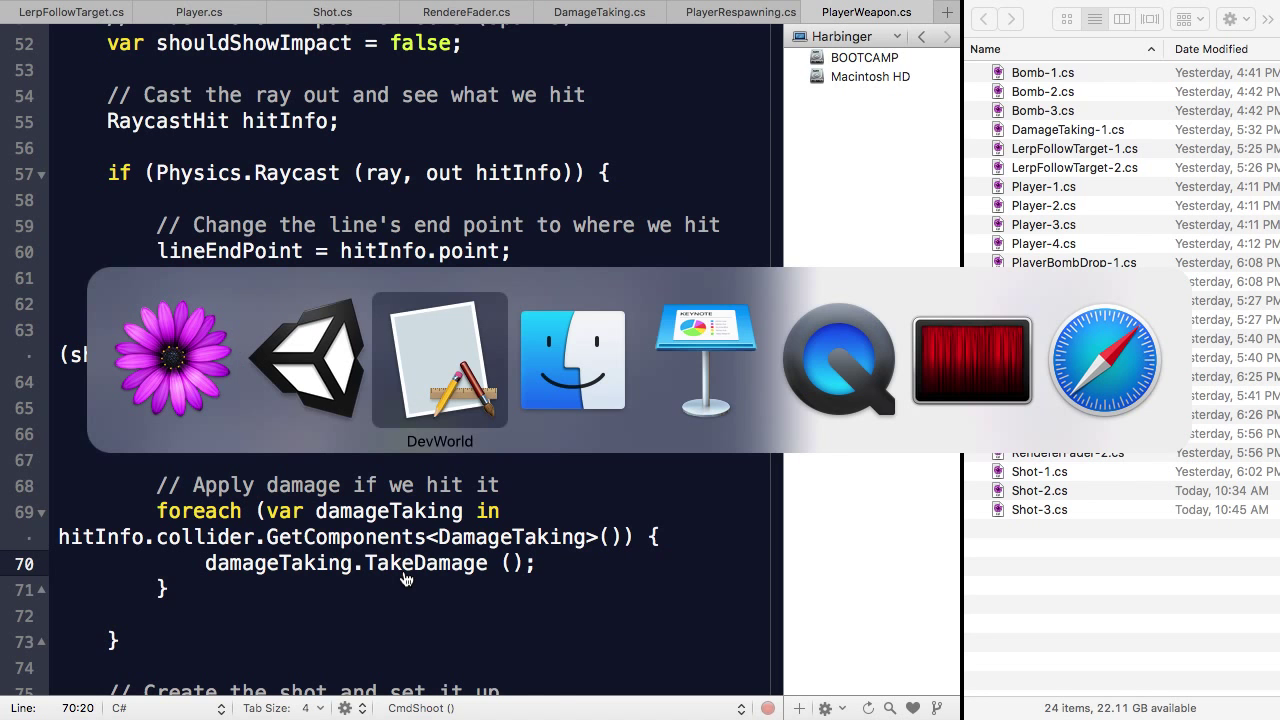
{"action": "key", "text": "shift+Tab"}
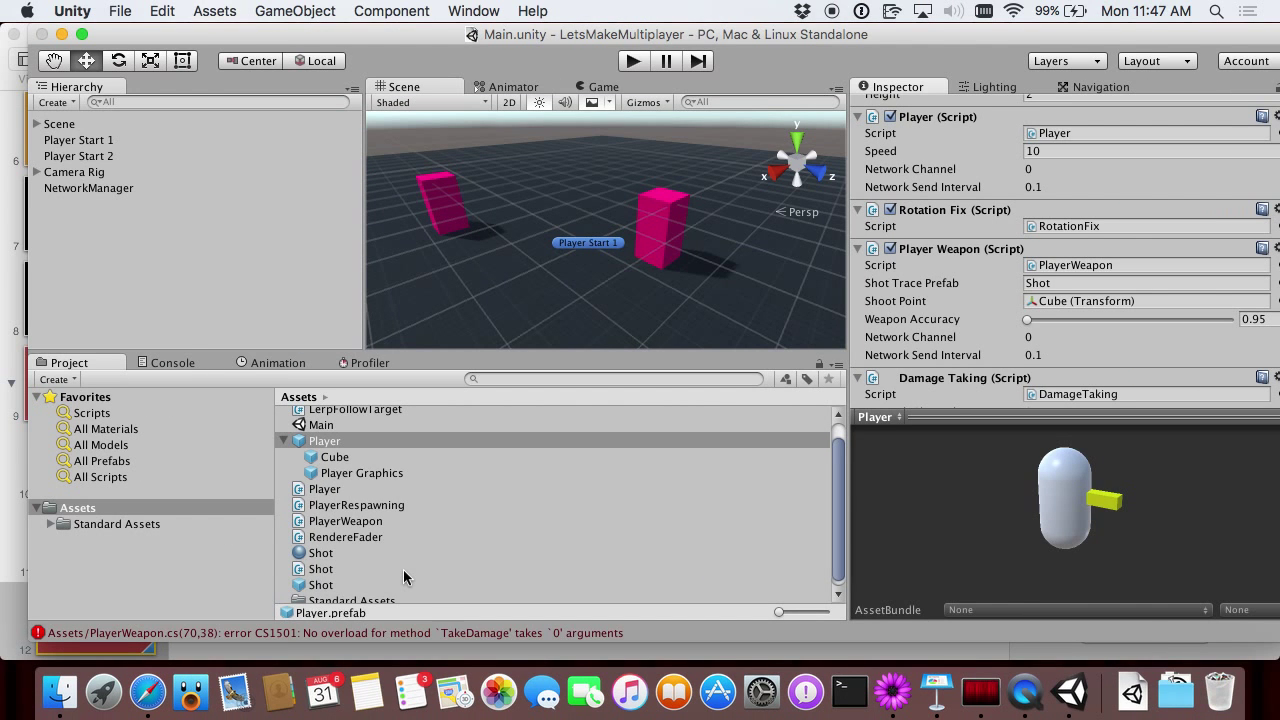
{"action": "double_click", "coordinate": [390, 632]}
{"action": "left_click", "coordinate": [399, 539]}
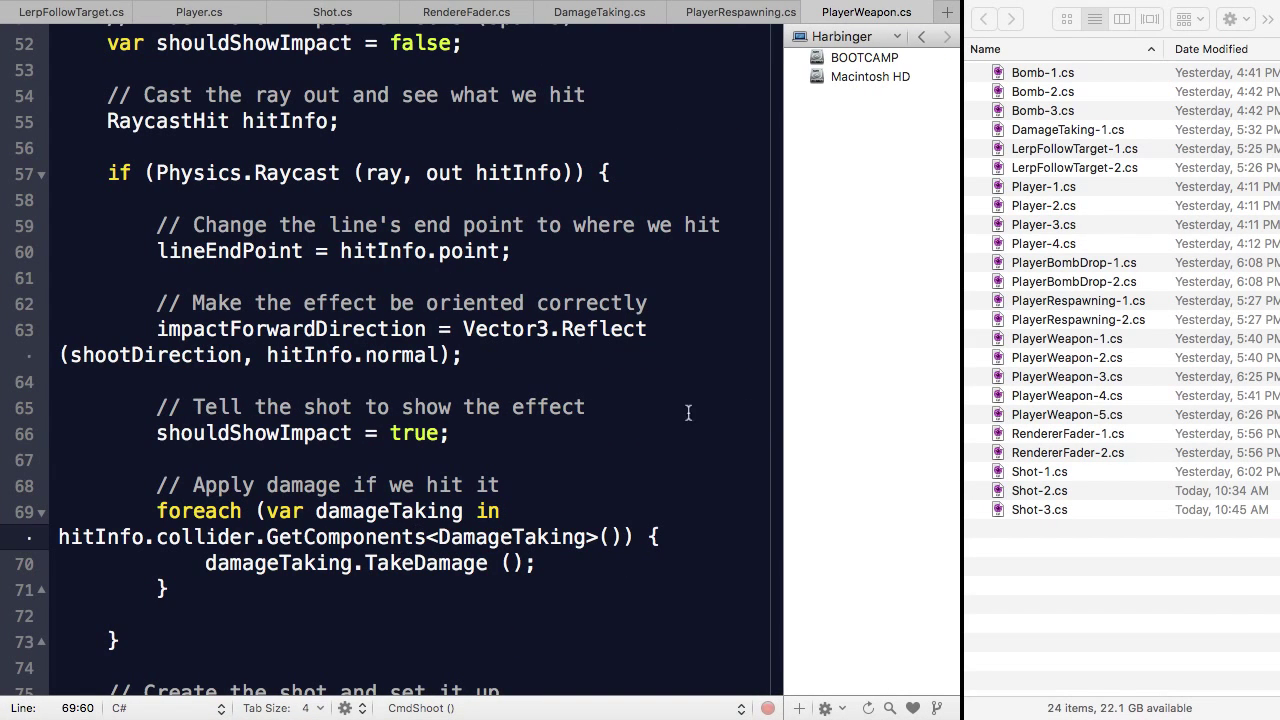
Open the DamageTaking script, remove the GameObject damageSource parameter from TakeDamage so it takes no arguments, and save.
{"action": "key", "text": "super+shift+d"}
{"action": "type", "text": "dama"}
{"action": "key", "text": "Return"}
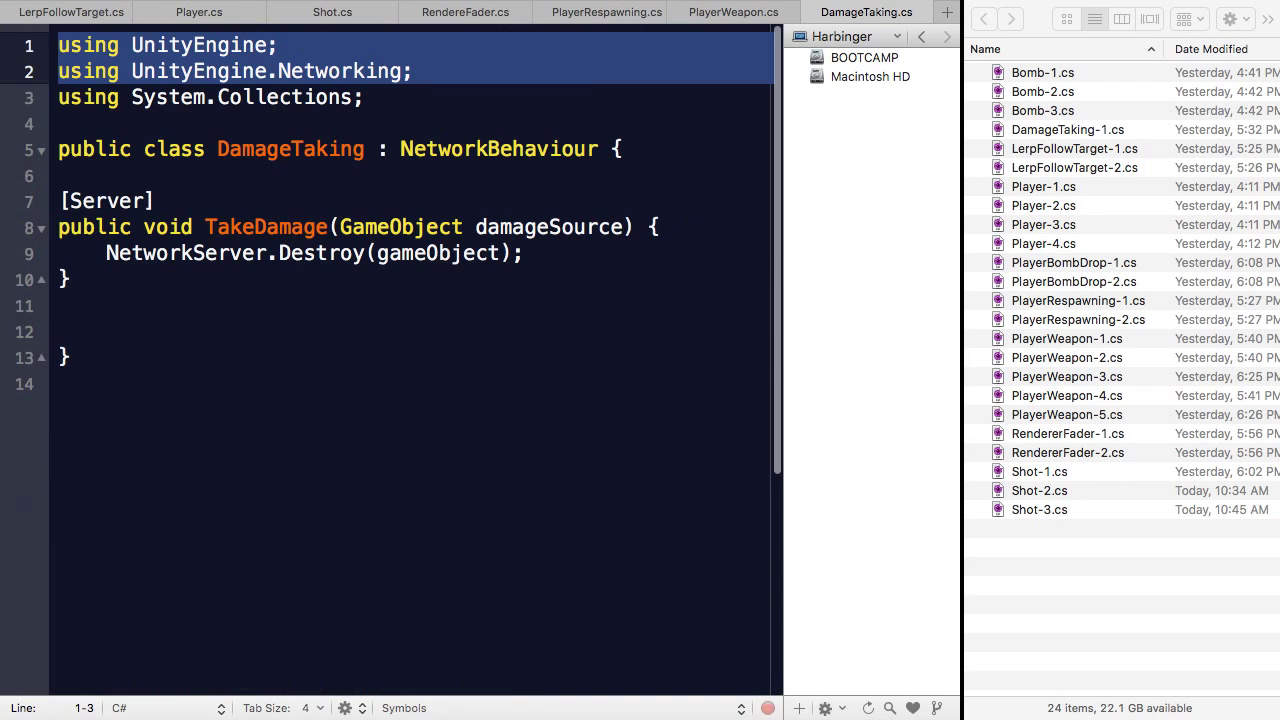
{"action": "left_click", "coordinate": [623, 228]}
{"action": "key", "text": "alt+BackSpace"}
{"action": "key", "text": "alt+BackSpace"}
{"action": "key", "text": "alt+BackSpace"}
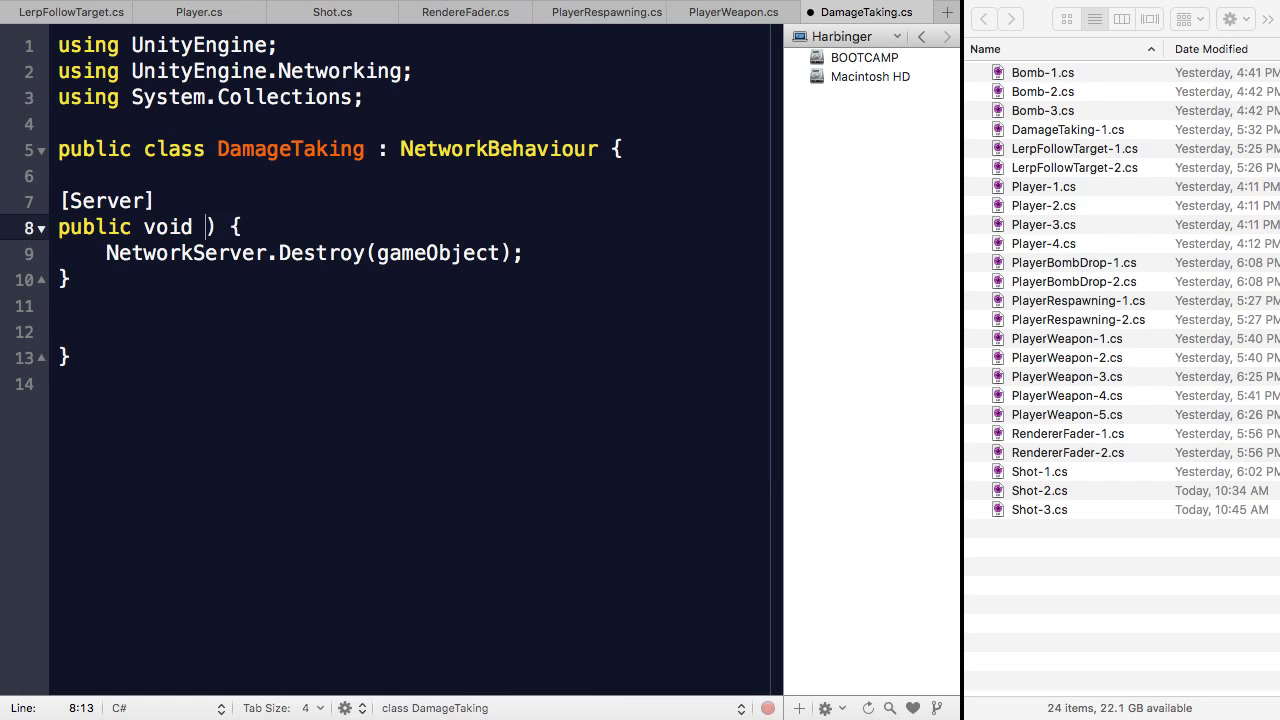
{"action": "type", "text": "TakeDamage("}
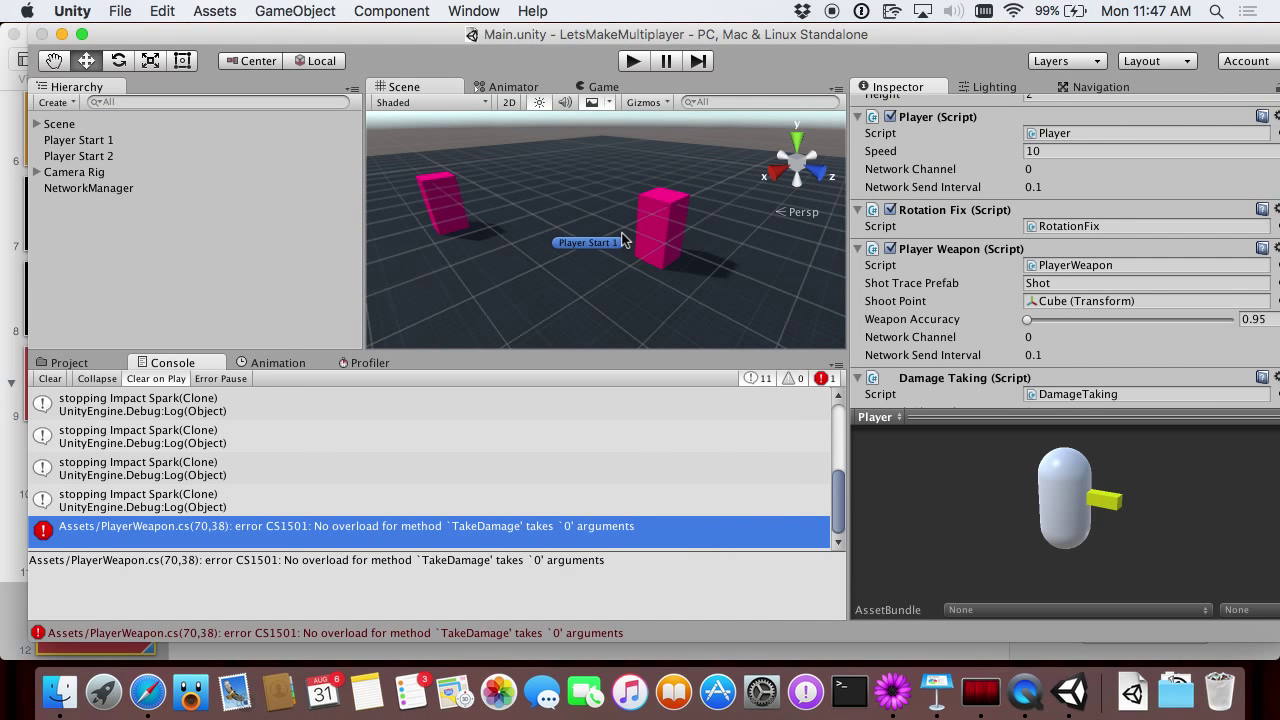
Switch to Unity, build and run the DevWorld standalone game, and return to the editor.
{"action": "key", "text": "super+b"}
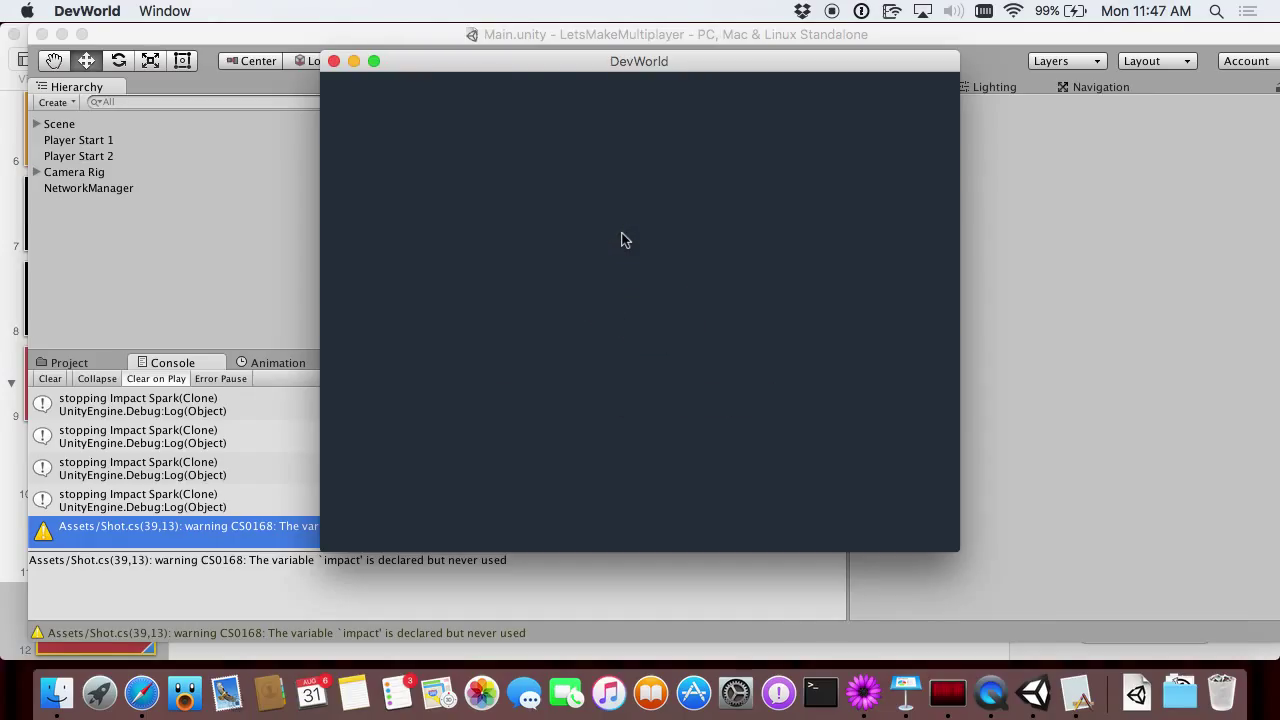
{"action": "left_click_drag", "start_coordinate": [471, 69], "coordinate": [509, 70]}
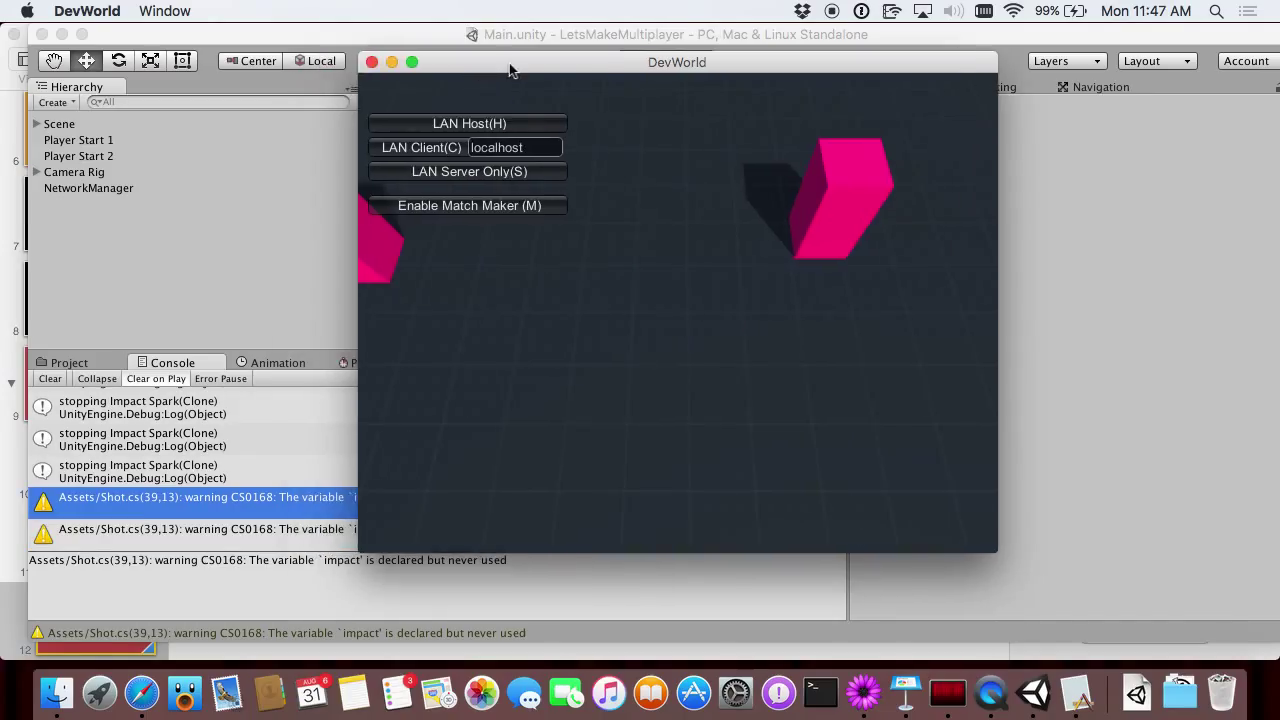
{"action": "key", "text": "super+q"}
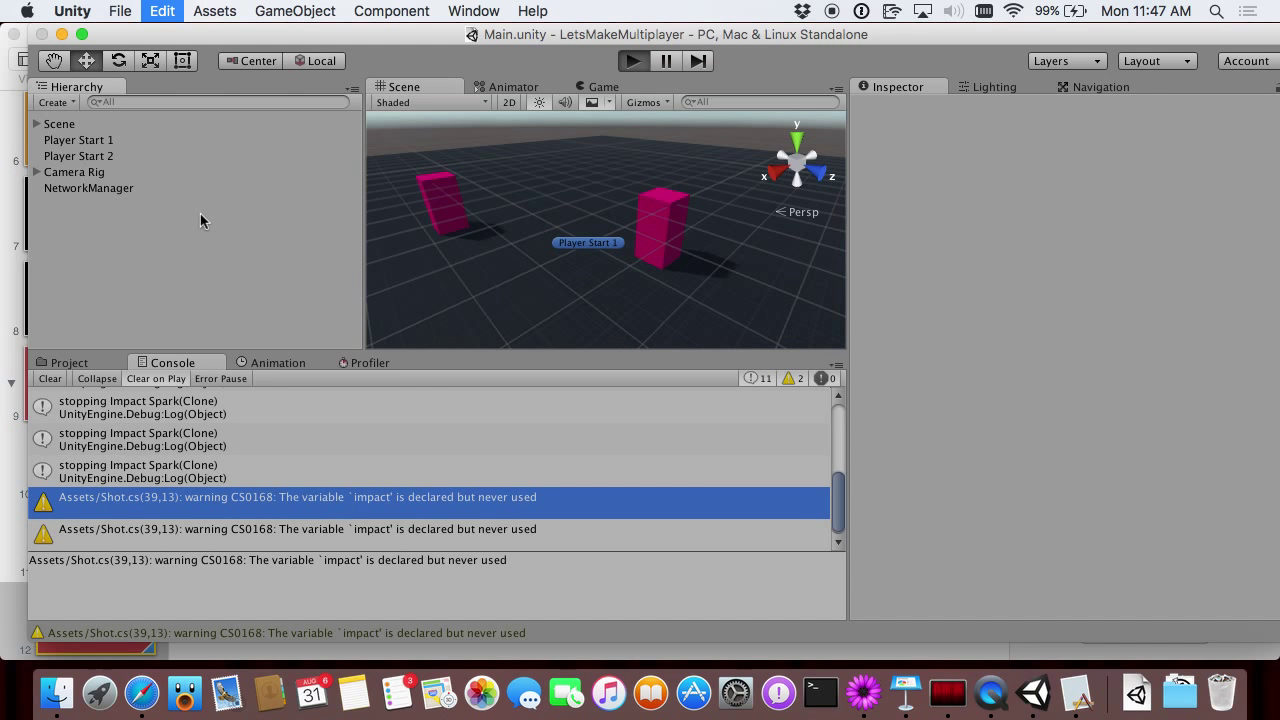
Enter play mode as LAN host, maximize the Game view, and narrow the Unity window to leave room beside it.
{"action": "key", "text": "super+p"}
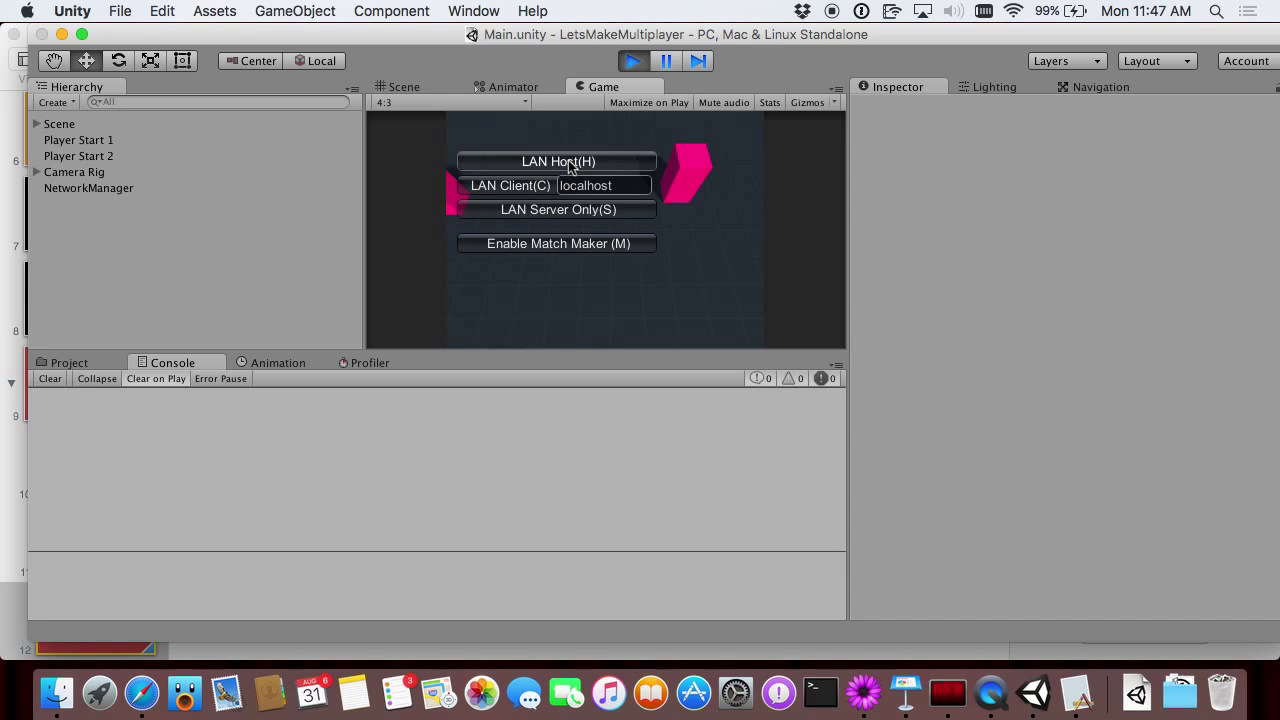
{"action": "left_click", "coordinate": [568, 160]}
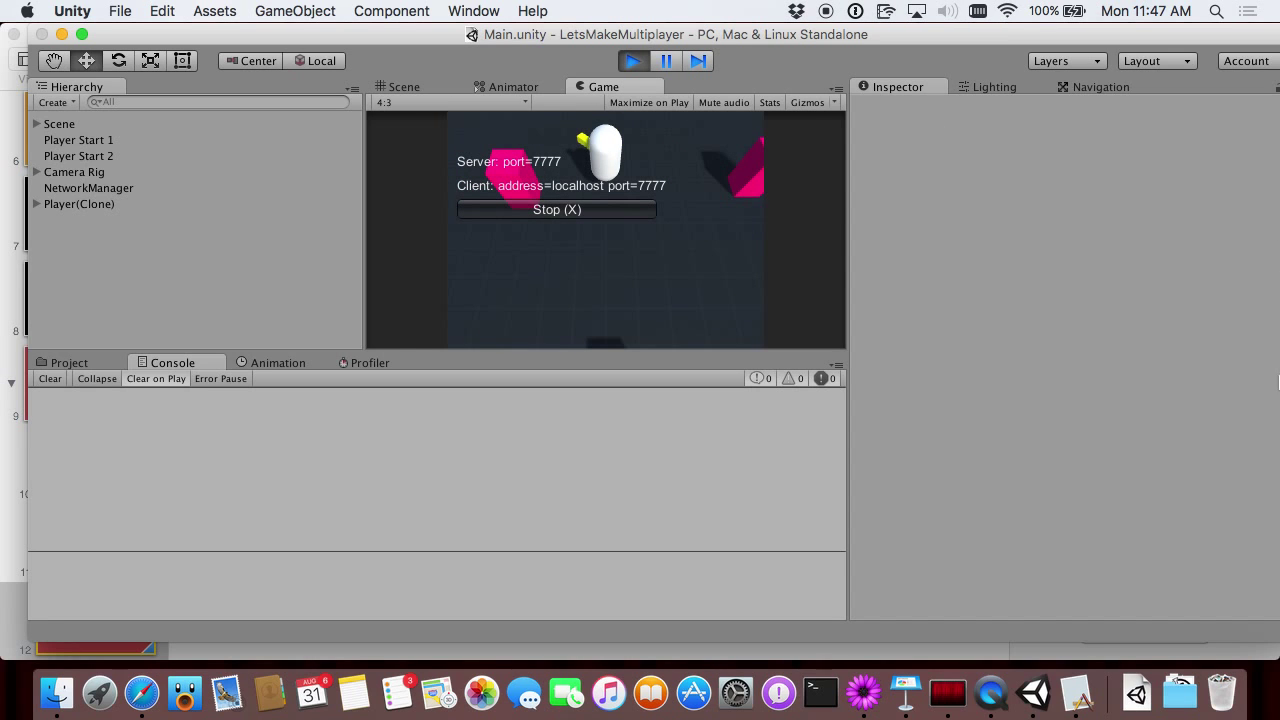
{"action": "key", "text": "shift+space"}
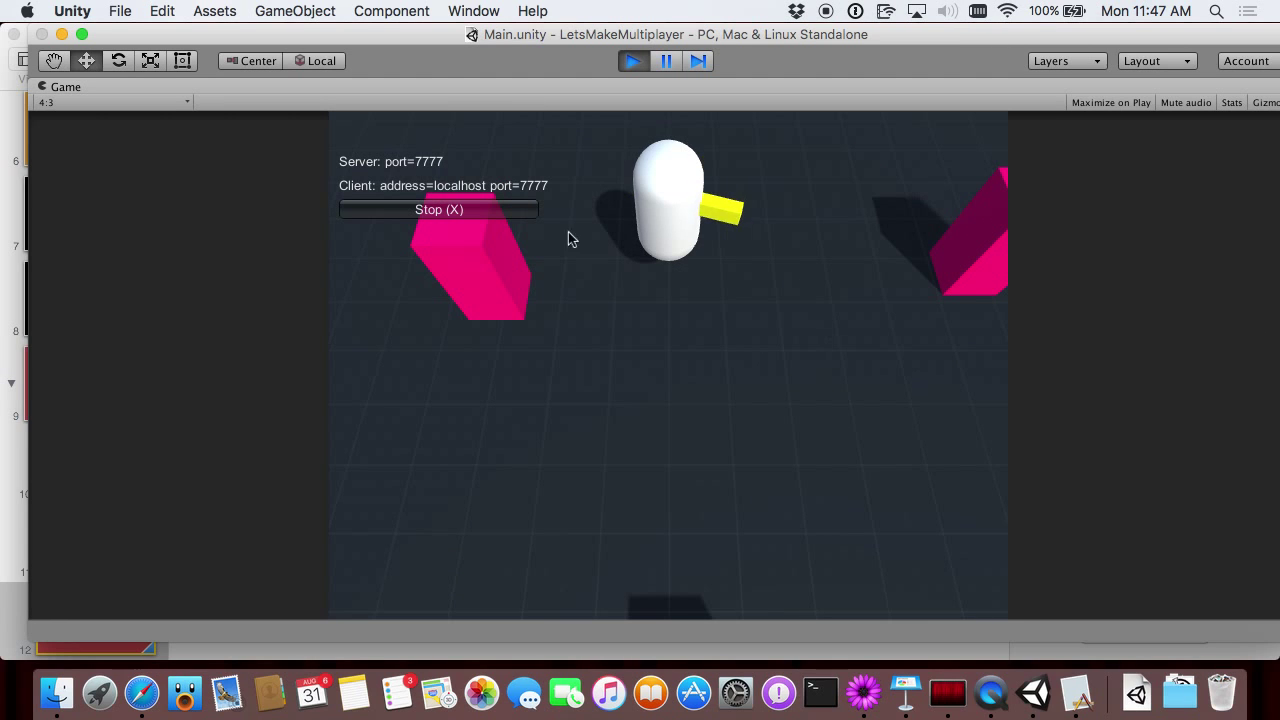
{"action": "left_click_drag", "start_coordinate": [625, 36], "coordinate": [573, 36]}
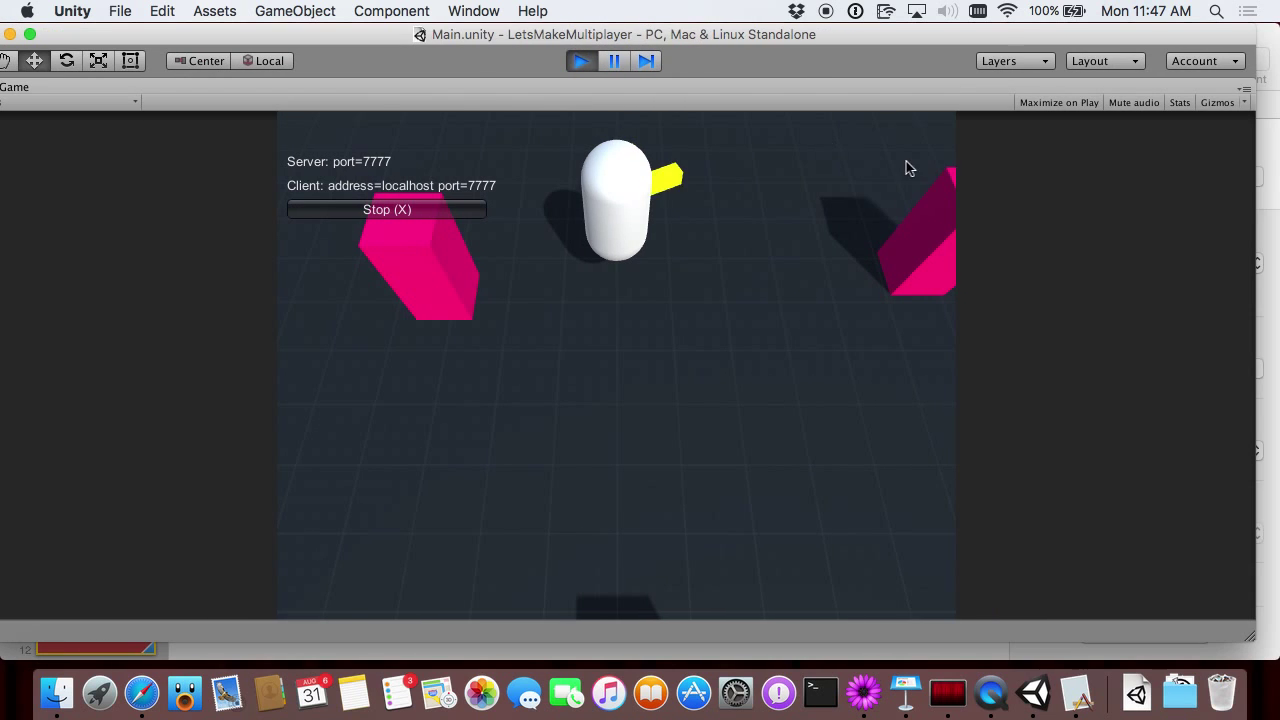
{"action": "left_click_drag", "start_coordinate": [1256, 220], "coordinate": [745, 313]}
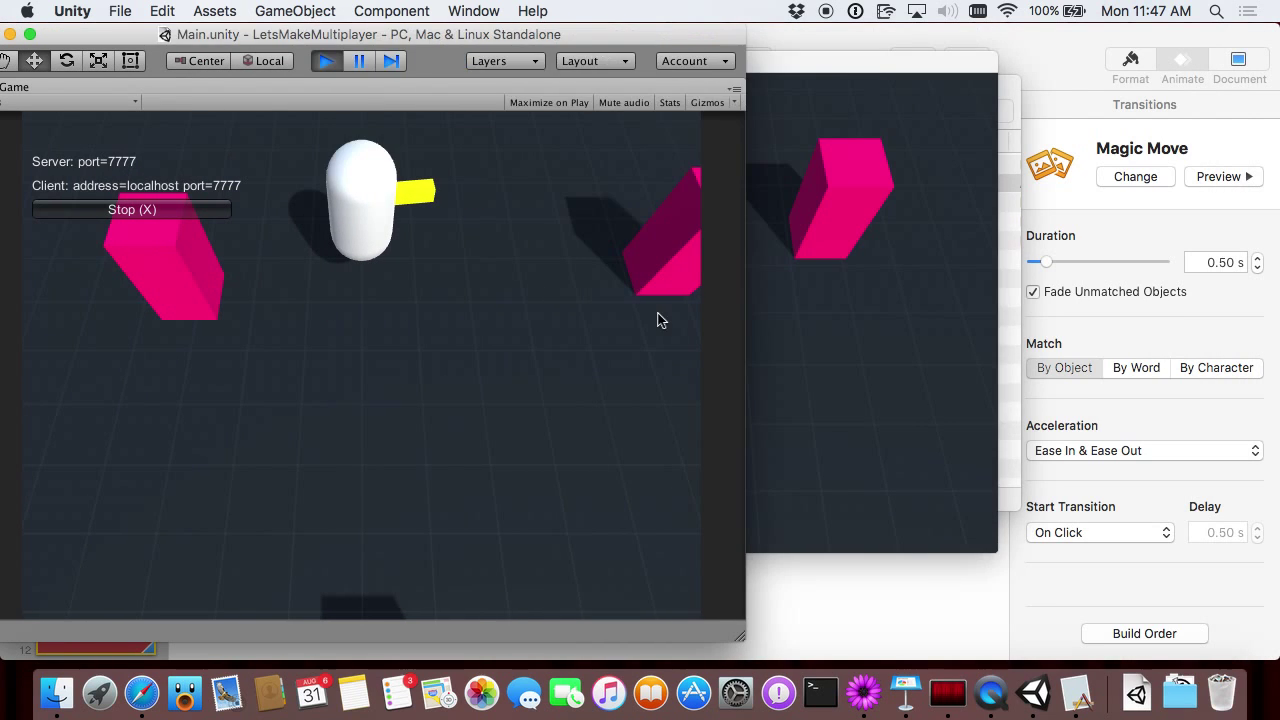
Place the DevWorld window beside the Unity editor and join the localhost game as LAN client.
{"action": "left_click", "coordinate": [871, 316]}
{"action": "left_click_drag", "start_coordinate": [626, 62], "coordinate": [984, 106]}
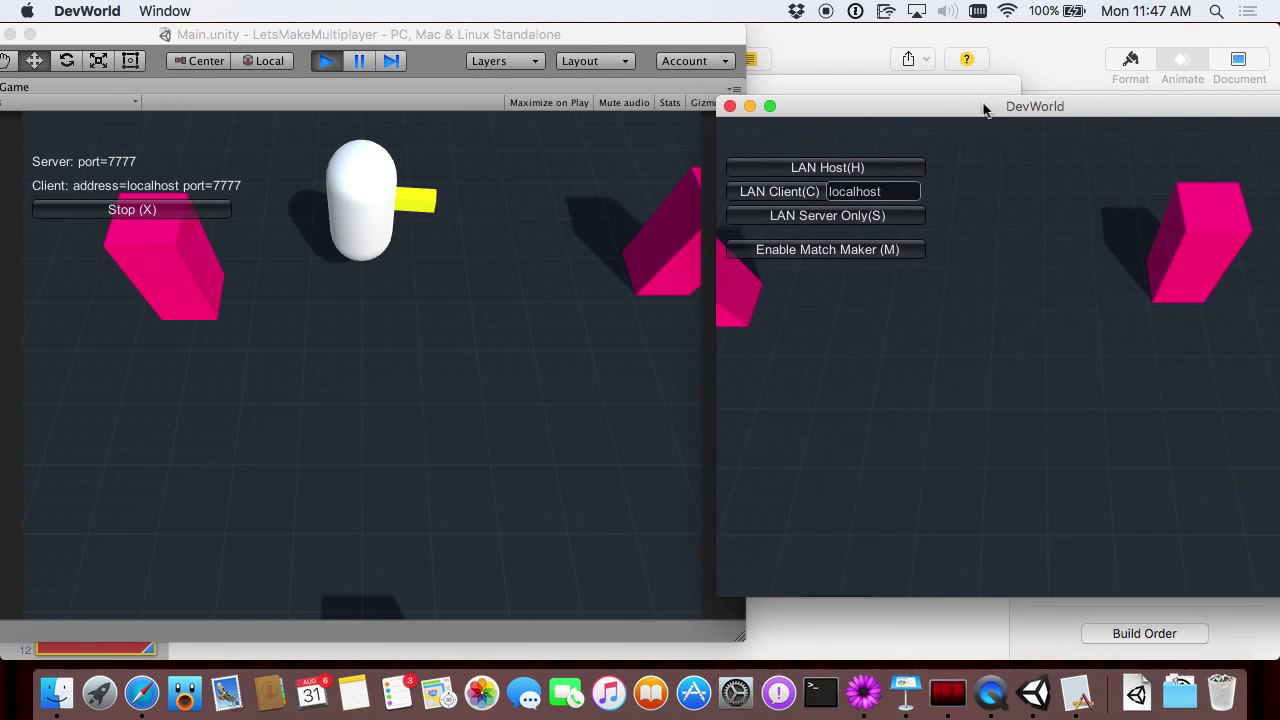
{"action": "left_click", "coordinate": [820, 192]}
Test hit damage and respawning by moving the players and shooting at the host player from the DevWorld client.
{"action": "left_click", "coordinate": [400, 312]}
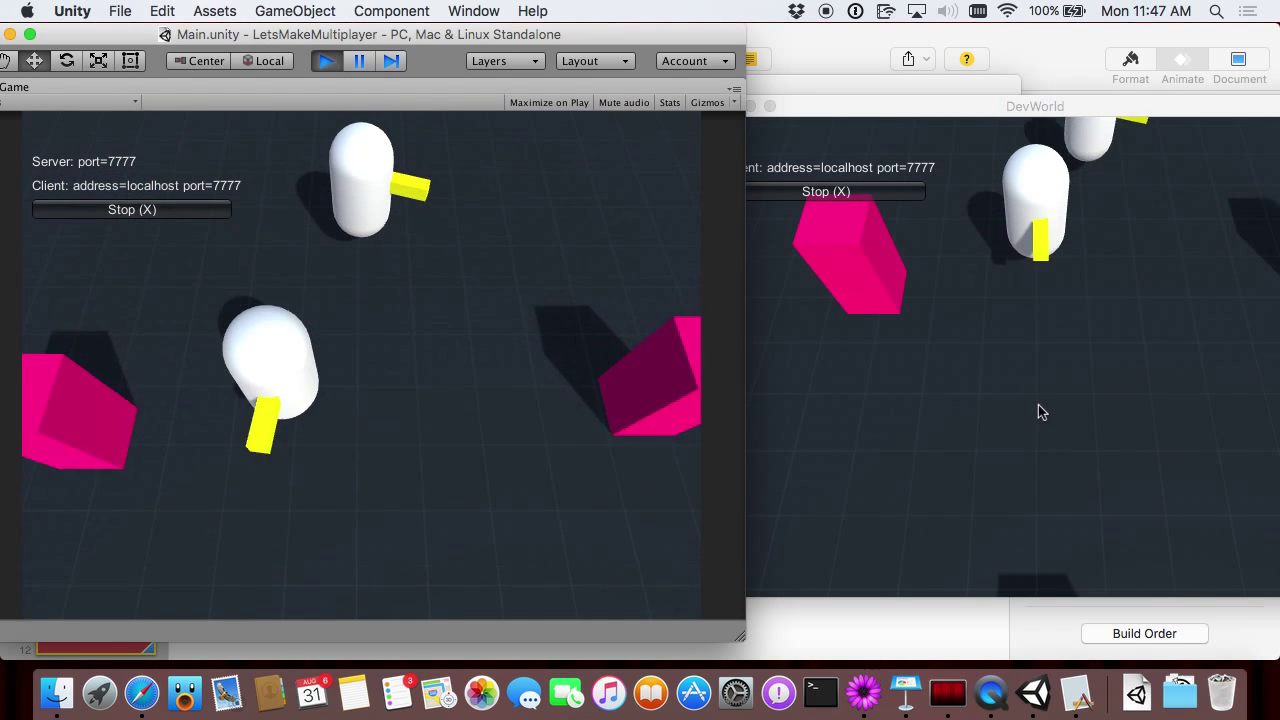
{"action": "left_click", "coordinate": [1038, 404]}
{"action": "key", "text": "Down"}
{"action": "key", "text": "Left"}
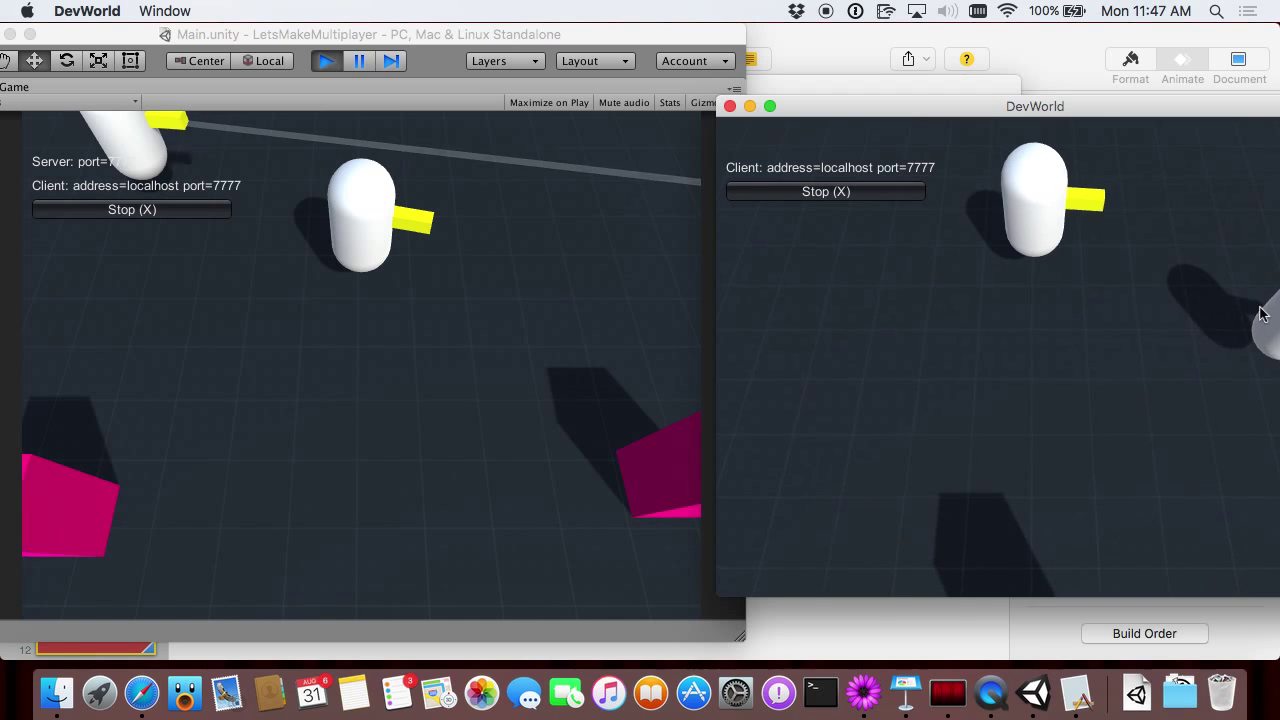
{"action": "key", "text": "space"}
{"action": "key", "text": "Up"}
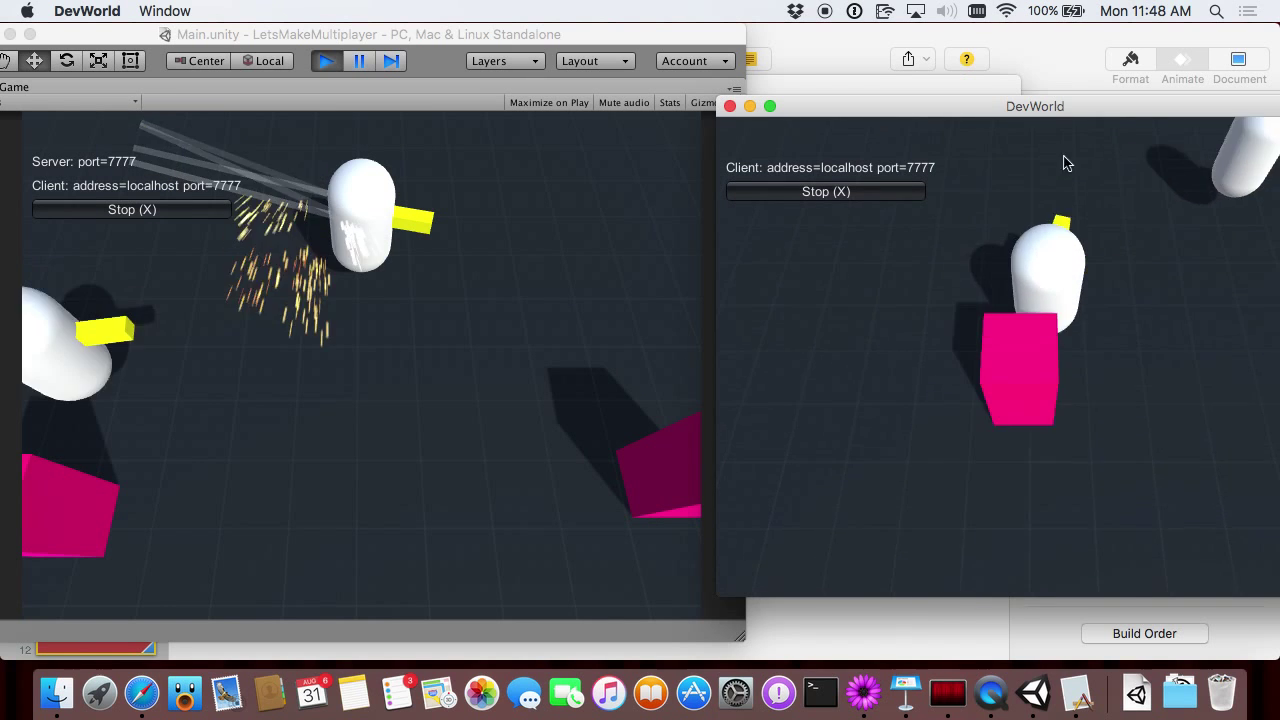
{"action": "key", "text": "Down"}
{"action": "key", "text": "Left"}
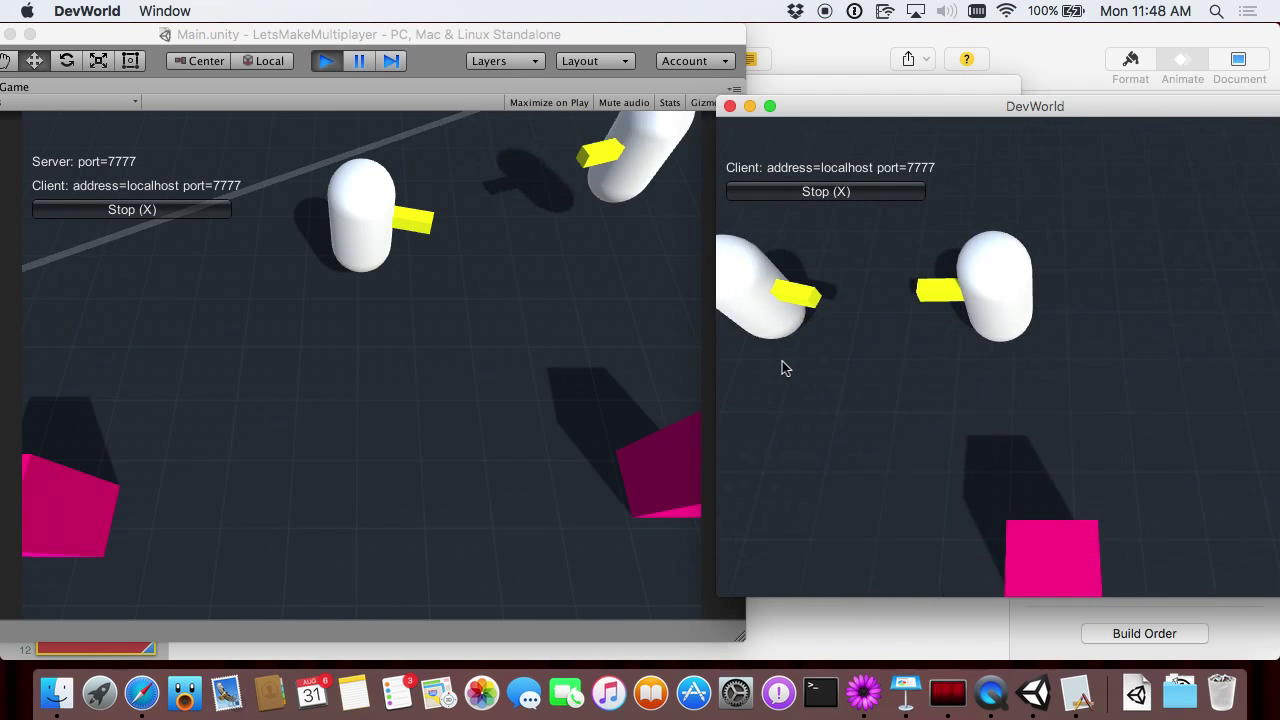
{"action": "key", "text": "Up"}
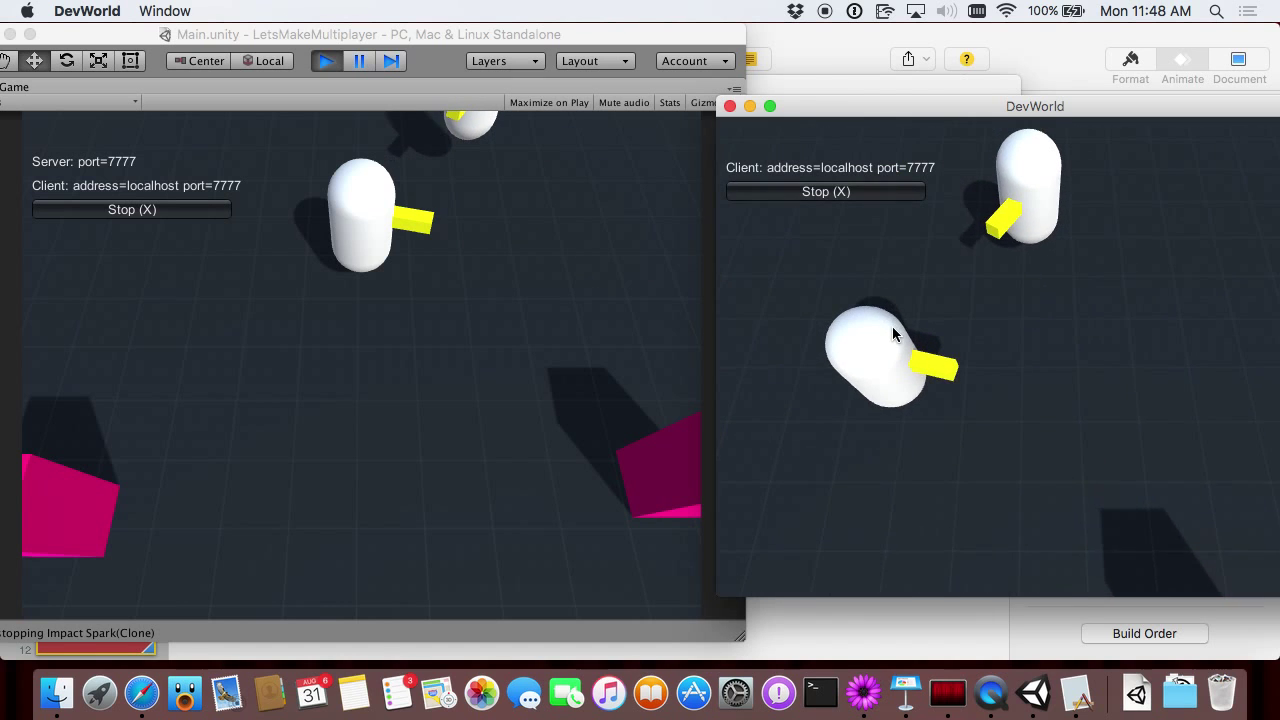
{"action": "key", "text": "space"}
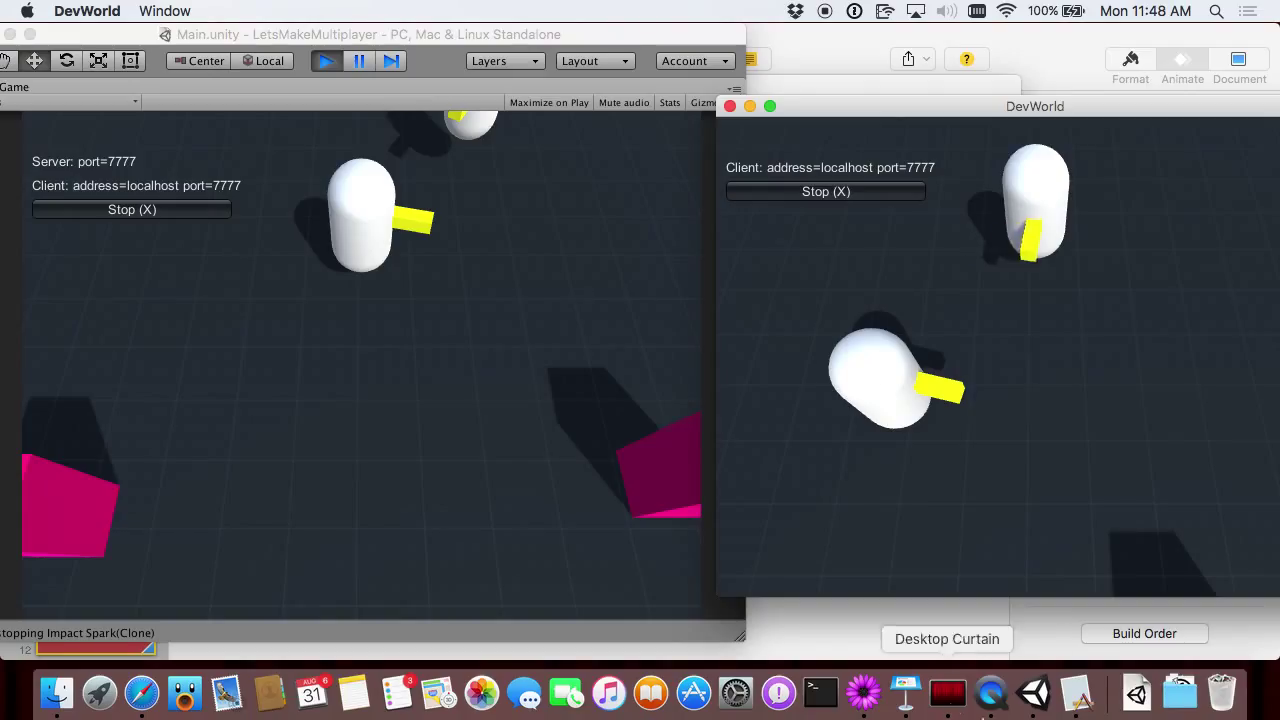
Switch to the Keynote presentation.
{"action": "left_click", "coordinate": [905, 705]}
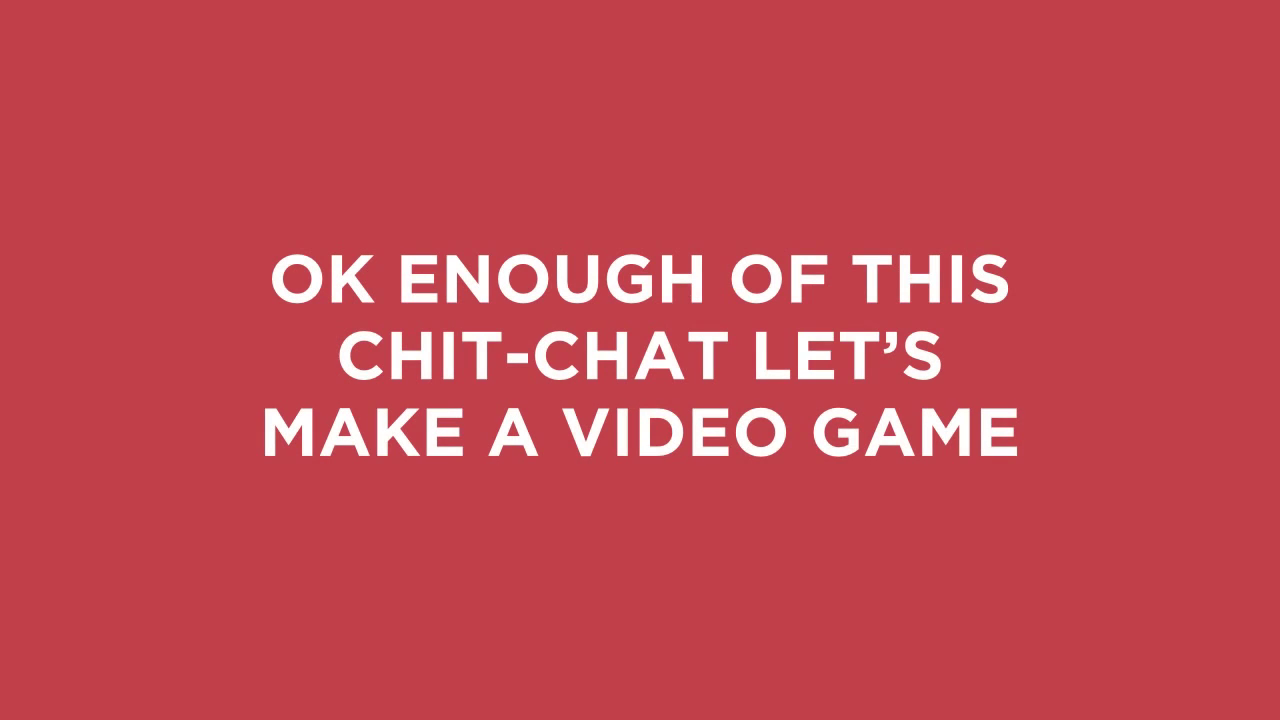